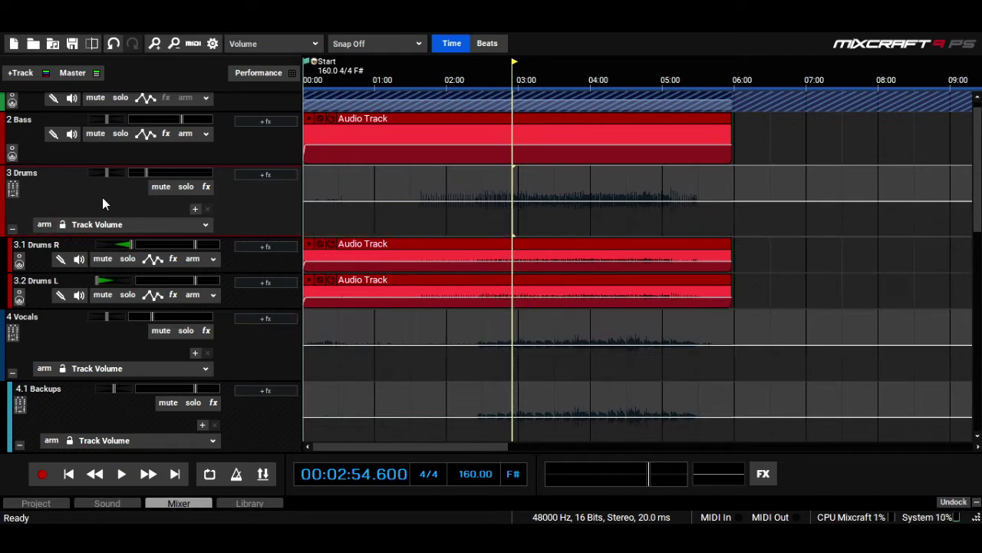
Step: Play the full mix from about 2:23
{"action": "scroll", "coordinate": [706, 231], "scroll_direction": "down", "scroll_amount": 3}
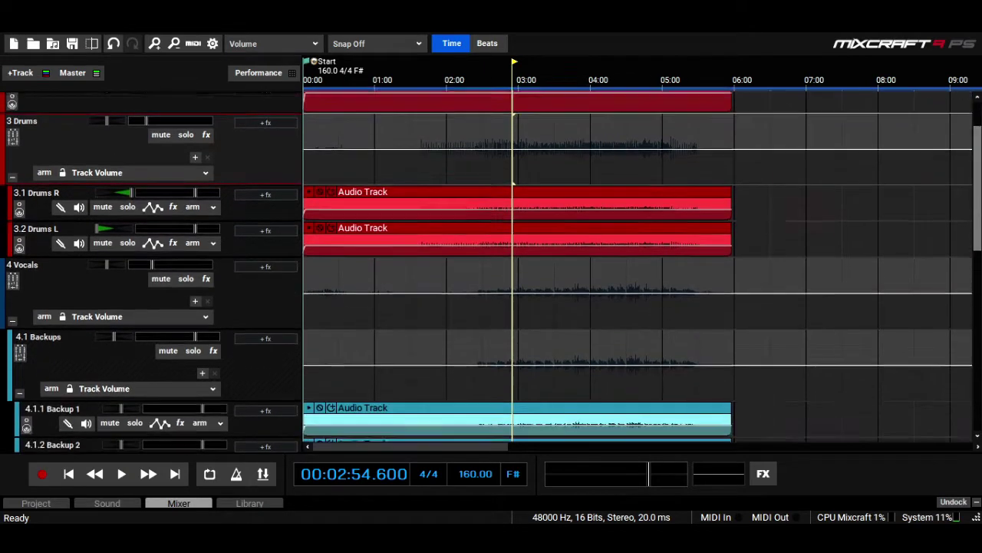
{"action": "scroll", "coordinate": [637, 269], "scroll_direction": "up", "scroll_amount": 3}
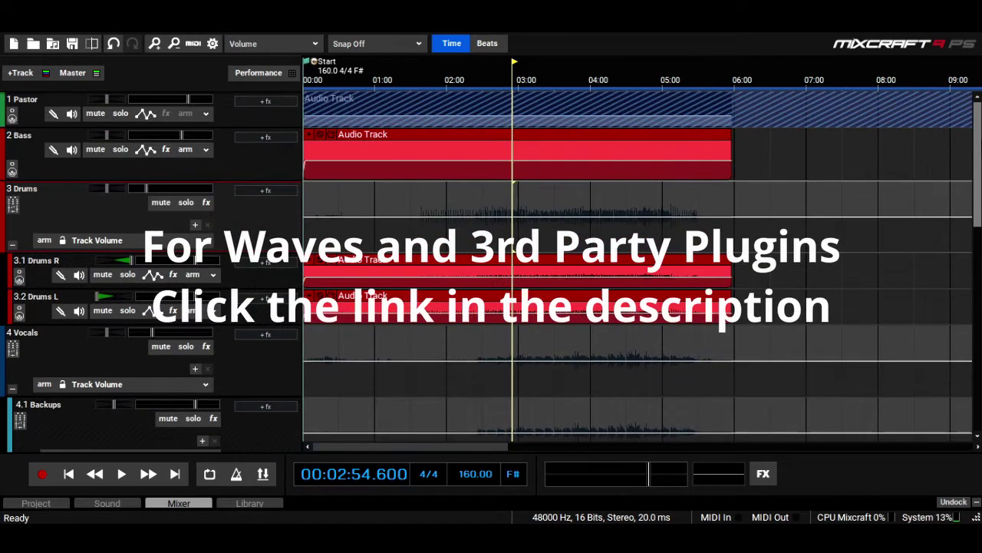
{"action": "left_click", "coordinate": [475, 79]}
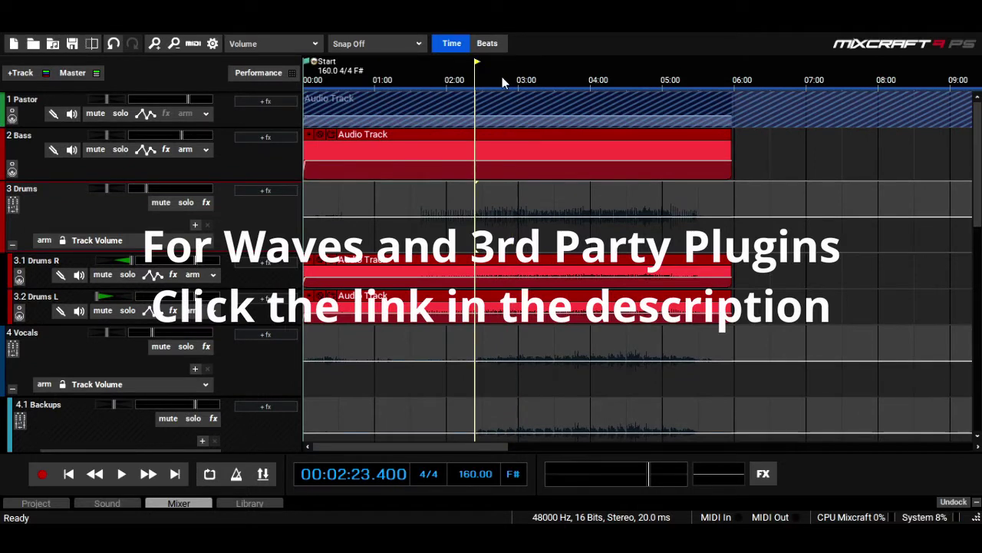
{"action": "scroll", "coordinate": [979, 130], "scroll_direction": "down", "scroll_amount": 2}
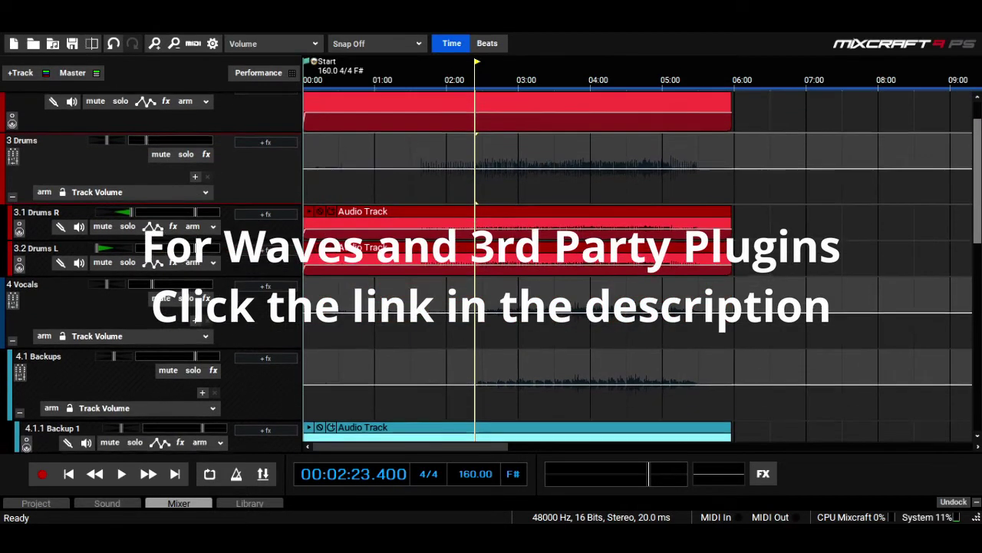
{"action": "scroll", "coordinate": [980, 131], "scroll_direction": "up", "scroll_amount": 2}
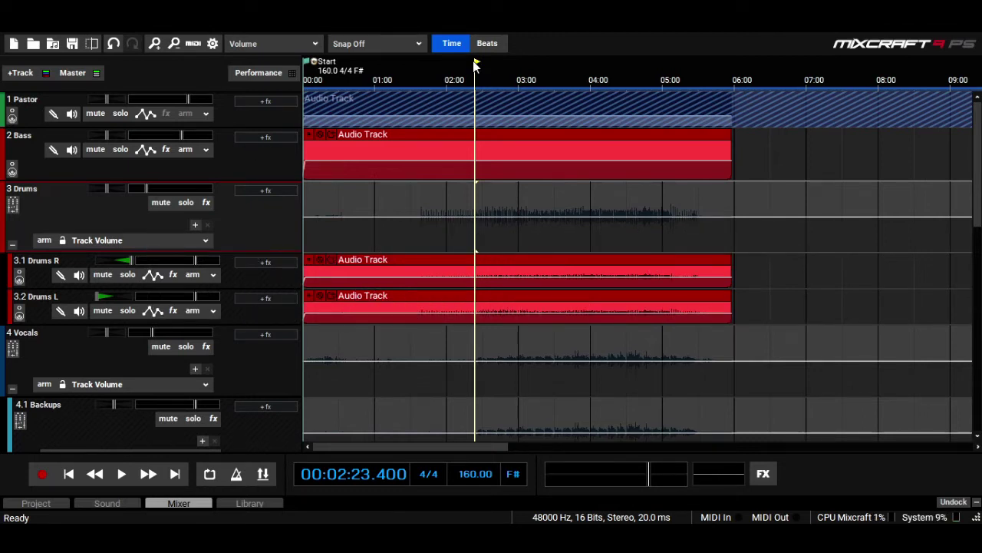
{"action": "key", "text": "space"}
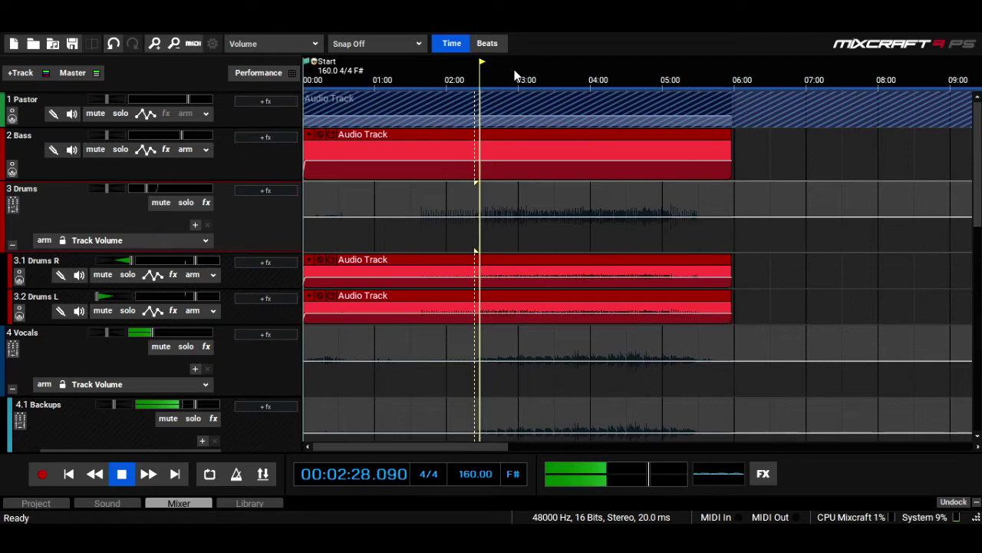
Step: Collapse the Drums group and listen to the mix from about 3:20, 4:06 and 4:32, ending with playback stopped
{"action": "left_click", "coordinate": [11, 244]}
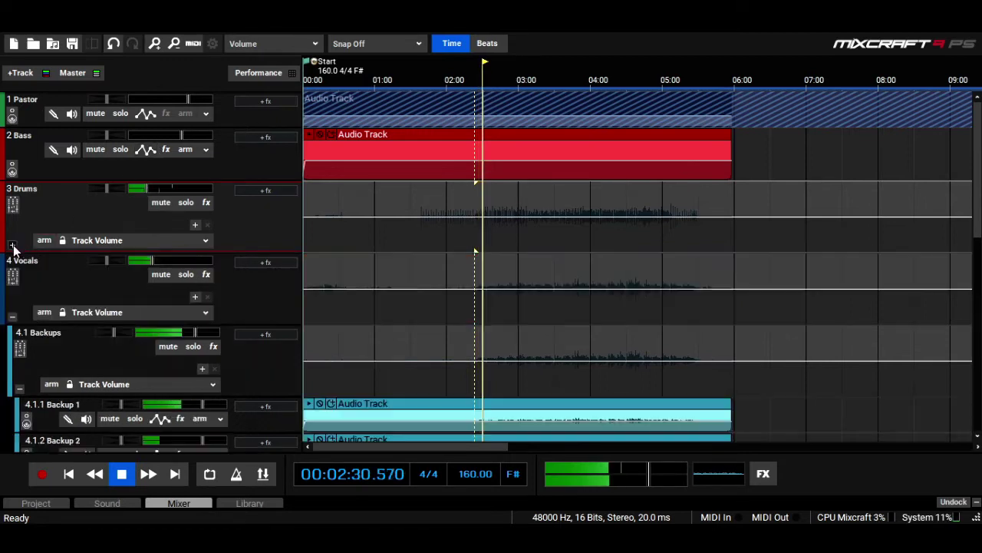
{"action": "left_click", "coordinate": [542, 73]}
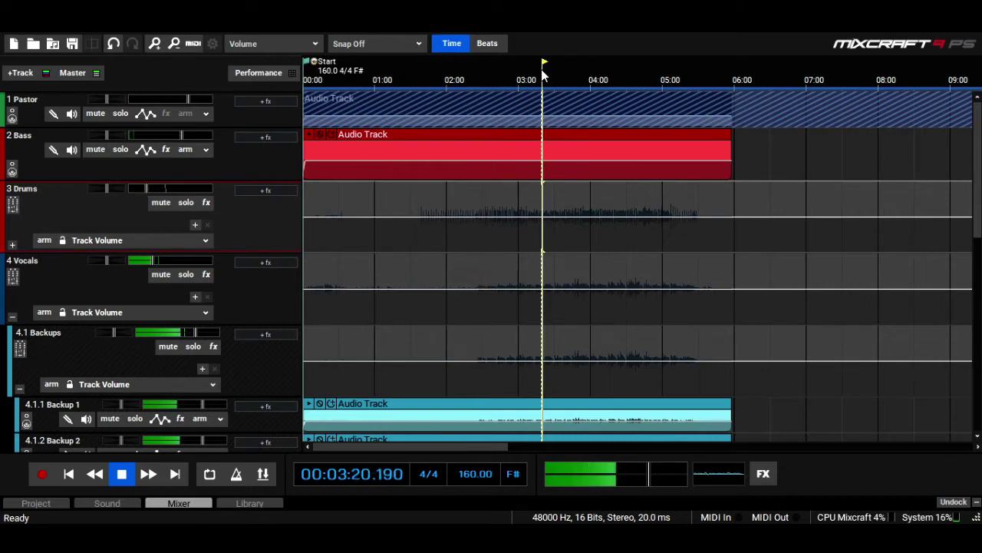
{"action": "left_click", "coordinate": [598, 77]}
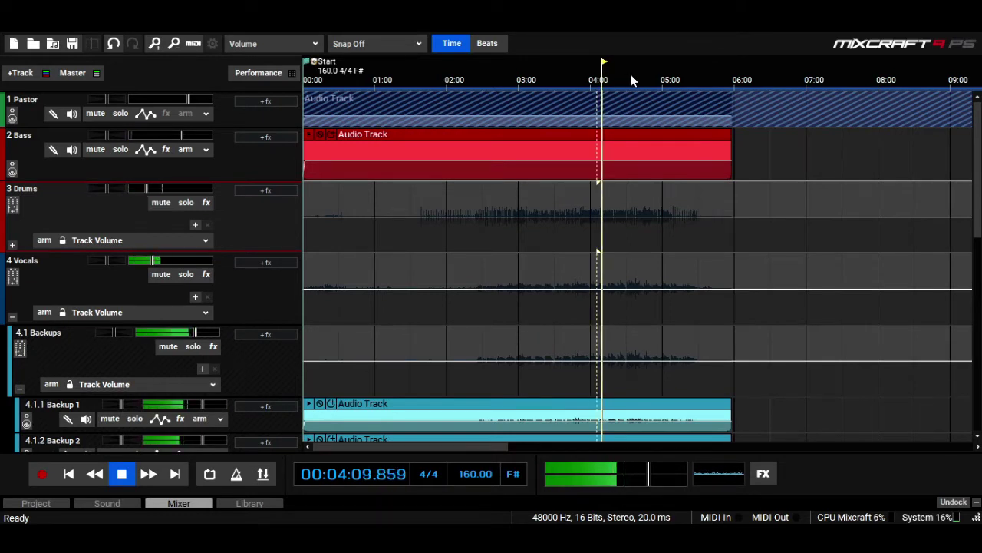
{"action": "left_click", "coordinate": [630, 77]}
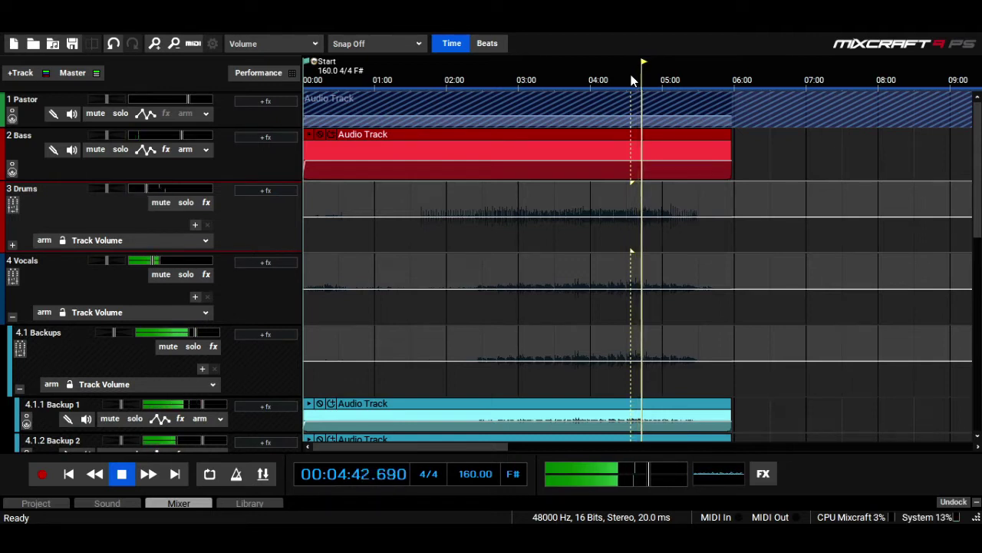
{"action": "key", "text": "space"}
Step: Place the playback position at 3:43.8 and expand the Drums group to show its two tracks
{"action": "left_click", "coordinate": [598, 78]}
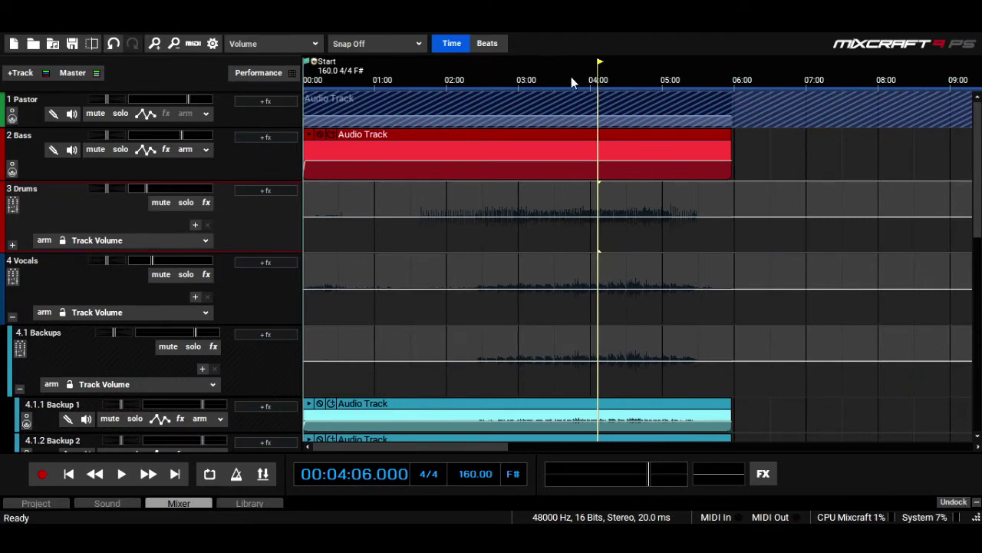
{"action": "left_click", "coordinate": [572, 79]}
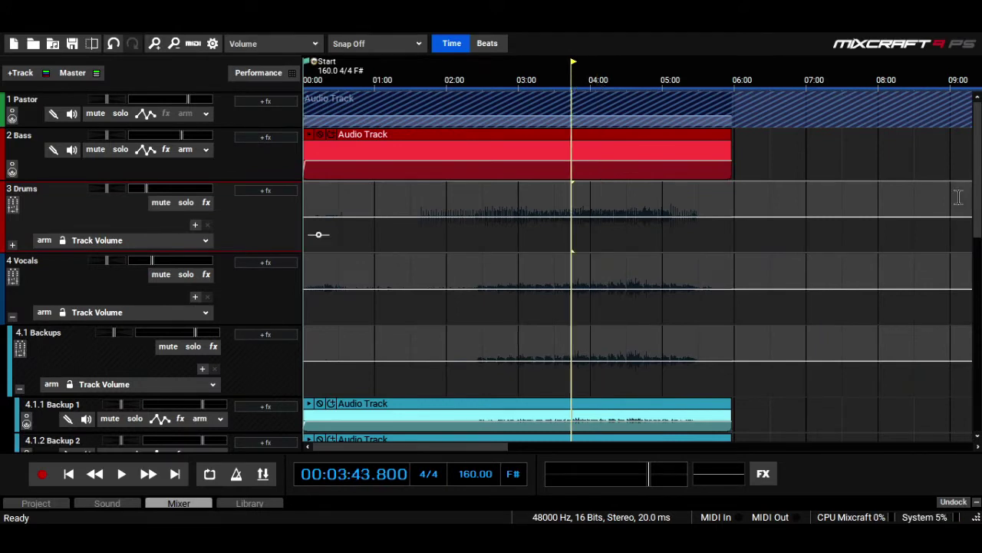
{"action": "scroll", "coordinate": [976, 169], "scroll_direction": "down", "scroll_amount": 1}
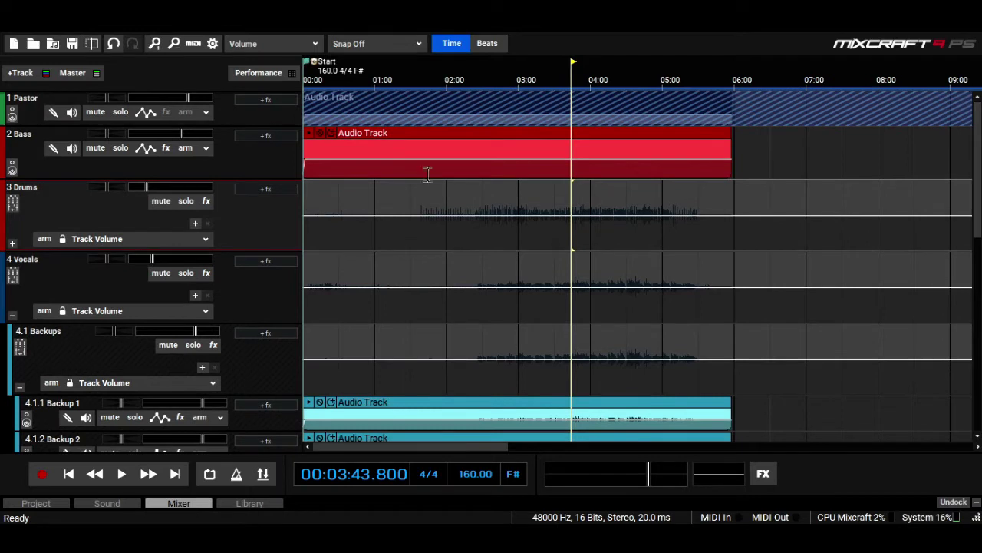
{"action": "left_click", "coordinate": [13, 243]}
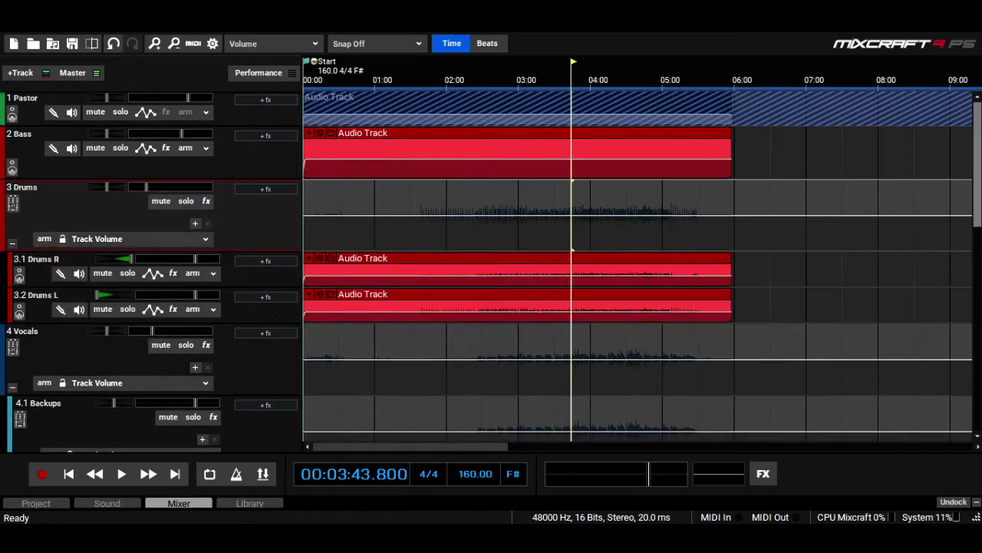
Step: Examine how the Drums, Vocals, Backups, Instrumentals, Keys and Electric tracks are named, colour-coded and grouped
{"action": "scroll", "coordinate": [978, 194], "scroll_direction": "down", "scroll_amount": 5}
{"action": "scroll", "coordinate": [978, 194], "scroll_direction": "up", "scroll_amount": 4}
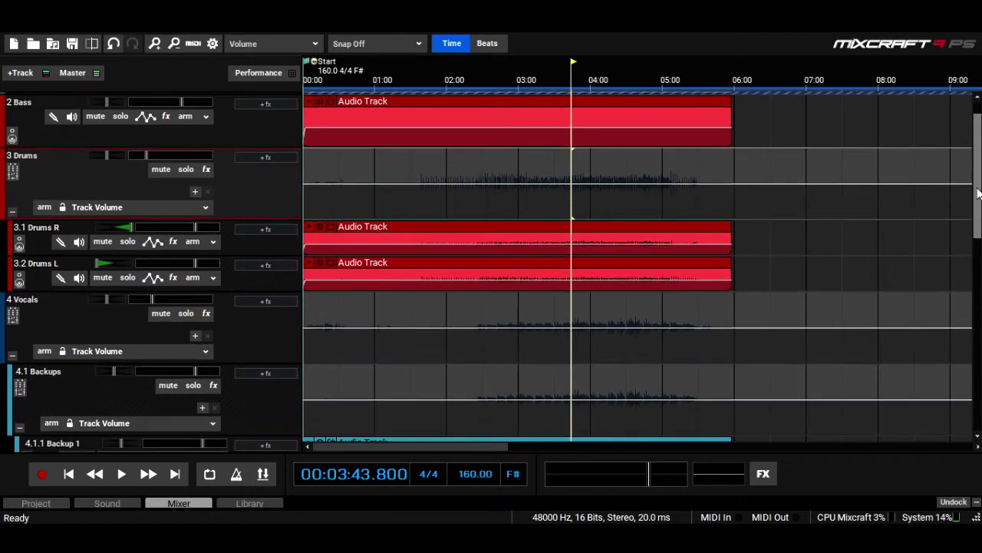
{"action": "scroll", "coordinate": [977, 195], "scroll_direction": "down", "scroll_amount": 2}
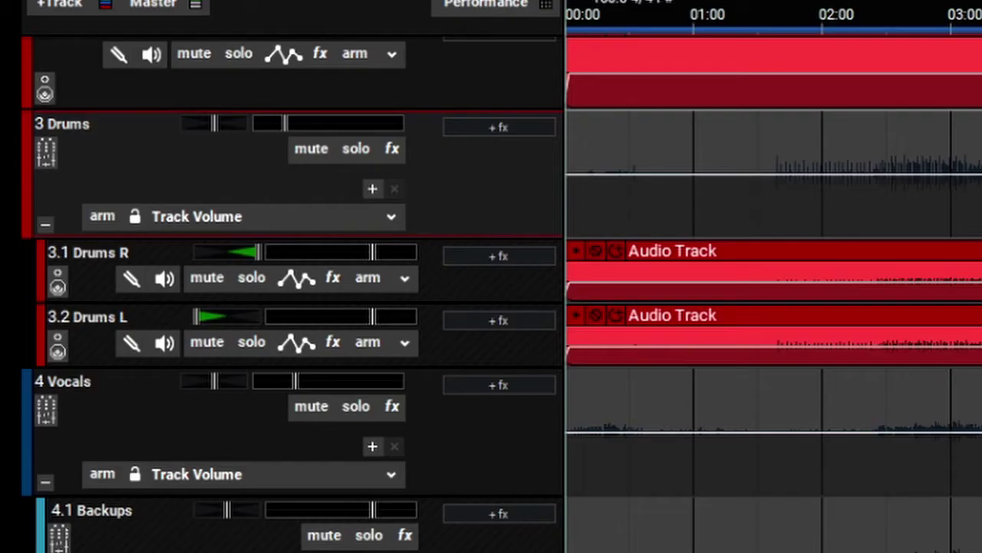
{"action": "scroll", "coordinate": [978, 198], "scroll_direction": "down", "scroll_amount": 5}
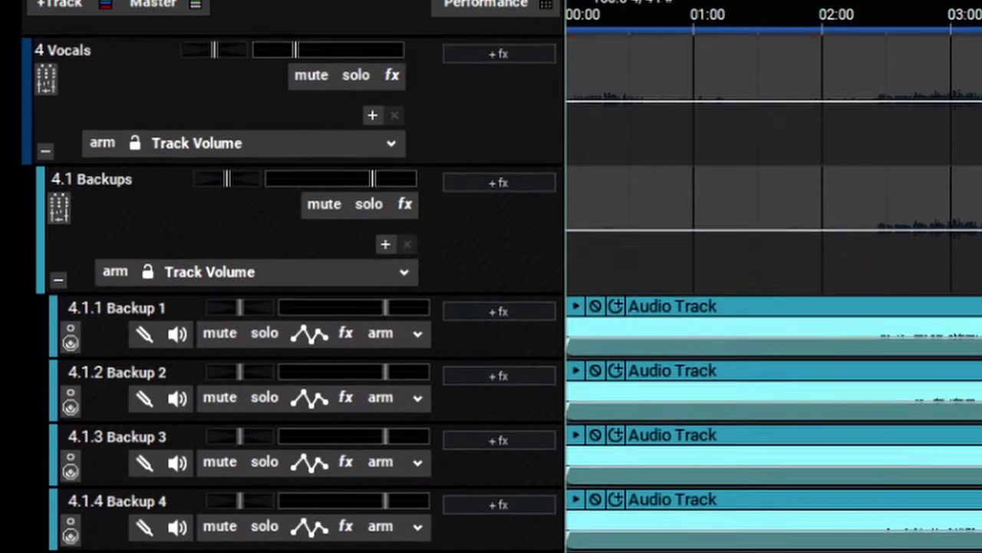
{"action": "scroll", "coordinate": [397, 537], "scroll_direction": "down", "scroll_amount": 5}
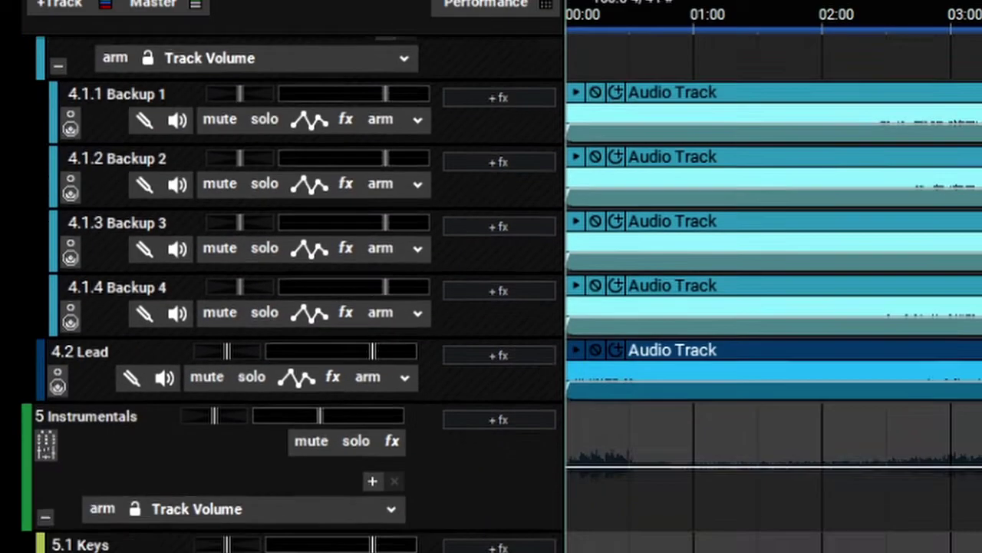
{"action": "scroll", "coordinate": [491, 307], "scroll_direction": "down", "scroll_amount": 7}
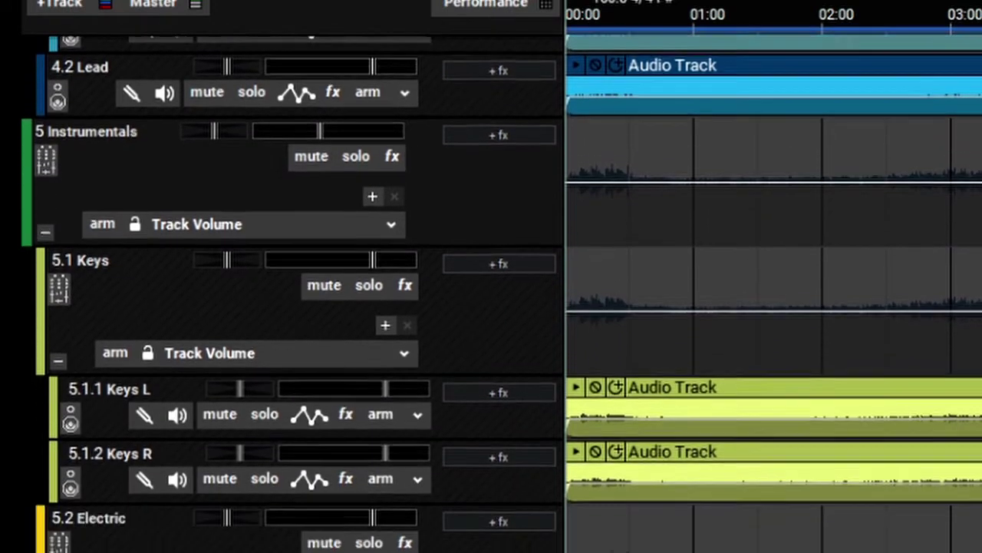
{"action": "scroll", "coordinate": [491, 307], "scroll_direction": "down", "scroll_amount": 3}
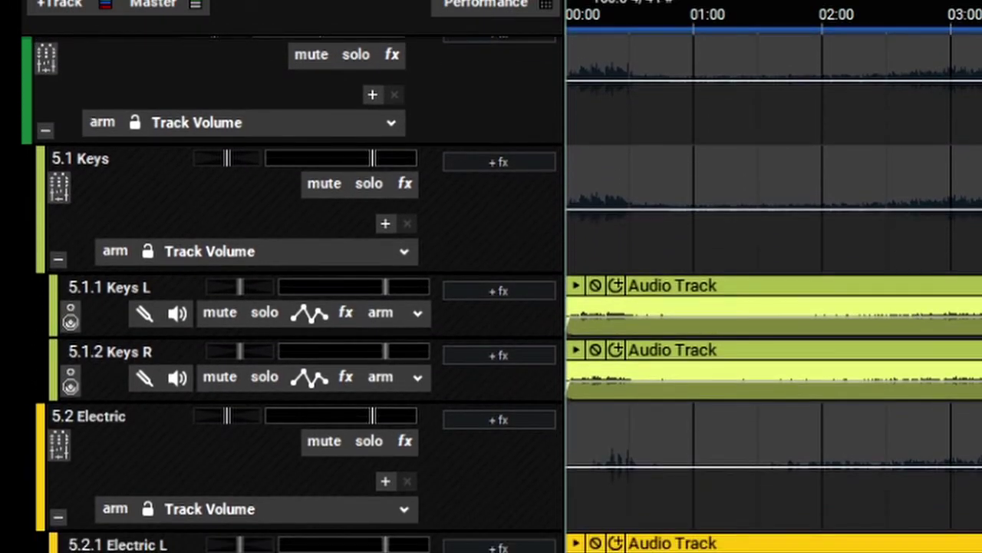
{"action": "left_click_drag", "start_coordinate": [977, 359], "coordinate": [979, 152]}
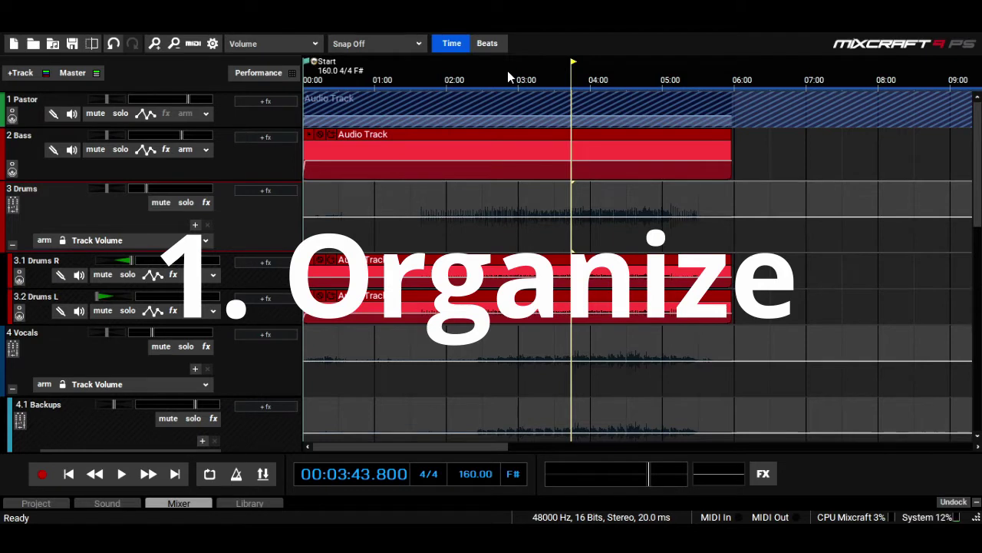
{"action": "scroll", "coordinate": [637, 269], "scroll_direction": "down", "scroll_amount": 3}
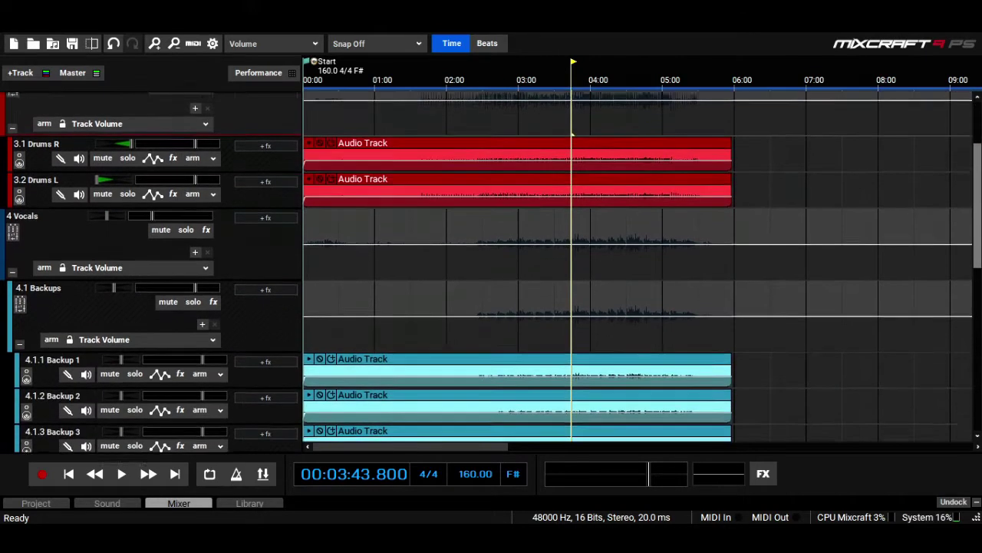
{"action": "scroll", "coordinate": [637, 269], "scroll_direction": "up", "scroll_amount": 3}
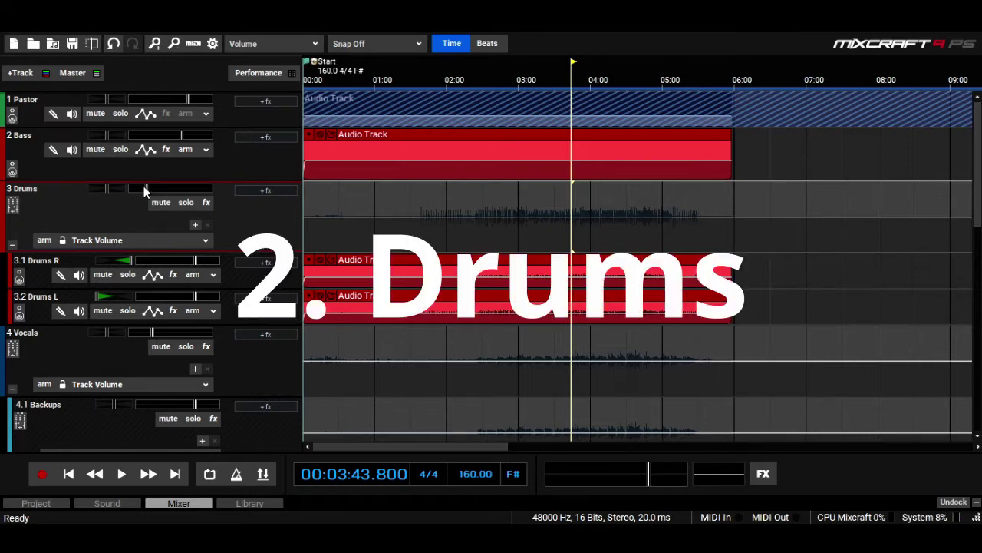
Step: Solo the Drums group and raise its volume while listening to it
{"action": "left_click_drag", "start_coordinate": [144, 186], "coordinate": [152, 185]}
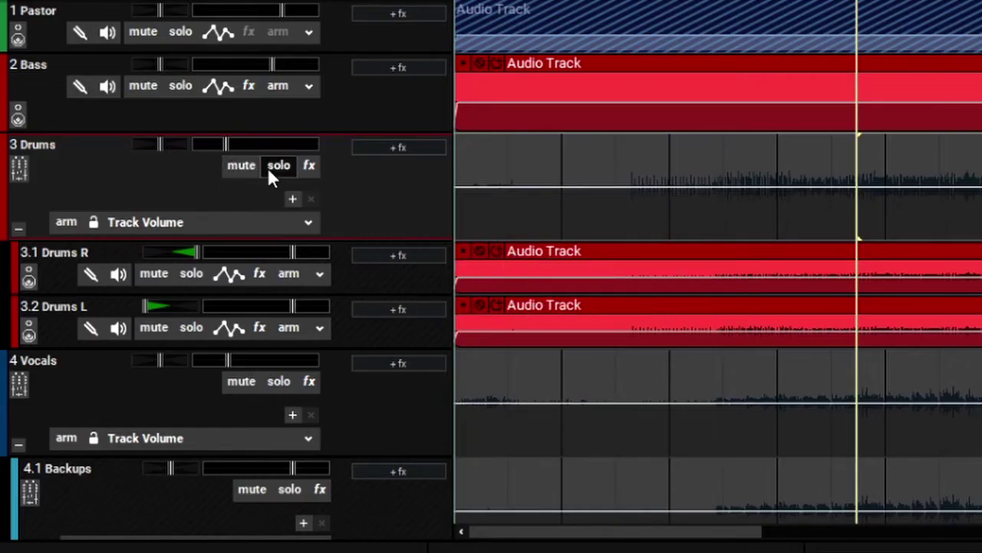
{"action": "left_click", "coordinate": [269, 170]}
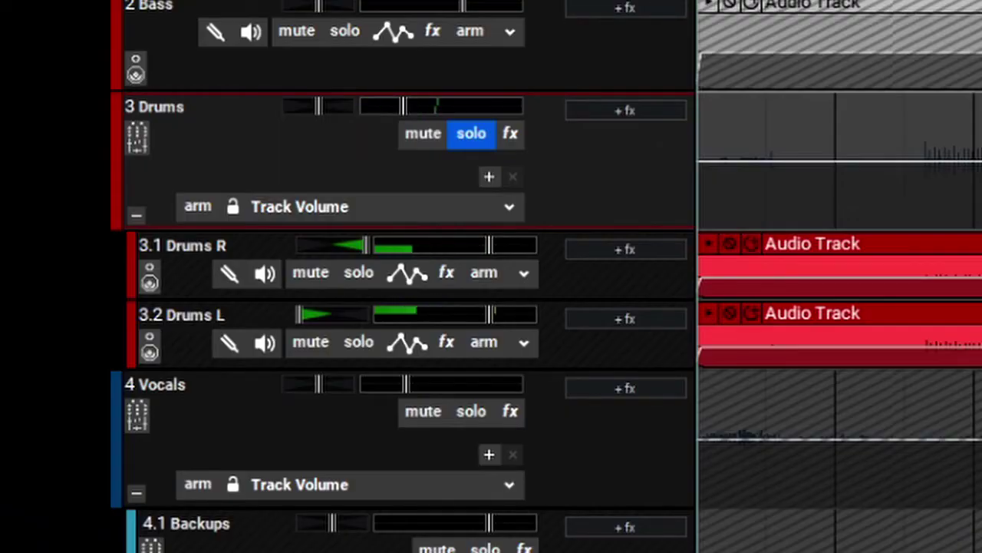
{"action": "mouse_move", "coordinate": [406, 102]}
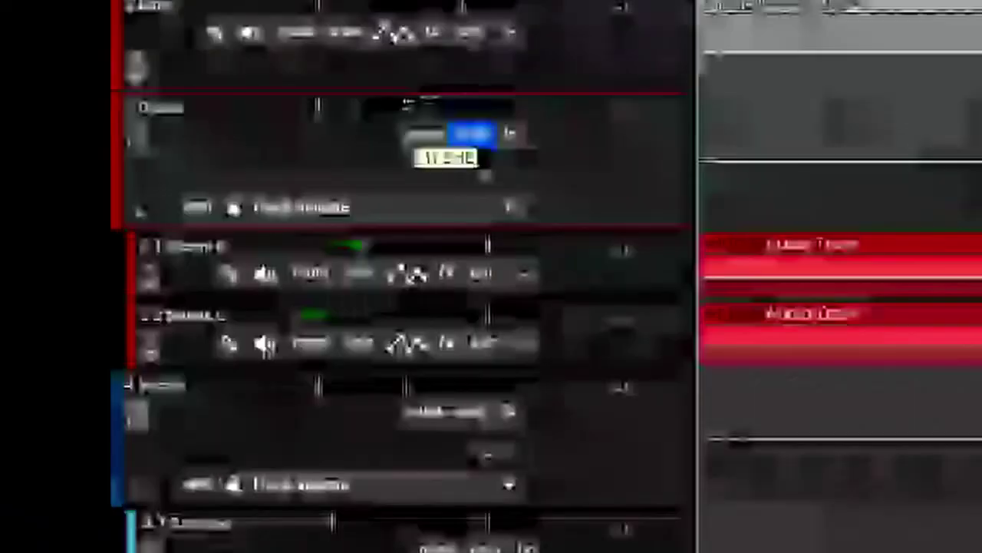
{"action": "left_click_drag", "start_coordinate": [418, 103], "coordinate": [436, 103]}
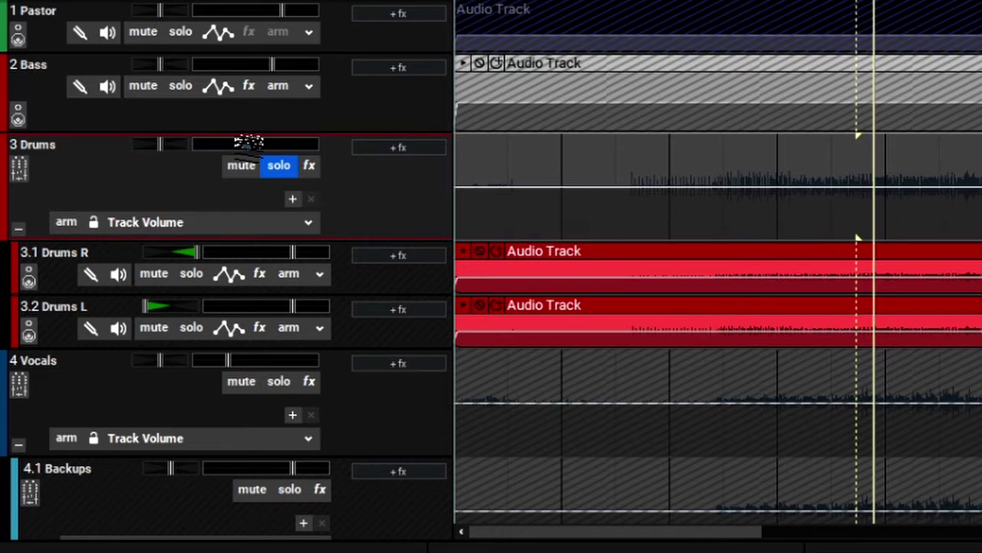
Step: Play the soloed Drums group from slightly before the previous start point
{"action": "left_click", "coordinate": [399, 147]}
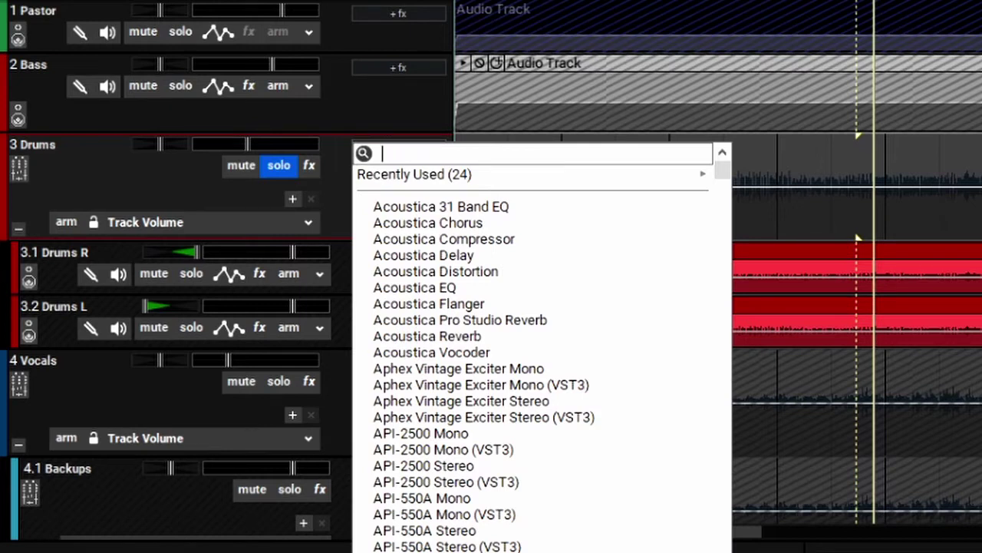
{"action": "key", "text": "Escape"}
{"action": "left_click", "coordinate": [848, 1]}
{"action": "key", "text": "space"}
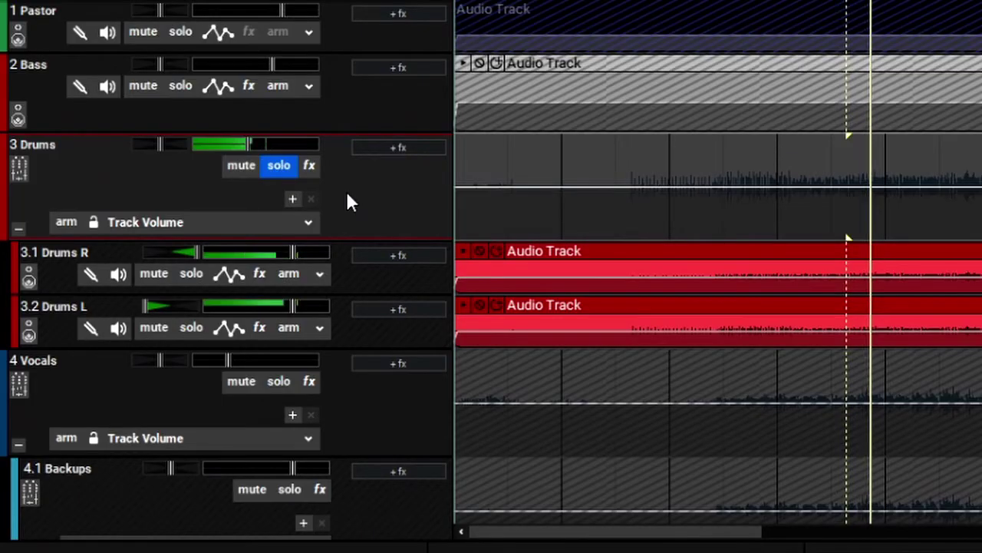
Step: Add a TB EZQ Equalizer effect to the Drums group and replace it with TB Parametric Equalizer
{"action": "left_click", "coordinate": [385, 147]}
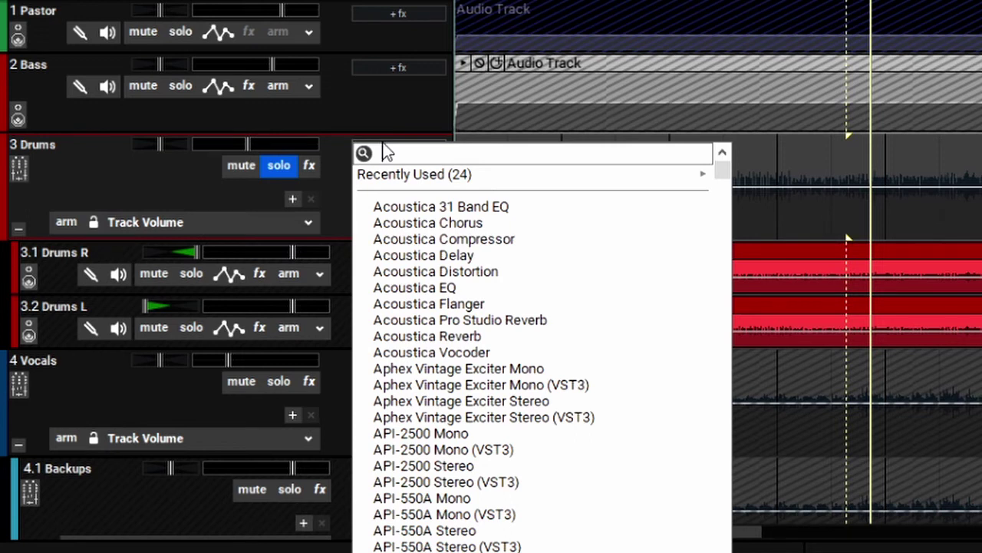
{"action": "type", "text": "tb"}
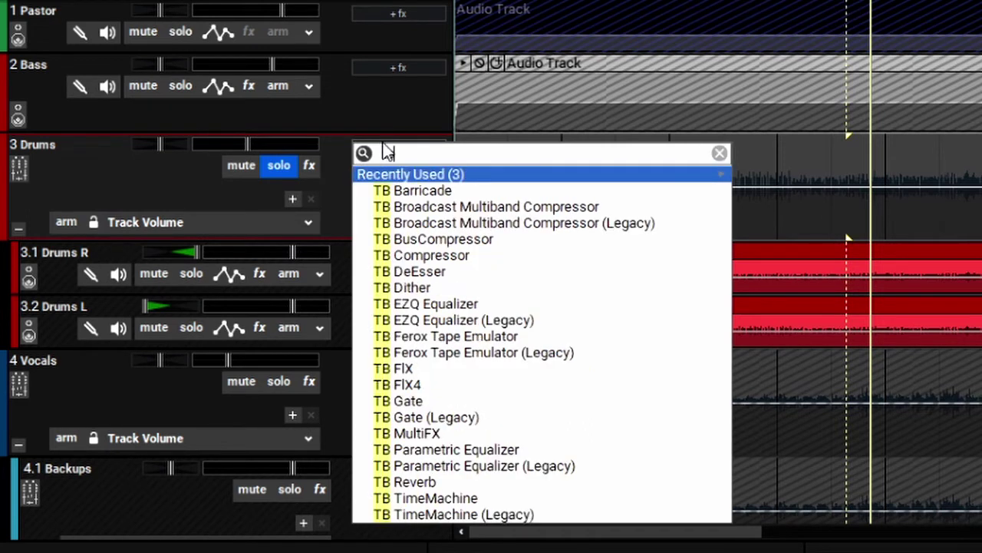
{"action": "left_click", "coordinate": [721, 304]}
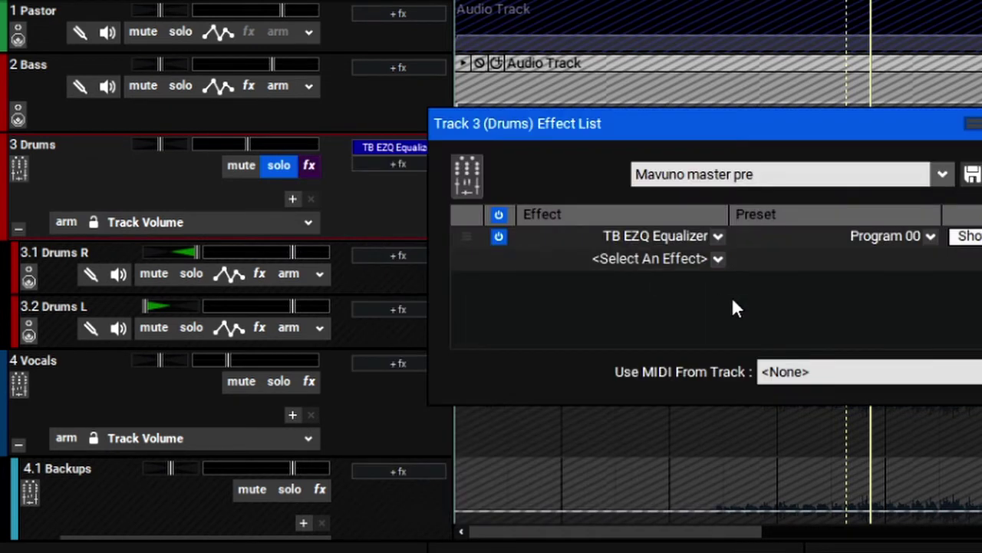
{"action": "left_click", "coordinate": [713, 242]}
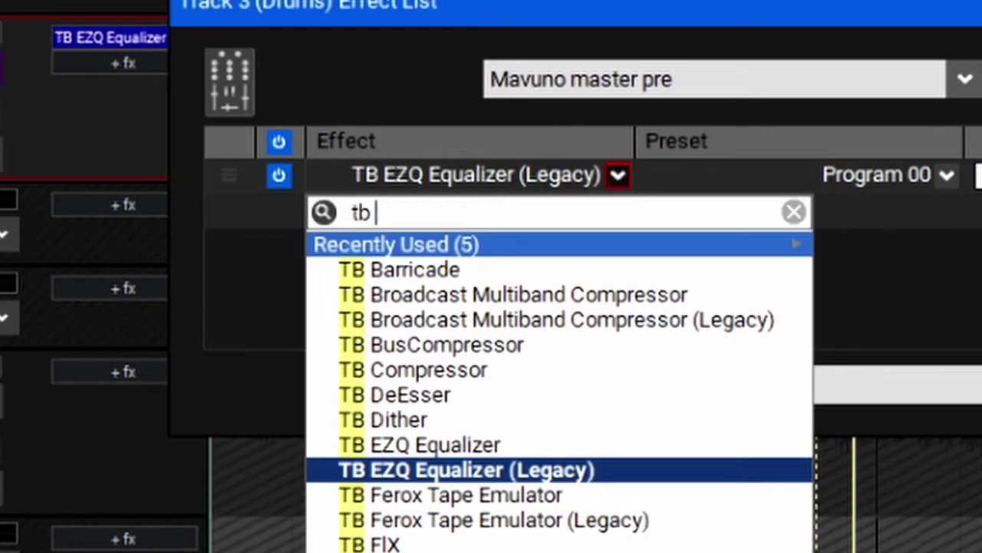
{"action": "type", "text": "tb par"}
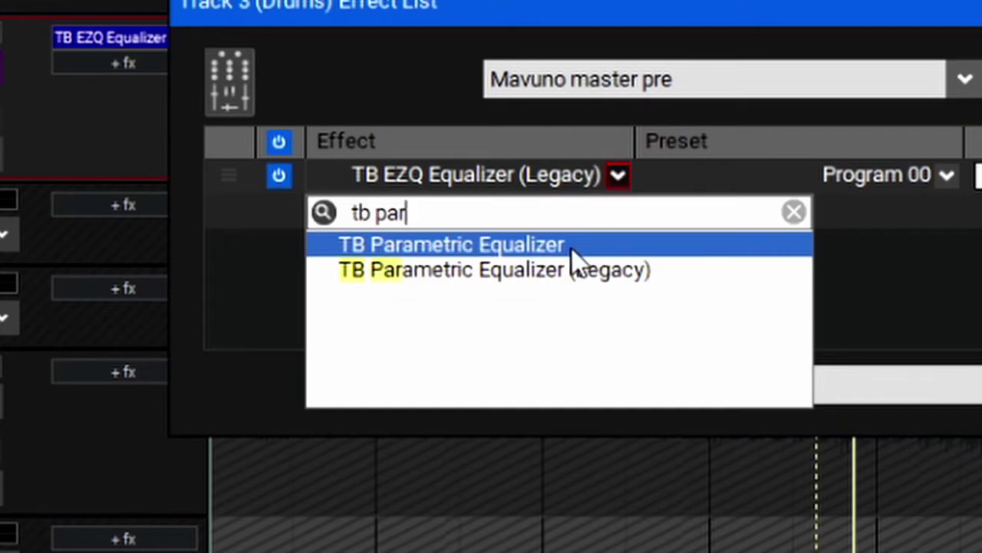
{"action": "left_click", "coordinate": [574, 246]}
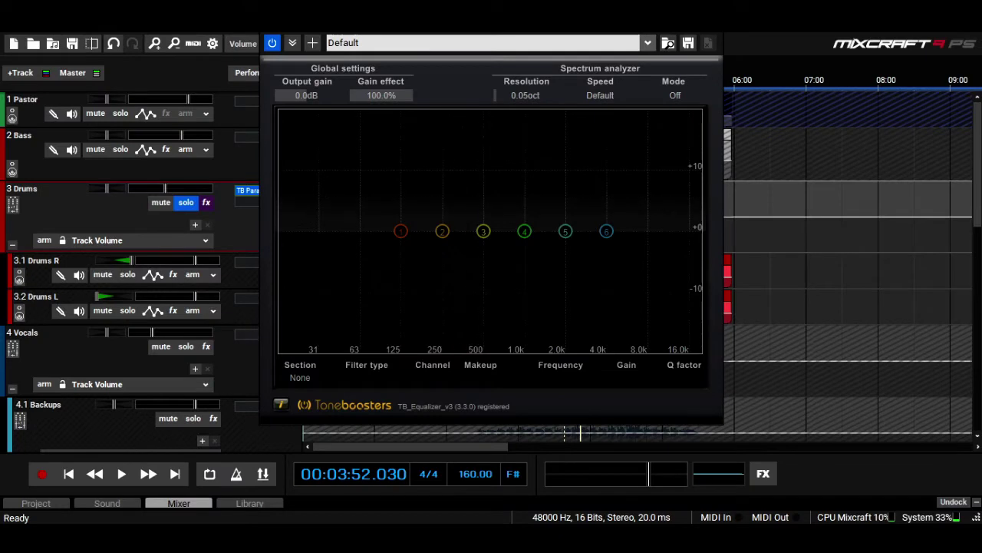
Step: Set the equalizer's spectrum analyzer mode to L+R sum and play the soloed drums through it
{"action": "left_click", "coordinate": [673, 97]}
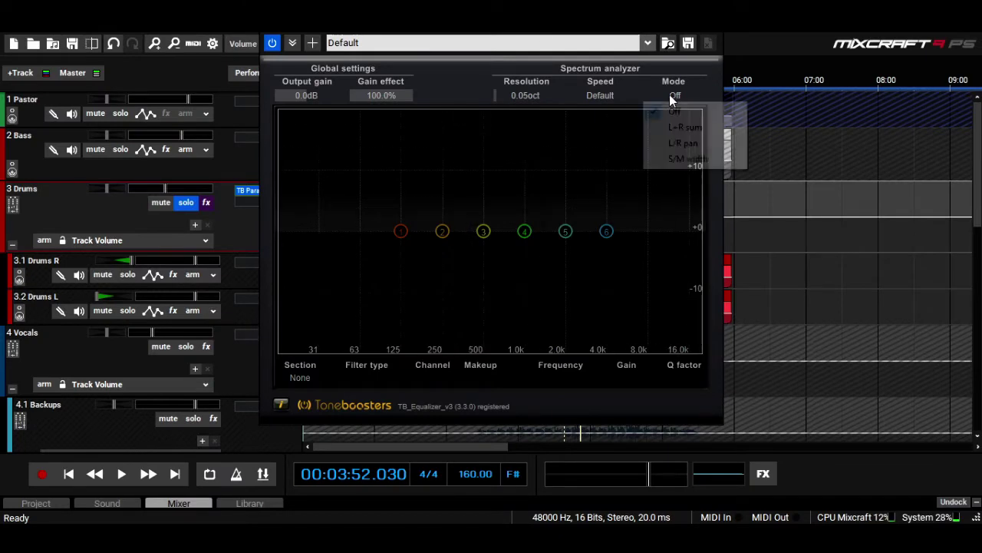
{"action": "left_click", "coordinate": [675, 128]}
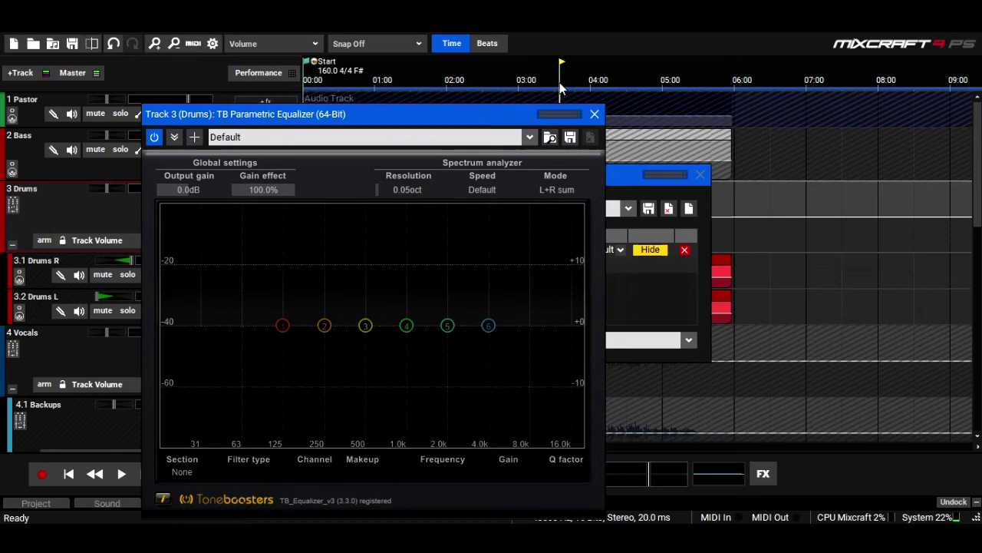
{"action": "key", "text": "space"}
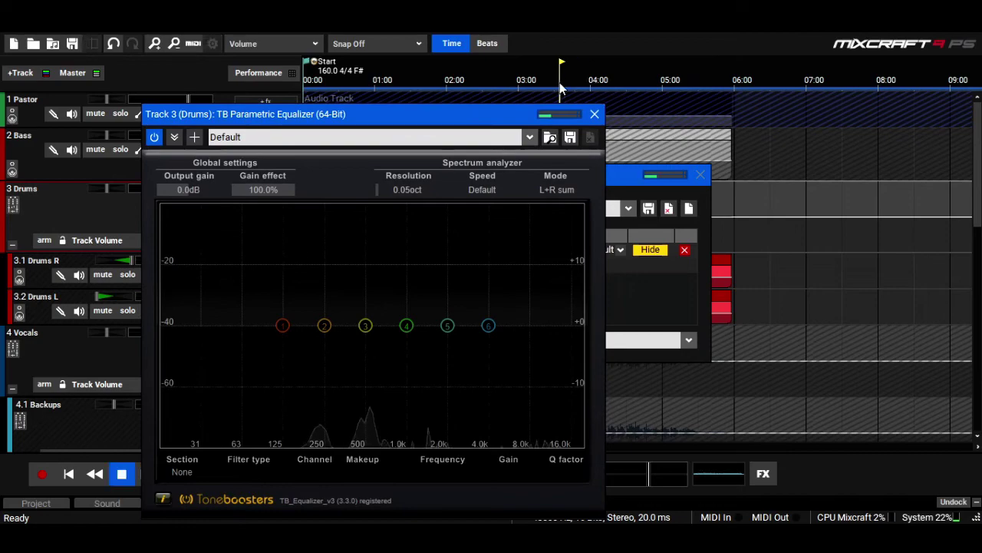
{"action": "left_click_drag", "start_coordinate": [459, 116], "coordinate": [647, 26]}
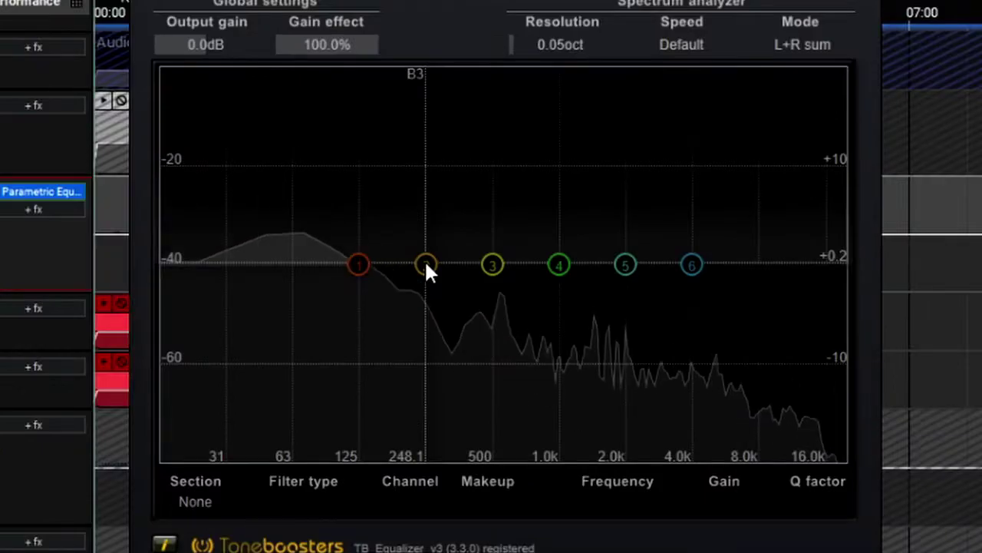
Step: Activate sections 2 and 3 of the drums' parametric equalizer as analog bell filters
{"action": "left_click", "coordinate": [508, 235]}
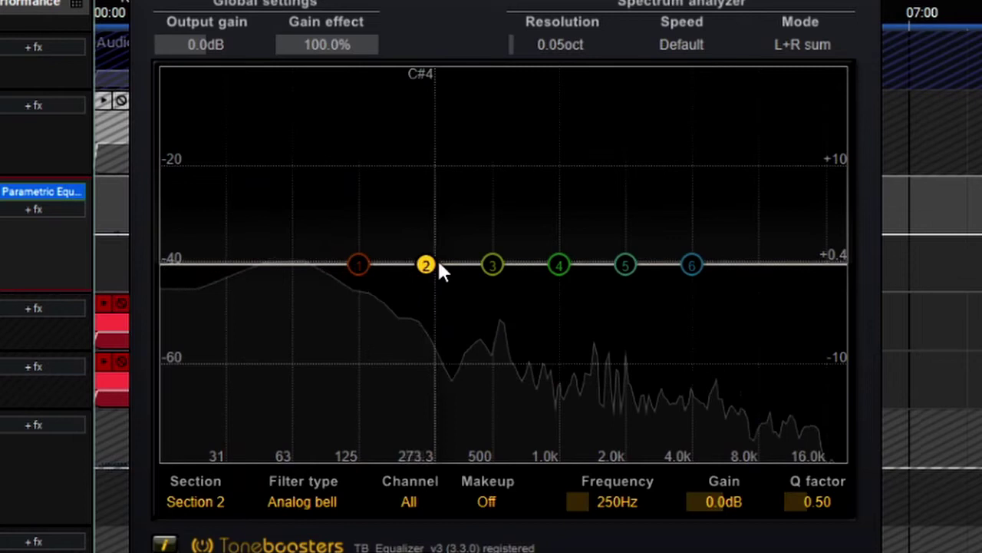
{"action": "left_click", "coordinate": [492, 266]}
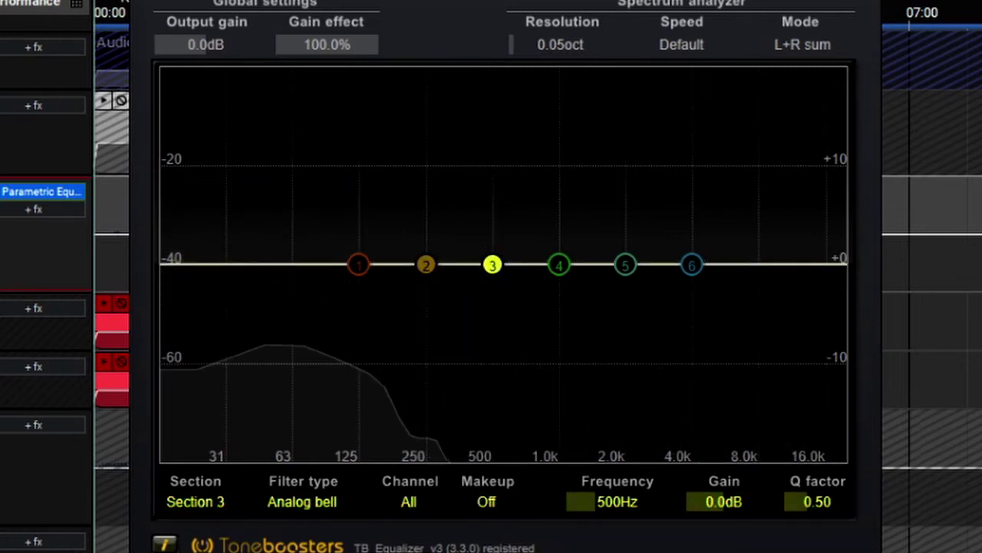
{"action": "left_click_drag", "start_coordinate": [492, 265], "coordinate": [489, 267]}
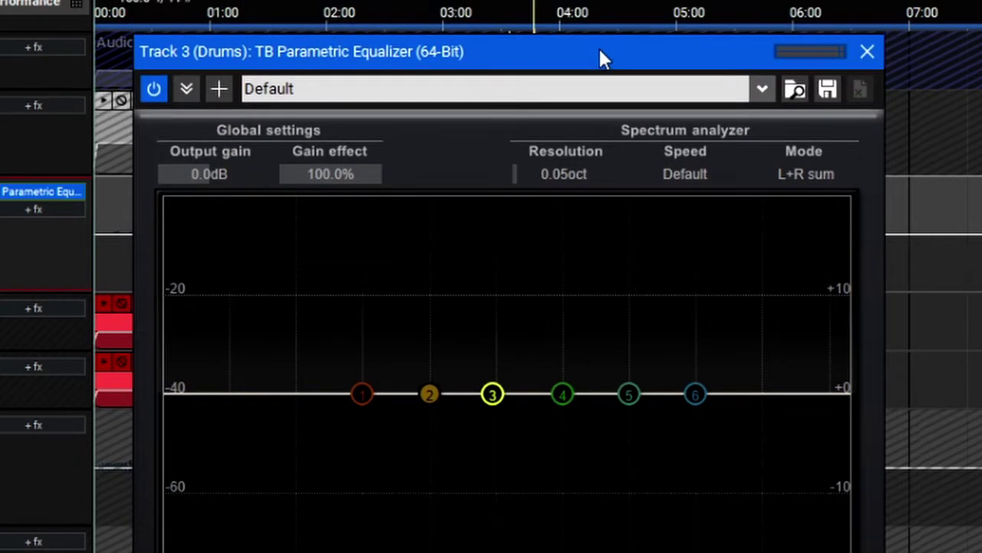
{"action": "left_click_drag", "start_coordinate": [600, 49], "coordinate": [587, 134]}
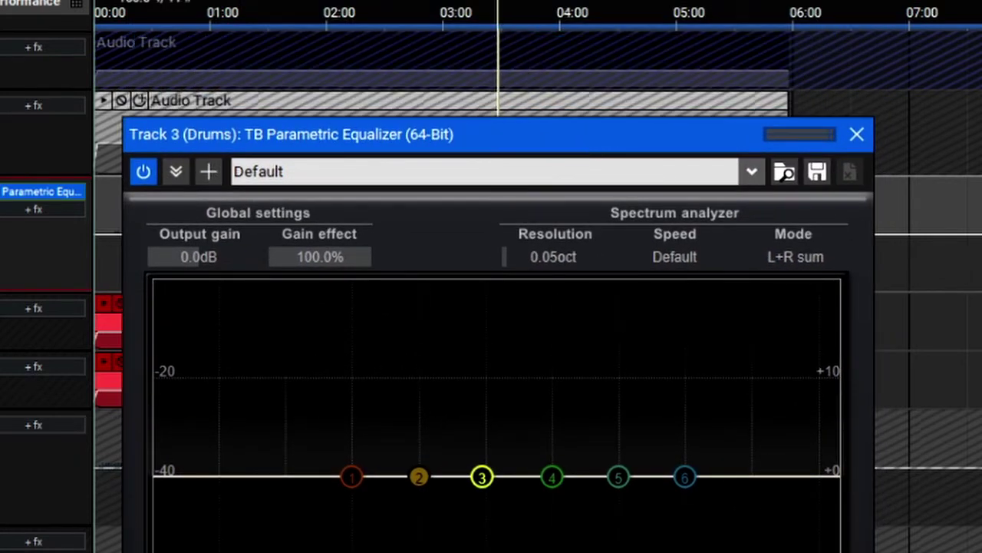
Step: Boost section 3 by 14.5 dB at 294 Hz with a Q factor of 0.76 while the drums play
{"action": "left_click_drag", "start_coordinate": [482, 476], "coordinate": [433, 361]}
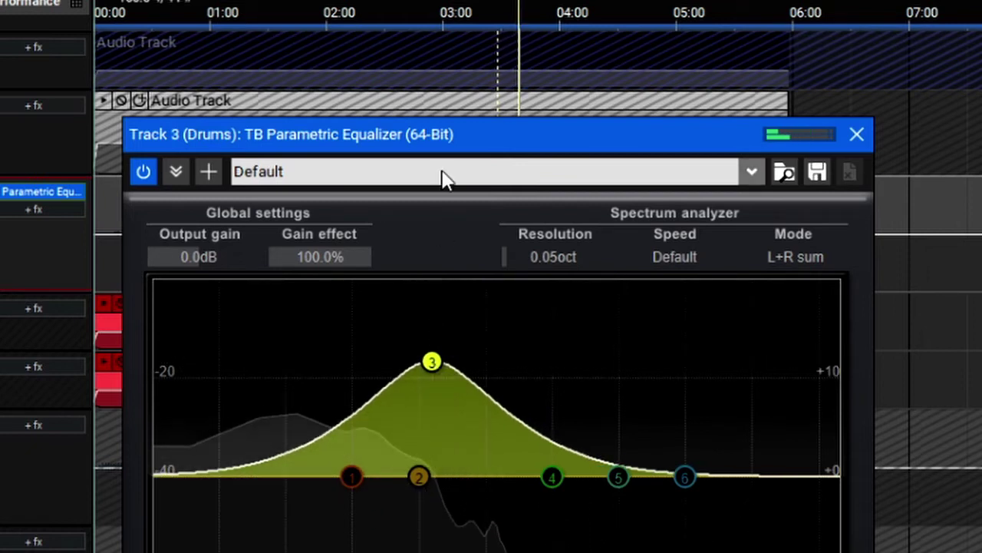
{"action": "left_click_drag", "start_coordinate": [448, 148], "coordinate": [439, 10]}
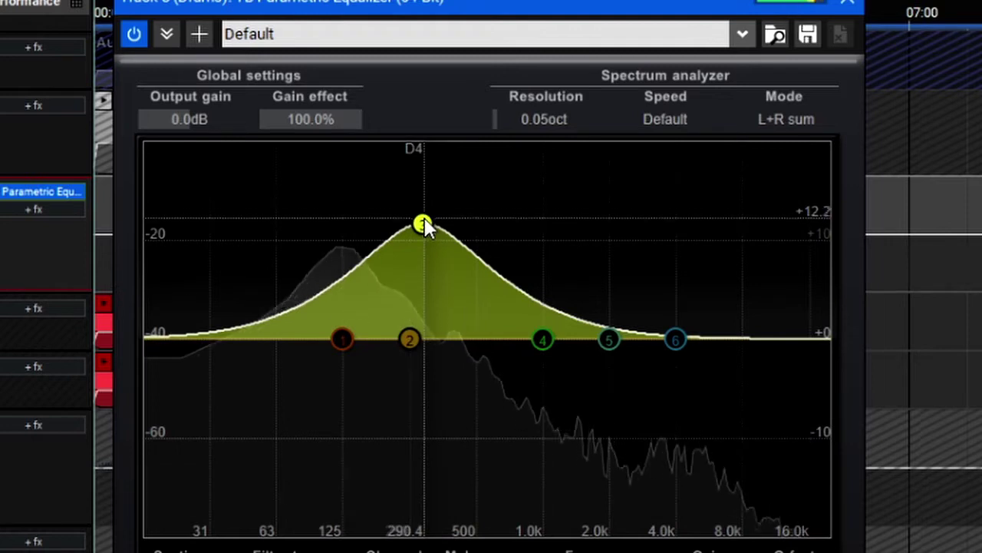
{"action": "left_click_drag", "start_coordinate": [423, 223], "coordinate": [427, 198]}
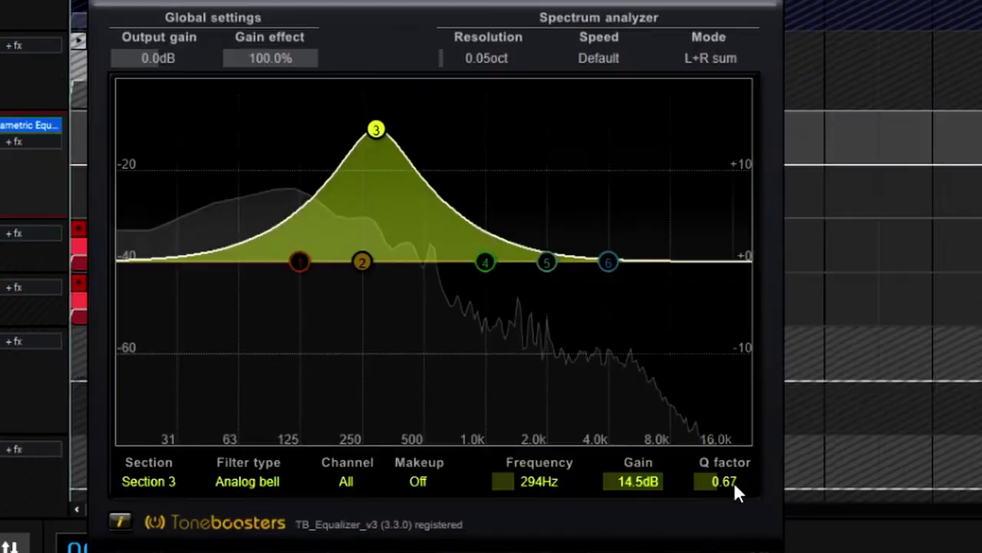
{"action": "scroll", "coordinate": [734, 482], "scroll_direction": "up", "scroll_amount": 3}
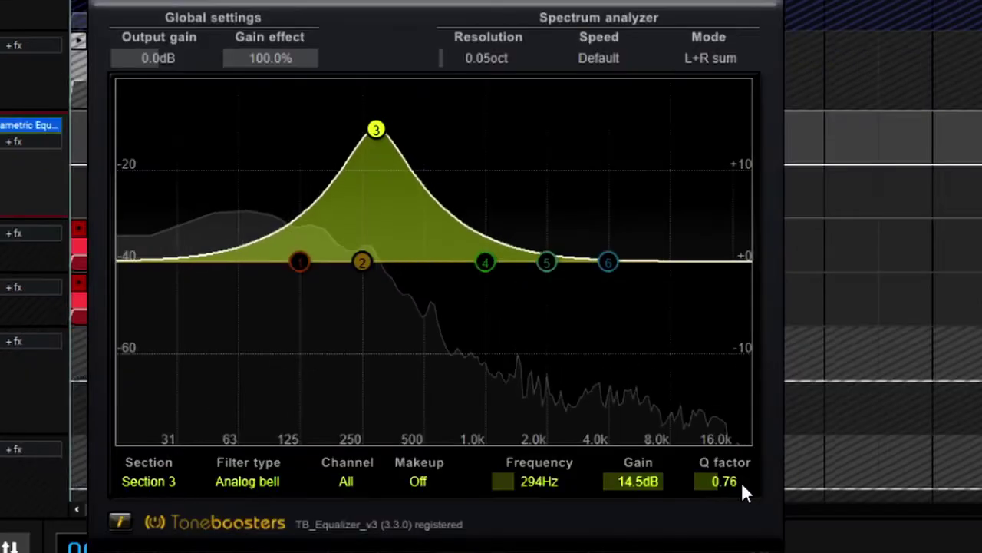
Step: Cut section 3 to -8.8 dB at 290 Hz and set its Q factor to 1.31
{"action": "left_click_drag", "start_coordinate": [376, 128], "coordinate": [376, 345]}
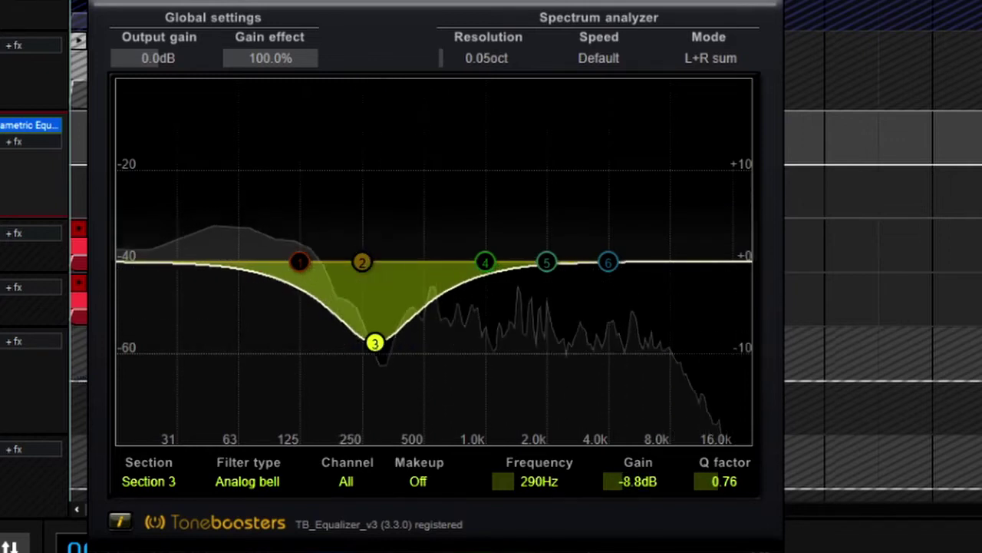
{"action": "left_click_drag", "start_coordinate": [440, 0], "coordinate": [434, 30]}
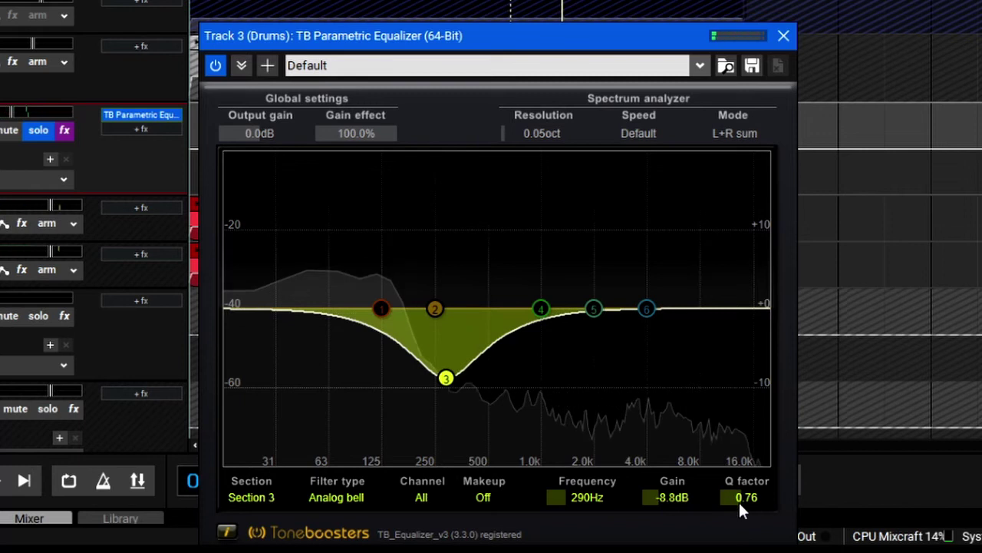
{"action": "left_click_drag", "start_coordinate": [739, 502], "coordinate": [769, 497]}
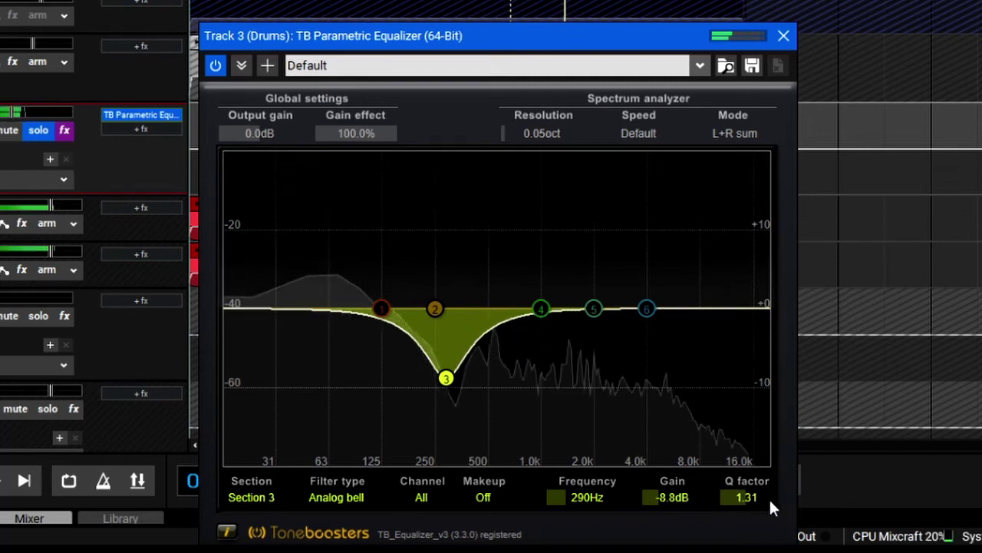
Step: Compare the drums with the equalizer bypassed and enabled, and close the equalizer window
{"action": "left_click", "coordinate": [215, 66]}
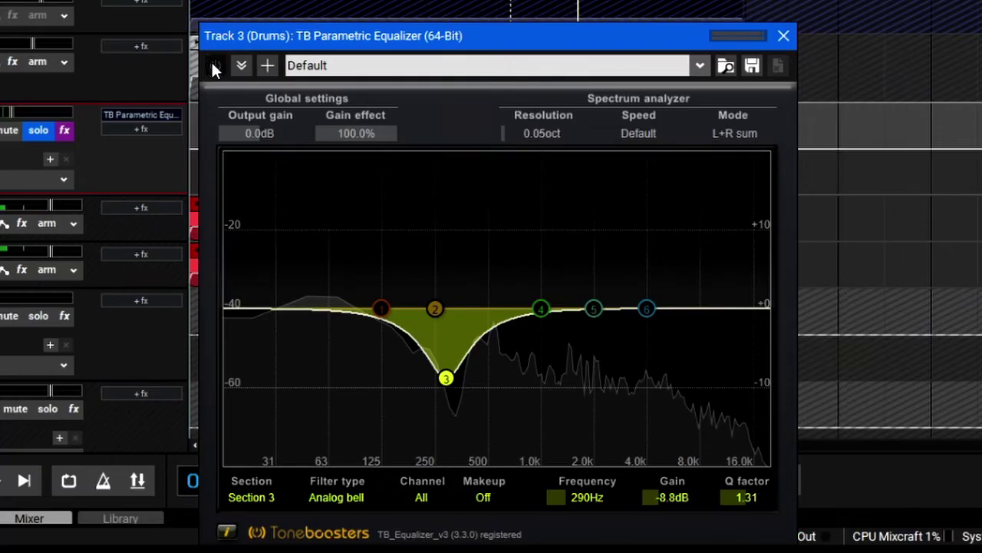
{"action": "left_click", "coordinate": [215, 67]}
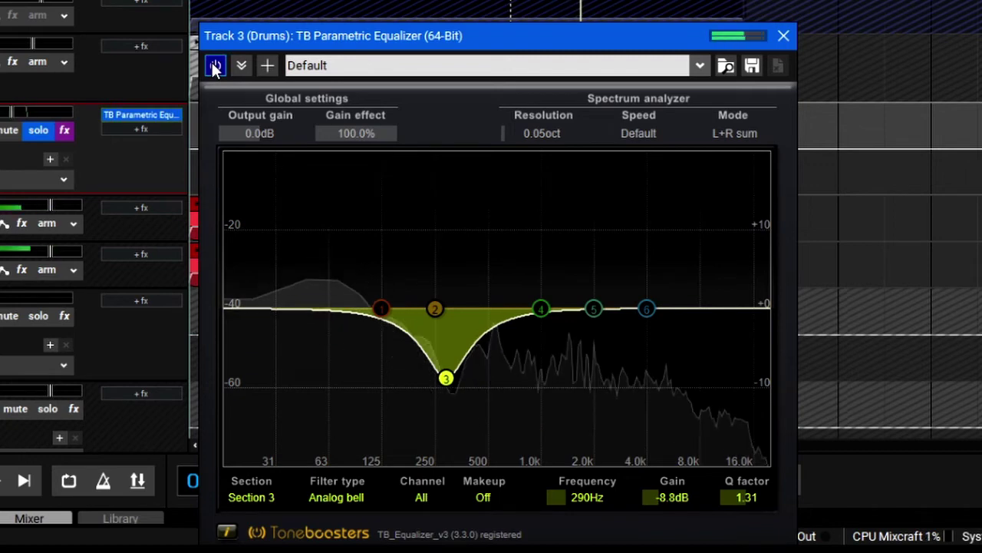
{"action": "left_click", "coordinate": [783, 35]}
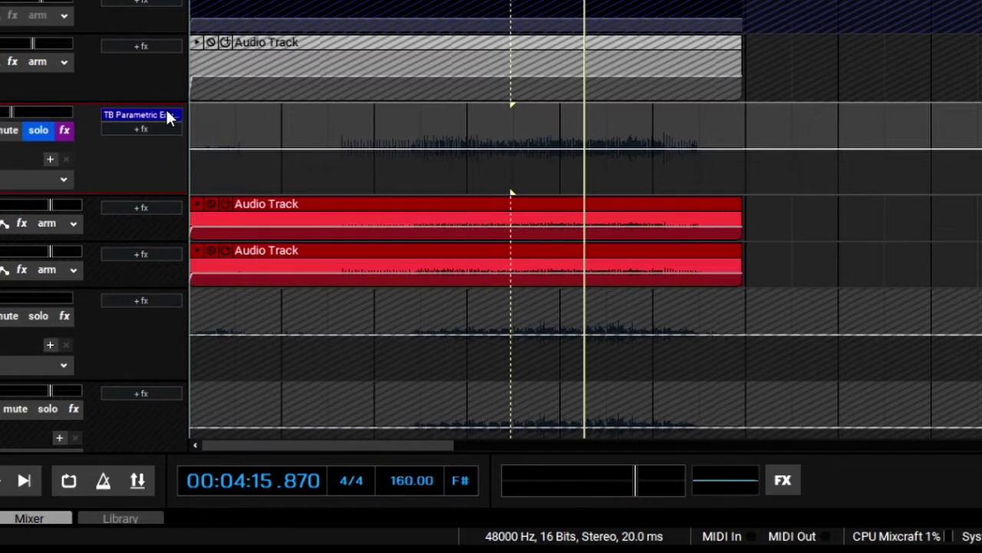
Step: Add a TB Compressor effect after the equalizer on the Drums group, keeping the Smooth rider preset
{"action": "left_click", "coordinate": [146, 128]}
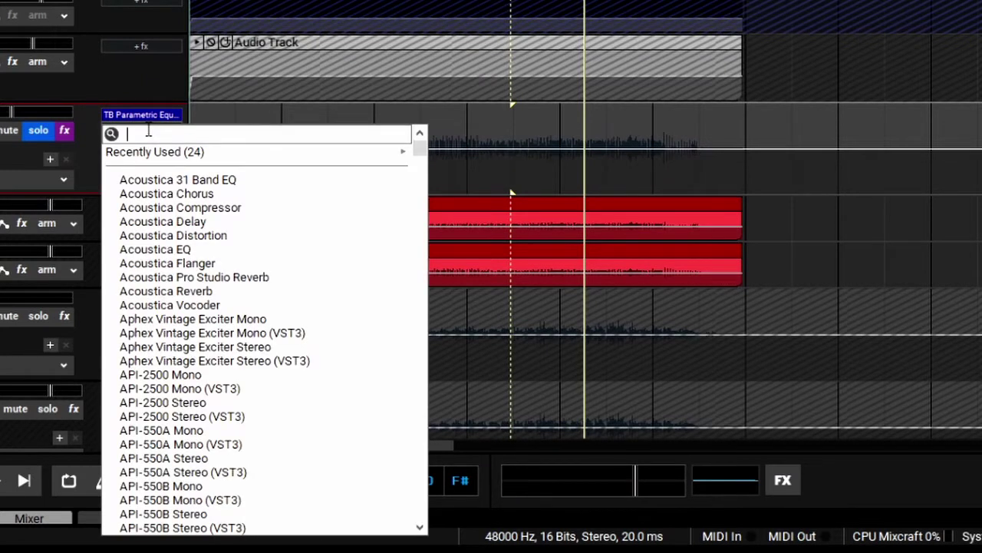
{"action": "type", "text": "tb"}
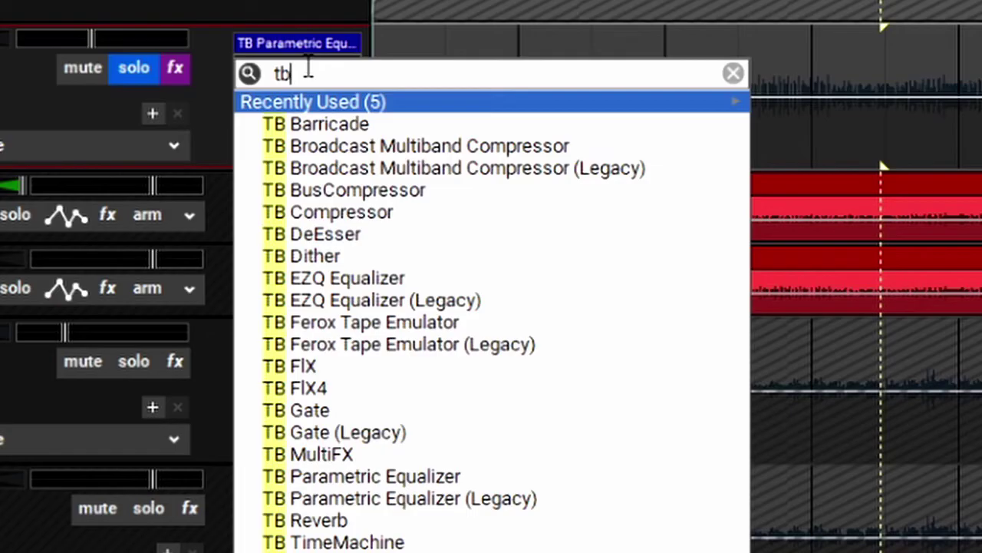
{"action": "left_click", "coordinate": [332, 213]}
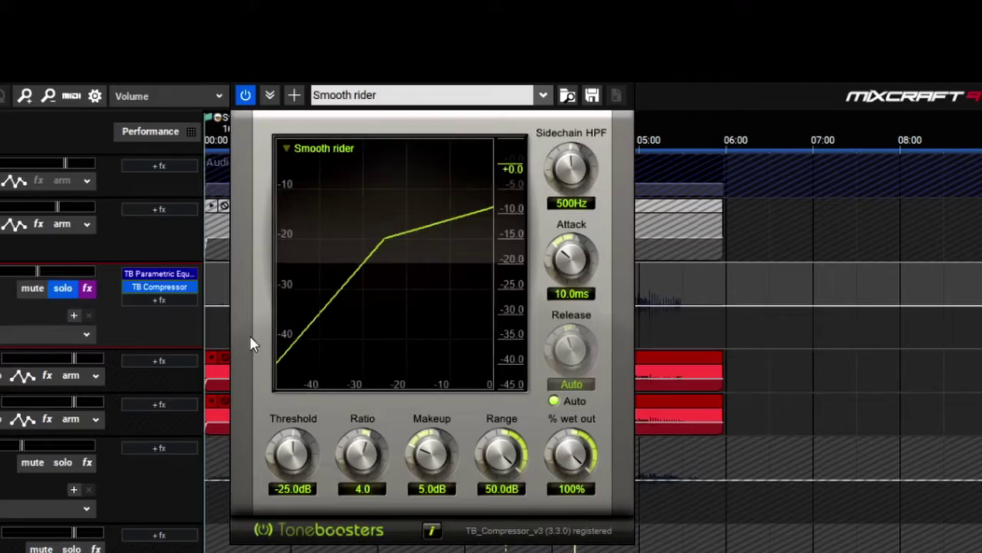
{"action": "left_click_drag", "start_coordinate": [529, 76], "coordinate": [416, 86]}
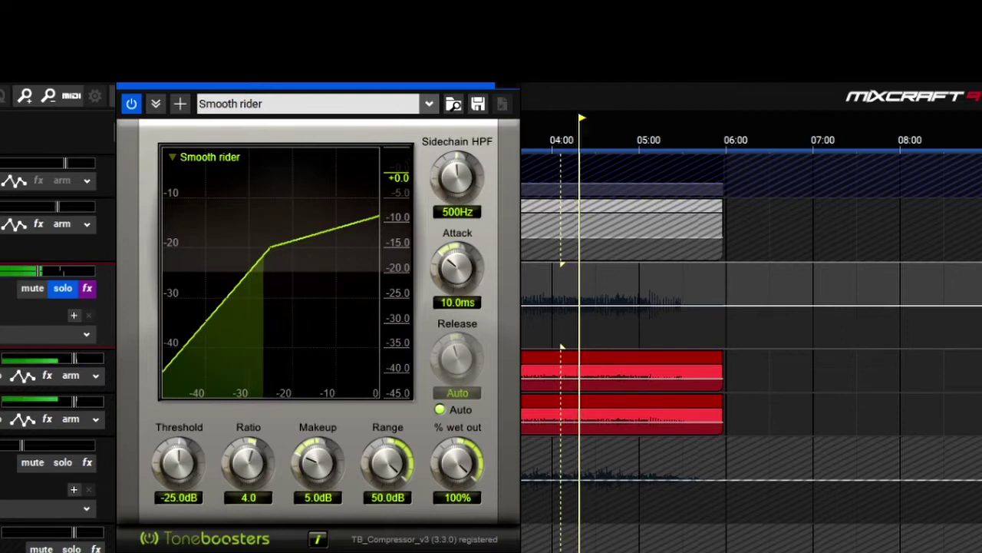
{"action": "left_click", "coordinate": [504, 76]}
Step: Compare the Drums group with its whole effect list switched off and on
{"action": "left_click", "coordinate": [88, 288]}
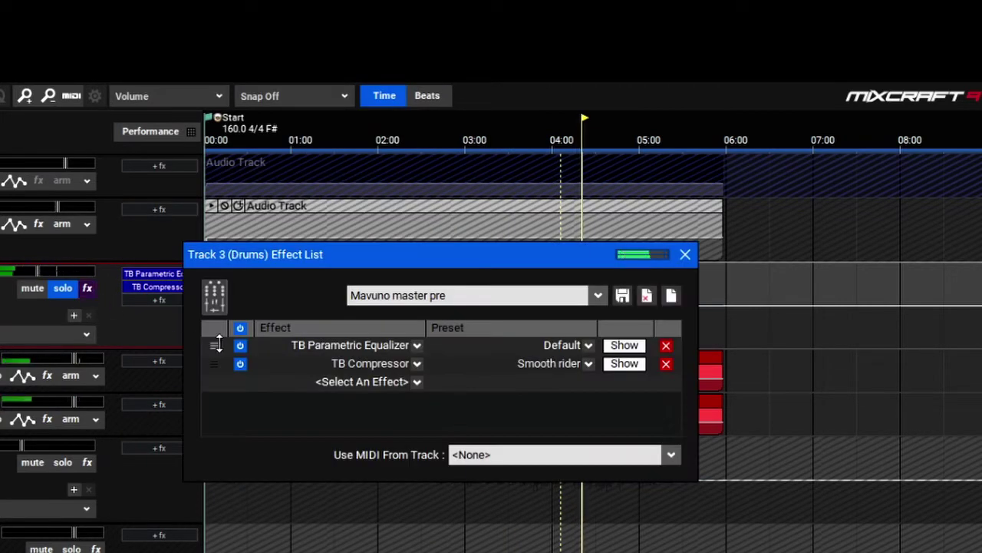
{"action": "left_click", "coordinate": [241, 327]}
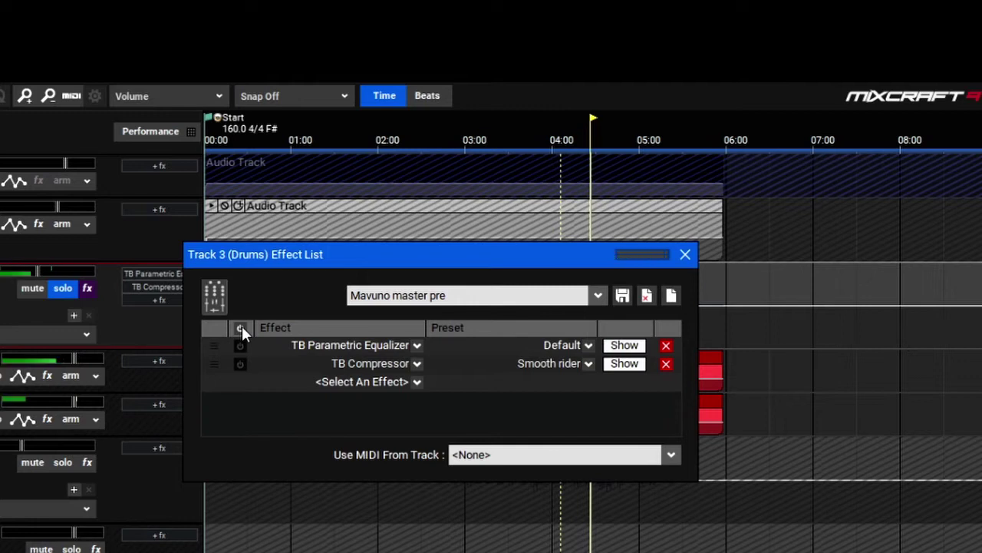
{"action": "left_click", "coordinate": [241, 328]}
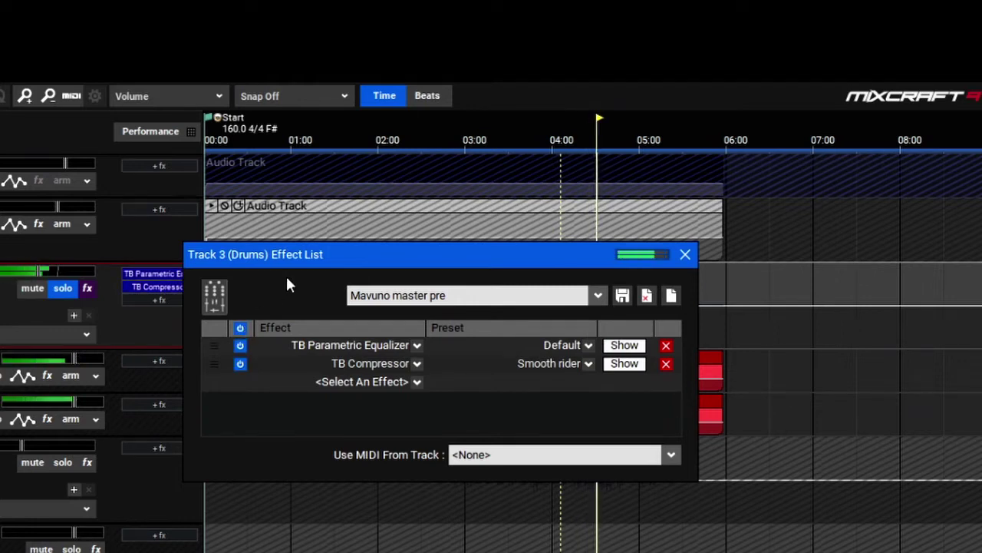
{"action": "left_click_drag", "start_coordinate": [286, 255], "coordinate": [265, 201]}
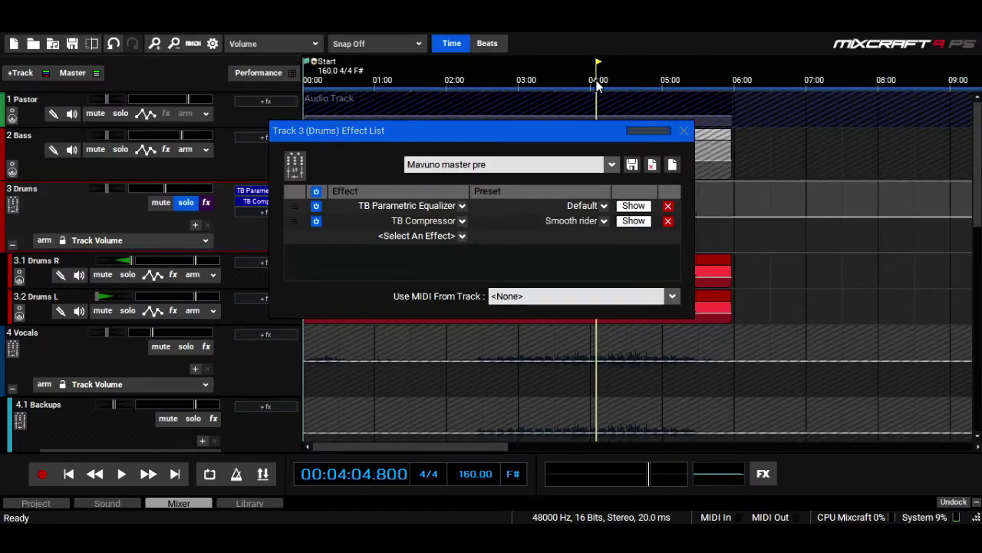
Step: Reopen the drums' equalizer, activate section 1 at 62 Hz and change its filter type to Digital bell 2
{"action": "left_click", "coordinate": [462, 237]}
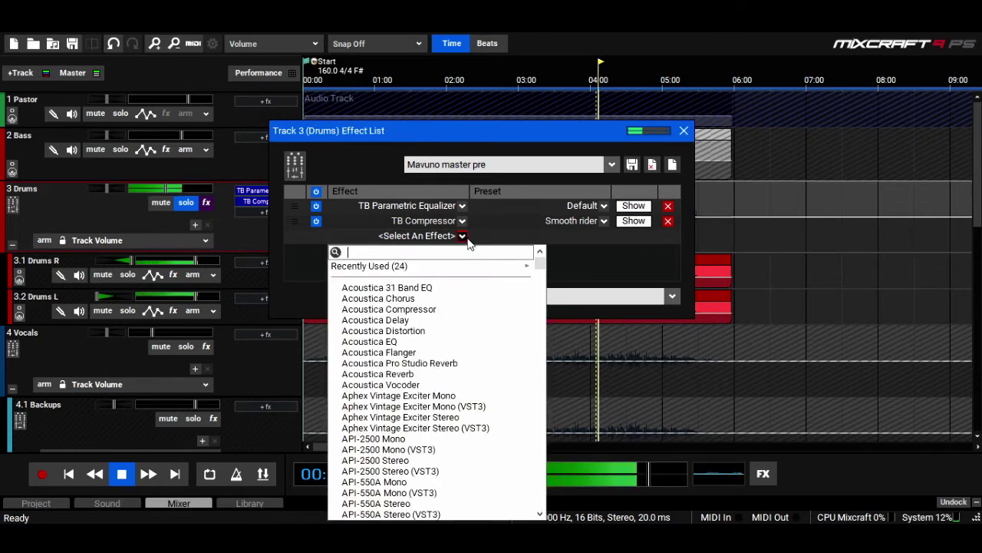
{"action": "left_click", "coordinate": [633, 214]}
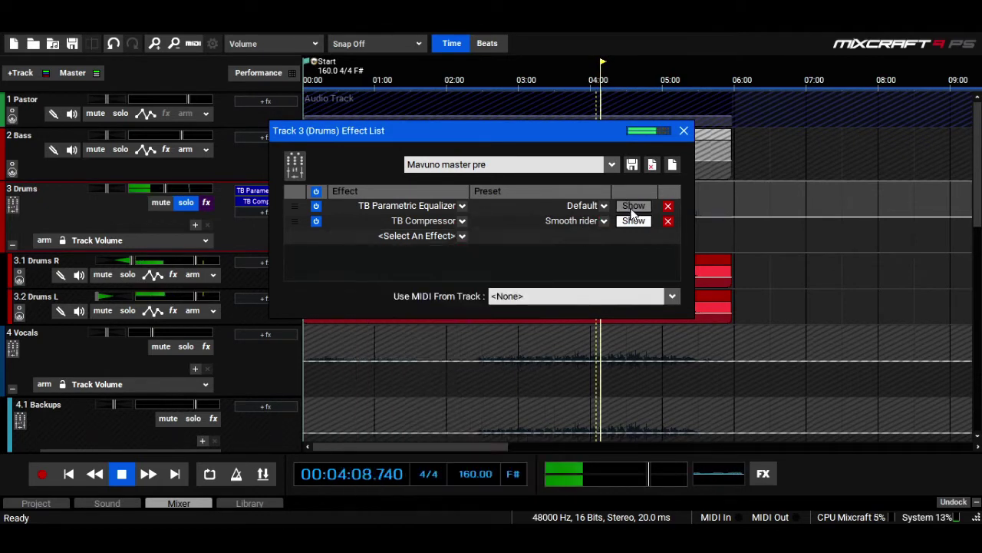
{"action": "left_click", "coordinate": [633, 208]}
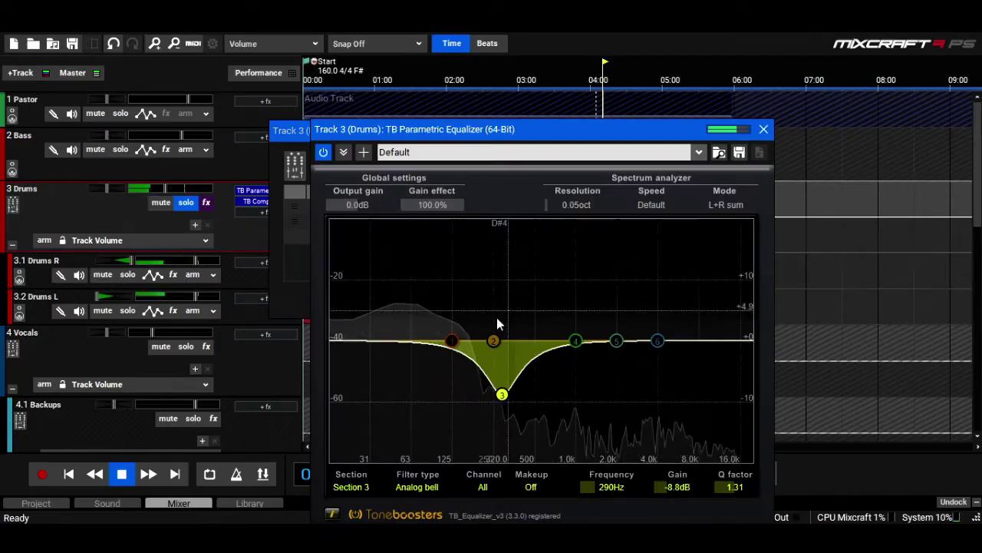
{"action": "left_click_drag", "start_coordinate": [452, 341], "coordinate": [412, 341]}
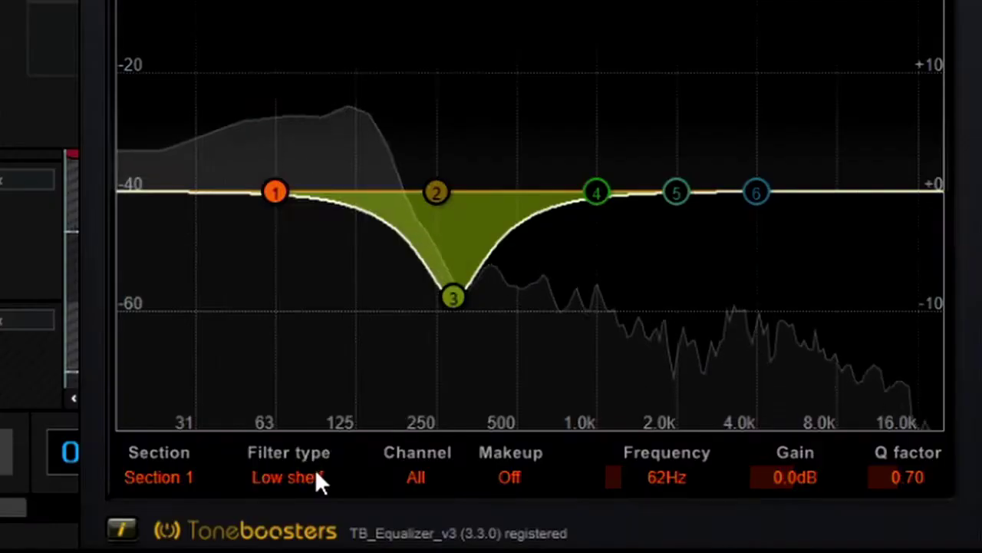
{"action": "left_click", "coordinate": [430, 488]}
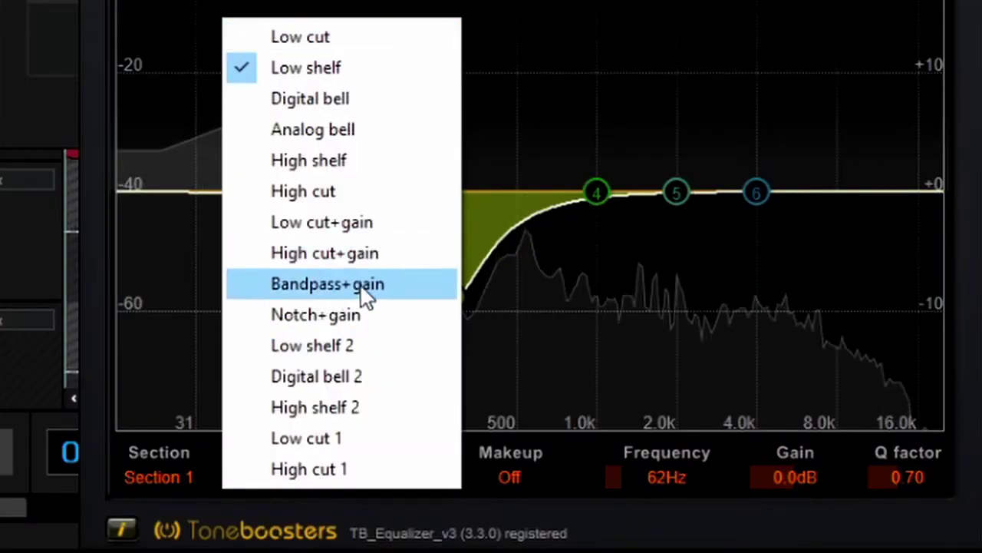
{"action": "left_click", "coordinate": [356, 385]}
Step: Set section 1 to a 2.9 dB boost at 44 Hz with a Q factor of 1.11, and close the equalizer
{"action": "left_click_drag", "start_coordinate": [335, 286], "coordinate": [310, 261]}
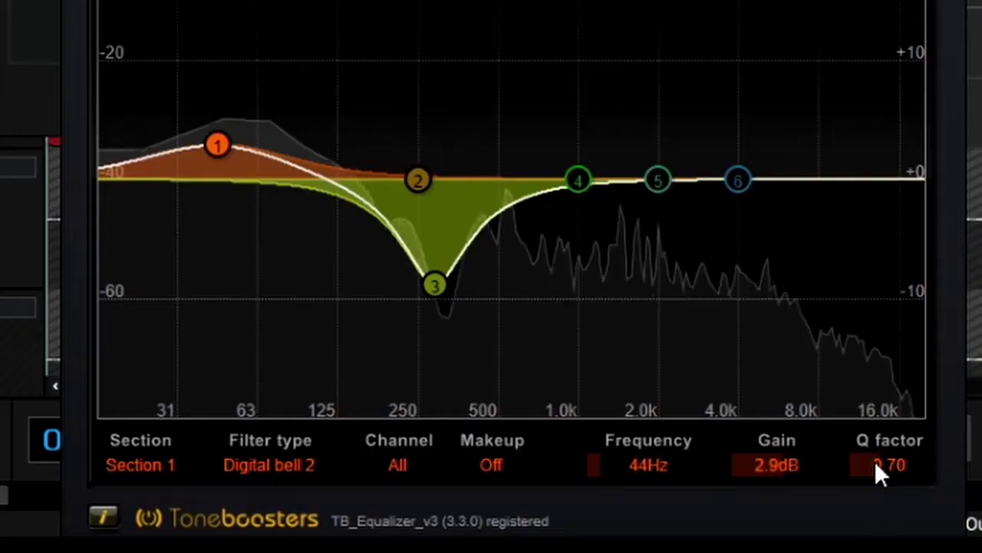
{"action": "left_click_drag", "start_coordinate": [720, 466], "coordinate": [740, 468]}
{"action": "left_click_drag", "start_coordinate": [906, 462], "coordinate": [914, 462]}
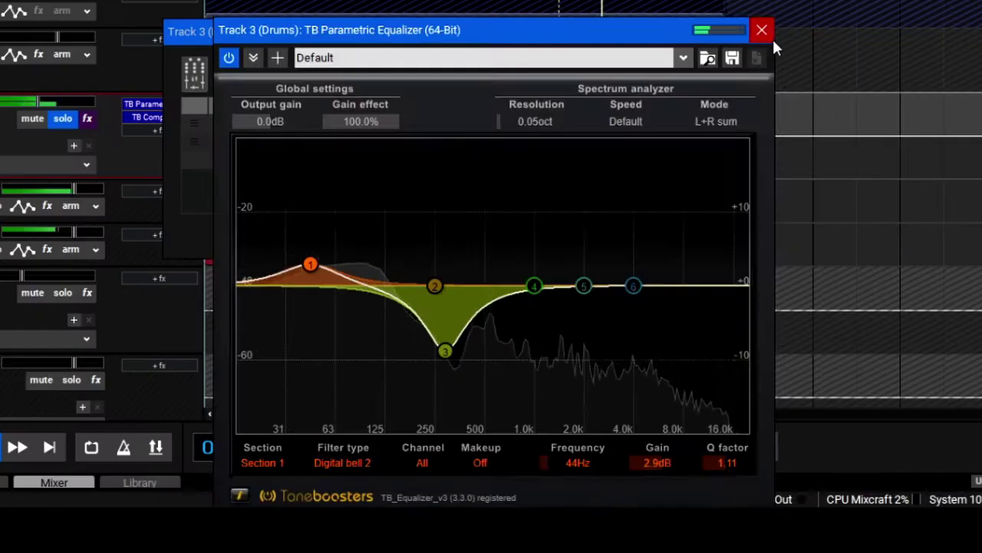
{"action": "left_click", "coordinate": [767, 31]}
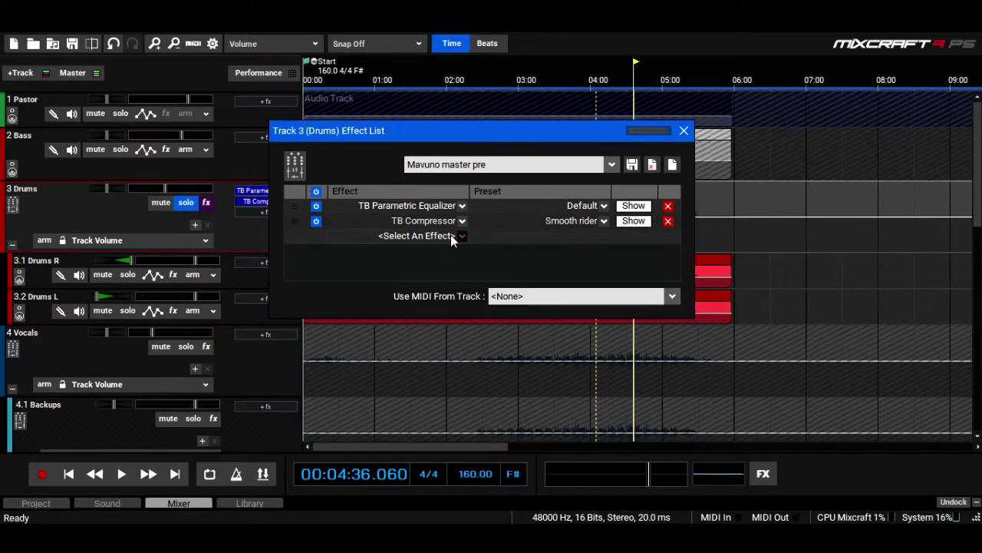
Step: Add a TB BusCompressor after the compressor on the Drums group and load its Drumbus preset
{"action": "left_click", "coordinate": [451, 238]}
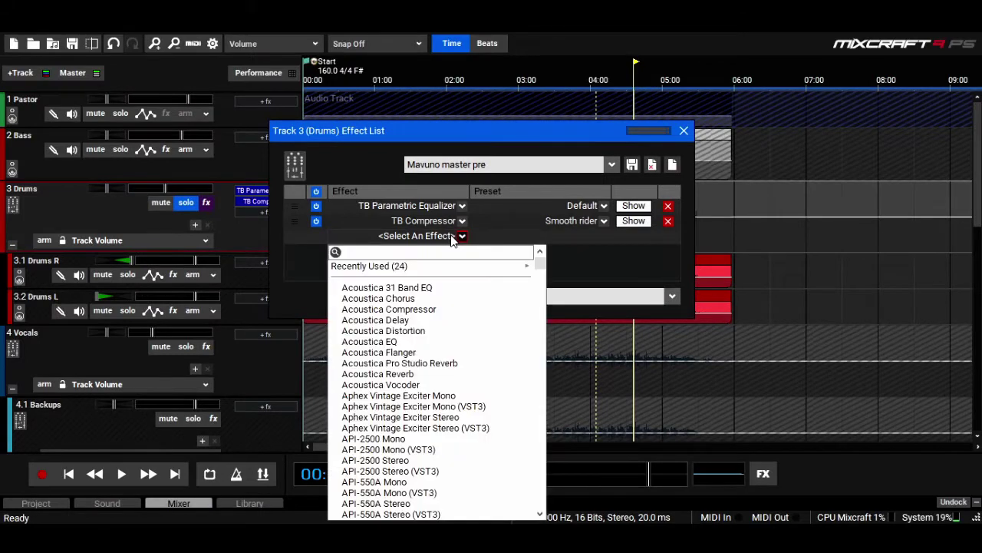
{"action": "type", "text": "t"}
{"action": "type", "text": "b "}
{"action": "type", "text": "bus"}
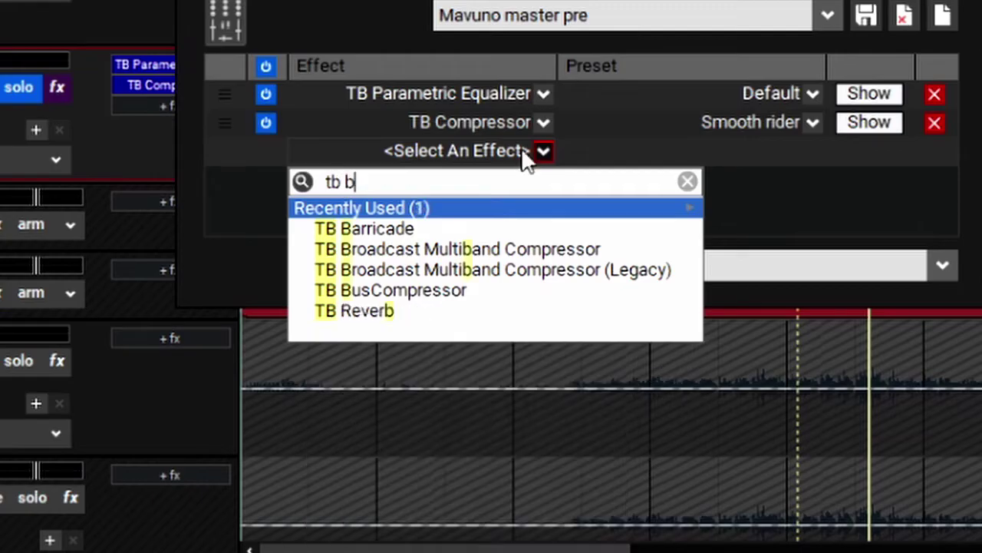
{"action": "key", "text": "Return"}
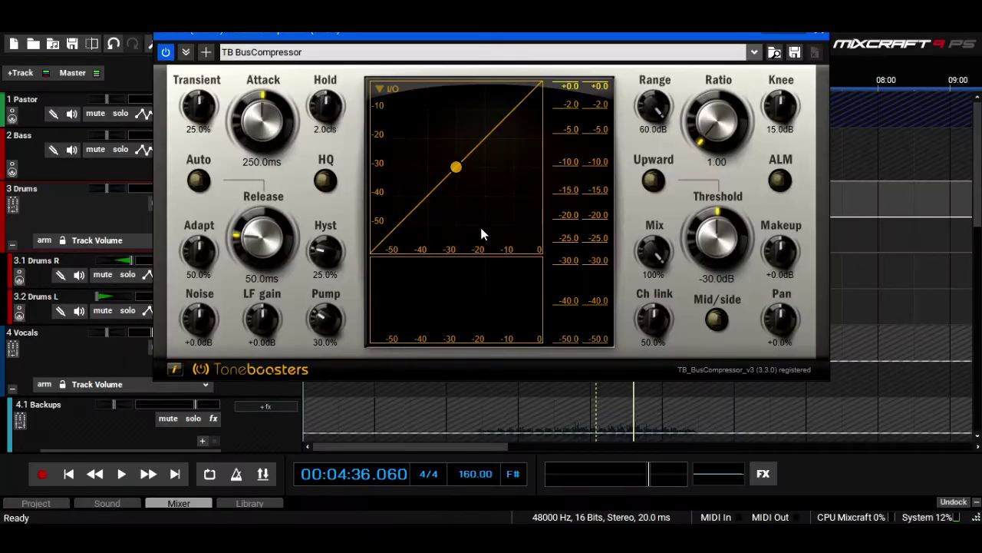
{"action": "left_click", "coordinate": [755, 53]}
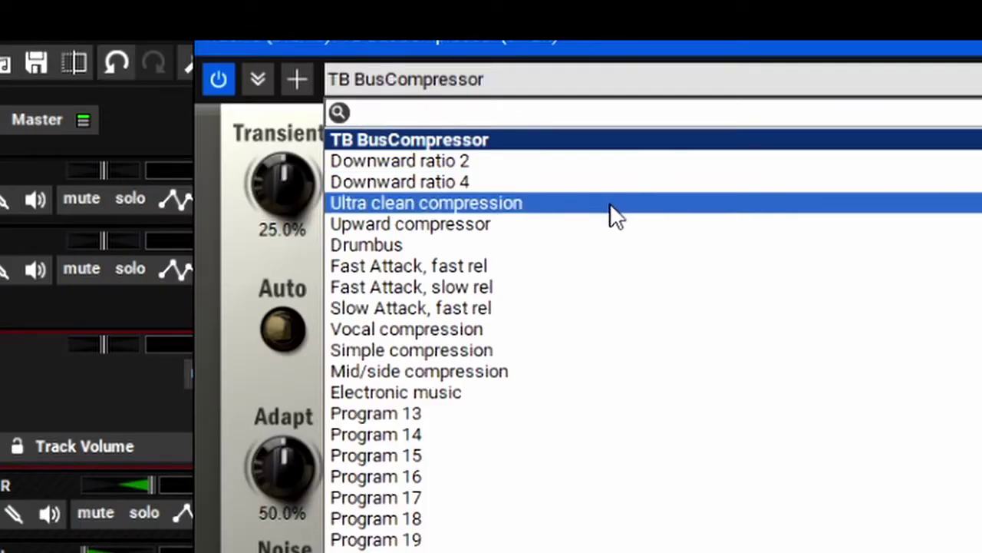
{"action": "left_click", "coordinate": [588, 245]}
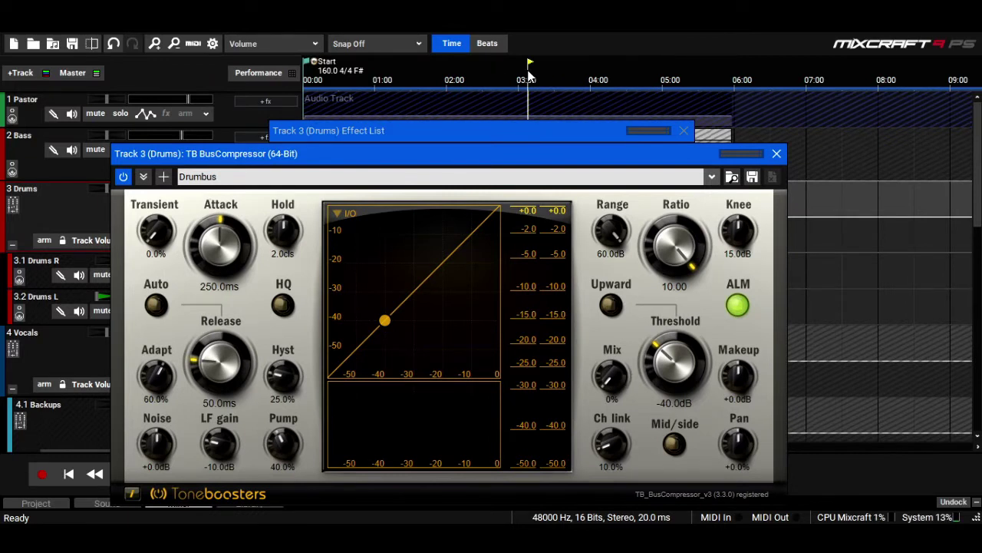
Step: Set the bus compressor's mix to 45% during playback, and close it along with the Drums effect list
{"action": "key", "text": "space"}
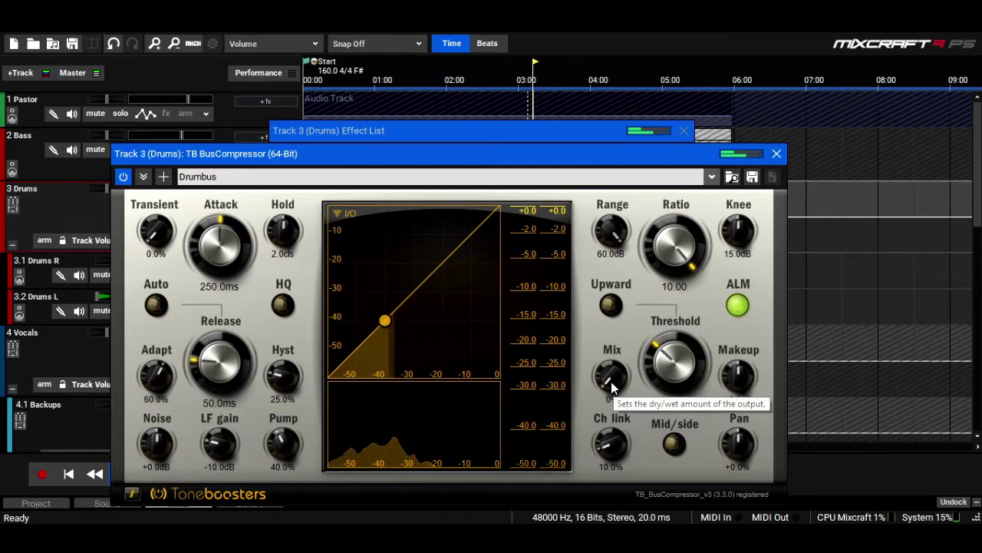
{"action": "left_click_drag", "start_coordinate": [611, 380], "coordinate": [610, 362]}
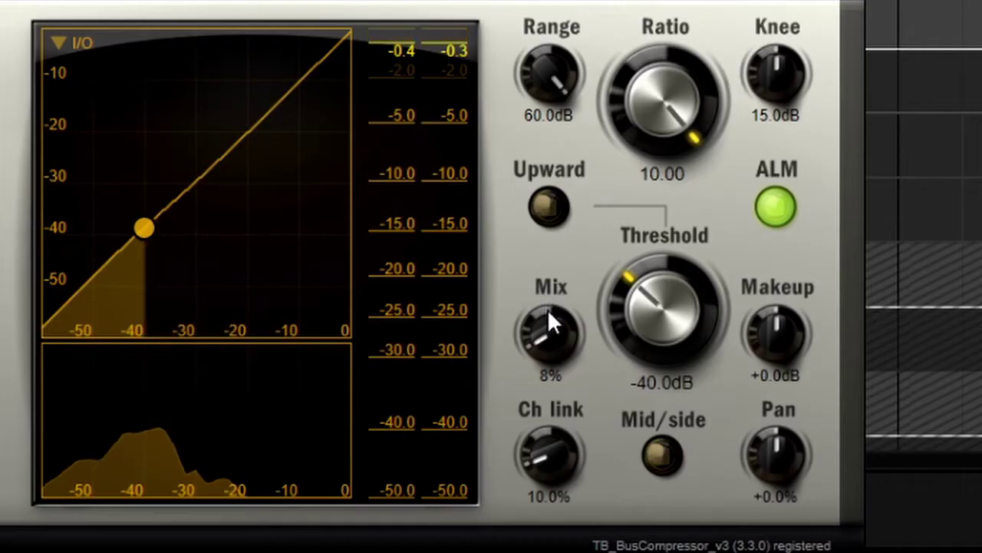
{"action": "left_click_drag", "start_coordinate": [546, 340], "coordinate": [553, 183]}
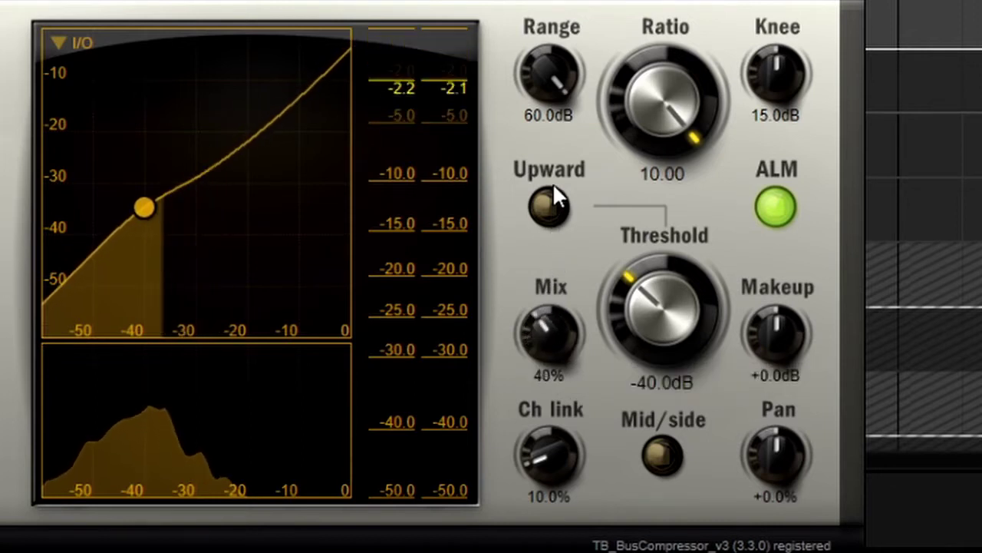
{"action": "left_click_drag", "start_coordinate": [541, 340], "coordinate": [545, 299]}
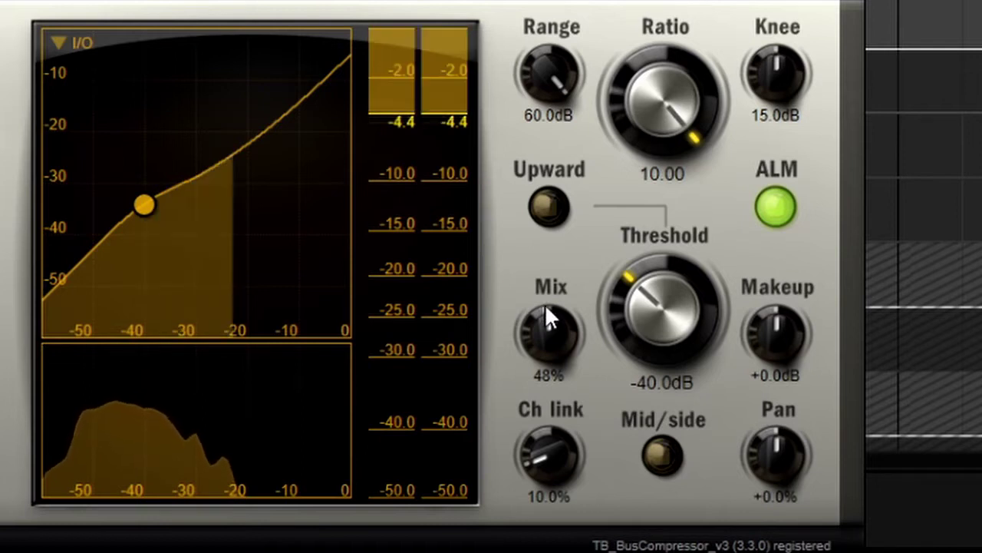
{"action": "left_click_drag", "start_coordinate": [545, 313], "coordinate": [543, 326]}
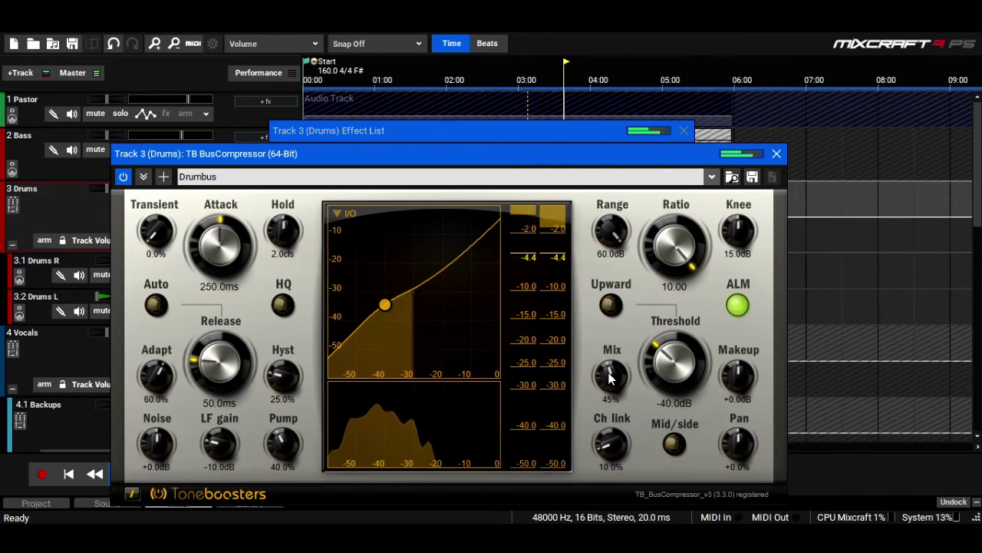
{"action": "left_click", "coordinate": [777, 154]}
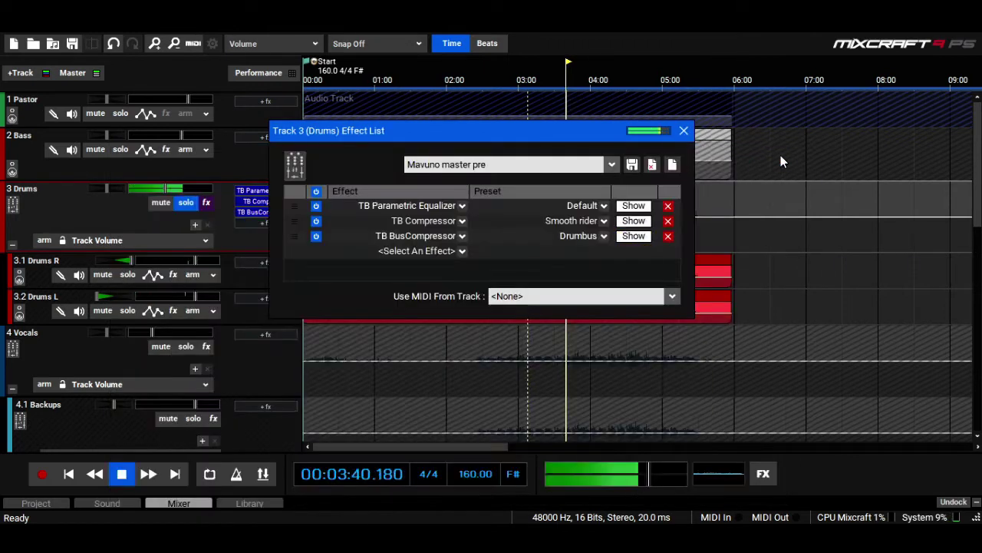
{"action": "left_click", "coordinate": [683, 137]}
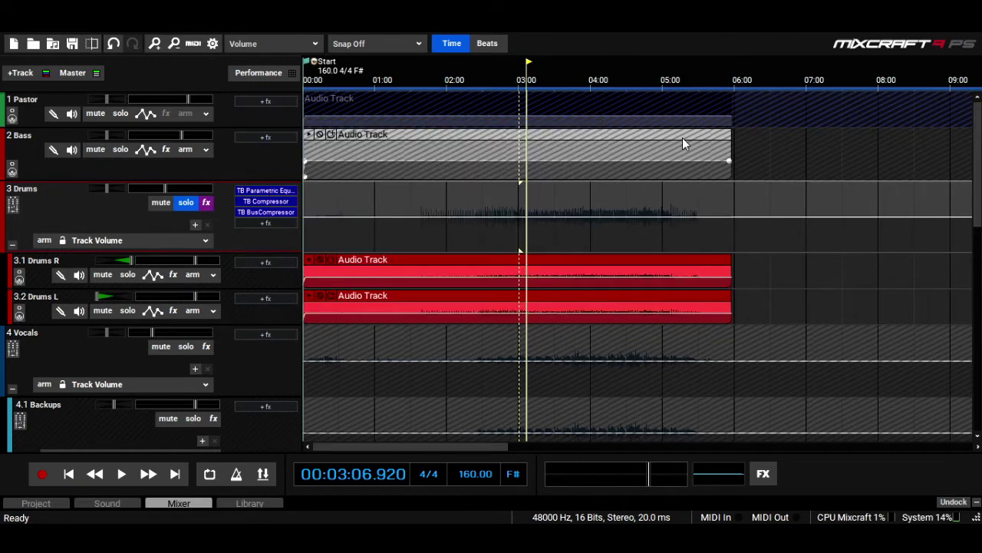
Step: Solo the Bass track instead of the Drums group and listen to it from about 3:44
{"action": "left_click", "coordinate": [121, 149]}
{"action": "left_click", "coordinate": [186, 204]}
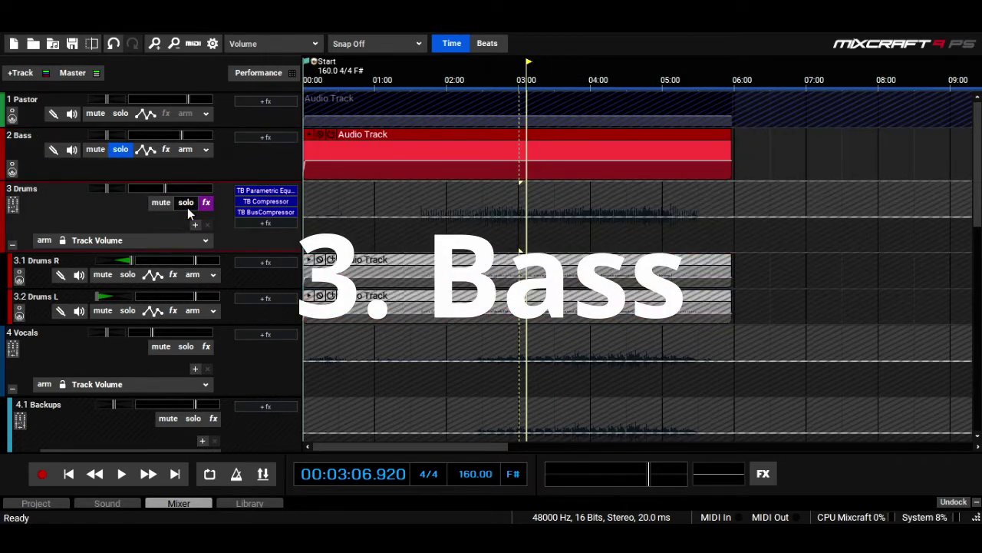
{"action": "left_click", "coordinate": [571, 82]}
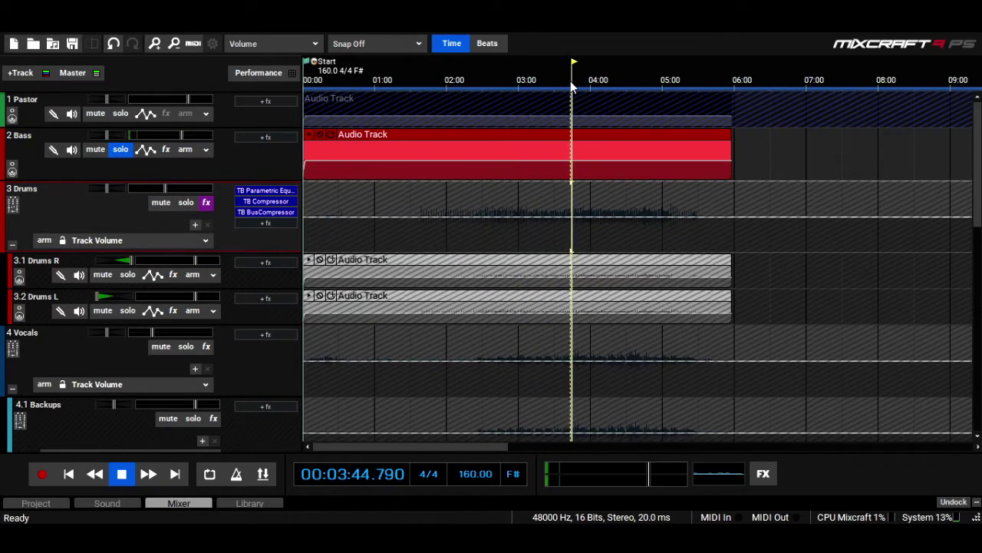
{"action": "key", "text": "space"}
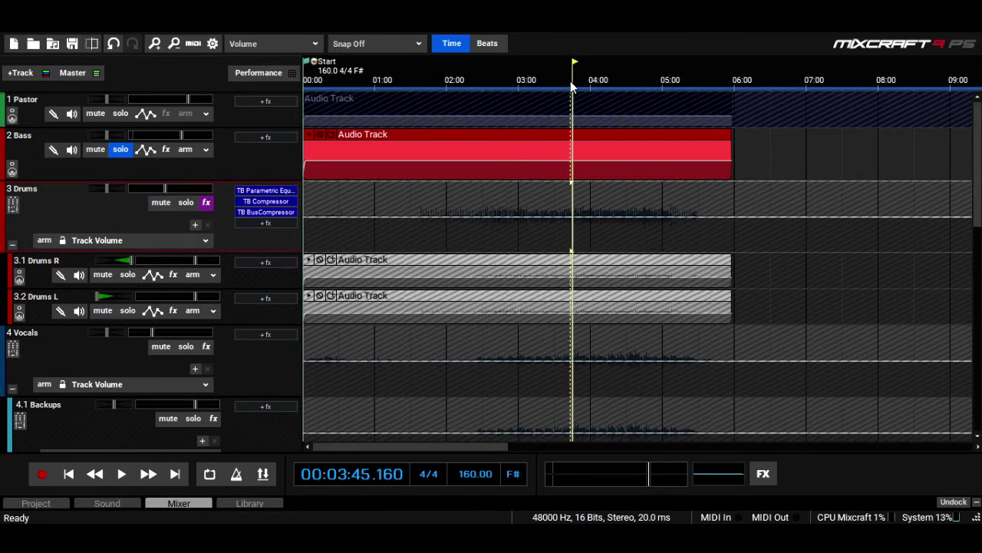
Step: Add an Acoustica Compressor to the Bass track, set its output gain to 13 dB during playback, and close it
{"action": "left_click", "coordinate": [169, 153]}
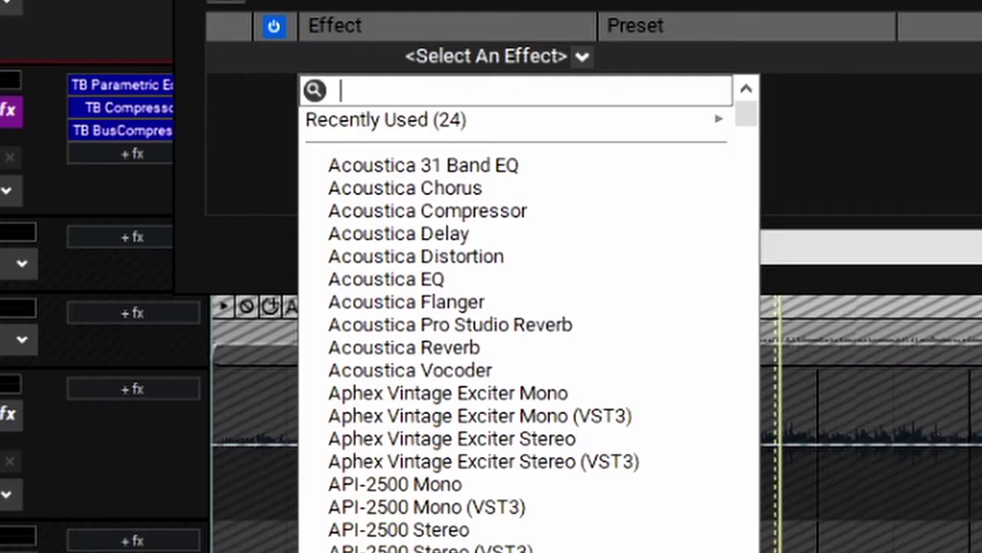
{"action": "left_click", "coordinate": [408, 211]}
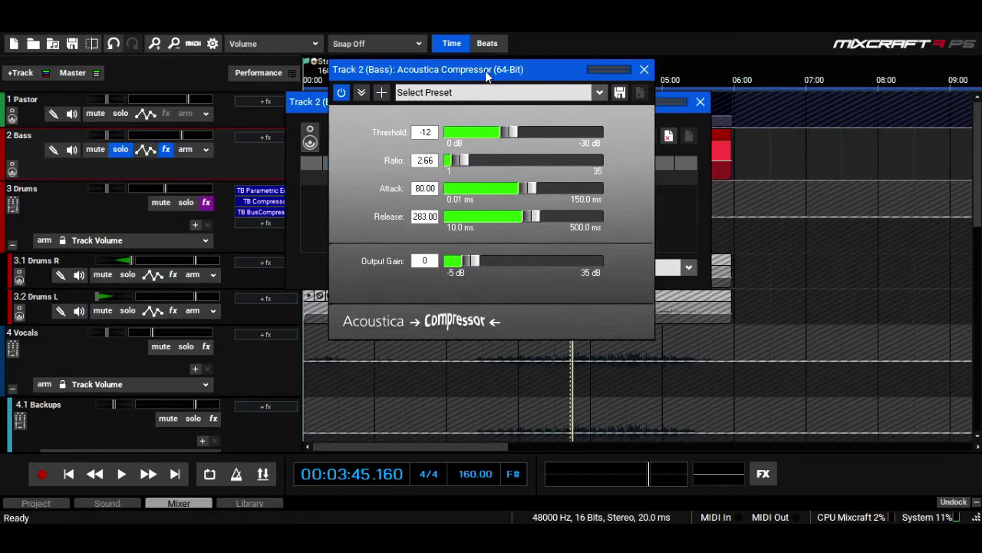
{"action": "left_click", "coordinate": [550, 76]}
{"action": "key", "text": "space"}
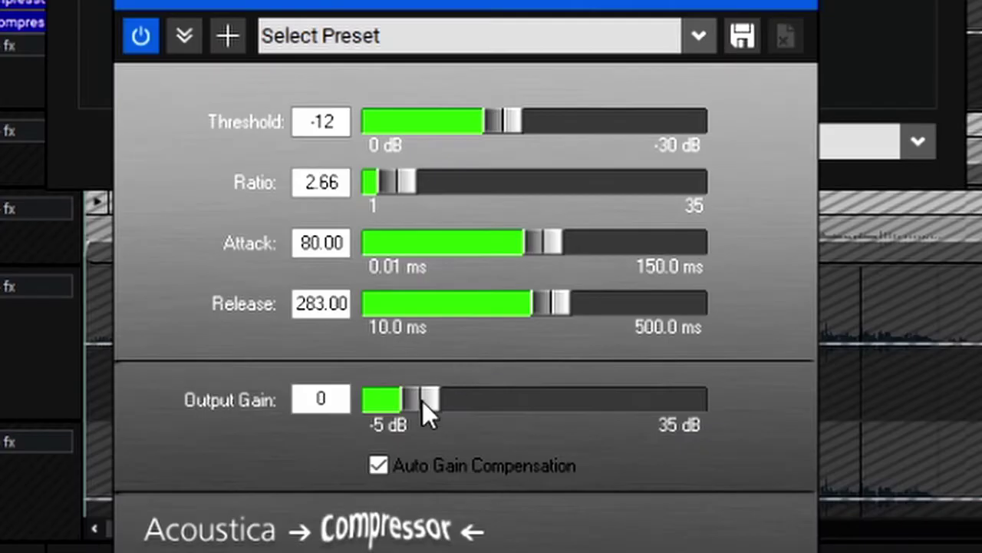
{"action": "left_click_drag", "start_coordinate": [423, 401], "coordinate": [497, 390]}
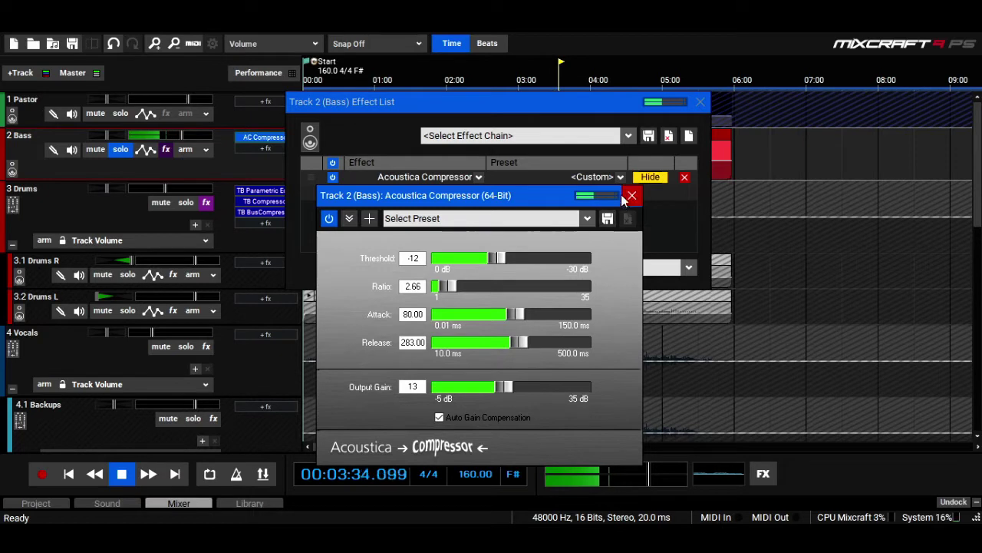
{"action": "left_click", "coordinate": [629, 195]}
Step: Add a TB Parametric Equalizer after the bass compressor and set its spectrum analyzer mode to L+R sum
{"action": "left_click", "coordinate": [477, 192]}
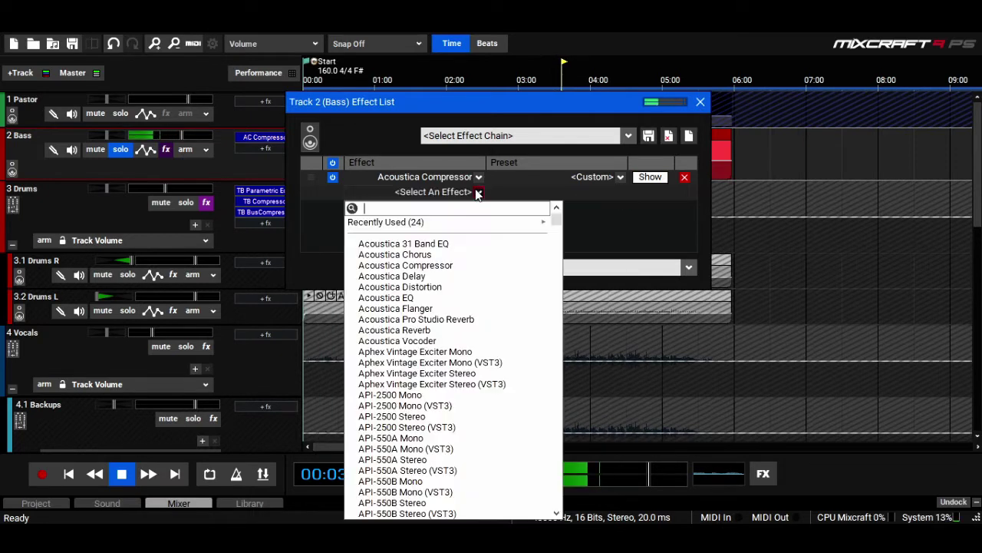
{"action": "type", "text": "tb"}
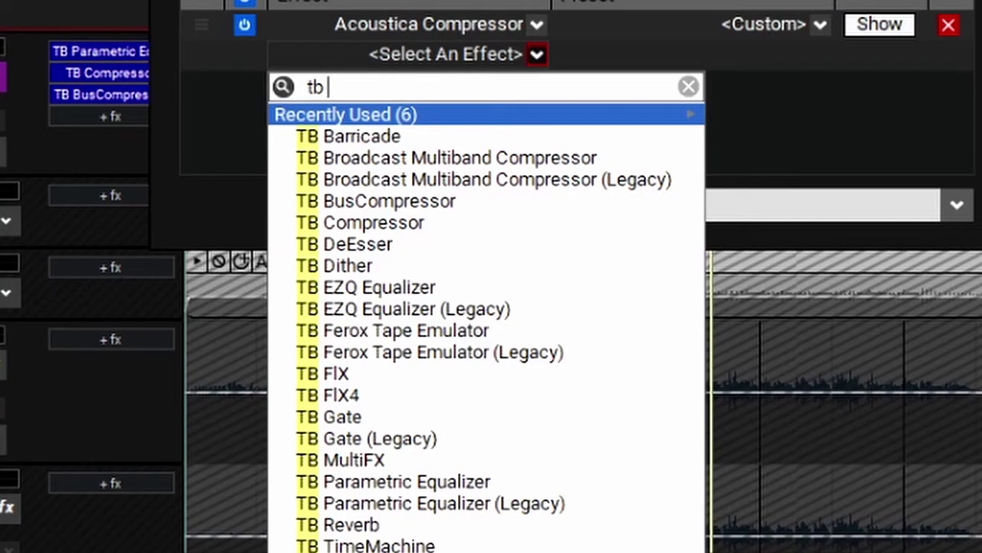
{"action": "type", "text": " equ"}
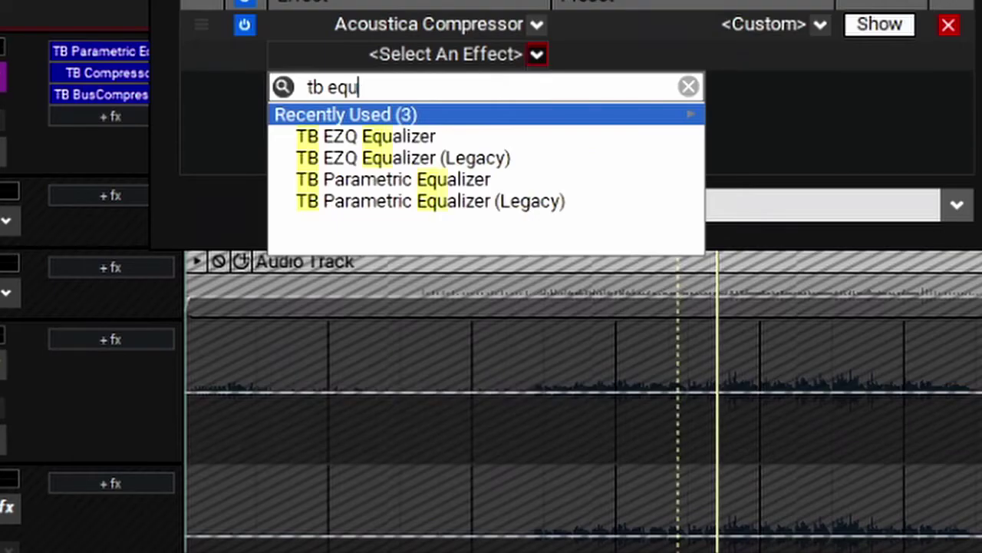
{"action": "left_click", "coordinate": [460, 178]}
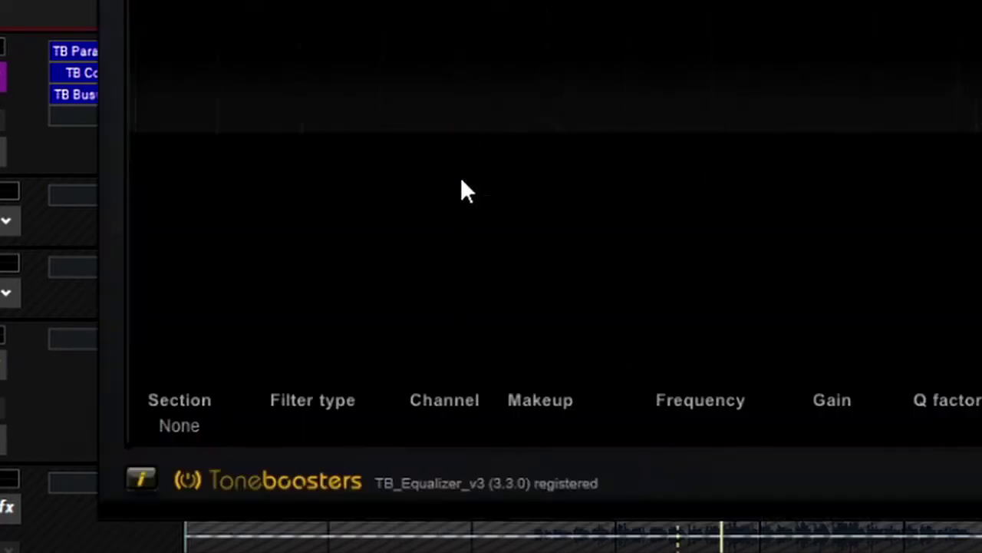
{"action": "left_click", "coordinate": [677, 95]}
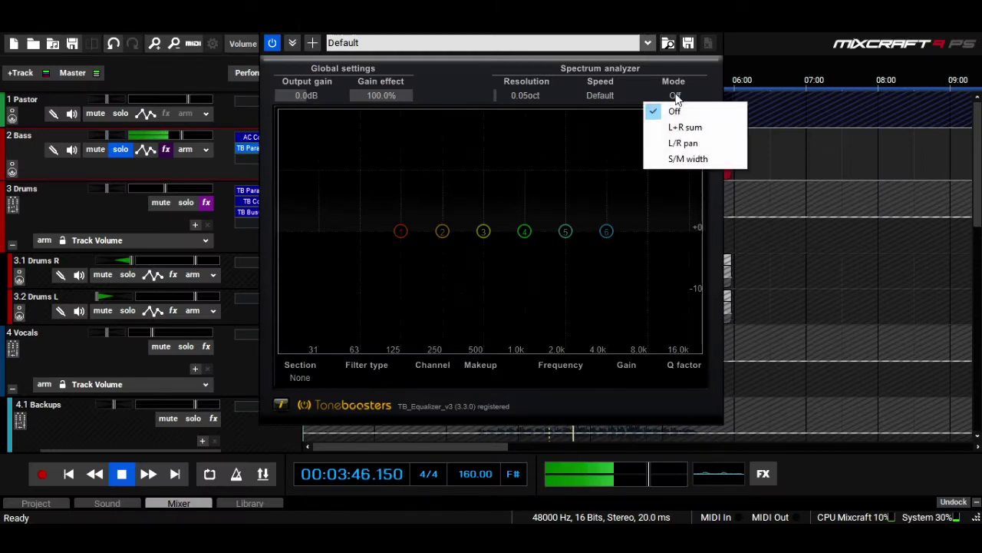
{"action": "left_click", "coordinate": [678, 126]}
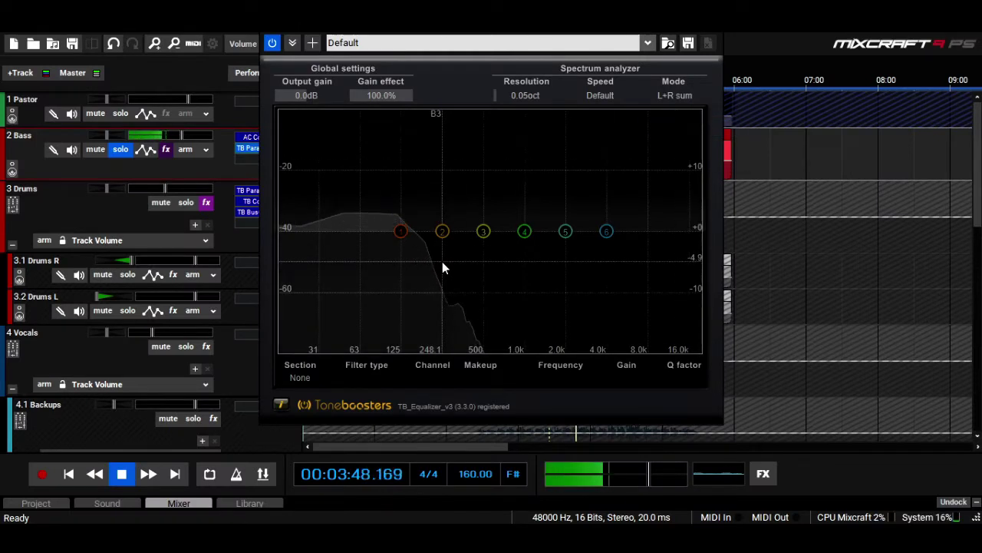
Step: Activate section 1 at 45 Hz and shape section 2 into a 3.9 dB cut at 121 Hz with a Q factor of 2.25
{"action": "left_click", "coordinate": [401, 233]}
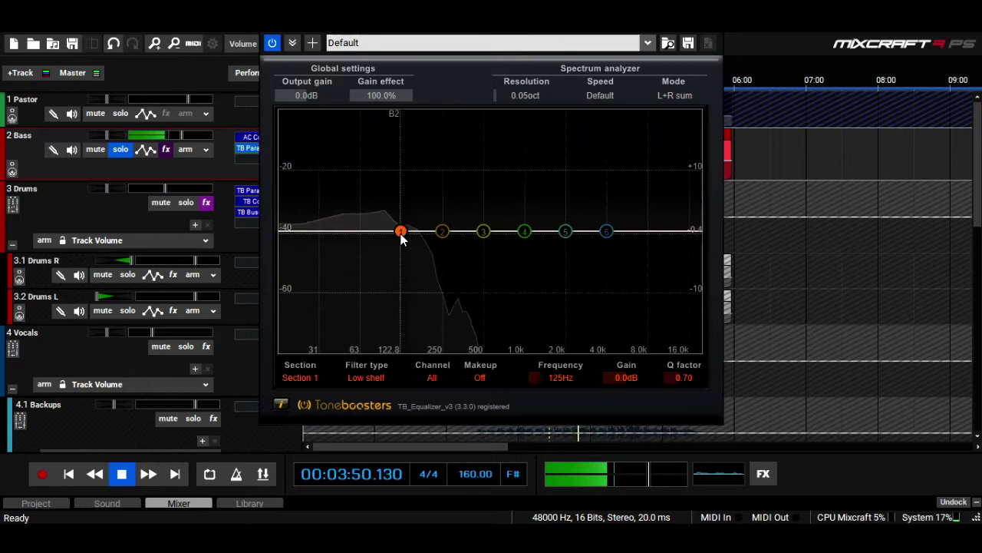
{"action": "left_click_drag", "start_coordinate": [403, 231], "coordinate": [340, 231]}
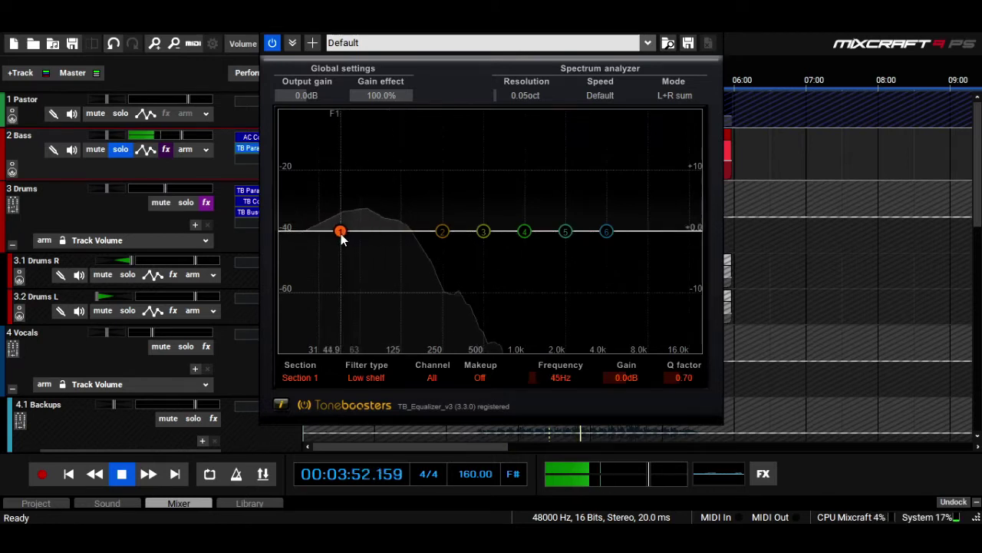
{"action": "left_click_drag", "start_coordinate": [443, 233], "coordinate": [413, 234]}
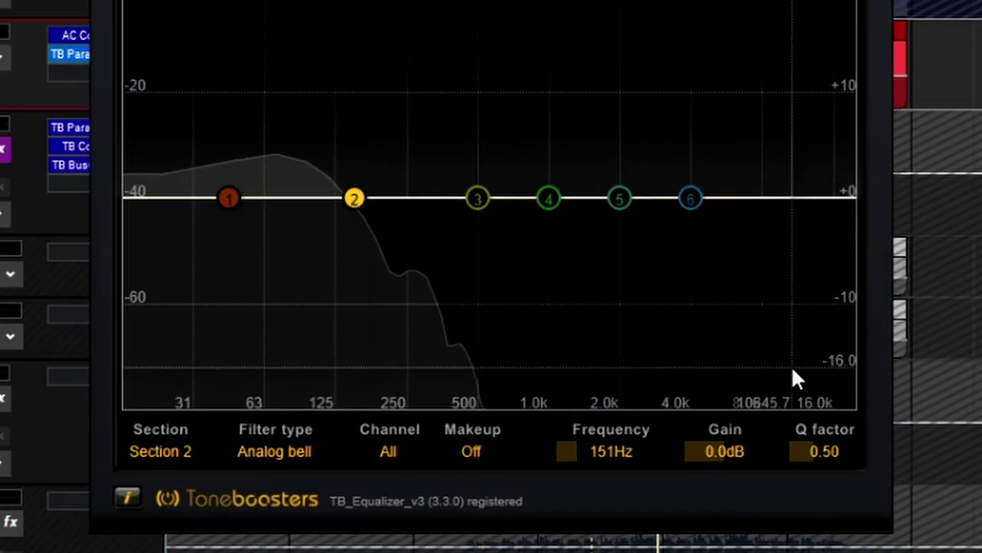
{"action": "left_click_drag", "start_coordinate": [811, 450], "coordinate": [905, 454]}
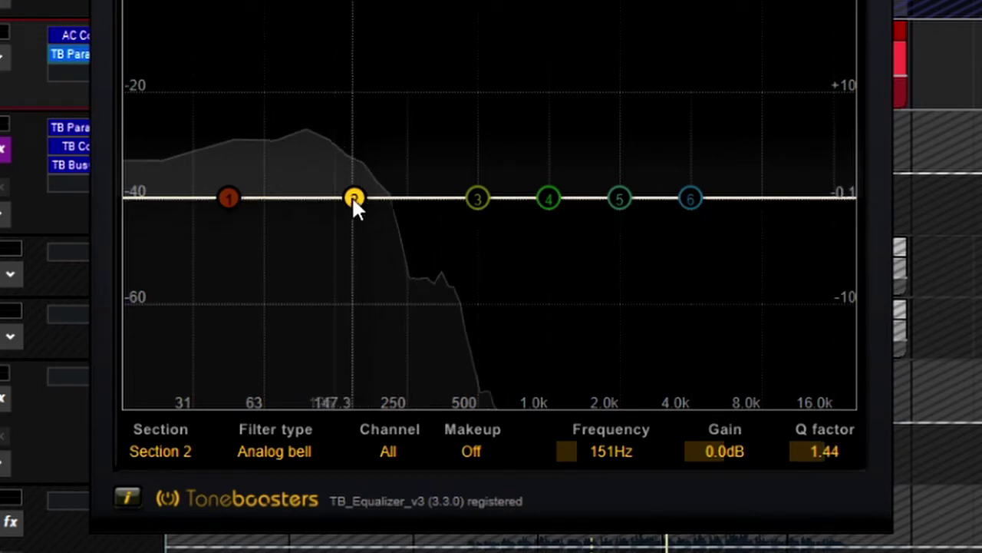
{"action": "left_click_drag", "start_coordinate": [831, 451], "coordinate": [875, 460]}
{"action": "left_click_drag", "start_coordinate": [354, 197], "coordinate": [335, 242]}
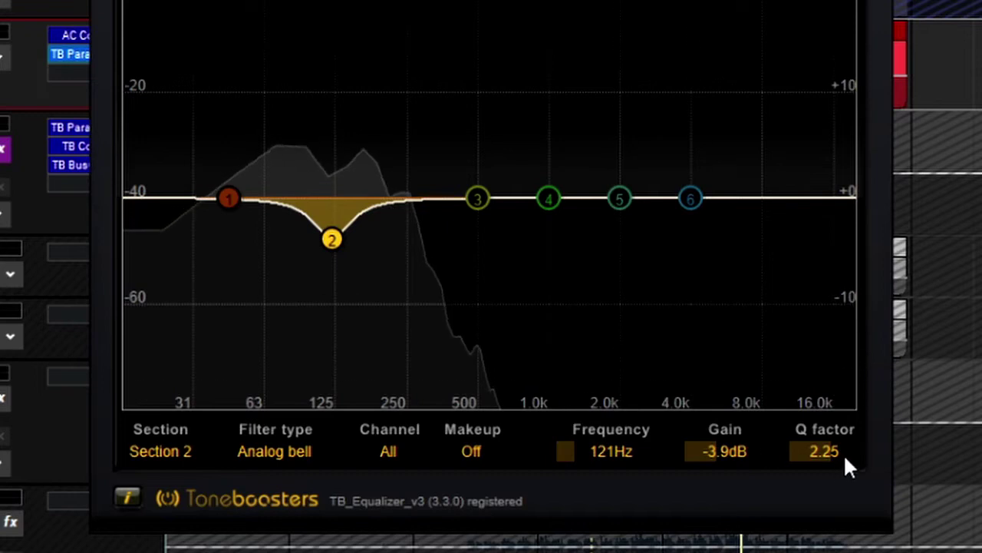
{"action": "scroll", "coordinate": [833, 451], "scroll_direction": "up", "scroll_amount": 7}
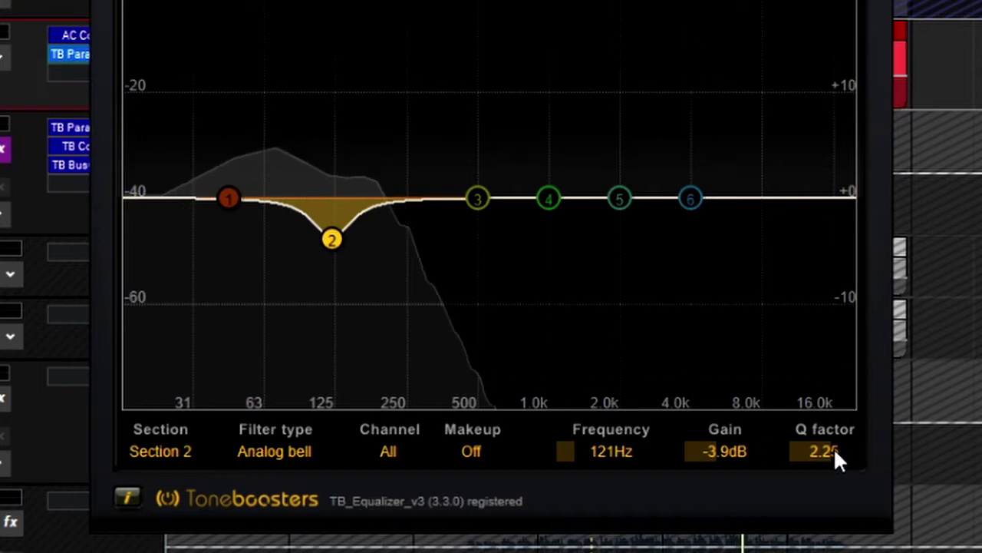
Step: Change section 1 to Digital bell 2 with a Q factor of 1.89 and a 2.2 dB cut at 55 Hz
{"action": "left_click", "coordinate": [228, 198]}
{"action": "left_click_drag", "start_coordinate": [227, 202], "coordinate": [222, 195]}
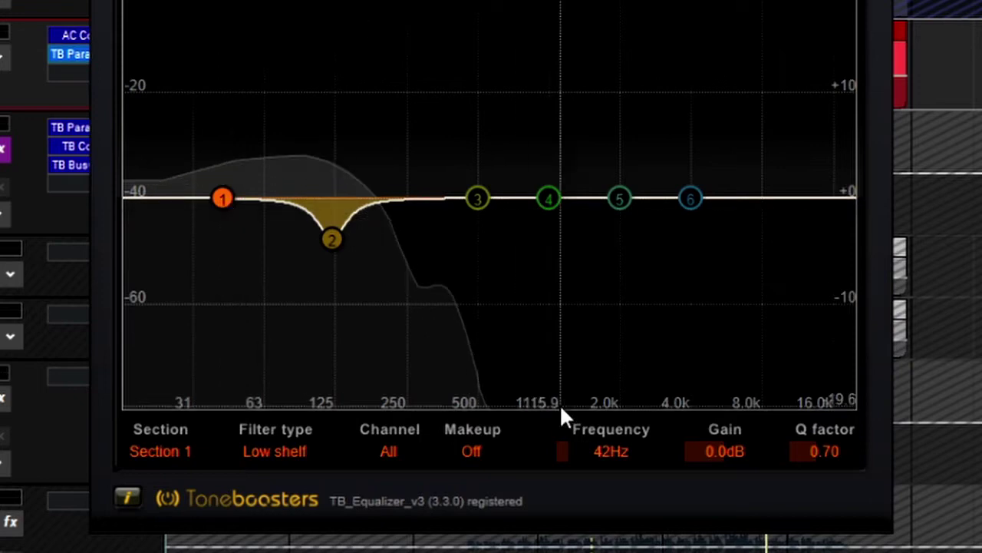
{"action": "left_click", "coordinate": [286, 454]}
{"action": "left_click", "coordinate": [319, 367]}
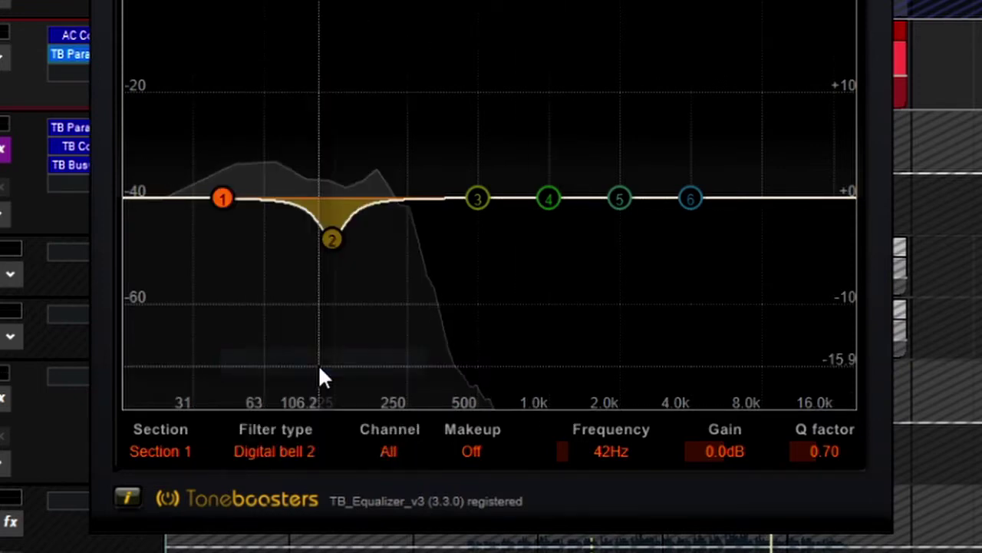
{"action": "left_click_drag", "start_coordinate": [825, 453], "coordinate": [911, 450]}
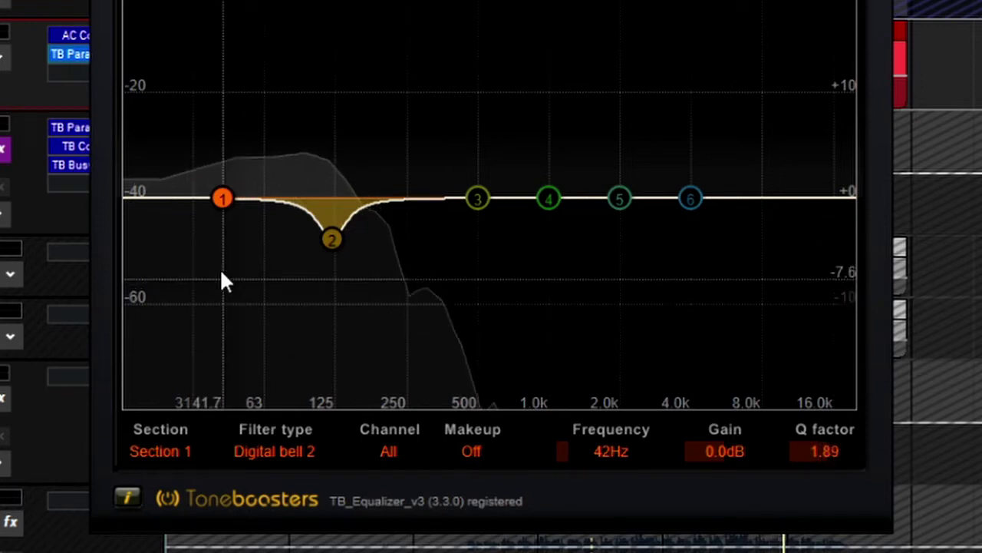
{"action": "left_click_drag", "start_coordinate": [223, 198], "coordinate": [251, 221]}
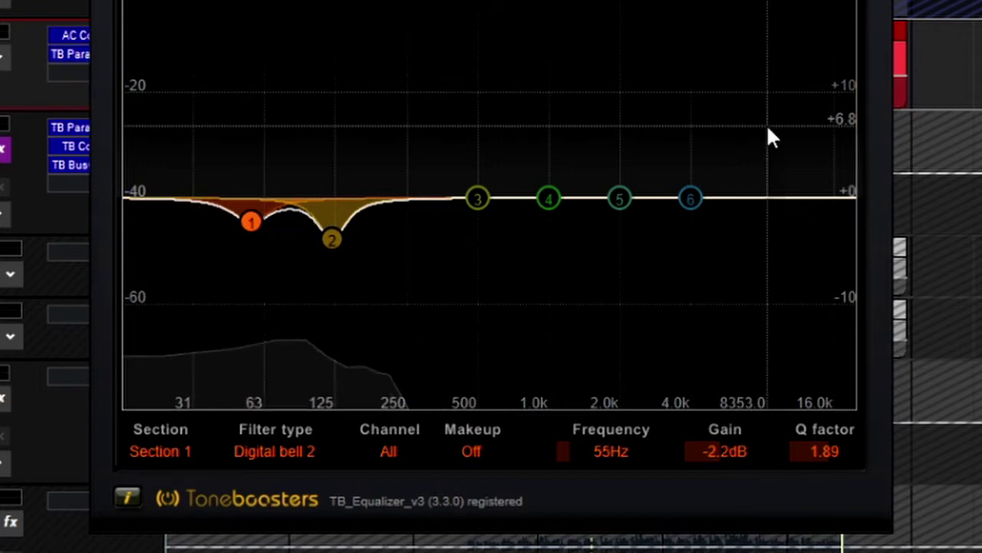
Step: Activate sections 3 and 4 and shape section 3 into a 1.1 dB boost at 42 Hz with a Q factor of 3.12
{"action": "left_click", "coordinate": [548, 201]}
{"action": "left_click_drag", "start_coordinate": [478, 199], "coordinate": [168, 182]}
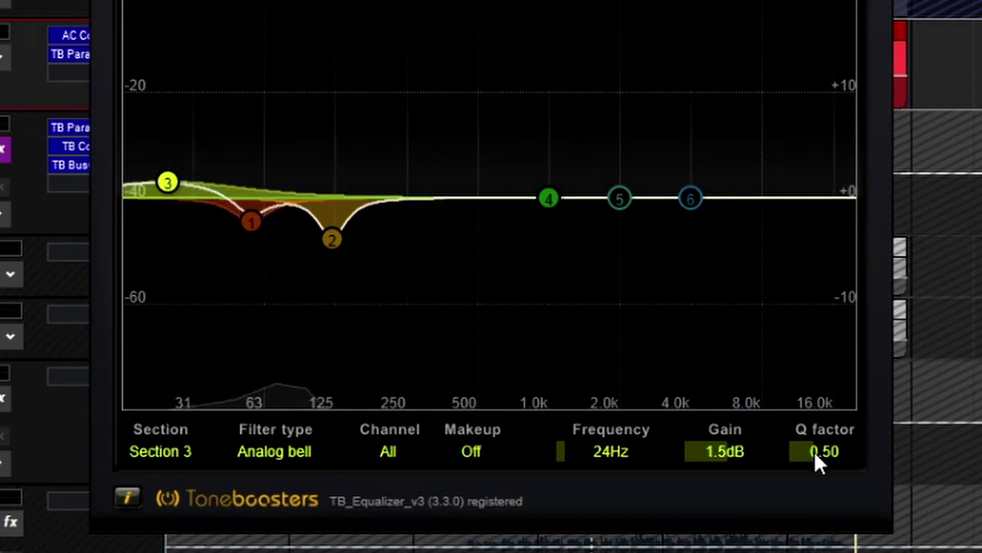
{"action": "left_click_drag", "start_coordinate": [815, 450], "coordinate": [981, 470]}
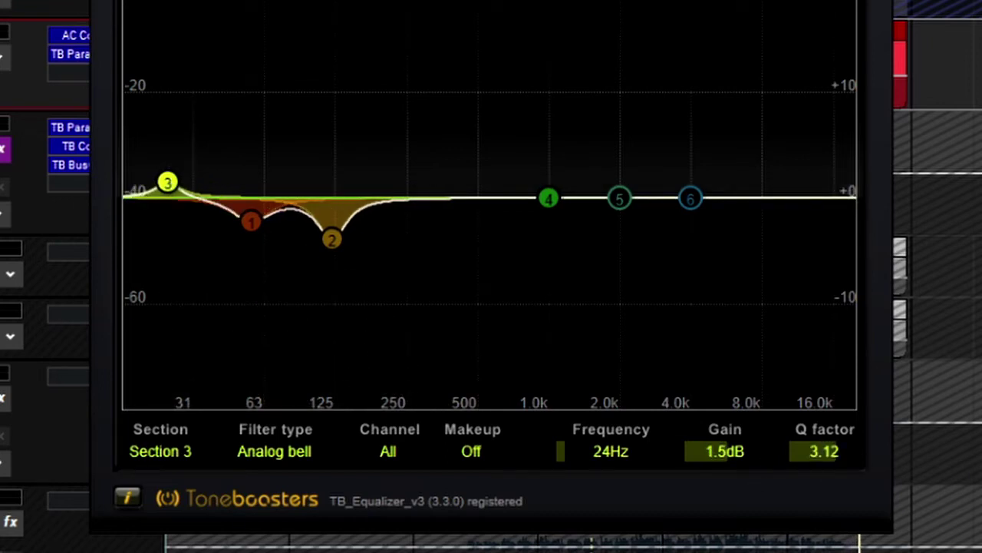
{"action": "left_click_drag", "start_coordinate": [169, 183], "coordinate": [225, 189]}
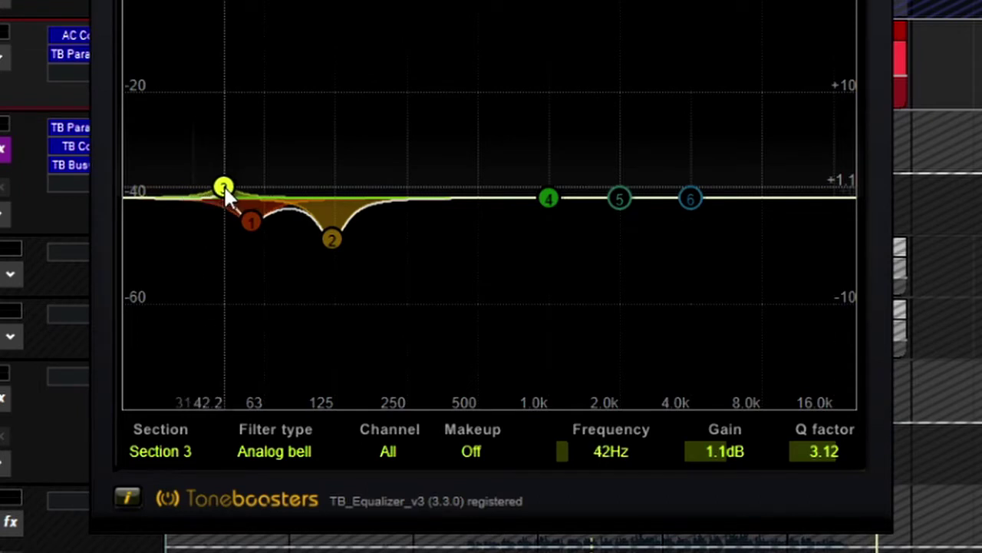
Step: Adjust section 1 to a 2.4 dB cut at 59 Hz and section 3 to a 1.4 dB boost at 41 Hz, and close the equalizer
{"action": "left_click_drag", "start_coordinate": [248, 220], "coordinate": [260, 223]}
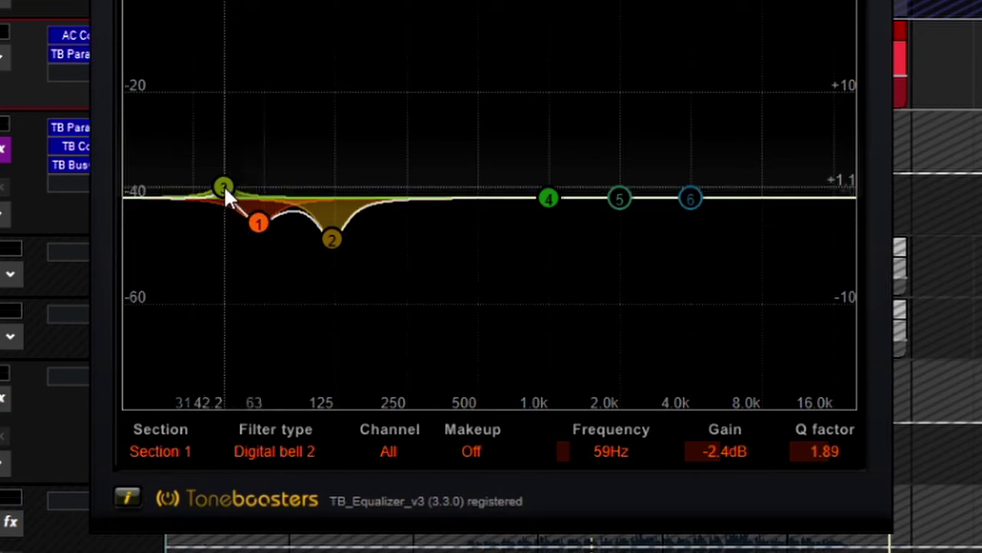
{"action": "left_click_drag", "start_coordinate": [225, 191], "coordinate": [222, 186]}
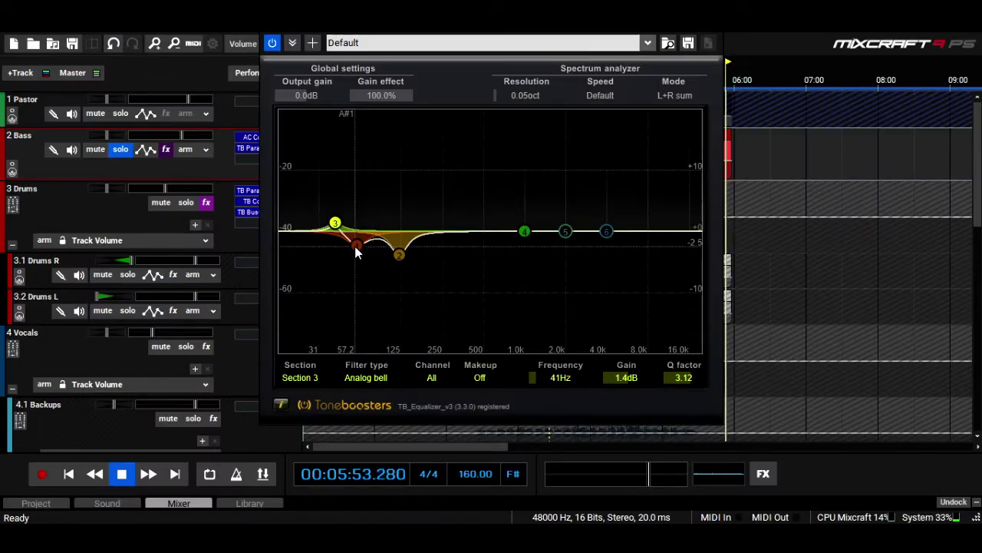
{"action": "left_click", "coordinate": [718, 35]}
{"action": "left_click", "coordinate": [700, 101]}
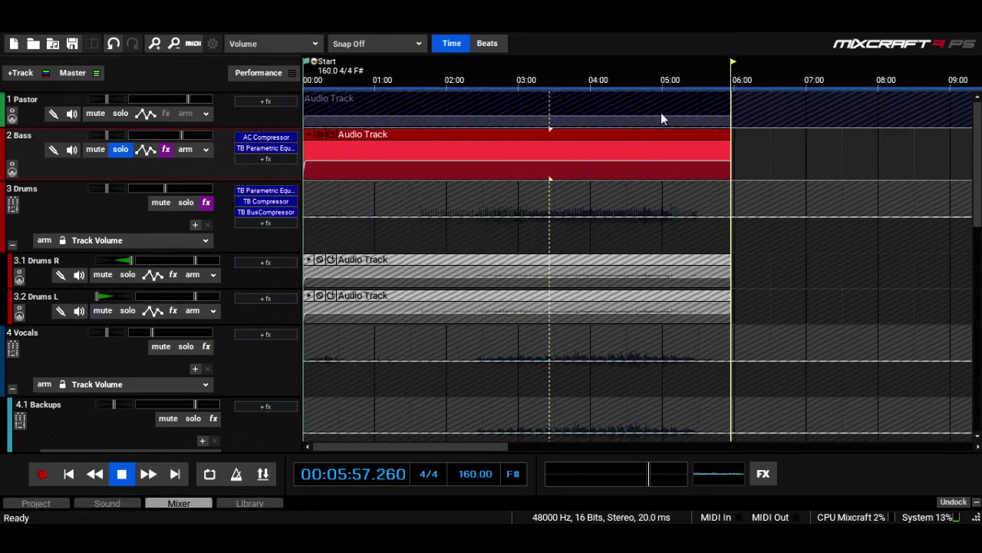
Step: Add a VBE-1 Vacuum Tube Bass Enhancer to the Bass track and compare its sound with the bypass switched on and off
{"action": "left_click", "coordinate": [266, 159]}
{"action": "left_click", "coordinate": [372, 479]}
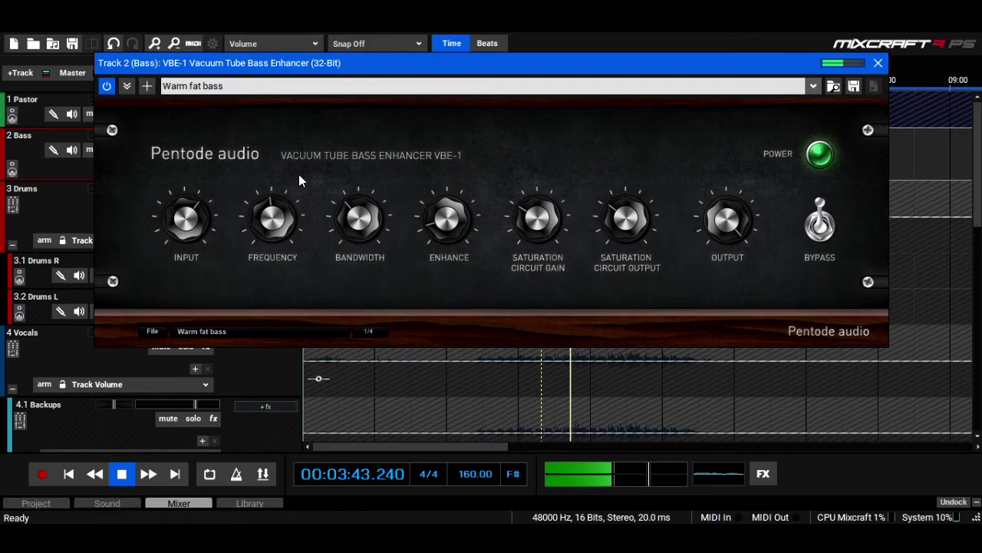
{"action": "left_click_drag", "start_coordinate": [292, 65], "coordinate": [295, 138]}
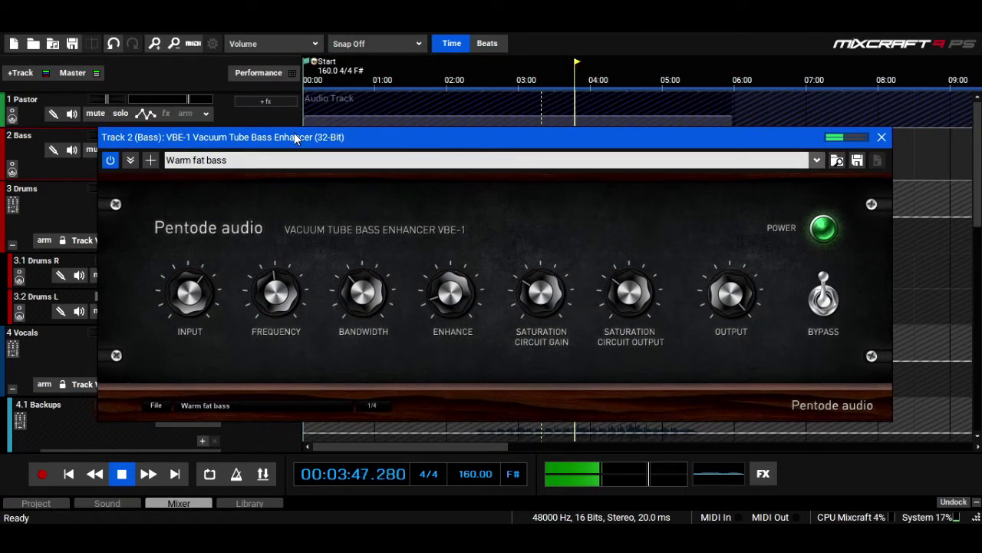
{"action": "left_click", "coordinate": [823, 301]}
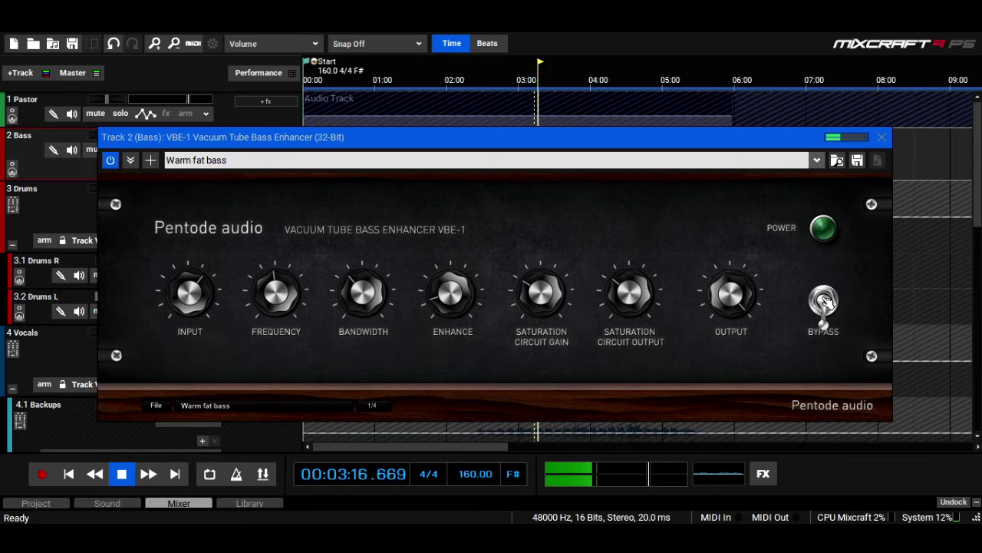
{"action": "left_click", "coordinate": [825, 301]}
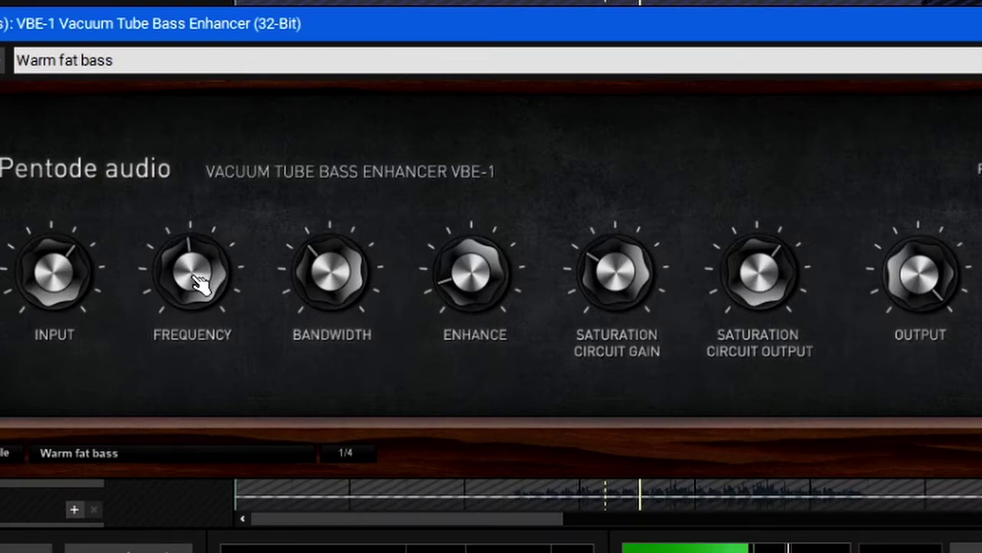
Step: Set the enhancer's Frequency knob somewhat above centre and its Saturation Circuit Output slightly below centre
{"action": "left_click_drag", "start_coordinate": [198, 283], "coordinate": [198, 230]}
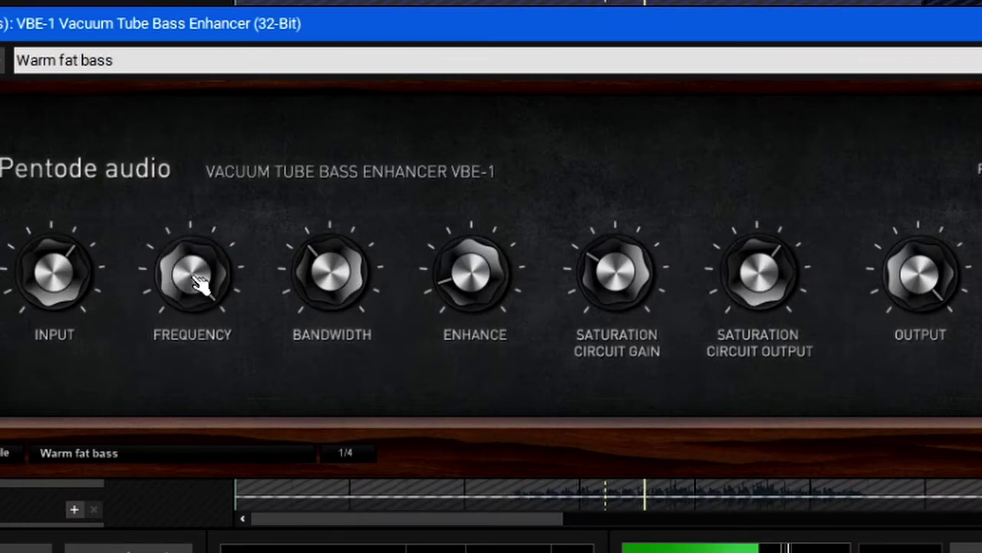
{"action": "mouse_move", "coordinate": [768, 274]}
{"action": "left_mouse_down"}
{"action": "mouse_move", "coordinate": [767, 322]}
{"action": "mouse_move", "coordinate": [768, 274]}
{"action": "left_mouse_up"}
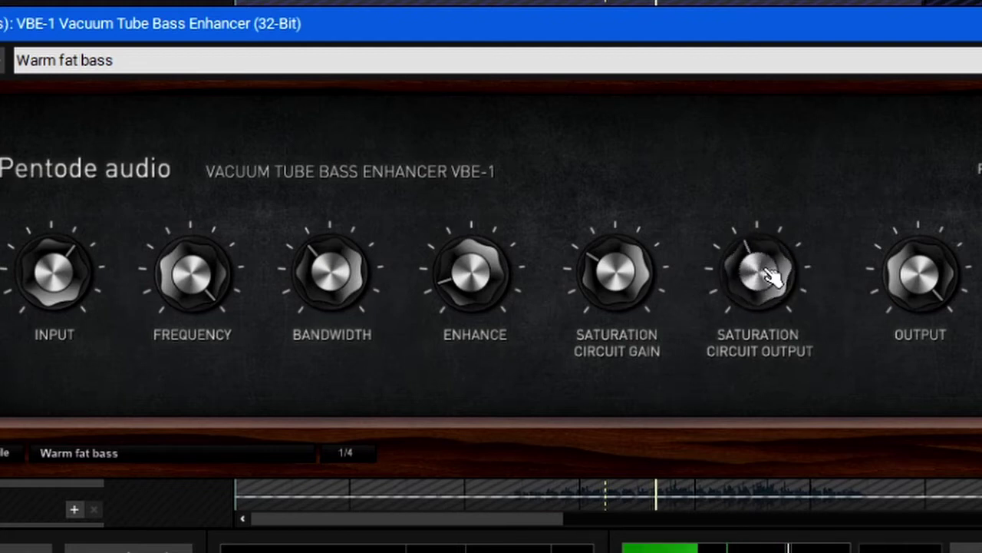
{"action": "mouse_move", "coordinate": [198, 265]}
{"action": "left_mouse_down"}
{"action": "mouse_move", "coordinate": [198, 286]}
{"action": "mouse_move", "coordinate": [202, 265]}
{"action": "left_mouse_up"}
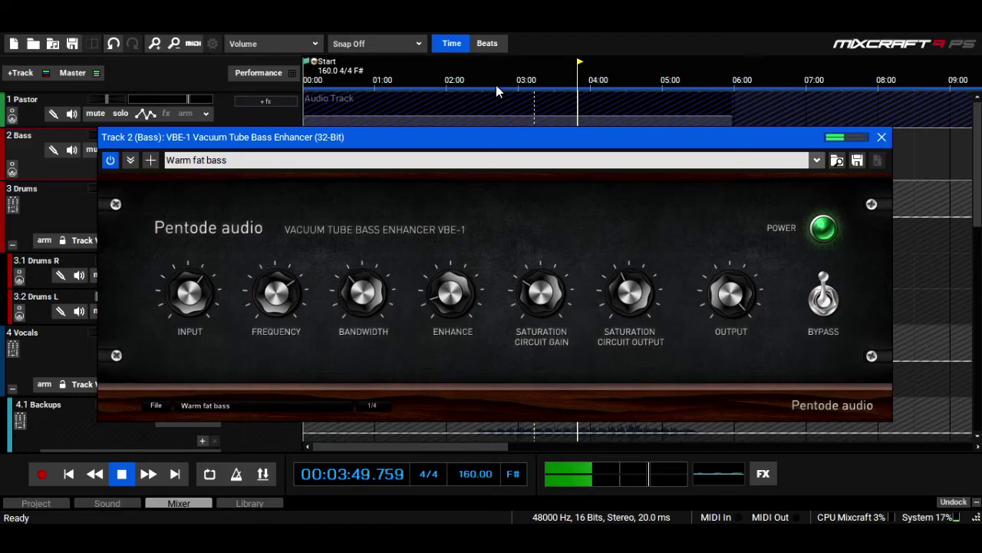
Step: Replay the bass from about 3:08, compare it with the enhancer off and on, close the enhancer, and stop playback
{"action": "left_click", "coordinate": [526, 66]}
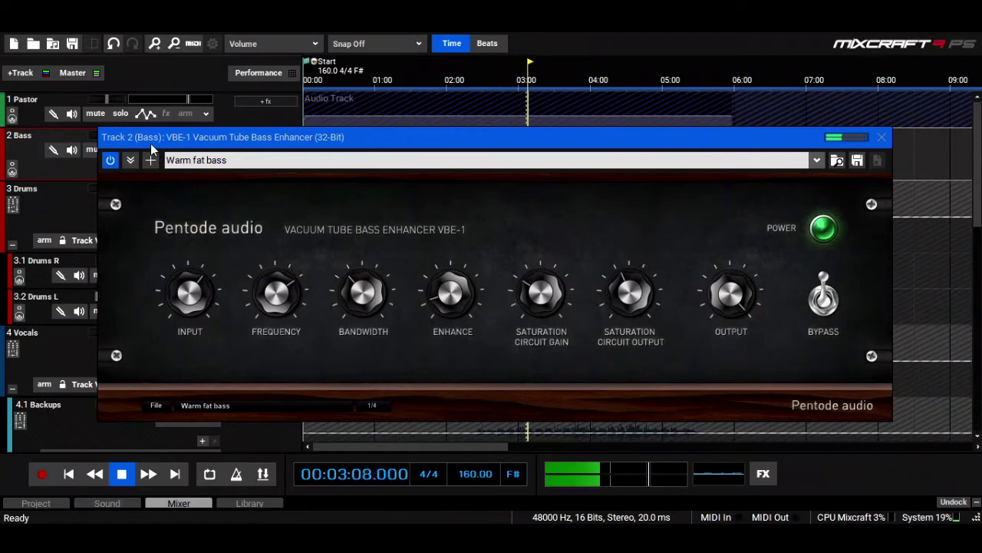
{"action": "left_click", "coordinate": [109, 163]}
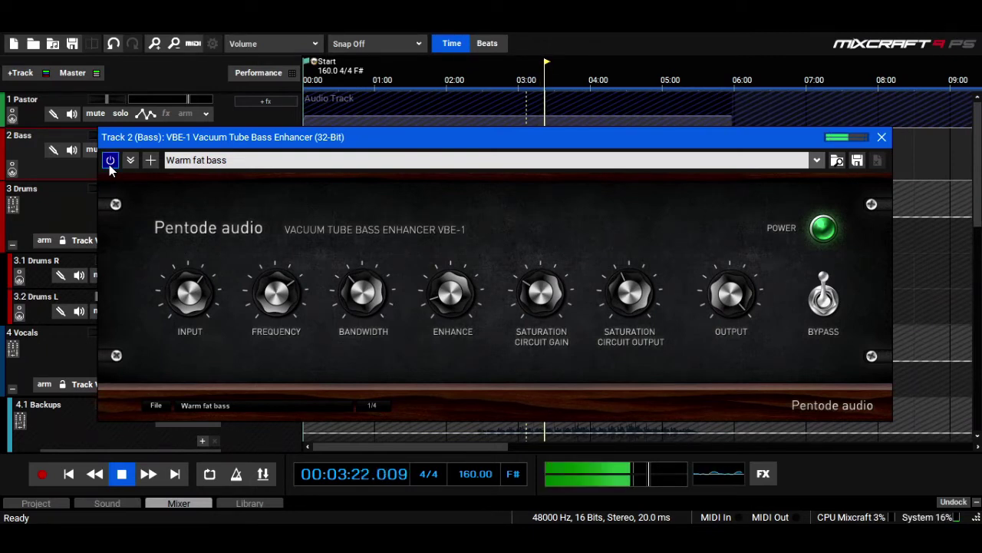
{"action": "left_click", "coordinate": [880, 138]}
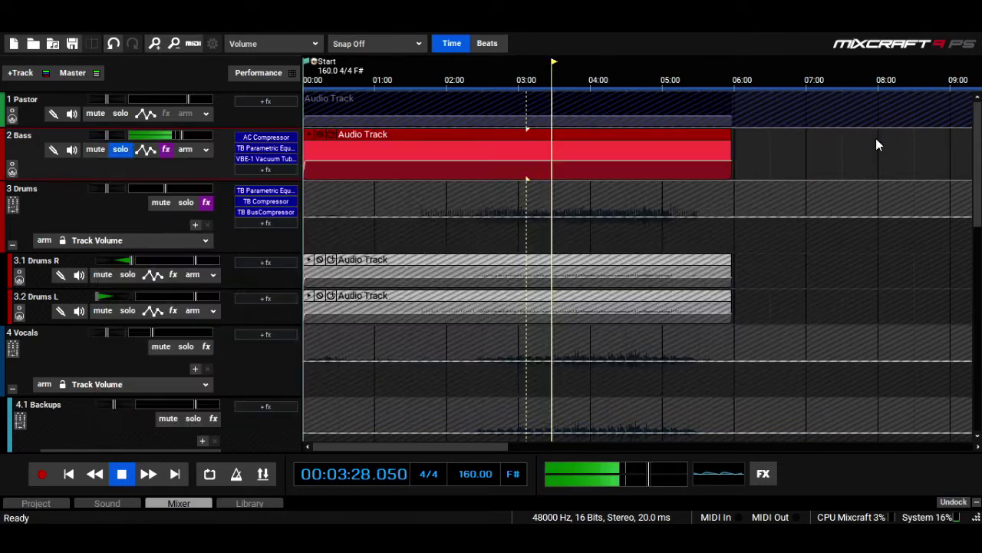
{"action": "key", "text": "space"}
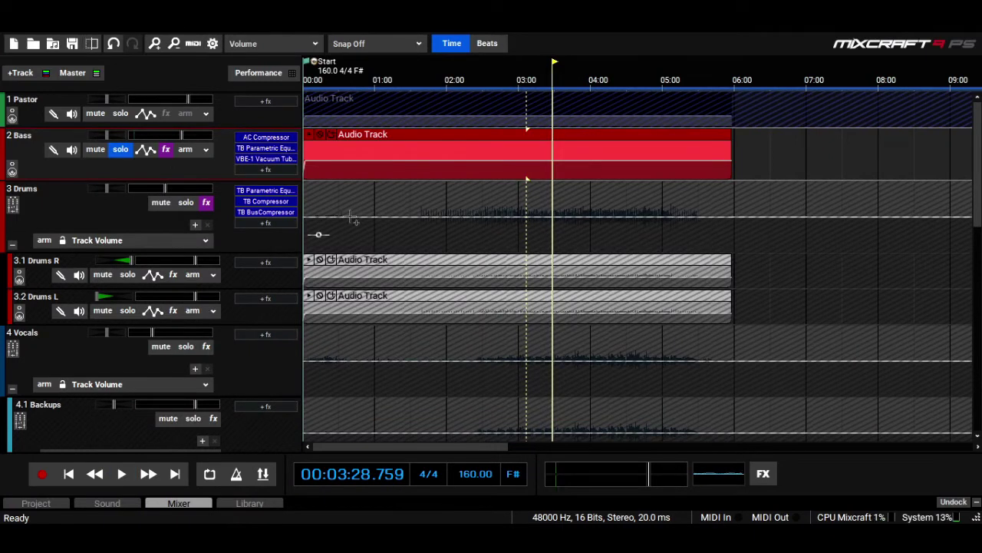
Step: Solo the Drums together with the Bass, resume playback, and lower the Bass track's volume slightly
{"action": "left_click", "coordinate": [193, 212]}
{"action": "key", "text": "space"}
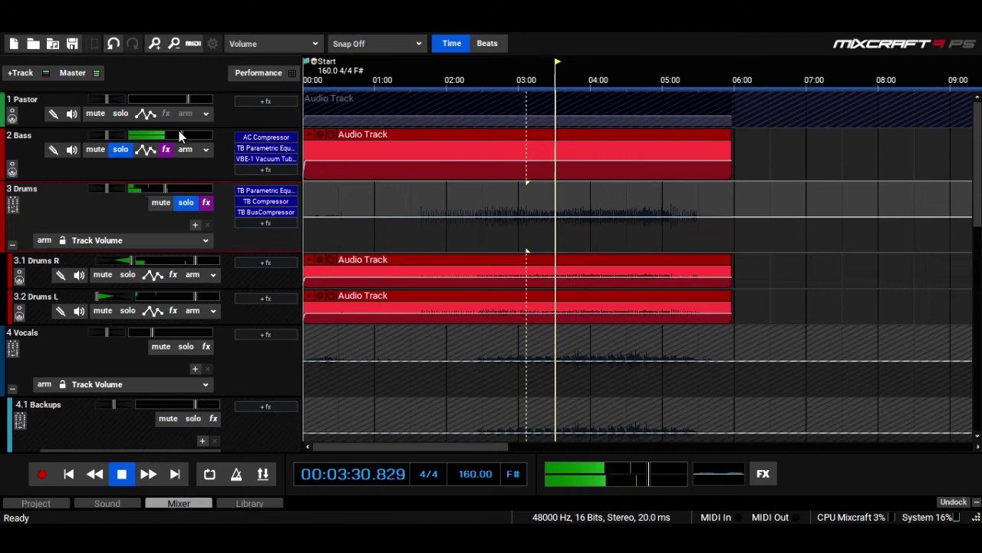
{"action": "left_click", "coordinate": [178, 134]}
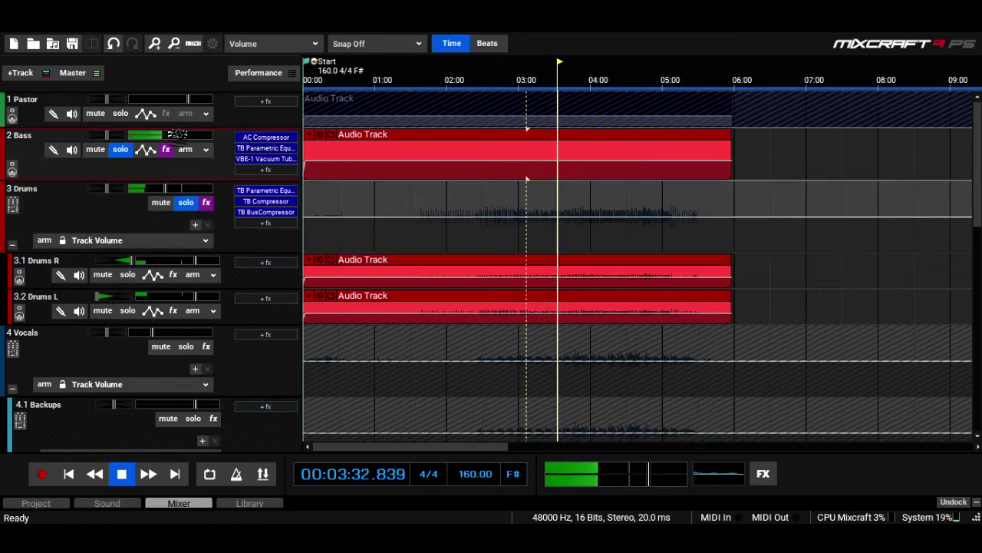
Step: Reopen the Bass track's vacuum tube enhancer, fine-tune its Frequency knob by ear against the drums during playback, and close it
{"action": "left_click", "coordinate": [251, 158]}
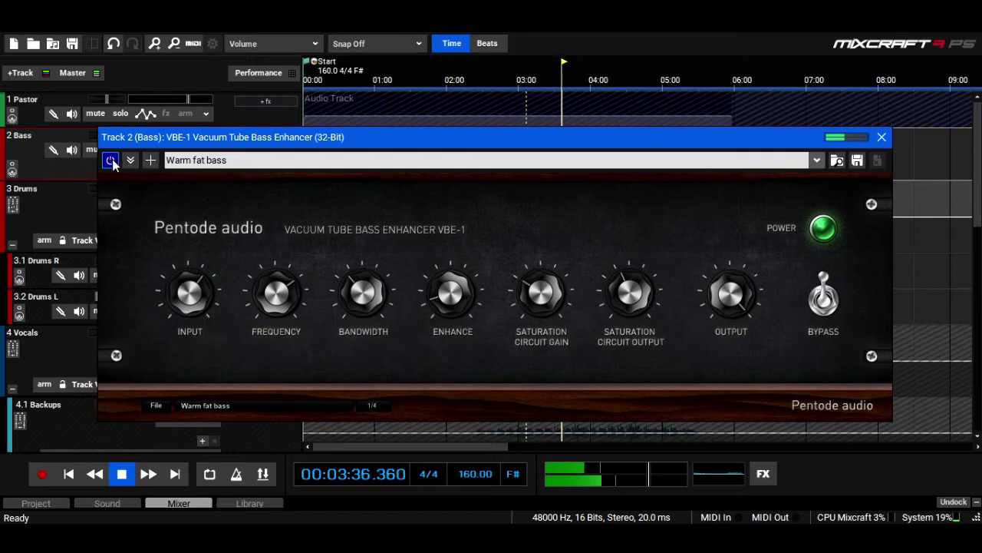
{"action": "left_click_drag", "start_coordinate": [273, 284], "coordinate": [273, 261]}
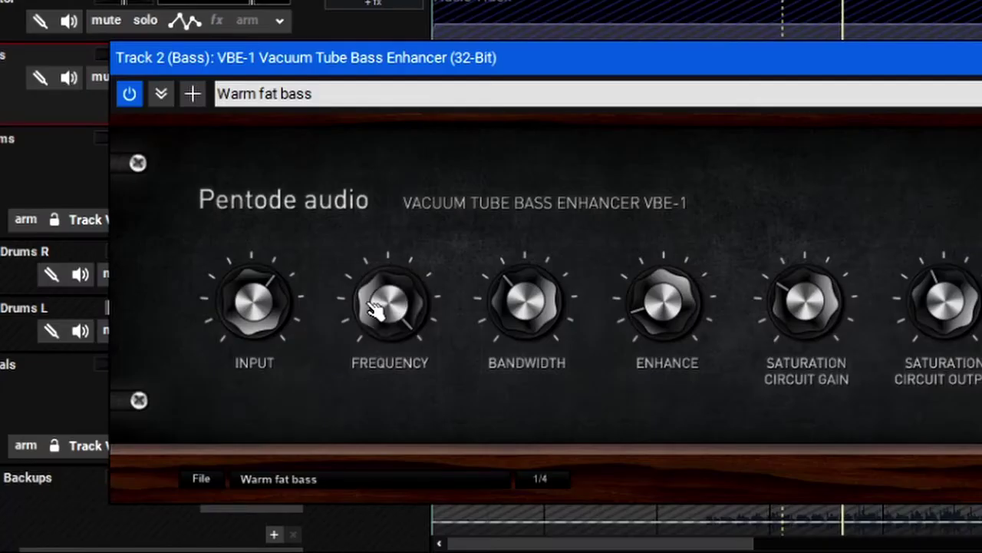
{"action": "left_click_drag", "start_coordinate": [362, 307], "coordinate": [362, 319]}
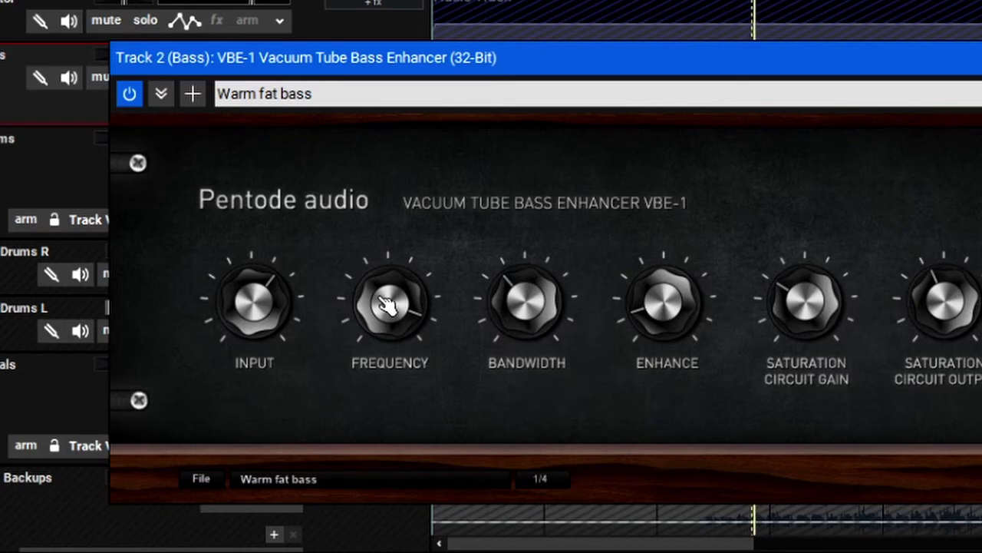
{"action": "mouse_move", "coordinate": [390, 299]}
{"action": "left_mouse_down"}
{"action": "mouse_move", "coordinate": [390, 315]}
{"action": "mouse_move", "coordinate": [390, 293]}
{"action": "left_mouse_up"}
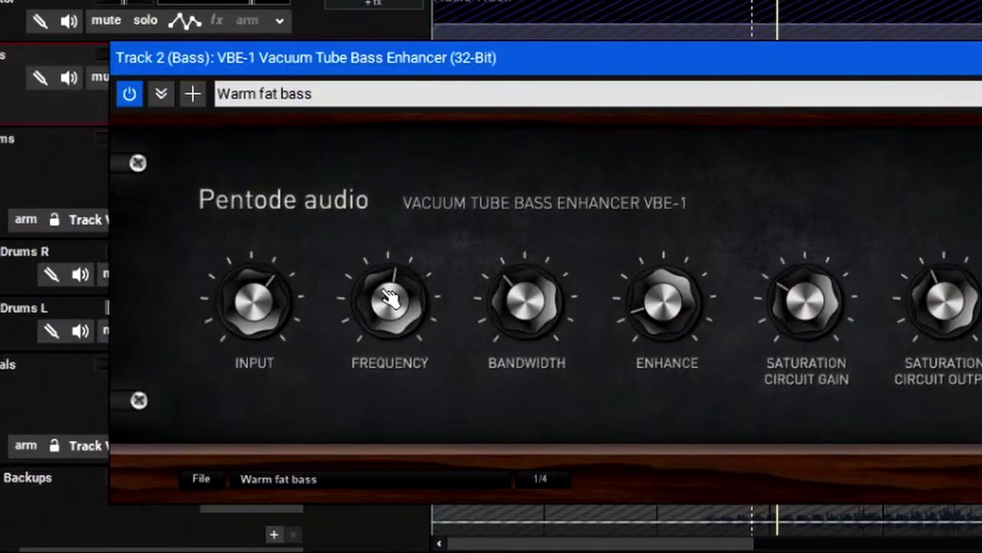
{"action": "scroll", "coordinate": [390, 305], "scroll_direction": "up", "scroll_amount": 3}
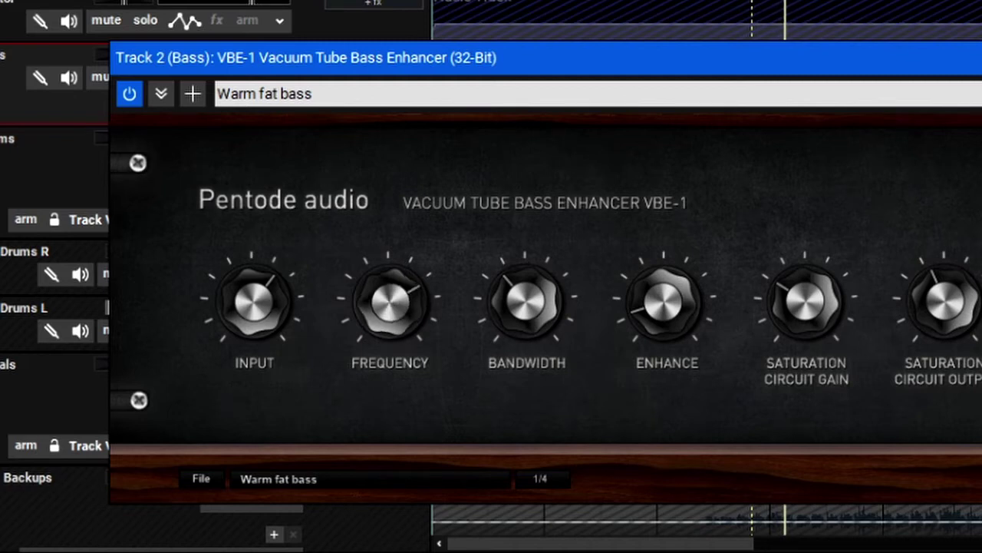
{"action": "left_click_drag", "start_coordinate": [392, 308], "coordinate": [392, 308]}
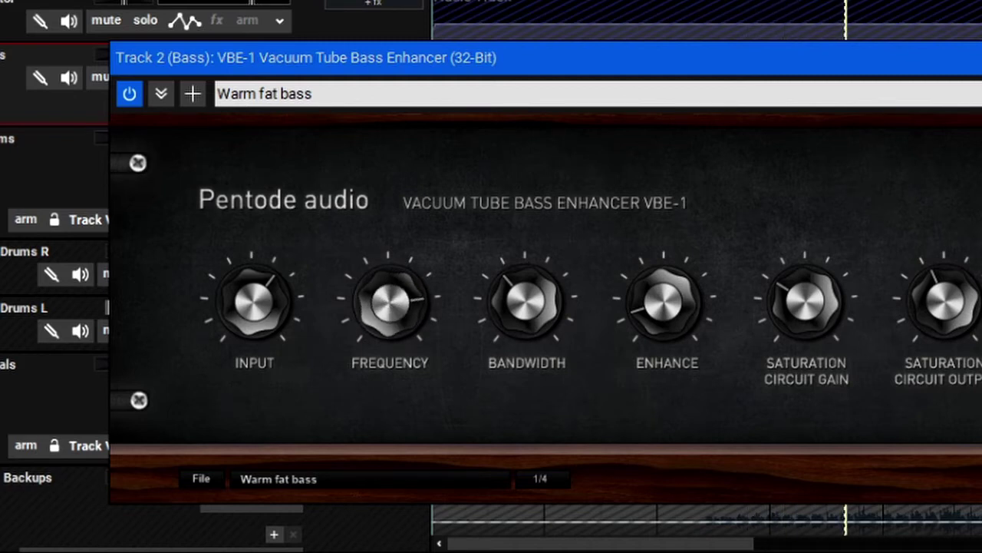
{"action": "mouse_move", "coordinate": [779, 59]}
{"action": "left_mouse_down"}
{"action": "mouse_move", "coordinate": [783, 86]}
{"action": "mouse_move", "coordinate": [782, 75]}
{"action": "left_mouse_up"}
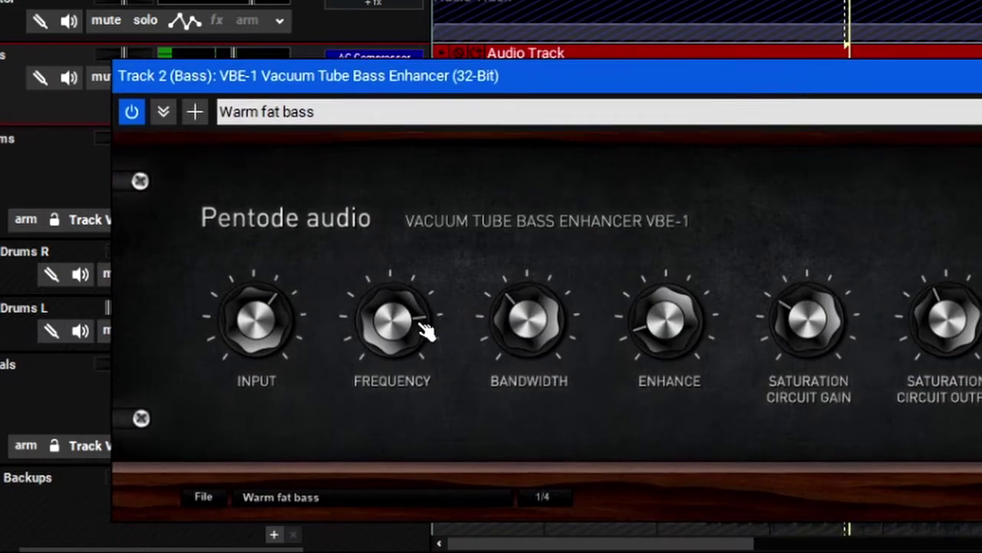
{"action": "left_click_drag", "start_coordinate": [395, 327], "coordinate": [396, 322]}
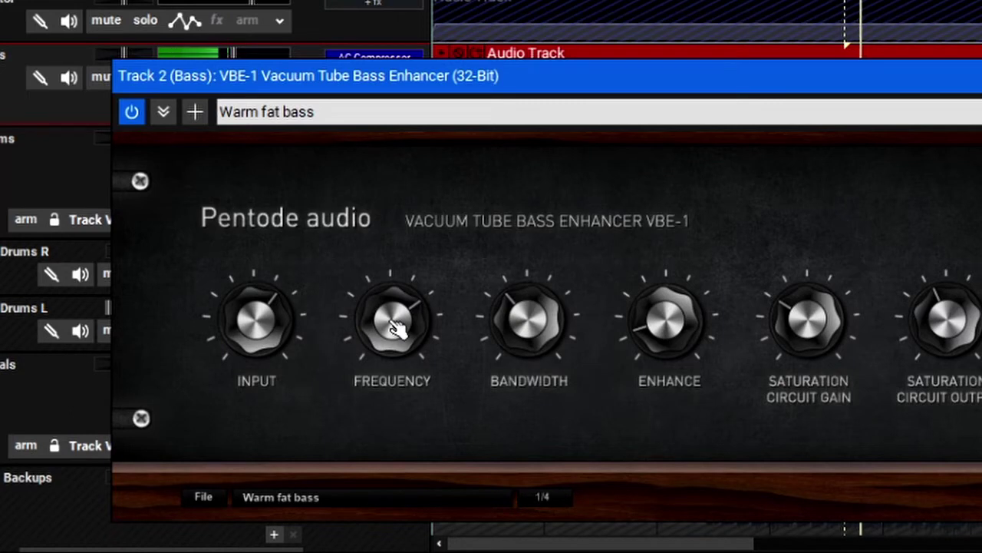
{"action": "left_click_drag", "start_coordinate": [395, 328], "coordinate": [395, 320]}
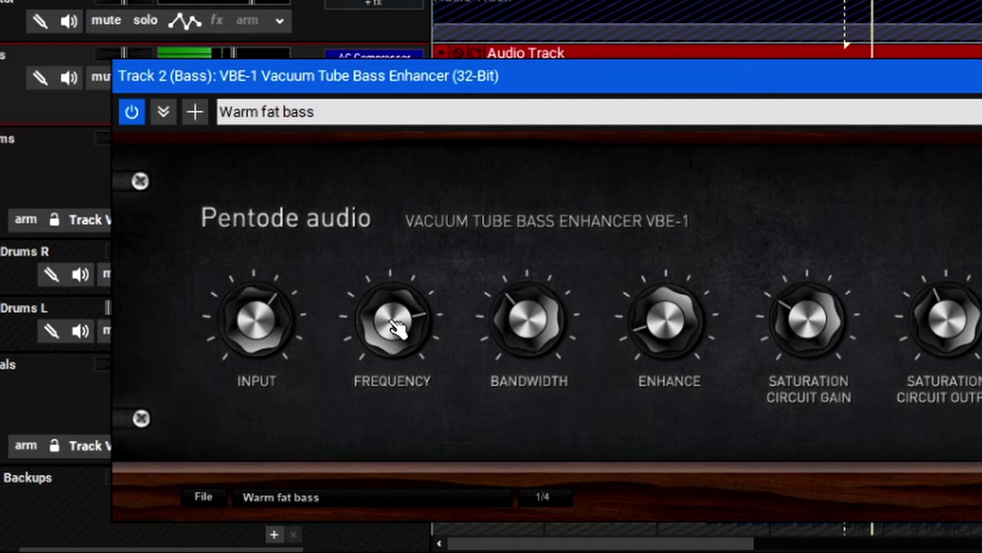
{"action": "left_click_drag", "start_coordinate": [395, 327], "coordinate": [395, 326]}
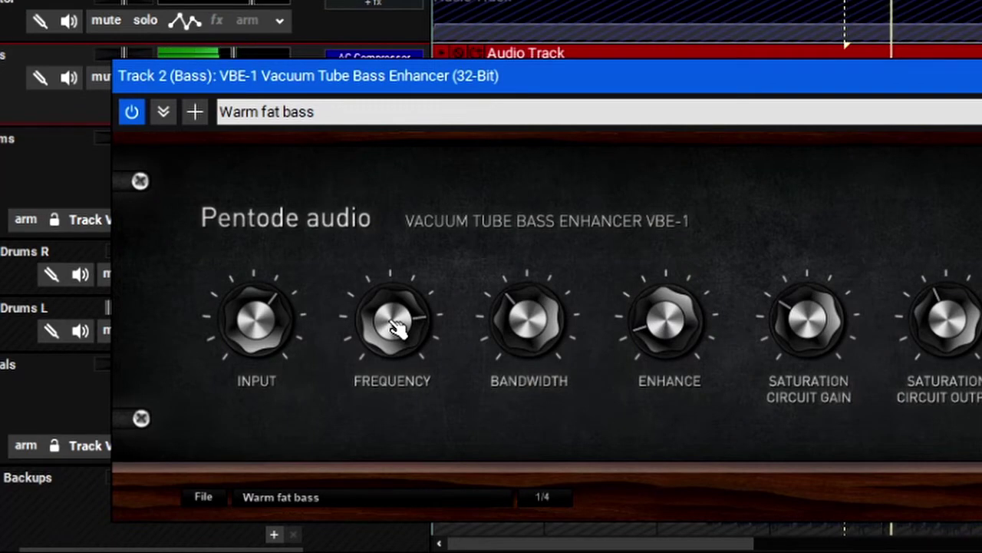
{"action": "mouse_move", "coordinate": [396, 326]}
{"action": "left_mouse_down"}
{"action": "mouse_move", "coordinate": [397, 337]}
{"action": "mouse_move", "coordinate": [396, 327]}
{"action": "left_mouse_up"}
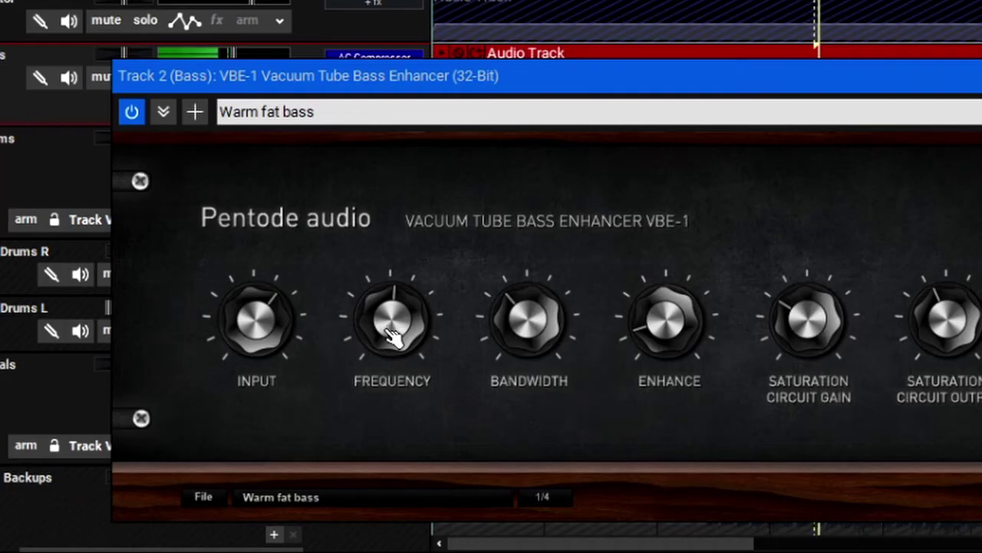
{"action": "left_click_drag", "start_coordinate": [390, 332], "coordinate": [390, 327]}
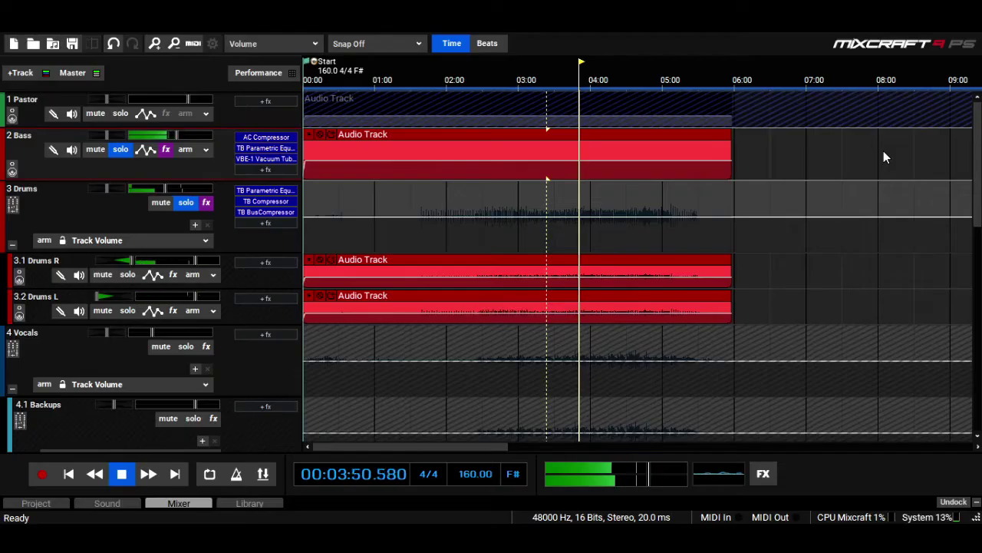
Step: Collapse the Drums submix and insert a new SubMix track at the top of the track list
{"action": "left_click", "coordinate": [12, 246]}
{"action": "right_click", "coordinate": [28, 172]}
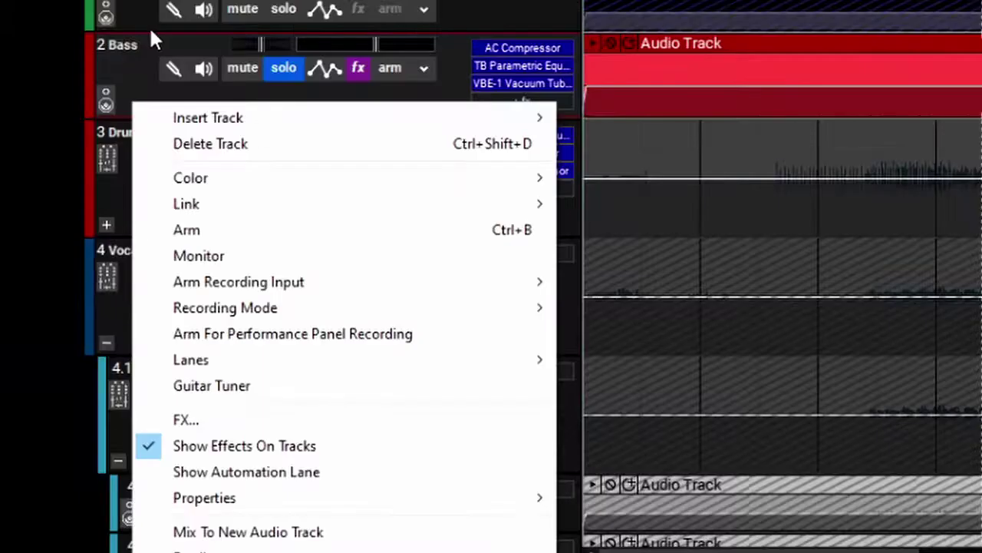
{"action": "right_click", "coordinate": [37, 124]}
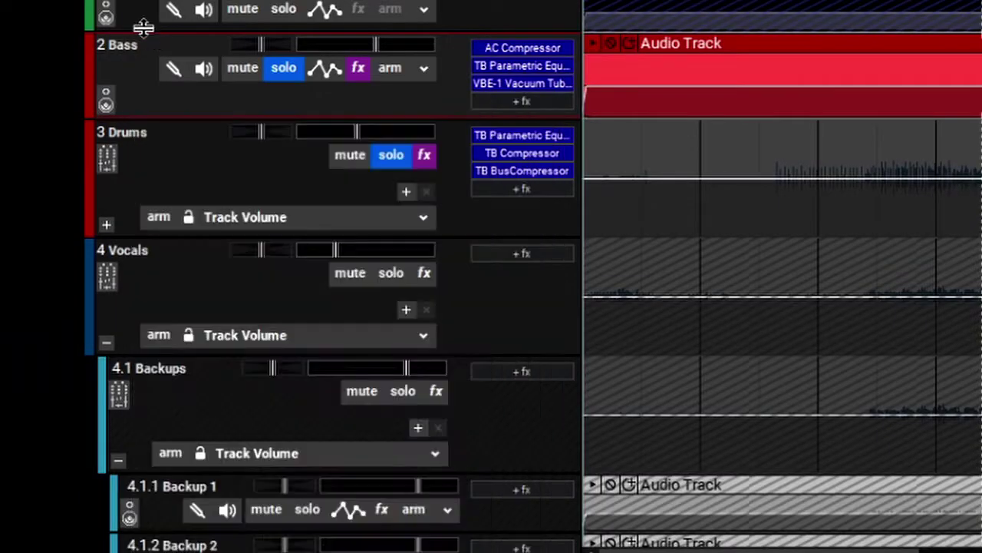
{"action": "right_click", "coordinate": [37, 124]}
{"action": "mouse_move", "coordinate": [188, 127]}
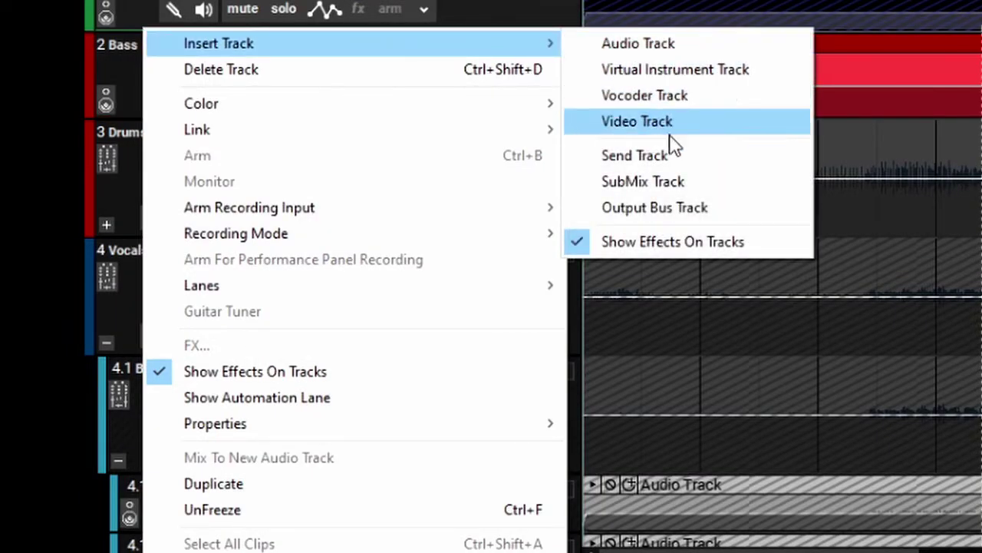
{"action": "left_click", "coordinate": [662, 182]}
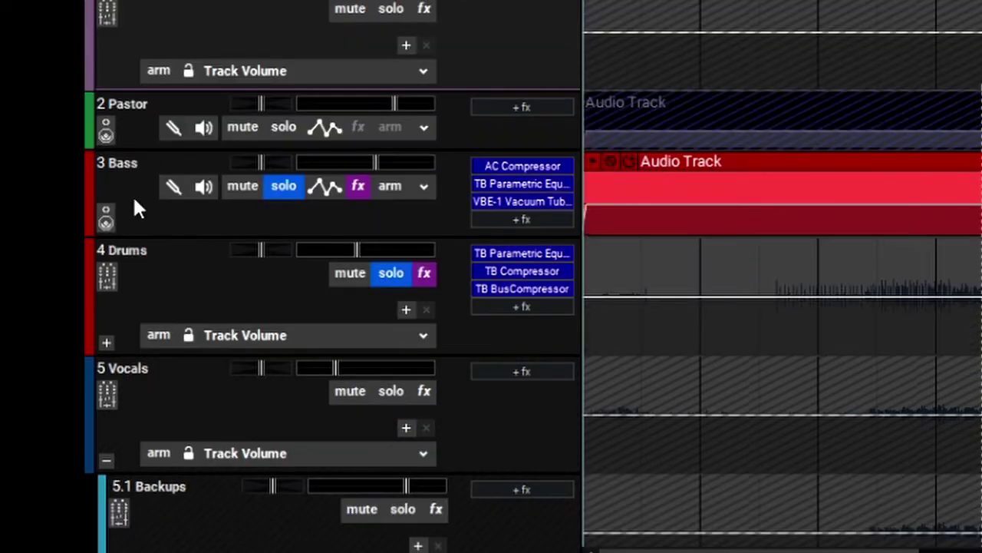
Step: Move the Bass track and the Drums submix into the new SubMix, place it below Pastor, and rename it "Bass and Drum"
{"action": "left_click_drag", "start_coordinate": [133, 194], "coordinate": [152, 139]}
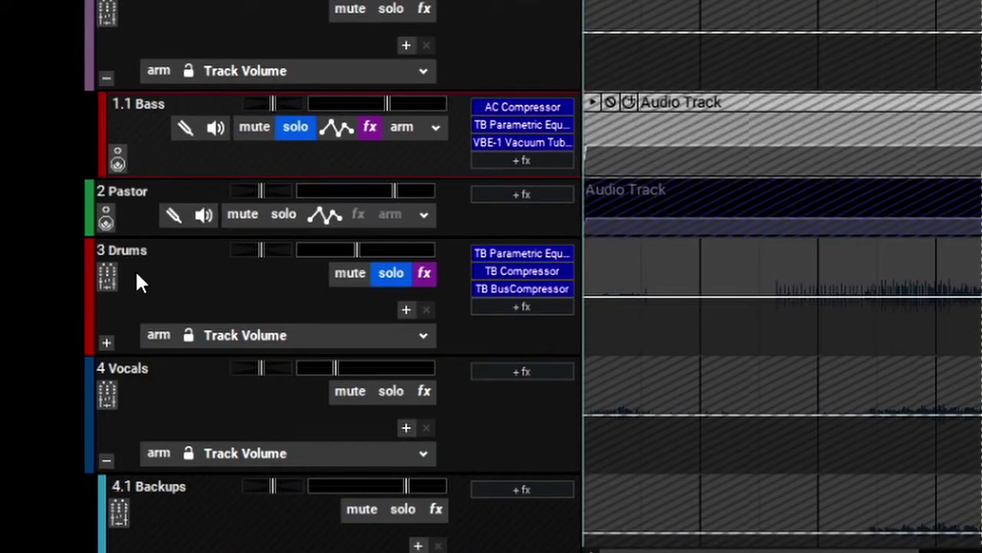
{"action": "left_click_drag", "start_coordinate": [136, 275], "coordinate": [163, 206]}
{"action": "left_click_drag", "start_coordinate": [137, 330], "coordinate": [117, 4]}
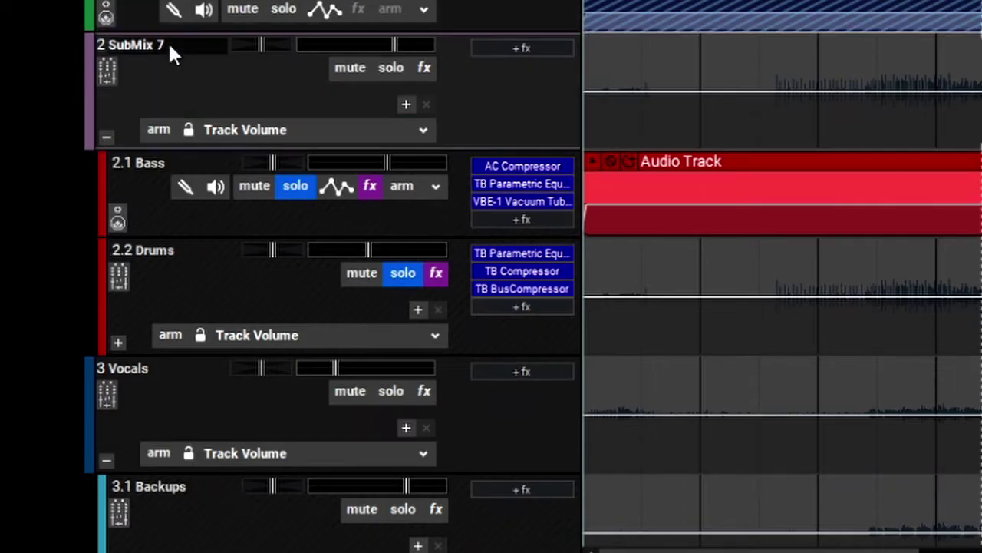
{"action": "double_click", "coordinate": [168, 46]}
{"action": "type", "text": "Bass and Drum"}
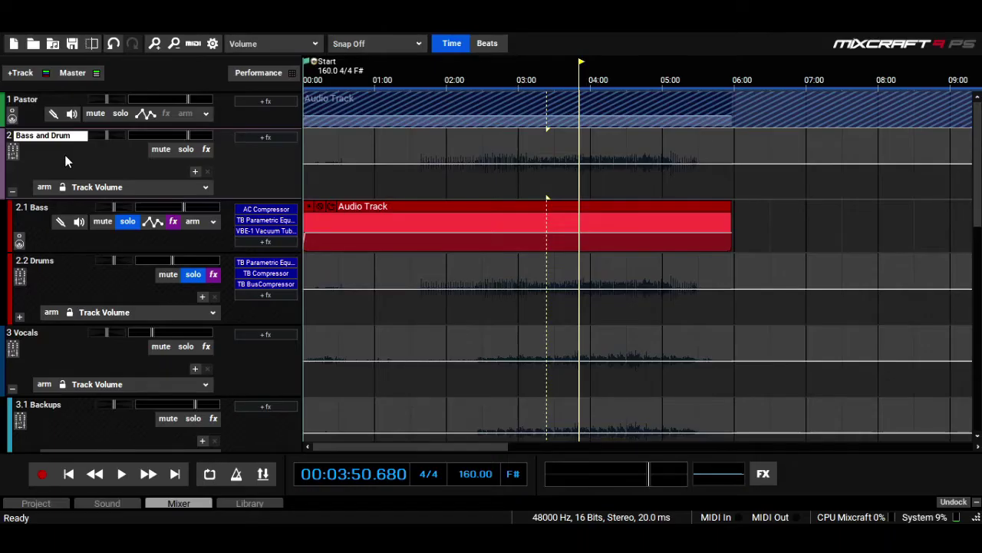
{"action": "key", "text": "Return"}
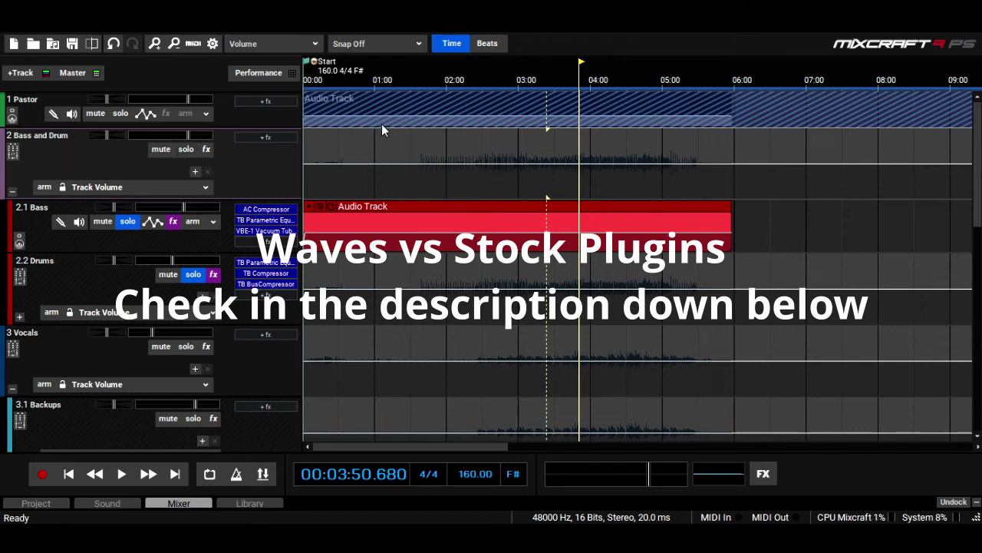
Step: Solo and play the Bass and Drum submix, stop playback, and add the XBass 4000L Bass Enhancer with its Kick drum preset
{"action": "left_click", "coordinate": [476, 81]}
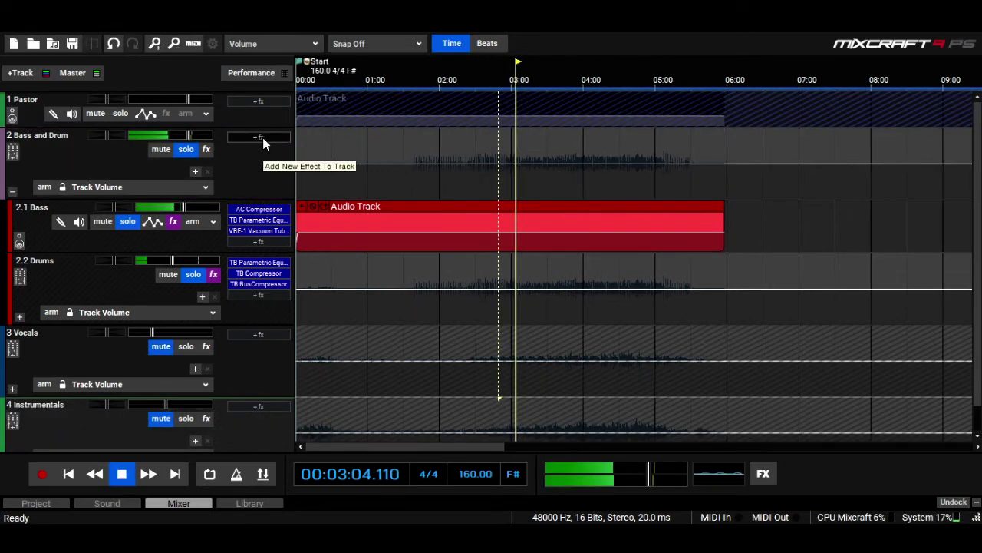
{"action": "key", "text": "space"}
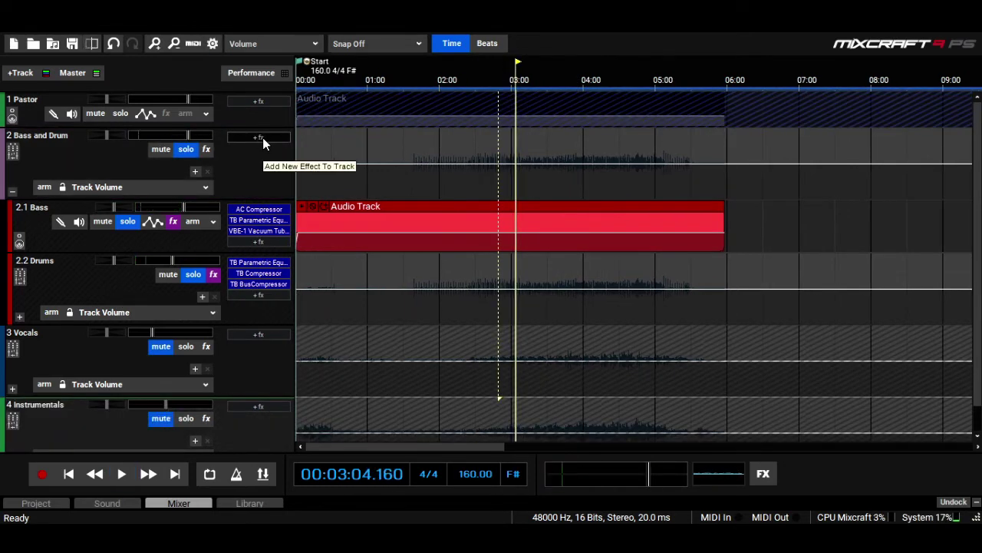
{"action": "left_click", "coordinate": [260, 138]}
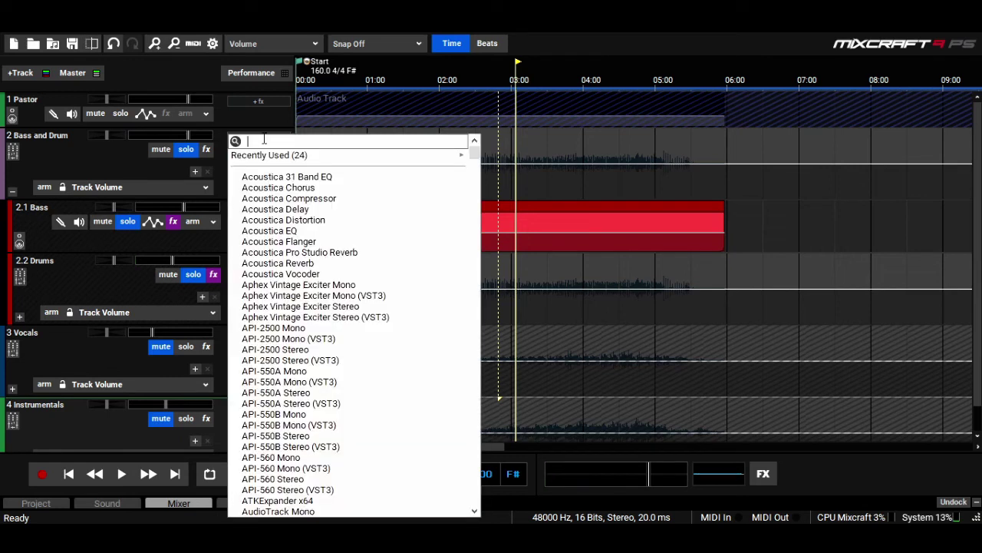
{"action": "type", "text": "bass"}
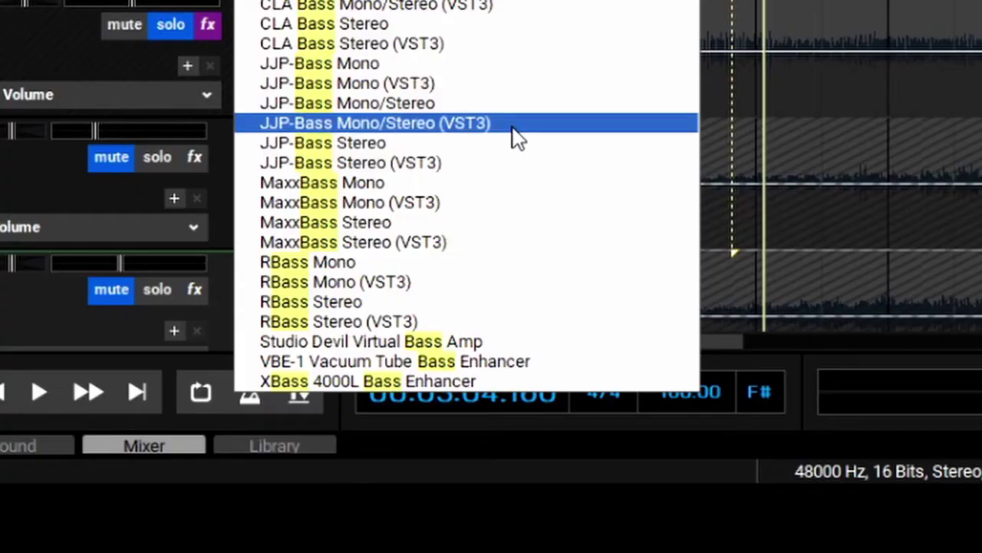
{"action": "left_click", "coordinate": [485, 380]}
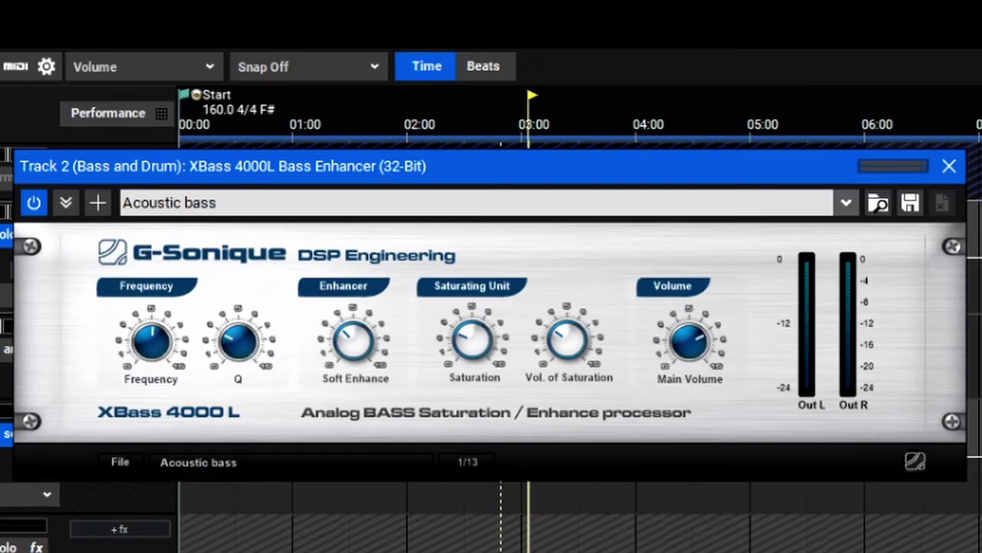
{"action": "left_click", "coordinate": [847, 203]}
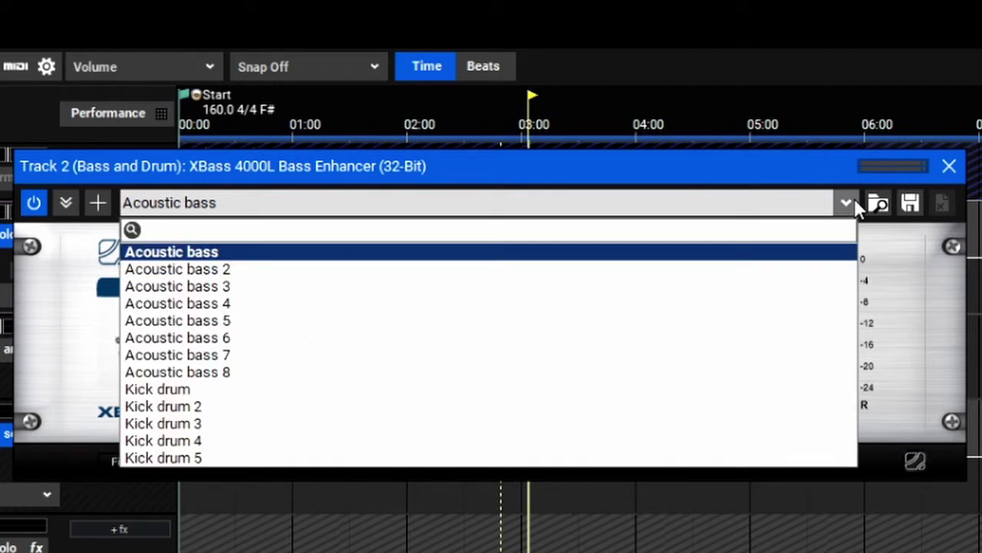
{"action": "left_click", "coordinate": [426, 391]}
Step: Tune the XBass enhancer by ear during playback, with Frequency and Saturation about a third up and Soft Enhance just past halfway, and close it
{"action": "left_click_drag", "start_coordinate": [433, 168], "coordinate": [406, 298]}
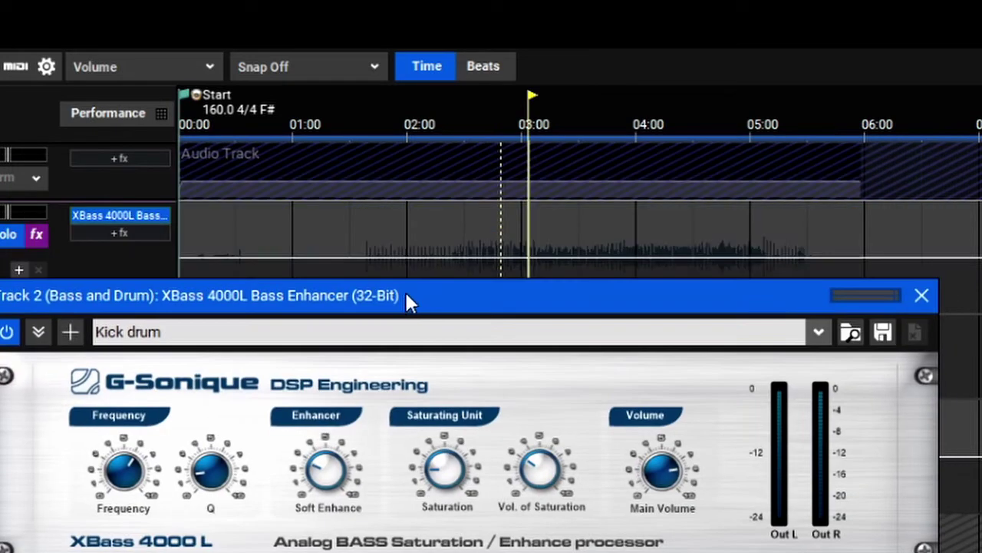
{"action": "left_click_drag", "start_coordinate": [518, 123], "coordinate": [502, 121]}
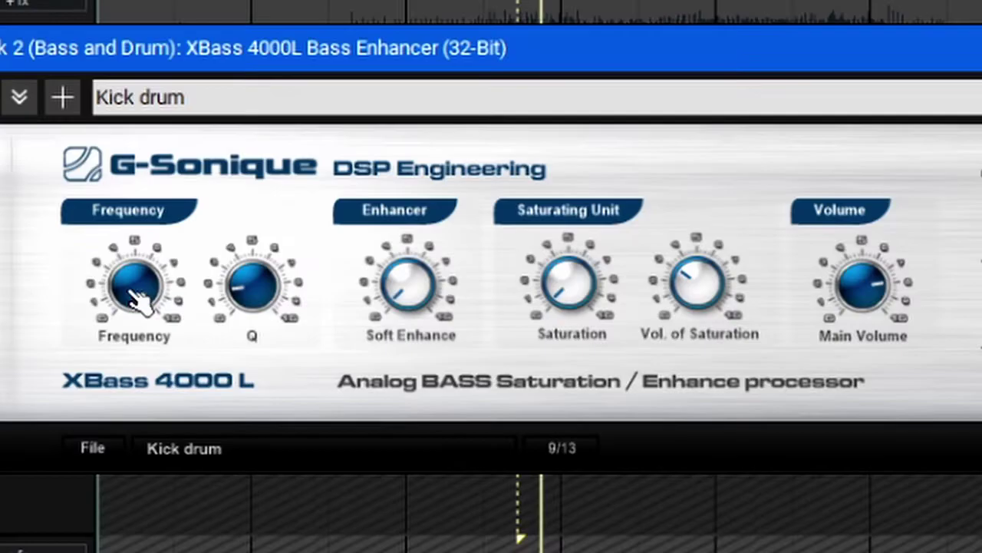
{"action": "left_click_drag", "start_coordinate": [402, 307], "coordinate": [401, 260]}
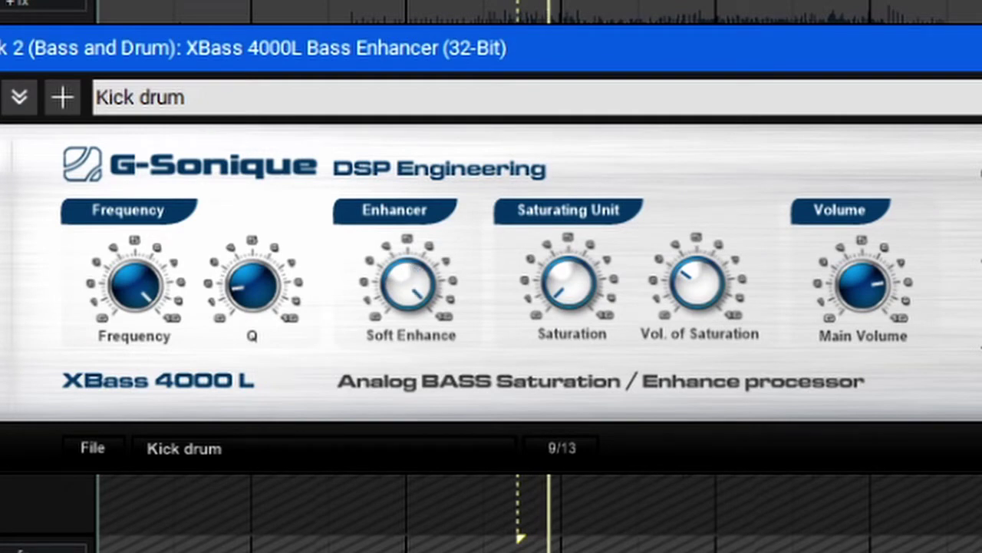
{"action": "left_click_drag", "start_coordinate": [185, 291], "coordinate": [184, 350]}
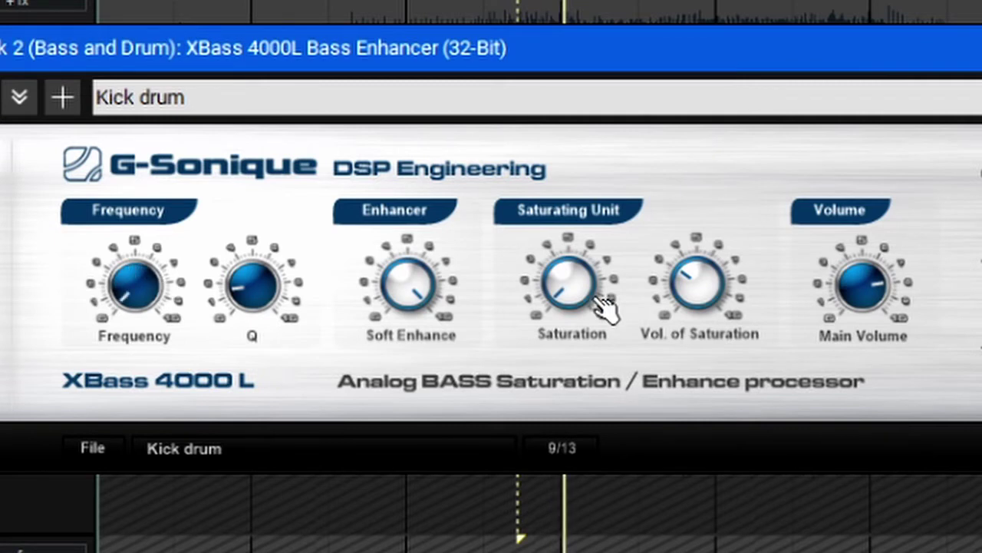
{"action": "left_click_drag", "start_coordinate": [604, 309], "coordinate": [583, 299]}
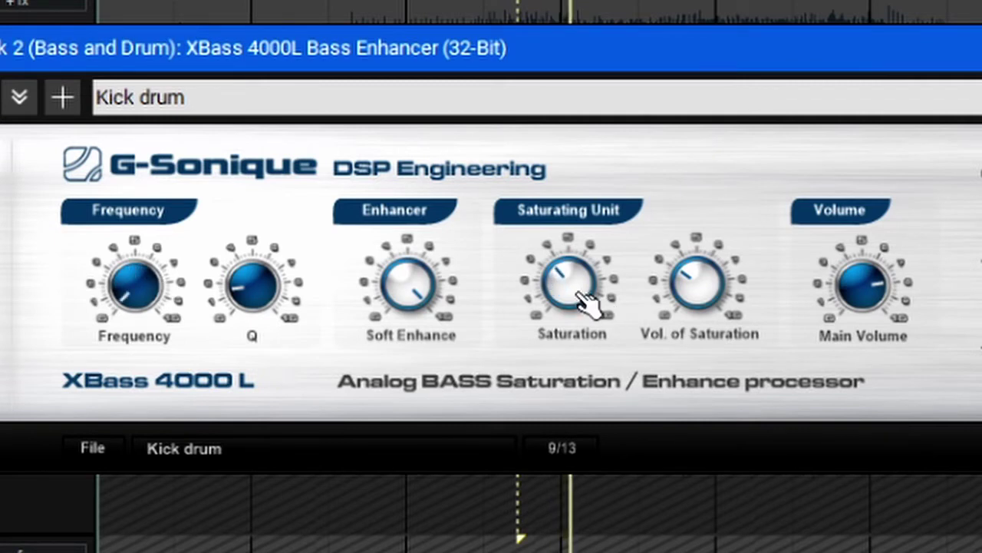
{"action": "left_click_drag", "start_coordinate": [148, 307], "coordinate": [148, 278]}
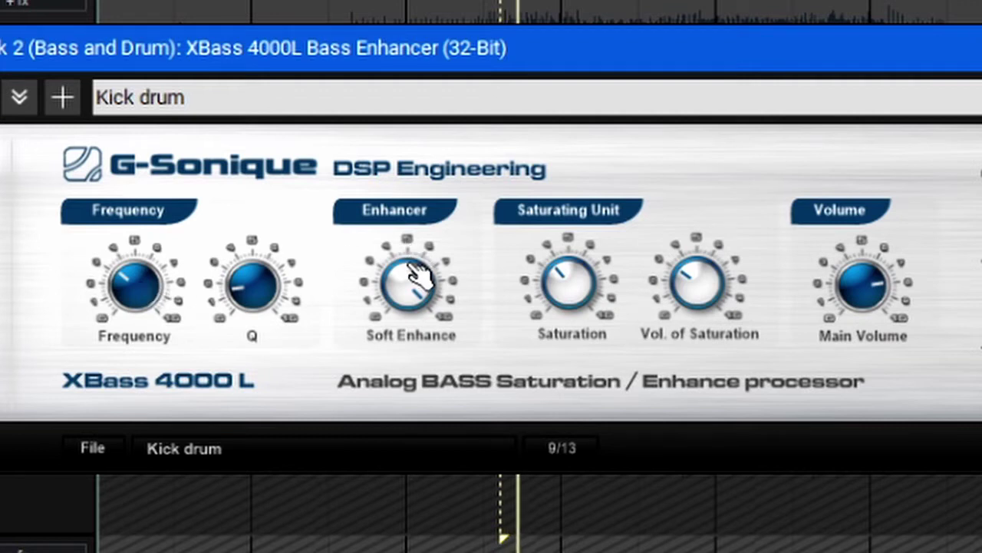
{"action": "left_click_drag", "start_coordinate": [424, 296], "coordinate": [413, 284]}
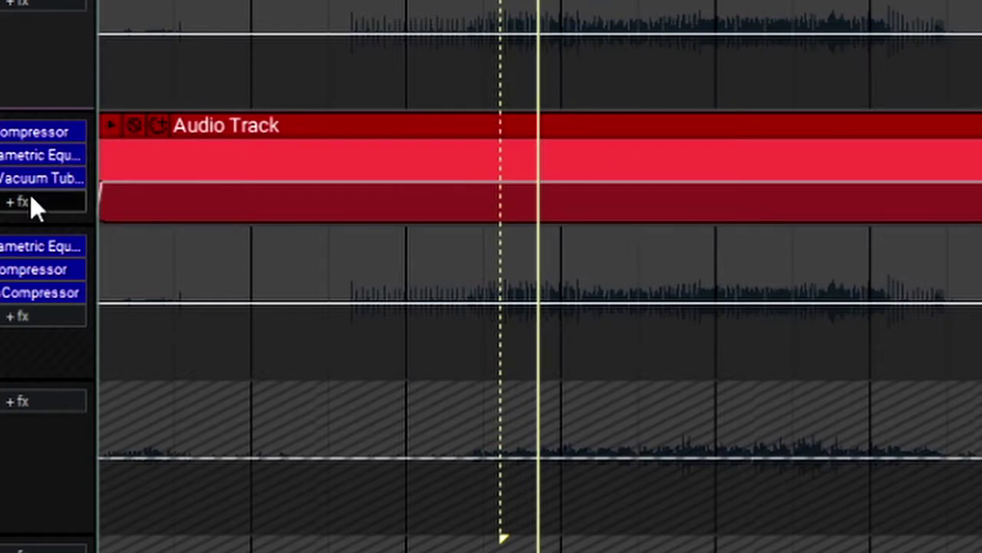
Step: Reopen the Bass track's VBE-1 Vacuum Tube Bass Enhancer, fine-tune its Frequency knob during playback, and close it
{"action": "left_click", "coordinate": [24, 179]}
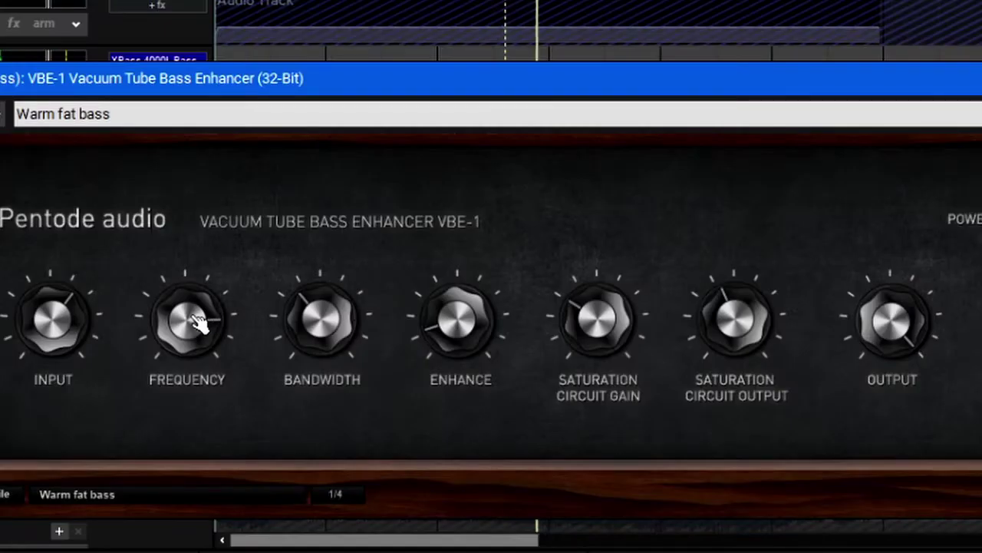
{"action": "left_click_drag", "start_coordinate": [79, 345], "coordinate": [79, 338]}
{"action": "left_click_drag", "start_coordinate": [197, 319], "coordinate": [198, 321]}
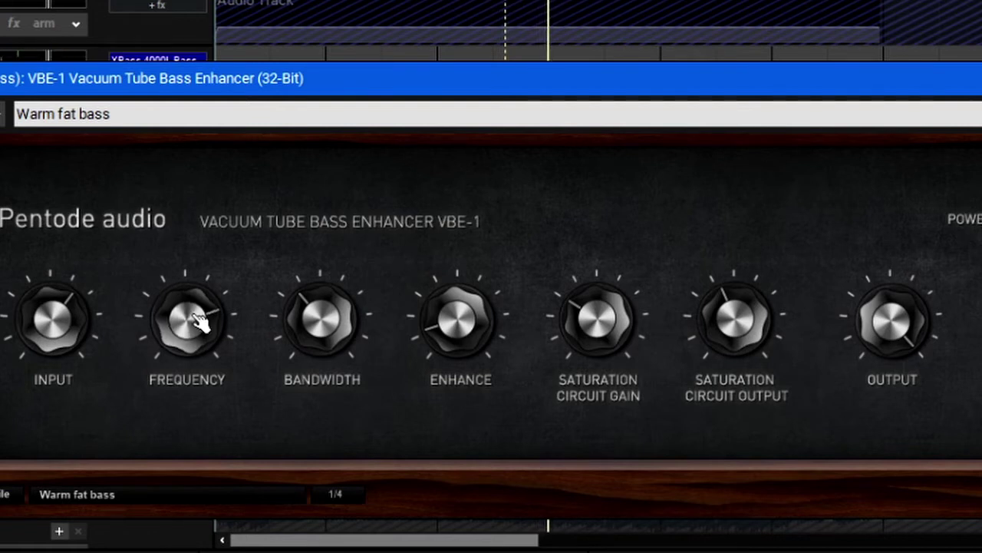
{"action": "left_click_drag", "start_coordinate": [198, 321], "coordinate": [193, 324]}
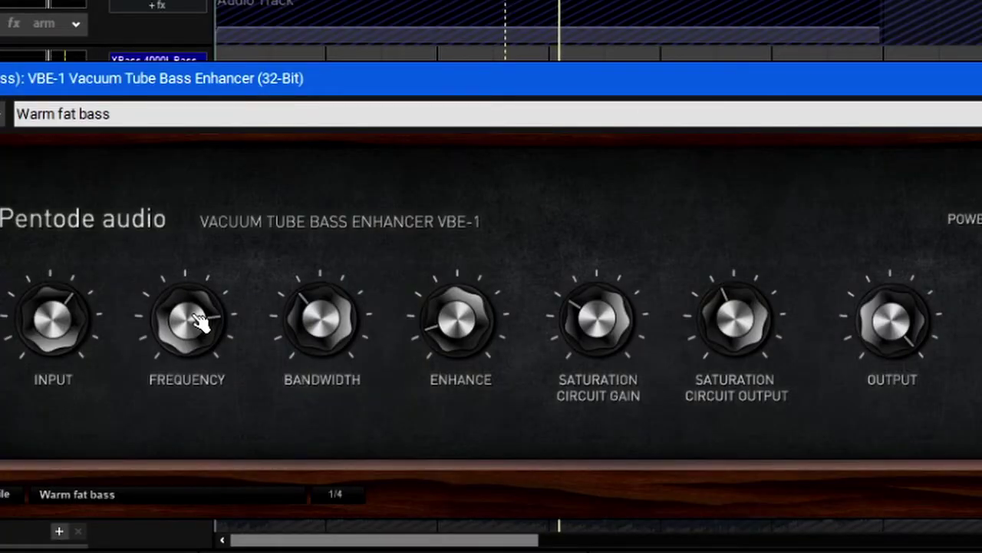
{"action": "left_click_drag", "start_coordinate": [193, 322], "coordinate": [192, 322]}
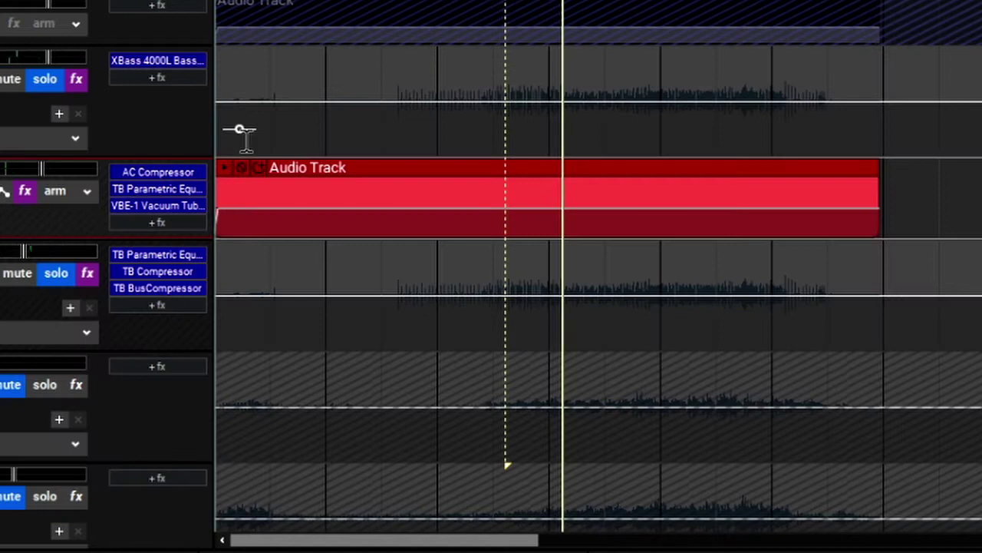
Step: Compare the Bass and Drum submix with the XBass enhancer off and on, raise its Frequency slightly, and close it
{"action": "left_click", "coordinate": [167, 61]}
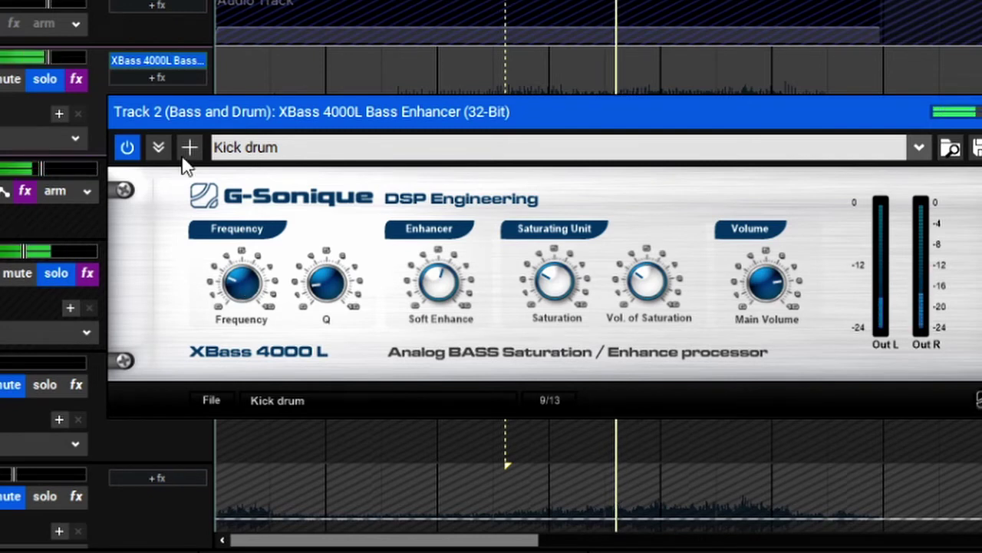
{"action": "key", "text": "space"}
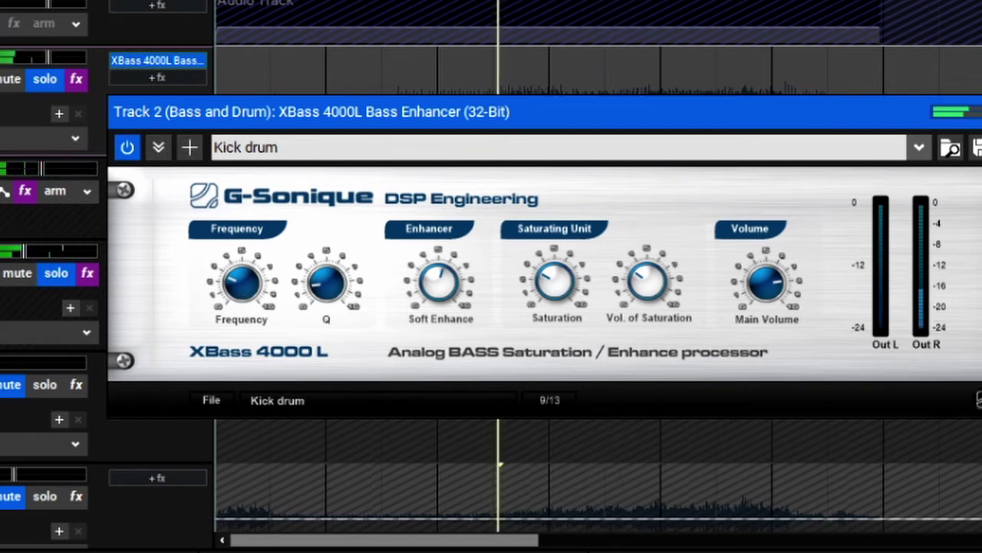
{"action": "left_click", "coordinate": [127, 149]}
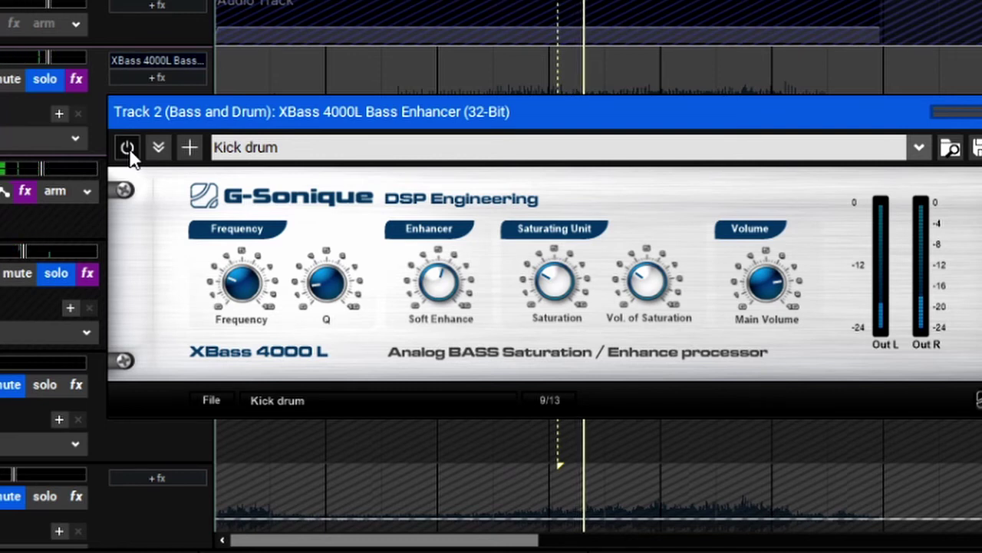
{"action": "left_click", "coordinate": [128, 148]}
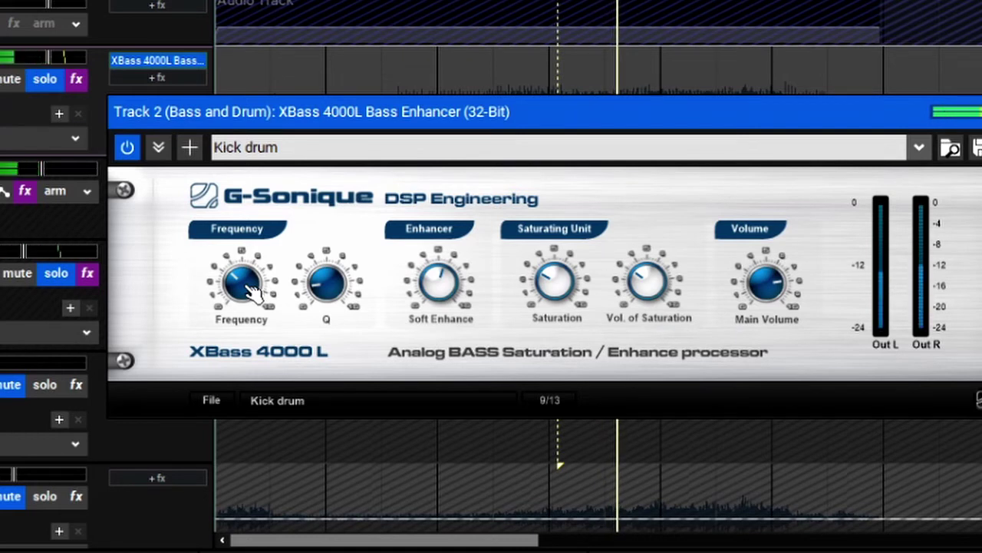
{"action": "key", "text": "Escape"}
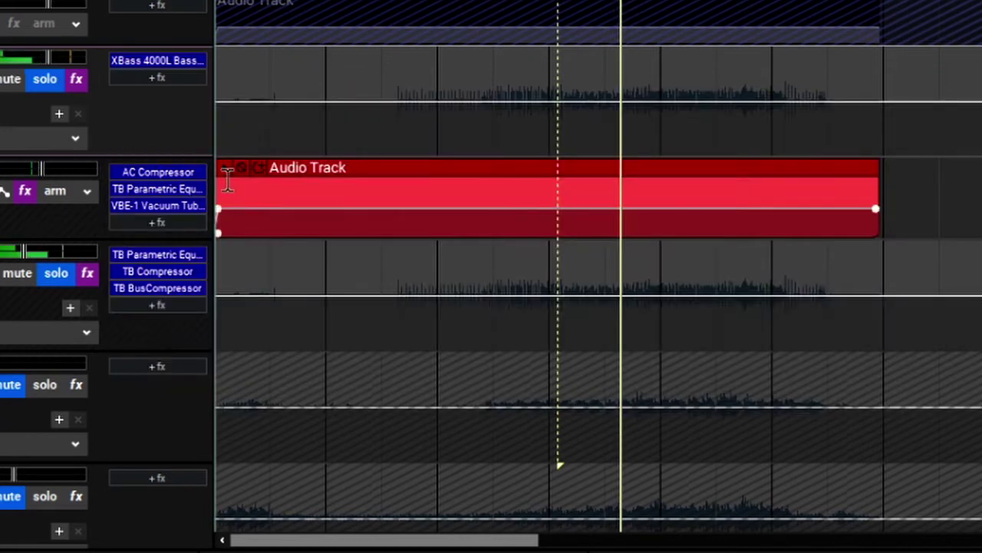
Step: Make one more small Frequency adjustment in the Bass track's VBE-1 enhancer against the processed submix and close it
{"action": "double_click", "coordinate": [151, 207]}
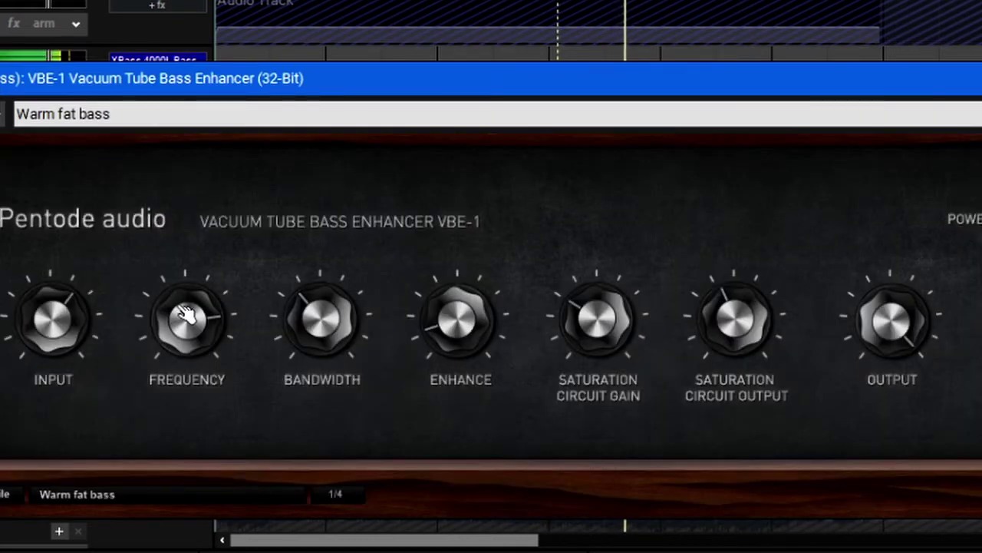
{"action": "left_click_drag", "start_coordinate": [186, 319], "coordinate": [182, 325]}
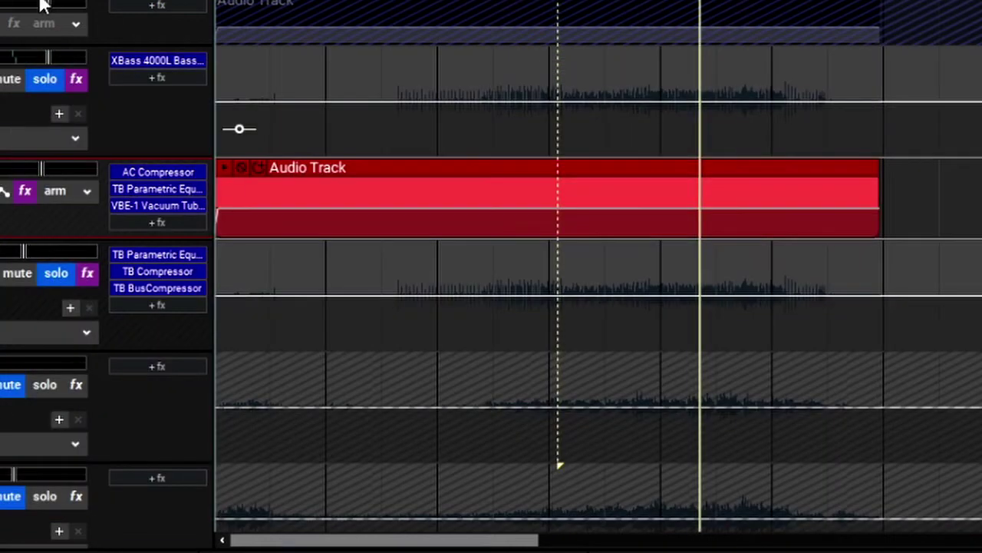
Step: Unsolo and mute the Bass and Drum submix, solo Instrumentals and its Keys submix, and lower the Keys volume during playback
{"action": "left_click", "coordinate": [35, 80]}
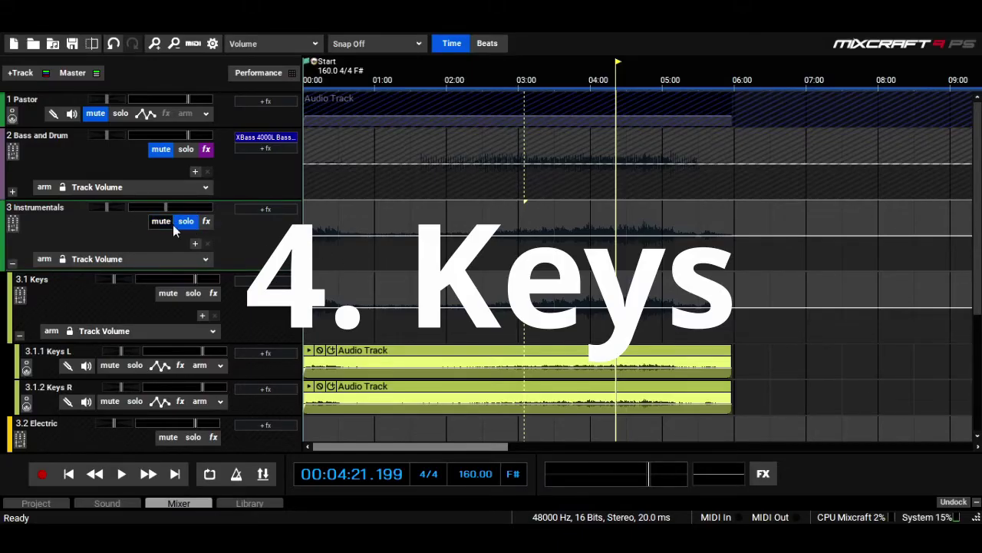
{"action": "left_click", "coordinate": [195, 296]}
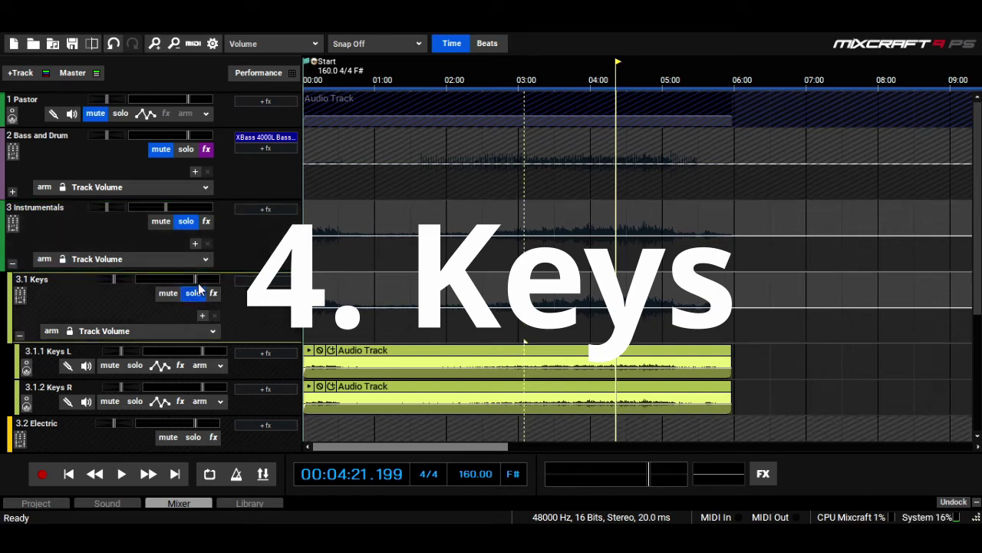
{"action": "key", "text": "space"}
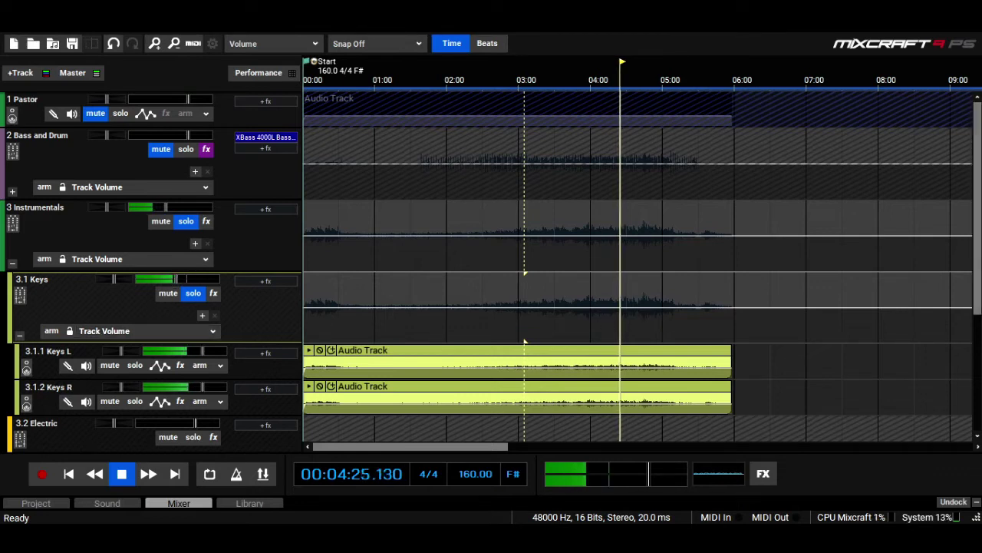
Step: Pause playback, pan Keys L fully left and Keys R fully right, and resume playback to hear the stereo spread
{"action": "scroll", "coordinate": [275, 309], "scroll_direction": "down", "scroll_amount": 3}
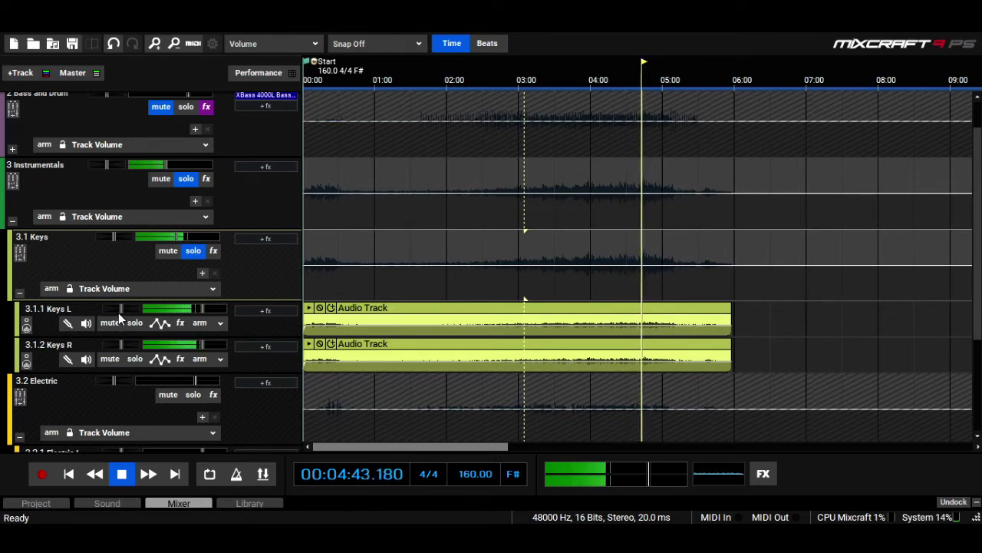
{"action": "mouse_move", "coordinate": [120, 309]}
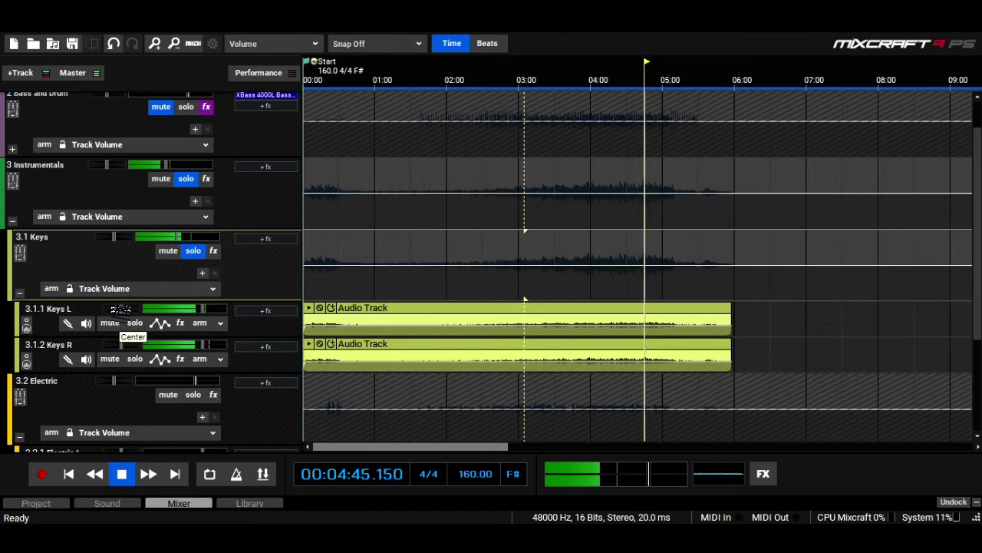
{"action": "key", "text": "space"}
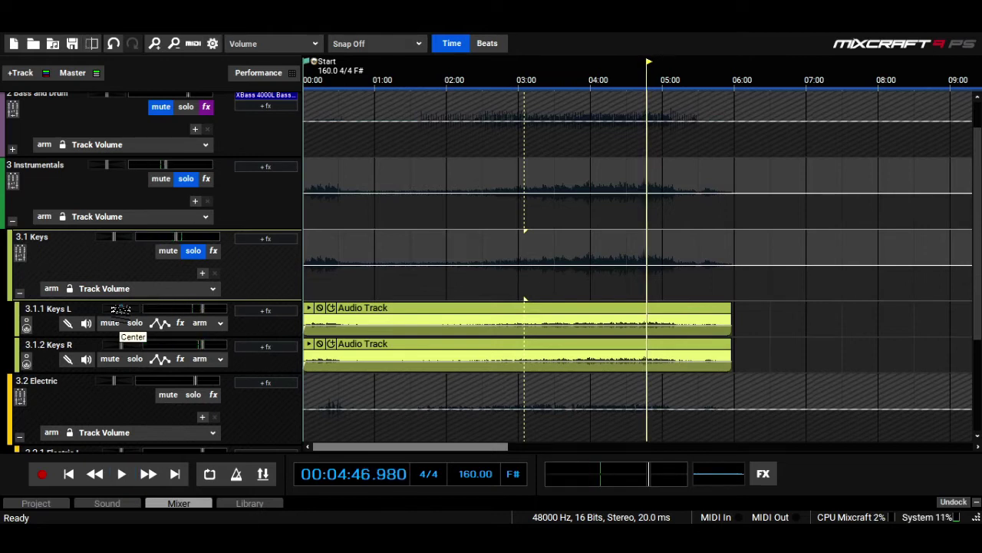
{"action": "key", "text": "space"}
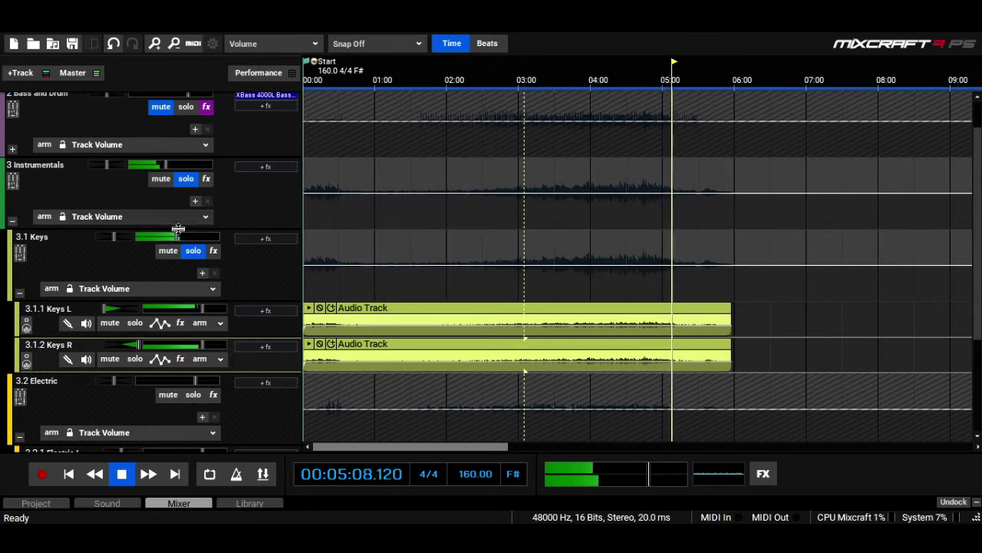
Step: Add the TB Parametric Equalizer effect to the Keys submix while it plays and reposition its window
{"action": "left_click", "coordinate": [293, 241]}
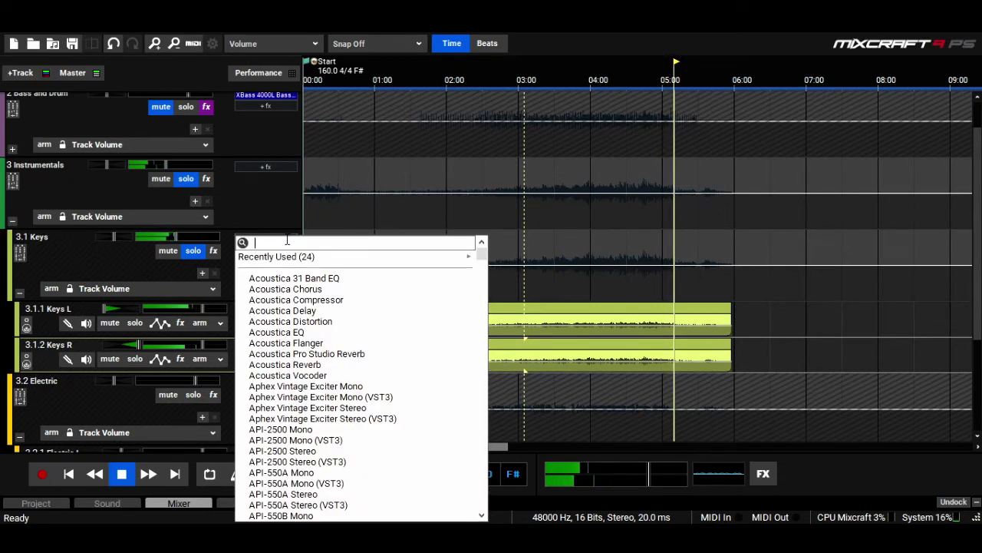
{"action": "mouse_move", "coordinate": [329, 258]}
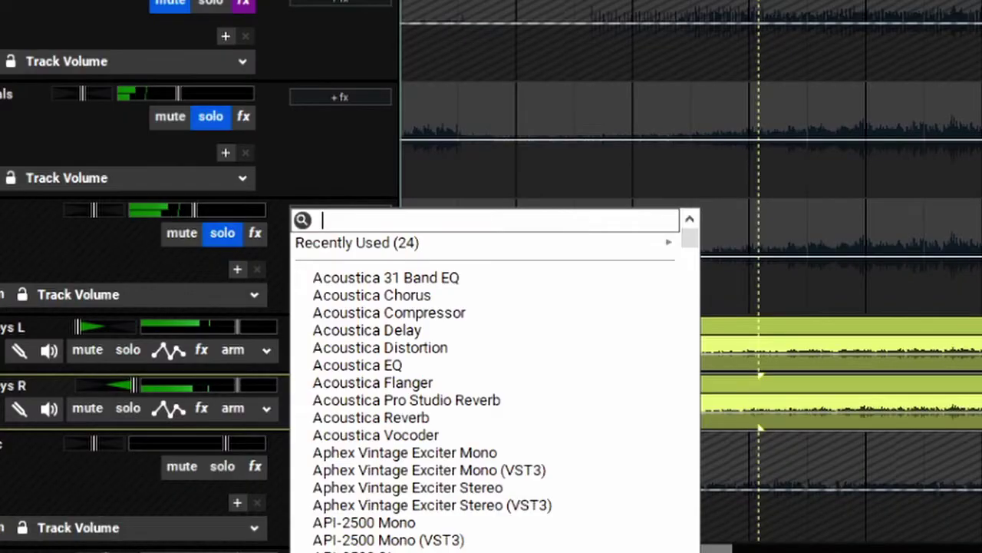
{"action": "type", "text": "tb"}
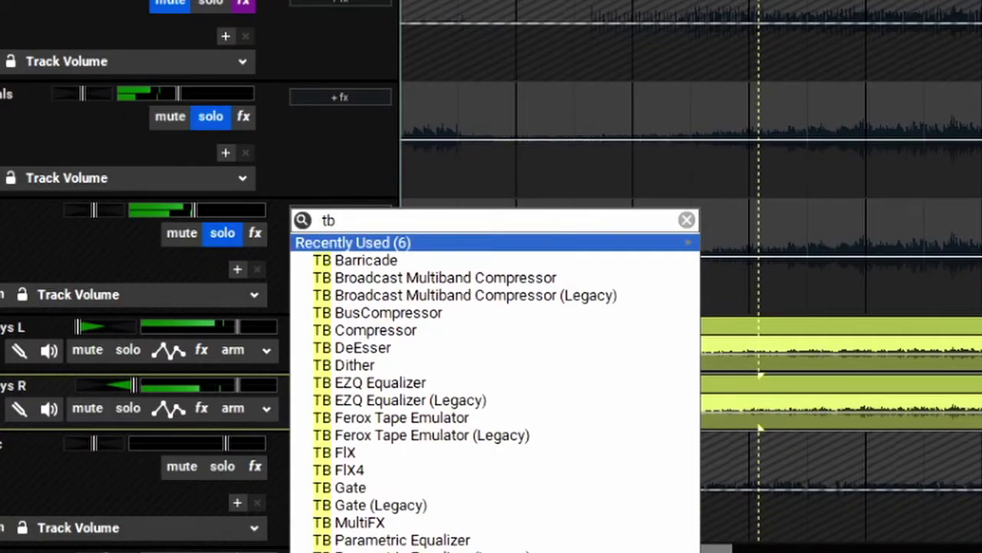
{"action": "type", "text": " pa"}
{"action": "left_click", "coordinate": [547, 267]}
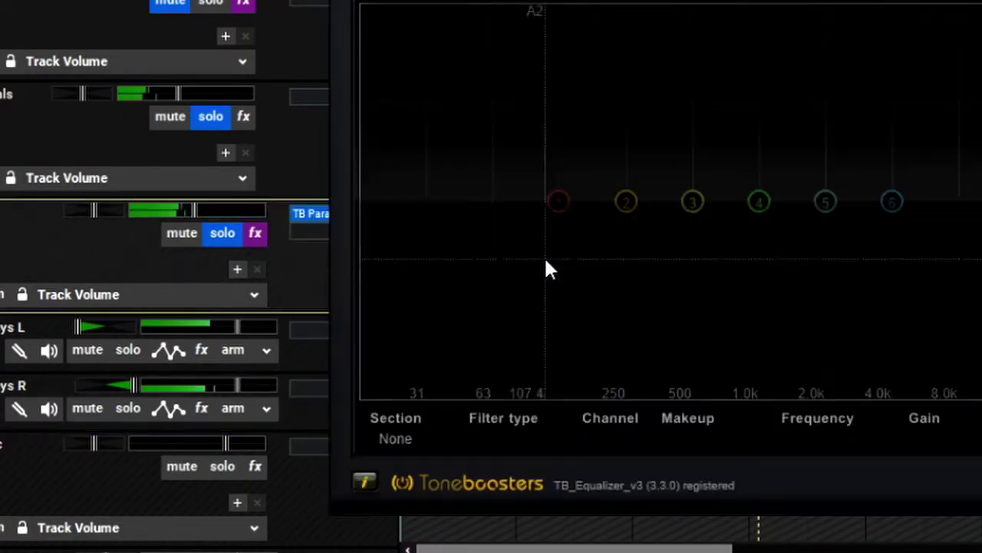
{"action": "left_click_drag", "start_coordinate": [460, 19], "coordinate": [500, 81]}
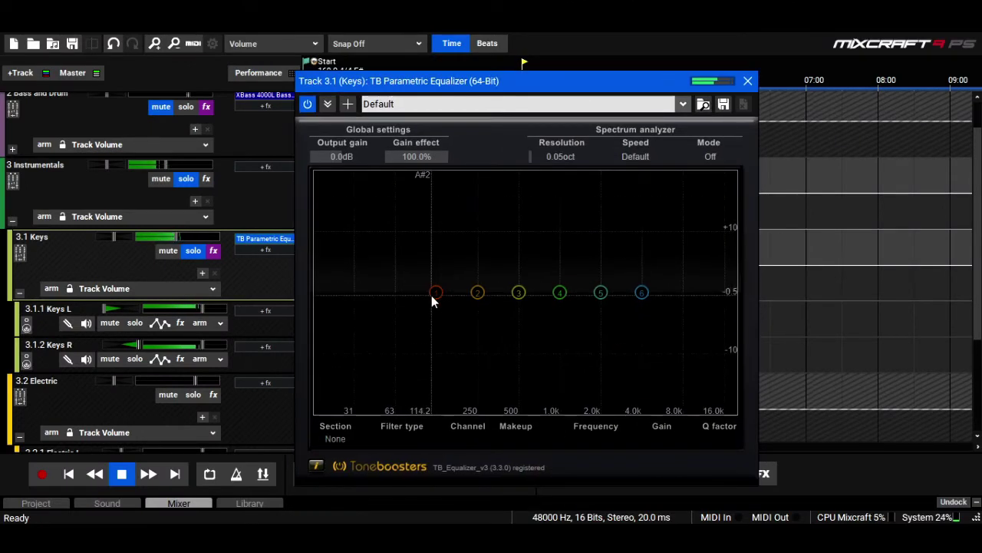
Step: Change band 1 of the Keys equalizer to a Low cut filter and raise its cutoff frequency
{"action": "left_click_drag", "start_coordinate": [431, 296], "coordinate": [408, 305]}
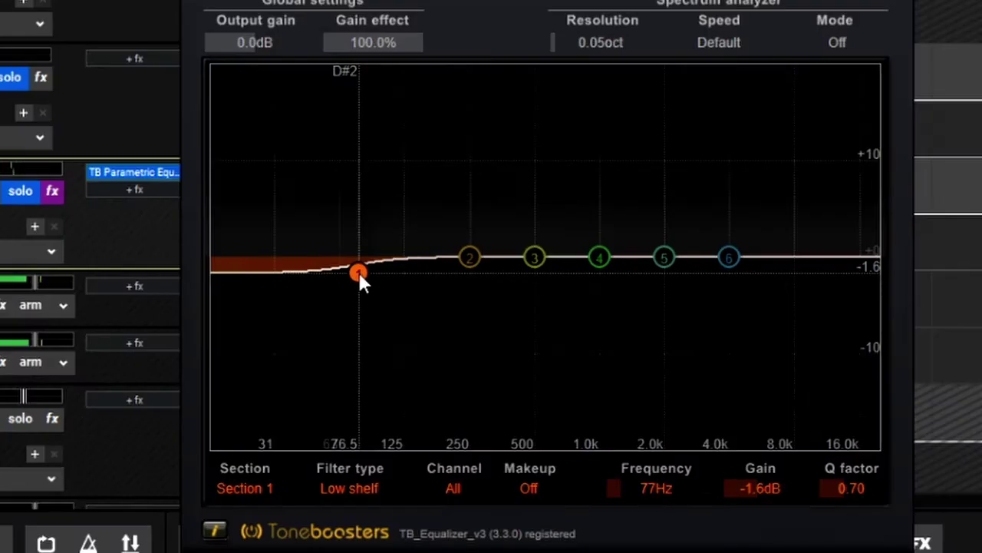
{"action": "left_click", "coordinate": [346, 483]}
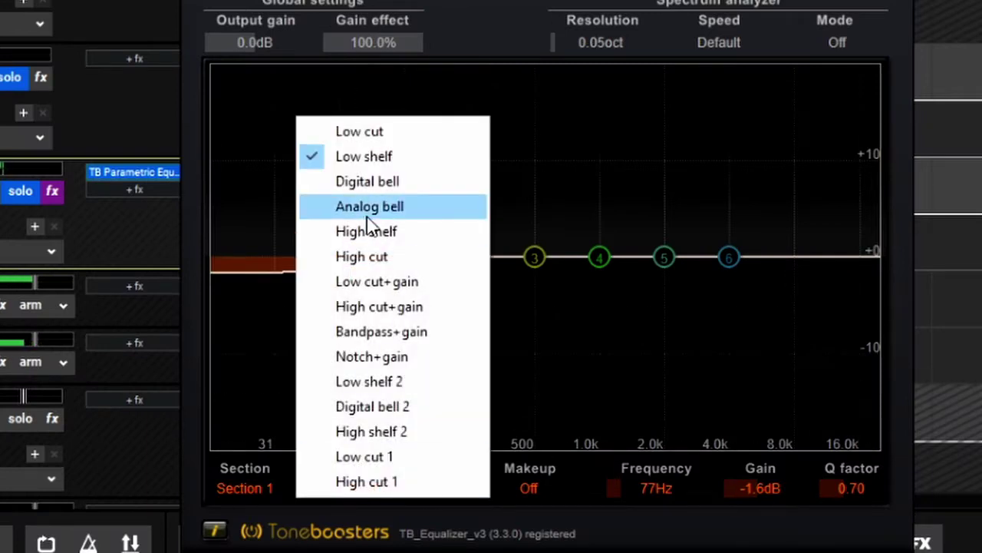
{"action": "left_click", "coordinate": [370, 133]}
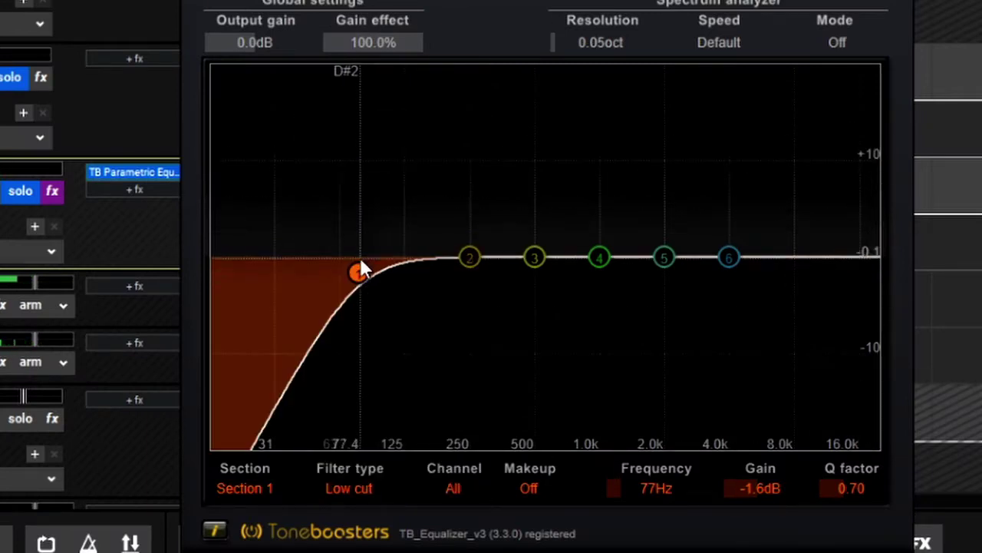
{"action": "left_click_drag", "start_coordinate": [362, 262], "coordinate": [445, 265]}
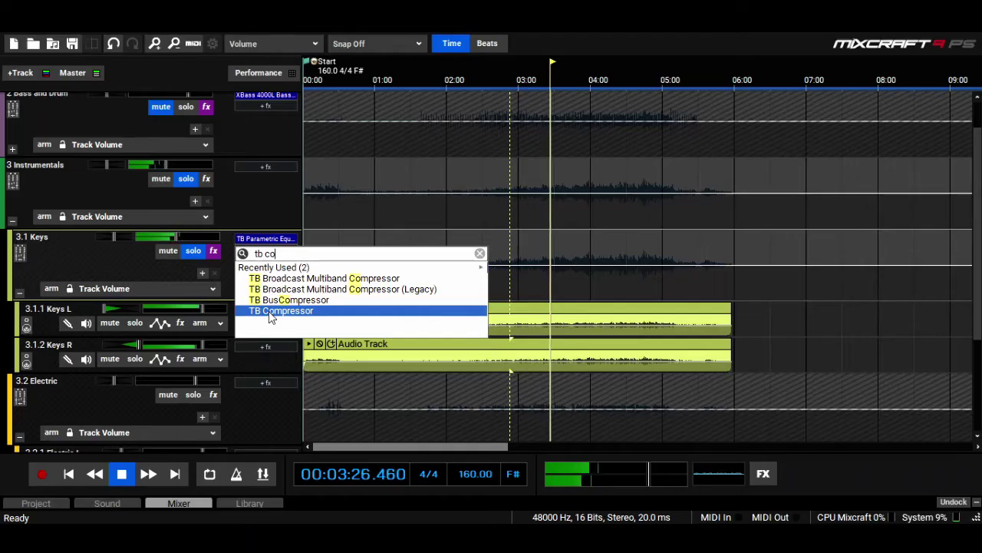
Step: Add TB Compressor to the Keys submix, set its Attack to 16.7 ms, and close it
{"action": "left_click", "coordinate": [268, 310]}
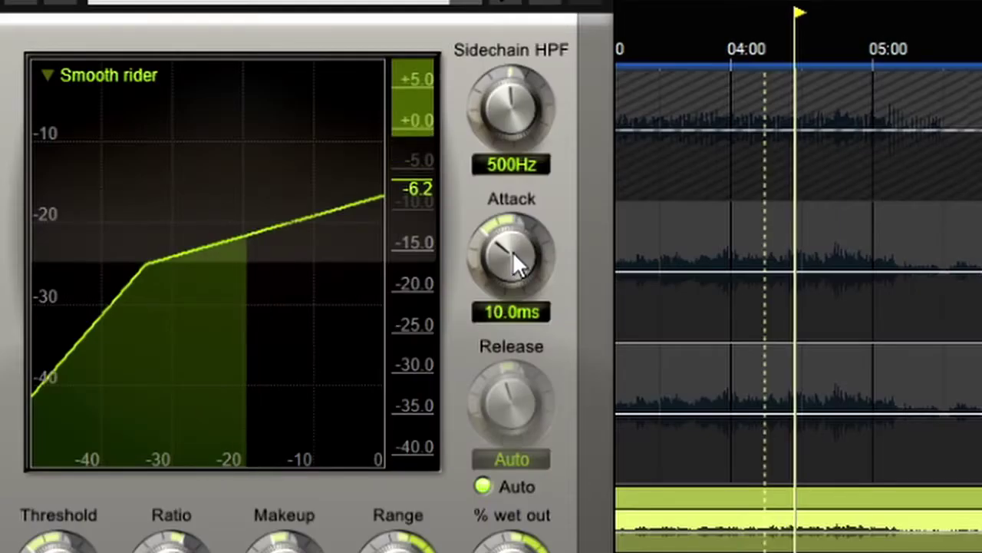
{"action": "left_click_drag", "start_coordinate": [513, 251], "coordinate": [504, 189]}
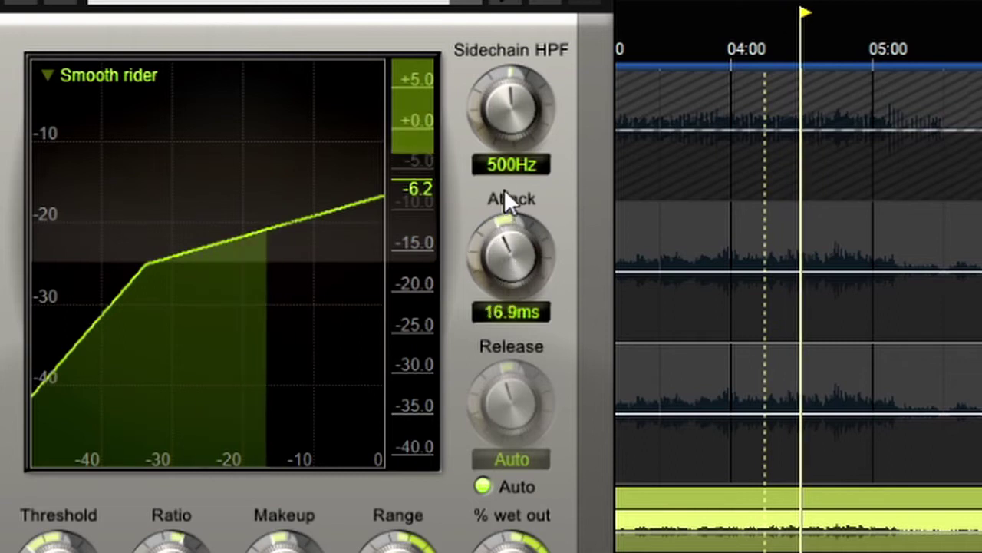
{"action": "left_click_drag", "start_coordinate": [518, 244], "coordinate": [517, 244]}
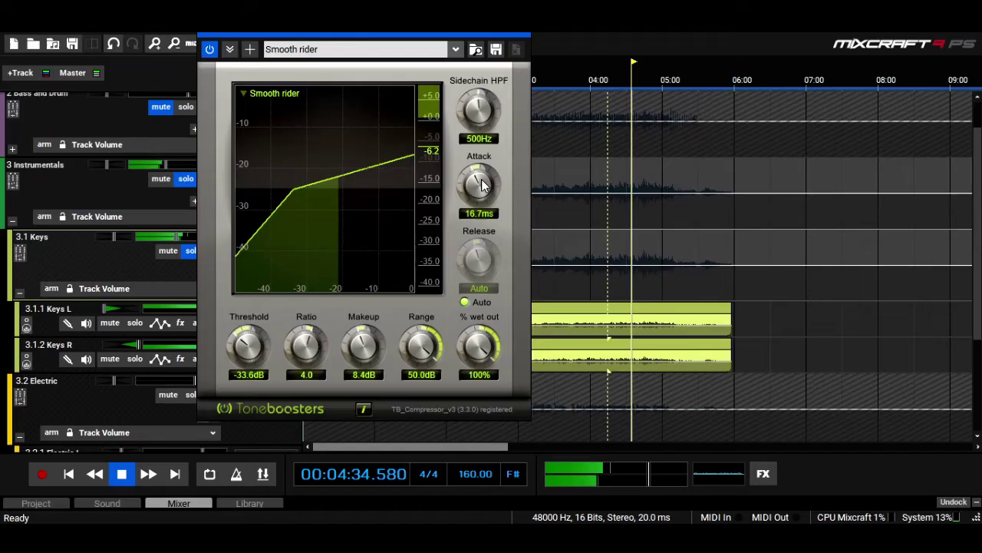
{"action": "left_click", "coordinate": [525, 35]}
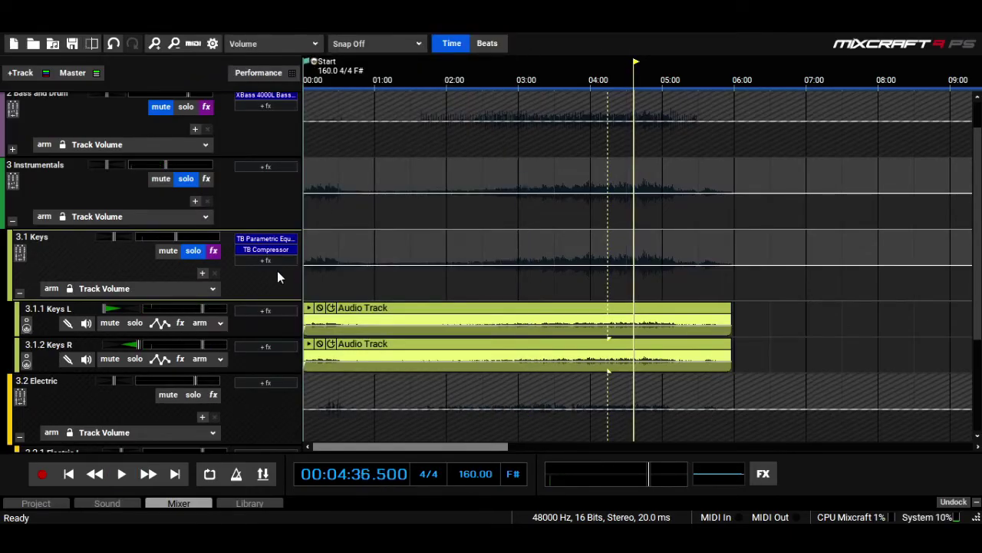
Step: Replay the equalized and compressed Keys submix from about 4:04 and stop playback
{"action": "left_click", "coordinate": [596, 74]}
{"action": "key", "text": "space"}
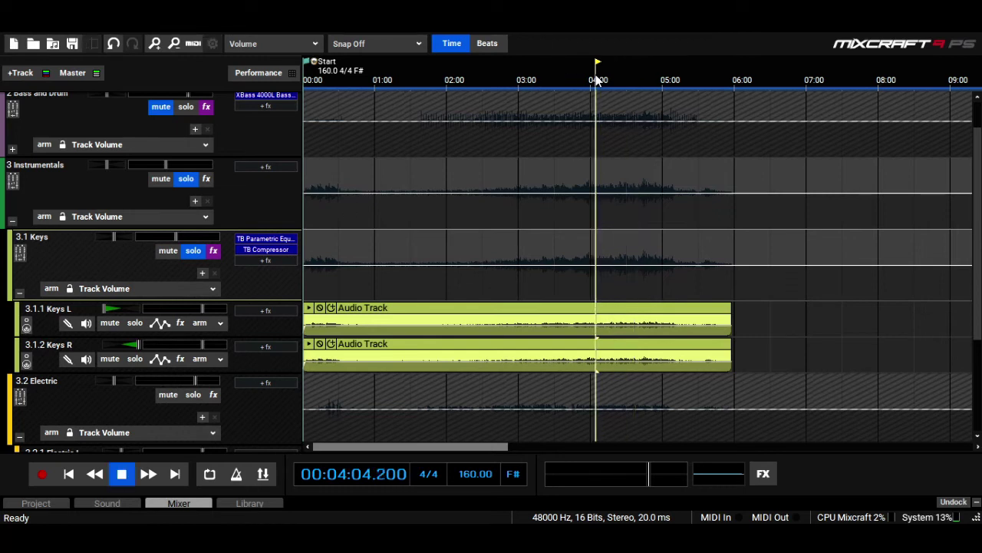
{"action": "left_click", "coordinate": [282, 264]}
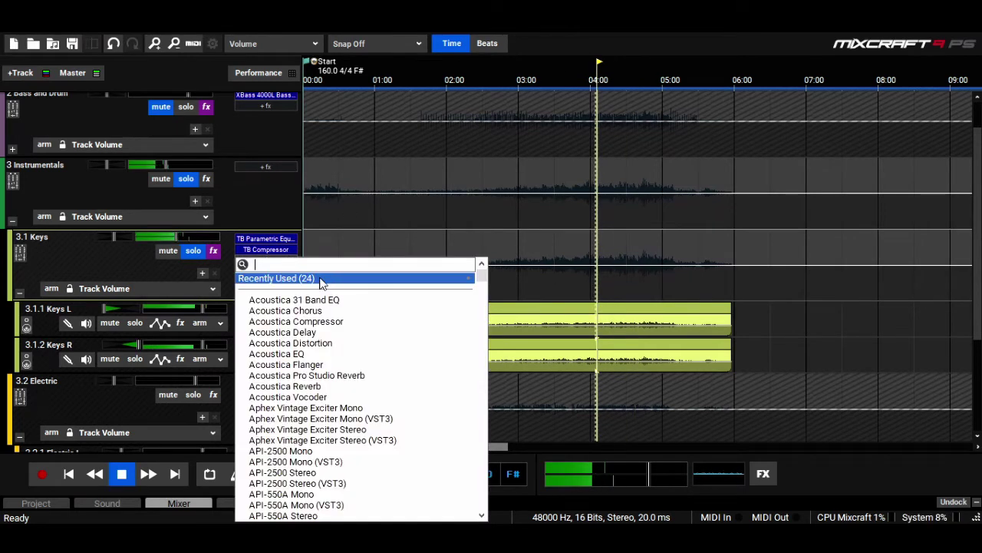
{"action": "mouse_move", "coordinate": [326, 280]}
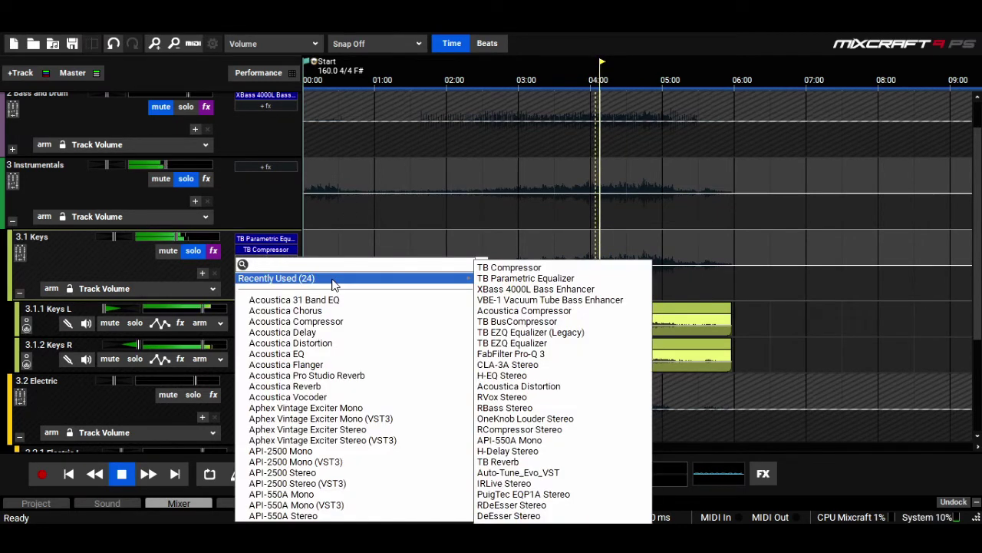
{"action": "left_click", "coordinate": [127, 274]}
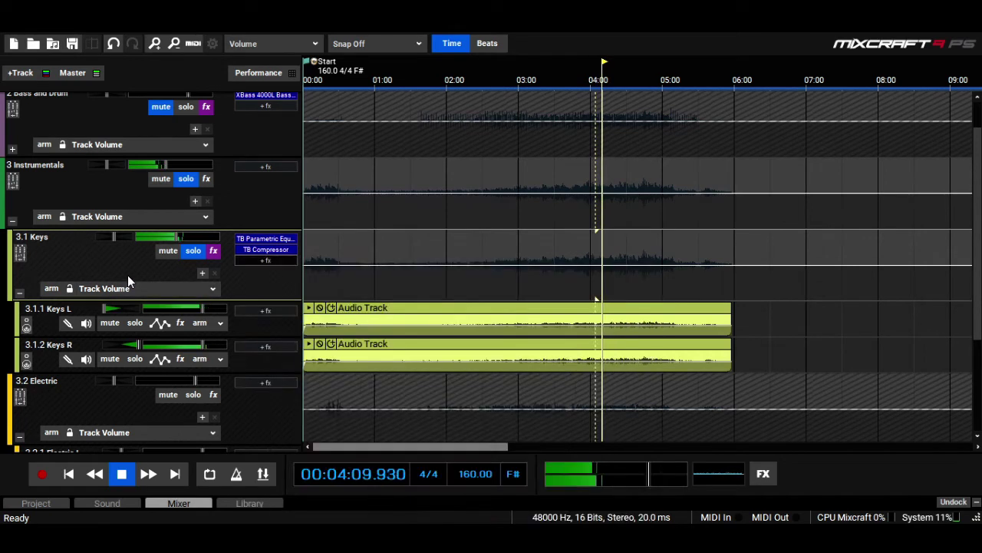
{"action": "key", "text": "space"}
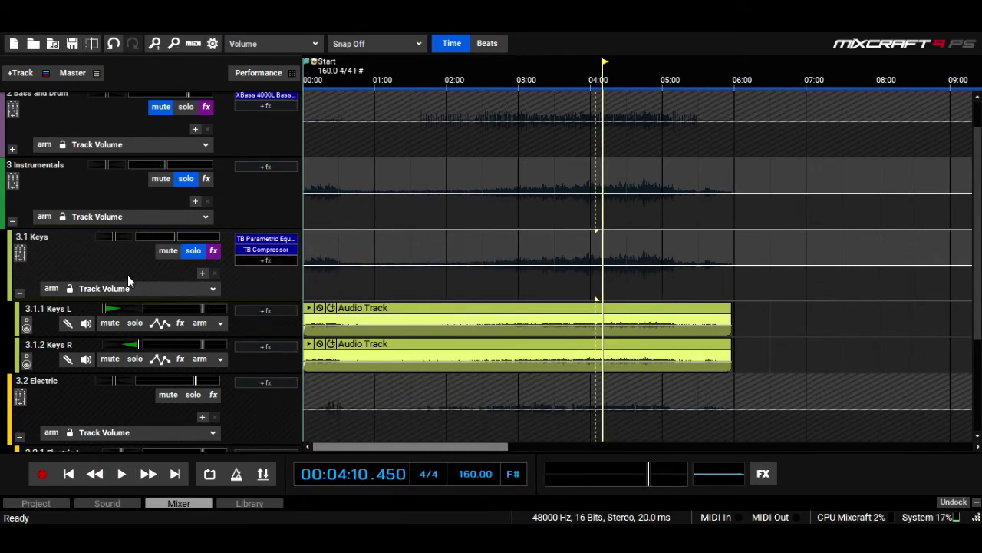
Step: Add a second TB Parametric Equalizer after the Keys compressor and cut its band 2 around 566 Hz during playback
{"action": "left_click", "coordinate": [267, 261]}
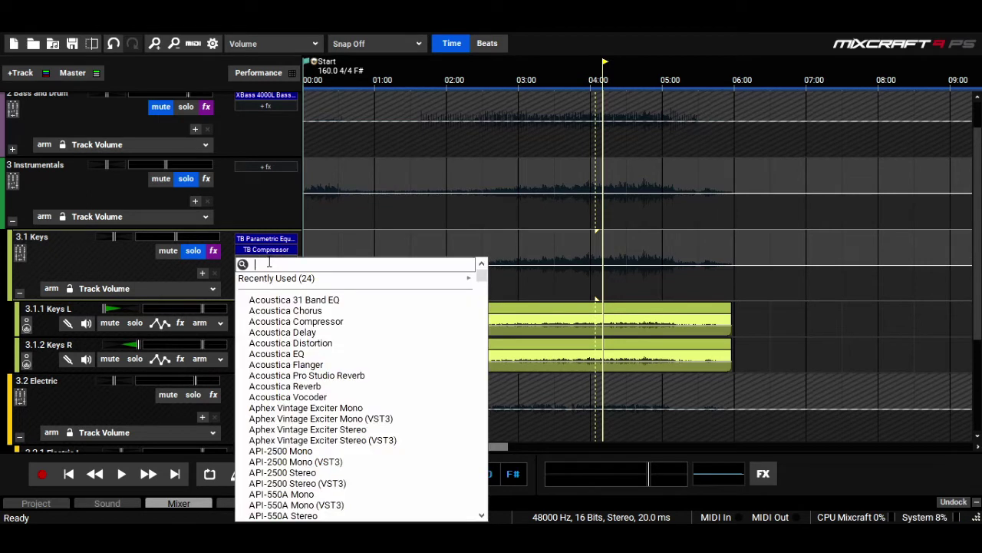
{"action": "mouse_move", "coordinate": [313, 278]}
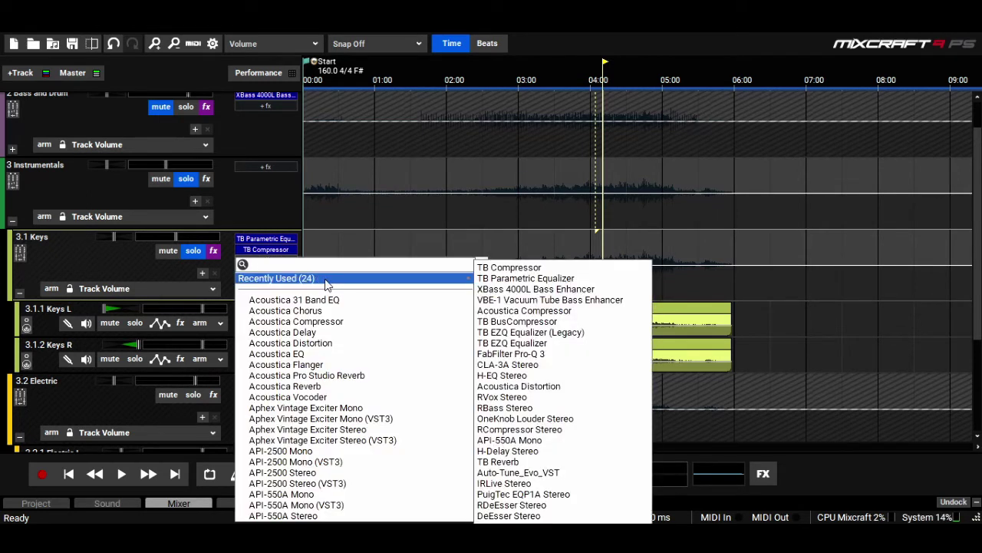
{"action": "left_click", "coordinate": [518, 280]}
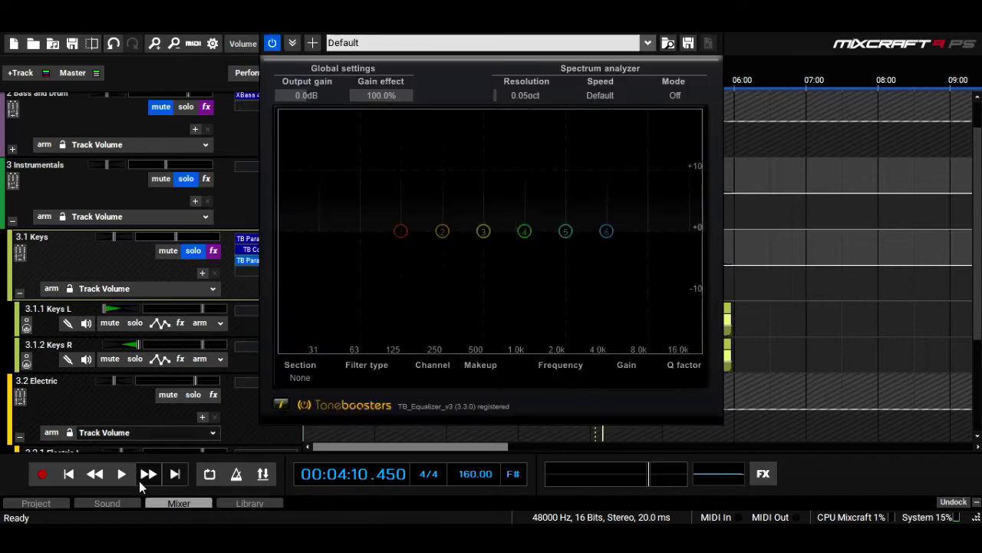
{"action": "left_click", "coordinate": [123, 476]}
{"action": "mouse_move", "coordinate": [442, 231]}
{"action": "left_mouse_down"}
{"action": "mouse_move", "coordinate": [462, 237]}
{"action": "mouse_move", "coordinate": [423, 234]}
{"action": "mouse_move", "coordinate": [492, 229]}
{"action": "mouse_move", "coordinate": [491, 167]}
{"action": "mouse_move", "coordinate": [491, 275]}
{"action": "left_mouse_up"}
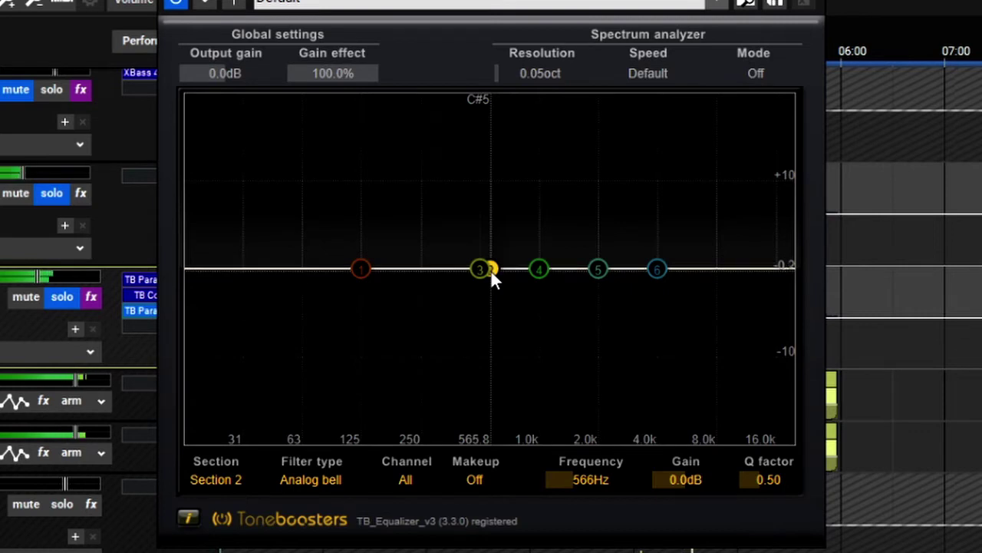
{"action": "left_click_drag", "start_coordinate": [490, 270], "coordinate": [488, 308]}
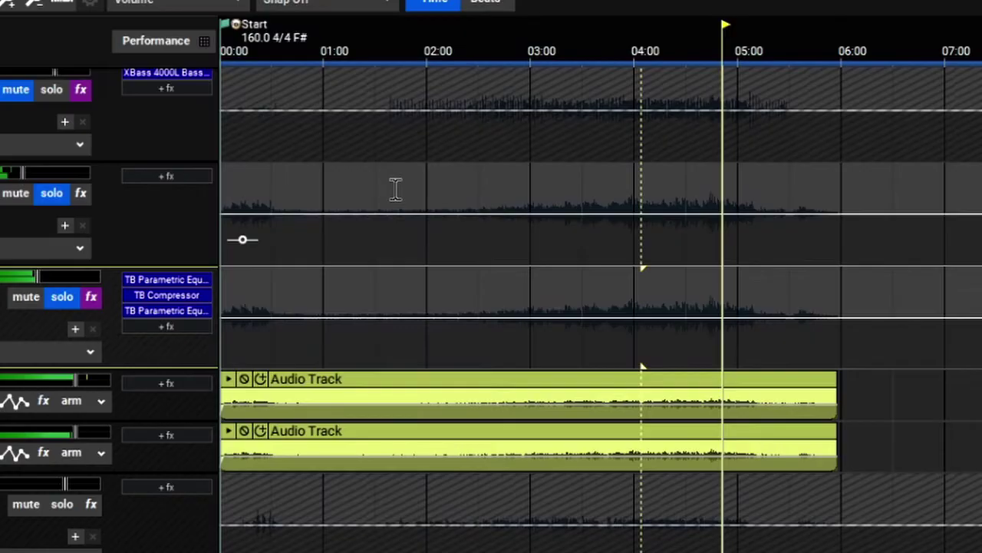
Step: Collapse the Keys submix, solo the Electric submix in its place, and start playback from about 4:10
{"action": "left_click", "coordinate": [597, 75]}
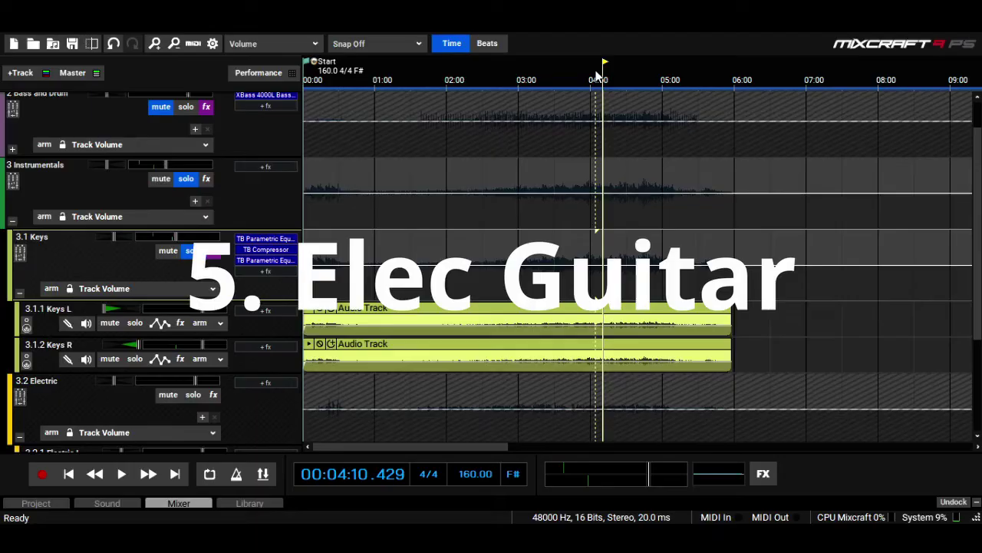
{"action": "left_click", "coordinate": [19, 293]}
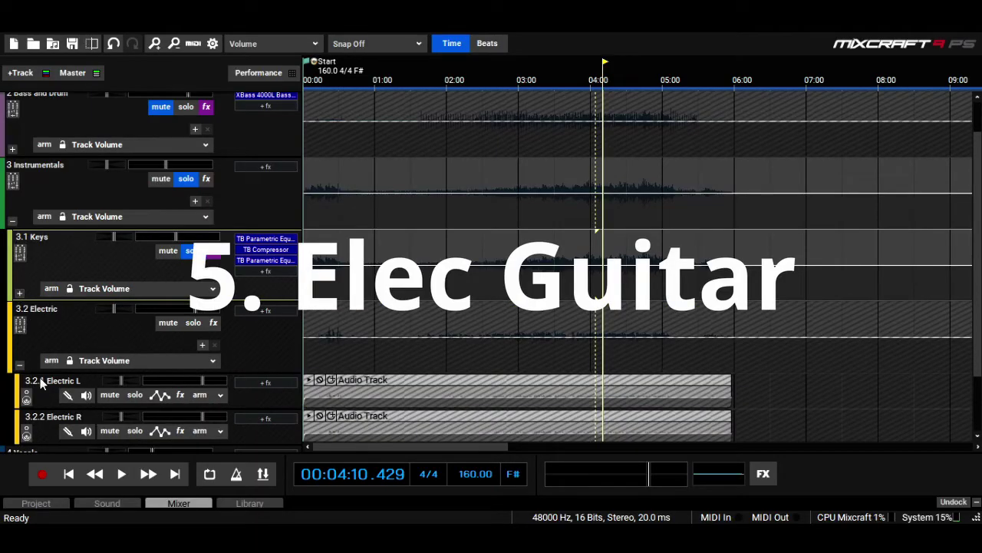
{"action": "left_click", "coordinate": [193, 324]}
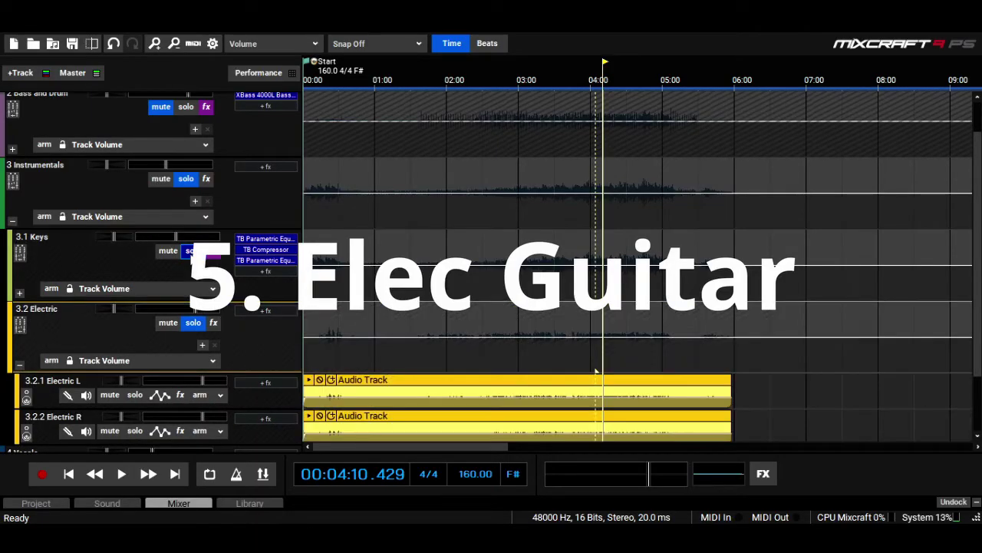
{"action": "left_click", "coordinate": [192, 251]}
{"action": "key", "text": "space"}
Step: Pan Electric L fully left and Electric R fully right during playback
{"action": "scroll", "coordinate": [154, 292], "scroll_direction": "down", "scroll_amount": 4}
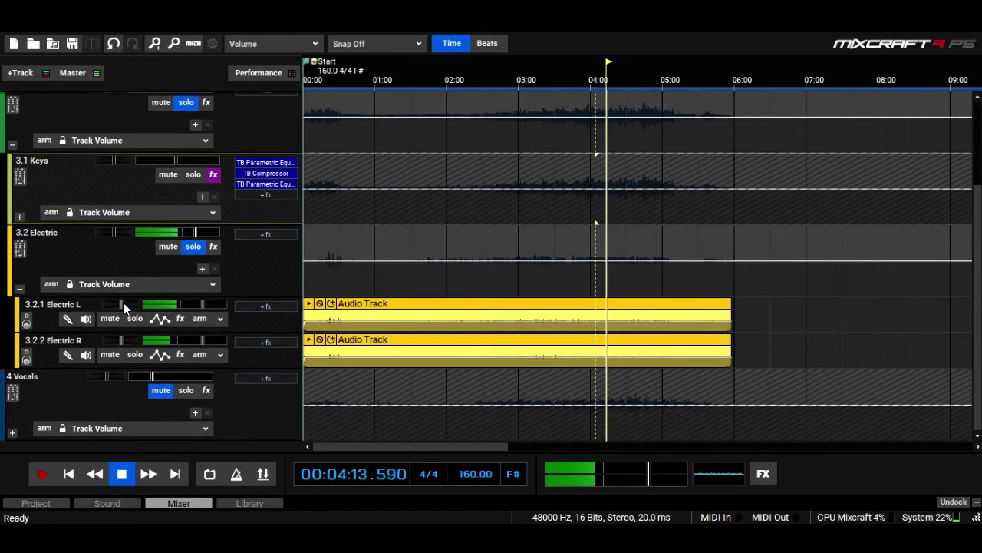
{"action": "left_click_drag", "start_coordinate": [123, 302], "coordinate": [103, 304]}
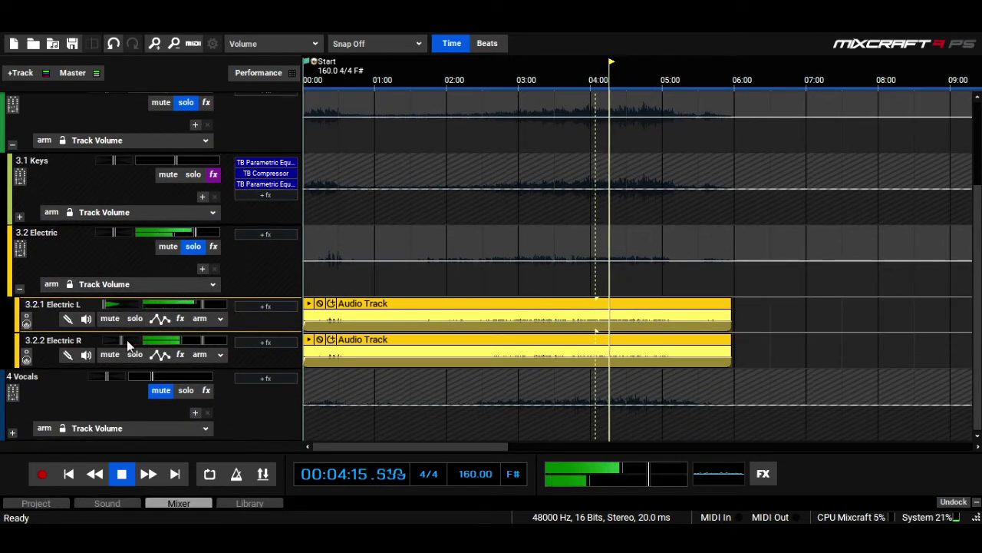
{"action": "left_click_drag", "start_coordinate": [124, 339], "coordinate": [252, 337]}
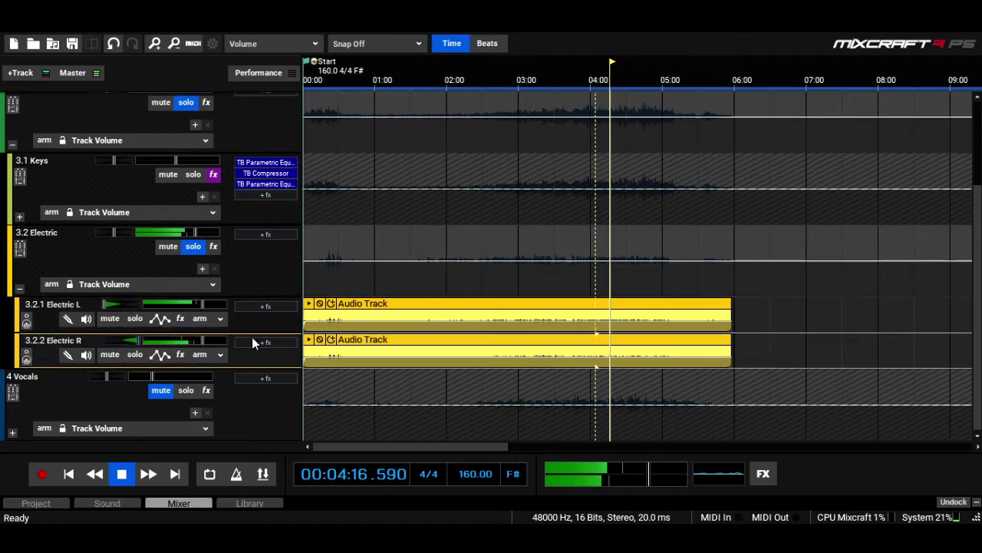
Step: Add a TB Parametric Equalizer to the Electric submix from the recently used effects
{"action": "left_click", "coordinate": [254, 235]}
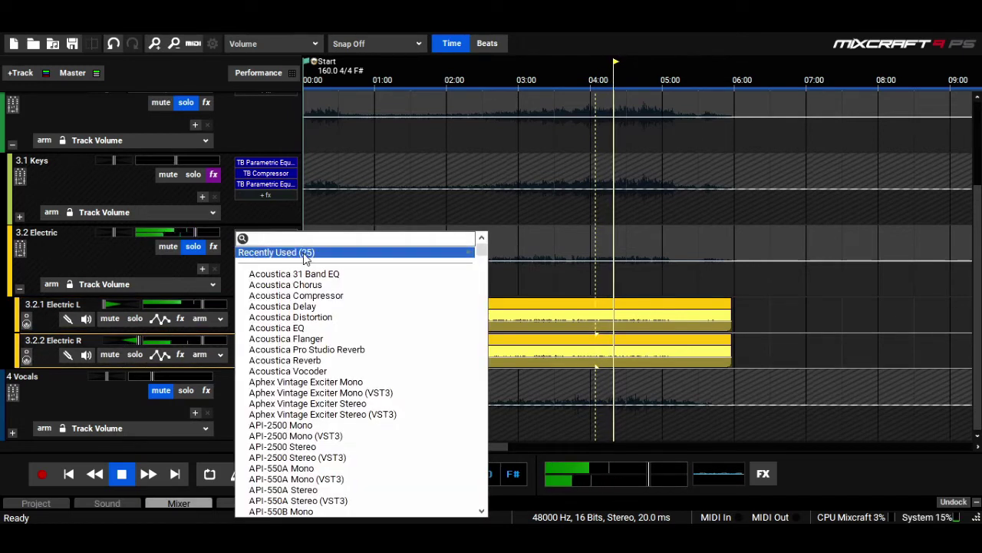
{"action": "mouse_move", "coordinate": [369, 251]}
{"action": "left_click", "coordinate": [532, 269]}
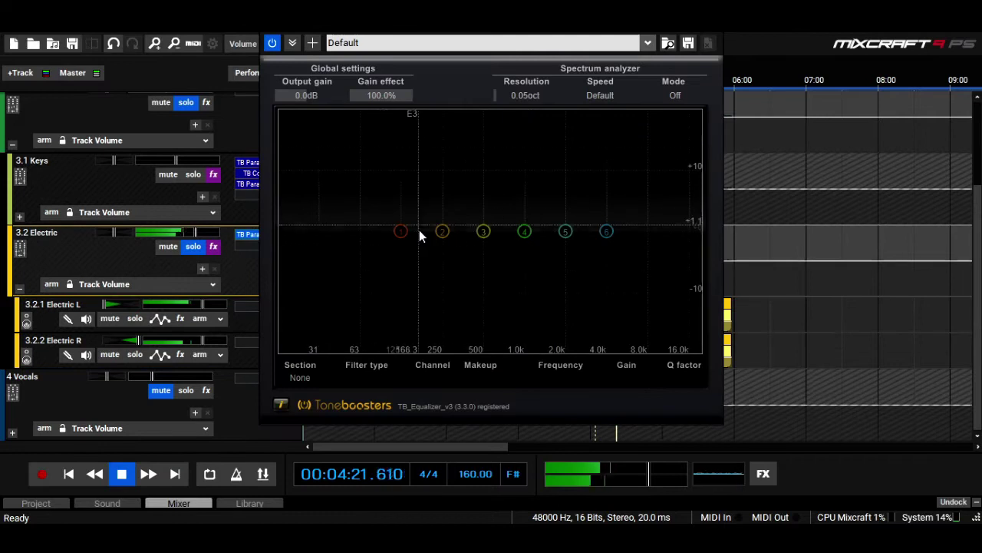
Step: Set band 1 of the Electric equalizer to a Low cut at 283 Hz and lower band 3 slightly around 500 Hz
{"action": "left_click_drag", "start_coordinate": [403, 231], "coordinate": [449, 239]}
{"action": "left_click", "coordinate": [378, 378]}
{"action": "left_click", "coordinate": [358, 153]}
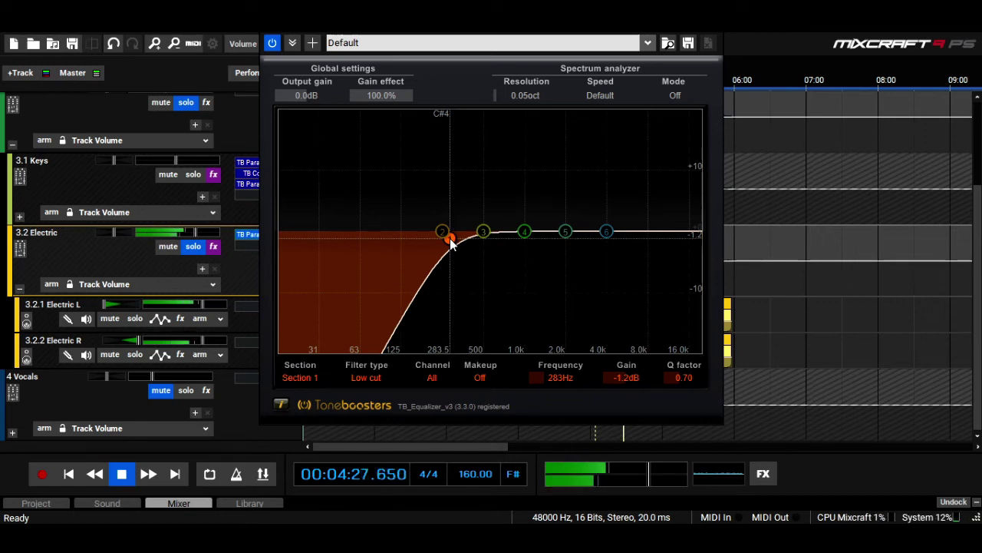
{"action": "left_click_drag", "start_coordinate": [482, 231], "coordinate": [481, 242]}
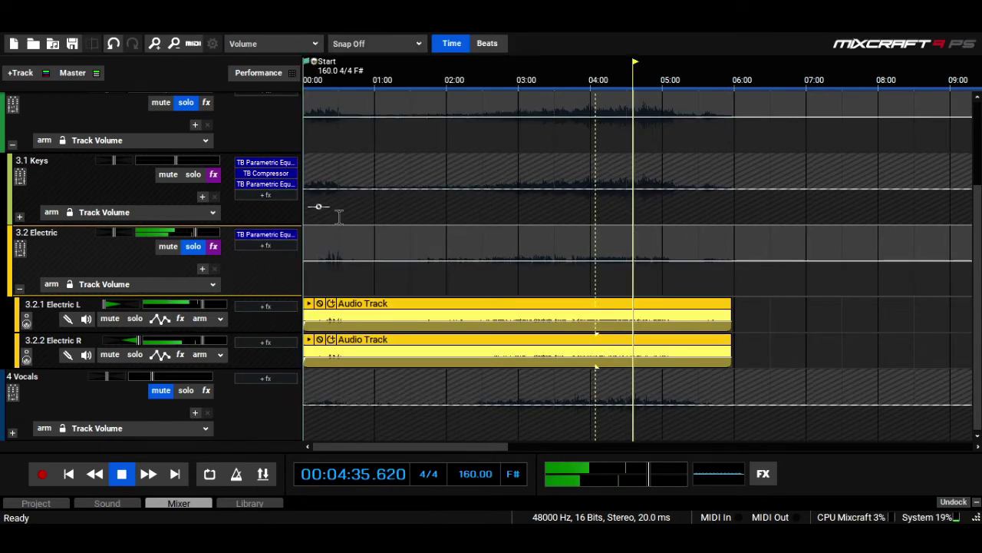
Step: Add a TB Compressor to the Electric submix from the recently used effects
{"action": "left_click", "coordinate": [271, 249]}
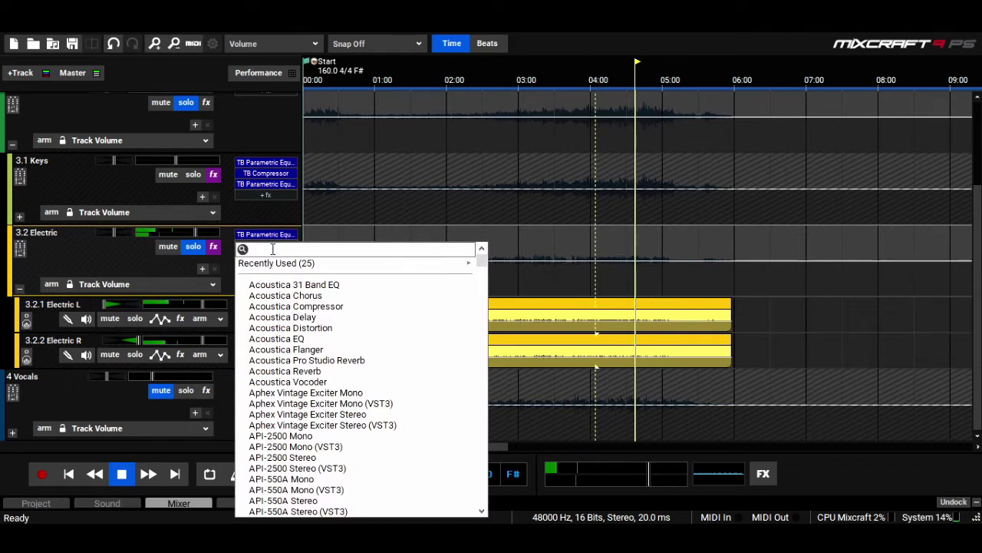
{"action": "mouse_move", "coordinate": [301, 261]}
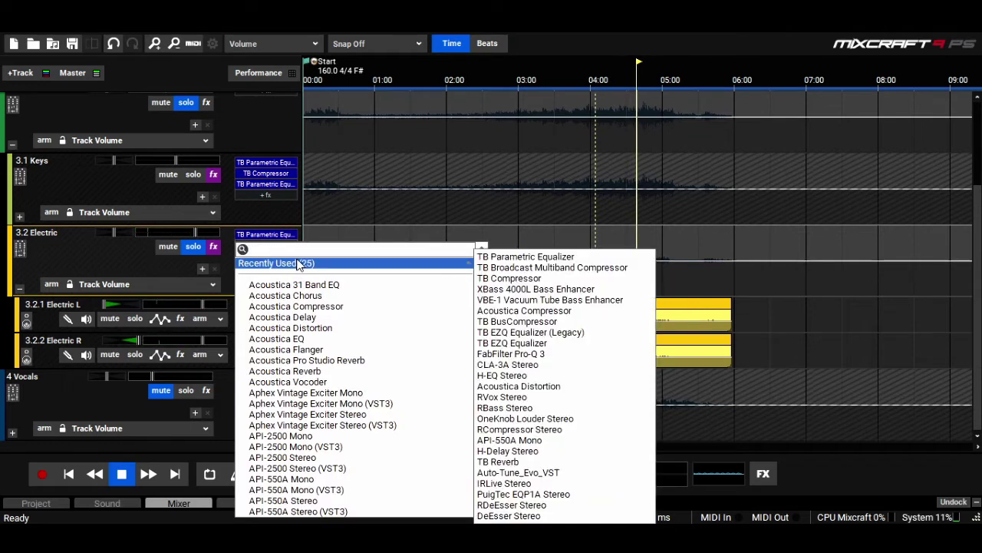
{"action": "left_click", "coordinate": [509, 279]}
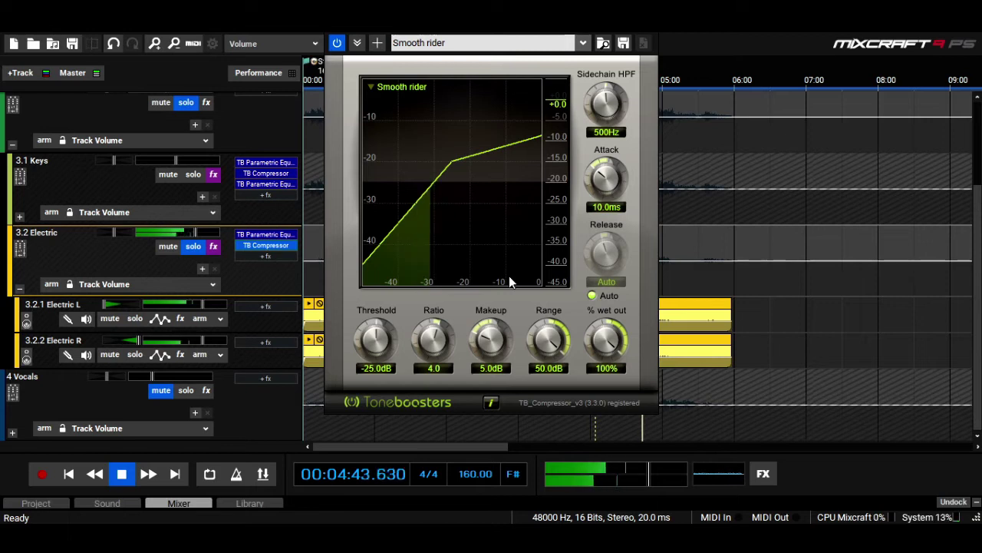
Step: Set the Electric compressor's threshold to -35.1 dB and its attack to 4.2 ms during playback
{"action": "key", "text": "space"}
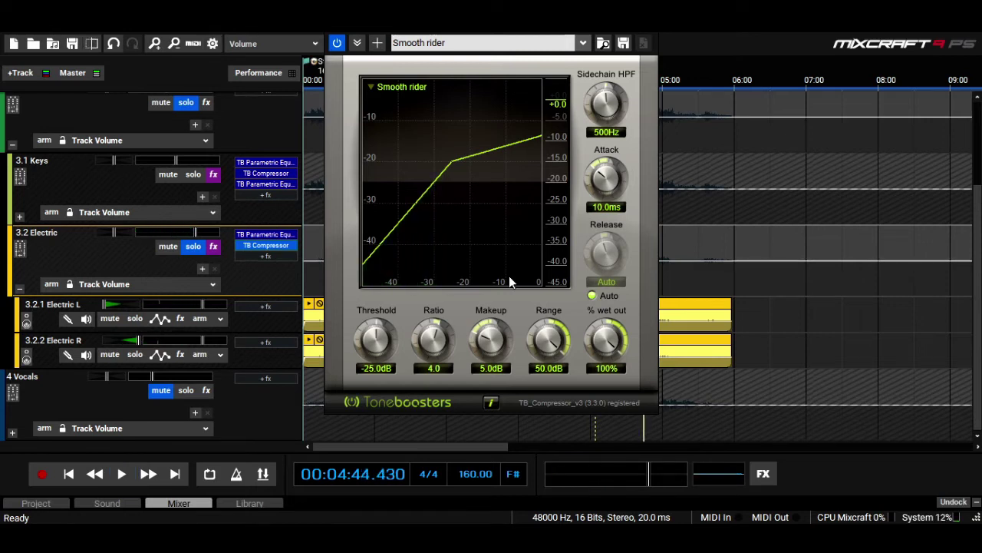
{"action": "key", "text": "space"}
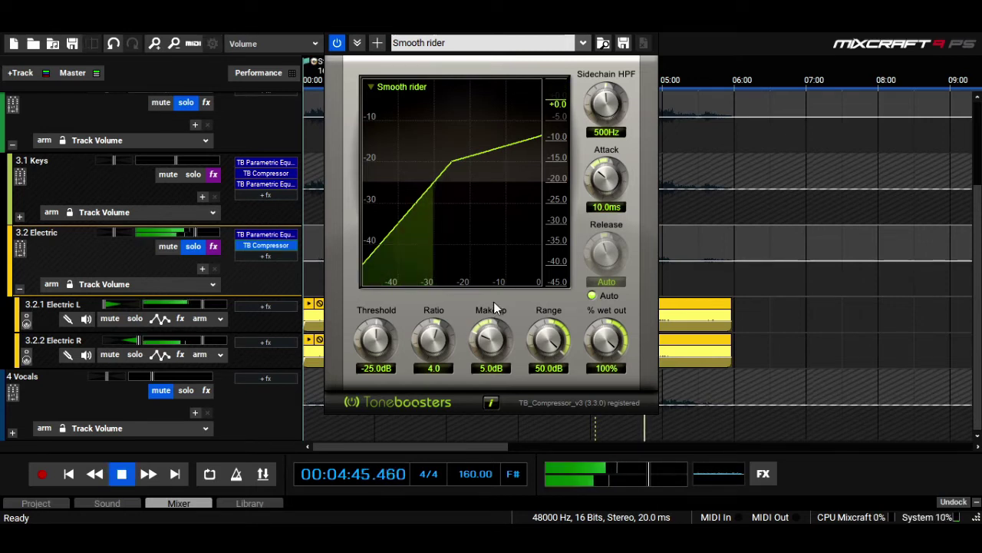
{"action": "left_click_drag", "start_coordinate": [376, 338], "coordinate": [367, 382]}
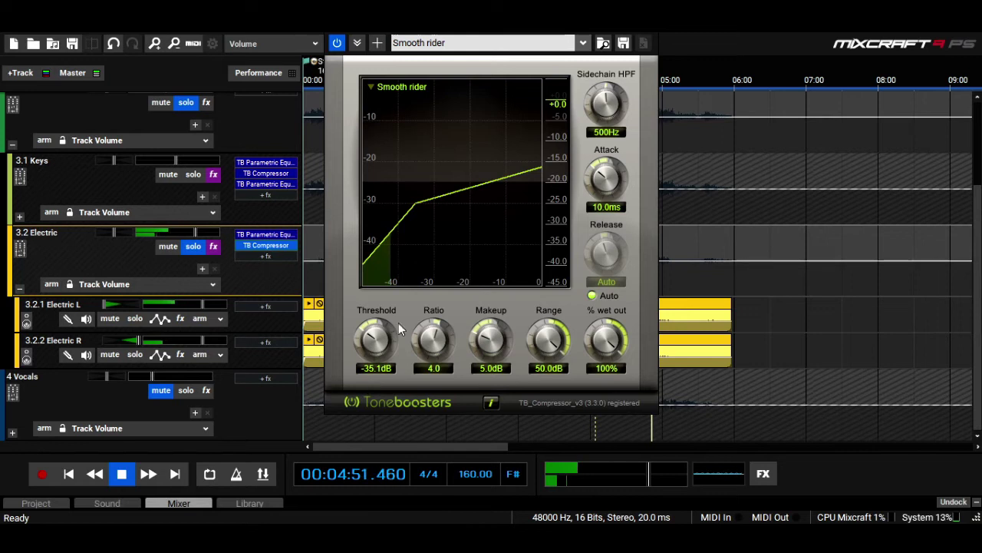
{"action": "left_click_drag", "start_coordinate": [616, 188], "coordinate": [601, 204]}
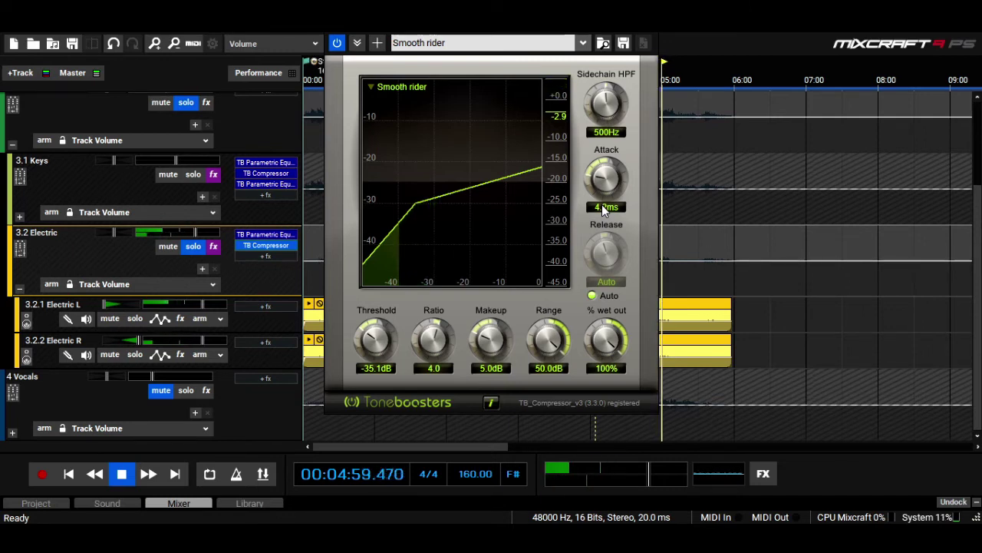
Step: Compare the Electric submix with and without compression from several playback positions, leave the compressor bypassed, and close its window
{"action": "left_click", "coordinate": [337, 43]}
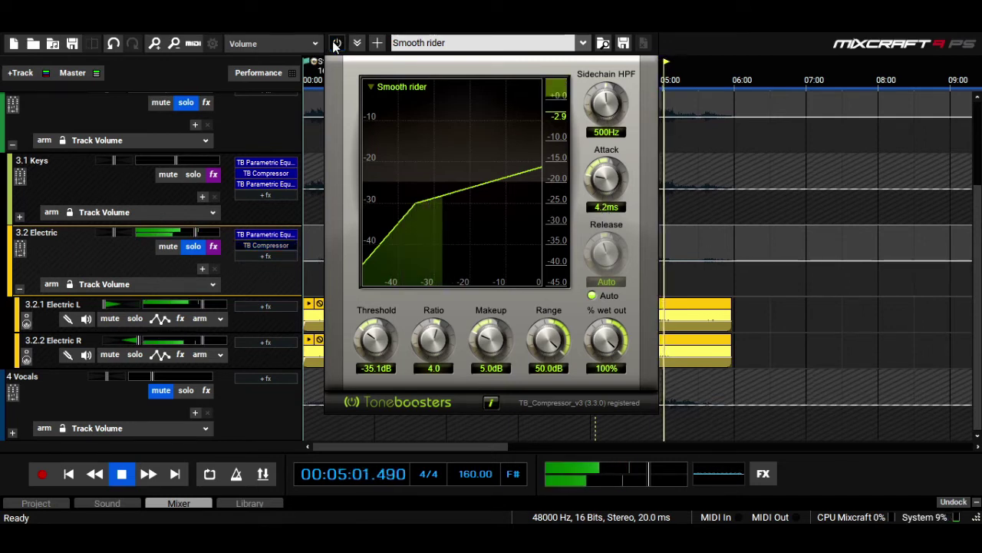
{"action": "left_click_drag", "start_coordinate": [428, 30], "coordinate": [346, 35]}
{"action": "left_click", "coordinate": [661, 80]}
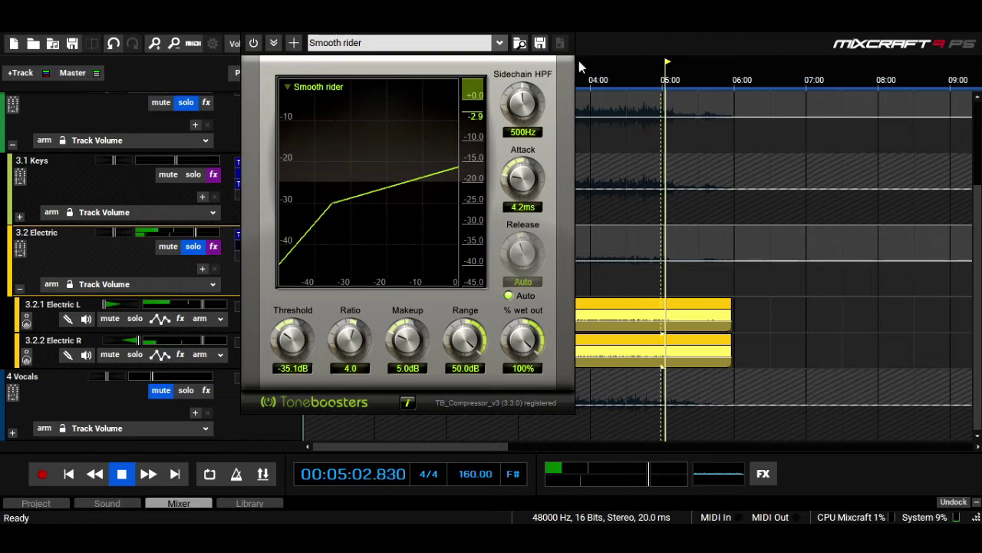
{"action": "left_click", "coordinate": [644, 107]}
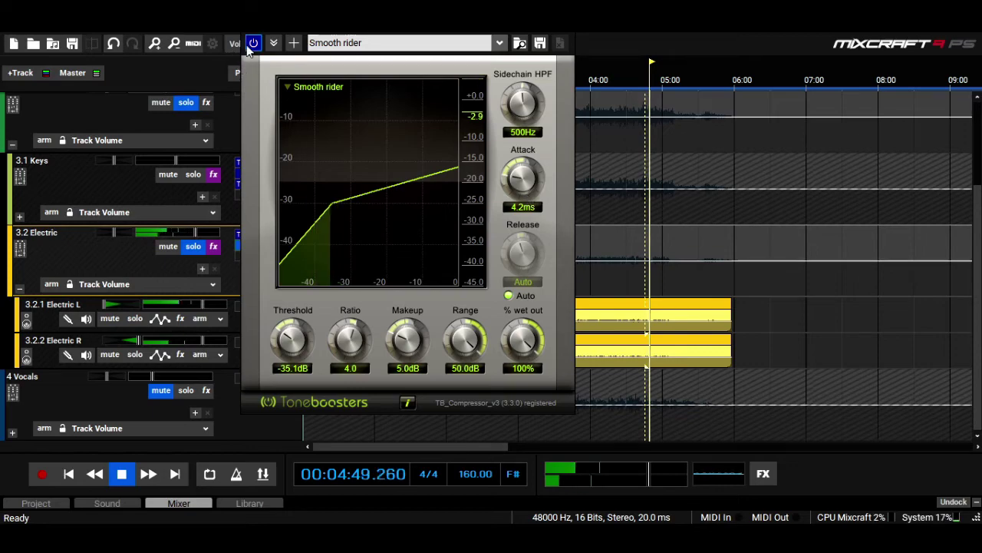
{"action": "left_click", "coordinate": [614, 78]}
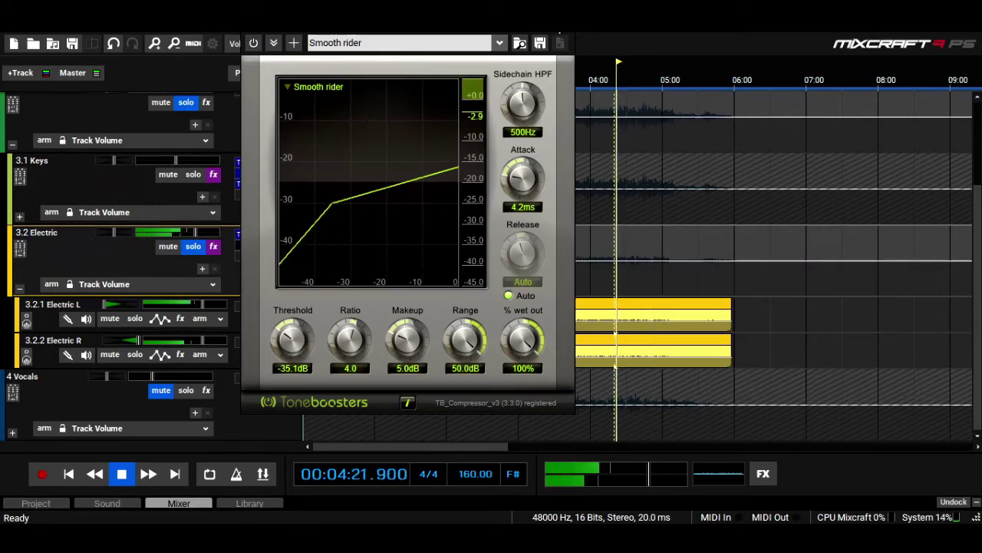
{"action": "left_click", "coordinate": [257, 265]}
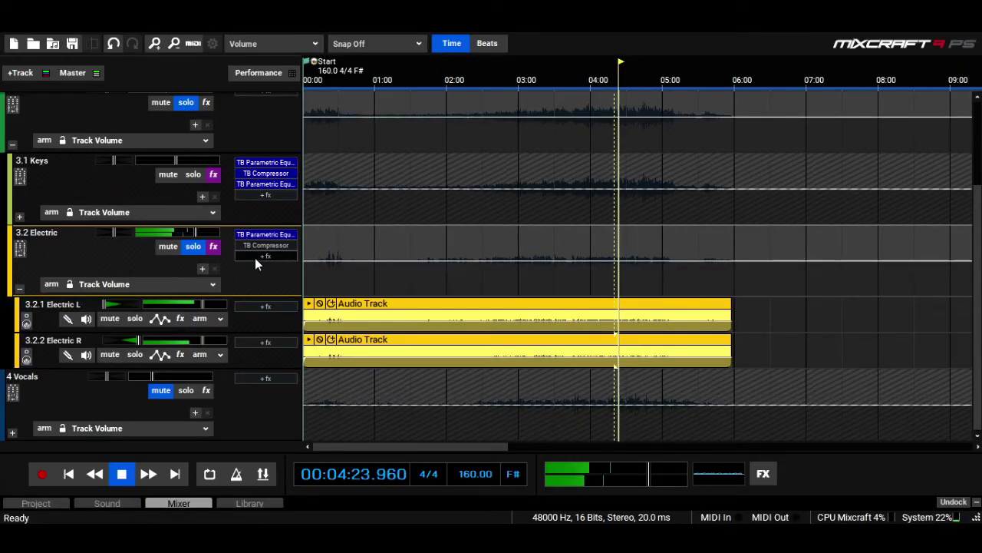
Step: Stop playback, collapse the Electric submix, and solo the whole Instrumentals group instead of Electric alone
{"action": "key", "text": "space"}
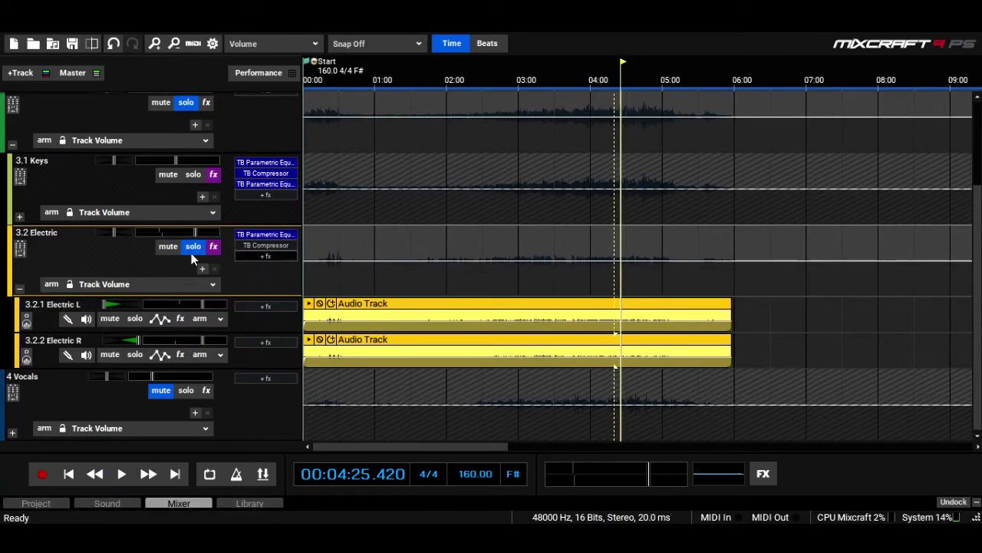
{"action": "left_click", "coordinate": [19, 288]}
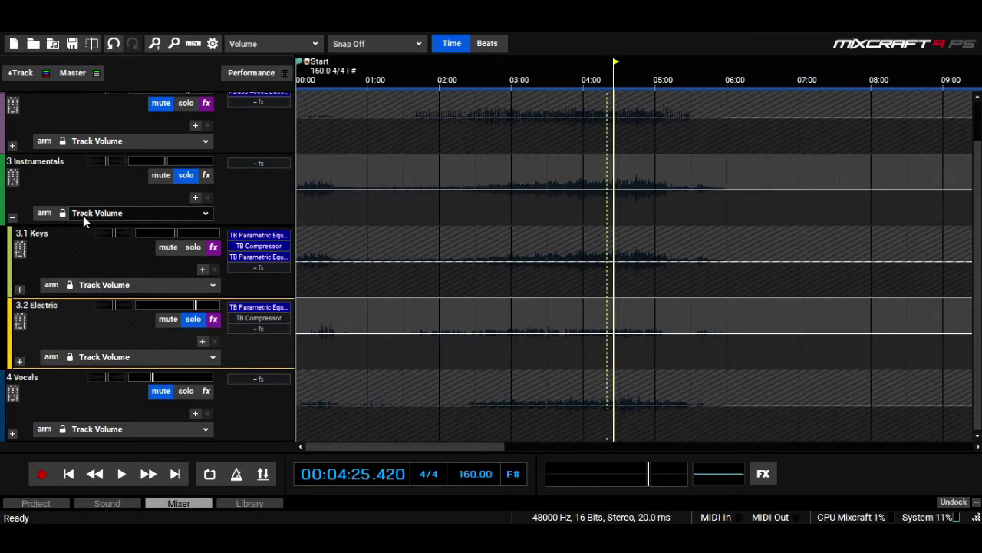
{"action": "left_click", "coordinate": [195, 320]}
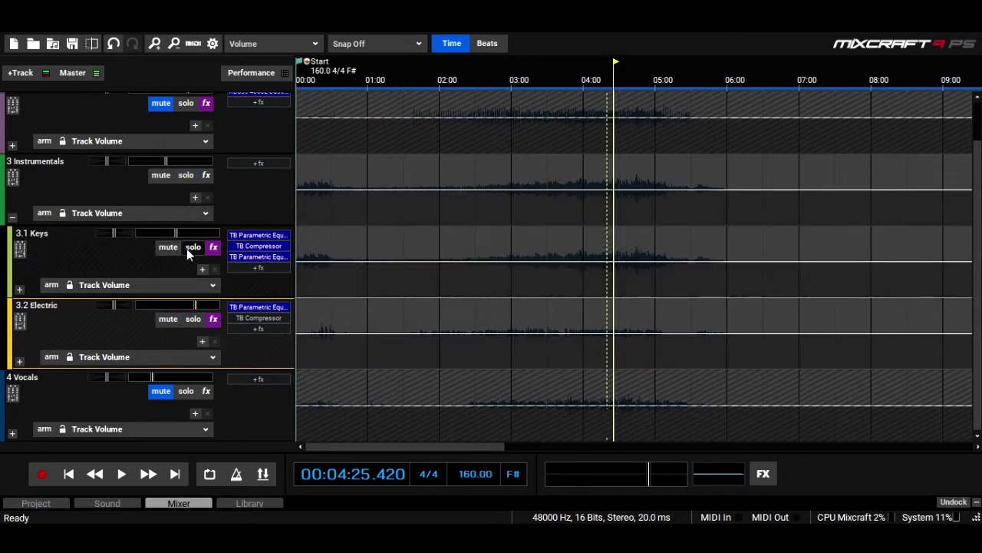
{"action": "left_click", "coordinate": [186, 175]}
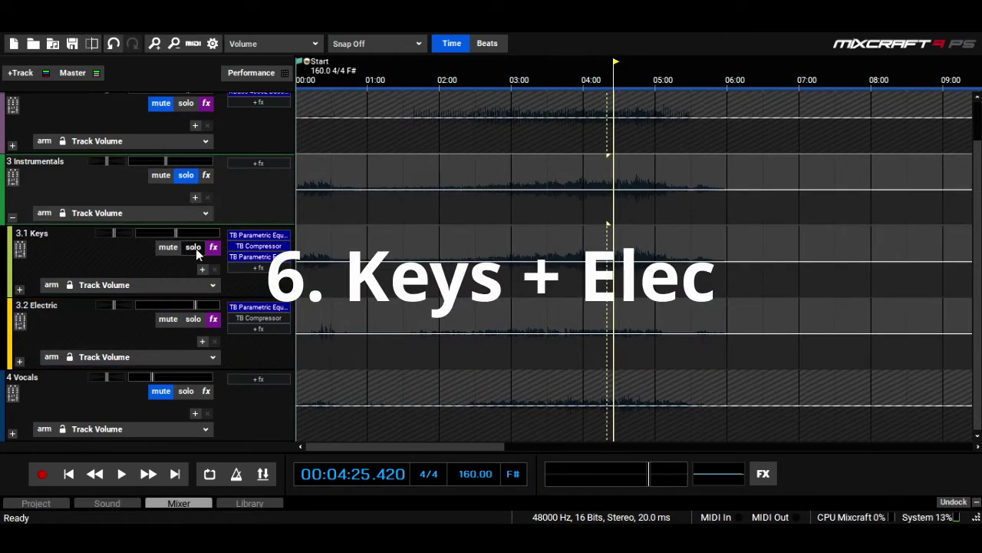
Step: Balance the two submixes during playback by raising Keys to -4.5 dB and lowering the Electric volume, and stop playback
{"action": "key", "text": "space"}
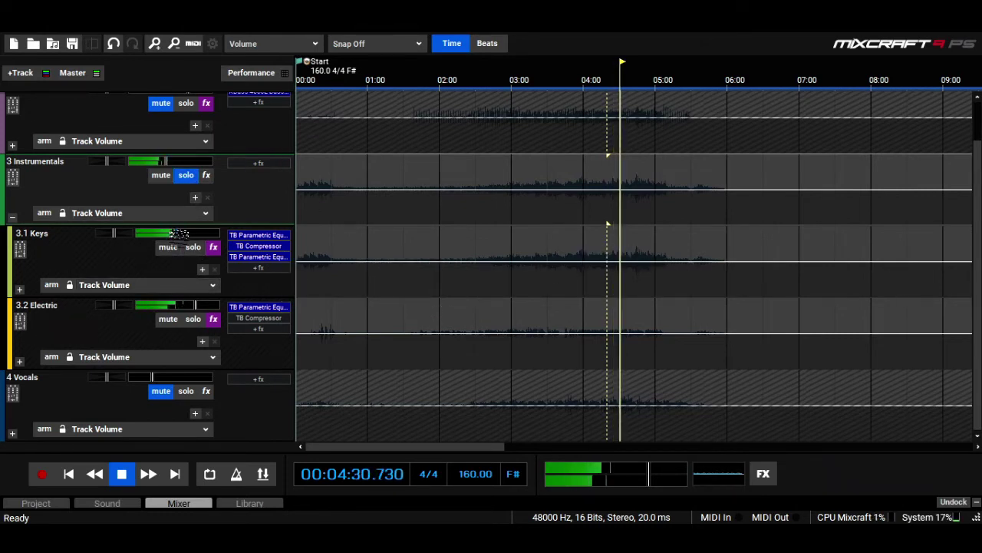
{"action": "mouse_move", "coordinate": [184, 233]}
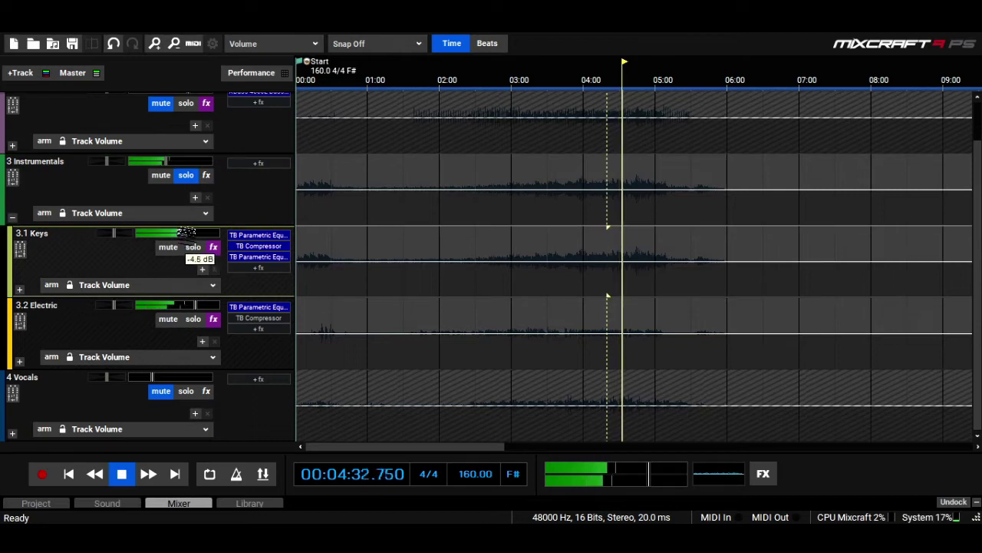
{"action": "left_click", "coordinate": [184, 303]}
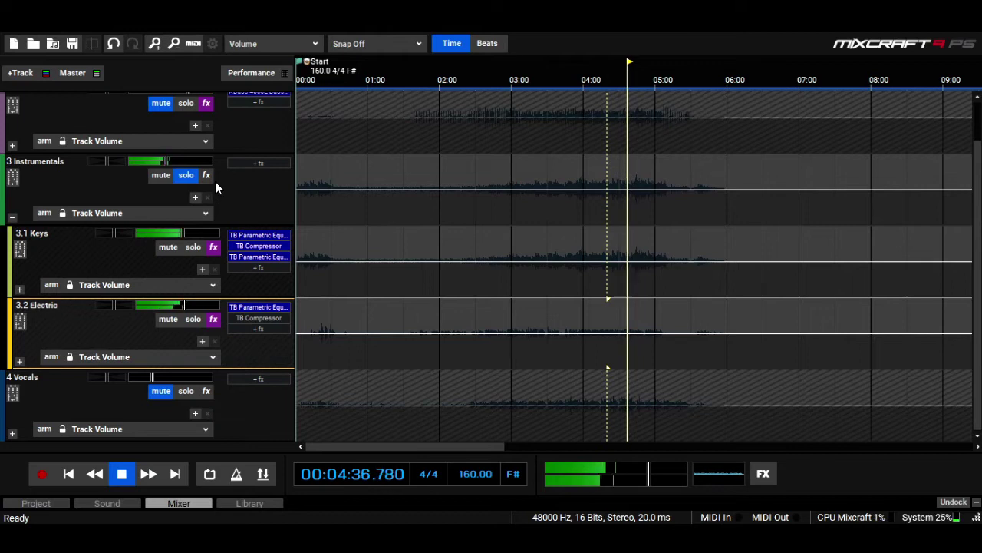
{"action": "key", "text": "space"}
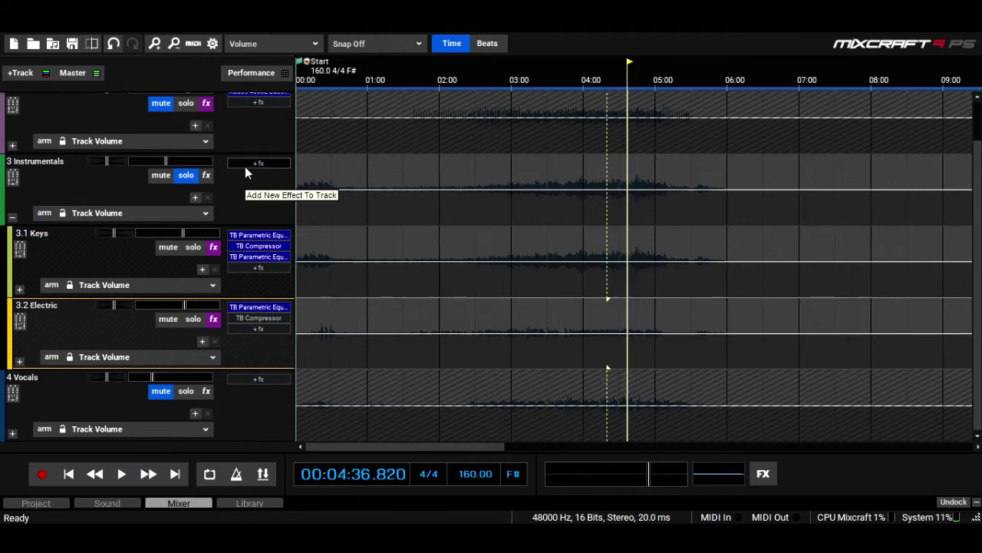
Step: Add the FAT+ effect to the Instrumentals submix and move its window clear of the timeline ruler
{"action": "left_click", "coordinate": [246, 164]}
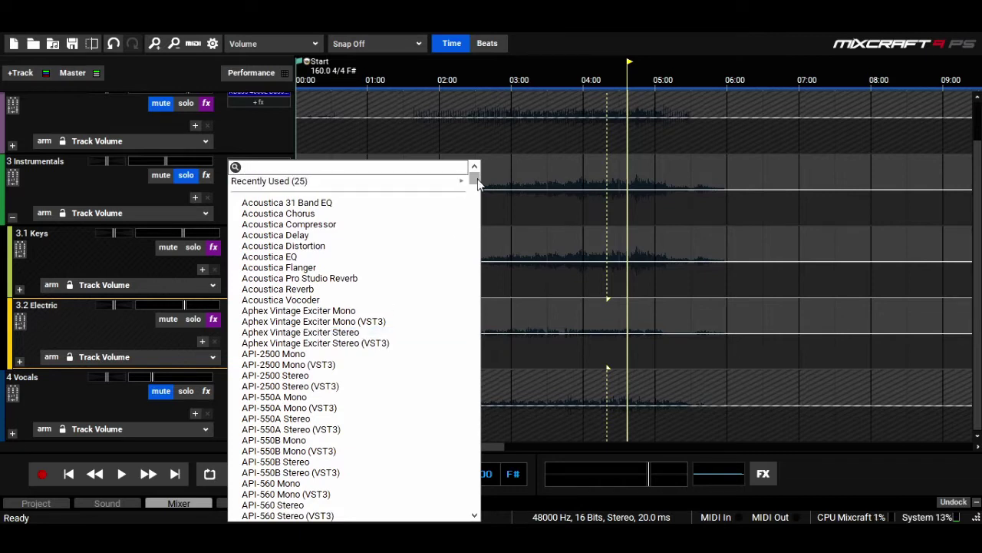
{"action": "left_click_drag", "start_coordinate": [477, 181], "coordinate": [477, 250]}
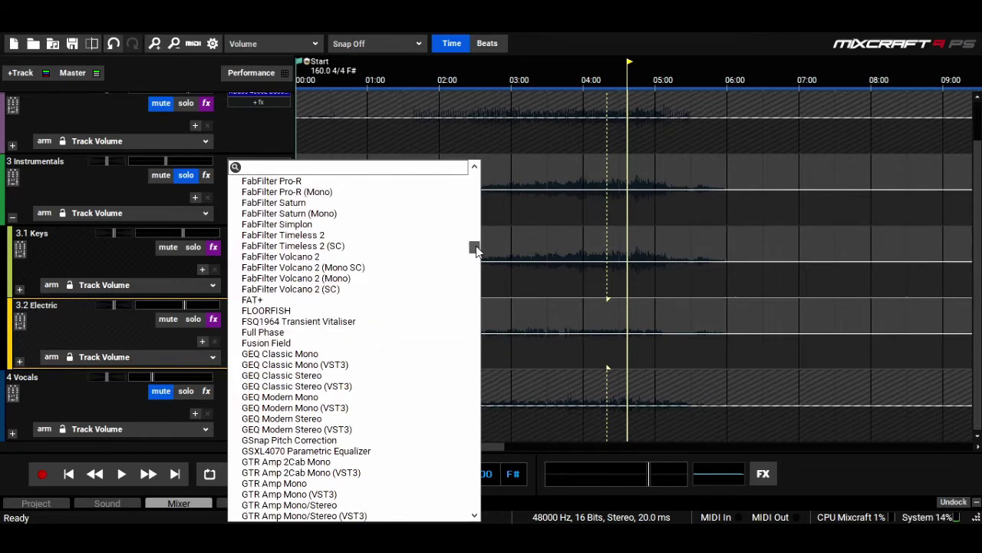
{"action": "left_click", "coordinate": [406, 300]}
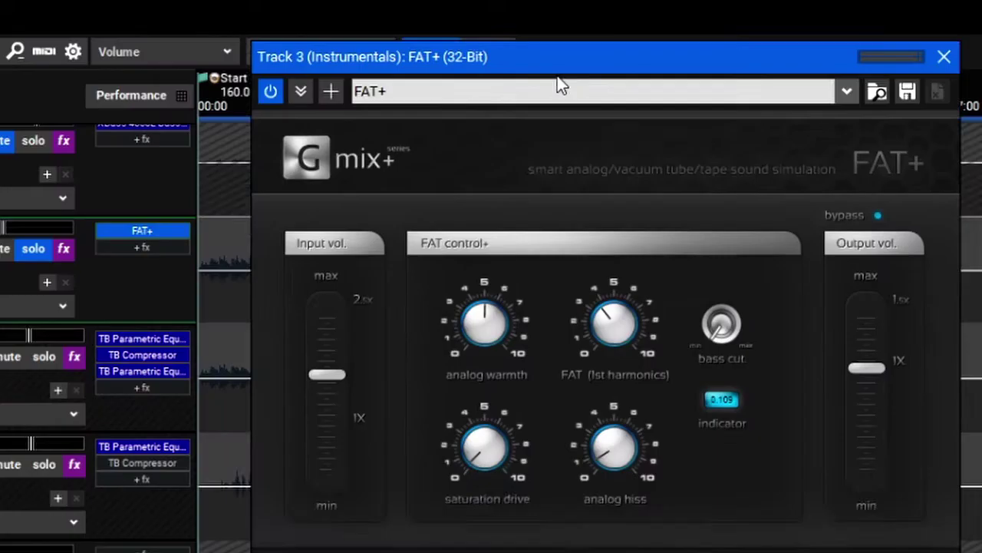
{"action": "left_click_drag", "start_coordinate": [536, 62], "coordinate": [530, 121]}
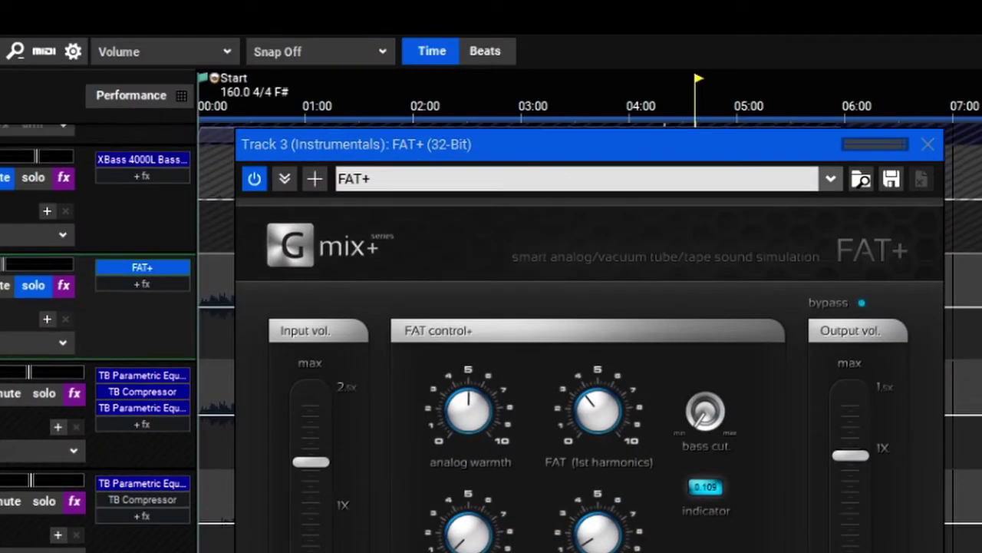
{"action": "scroll", "coordinate": [98, 338], "scroll_direction": "up", "scroll_amount": 1}
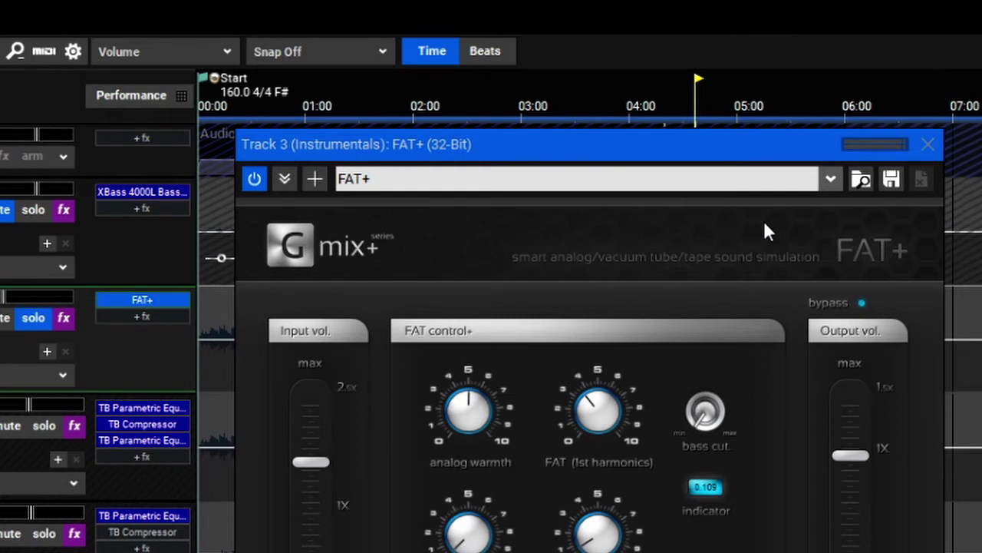
Step: During playback, set band 1 of the Keys submix's last equalizer to an Analog bell at 188 Hz with about -5.6 dB gain
{"action": "key", "text": "space"}
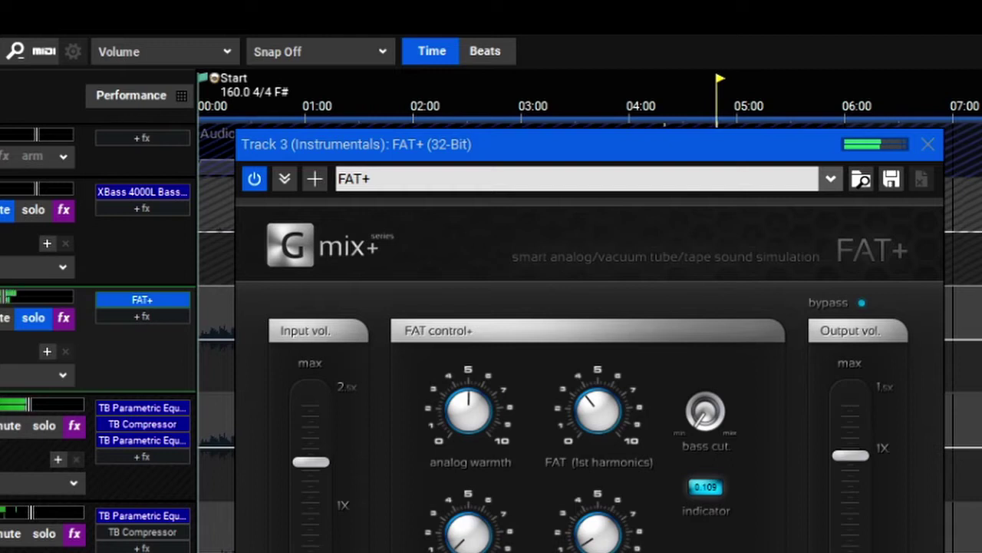
{"action": "left_click", "coordinate": [113, 439]}
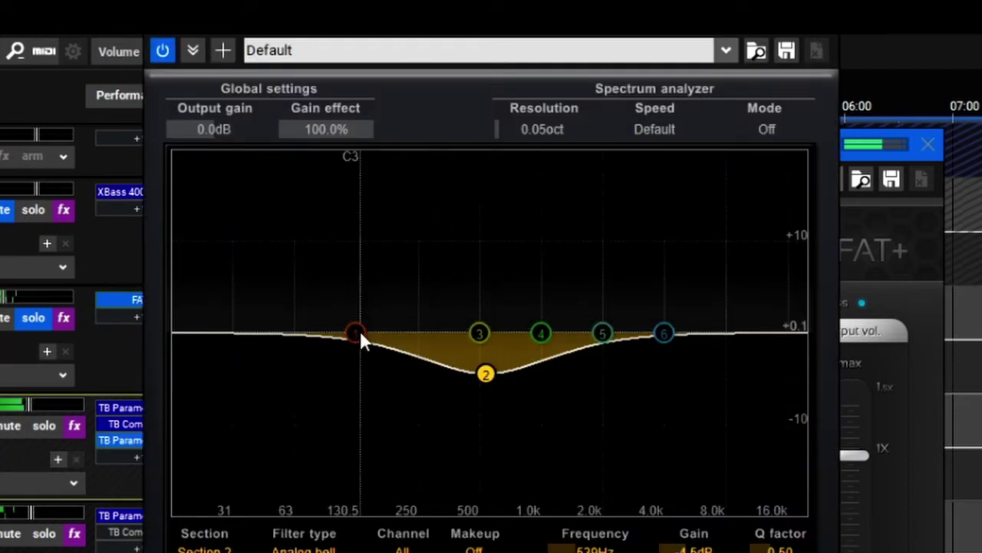
{"action": "left_click_drag", "start_coordinate": [358, 332], "coordinate": [371, 357]}
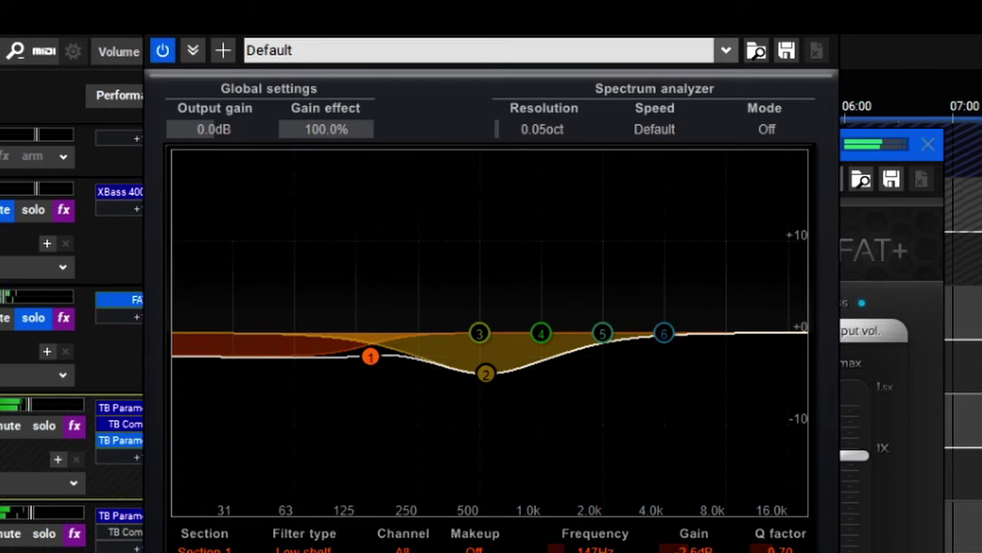
{"action": "left_click", "coordinate": [304, 549]}
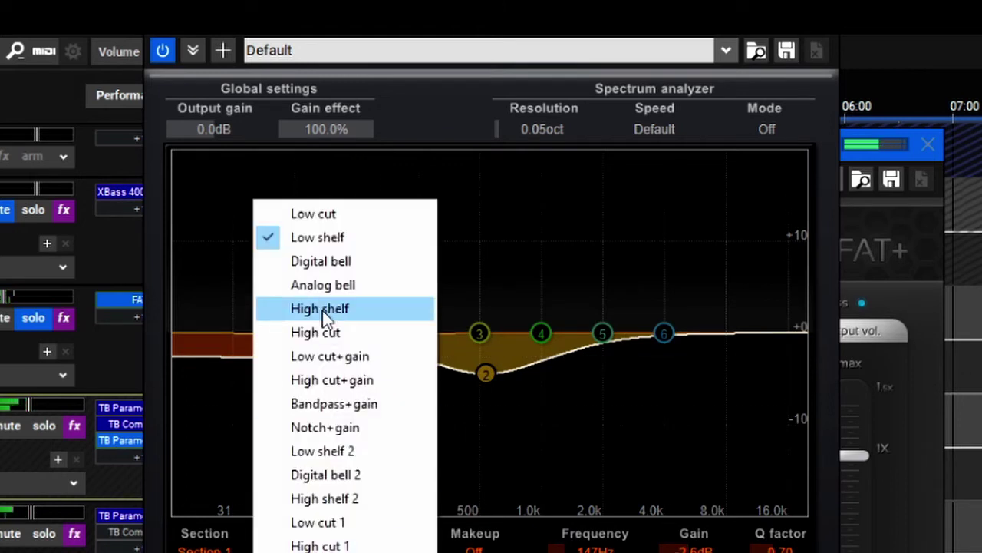
{"action": "left_click", "coordinate": [335, 284]}
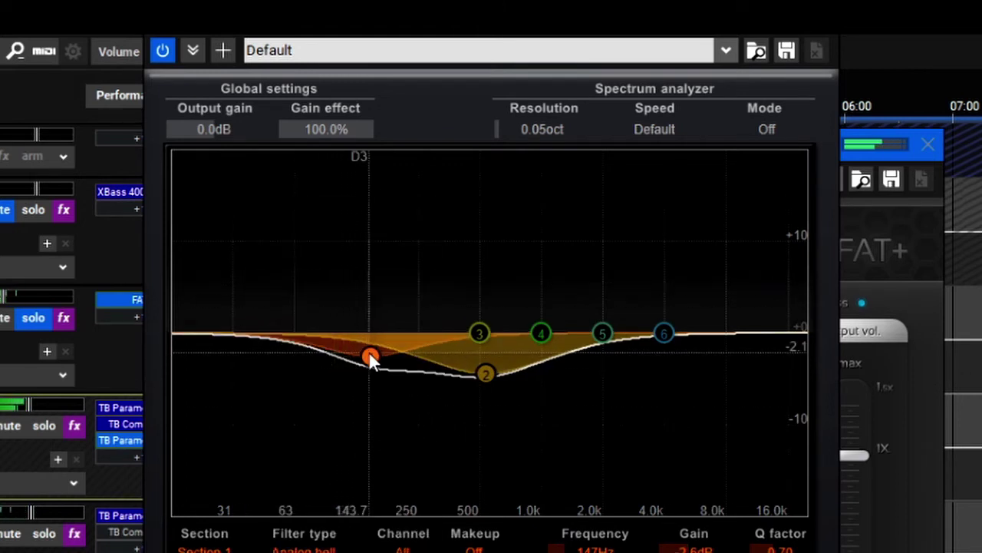
{"action": "left_click_drag", "start_coordinate": [371, 357], "coordinate": [393, 383]}
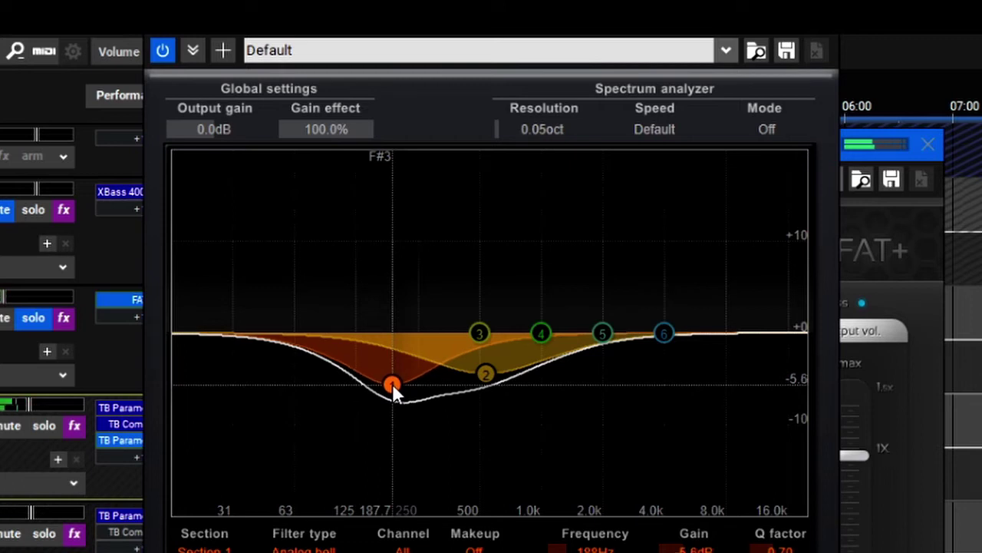
{"action": "left_click_drag", "start_coordinate": [392, 383], "coordinate": [392, 382]}
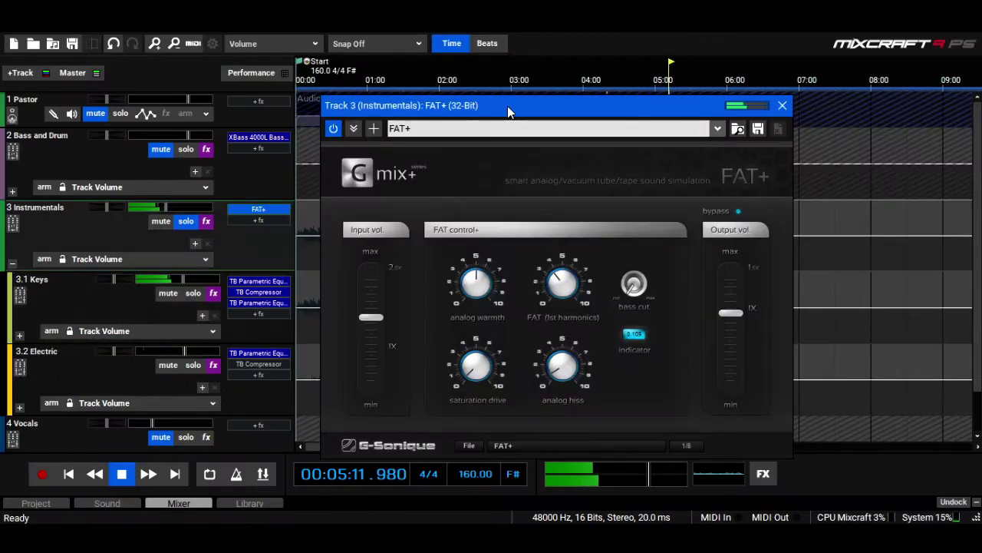
Step: Restart playback just after the 4-minute mark, raise the Keys submix volume slightly, and lower the Electric submix volume slightly
{"action": "left_click_drag", "start_coordinate": [515, 144], "coordinate": [515, 295]}
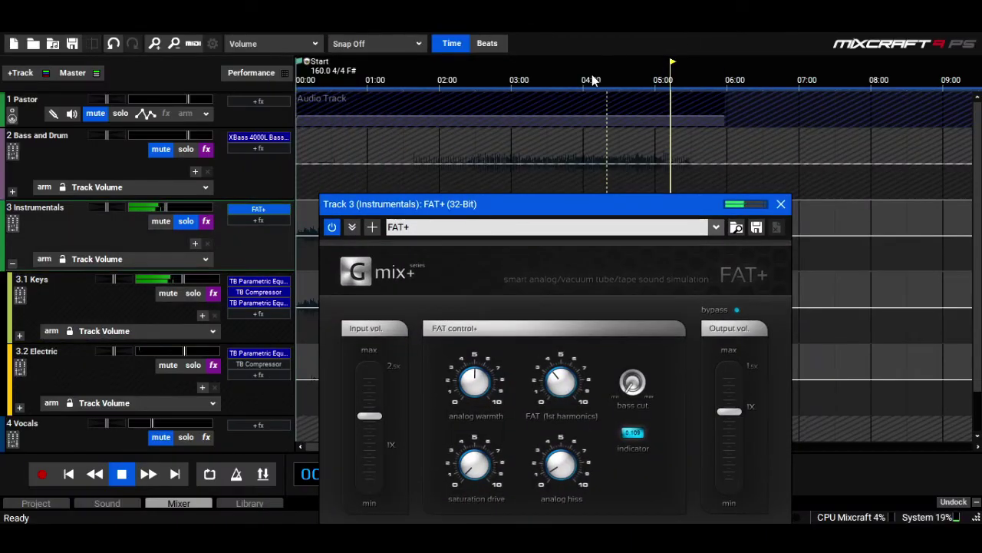
{"action": "left_click", "coordinate": [592, 77]}
{"action": "left_click_drag", "start_coordinate": [554, 210], "coordinate": [549, 102]}
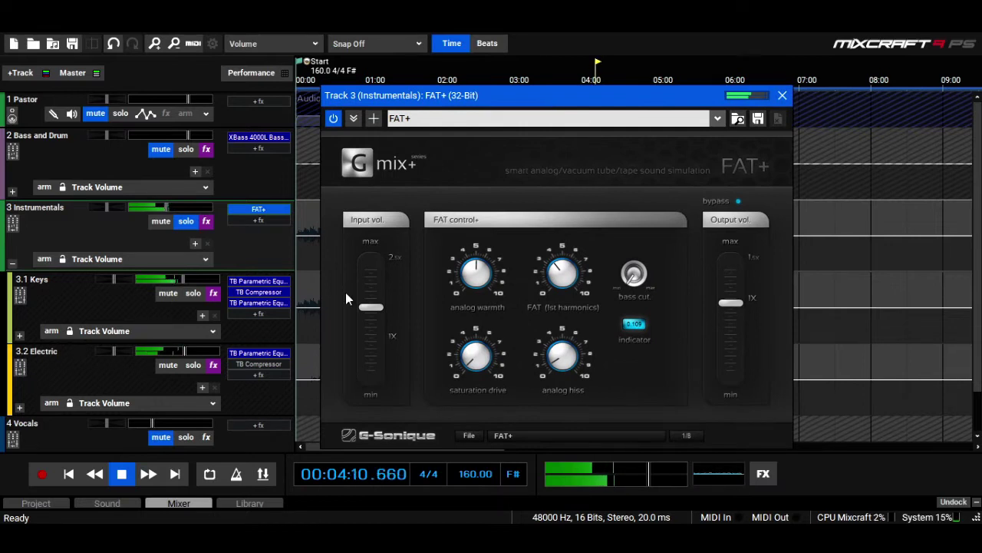
{"action": "left_click", "coordinate": [185, 277]}
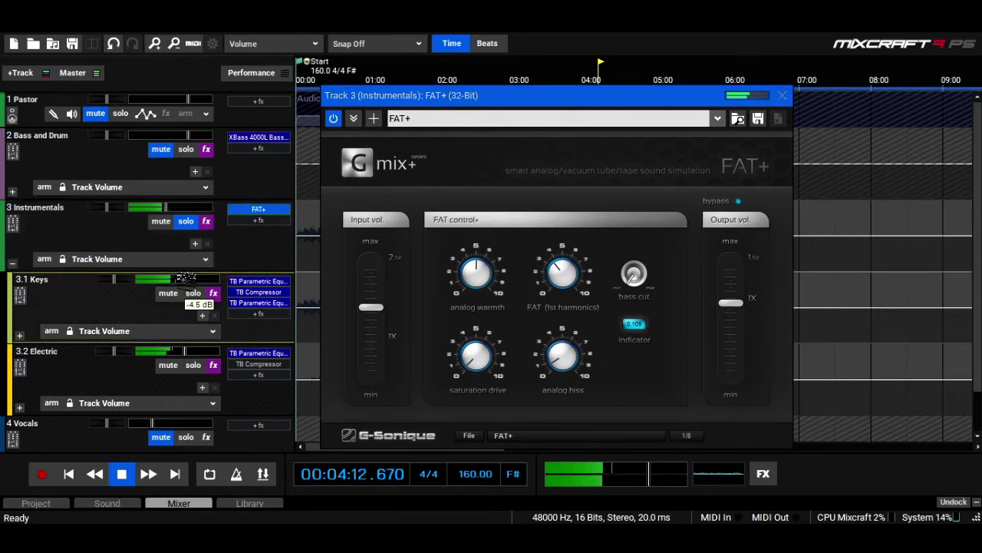
{"action": "left_click_drag", "start_coordinate": [186, 277], "coordinate": [193, 280]}
{"action": "left_click", "coordinate": [188, 350]}
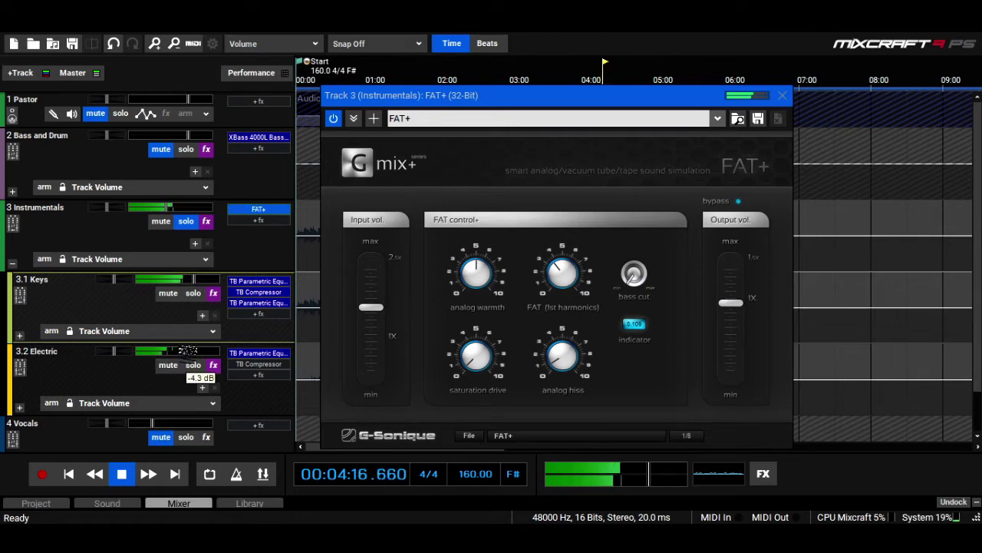
{"action": "left_click_drag", "start_coordinate": [188, 351], "coordinate": [186, 352]}
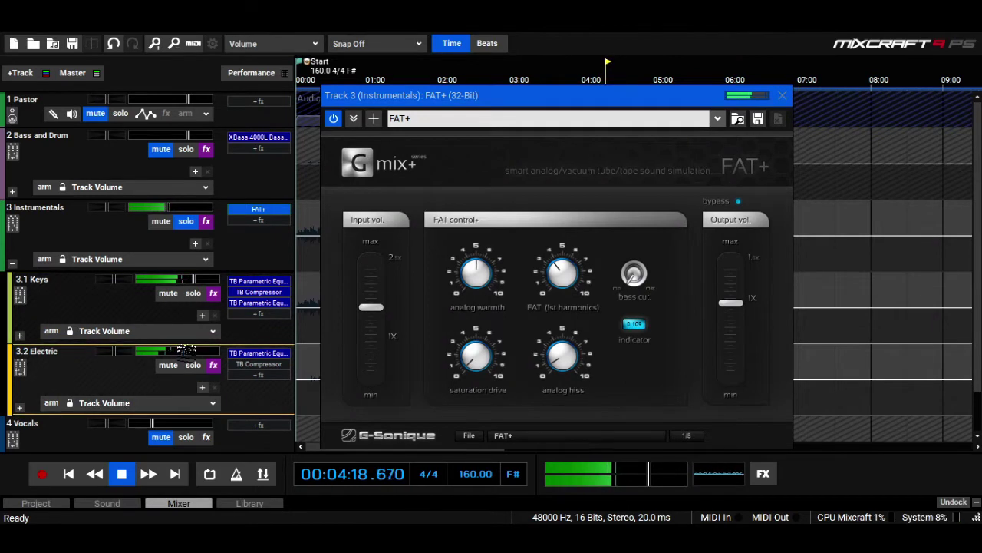
Step: Compare the Instrumentals submix with FAT+ off and on during playback, stop playback, and close the effect window
{"action": "left_click", "coordinate": [334, 119]}
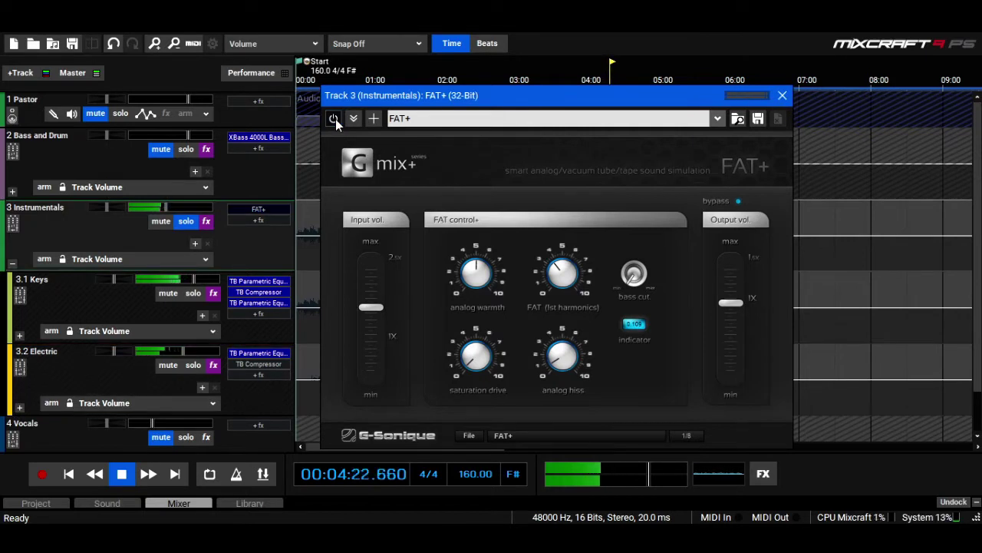
{"action": "left_click", "coordinate": [334, 119]}
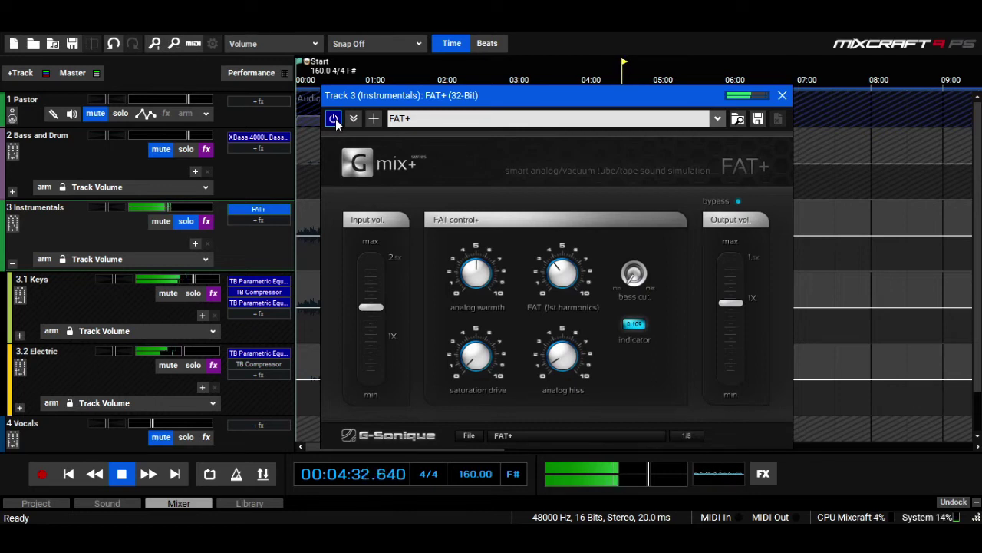
{"action": "key", "text": "space"}
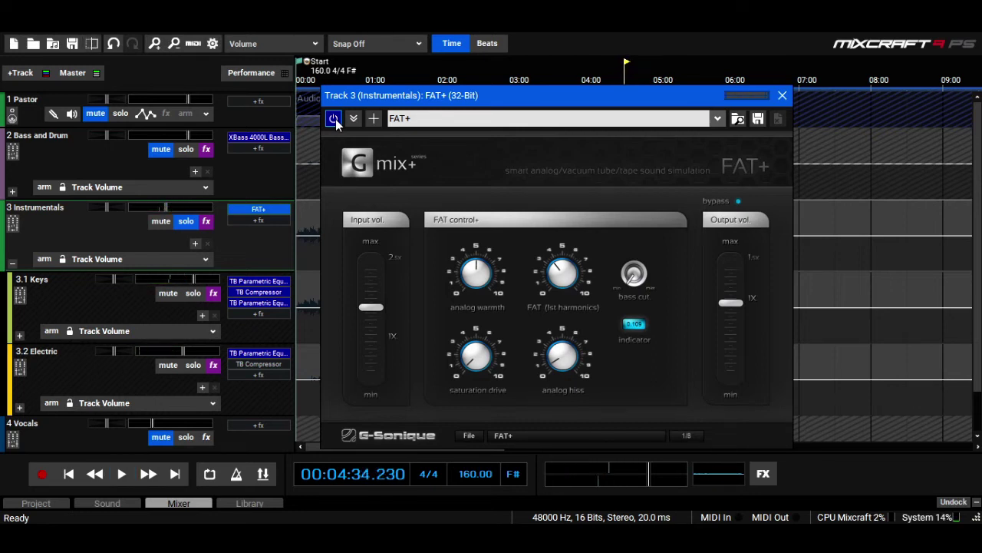
{"action": "left_click", "coordinate": [782, 95]}
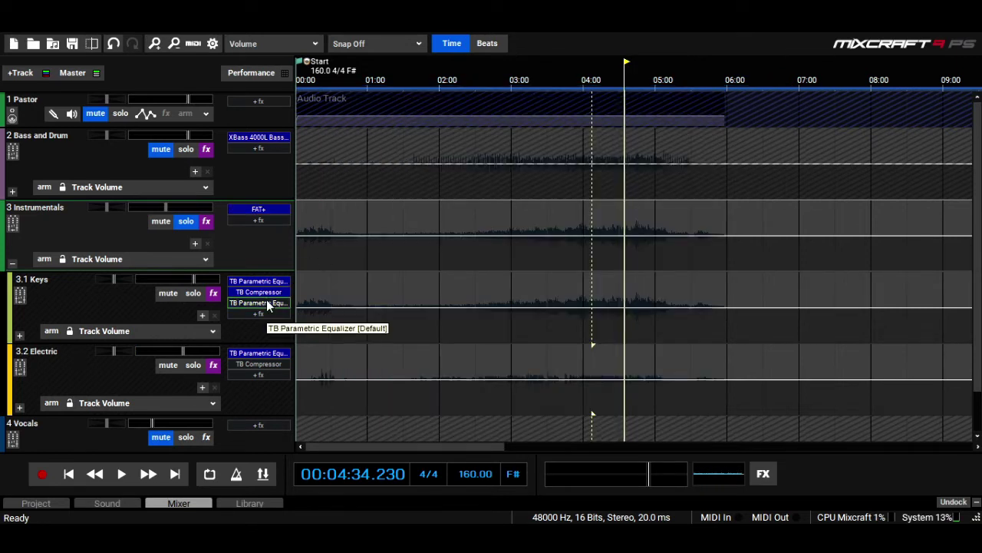
Step: Review the Keys submix's last parametric equalizer curve during playback, then close it and stop playback
{"action": "key", "text": "space"}
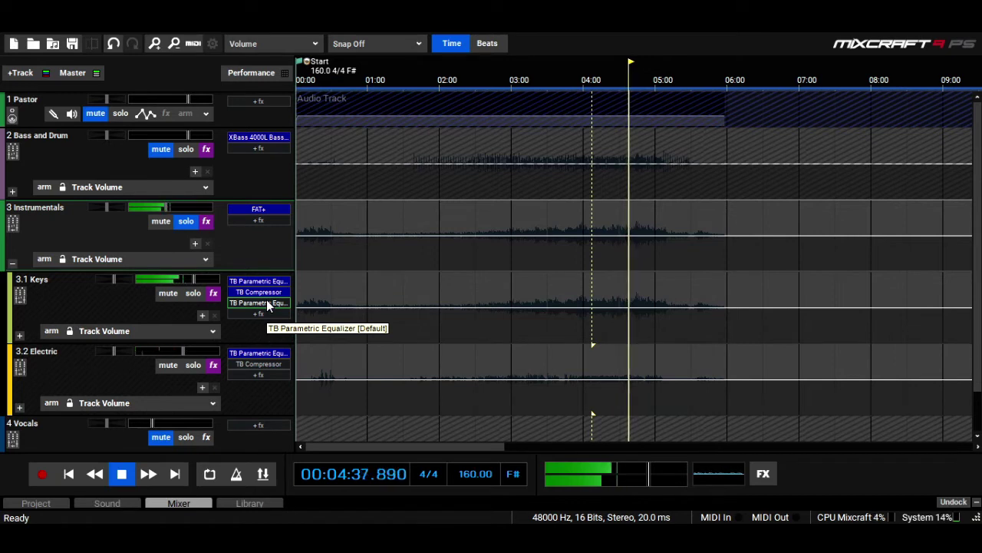
{"action": "left_click", "coordinate": [267, 304]}
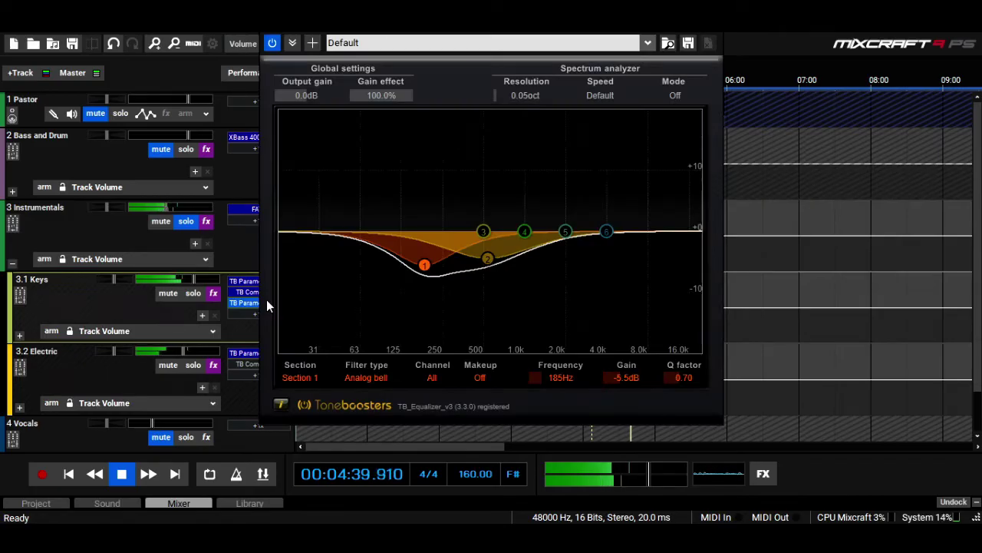
{"action": "left_click", "coordinate": [721, 35]}
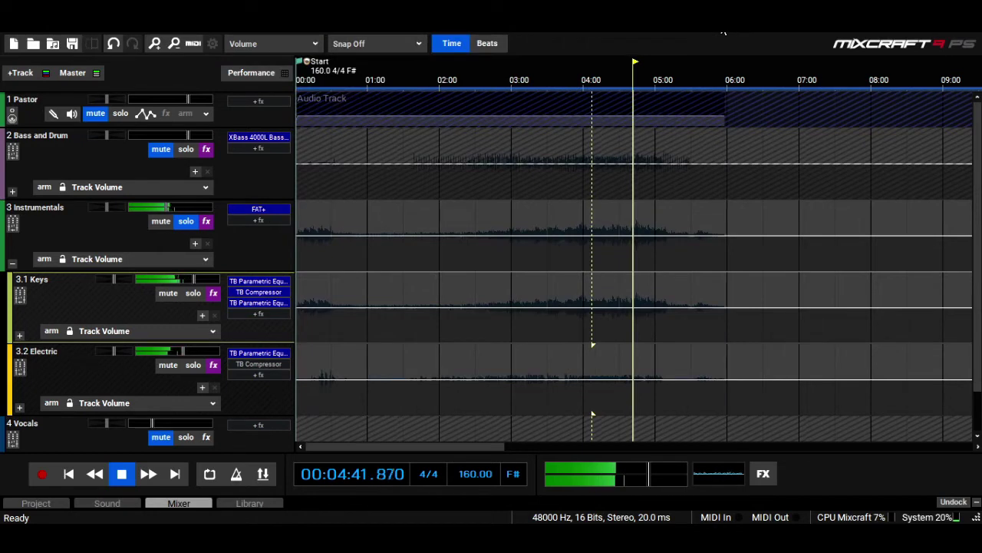
{"action": "key", "text": "space"}
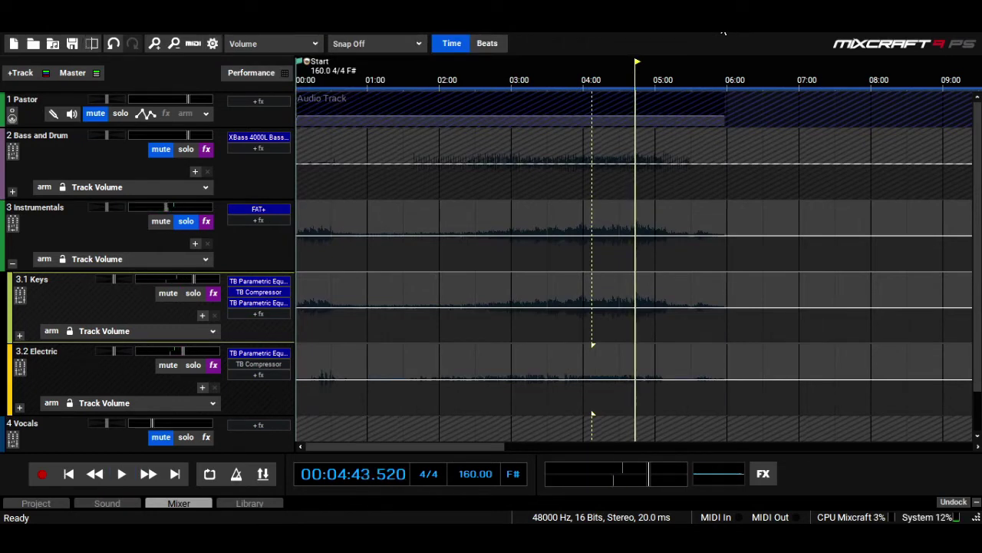
Step: Add TB BusCompressor to the Instrumentals submix, load its Ultra clean compression preset, and close the compressor window
{"action": "left_click", "coordinate": [259, 221]}
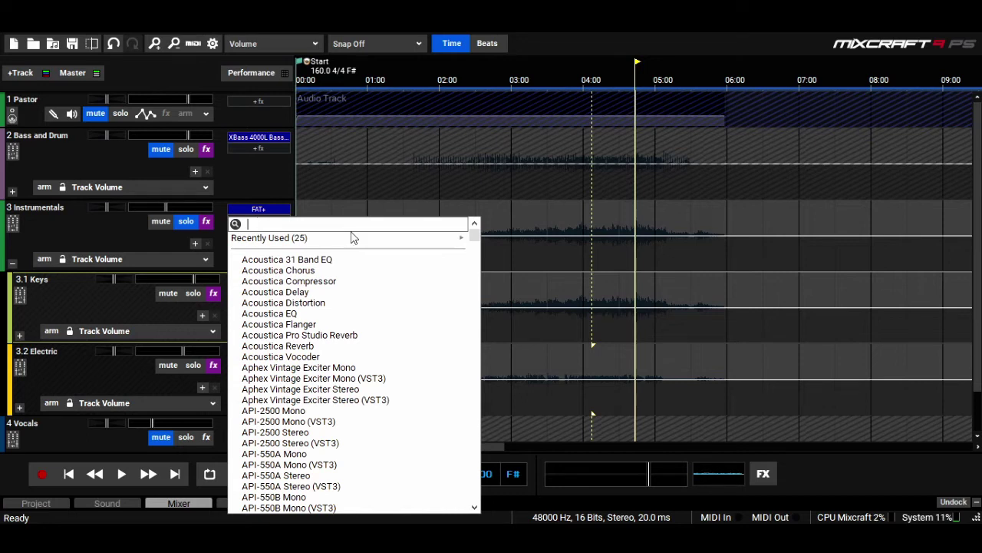
{"action": "left_click_drag", "start_coordinate": [475, 243], "coordinate": [475, 269]}
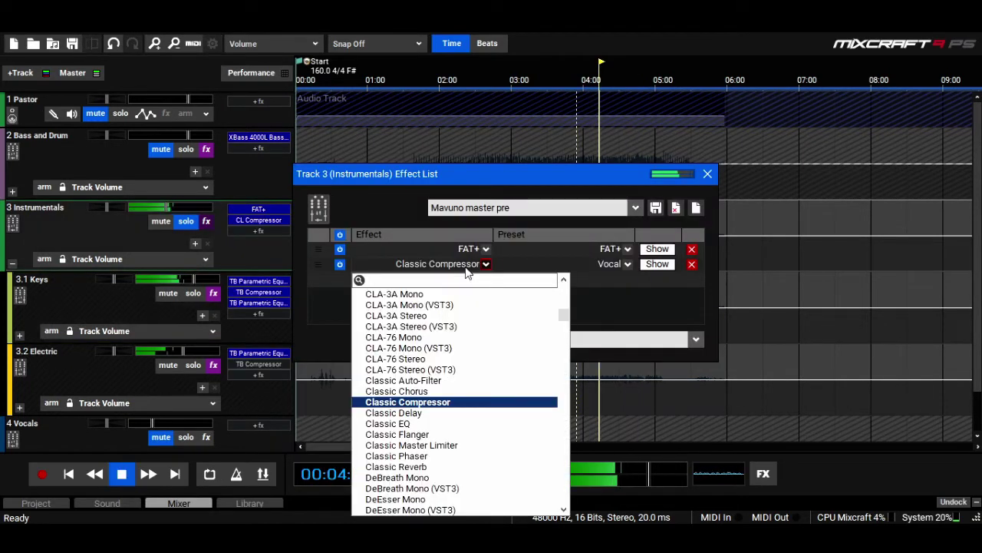
{"action": "type", "text": "tb bu"}
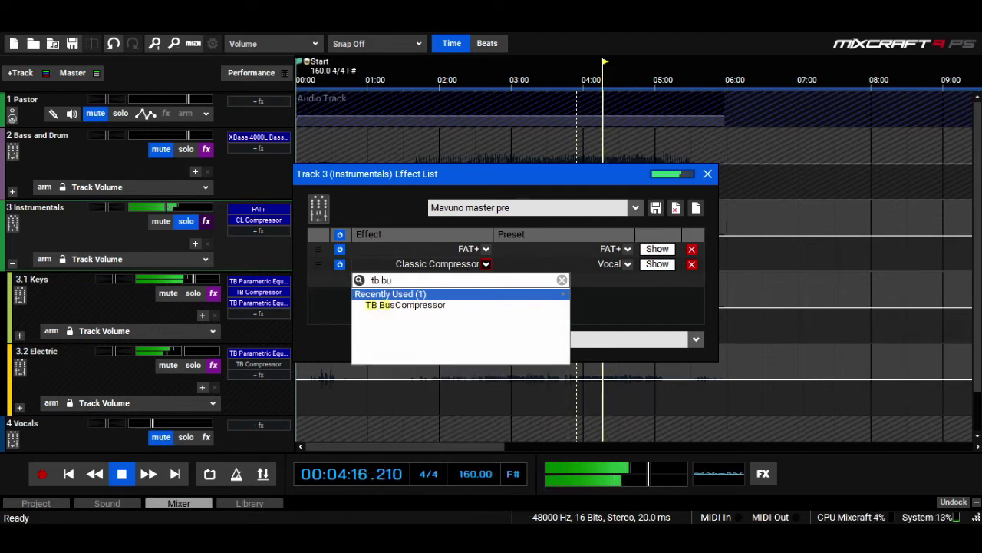
{"action": "key", "text": "Return"}
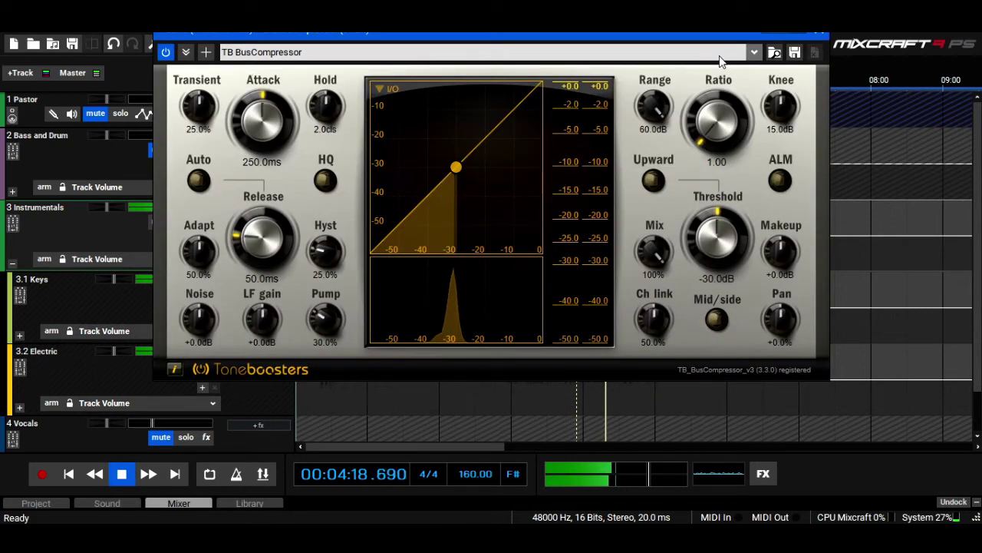
{"action": "left_click", "coordinate": [750, 55]}
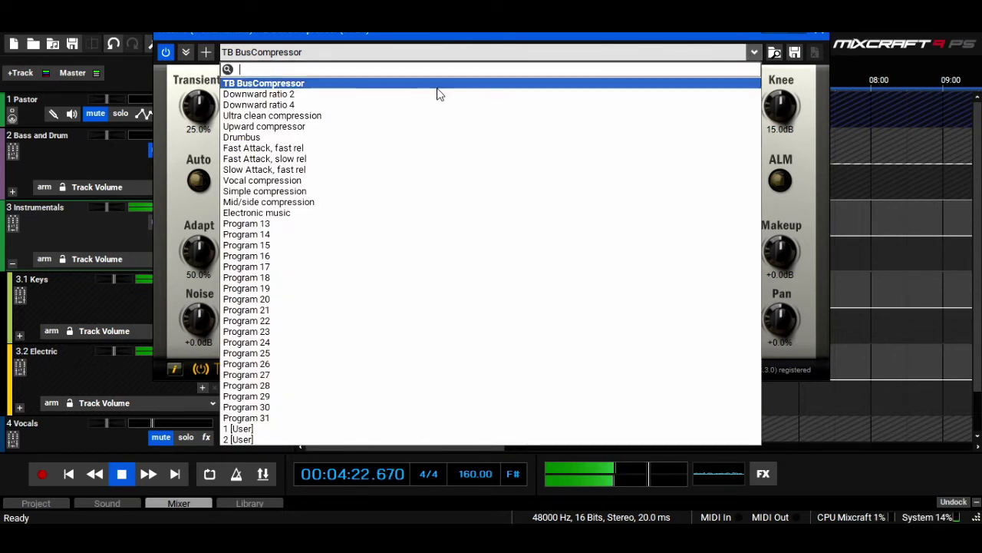
{"action": "left_click", "coordinate": [391, 116]}
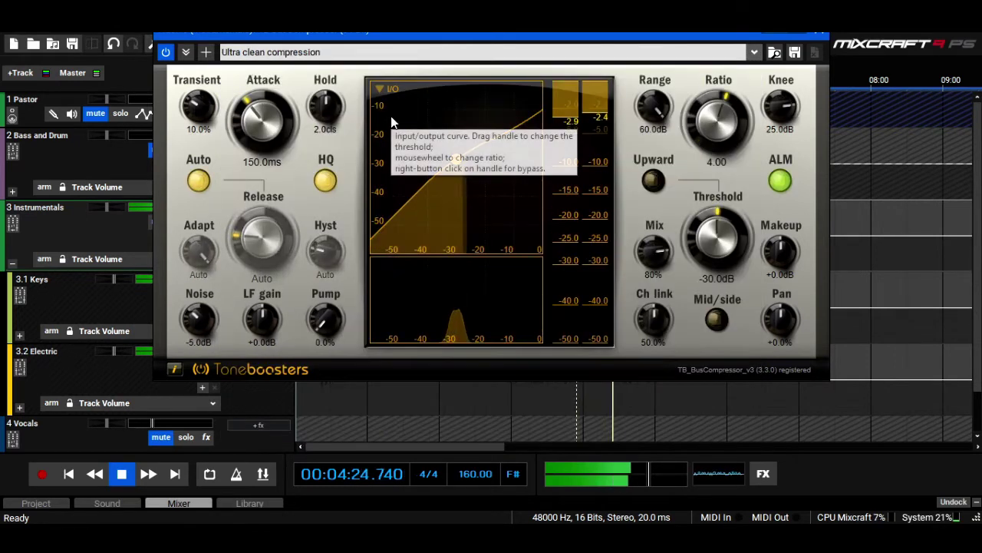
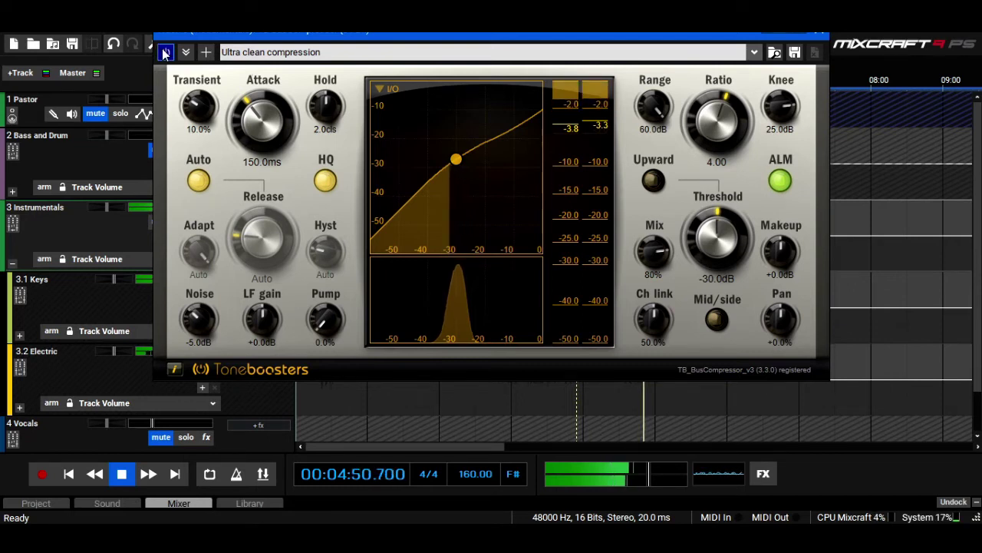
{"action": "left_click", "coordinate": [820, 39]}
Step: Close the Instrumentals effect list and listen to the group from the start and from about 3:31, stopping playback at the end
{"action": "left_click", "coordinate": [70, 474]}
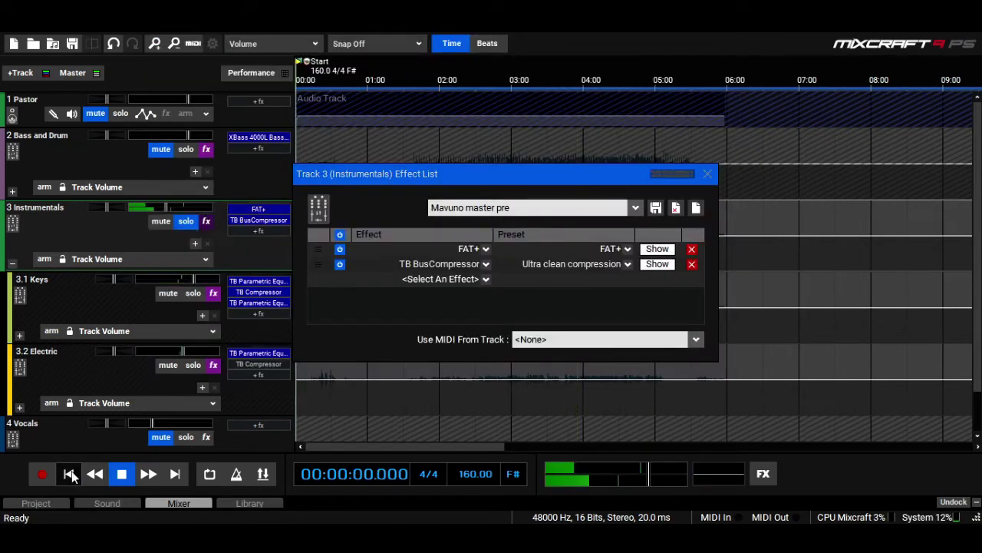
{"action": "left_click", "coordinate": [707, 173]}
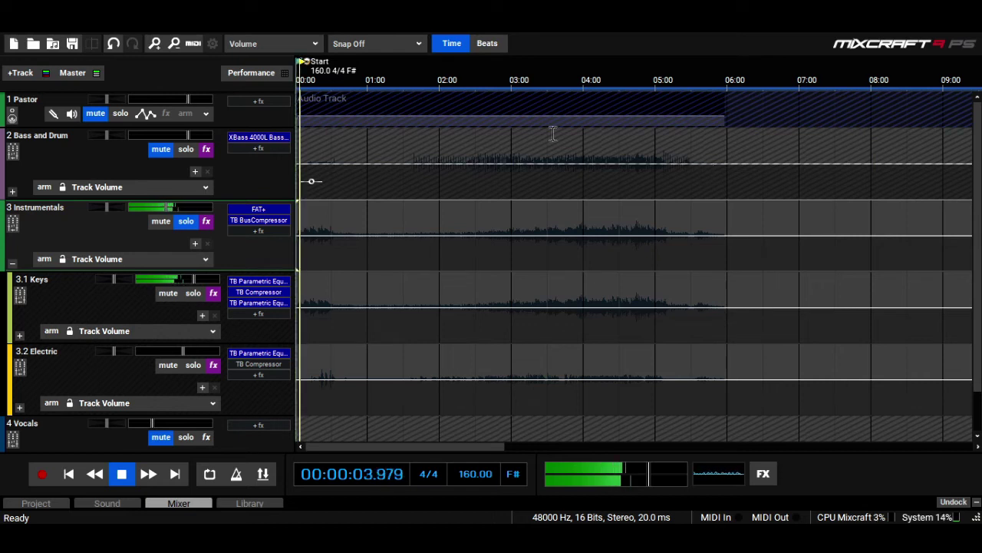
{"action": "key", "text": "space"}
{"action": "left_click", "coordinate": [550, 83]}
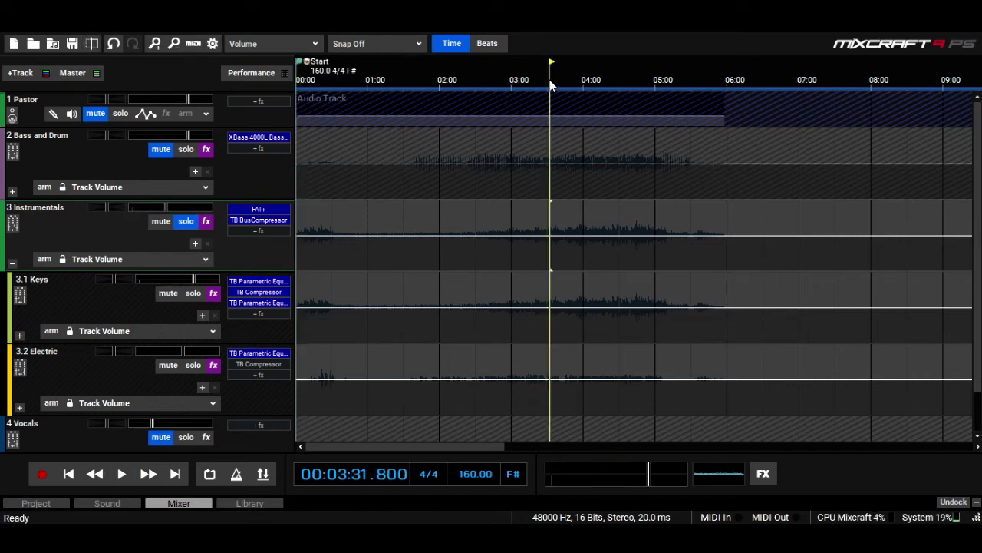
{"action": "key", "text": "space"}
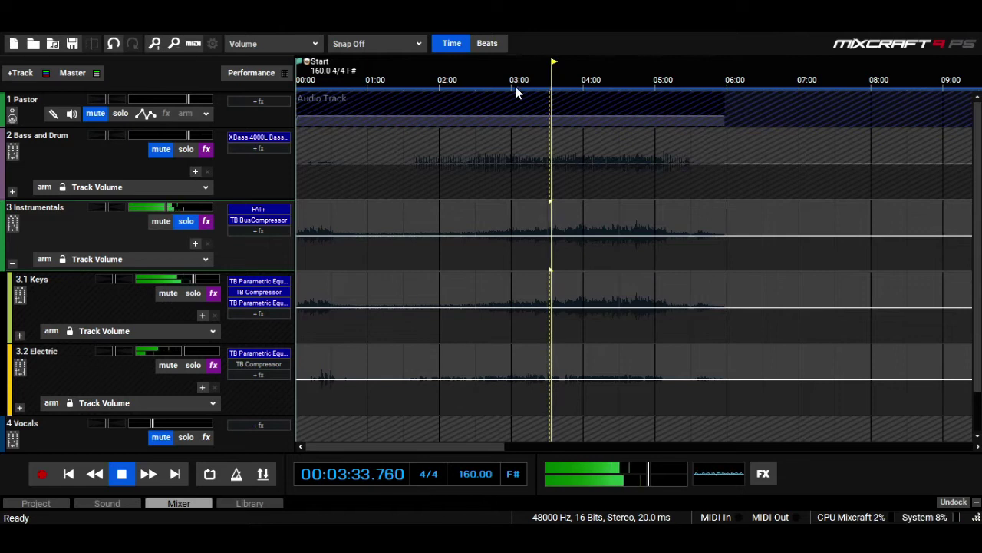
{"action": "key", "text": "space"}
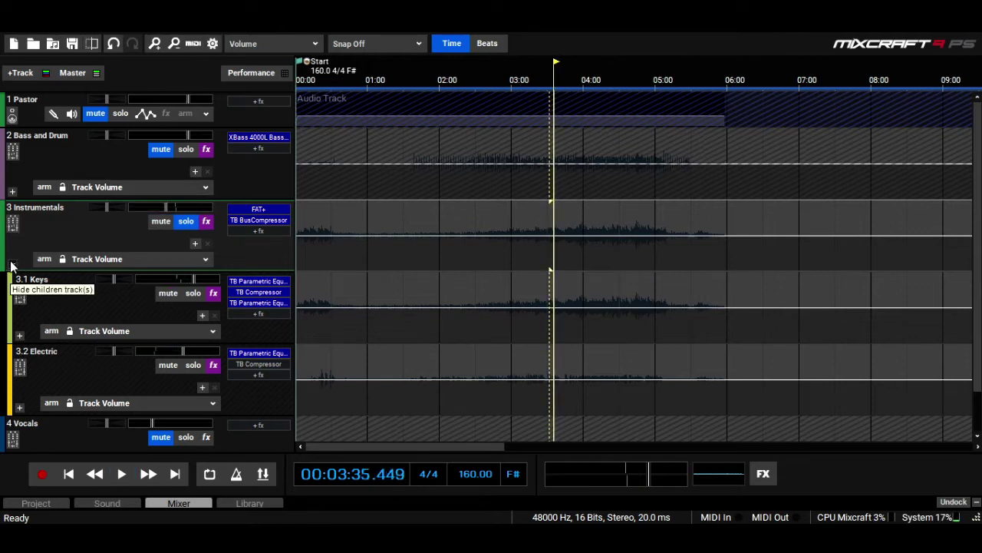
{"action": "left_click", "coordinate": [12, 265]}
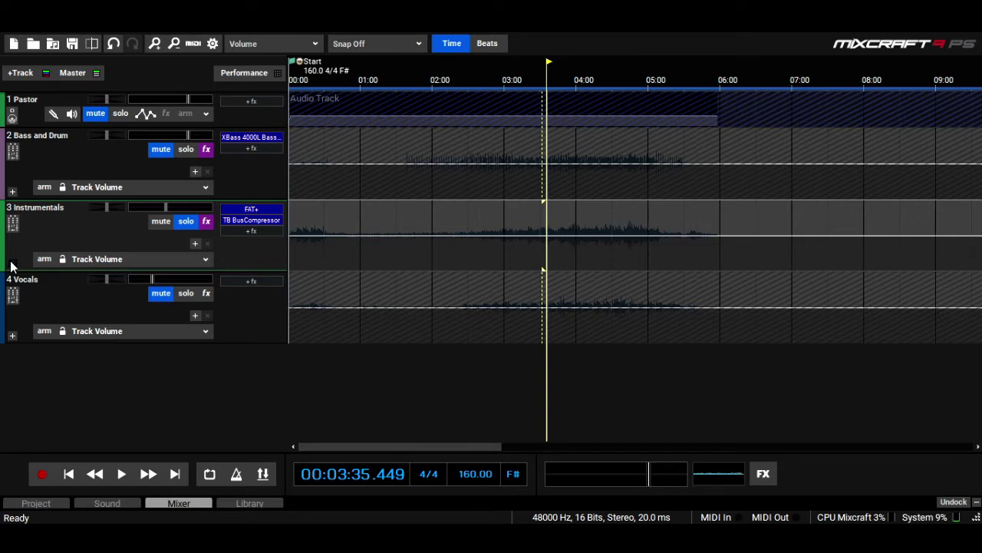
{"action": "left_click", "coordinate": [11, 265]}
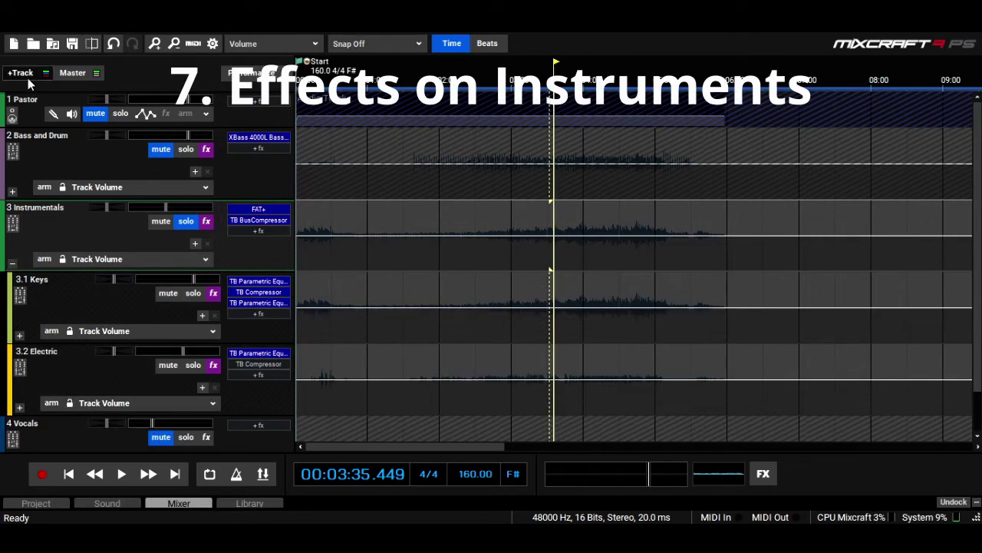
Step: Add a send track to the project and name it Reverb Electric
{"action": "left_click", "coordinate": [21, 73]}
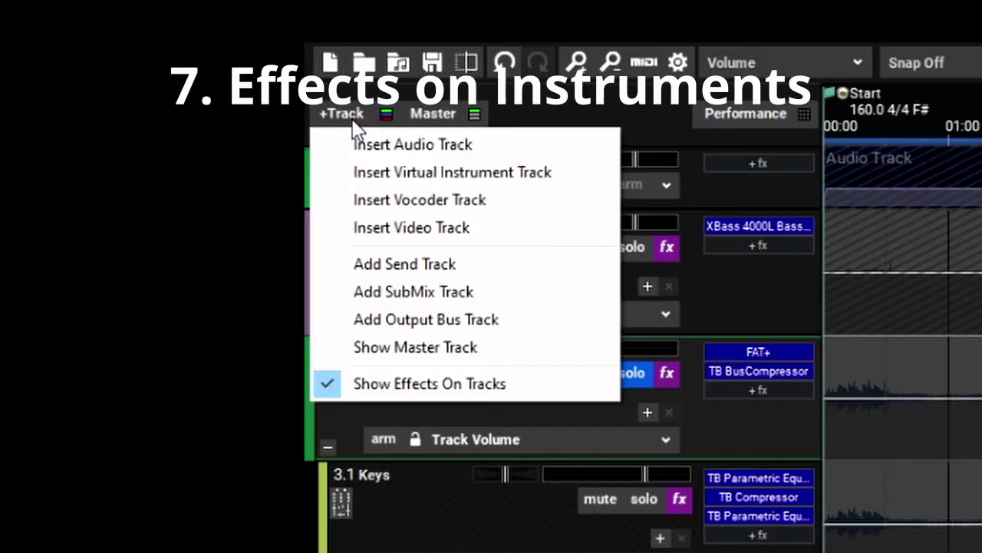
{"action": "left_click", "coordinate": [395, 264]}
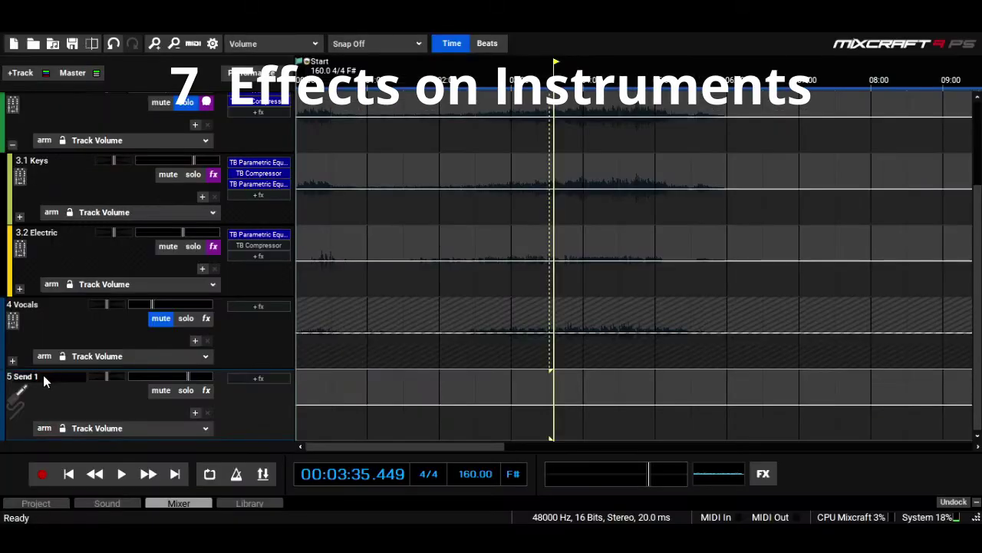
{"action": "double_click", "coordinate": [46, 376]}
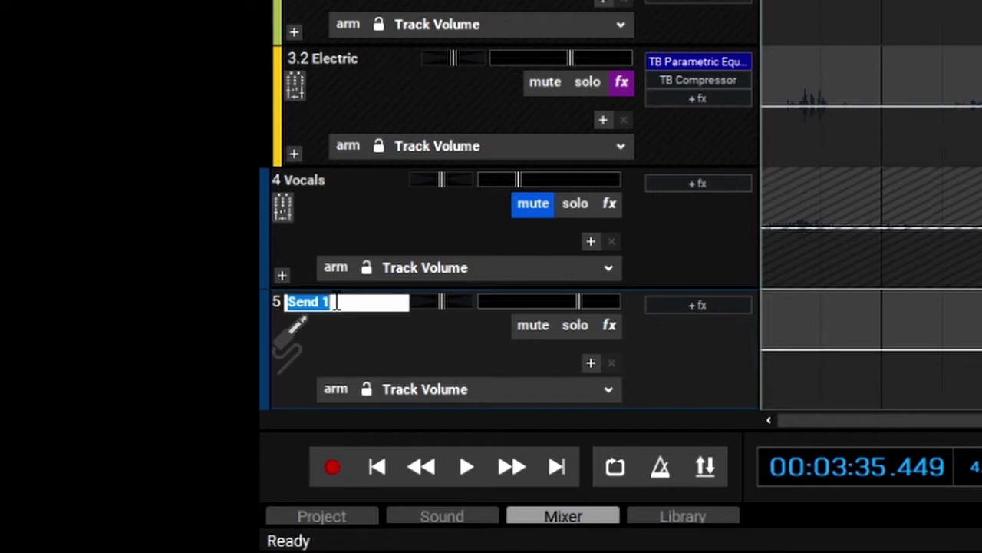
{"action": "type", "text": "Reverb Electric"}
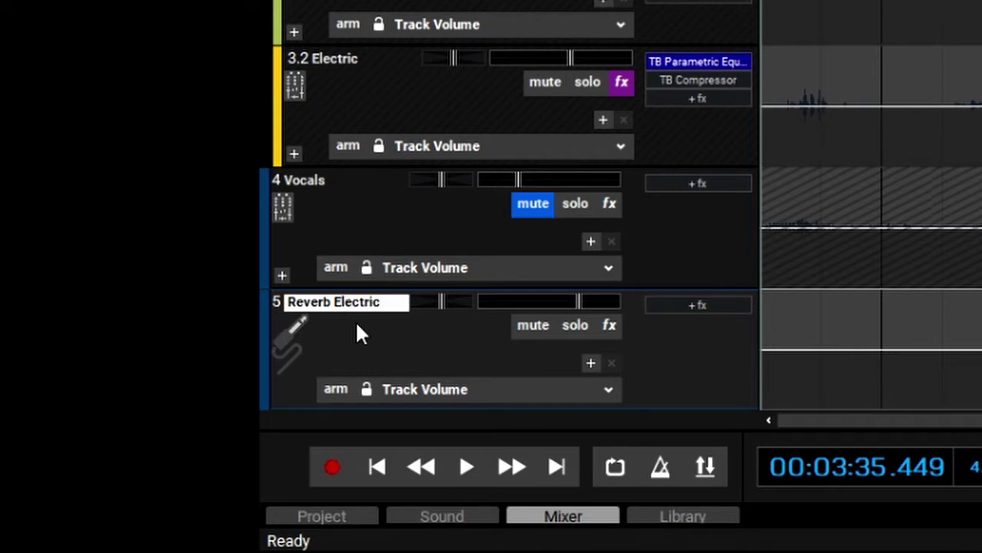
{"action": "key", "text": "Return"}
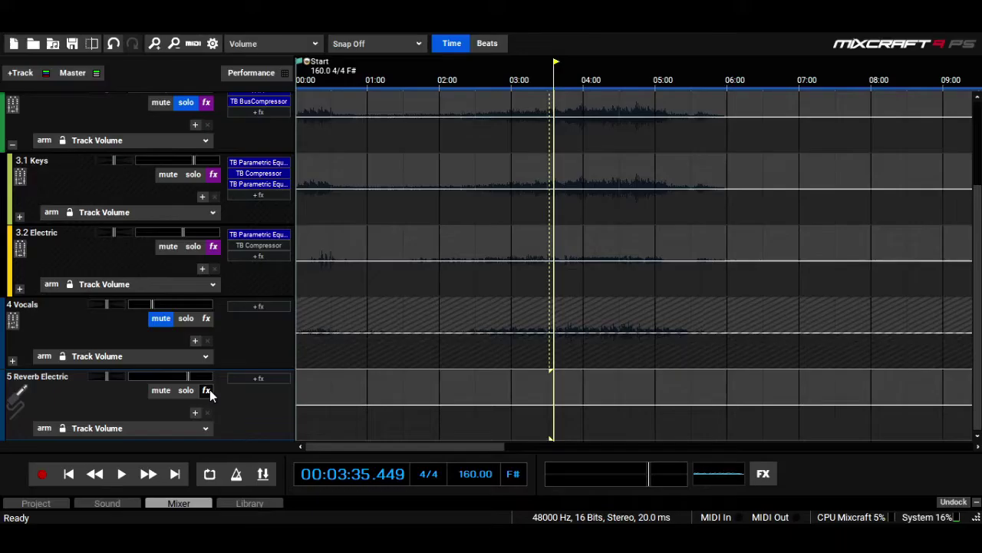
Step: Add the TB Reverb effect to the Reverb Electric send track
{"action": "left_click", "coordinate": [609, 325]}
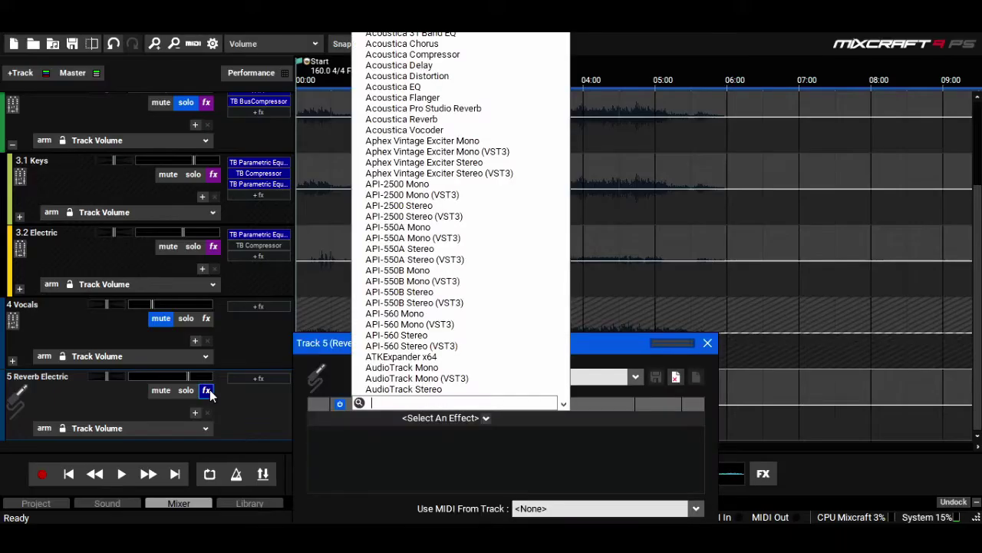
{"action": "type", "text": "tb"}
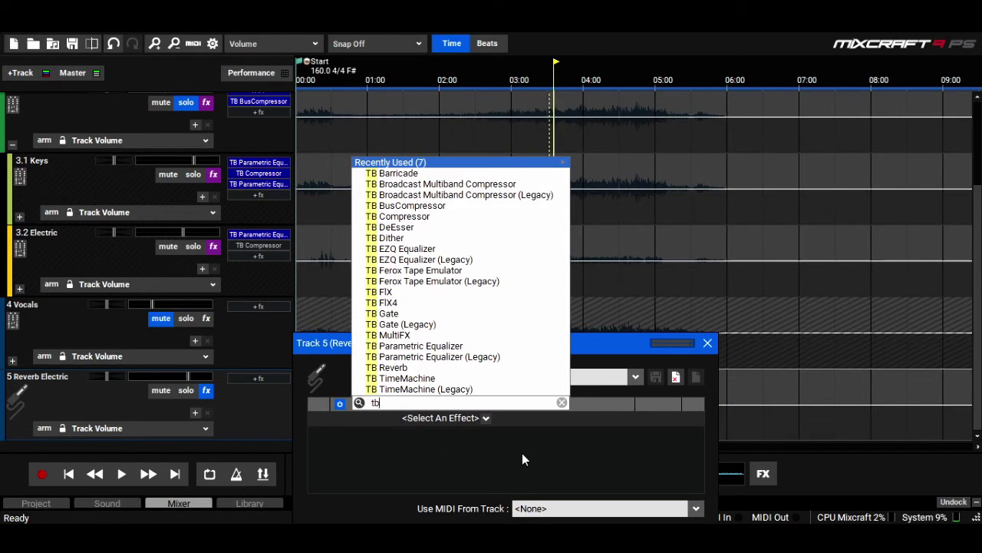
{"action": "left_click", "coordinate": [477, 369]}
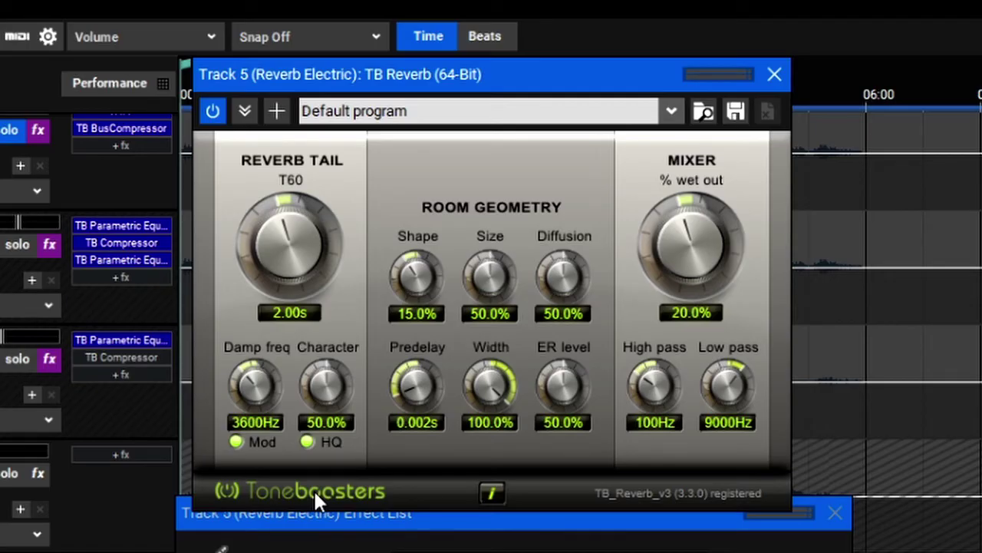
Step: Replace TB Reverb with Acoustica Reverb on the Reverb Electric send track
{"action": "left_click", "coordinate": [442, 551]}
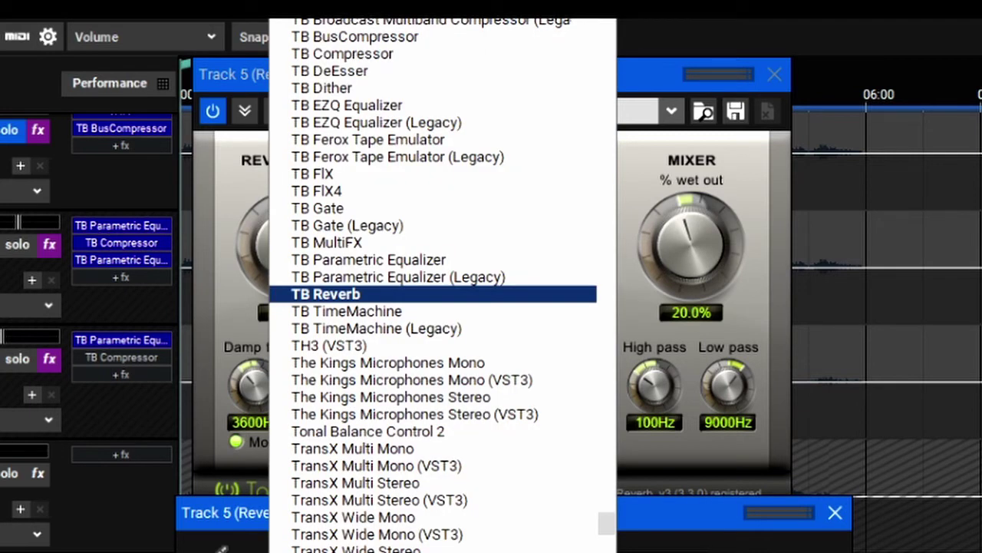
{"action": "type", "text": "rev"}
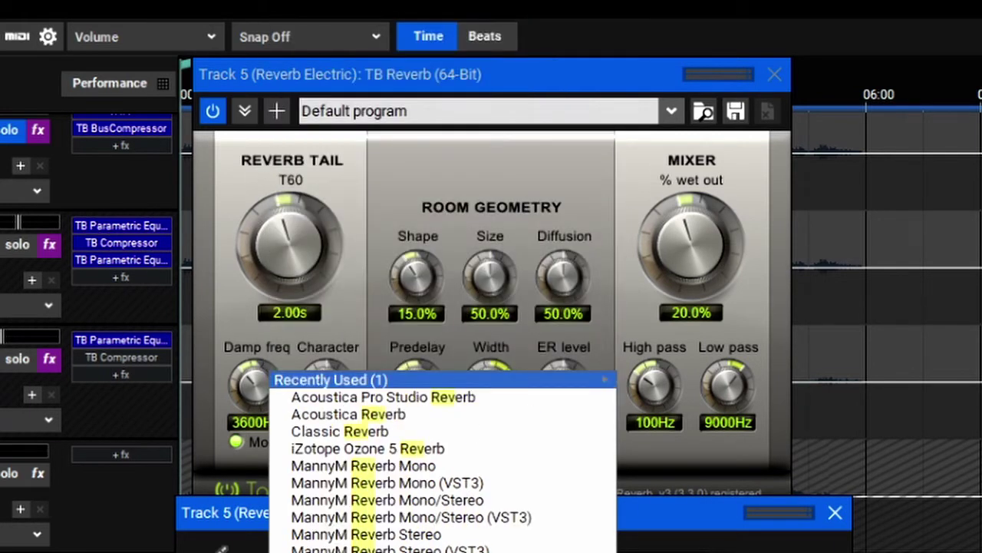
{"action": "left_click", "coordinate": [426, 416]}
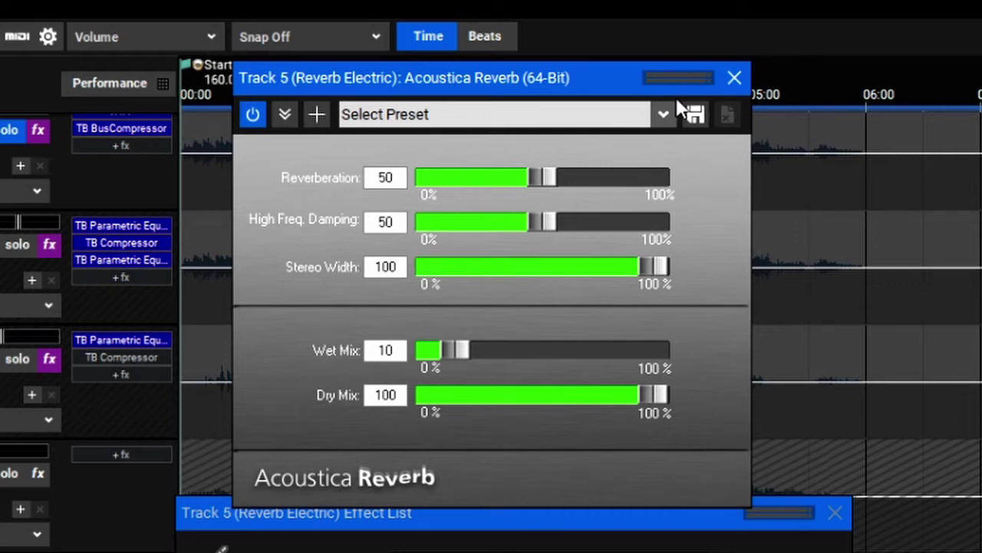
Step: Load the Canyon preset in Acoustica Reverb, set the wet mix to 100, and close the reverb window
{"action": "left_click", "coordinate": [663, 115]}
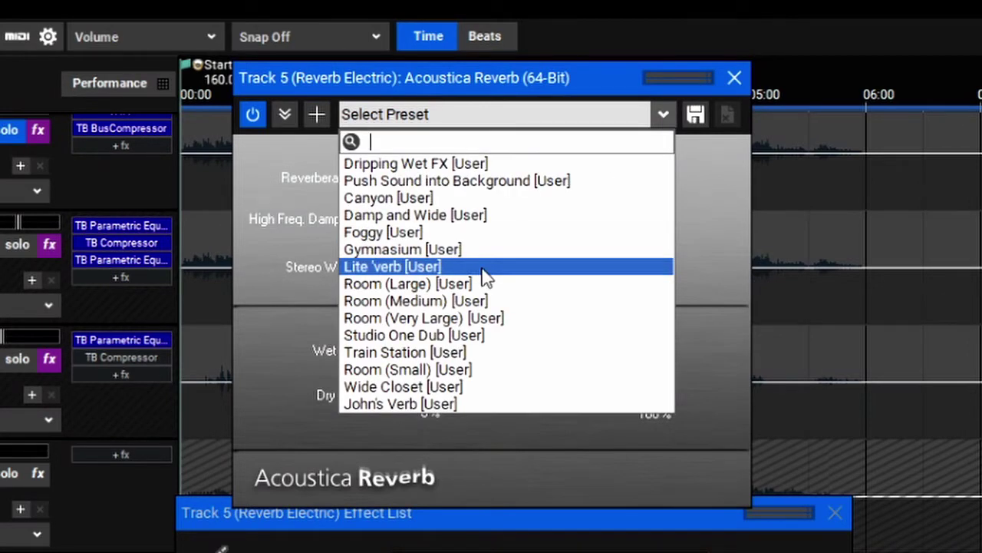
{"action": "left_click", "coordinate": [469, 201]}
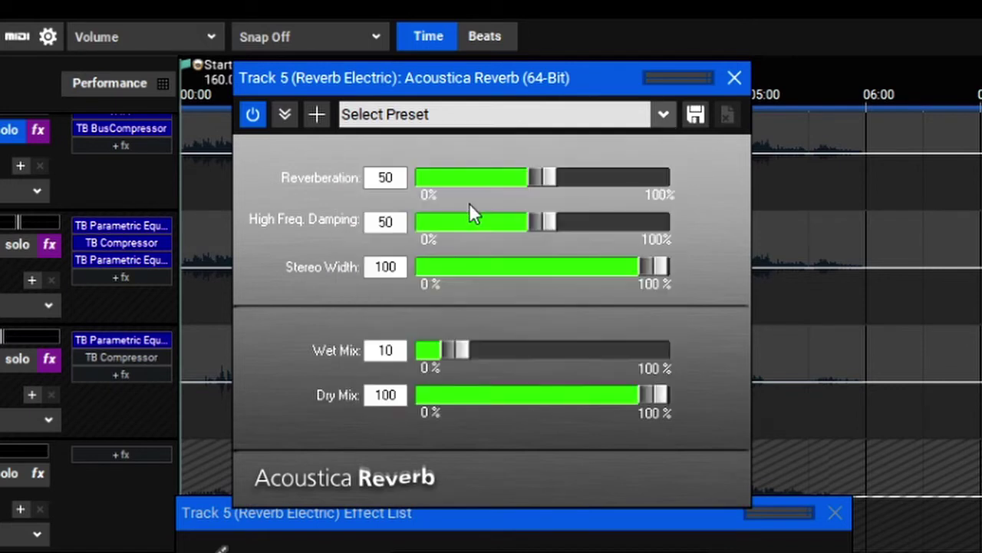
{"action": "left_click_drag", "start_coordinate": [503, 347], "coordinate": [681, 366]}
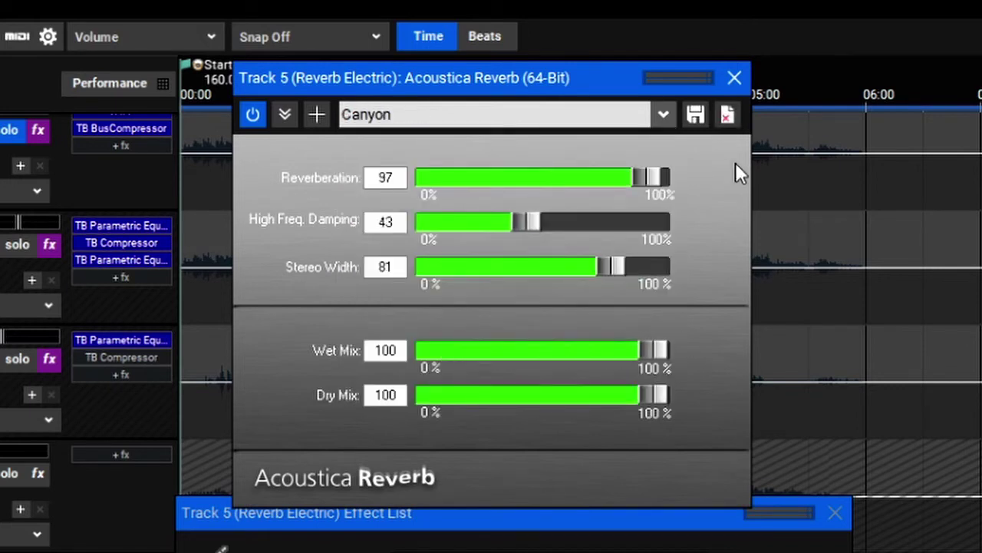
{"action": "left_click", "coordinate": [733, 79]}
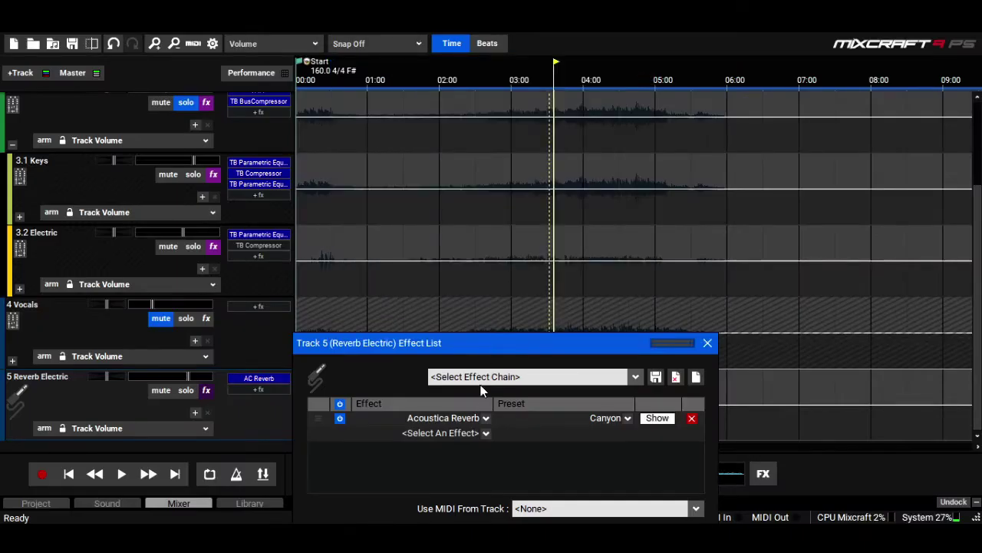
Step: Add Acoustica EQ to the Reverb Electric track and cut the <32, 63, 125, 8K and >16K bands to -18 dB
{"action": "left_click", "coordinate": [479, 433]}
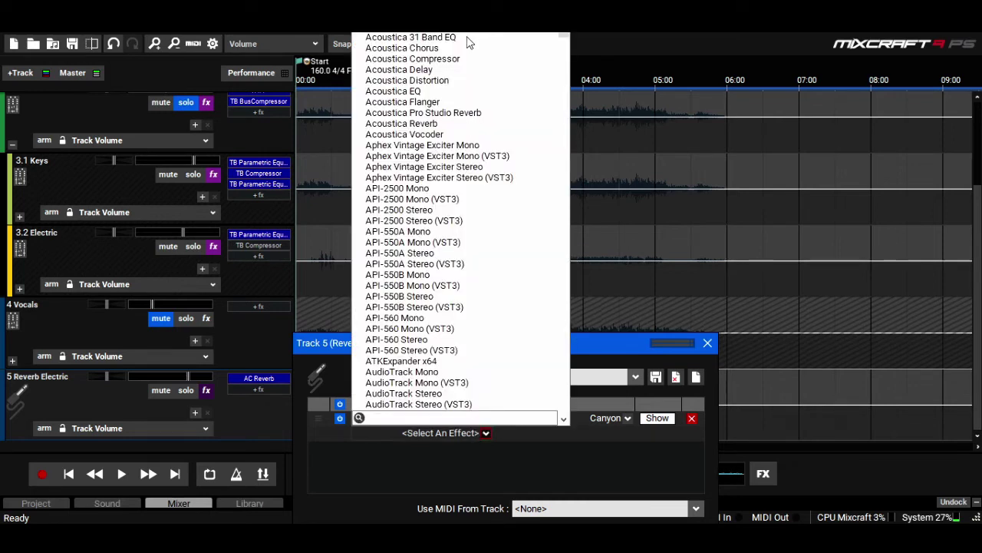
{"action": "left_click", "coordinate": [446, 93]}
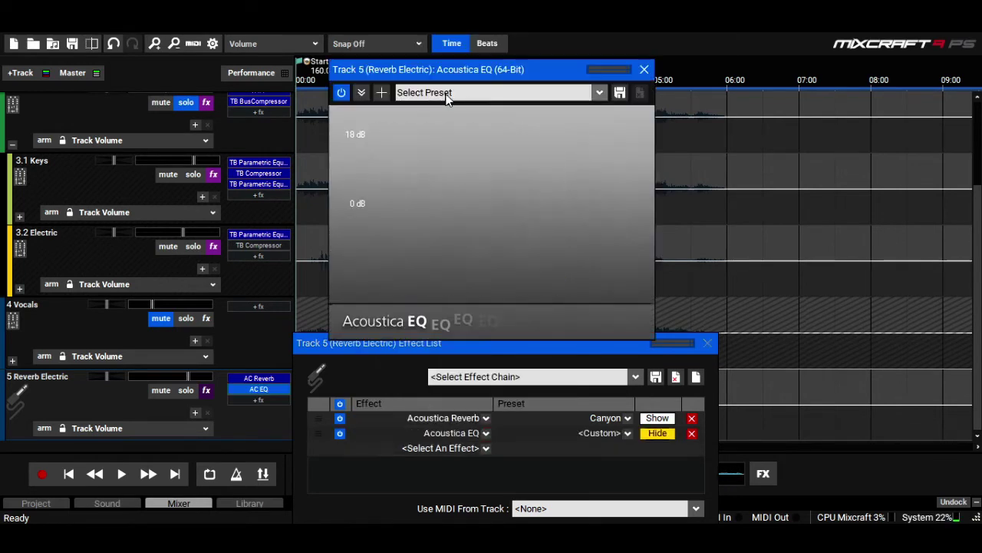
{"action": "left_click_drag", "start_coordinate": [381, 204], "coordinate": [381, 307]}
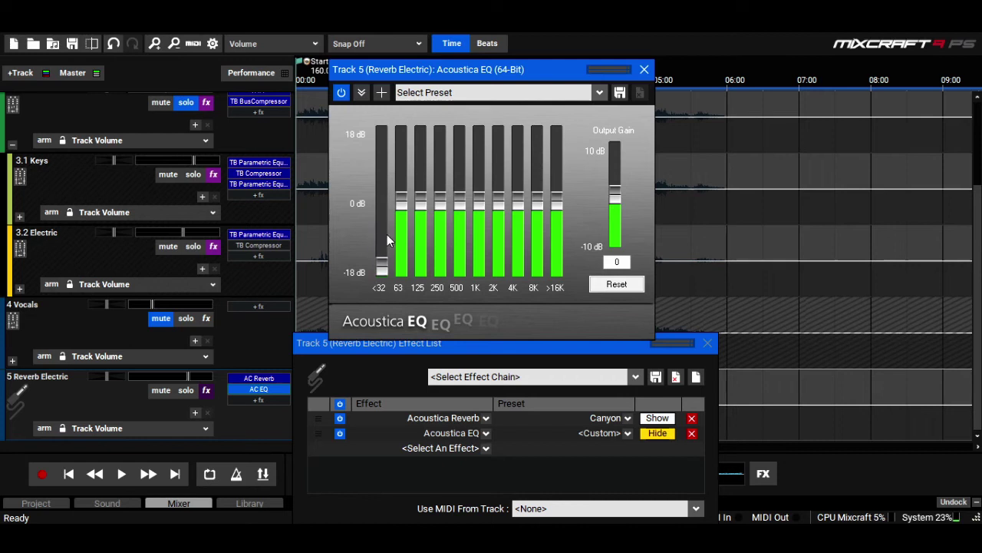
{"action": "left_click_drag", "start_coordinate": [401, 204], "coordinate": [400, 297]}
{"action": "left_click_drag", "start_coordinate": [420, 204], "coordinate": [419, 306]}
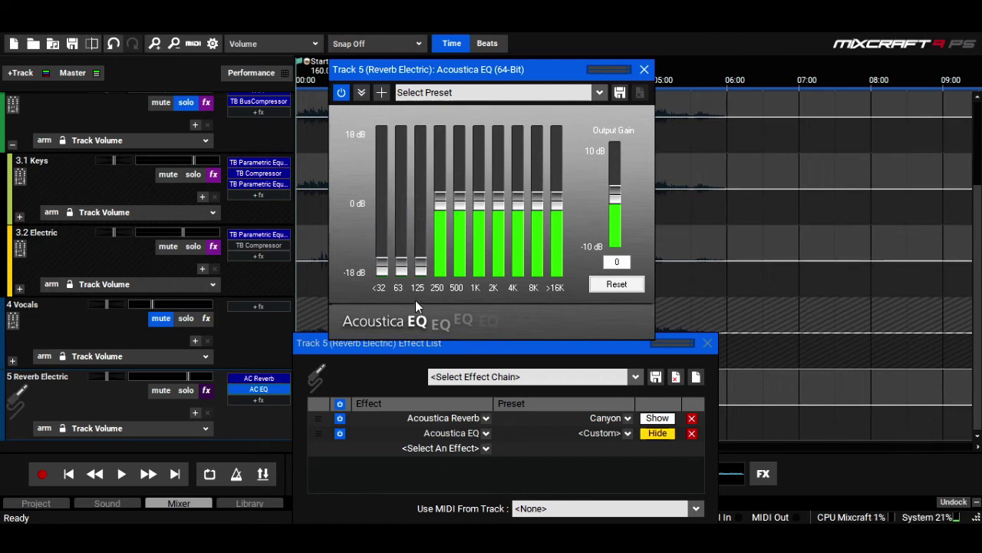
{"action": "left_click_drag", "start_coordinate": [558, 203], "coordinate": [554, 281]}
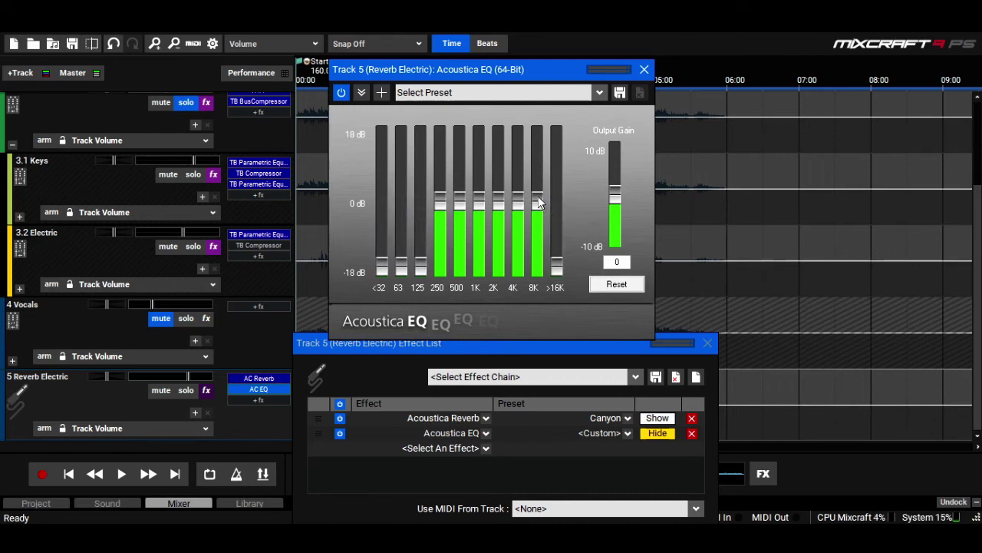
{"action": "left_click_drag", "start_coordinate": [537, 201], "coordinate": [537, 314]}
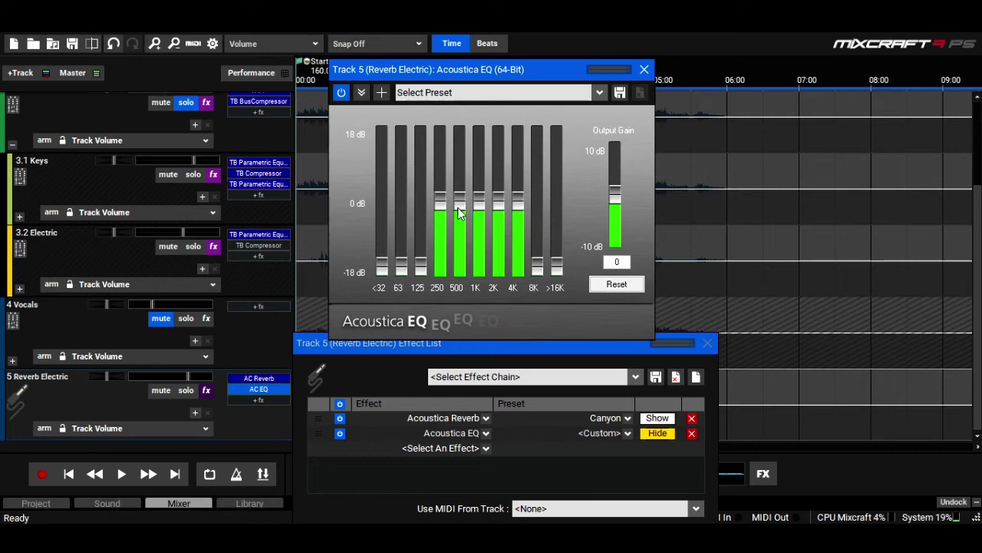
{"action": "mouse_move", "coordinate": [440, 213]}
{"action": "left_mouse_down"}
{"action": "mouse_move", "coordinate": [444, 247]}
{"action": "mouse_move", "coordinate": [459, 214]}
{"action": "left_mouse_up"}
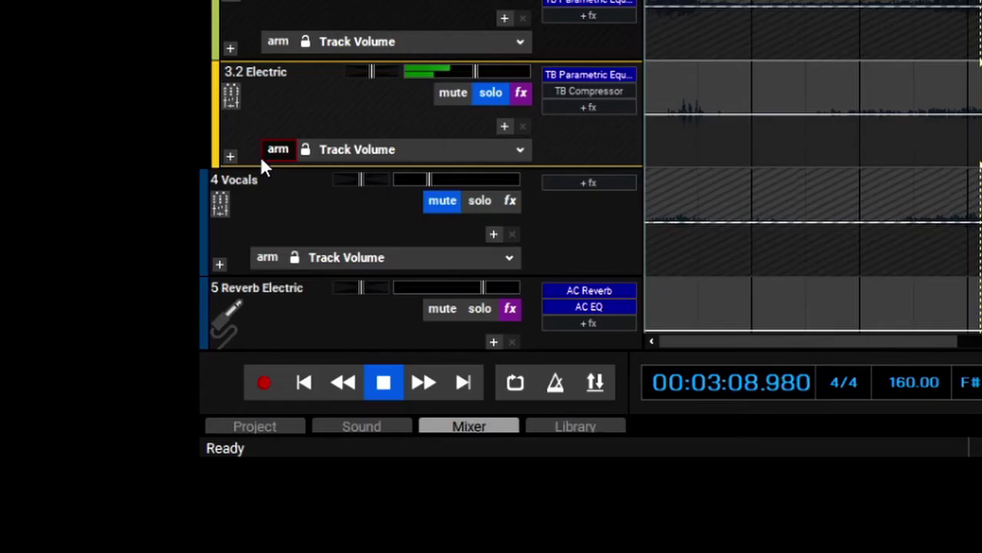
Step: Show the Reverb Electric send on the Electric submix and raise its send level slightly during playback
{"action": "left_click", "coordinate": [19, 288]}
{"action": "left_click", "coordinate": [19, 288]}
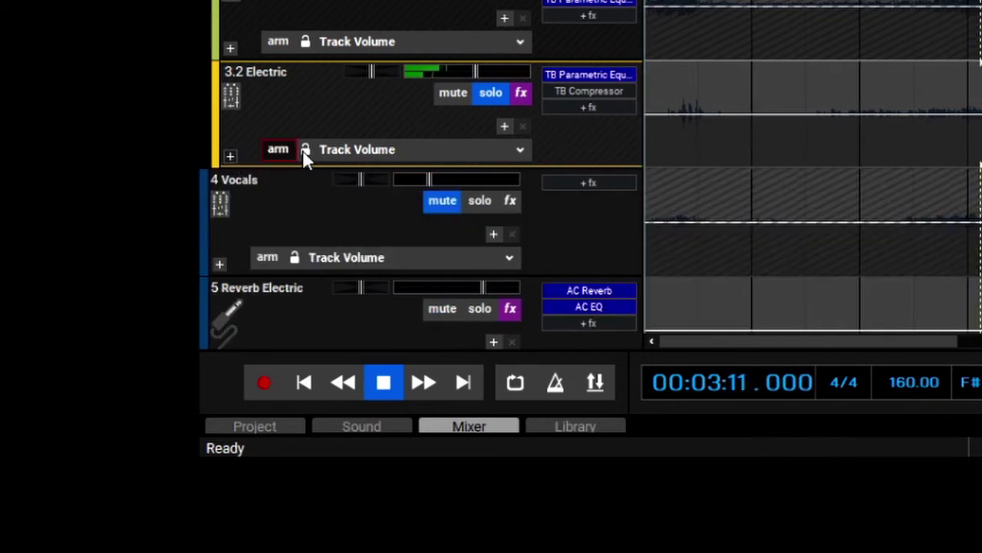
{"action": "left_click", "coordinate": [343, 150]}
{"action": "left_click", "coordinate": [388, 253]}
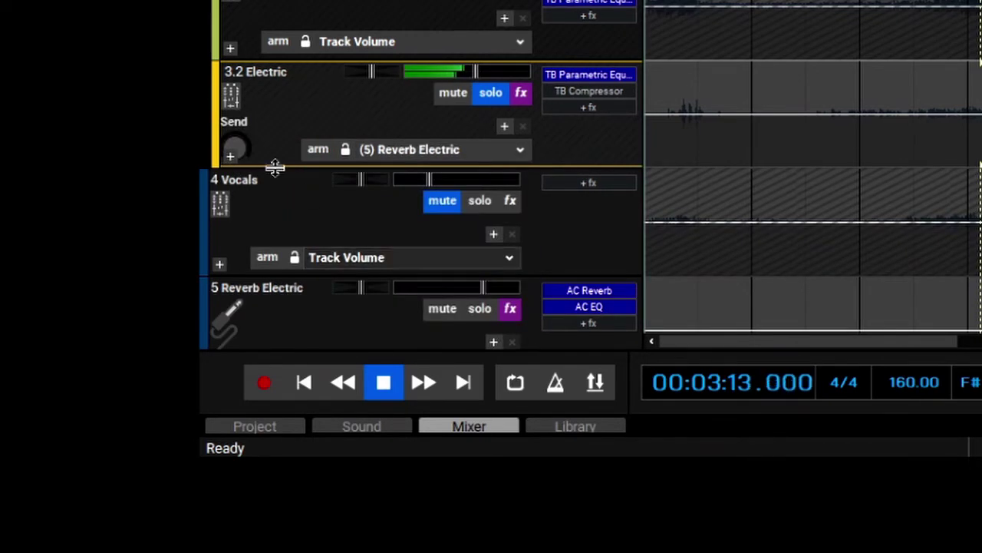
{"action": "left_click_drag", "start_coordinate": [259, 142], "coordinate": [258, 137]}
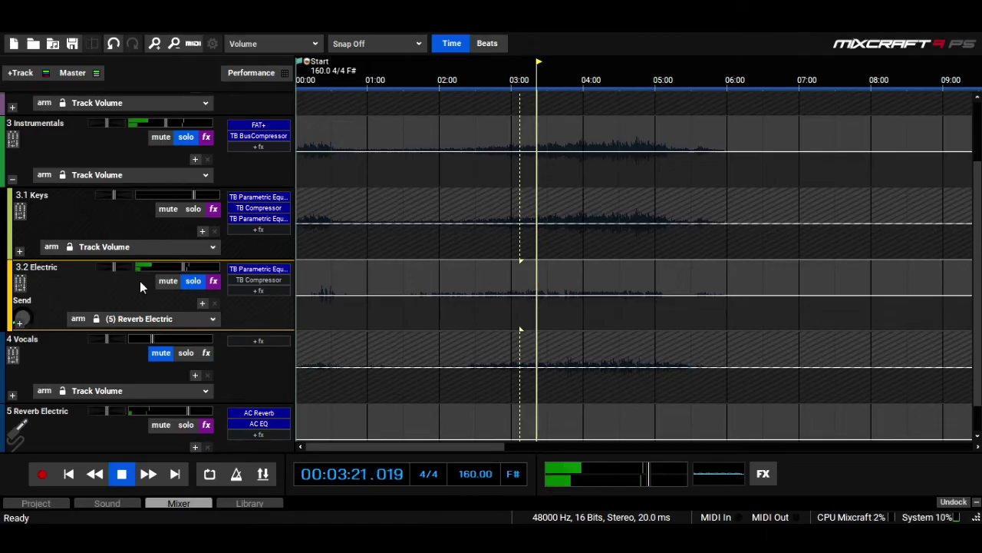
Step: Listen to the Electric submix with reverb from about 4:13, unsolo it, and stop playback
{"action": "left_click", "coordinate": [600, 82]}
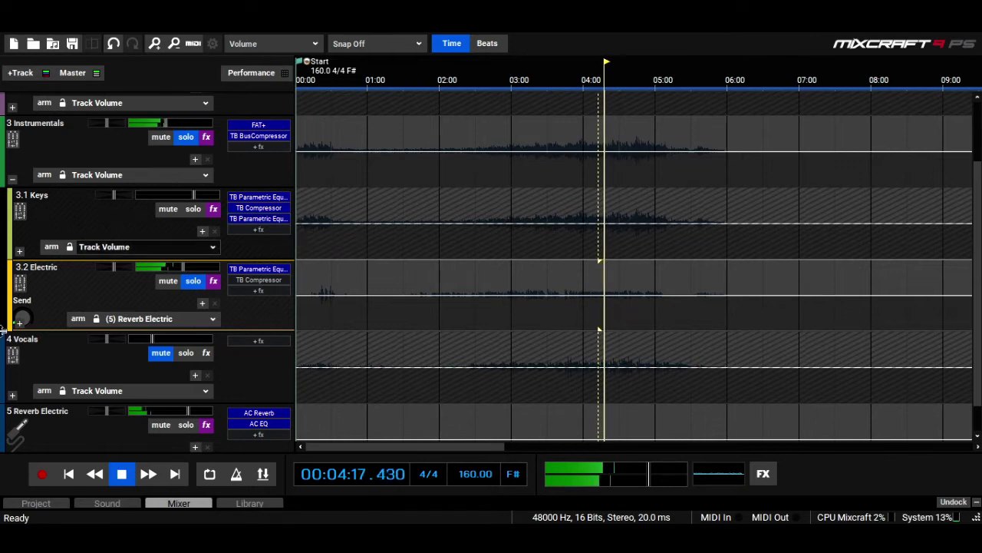
{"action": "left_click", "coordinate": [190, 285]}
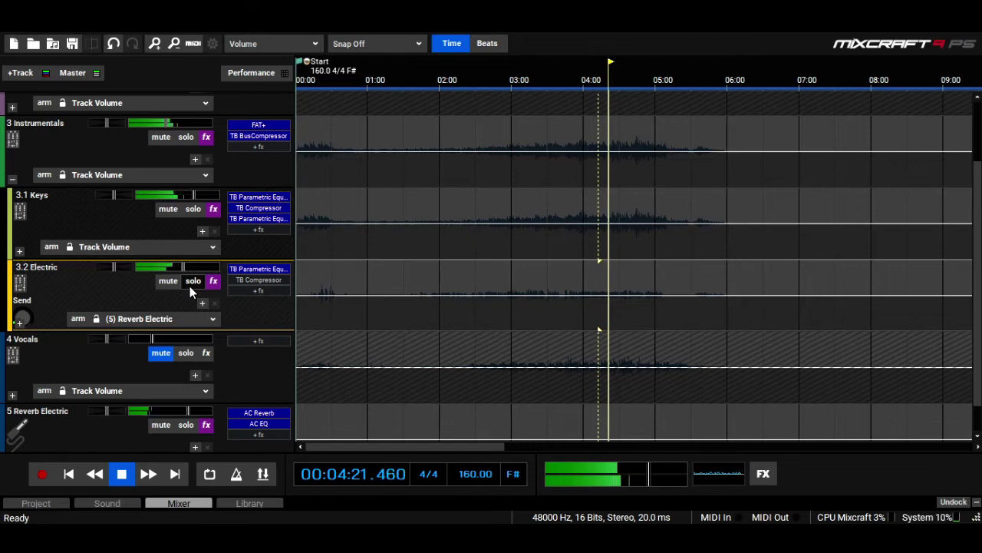
{"action": "key", "text": "space"}
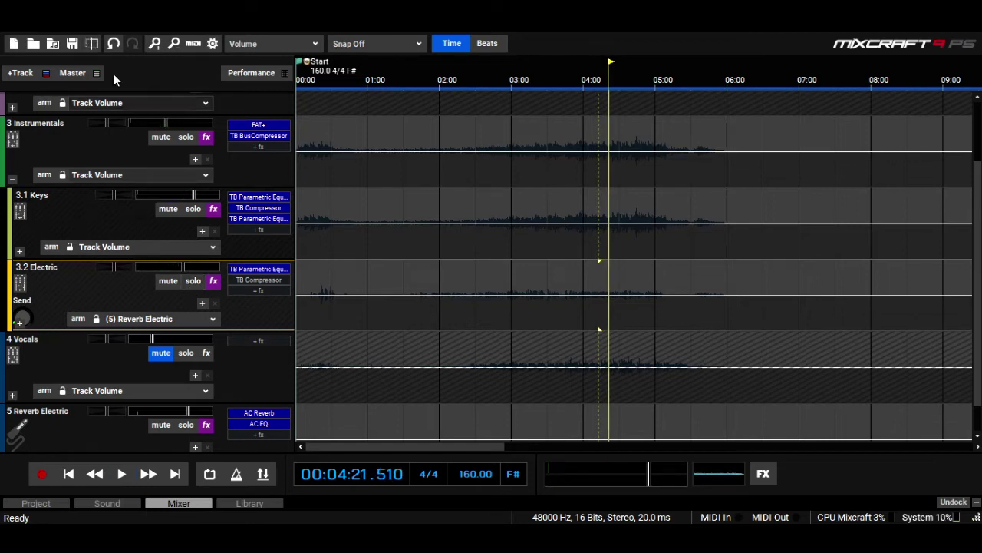
Step: Add another send track to the project and name it Reverb Piano
{"action": "left_click", "coordinate": [21, 72]}
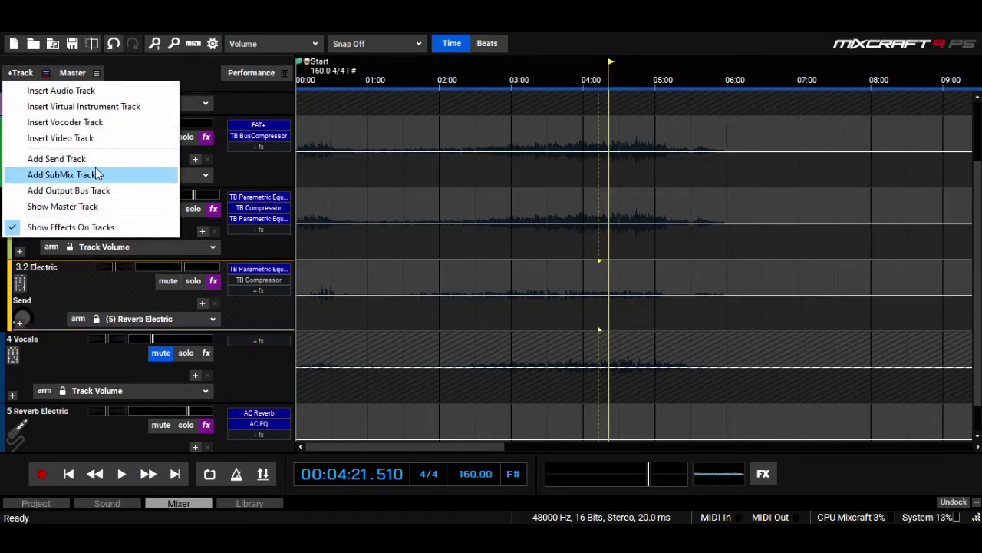
{"action": "left_click", "coordinate": [56, 158]}
{"action": "double_click", "coordinate": [62, 376]}
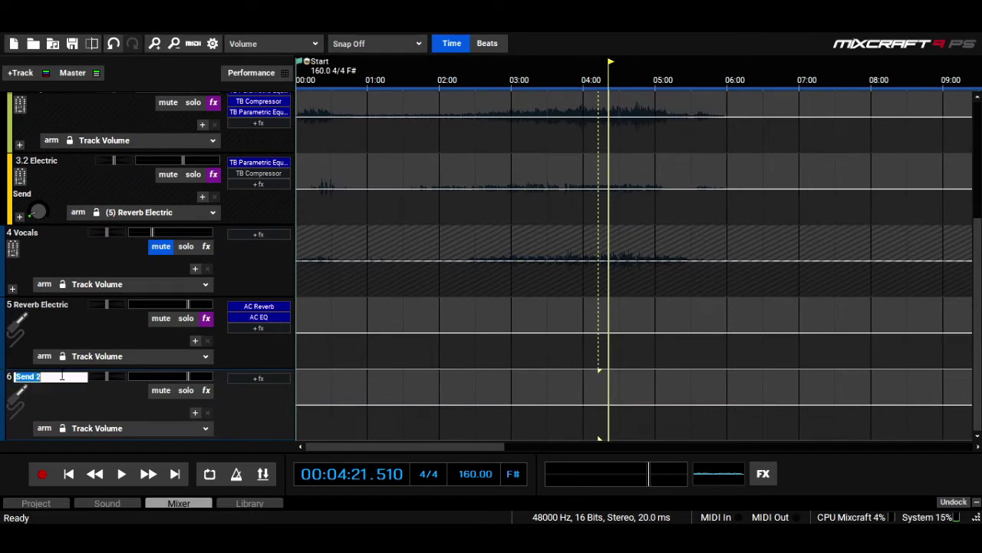
{"action": "type", "text": "r"}
{"action": "type", "text": "R"}
{"action": "left_click", "coordinate": [85, 397]}
{"action": "key", "text": "F2"}
{"action": "key", "text": "End"}
{"action": "type", "text": "piano"}
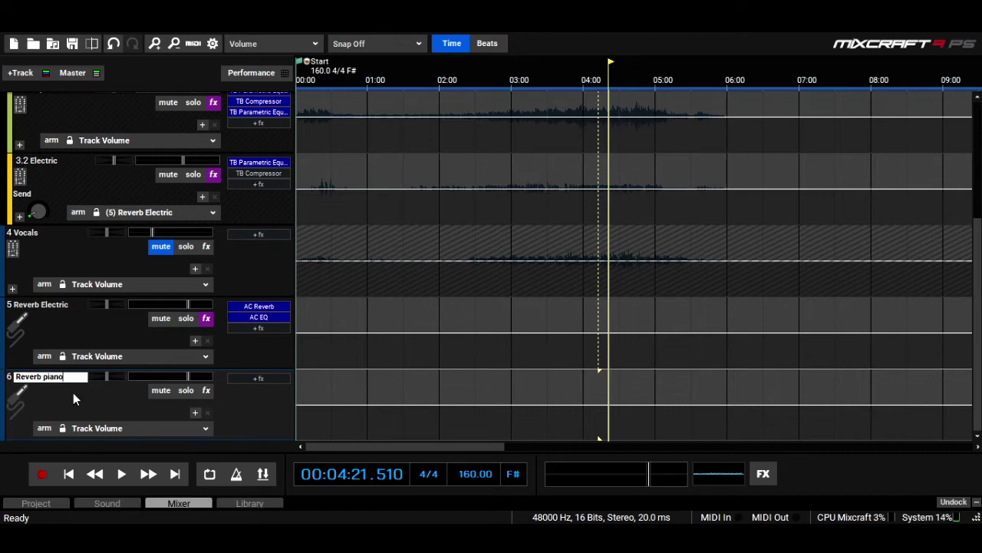
{"action": "key", "text": "Left"}
{"action": "key", "text": "Left"}
{"action": "key", "text": "Left"}
{"action": "key", "text": "Left"}
{"action": "key", "text": "BackSpace"}
{"action": "type", "text": "P"}
{"action": "key", "text": "Return"}
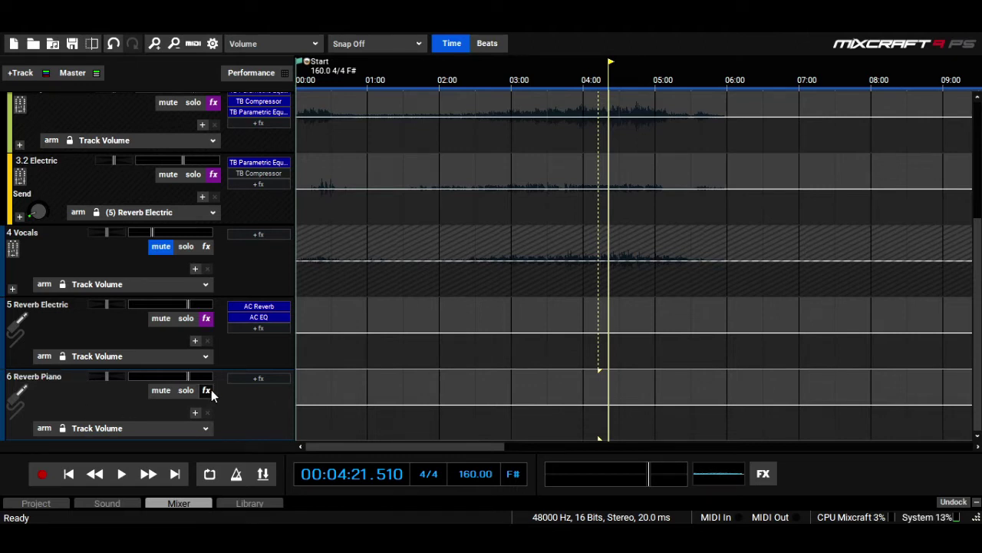
Step: Add Acoustica Reverb to the Reverb Piano track and load its Room (Medium) preset
{"action": "left_click", "coordinate": [258, 378]}
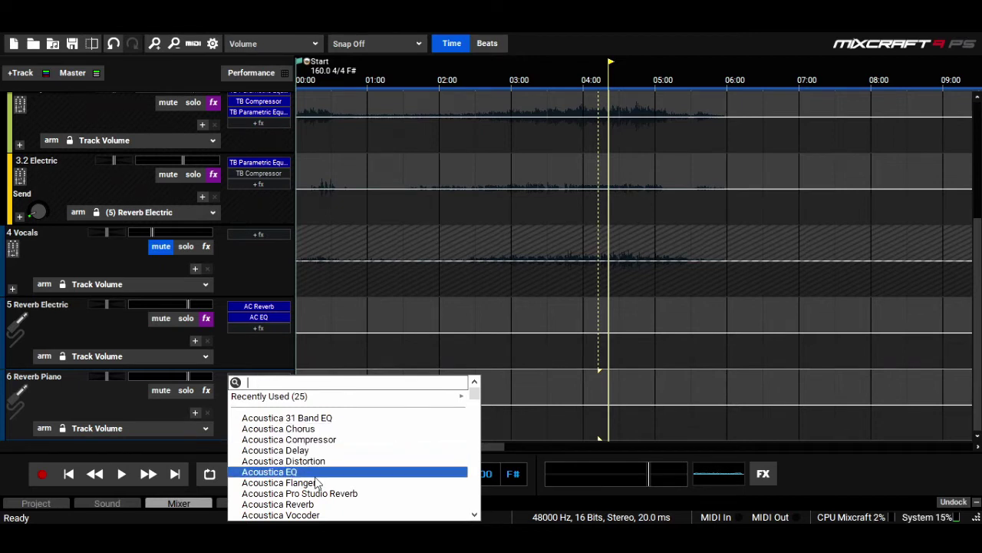
{"action": "left_click", "coordinate": [339, 505]}
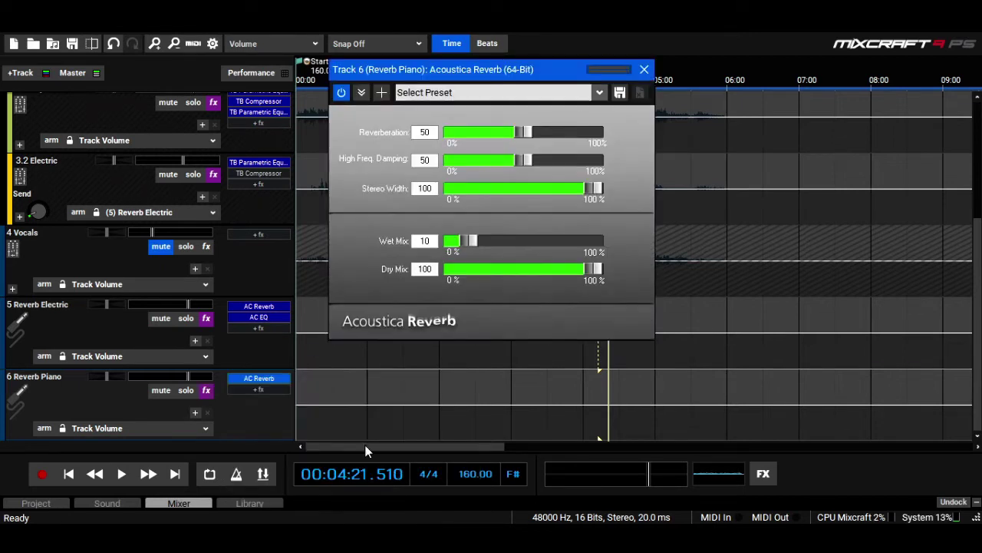
{"action": "left_click", "coordinate": [600, 93]}
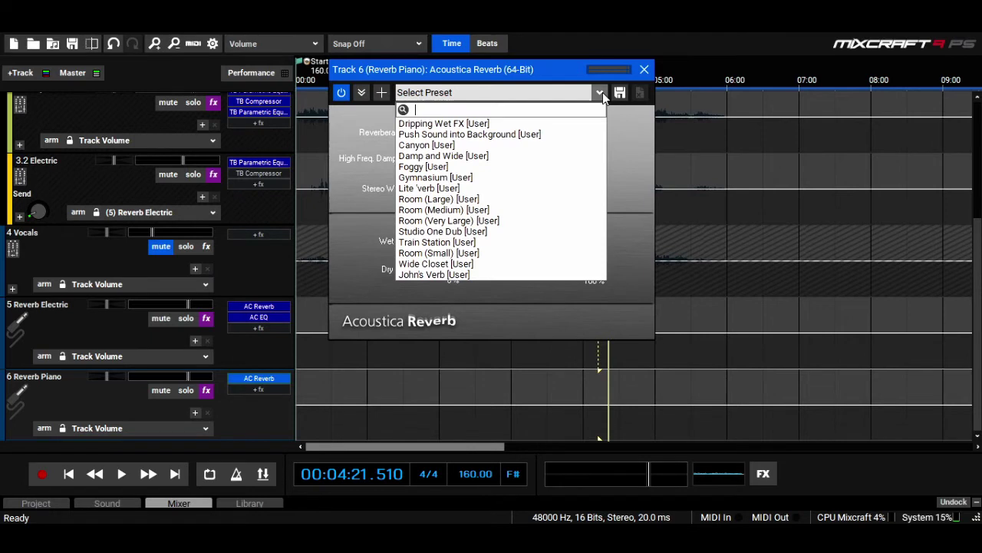
{"action": "left_click", "coordinate": [489, 210]}
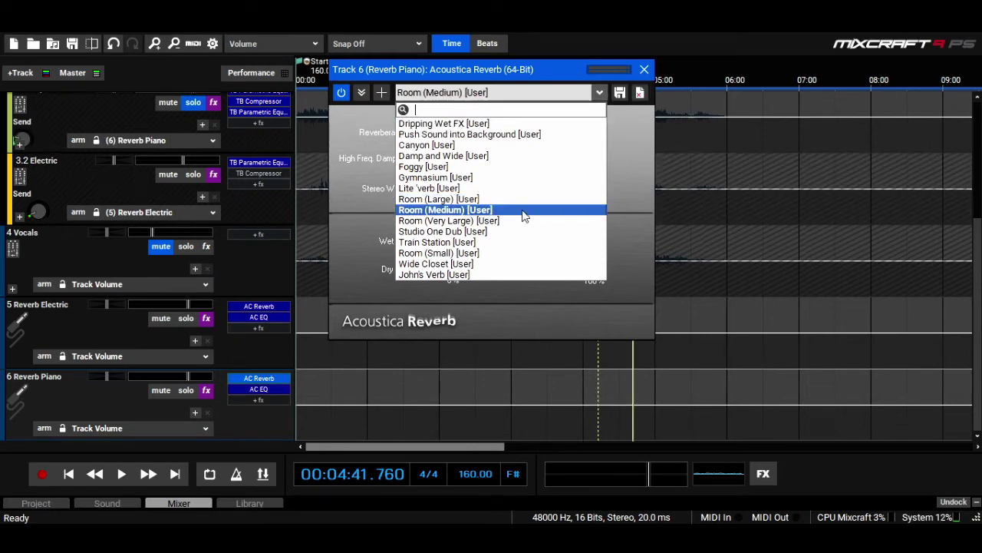
Step: Switch the Reverb Piano reverb to the Room (Very Large) preset, raise the wet mix to maximum, and close its window
{"action": "left_click", "coordinate": [519, 221]}
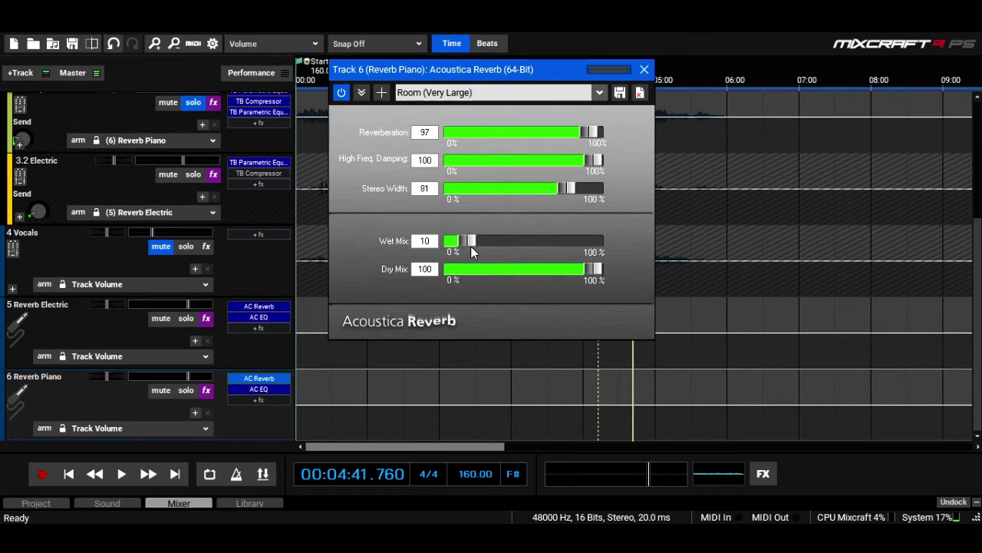
{"action": "left_click_drag", "start_coordinate": [471, 253], "coordinate": [636, 238]}
{"action": "left_click", "coordinate": [644, 69]}
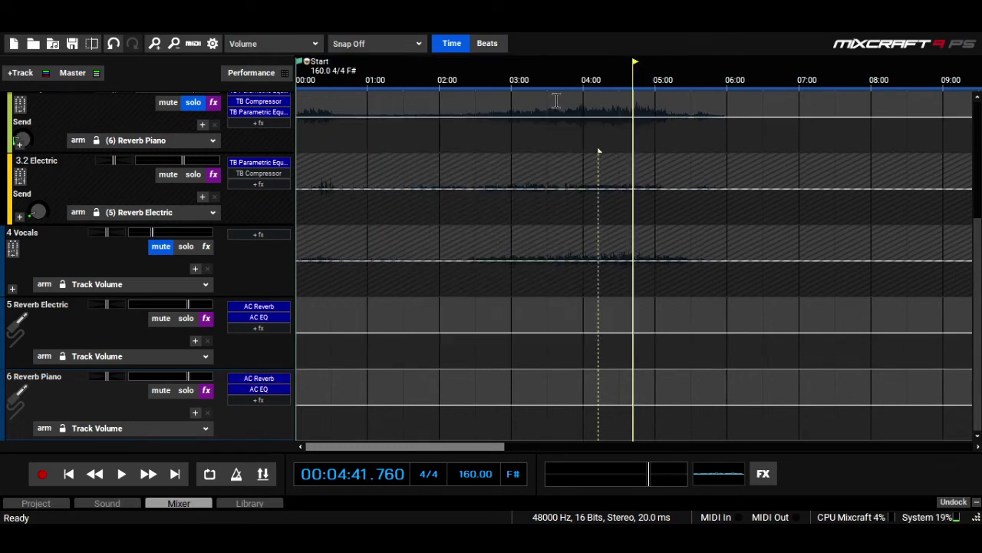
Step: Play the soloed Keys from about 4:01 and adjust their send level to Reverb Piano
{"action": "left_click", "coordinate": [586, 91]}
{"action": "key", "text": "space"}
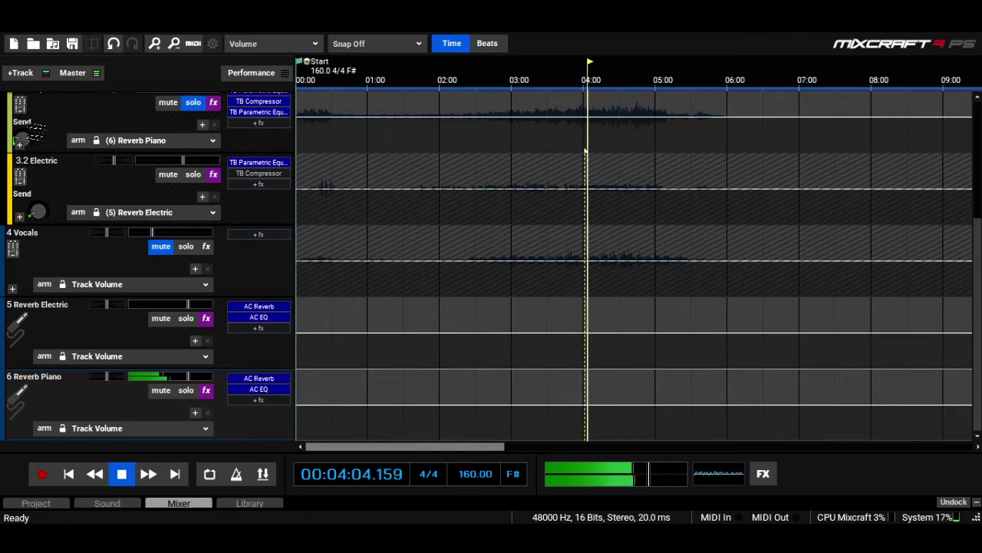
{"action": "left_click_drag", "start_coordinate": [30, 134], "coordinate": [32, 143]}
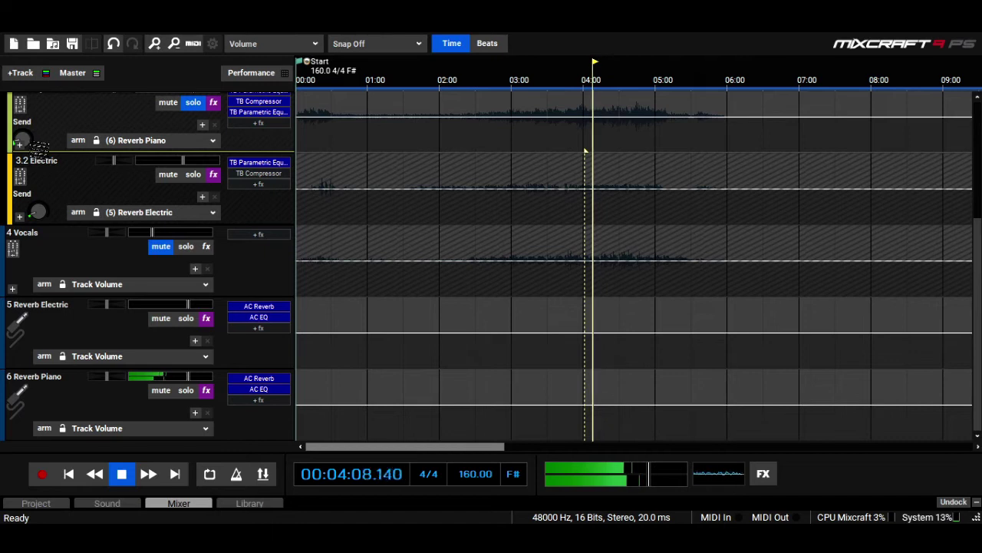
Step: Solo the Electric submix together with Keys, listen to both with their reverbs, and stop playback
{"action": "scroll", "coordinate": [39, 263], "scroll_direction": "up", "scroll_amount": 3}
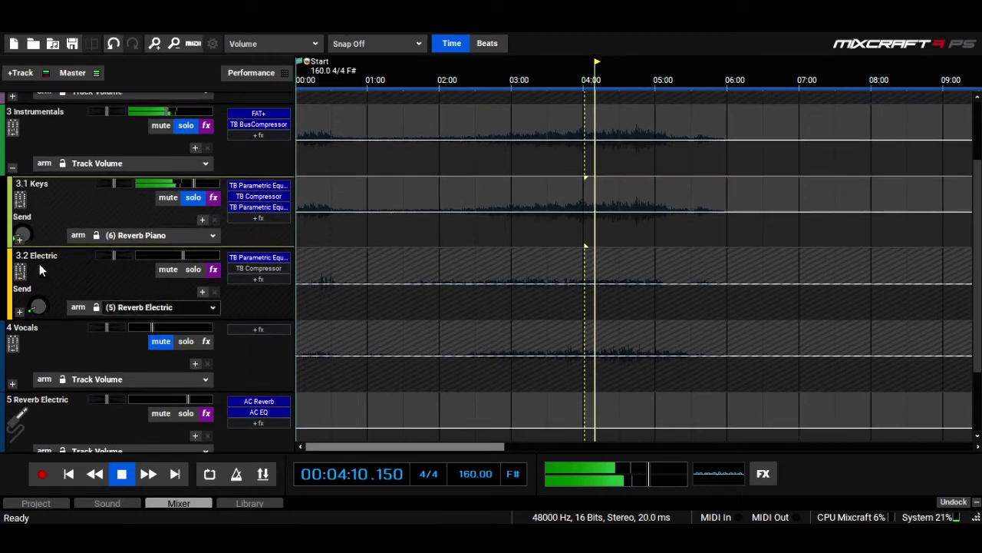
{"action": "left_click", "coordinate": [196, 269]}
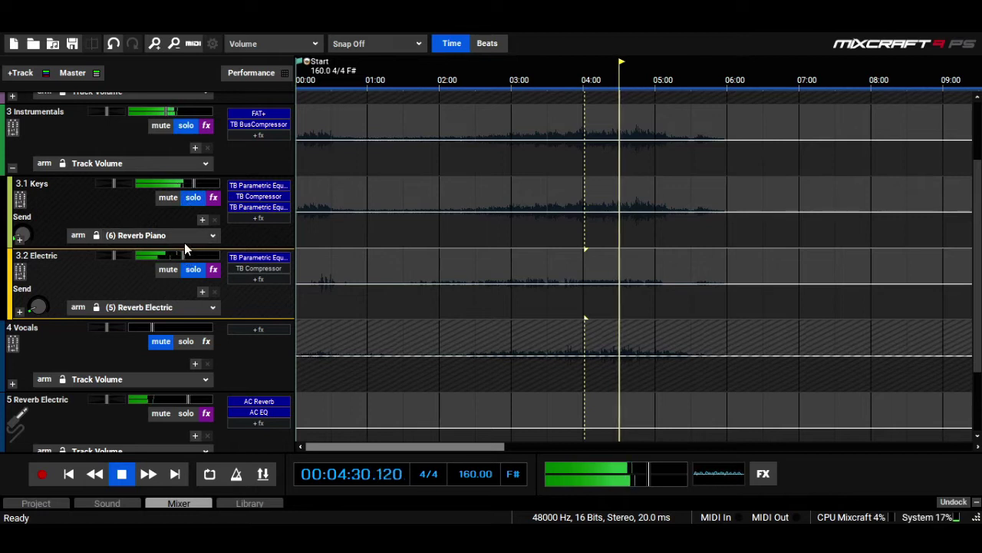
{"action": "key", "text": "space"}
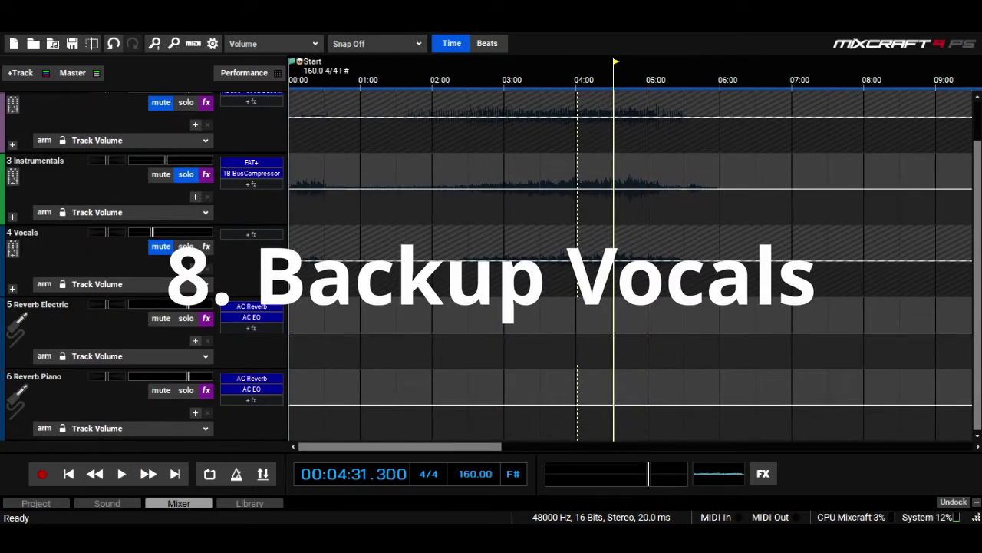
Step: Expand and unmute the Vocals submix, then solo both Vocals and its Backups submix
{"action": "left_click", "coordinate": [12, 289]}
{"action": "left_click", "coordinate": [160, 246]}
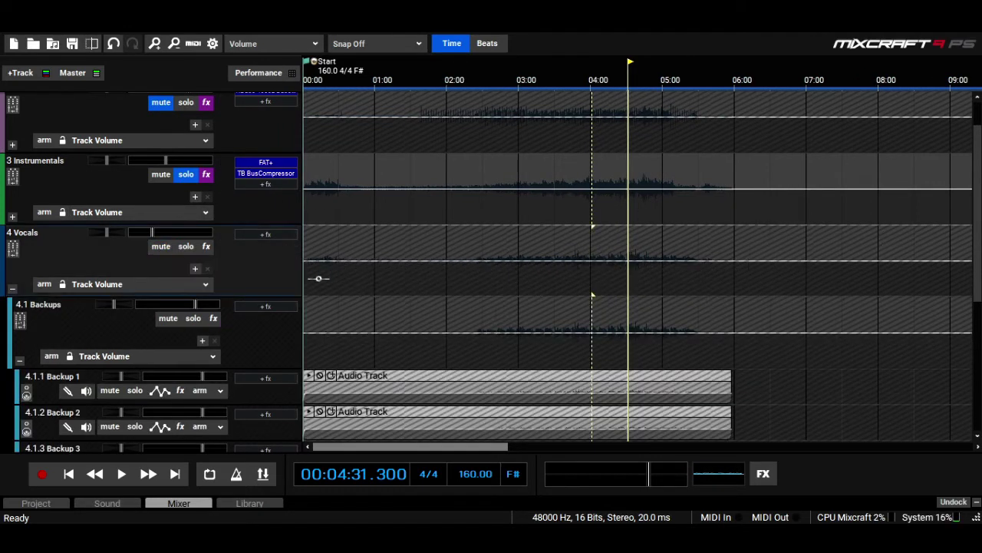
{"action": "scroll", "coordinate": [216, 128], "scroll_direction": "down", "scroll_amount": 3}
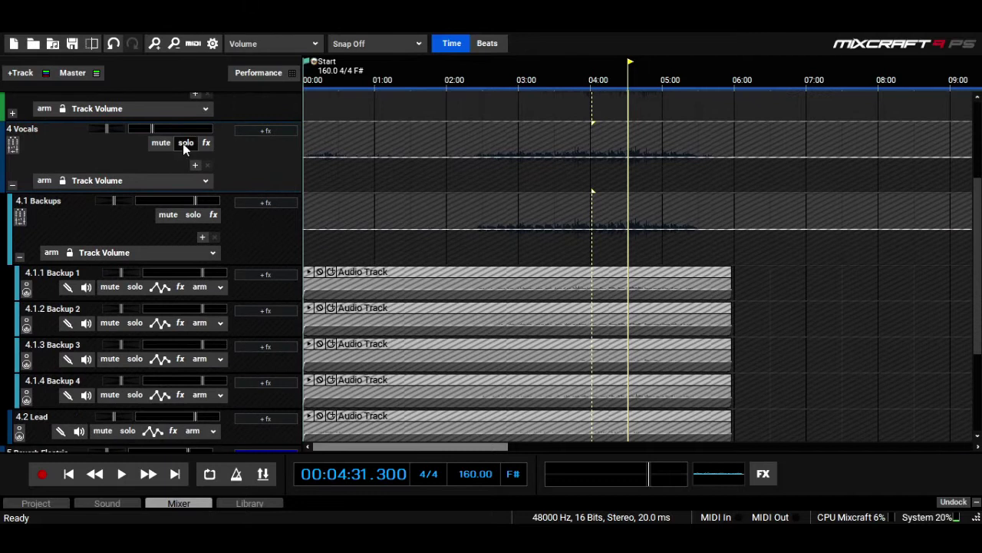
{"action": "left_click", "coordinate": [185, 143]}
{"action": "left_click", "coordinate": [199, 220]}
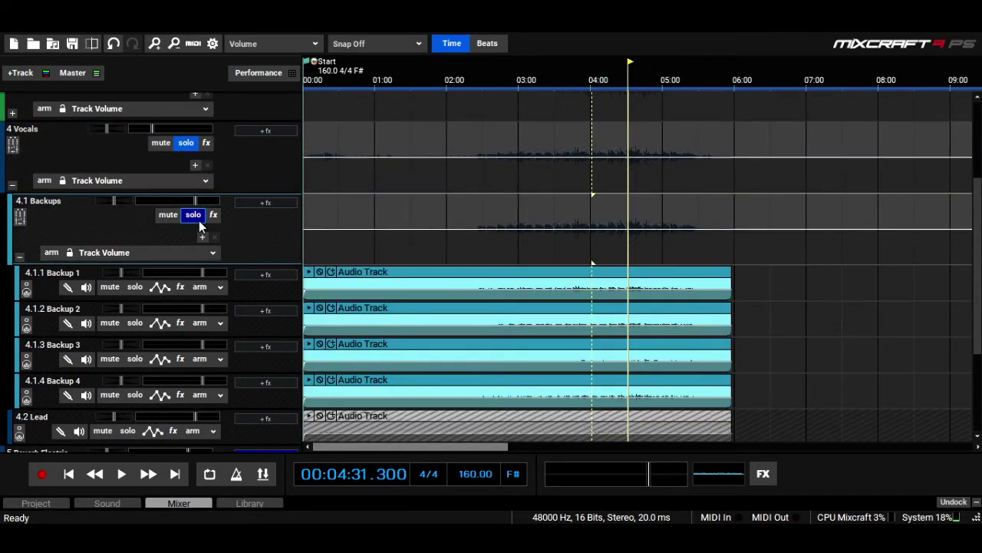
Step: Play the soloed Backups from about 3:50 to hear all four backup tracks, and stop playback
{"action": "left_click", "coordinate": [579, 89]}
{"action": "key", "text": "space"}
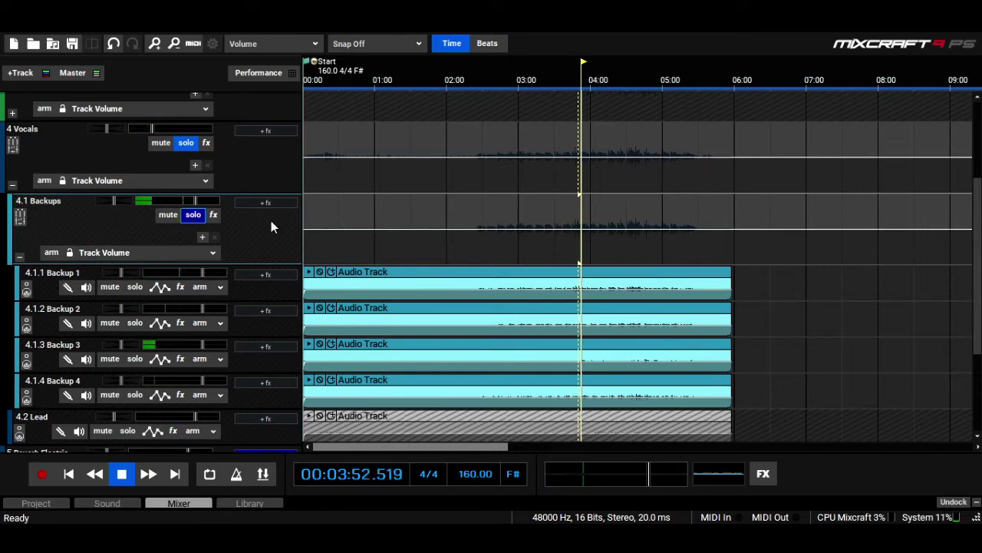
{"action": "scroll", "coordinate": [491, 268], "scroll_direction": "down", "scroll_amount": 1}
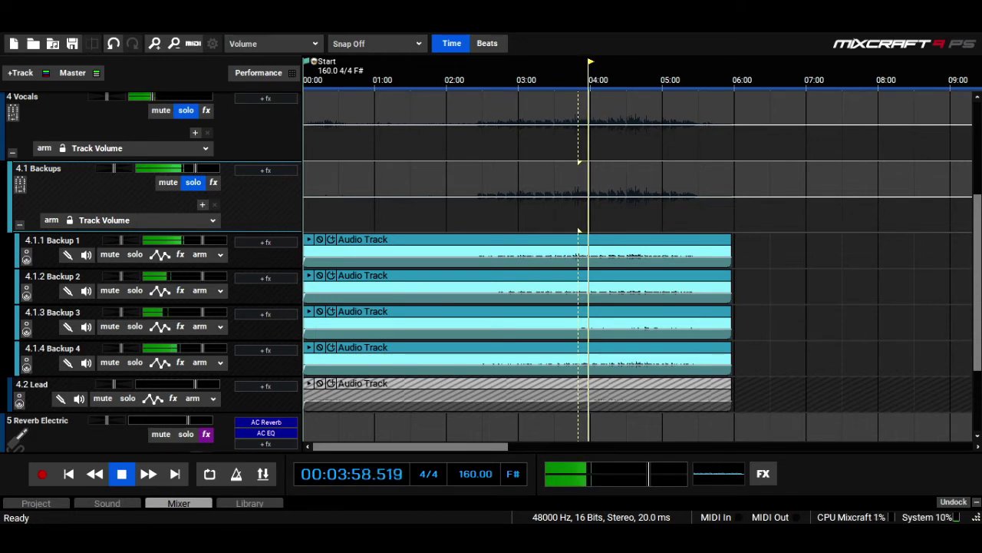
{"action": "key", "text": "space"}
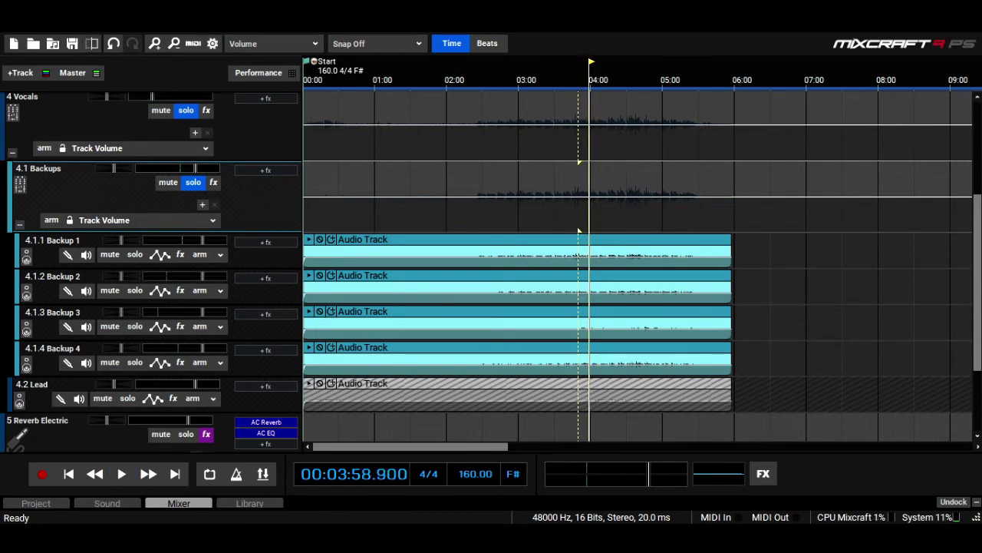
Step: Solo the Backup 1 track and add Acoustica EQ to its effect list
{"action": "left_click", "coordinate": [141, 253]}
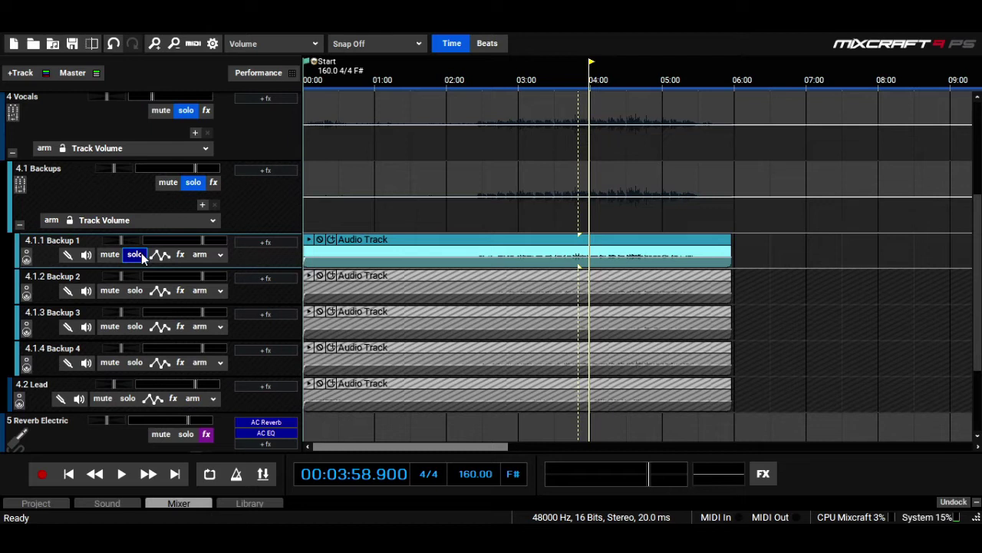
{"action": "left_click", "coordinate": [184, 257]}
{"action": "left_click", "coordinate": [584, 206]}
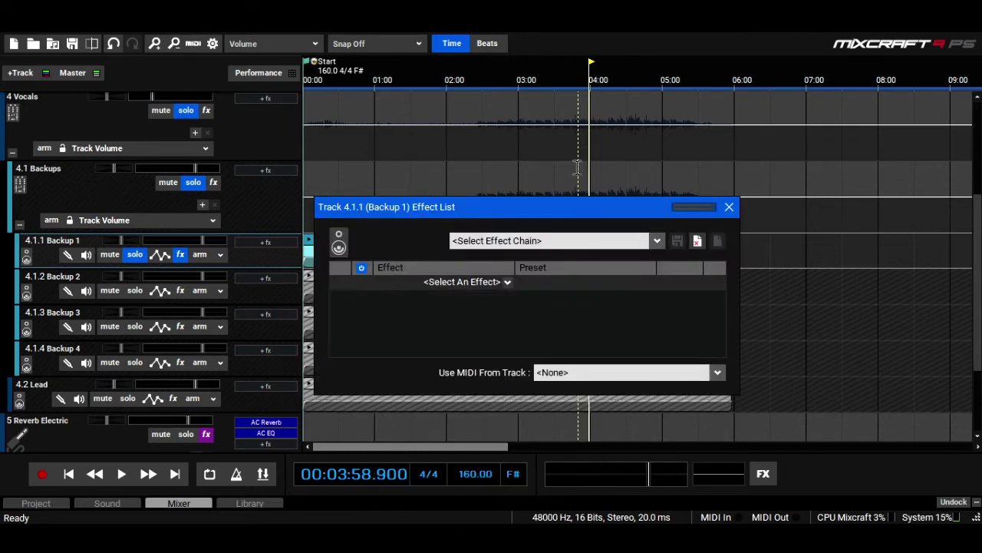
{"action": "left_click_drag", "start_coordinate": [551, 208], "coordinate": [546, 78]}
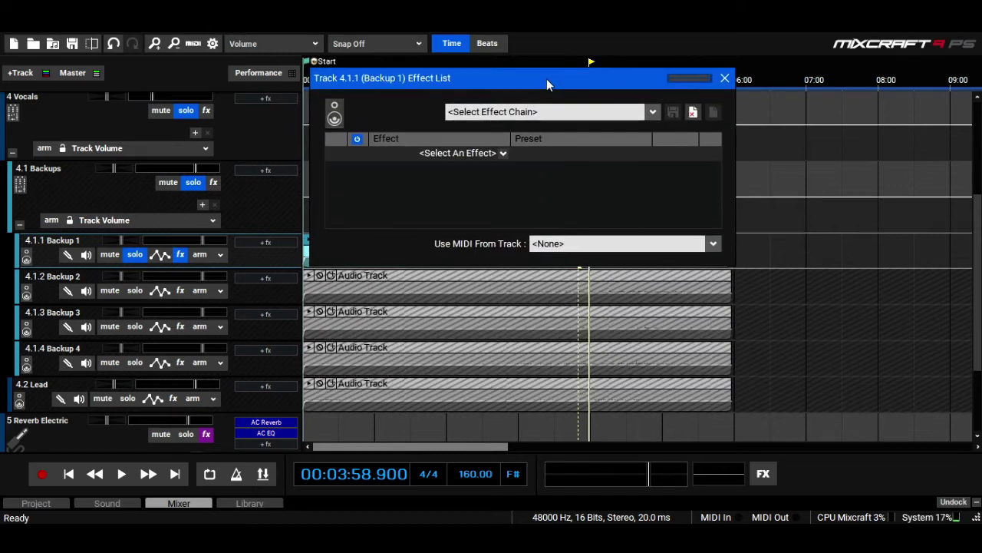
{"action": "left_click", "coordinate": [491, 154]}
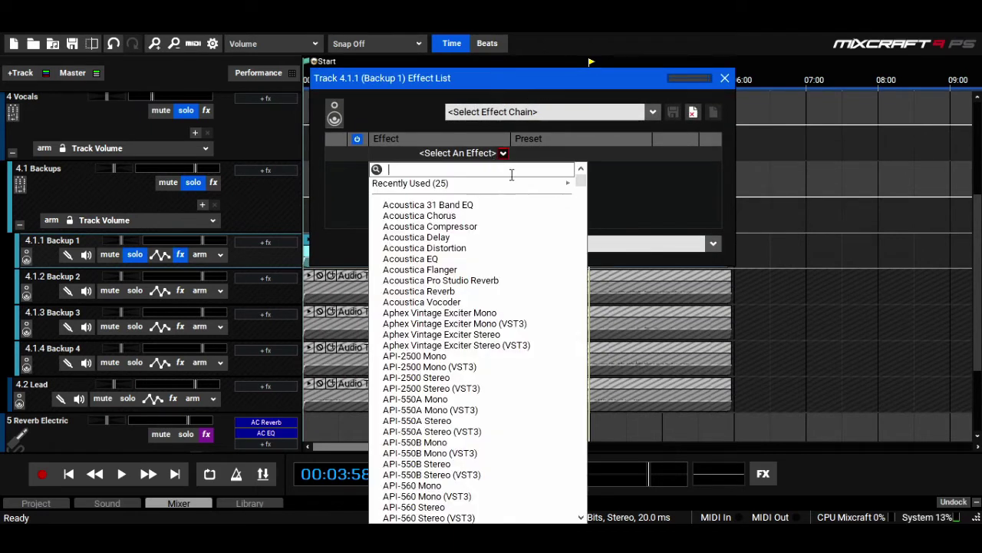
{"action": "mouse_move", "coordinate": [515, 184]}
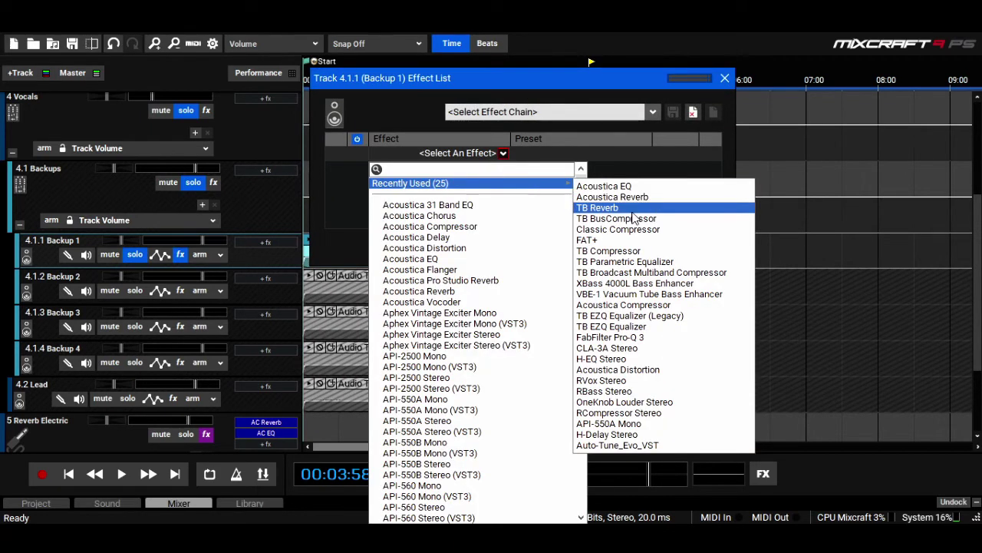
{"action": "left_click", "coordinate": [607, 186]}
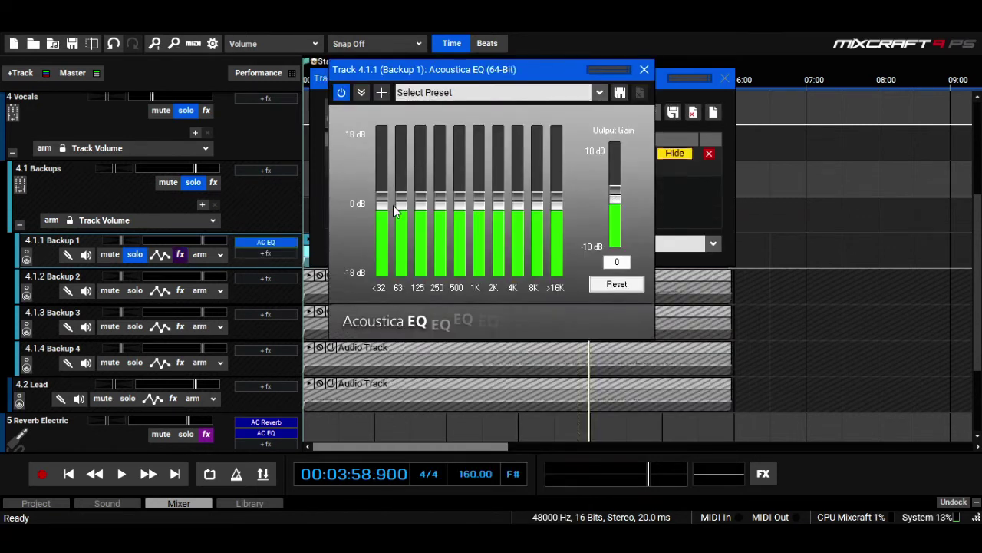
Step: Cut the <32, 63 and 125 bands fully, lower 250 and 500 slightly, boost 8K and >16K slightly, and close the Backup 1 EQ
{"action": "left_click_drag", "start_coordinate": [382, 203], "coordinate": [395, 323]}
{"action": "left_click_drag", "start_coordinate": [401, 204], "coordinate": [406, 300]}
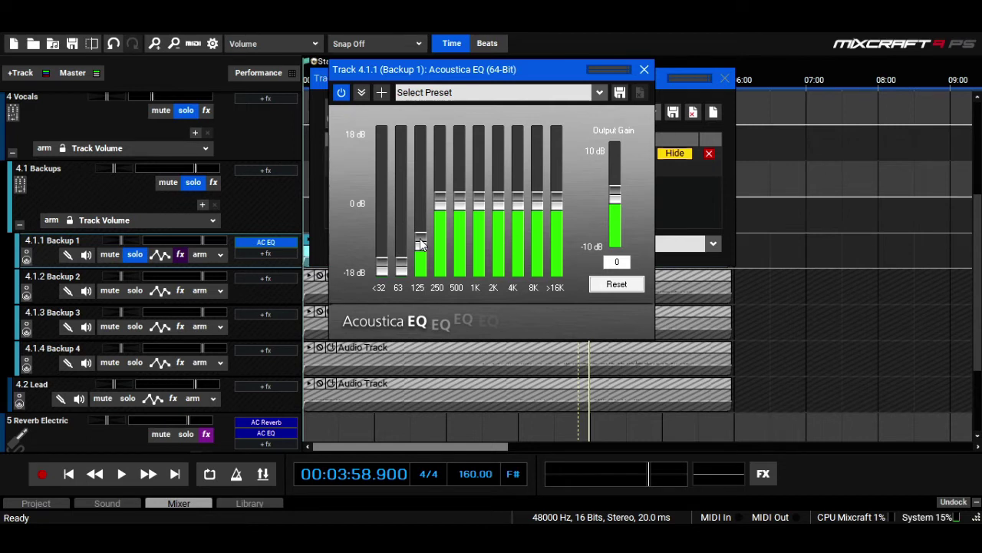
{"action": "left_click_drag", "start_coordinate": [421, 244], "coordinate": [437, 304]}
{"action": "left_click_drag", "start_coordinate": [444, 211], "coordinate": [438, 221]}
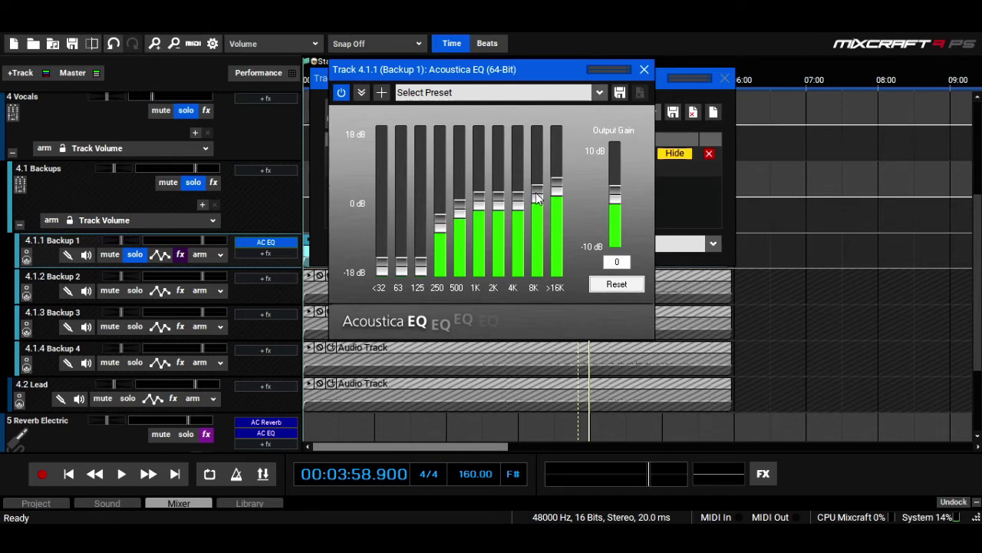
{"action": "left_click", "coordinate": [644, 70]}
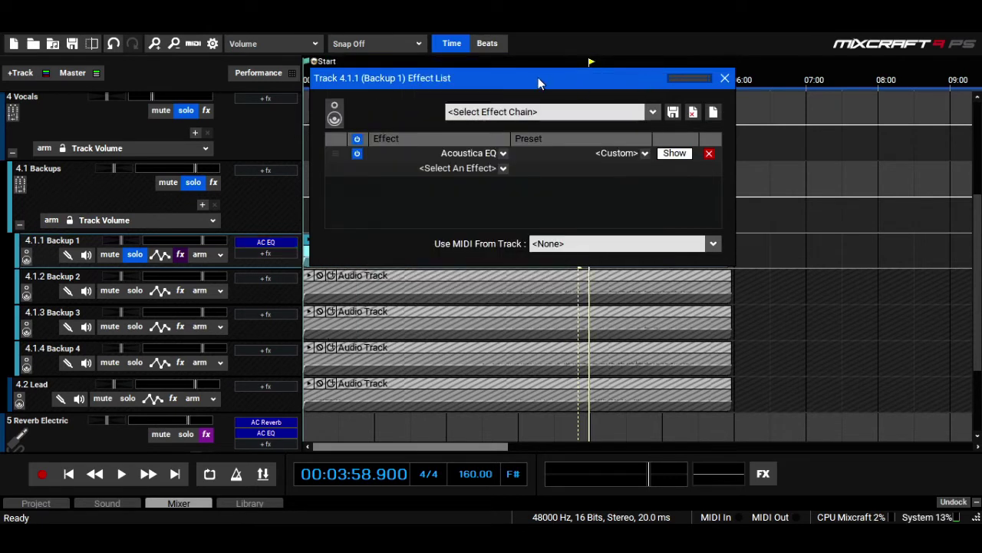
Step: Play the soloed Backup 1 from about 3:07 and add TB Compressor after its EQ
{"action": "left_click", "coordinate": [528, 67]}
{"action": "key", "text": "space"}
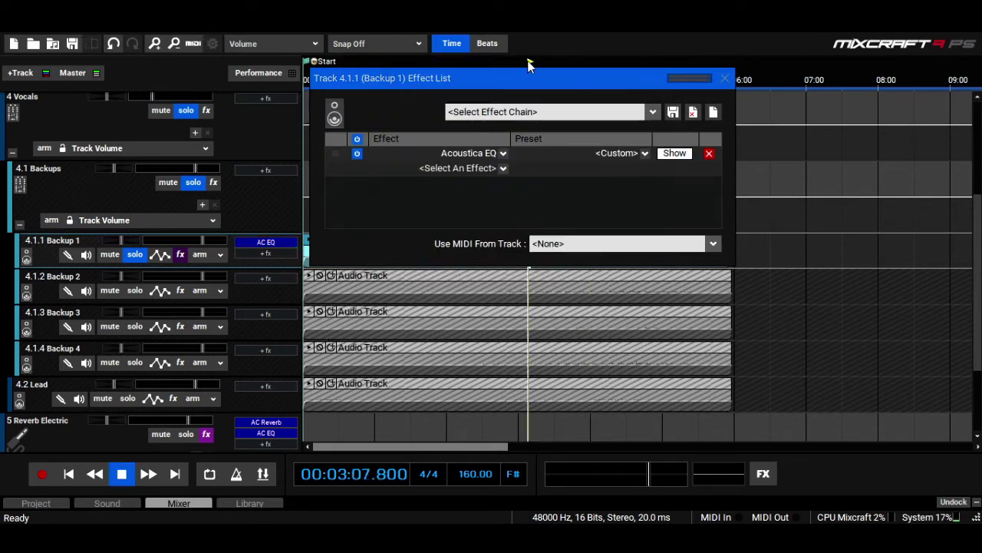
{"action": "left_click", "coordinate": [494, 172]}
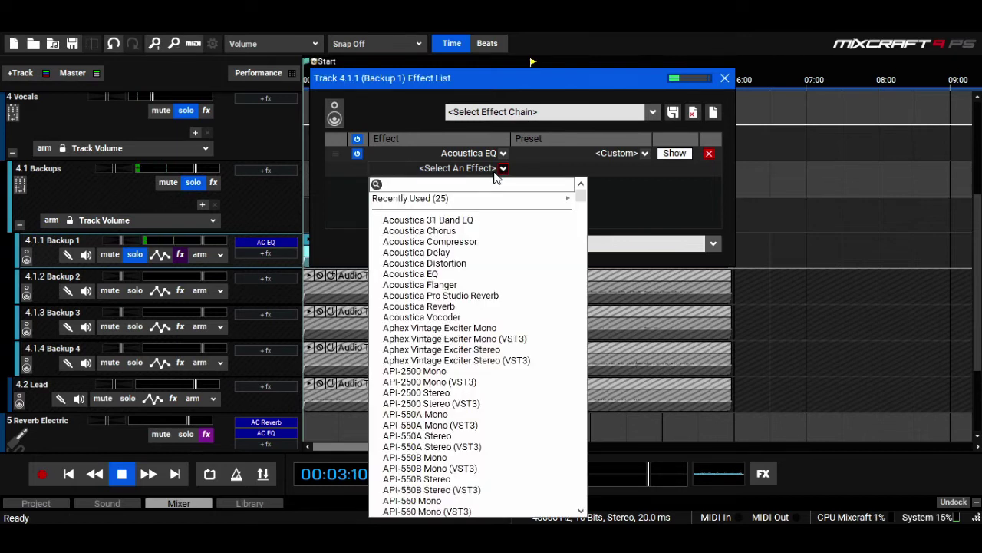
{"action": "type", "text": "tb"}
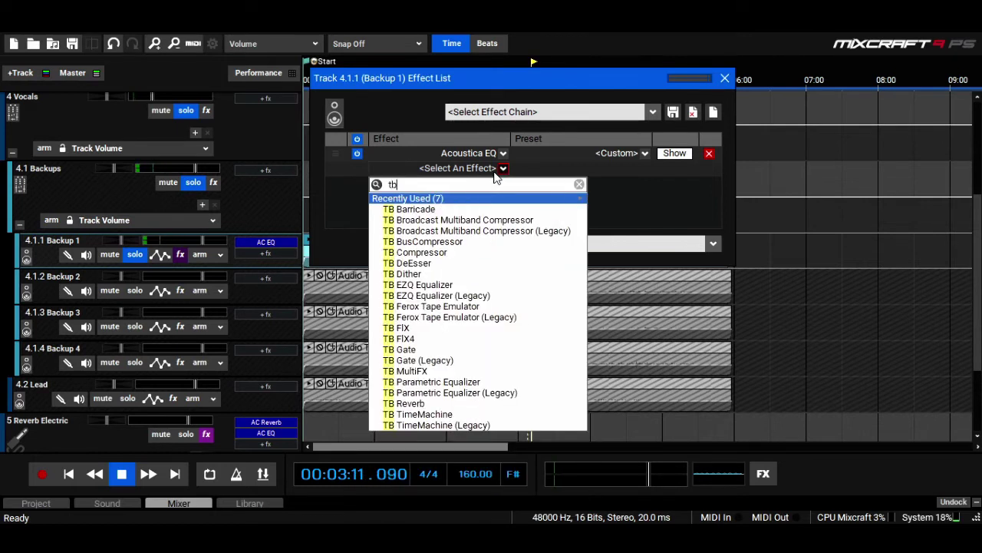
{"action": "left_click", "coordinate": [476, 253]}
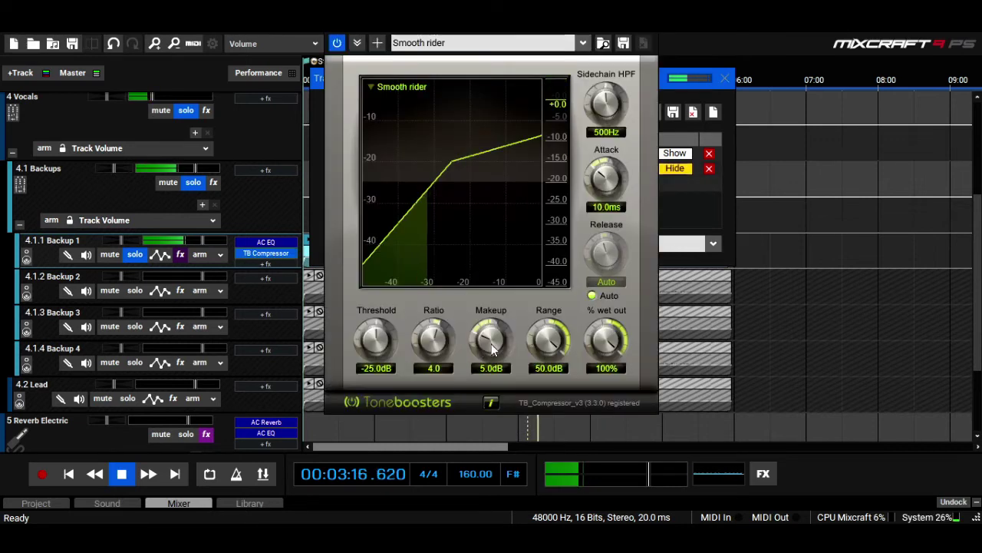
Step: Try a threshold of -39.5 dB, a ratio of 5.5 and an attack of 8.6 ms on the Backup 1 compressor
{"action": "left_click_drag", "start_coordinate": [366, 343], "coordinate": [350, 396]}
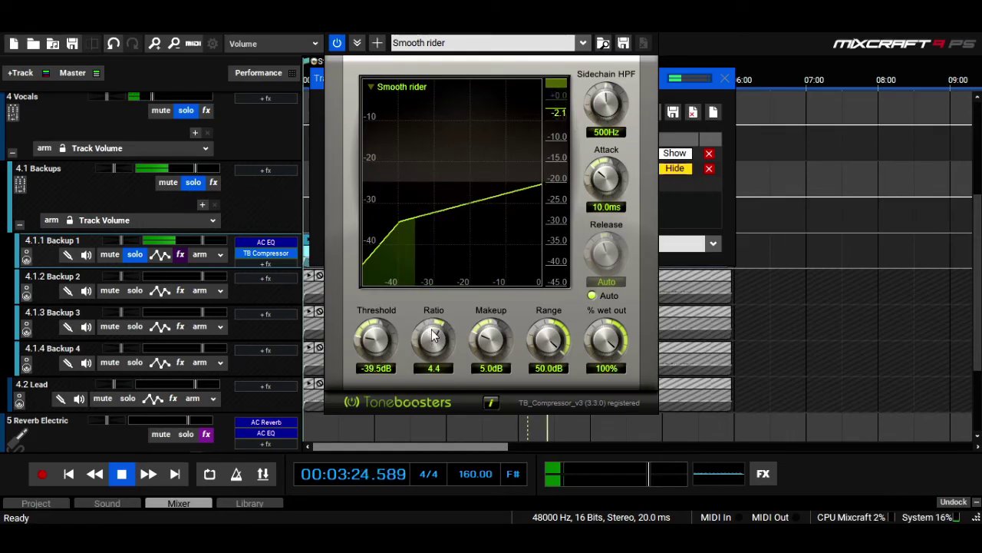
{"action": "left_click_drag", "start_coordinate": [435, 344], "coordinate": [435, 322]}
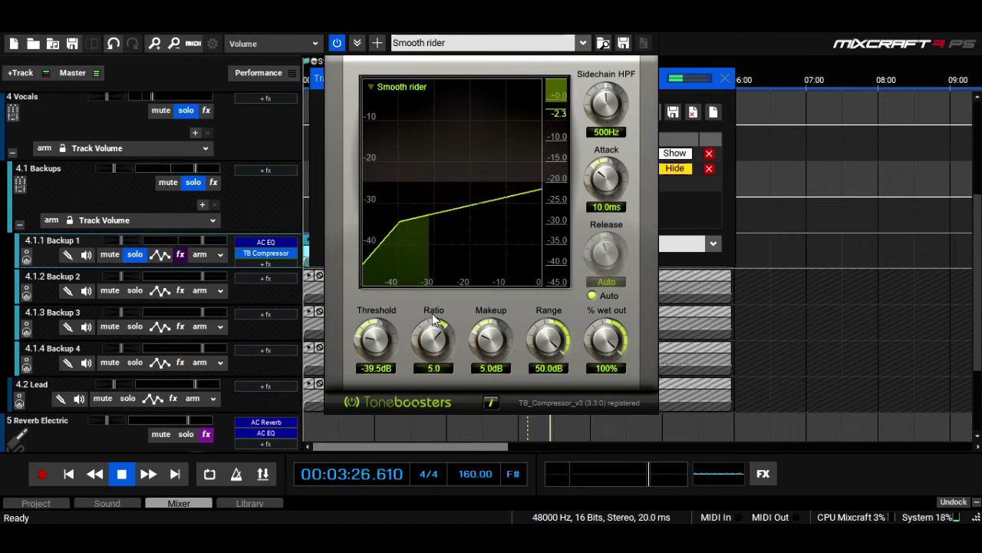
{"action": "scroll", "coordinate": [434, 322], "scroll_direction": "up", "scroll_amount": 1}
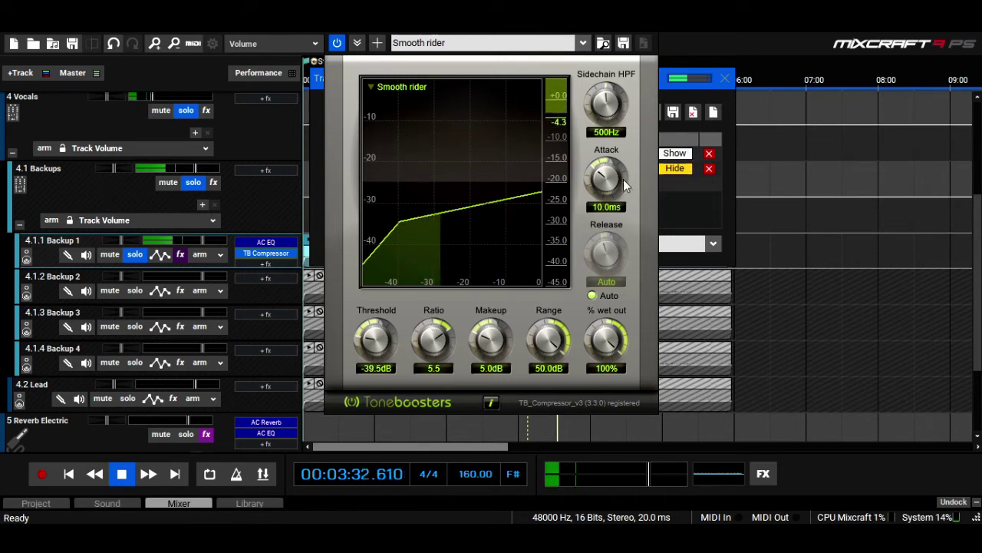
{"action": "scroll", "coordinate": [608, 181], "scroll_direction": "down", "scroll_amount": 3}
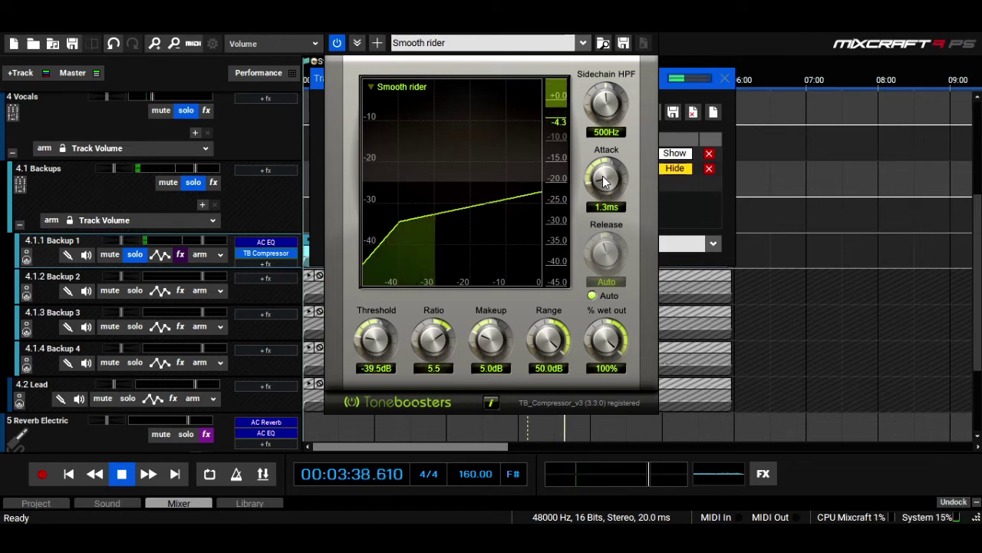
{"action": "mouse_move", "coordinate": [603, 181]}
{"action": "left_mouse_down"}
{"action": "mouse_move", "coordinate": [606, 209]}
{"action": "mouse_move", "coordinate": [601, 187]}
{"action": "left_mouse_up"}
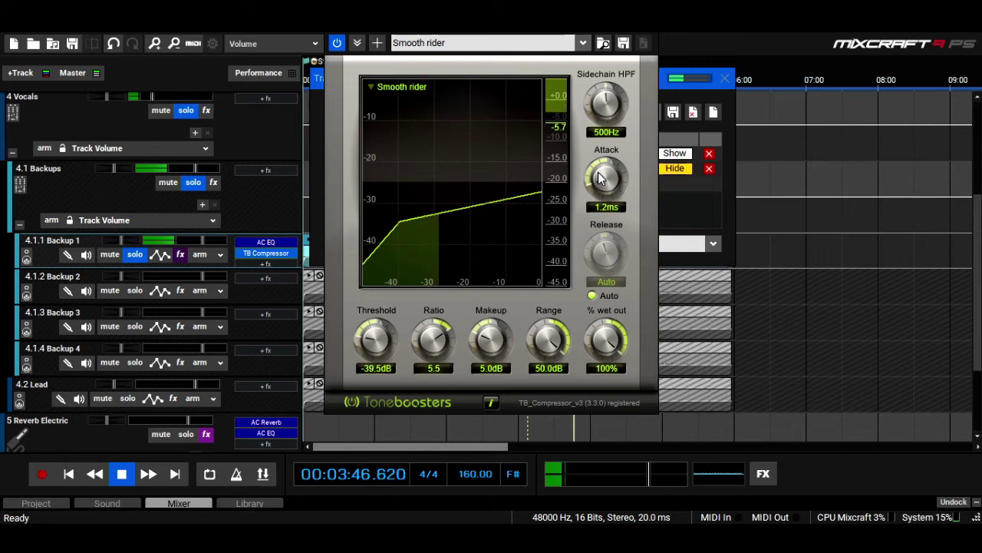
{"action": "left_click_drag", "start_coordinate": [606, 181], "coordinate": [608, 135]}
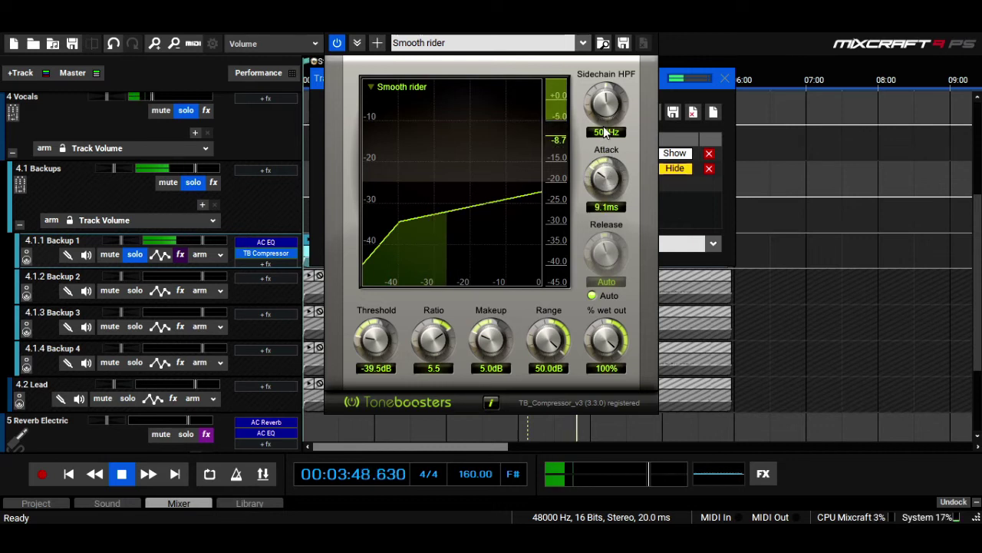
{"action": "left_click_drag", "start_coordinate": [606, 193], "coordinate": [604, 186]}
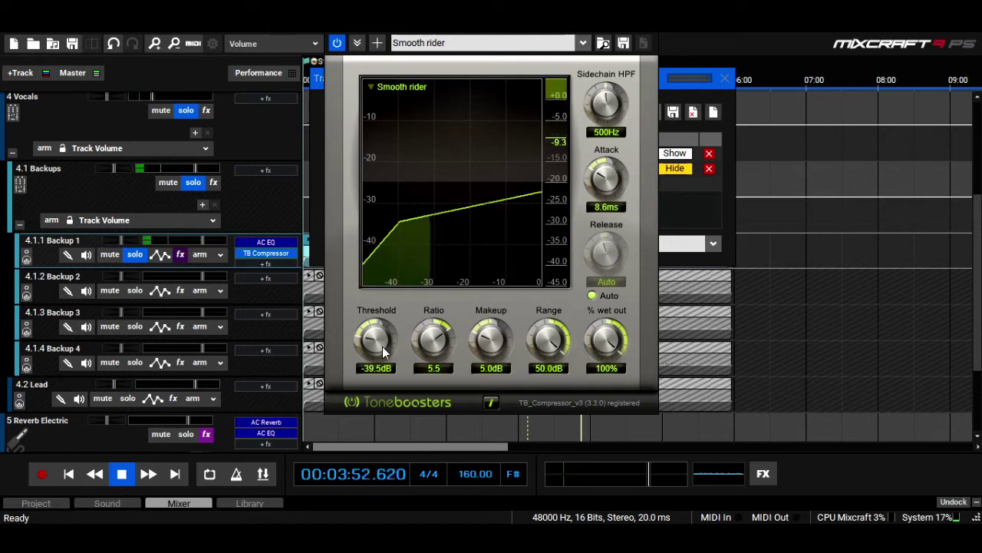
Step: Set the Backup 1 compressor's threshold to -34.0 dB, ratio to 7.3 and attack to 6.2 ms, and close its window
{"action": "left_click_drag", "start_coordinate": [382, 346], "coordinate": [379, 326]}
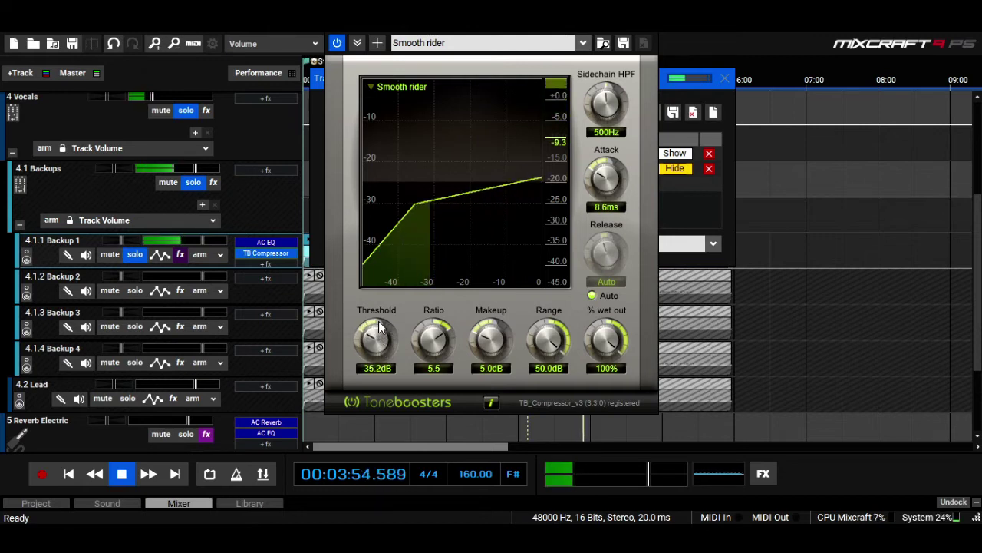
{"action": "left_click_drag", "start_coordinate": [433, 346], "coordinate": [429, 343]}
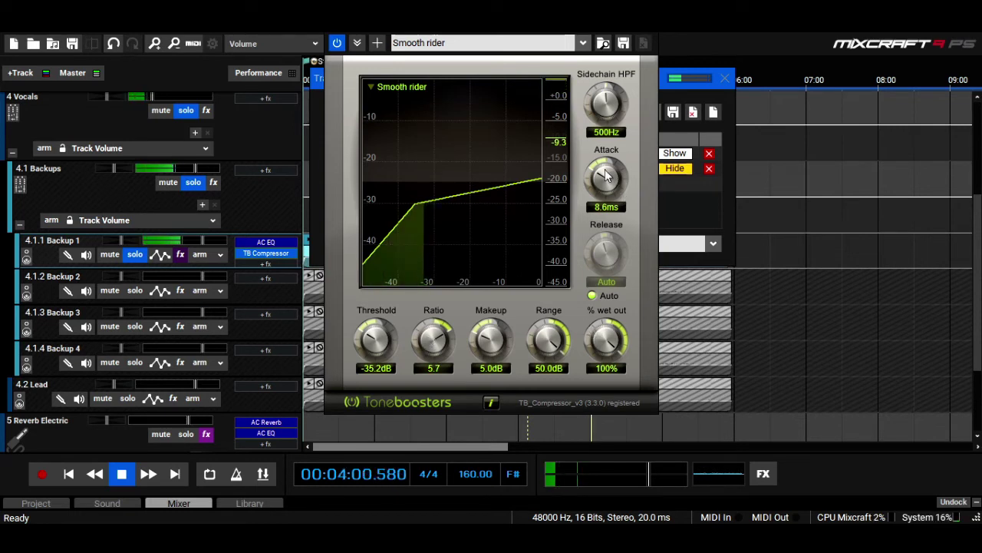
{"action": "left_click_drag", "start_coordinate": [605, 175], "coordinate": [608, 188]}
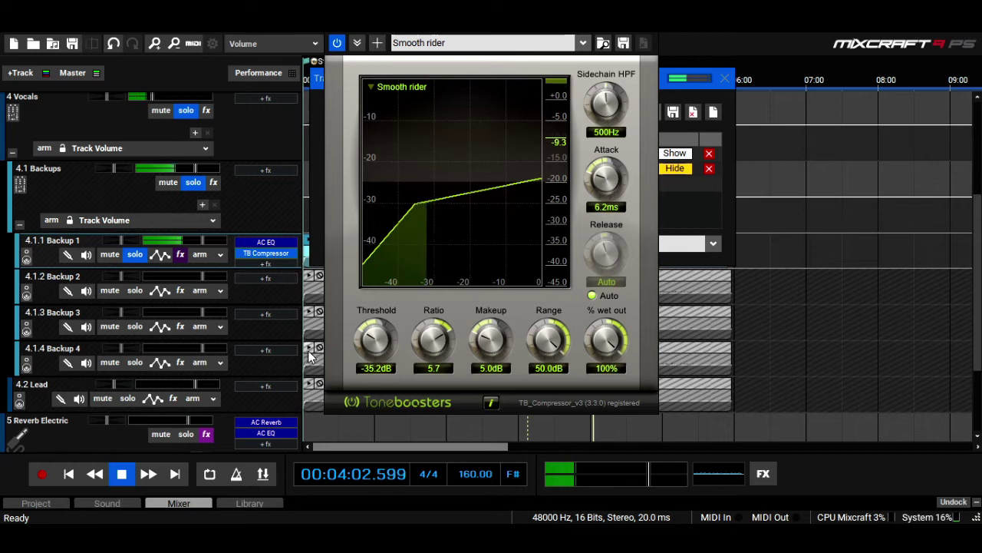
{"action": "left_click_drag", "start_coordinate": [378, 346], "coordinate": [378, 364]}
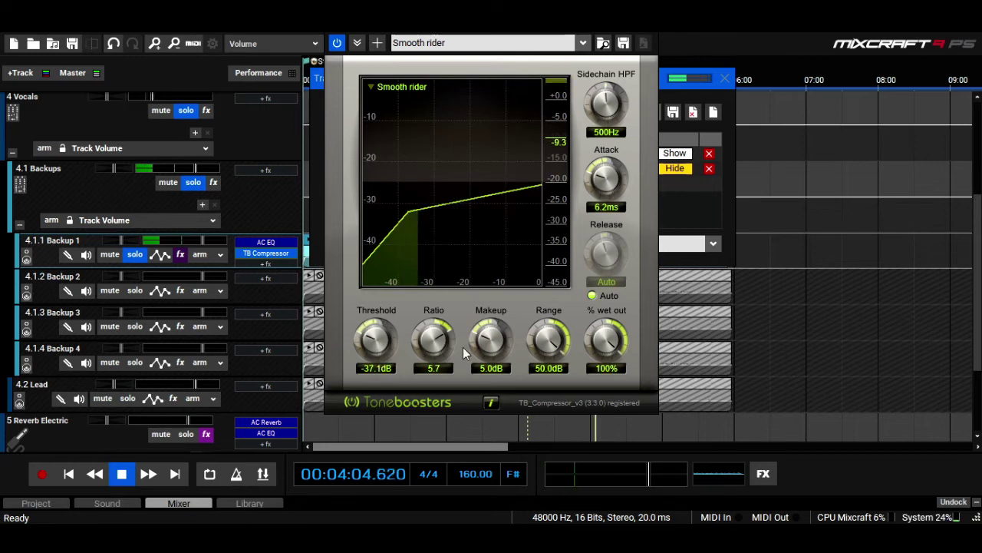
{"action": "left_click_drag", "start_coordinate": [426, 340], "coordinate": [424, 309]}
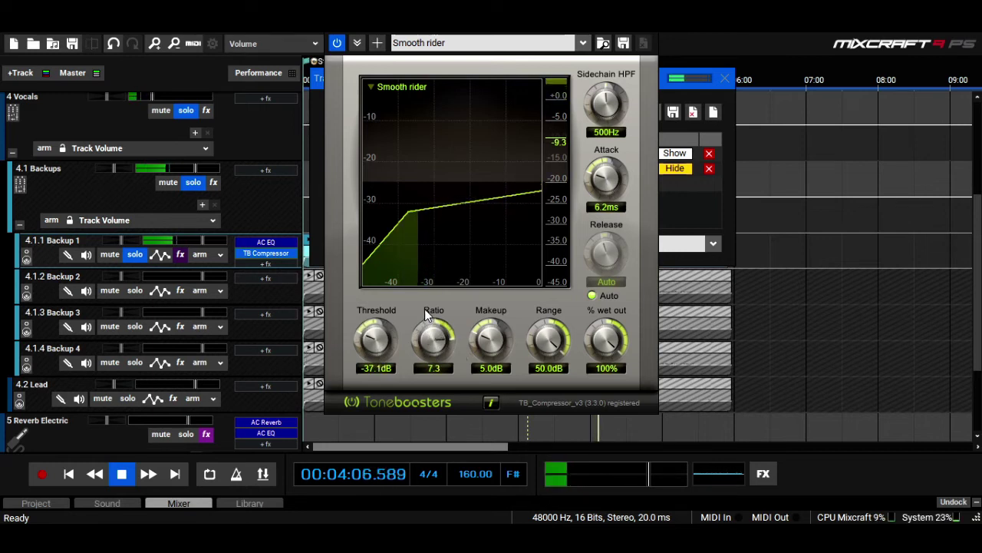
{"action": "left_click_drag", "start_coordinate": [375, 337], "coordinate": [366, 322]}
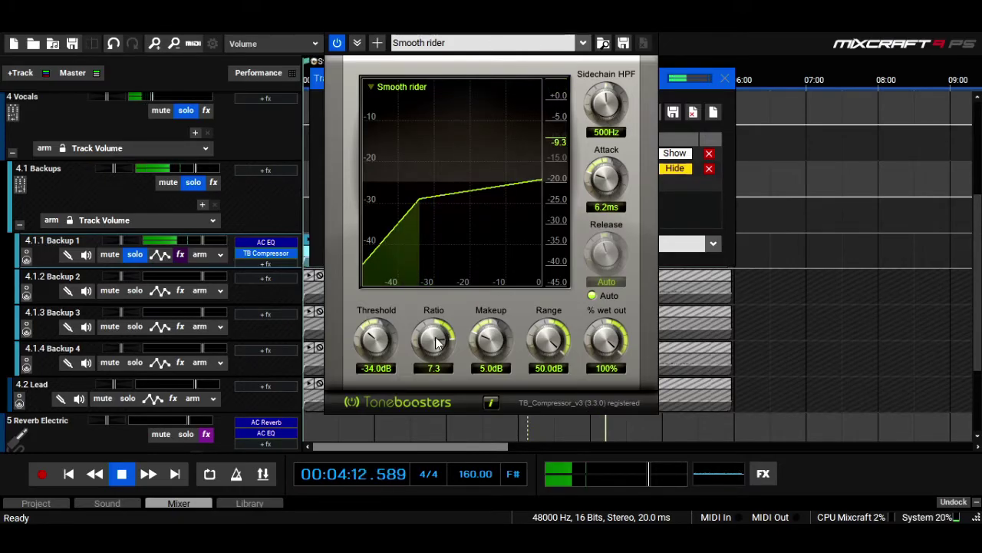
{"action": "left_click", "coordinate": [642, 36]}
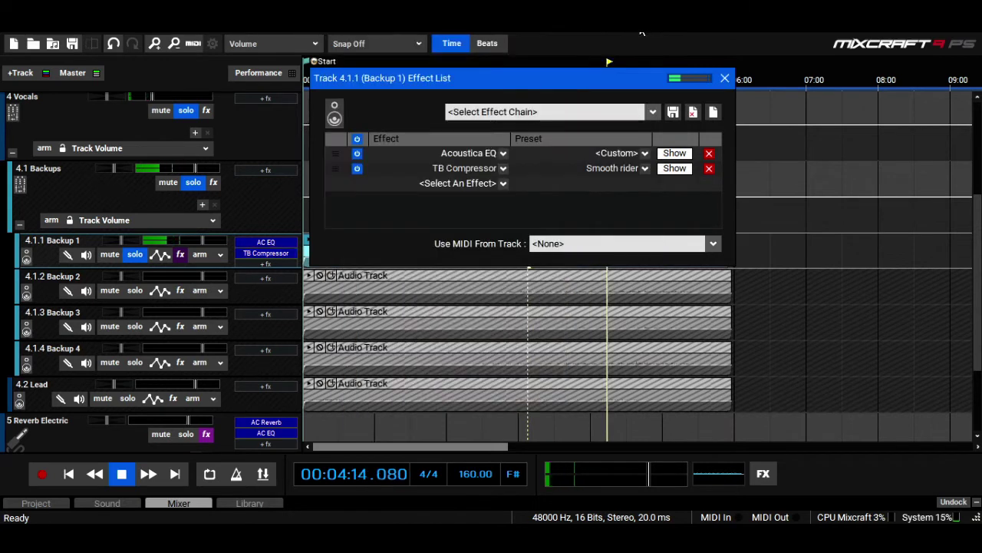
Step: Add a second Acoustica EQ after the compressor on Backup 1
{"action": "left_click", "coordinate": [483, 182]}
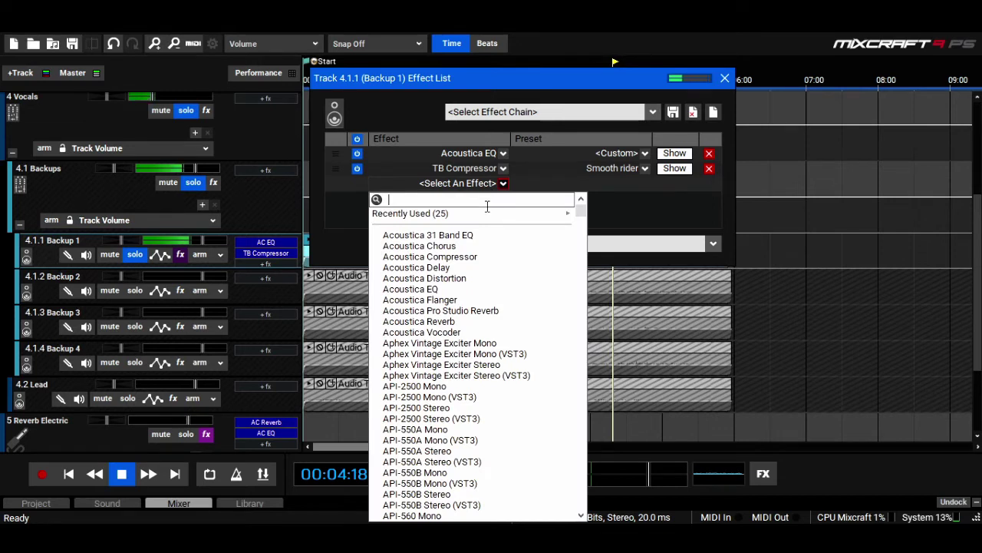
{"action": "left_click", "coordinate": [451, 288]}
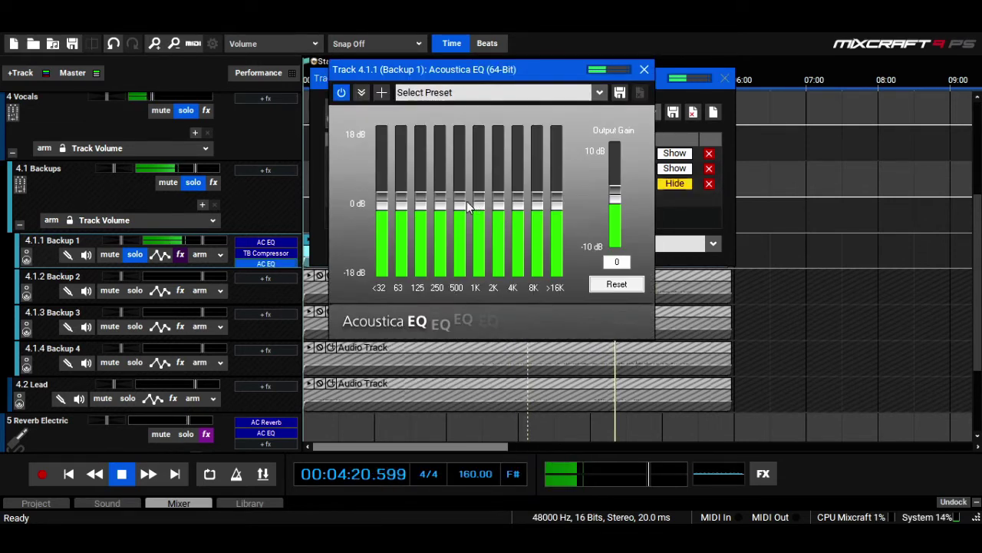
Step: On Backup 1's second EQ, audition a strong 500 Hz boost, return it to 0 dB and cut 250 Hz by about 5 dB
{"action": "left_click_drag", "start_coordinate": [459, 201], "coordinate": [455, 138]}
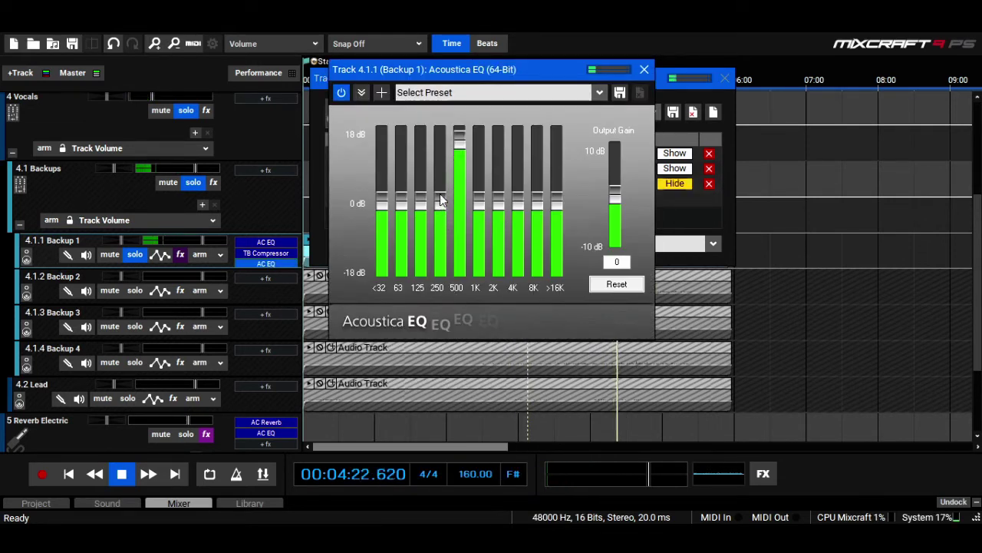
{"action": "left_click_drag", "start_coordinate": [439, 195], "coordinate": [443, 225]}
{"action": "left_click_drag", "start_coordinate": [458, 139], "coordinate": [442, 217]}
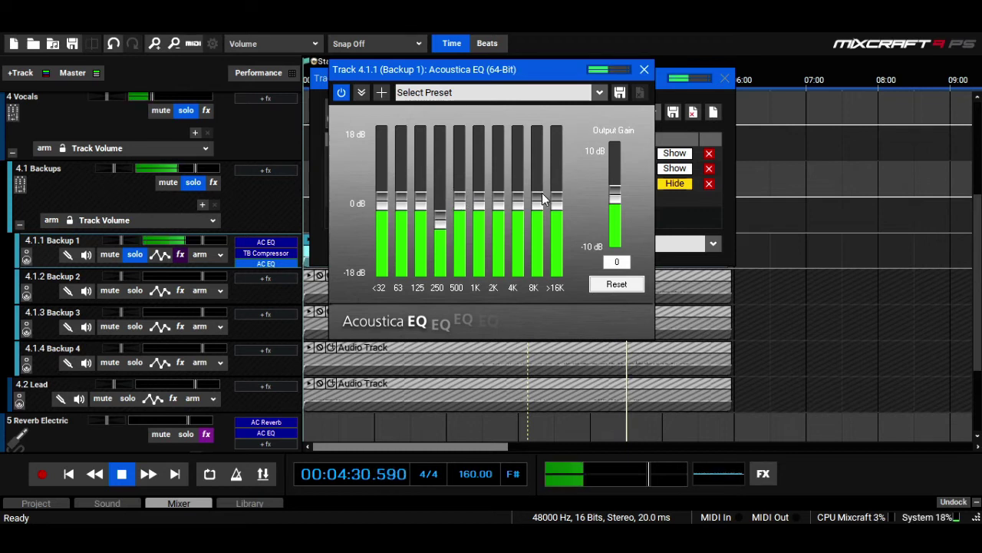
Step: Boost 8K by about 2 dB and 4K by about 1 dB, cut 1K by about 2 dB, and close the EQ window
{"action": "mouse_move", "coordinate": [538, 201]}
{"action": "left_mouse_down"}
{"action": "mouse_move", "coordinate": [537, 129]}
{"action": "mouse_move", "coordinate": [531, 192]}
{"action": "mouse_move", "coordinate": [521, 194]}
{"action": "left_mouse_up"}
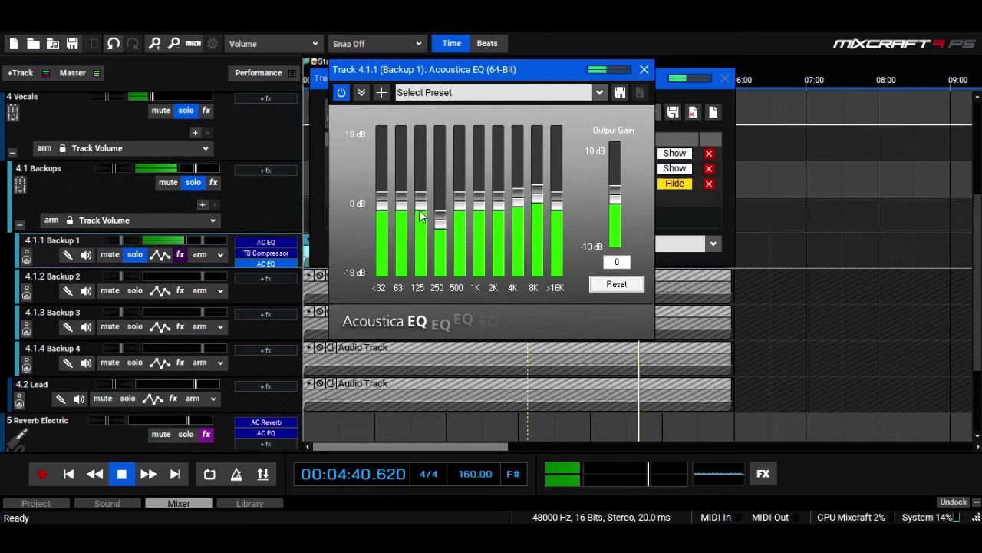
{"action": "mouse_move", "coordinate": [417, 205]}
{"action": "left_mouse_down"}
{"action": "mouse_move", "coordinate": [427, 208]}
{"action": "mouse_move", "coordinate": [478, 138]}
{"action": "mouse_move", "coordinate": [479, 230]}
{"action": "mouse_move", "coordinate": [480, 209]}
{"action": "mouse_move", "coordinate": [420, 204]}
{"action": "left_mouse_up"}
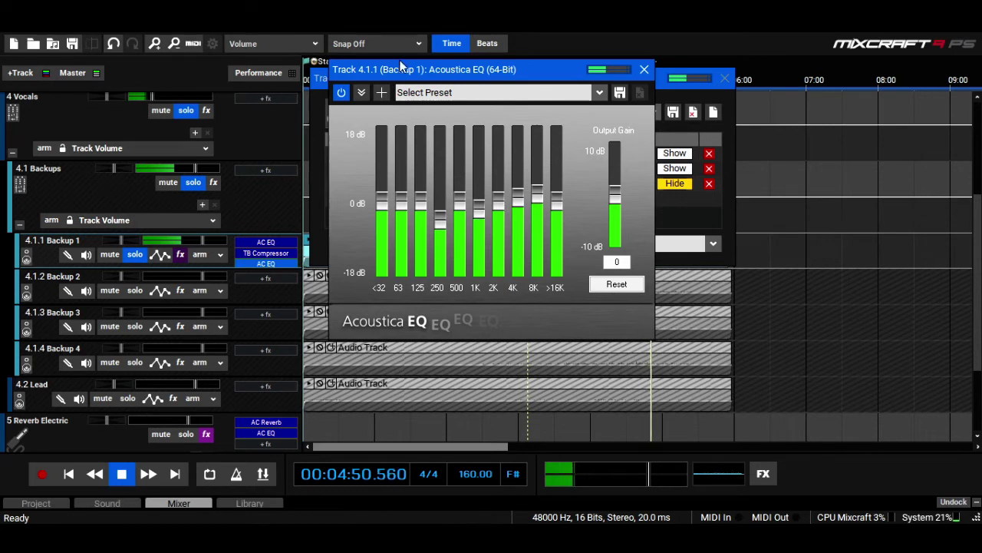
{"action": "left_click", "coordinate": [643, 70]}
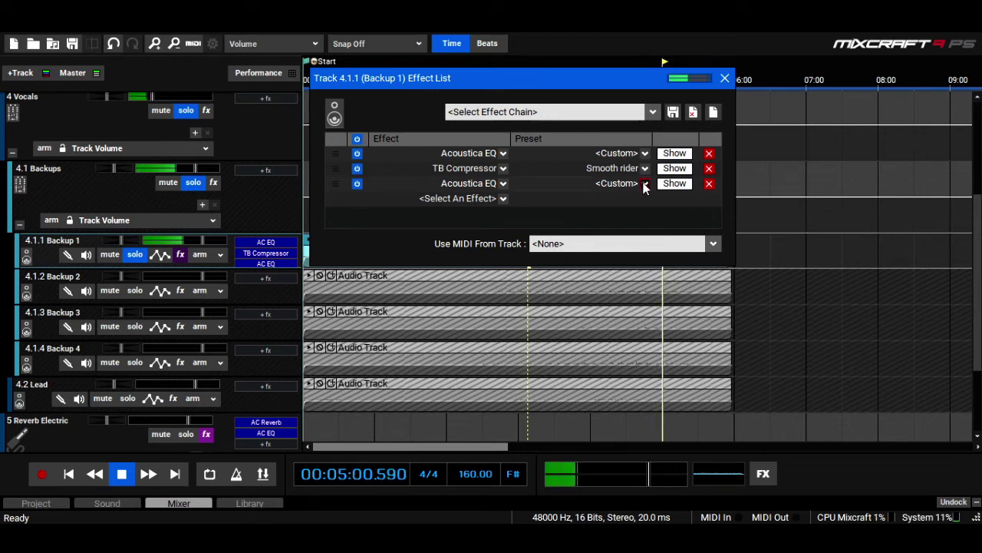
{"action": "left_click", "coordinate": [677, 185]}
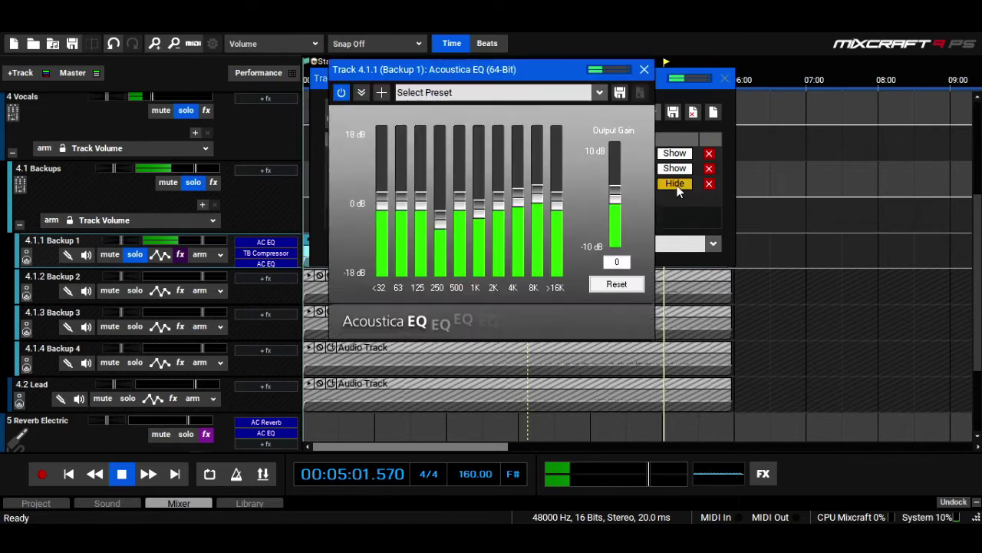
{"action": "left_click", "coordinate": [643, 69]}
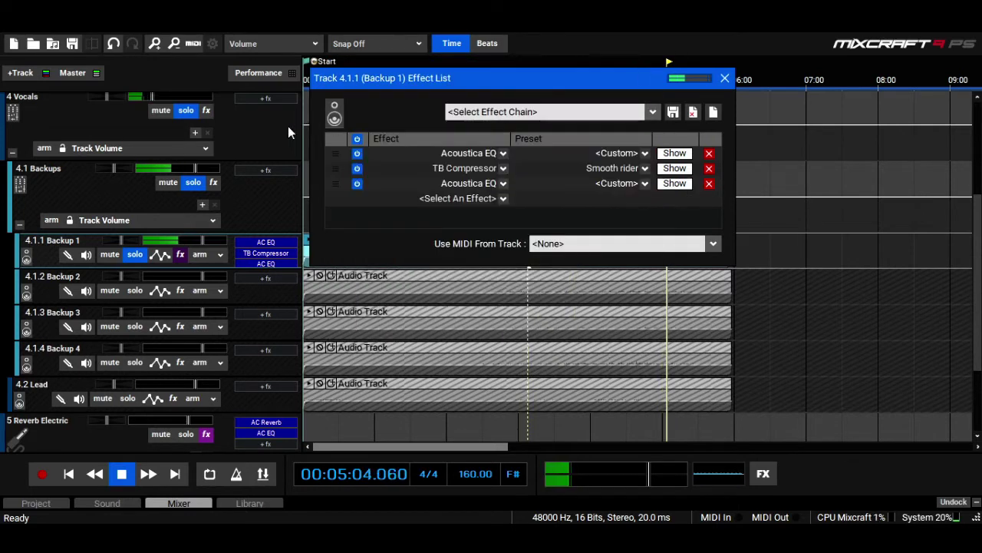
Step: Compare Backup 1 with its whole effect chain bypassed and re-enabled, and stop playback
{"action": "left_click", "coordinate": [364, 139]}
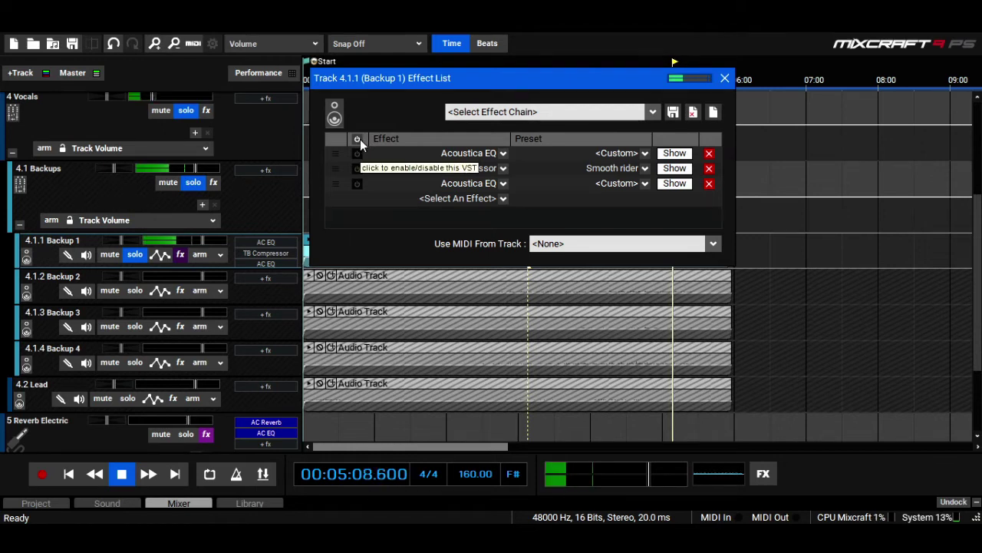
{"action": "left_click", "coordinate": [360, 139]}
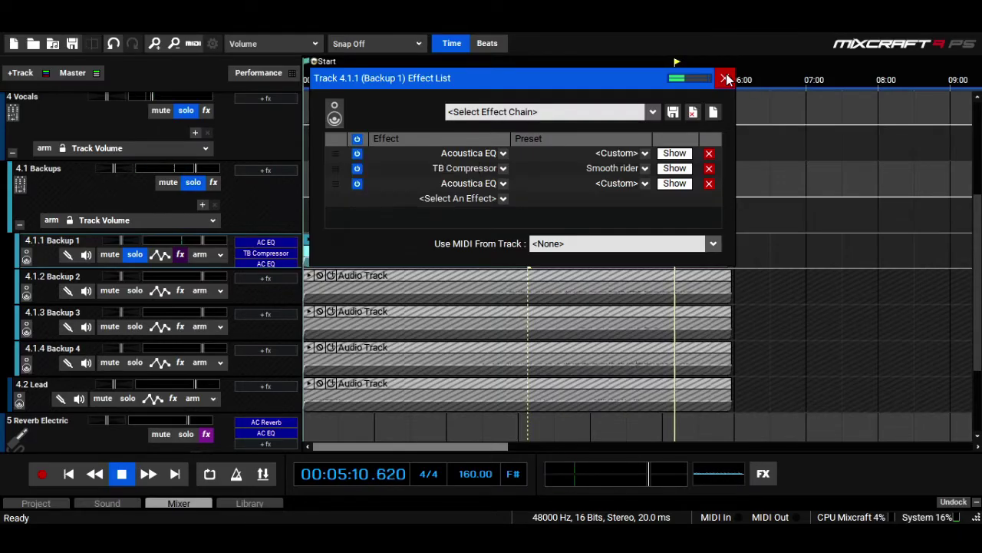
{"action": "key", "text": "space"}
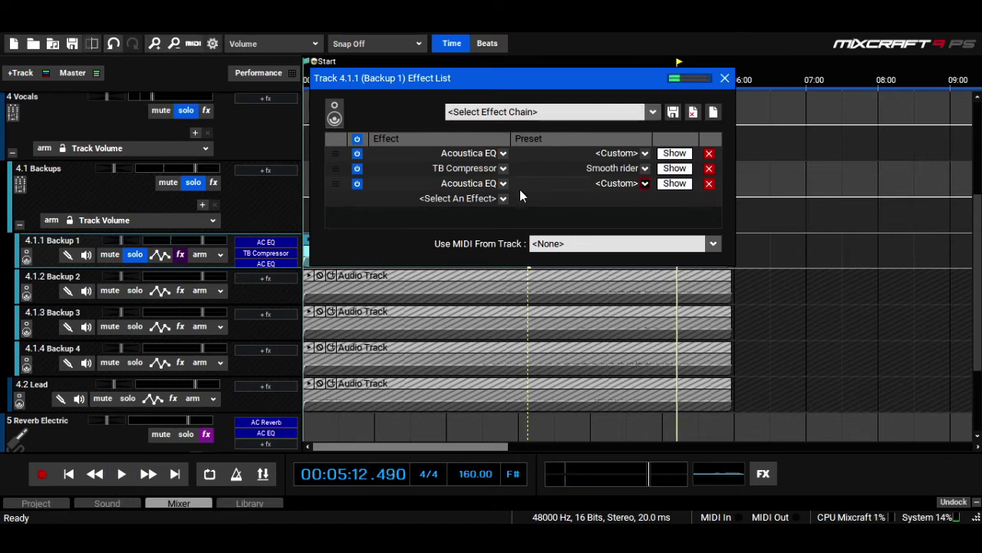
Step: Add GSnap Pitch Correction after the second EQ on Backup 1, leaving its key and scale unset
{"action": "left_click", "coordinate": [503, 198]}
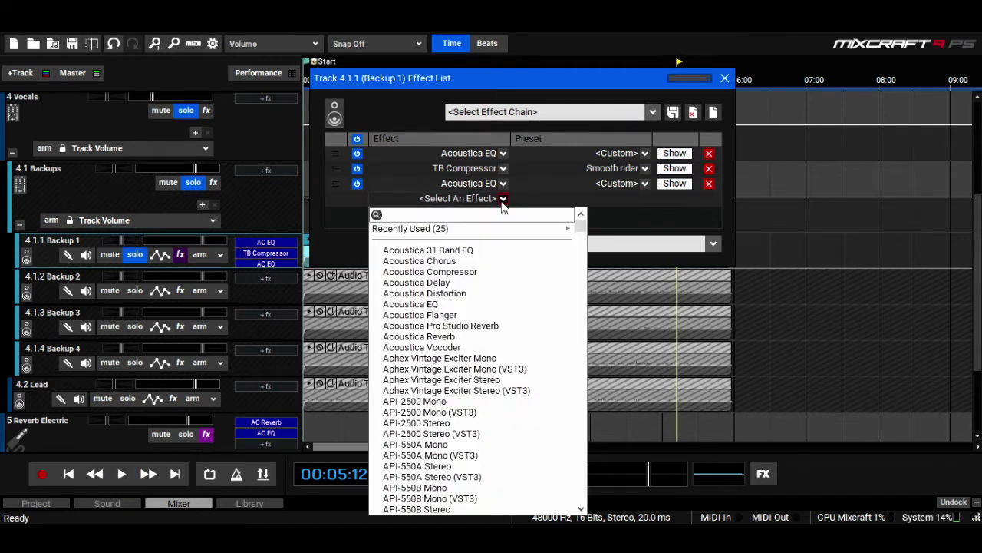
{"action": "type", "text": "gn"}
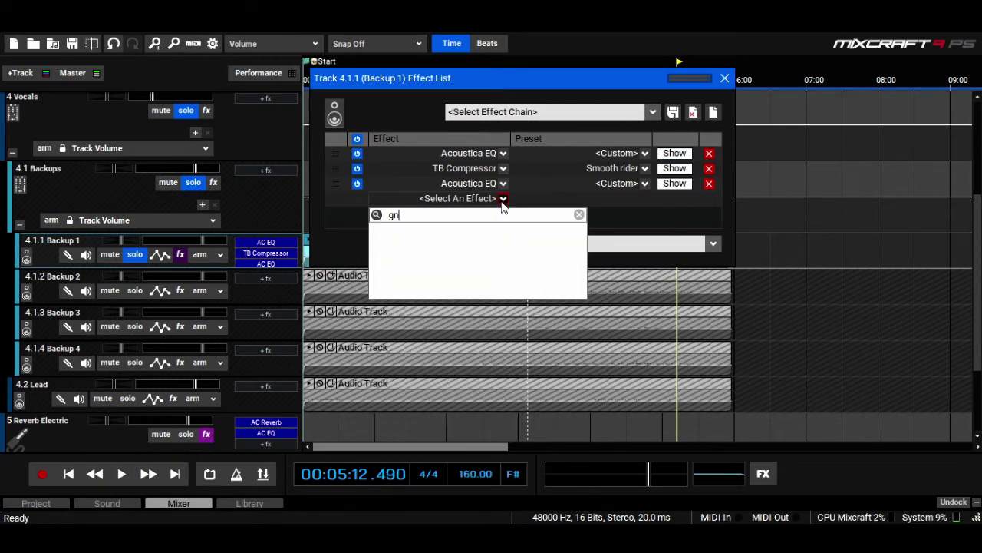
{"action": "key", "text": "BackSpace"}
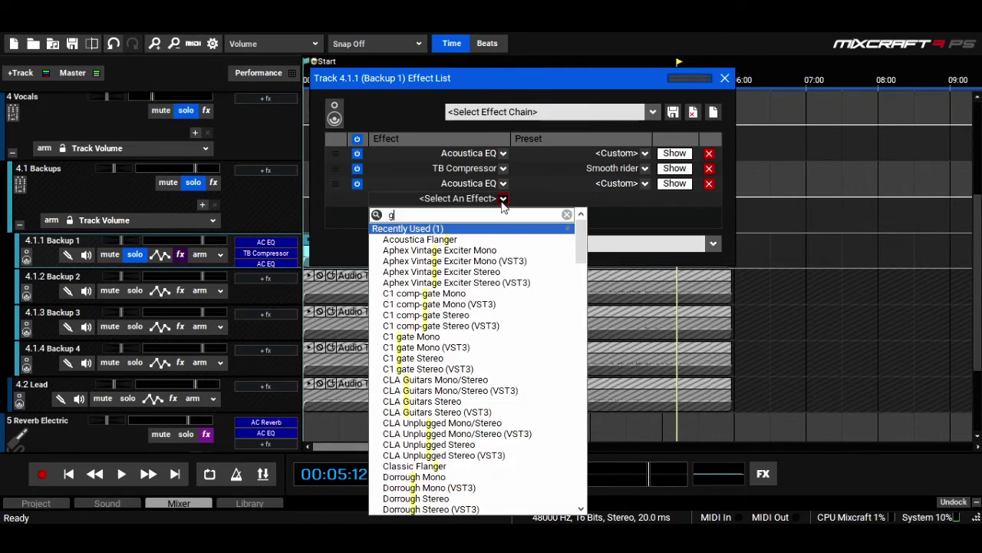
{"action": "key", "text": "BackSpace"}
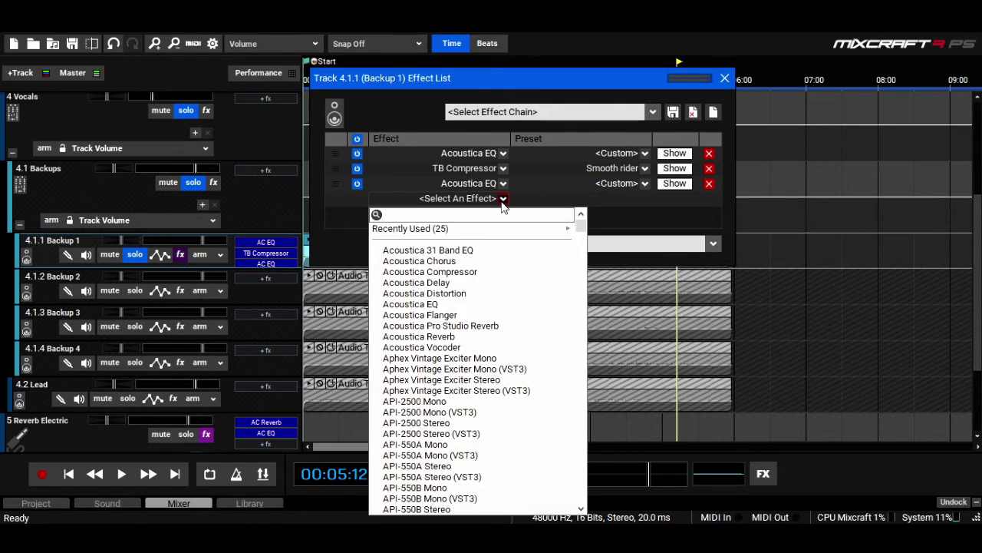
{"action": "type", "text": "sn"}
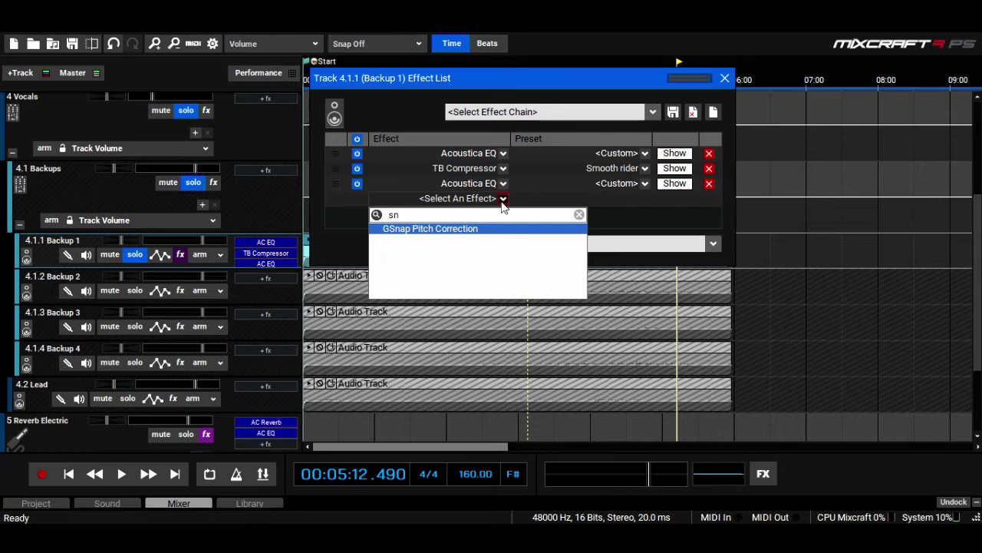
{"action": "key", "text": "Return"}
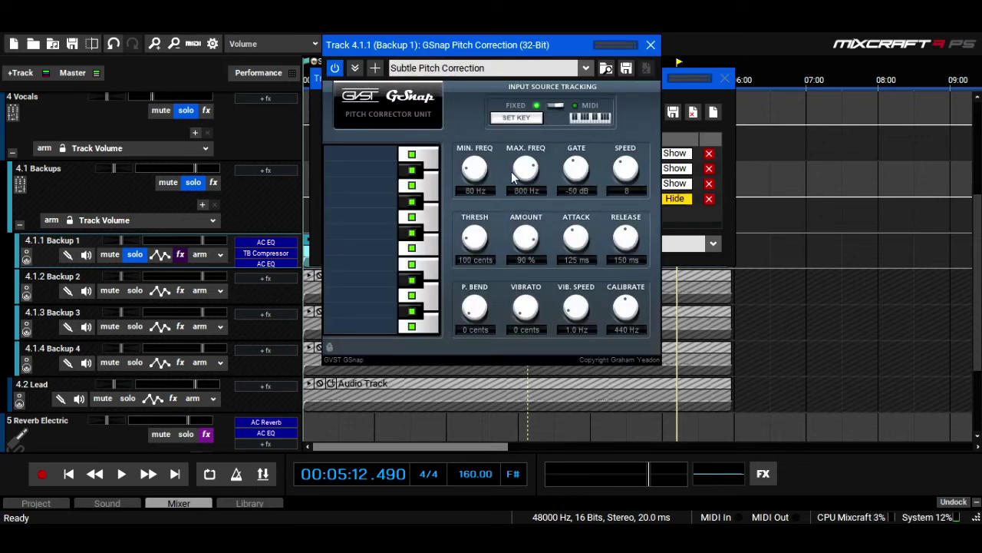
{"action": "left_click", "coordinate": [519, 119]}
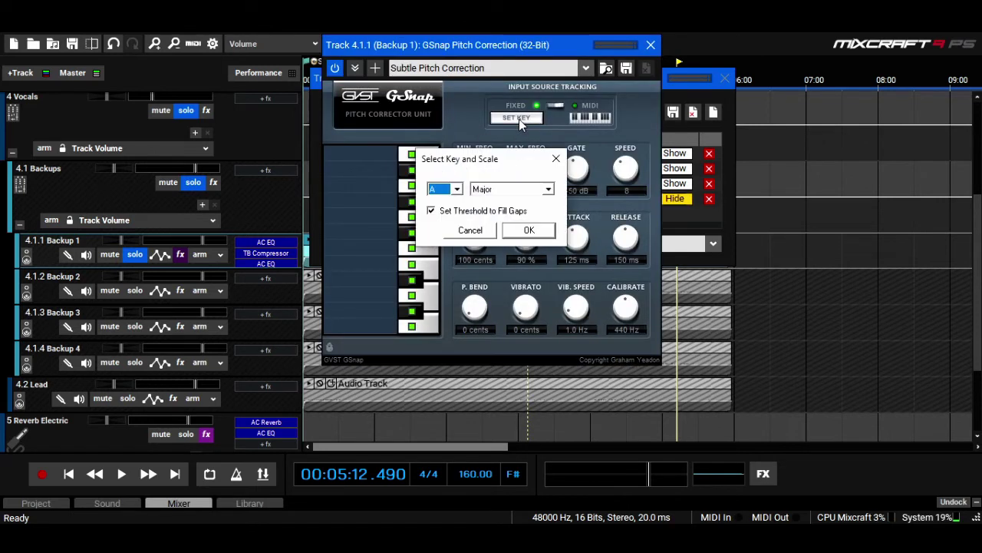
{"action": "key", "text": "Escape"}
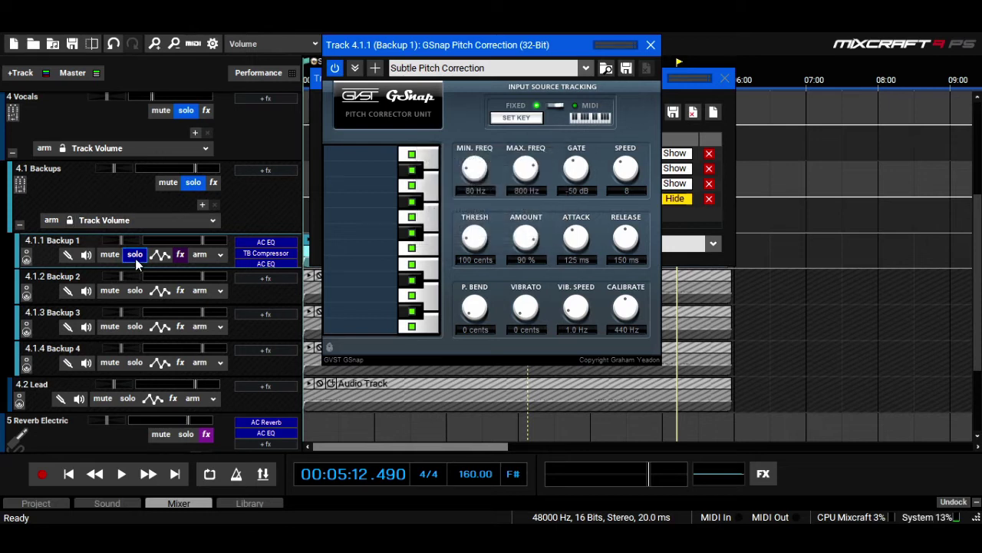
Step: Insert a virtual instrument track above Backup 2, open Musical Typing for its Acoustic Piano and solo the track
{"action": "right_click", "coordinate": [44, 289]}
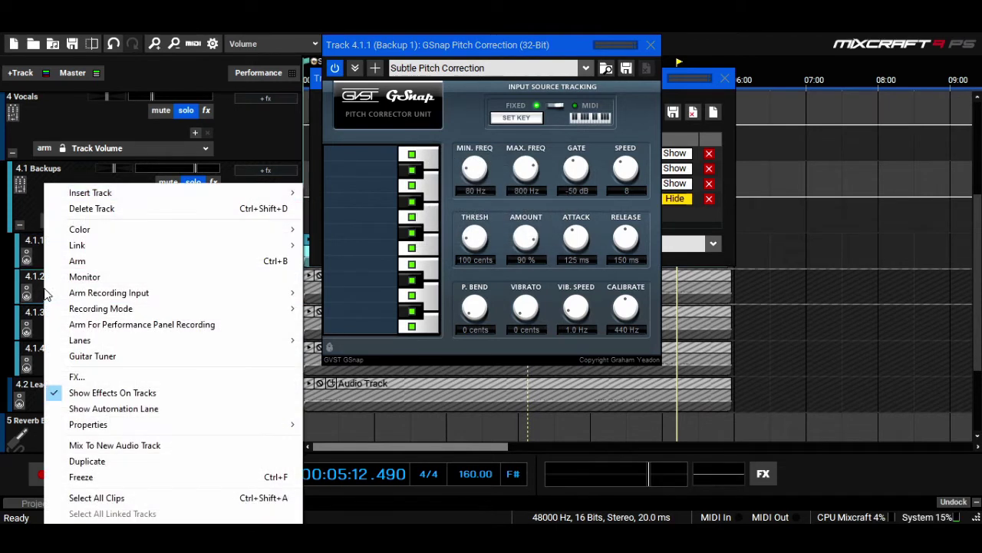
{"action": "mouse_move", "coordinate": [265, 193]}
{"action": "left_click", "coordinate": [368, 208]}
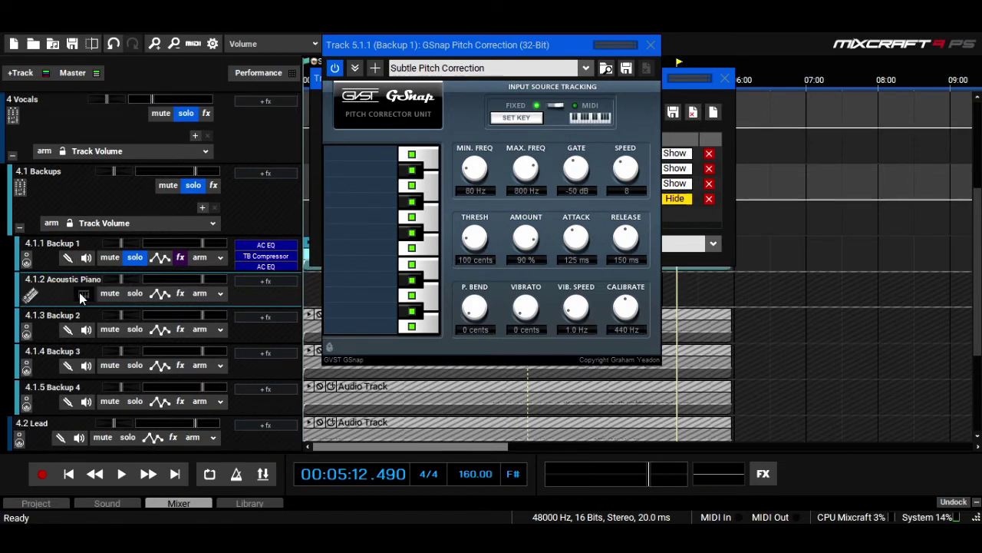
{"action": "left_click", "coordinate": [82, 294]}
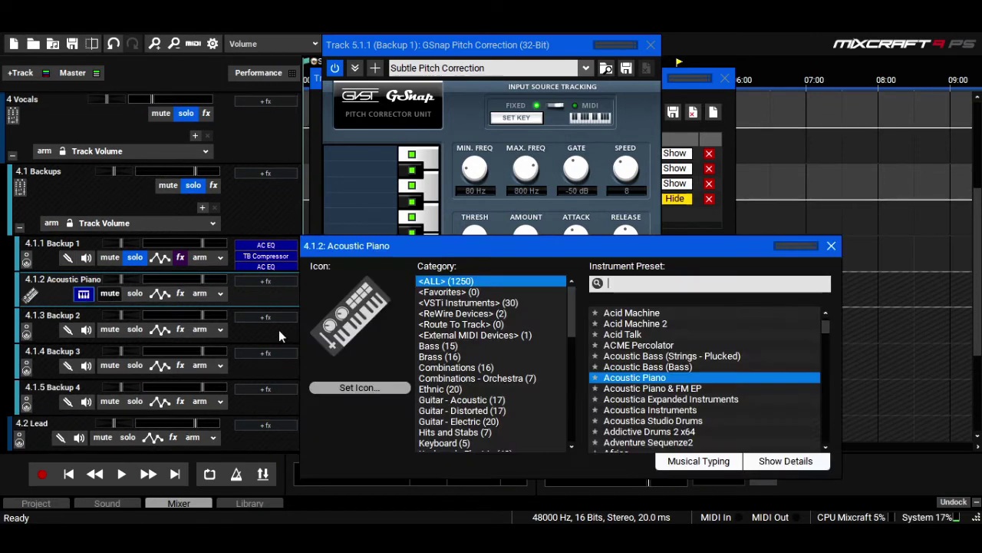
{"action": "left_click", "coordinate": [675, 459]}
{"action": "key", "text": "g"}
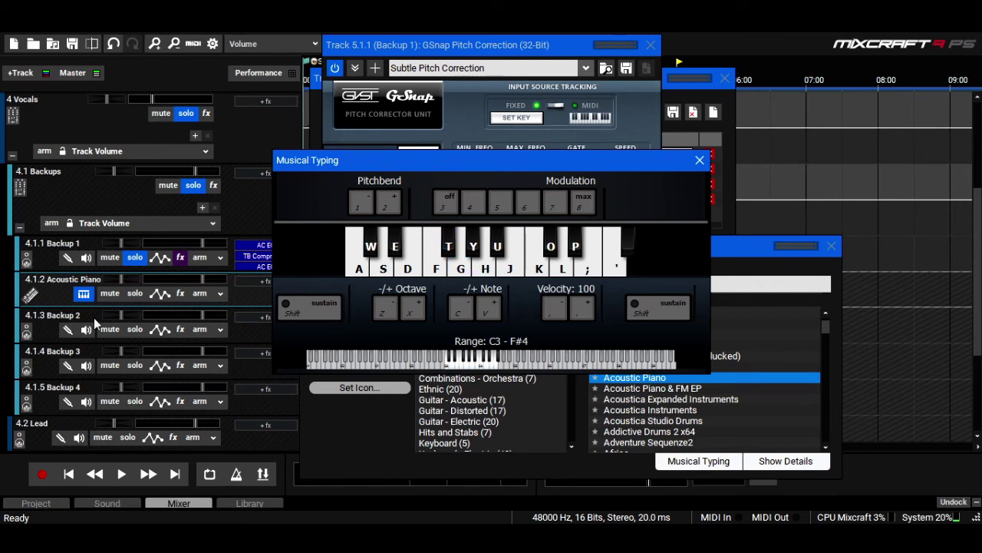
{"action": "left_click", "coordinate": [135, 294]}
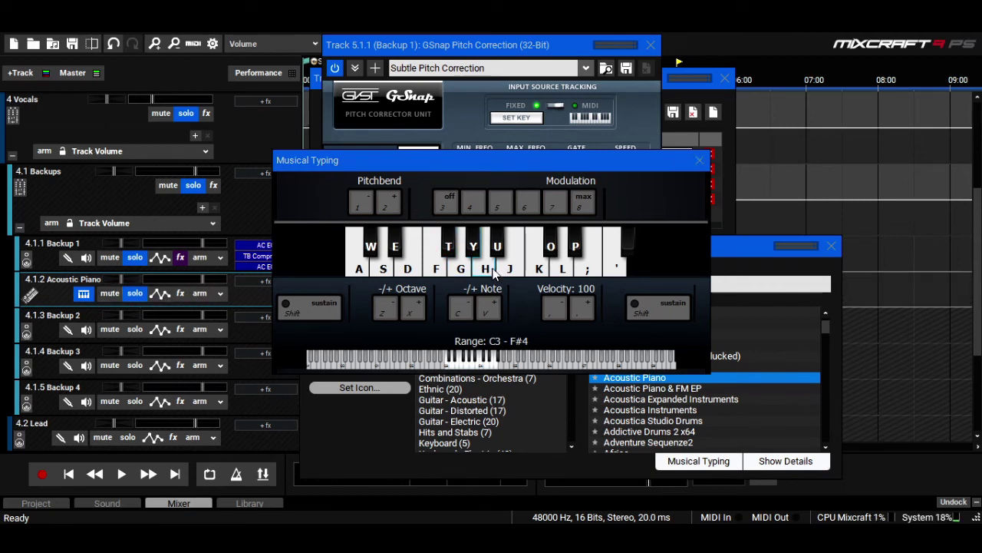
Step: Play individual piano notes on the on-screen keyboard, alone and against Backup 1 during playback, to check the vocal's pitch, and close the keyboard
{"action": "left_click", "coordinate": [494, 273]}
{"action": "left_click", "coordinate": [460, 272]}
{"action": "left_click", "coordinate": [433, 273]}
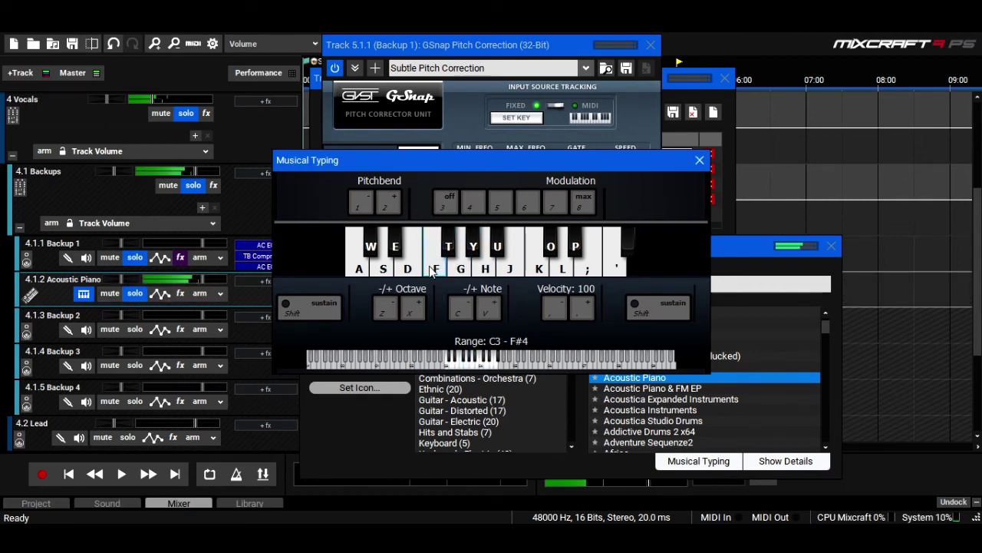
{"action": "left_click", "coordinate": [408, 272]}
{"action": "left_click", "coordinate": [383, 273]}
{"action": "left_click", "coordinate": [123, 474]}
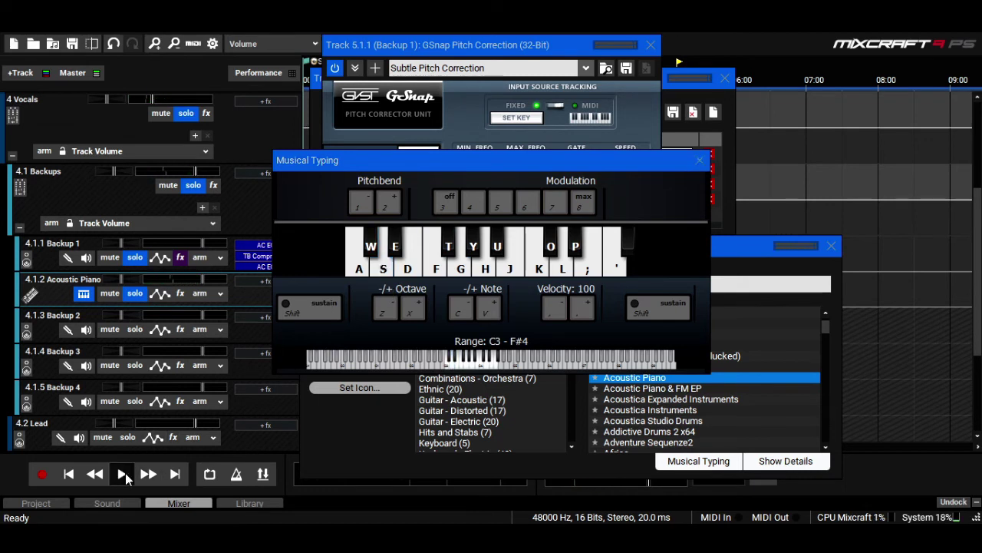
{"action": "left_click", "coordinate": [407, 270]}
{"action": "left_click", "coordinate": [383, 267]}
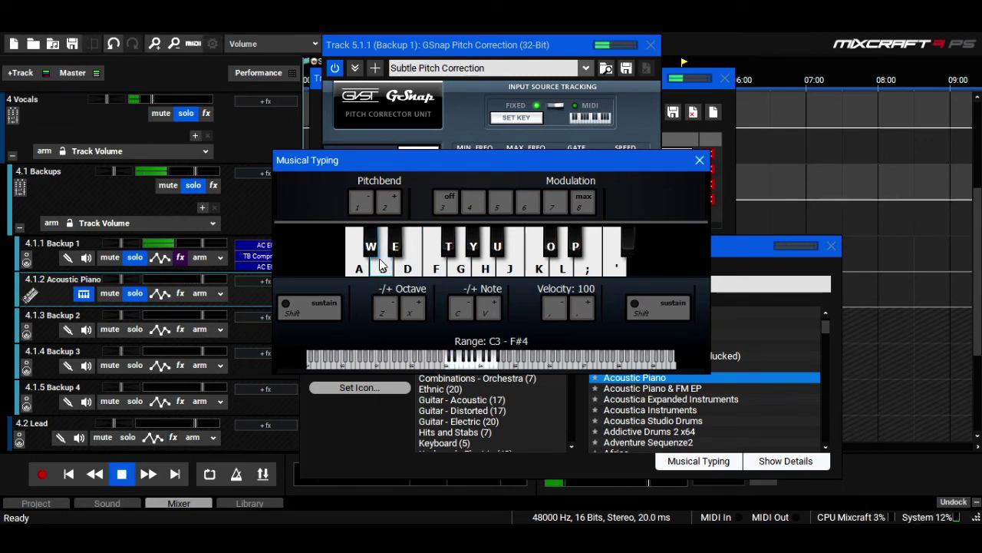
{"action": "left_click", "coordinate": [382, 265]}
{"action": "left_click", "coordinate": [381, 264]}
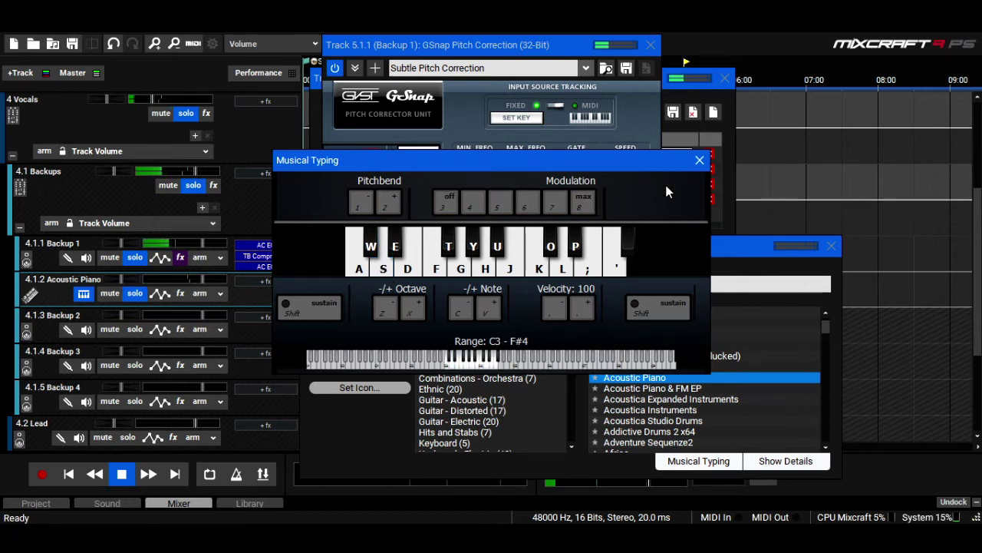
{"action": "left_click", "coordinate": [700, 161]}
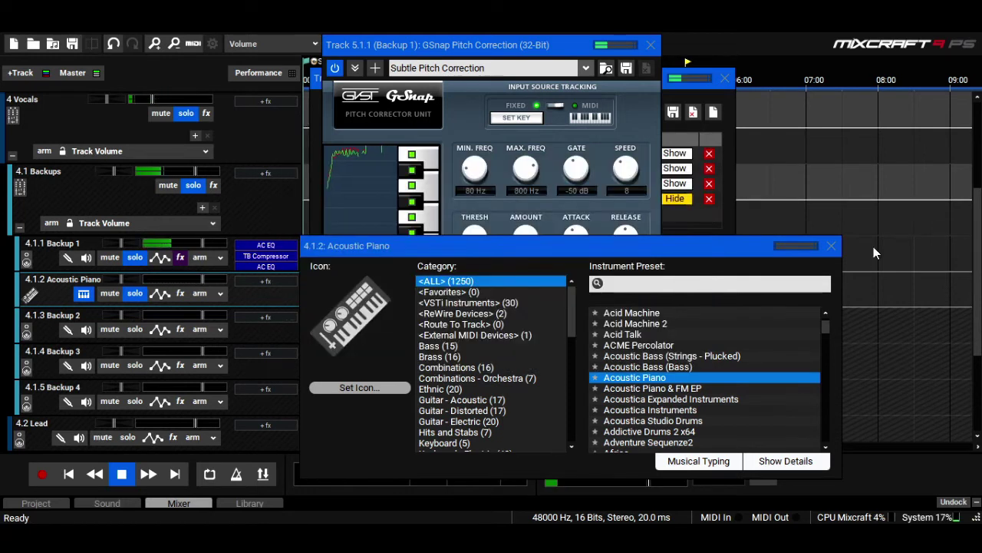
Step: Set the key of the GSnap pitch correction on Backup 1 to D Major and resume playback
{"action": "left_click", "coordinate": [831, 245]}
{"action": "key", "text": "space"}
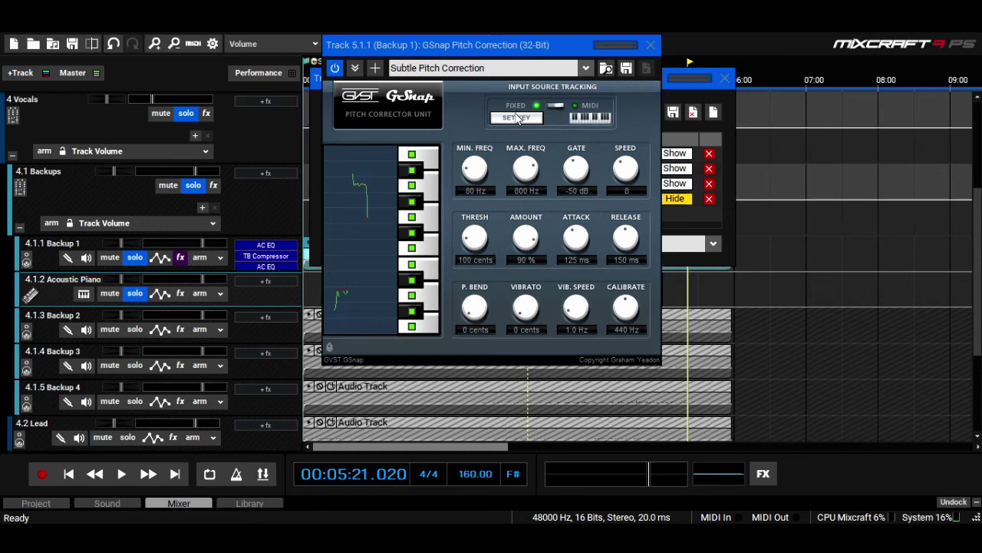
{"action": "left_click", "coordinate": [514, 119]}
{"action": "left_click", "coordinate": [461, 190]}
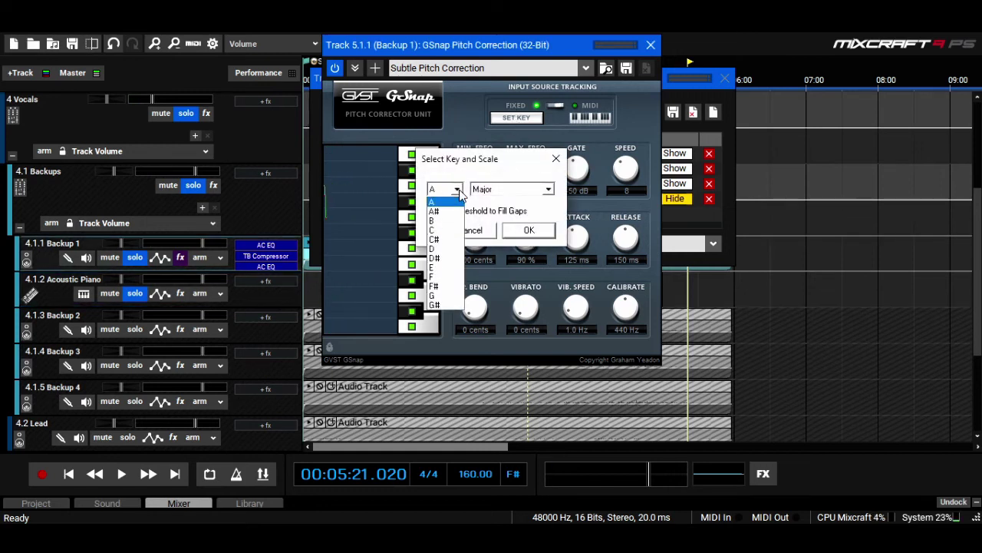
{"action": "left_click", "coordinate": [441, 254]}
{"action": "left_click", "coordinate": [529, 229]}
{"action": "key", "text": "space"}
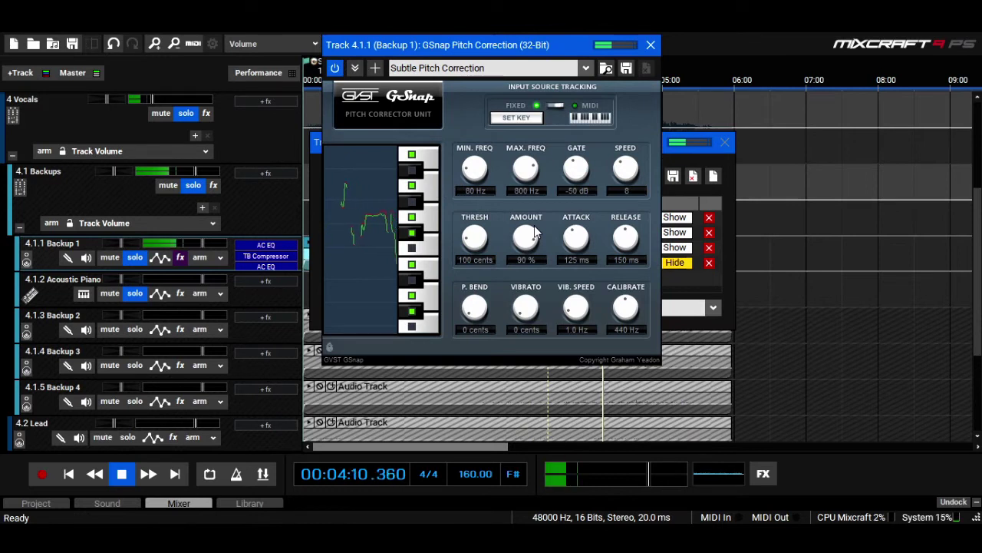
{"action": "left_click", "coordinate": [650, 44]}
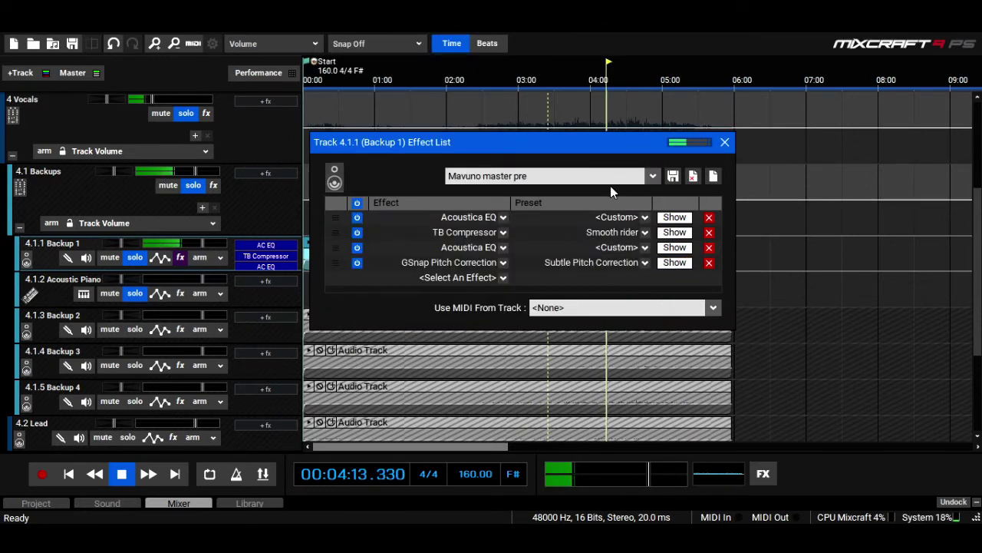
Step: Save the Backup 1 effect chain as a new preset named 1
{"action": "left_click", "coordinate": [674, 177]}
{"action": "type", "text": "1"}
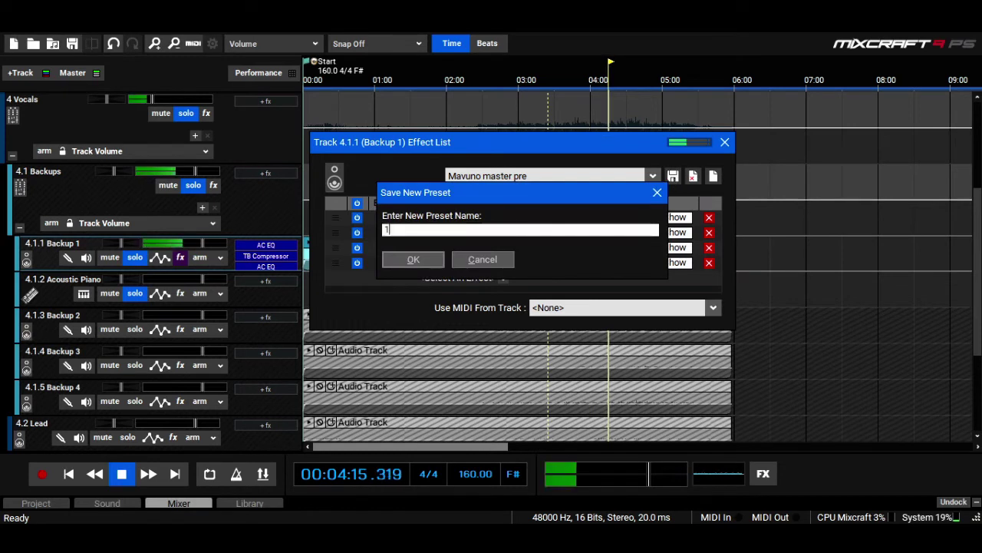
{"action": "left_click", "coordinate": [421, 260]}
{"action": "left_click", "coordinate": [507, 261]}
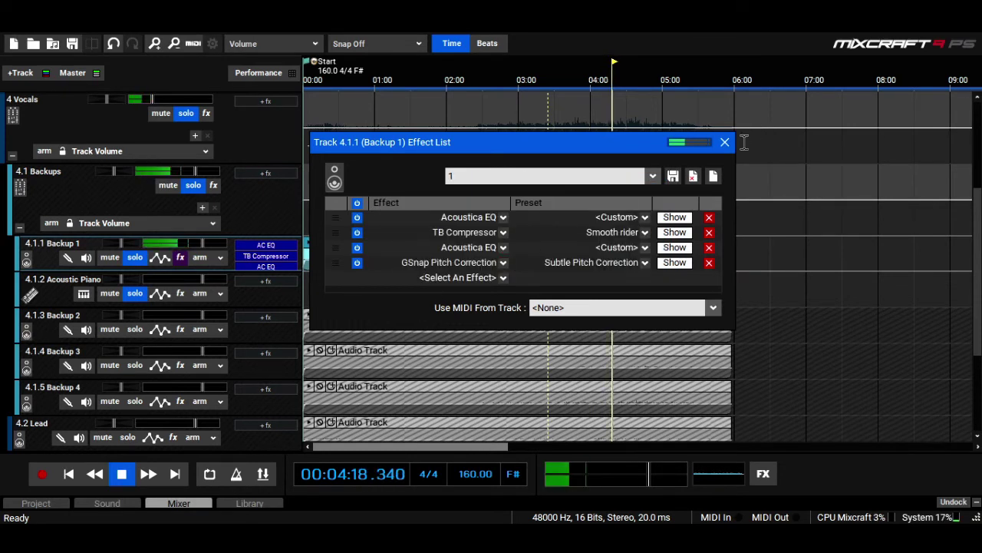
{"action": "left_click", "coordinate": [724, 142]}
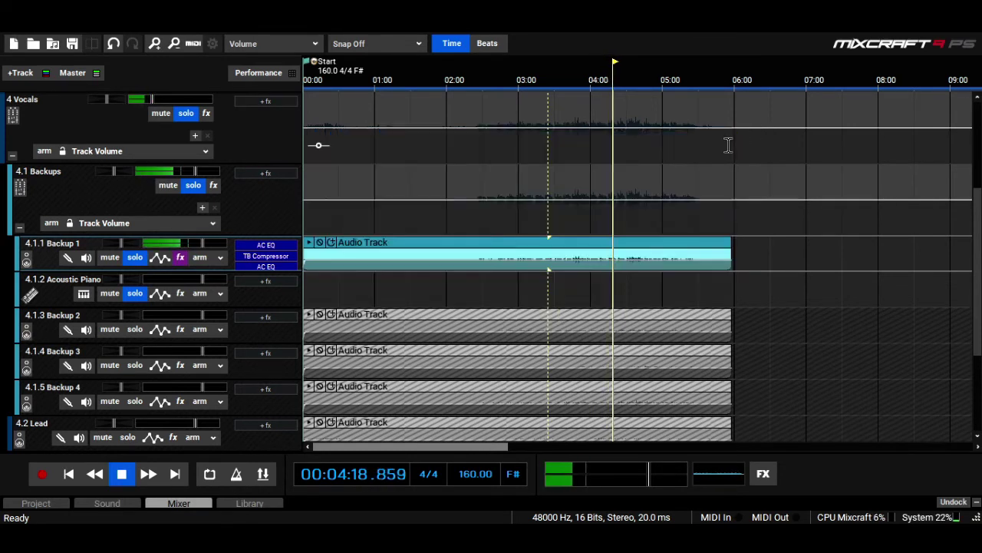
Step: Delete the Acoustic Piano track from the Backups submix
{"action": "right_click", "coordinate": [61, 299]}
{"action": "left_click", "coordinate": [114, 203]}
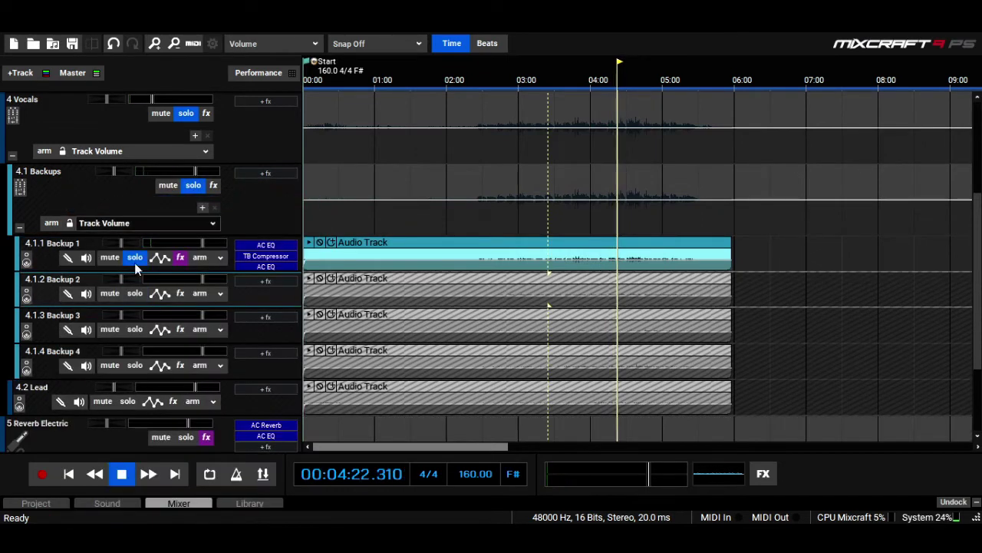
Step: Solo the Backup 2 track and load the effect chain preset 1 on it
{"action": "left_click", "coordinate": [140, 293]}
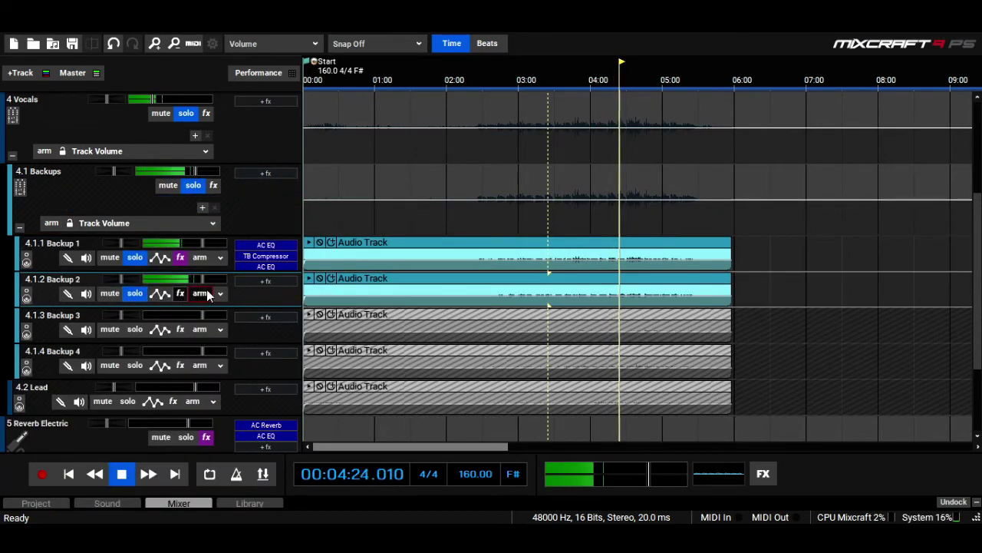
{"action": "left_click", "coordinate": [182, 294]}
{"action": "left_click", "coordinate": [505, 282]}
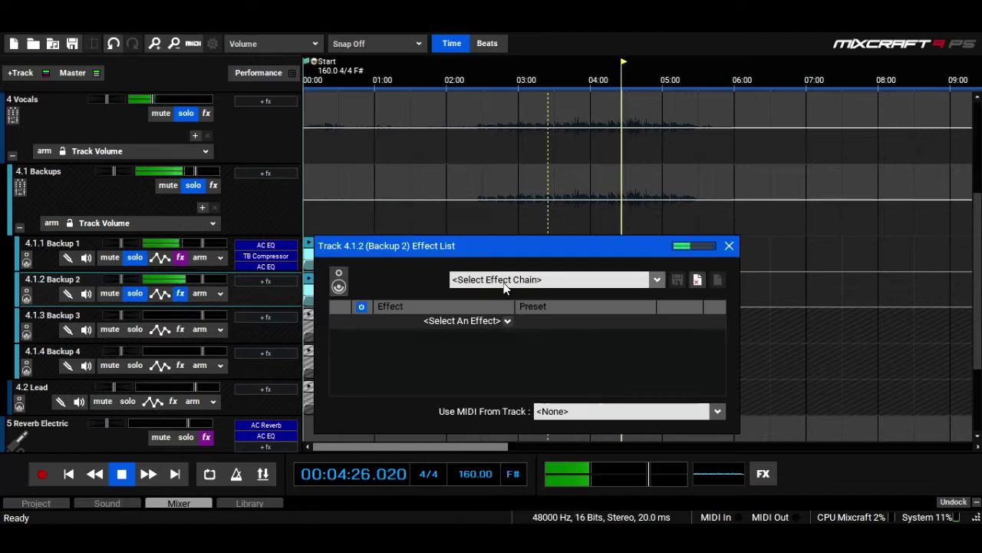
{"action": "left_click", "coordinate": [657, 280]}
{"action": "left_click_drag", "start_coordinate": [660, 171], "coordinate": [660, 42]}
{"action": "left_click", "coordinate": [461, 40]}
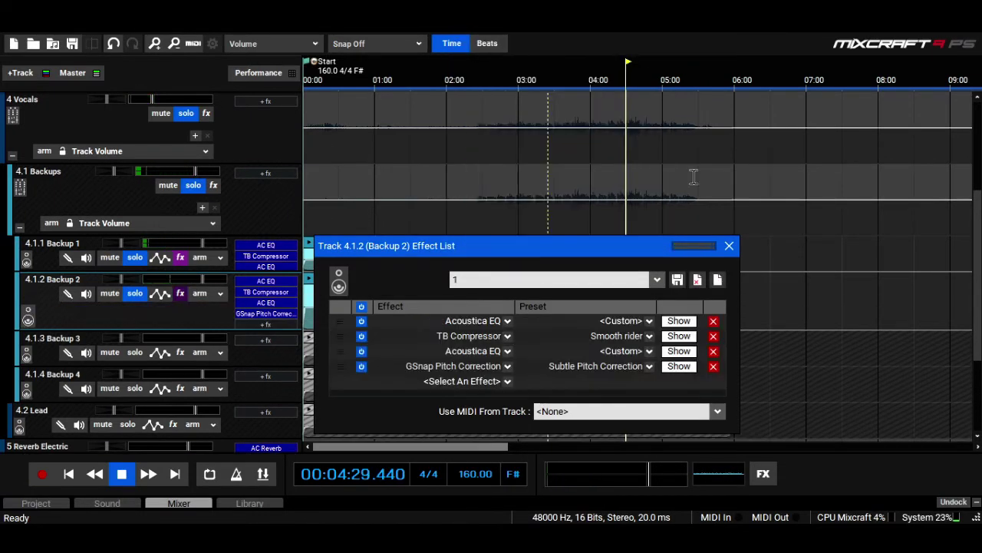
{"action": "left_click", "coordinate": [729, 245]}
{"action": "scroll", "coordinate": [977, 276], "scroll_direction": "down", "scroll_amount": 4}
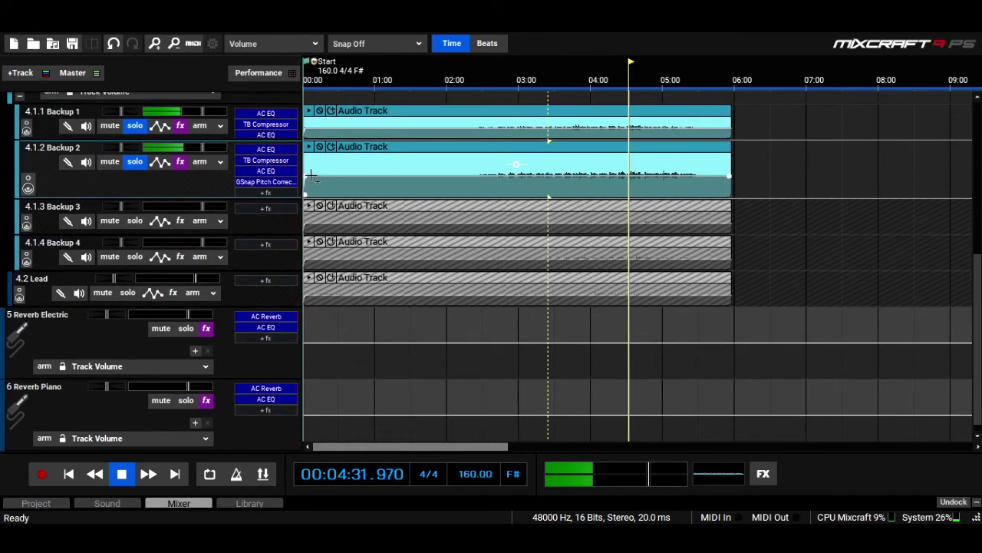
{"action": "double_click", "coordinate": [267, 170]}
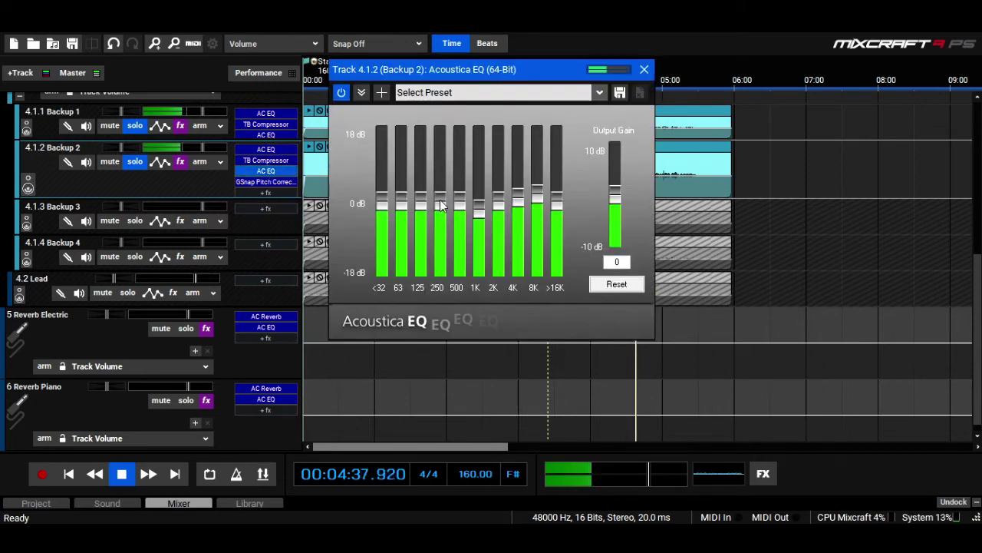
{"action": "left_click", "coordinate": [644, 69]}
Step: In the first Acoustica EQ on Backup 2, set 250 to about -3 dB, 500 to about 1 dB and 2K to about -5 dB
{"action": "double_click", "coordinate": [271, 149]}
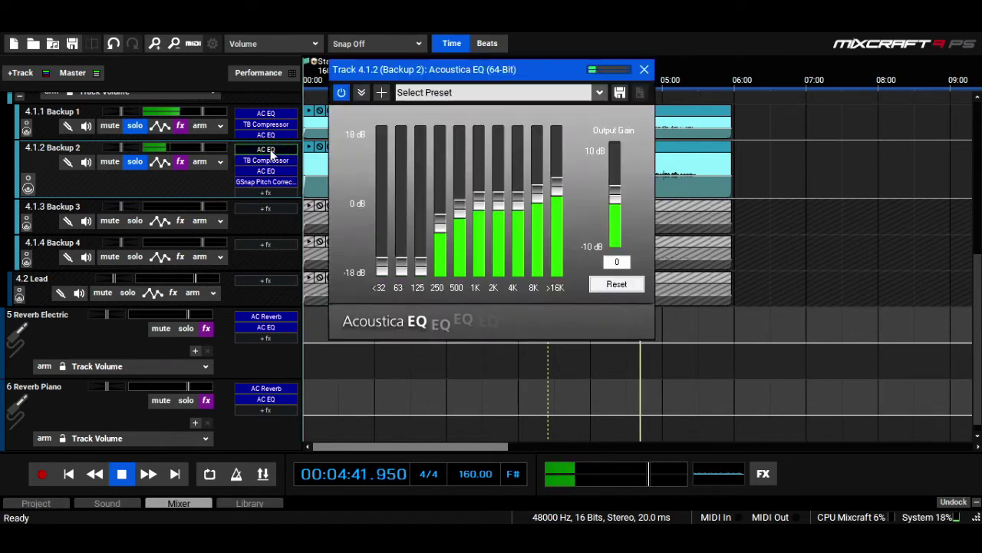
{"action": "left_click_drag", "start_coordinate": [466, 211], "coordinate": [458, 198]}
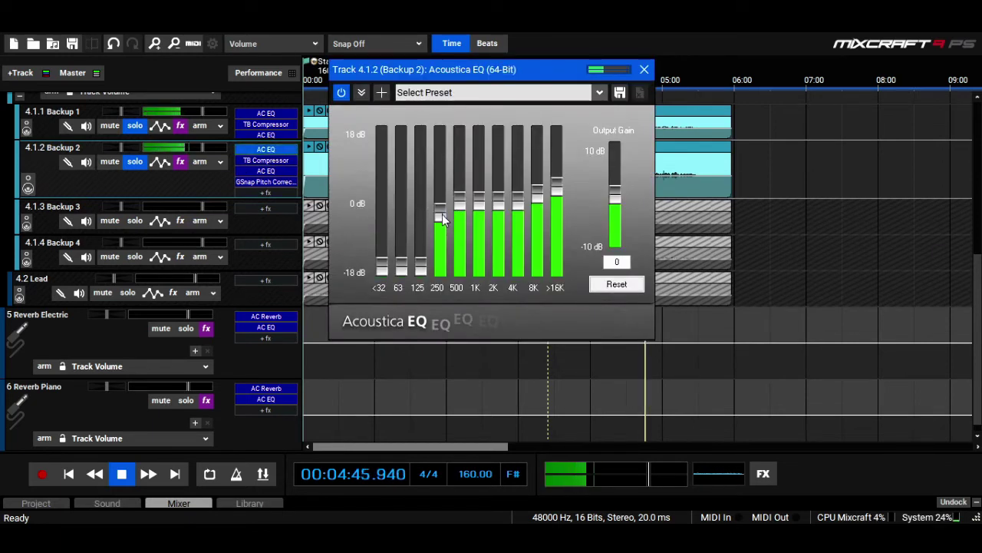
{"action": "left_click_drag", "start_coordinate": [460, 208], "coordinate": [467, 140]}
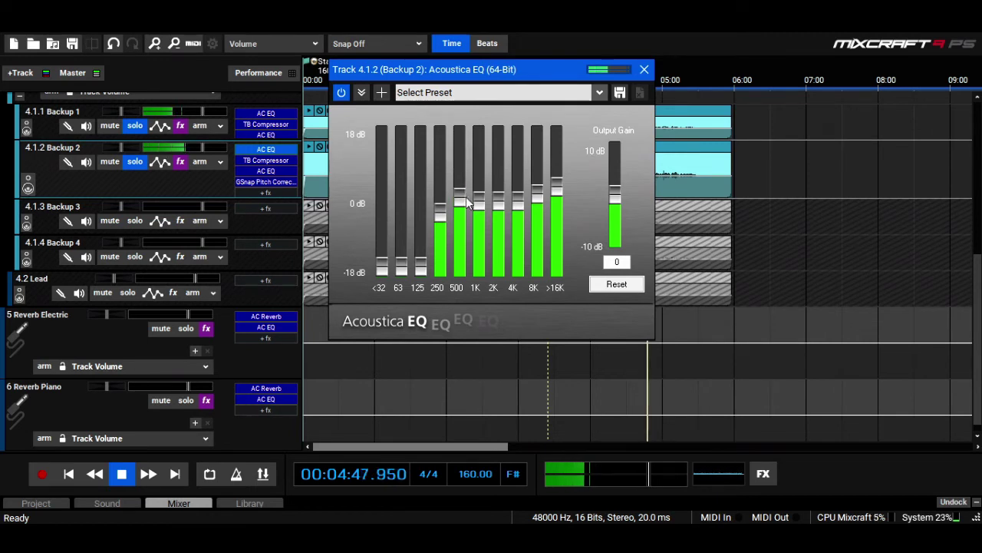
{"action": "left_click_drag", "start_coordinate": [498, 201], "coordinate": [501, 225]}
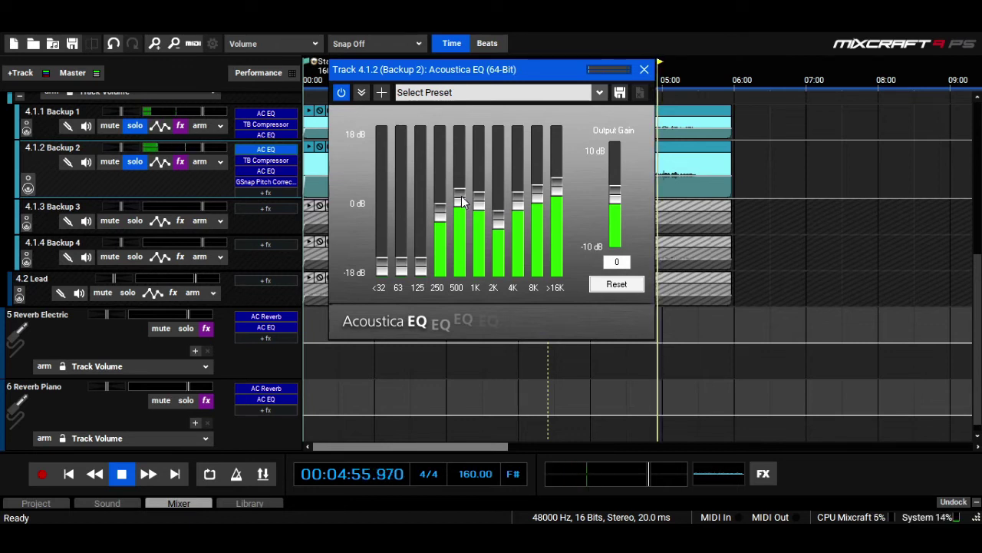
{"action": "left_click", "coordinate": [644, 69]}
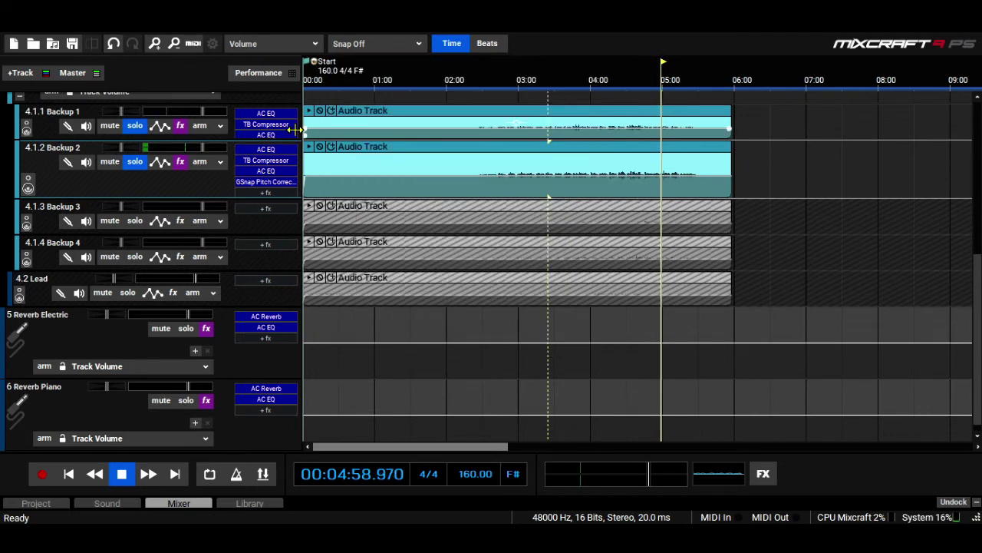
Step: Solo the Backup 3 track and load the effect chain preset 1 on it
{"action": "left_click", "coordinate": [134, 220]}
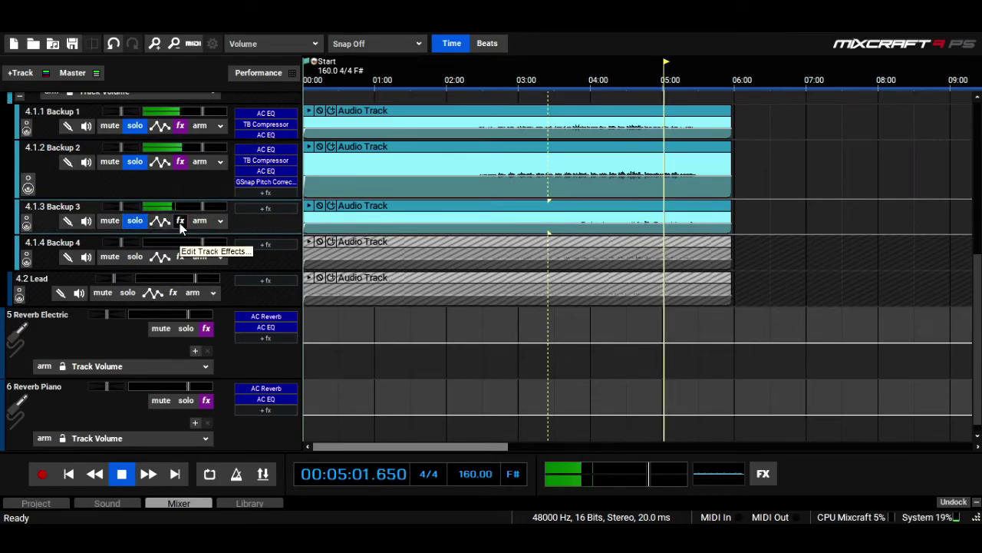
{"action": "left_click", "coordinate": [179, 222]}
{"action": "left_click", "coordinate": [657, 206]}
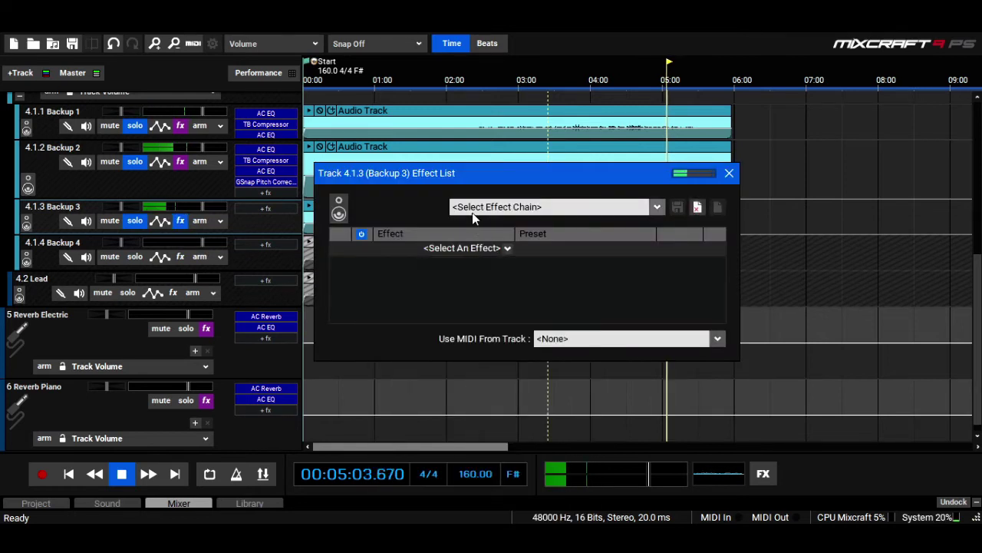
{"action": "left_click", "coordinate": [657, 206]}
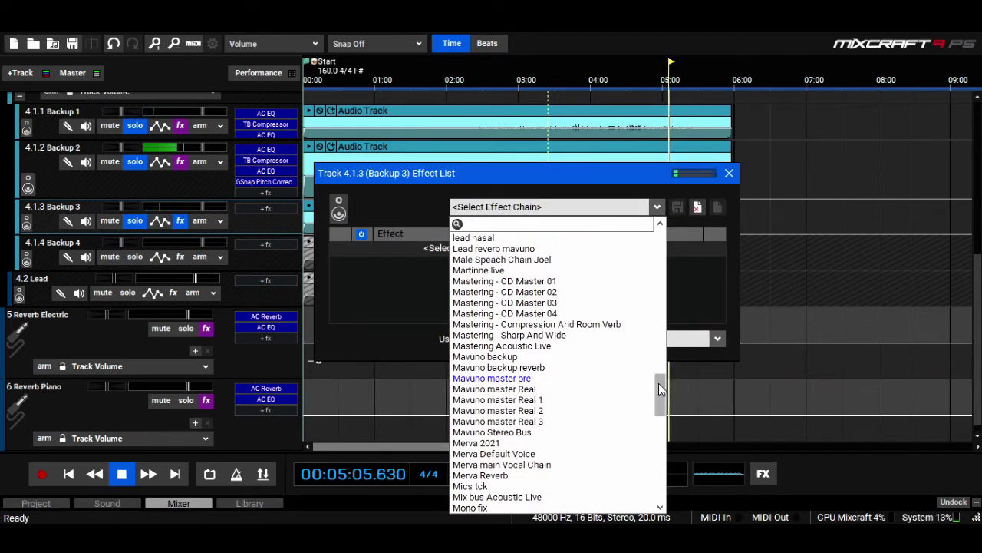
{"action": "left_click_drag", "start_coordinate": [658, 383], "coordinate": [677, 210]}
{"action": "left_click", "coordinate": [614, 238]}
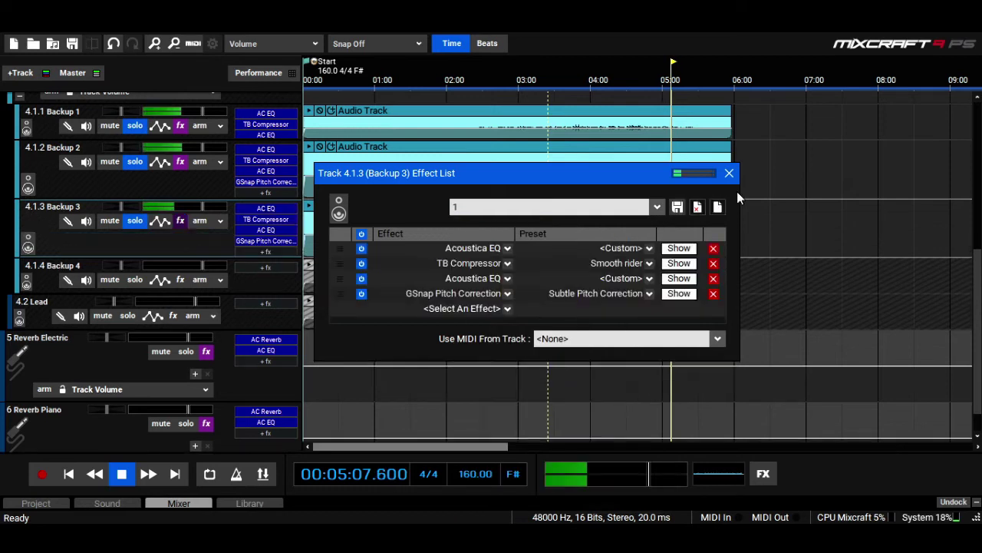
{"action": "left_click", "coordinate": [729, 172]}
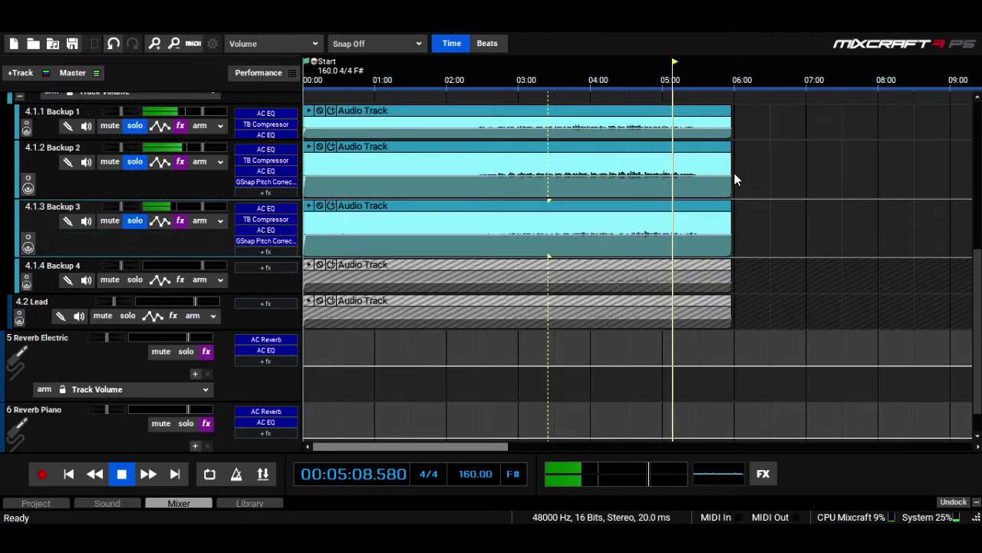
Step: Solo the Backup 4 track and load the effect chain preset 1 on it
{"action": "left_click", "coordinate": [134, 280]}
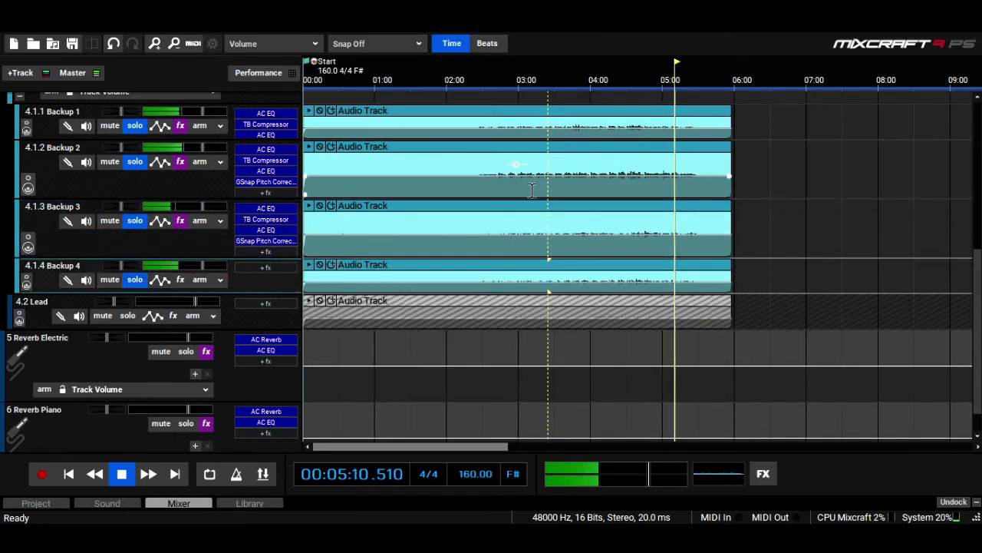
{"action": "left_click", "coordinate": [180, 280]}
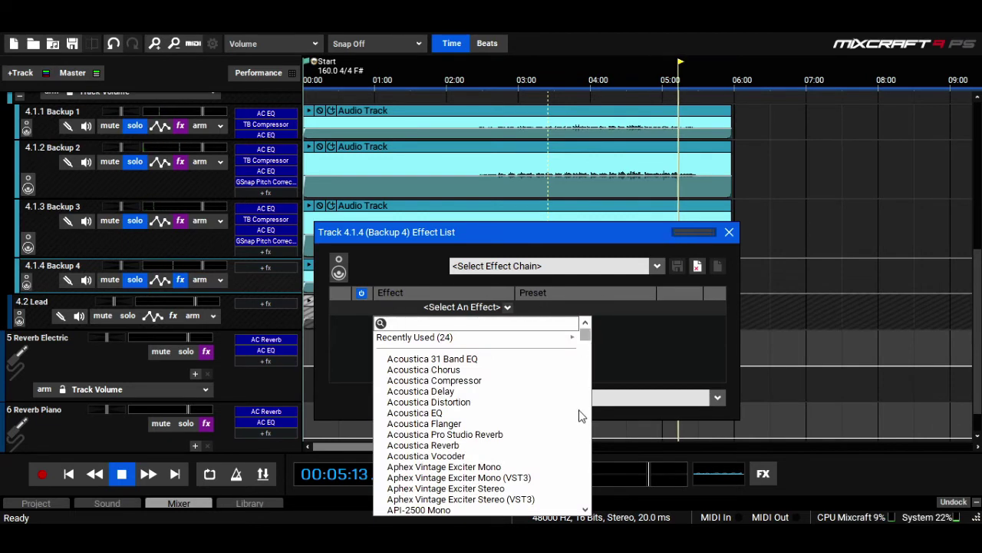
{"action": "left_click", "coordinate": [657, 266]}
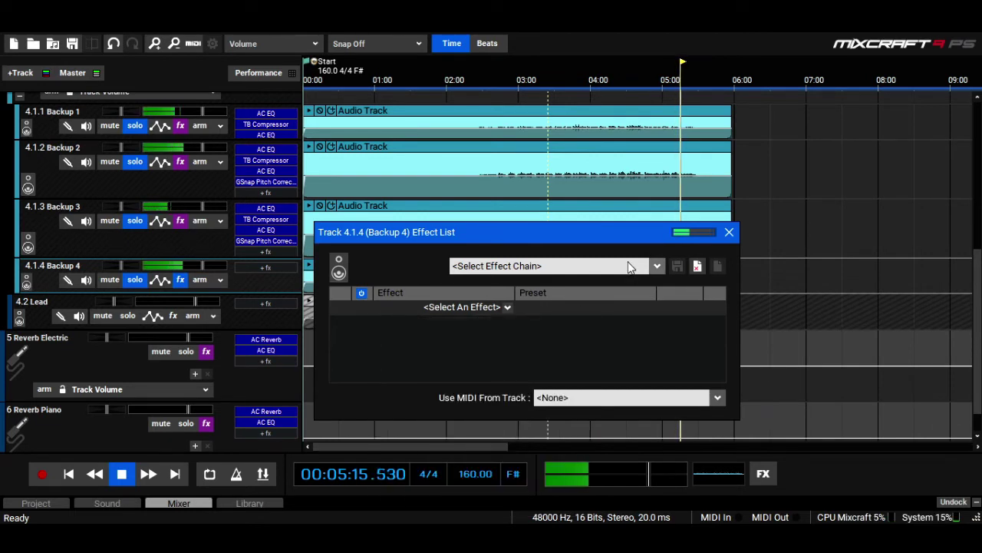
{"action": "left_click", "coordinate": [657, 266]}
{"action": "left_click_drag", "start_coordinate": [665, 151], "coordinate": [660, 38]}
{"action": "left_click", "coordinate": [479, 235]}
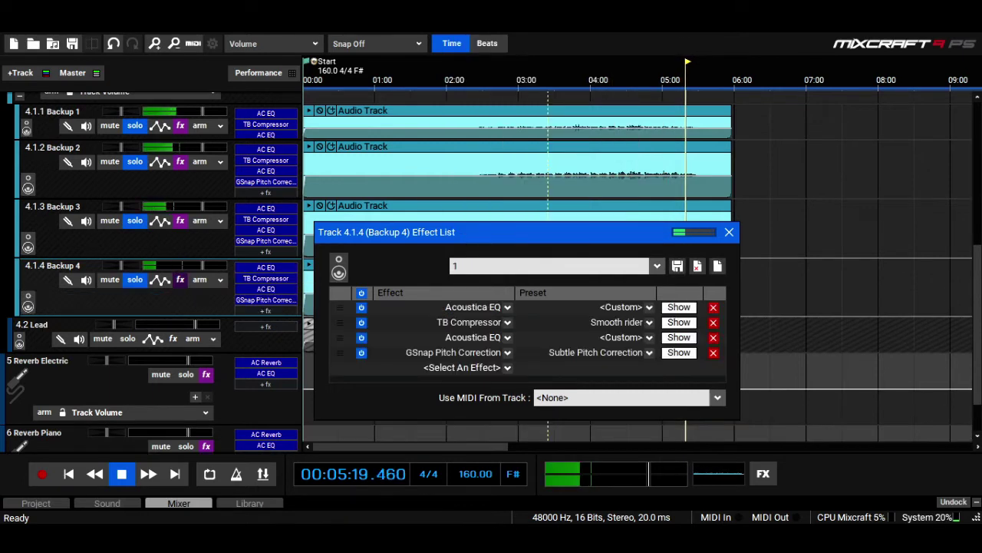
{"action": "left_click", "coordinate": [729, 232]}
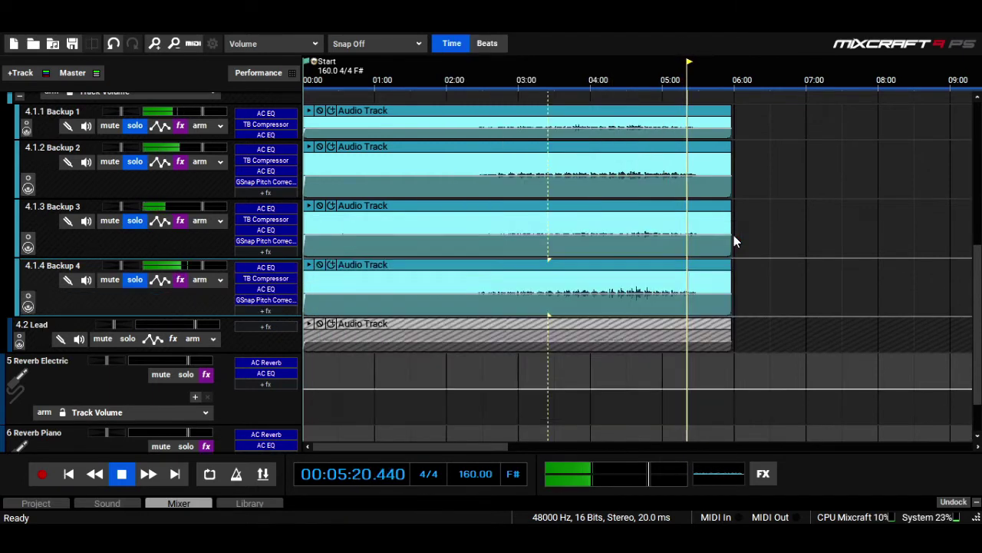
Step: Play the backup vocals from about 03:20 and make the Backup 1 track tall enough to show its full effect chain
{"action": "left_click", "coordinate": [545, 77]}
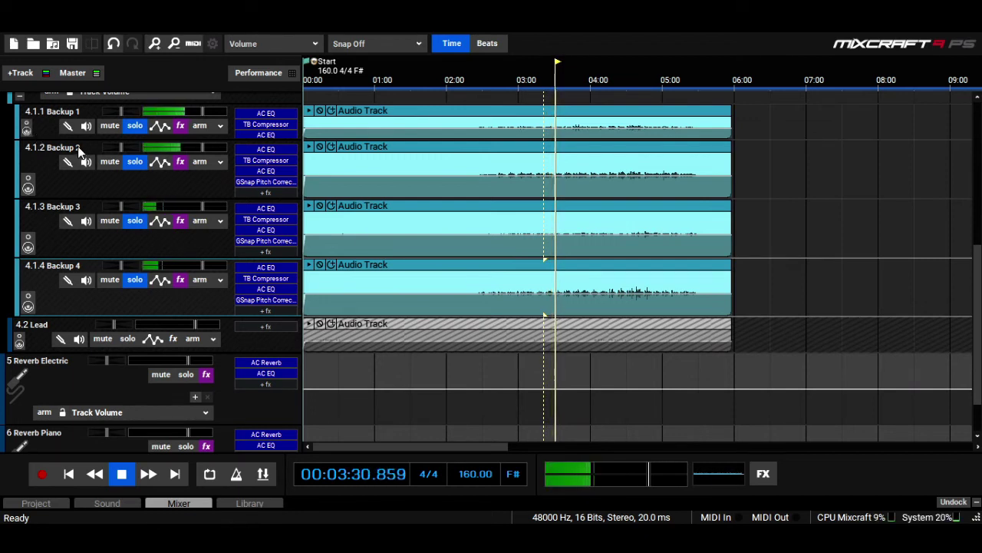
{"action": "left_click_drag", "start_coordinate": [76, 140], "coordinate": [78, 164]}
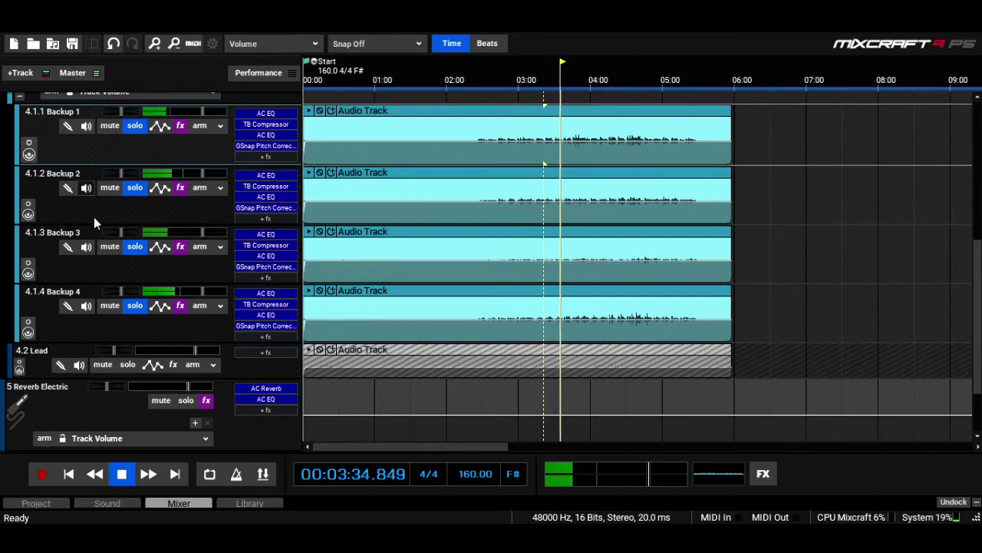
{"action": "left_click_drag", "start_coordinate": [95, 224], "coordinate": [95, 222]}
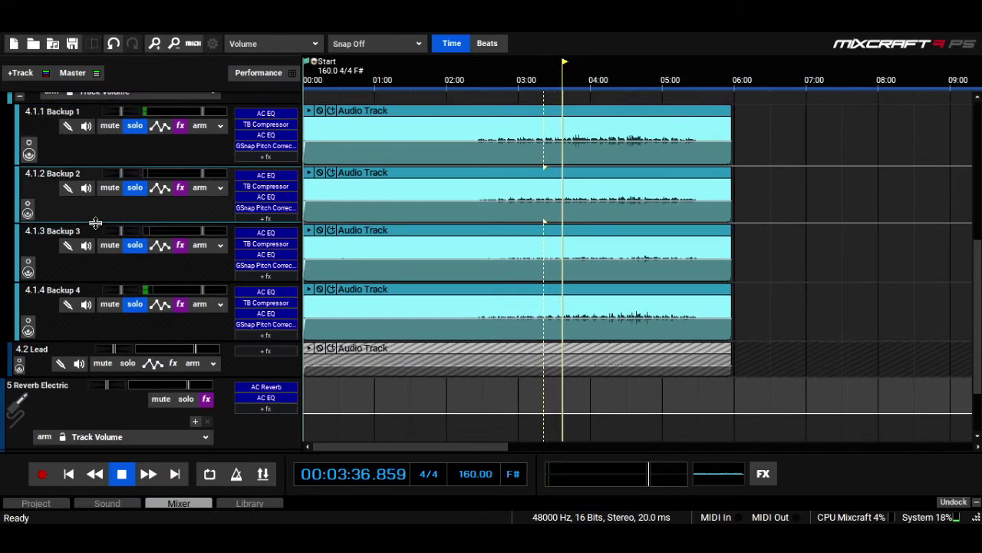
{"action": "key", "text": "space"}
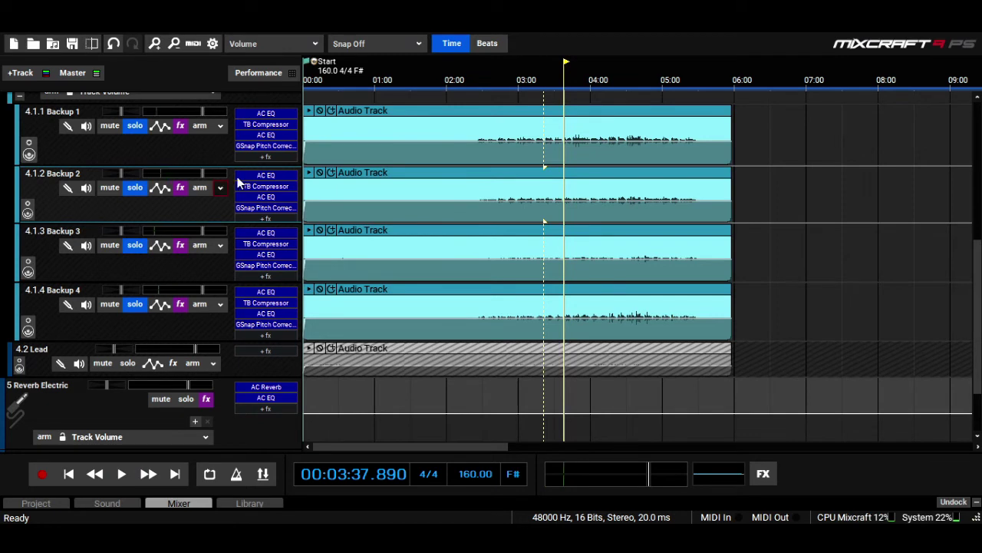
Step: Add the Acoustica Reverb effect to the end of the Backup 1 track's effect chain
{"action": "left_click", "coordinate": [258, 158]}
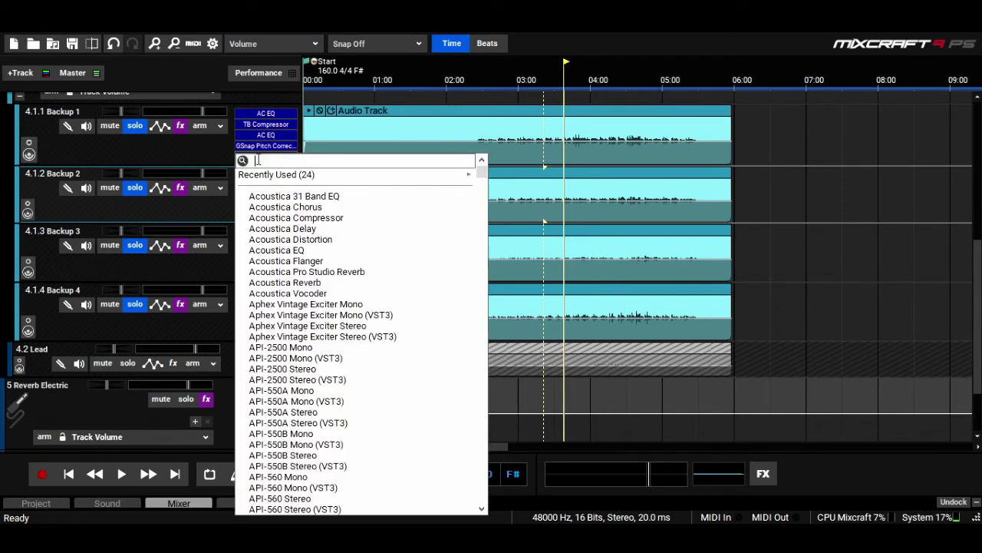
{"action": "type", "text": "rev"}
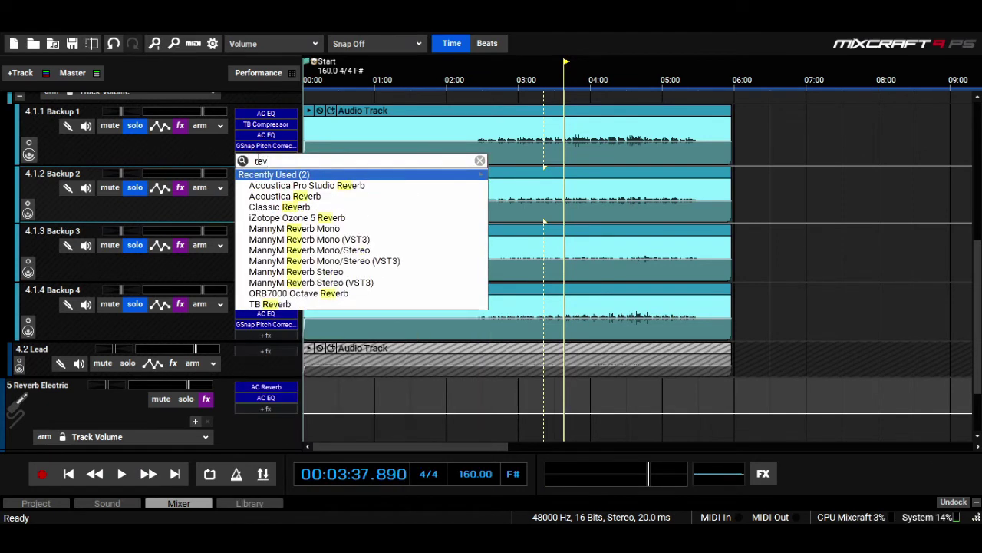
{"action": "key", "text": "Down"}
{"action": "key", "text": "Down"}
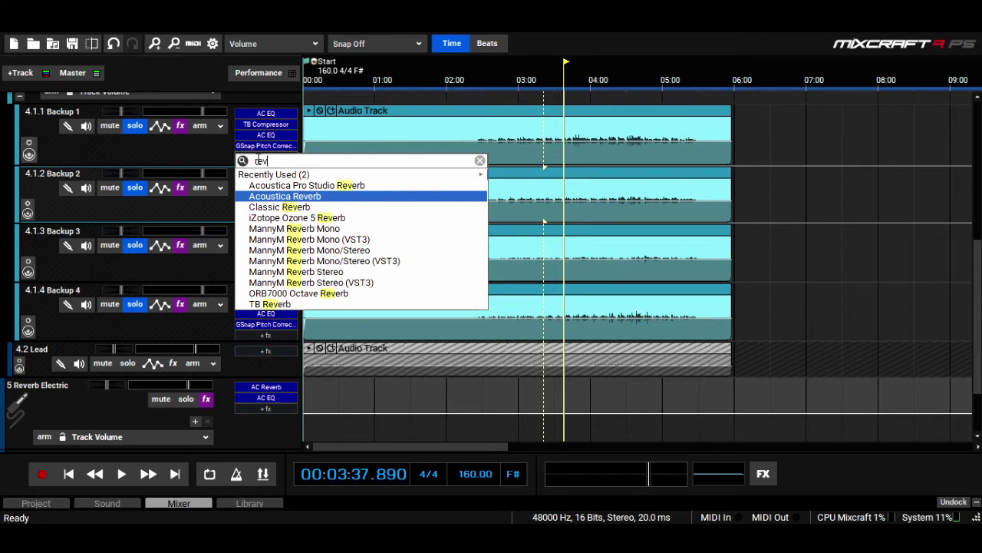
{"action": "key", "text": "Return"}
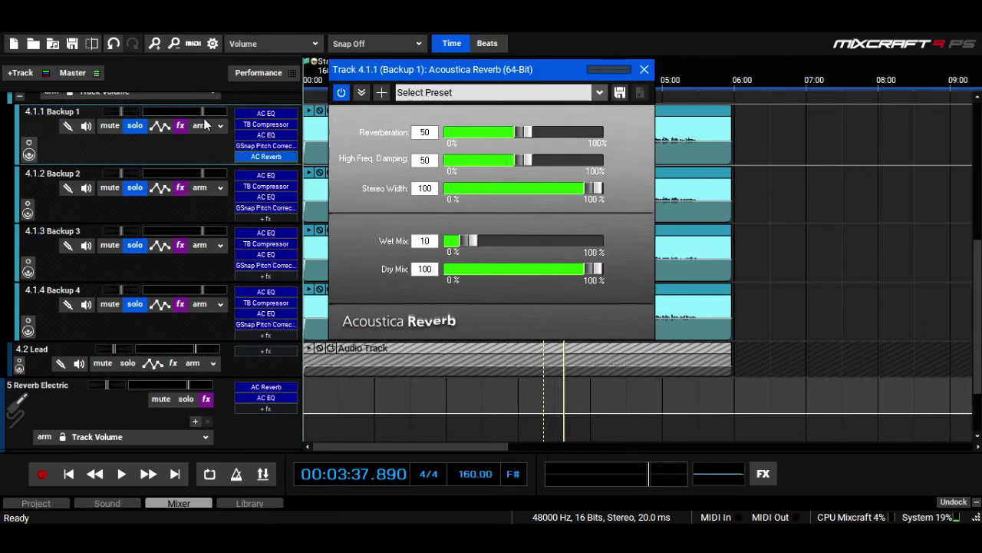
Step: Unsolo Backup 2, 3 and 4, and set the reverb's Wet Mix on Backup 1 to 15 during playback
{"action": "left_click", "coordinate": [135, 305]}
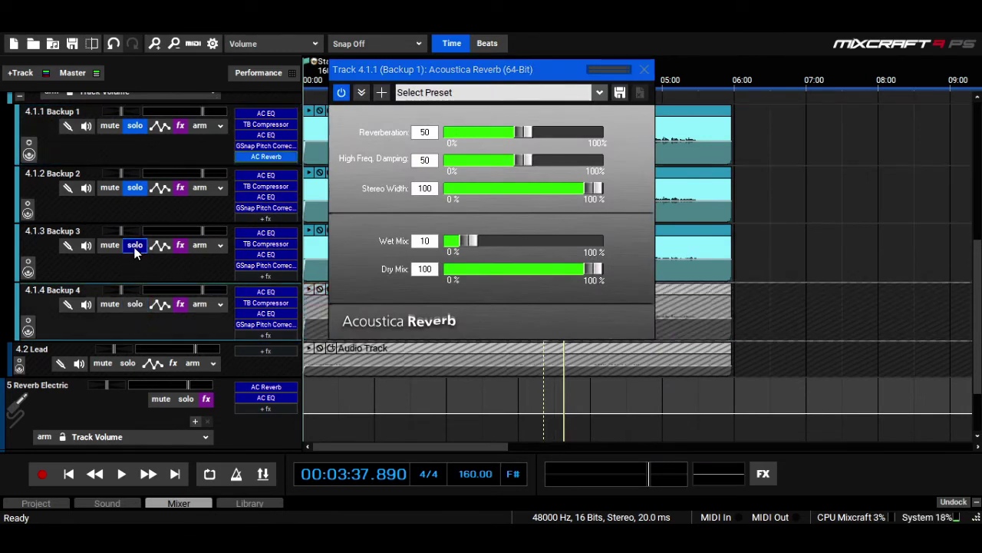
{"action": "left_click", "coordinate": [134, 247]}
{"action": "left_click", "coordinate": [131, 188]}
{"action": "key", "text": "space"}
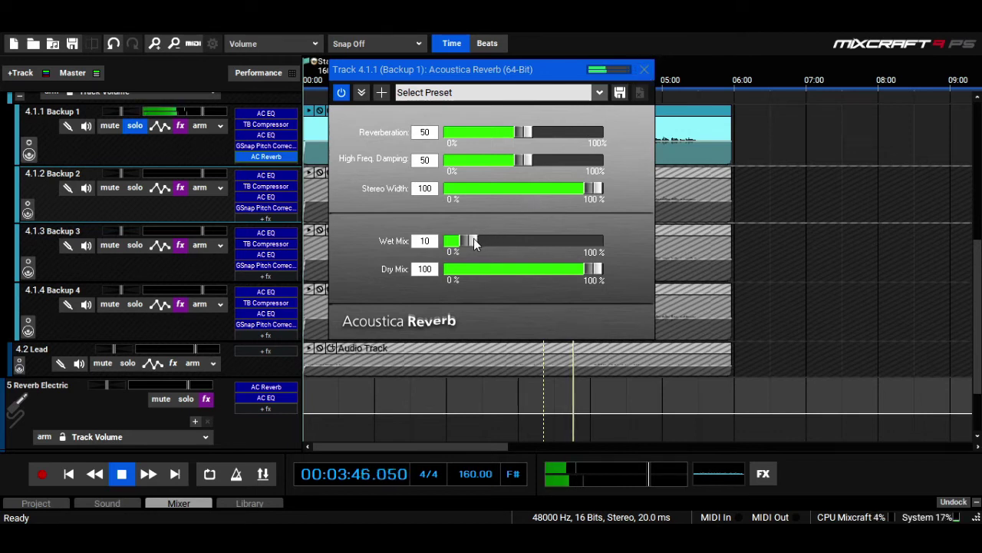
{"action": "left_click_drag", "start_coordinate": [474, 238], "coordinate": [477, 239]}
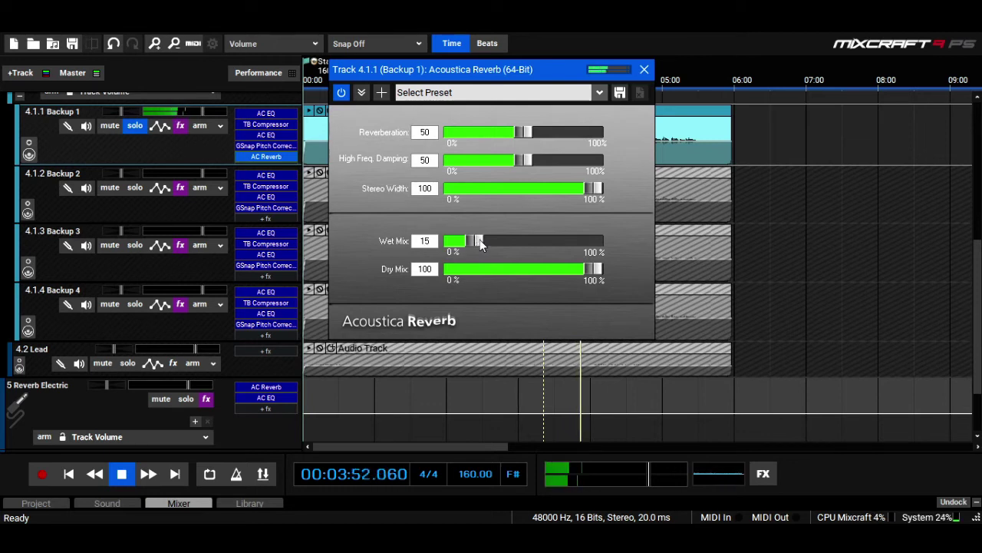
{"action": "left_click", "coordinate": [645, 70]}
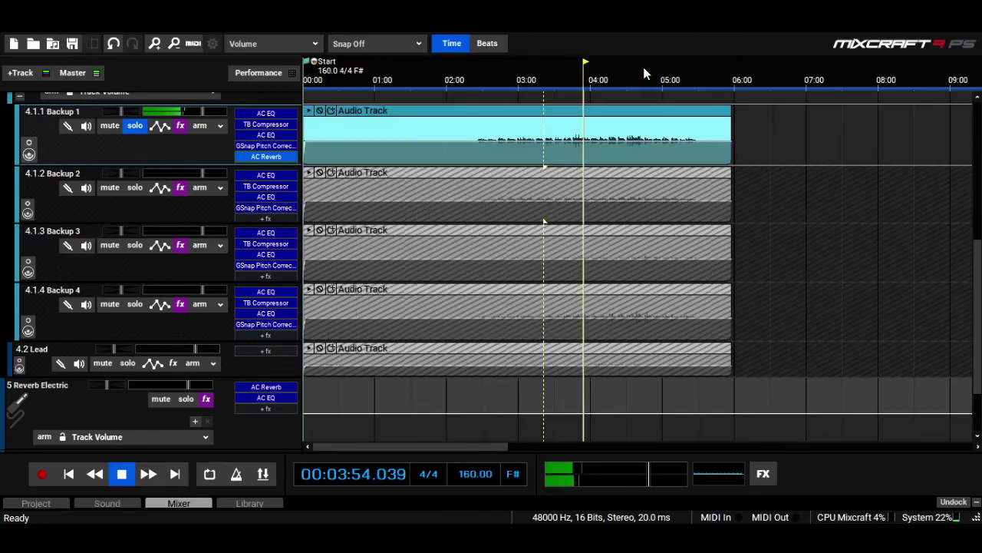
Step: Add Acoustica Reverb to Backup 2, 3 and 4, and solo them with Backup 1 to listen to all four
{"action": "left_click", "coordinate": [137, 187]}
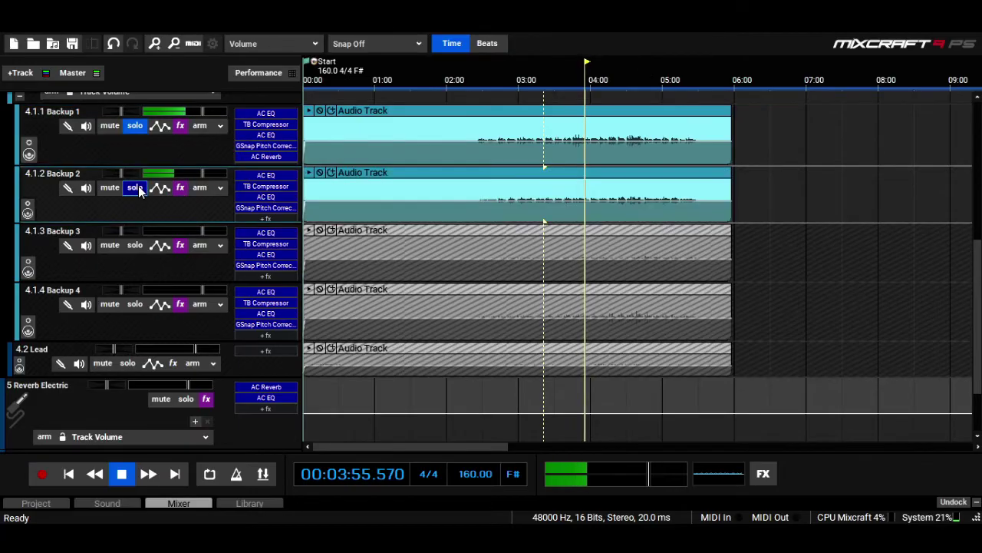
{"action": "left_click", "coordinate": [248, 218]}
{"action": "left_click", "coordinate": [134, 245]}
{"action": "left_click", "coordinate": [134, 305]}
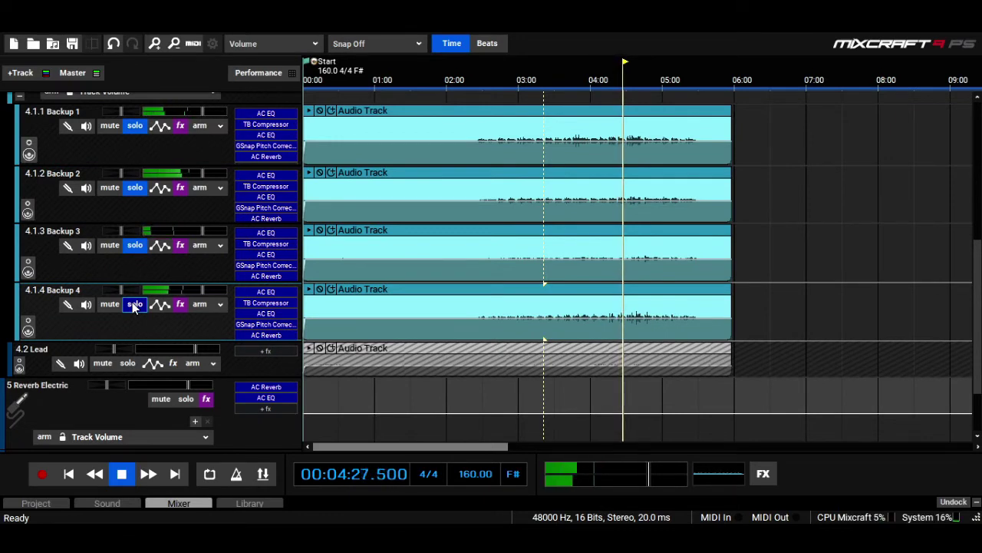
{"action": "key", "text": "space"}
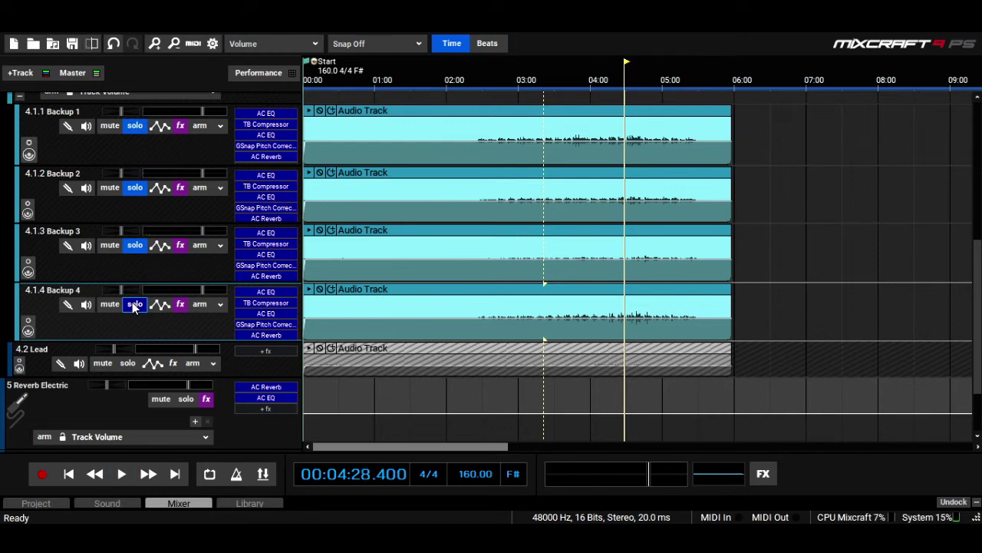
{"action": "key", "text": "space"}
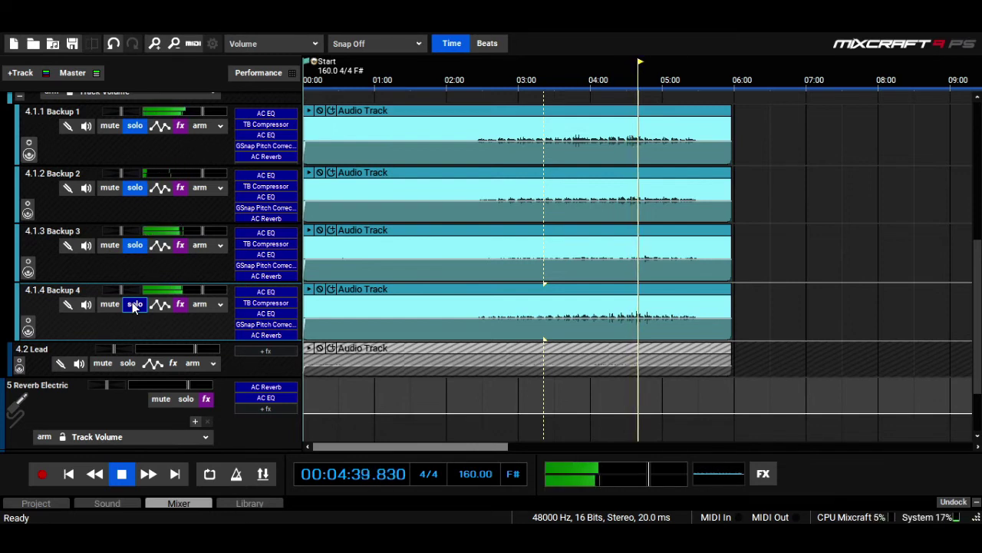
{"action": "key", "text": "space"}
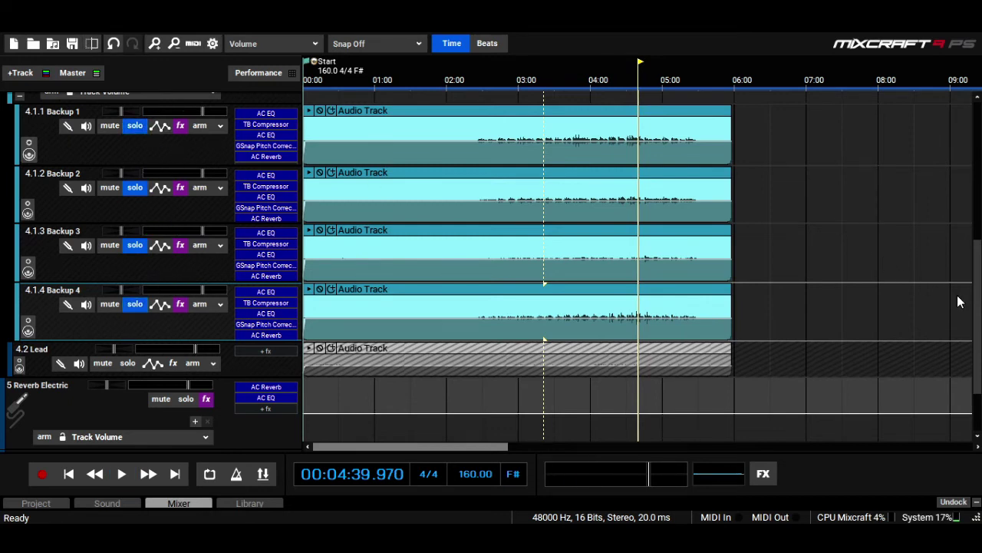
Step: Add the TB Parametric Equalizer to the Backups submix track, keeping its four child tracks expanded
{"action": "left_click_drag", "start_coordinate": [977, 302], "coordinate": [973, 251]}
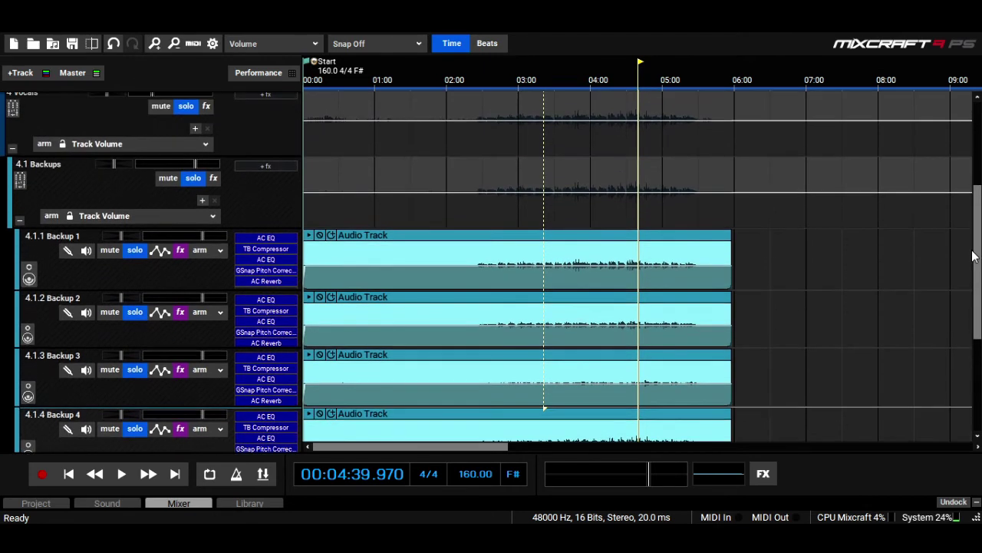
{"action": "left_click", "coordinate": [19, 223]}
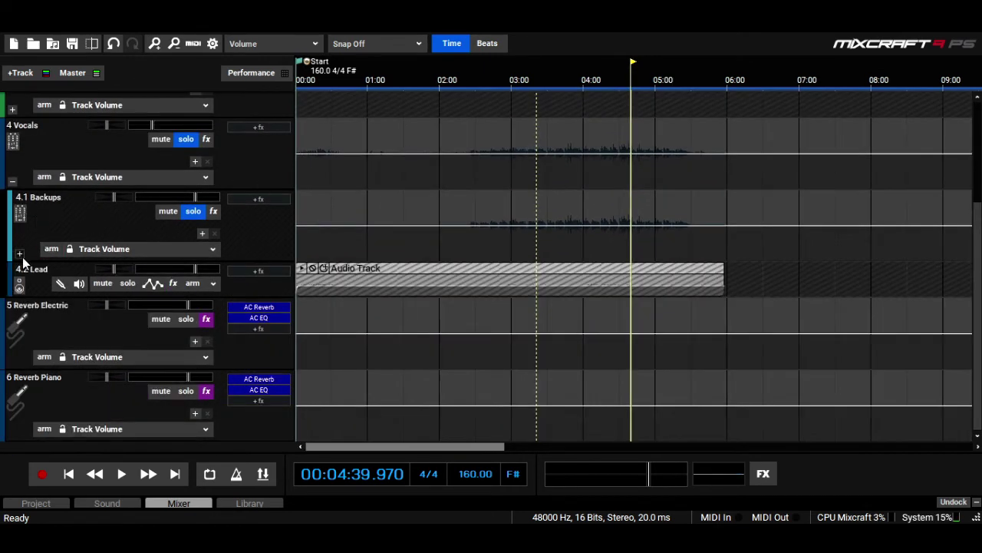
{"action": "left_click", "coordinate": [19, 252]}
{"action": "left_click", "coordinate": [263, 201]}
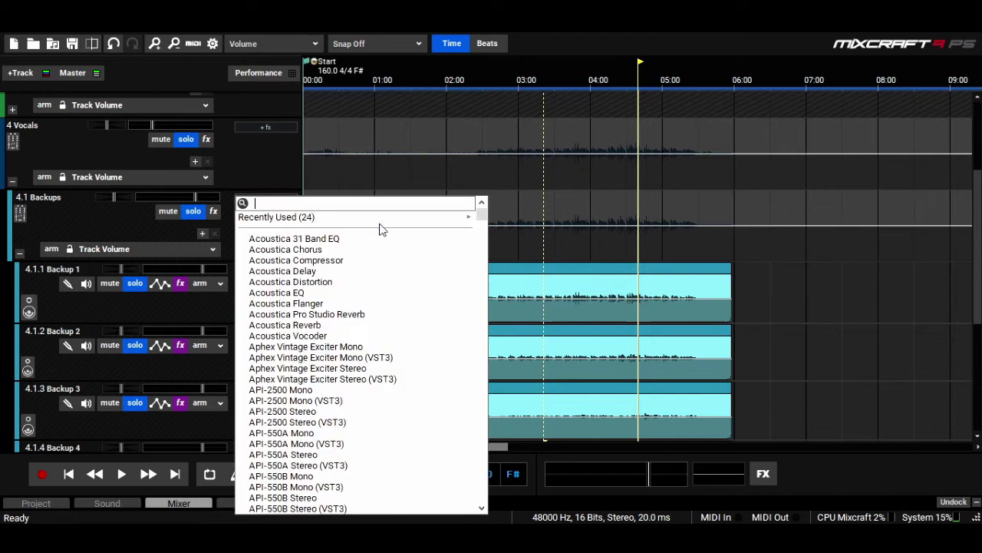
{"action": "mouse_move", "coordinate": [383, 227]}
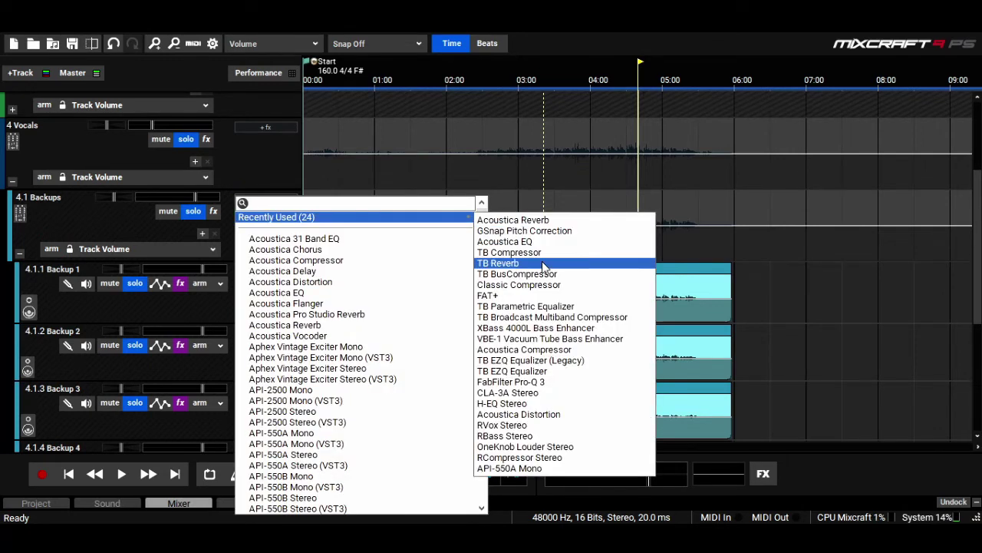
{"action": "left_click", "coordinate": [553, 307]}
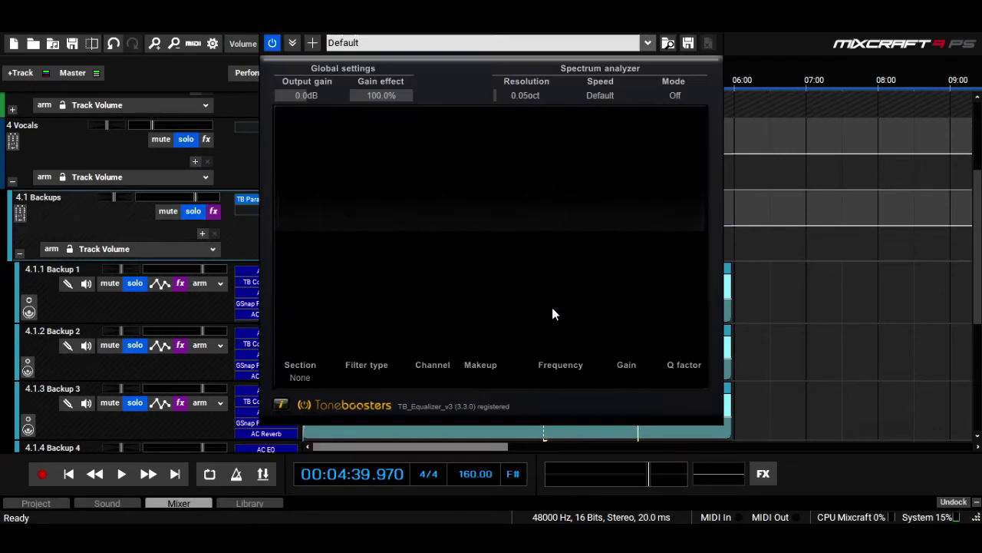
Step: Set section 1 of the Backups parametric equalizer to a Low cut filter at 125 Hz while the vocals play
{"action": "key", "text": "space"}
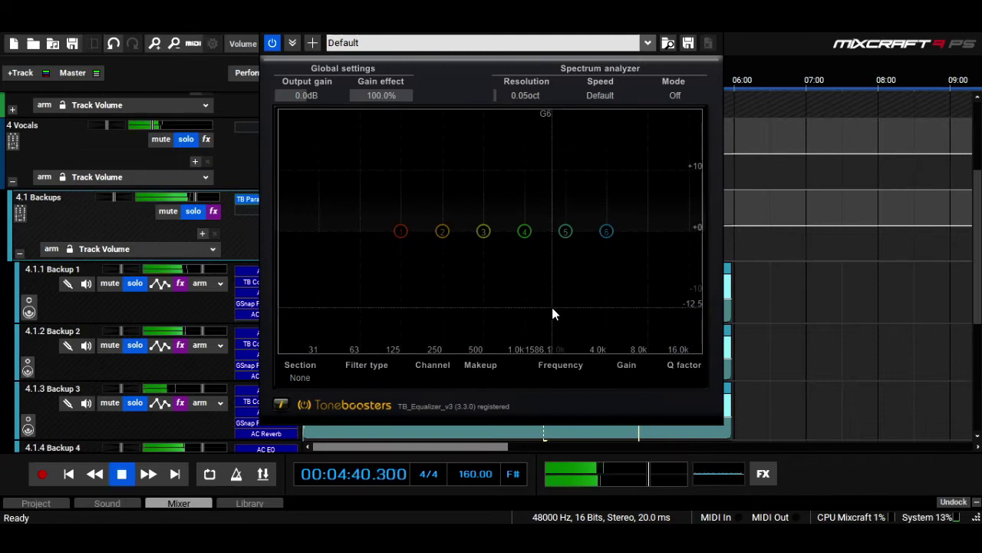
{"action": "left_click", "coordinate": [402, 231]}
{"action": "left_click", "coordinate": [372, 376]}
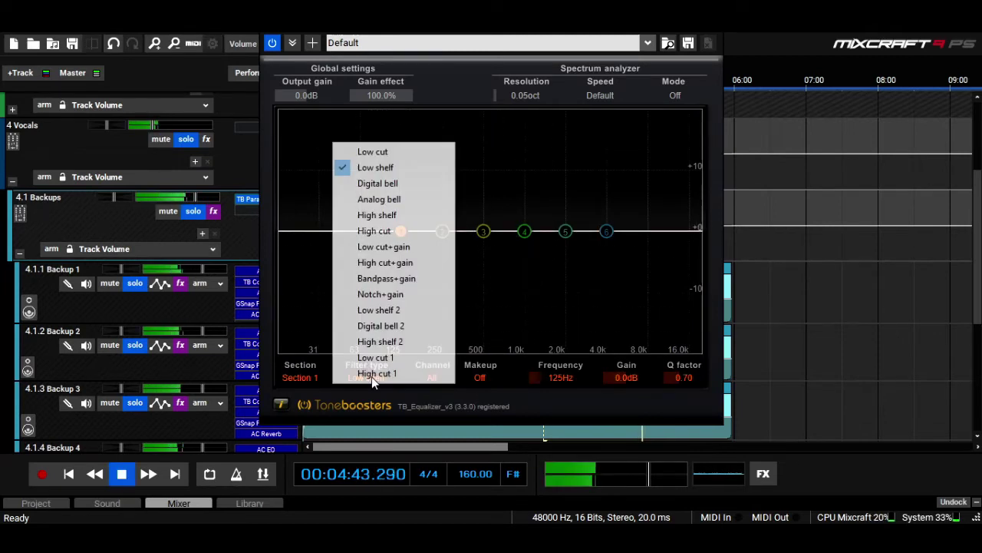
{"action": "left_click", "coordinate": [381, 152]}
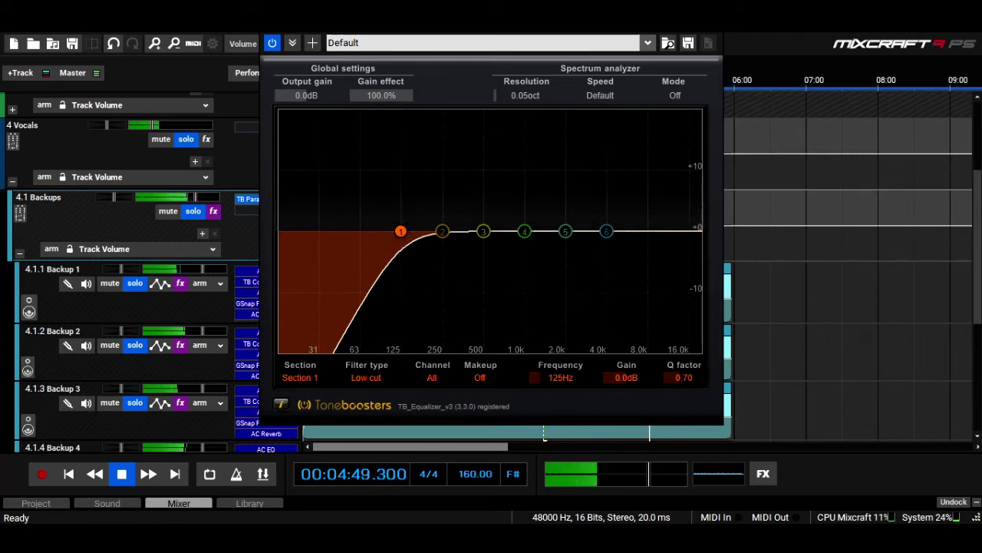
{"action": "left_click", "coordinate": [710, 25]}
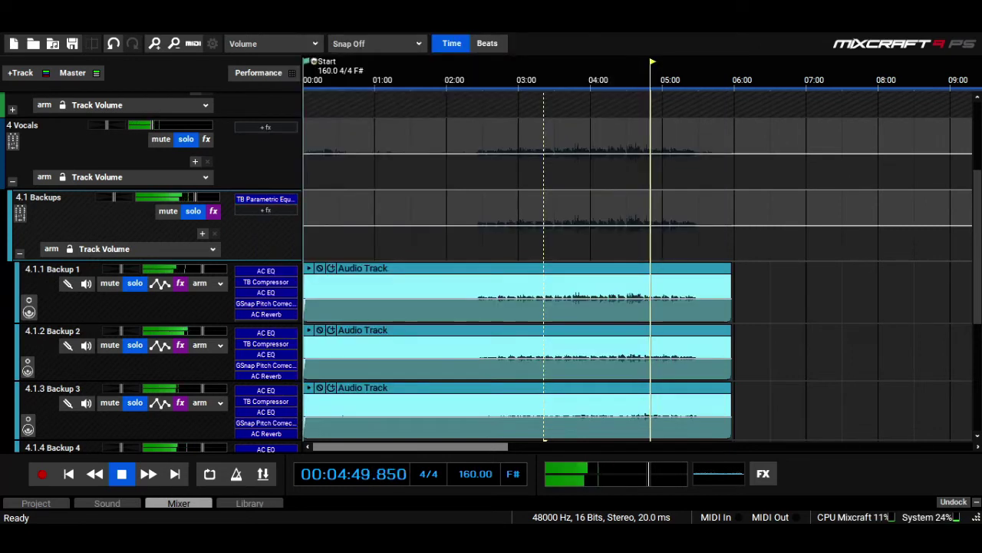
Step: Add the FAT+ effect to the Backups submix after the parametric equalizer, keeping its default FAT+ preset
{"action": "left_click", "coordinate": [253, 210]}
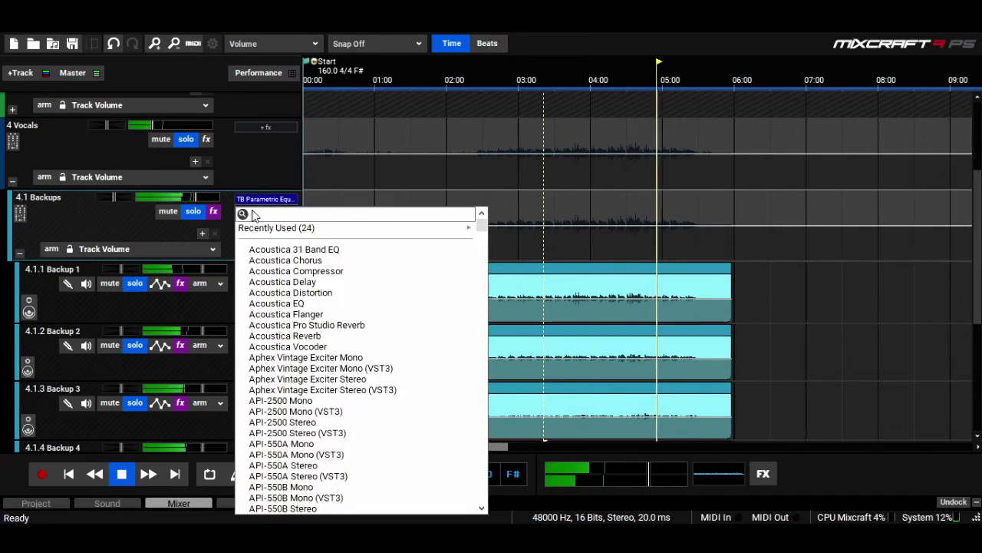
{"action": "type", "text": "f"}
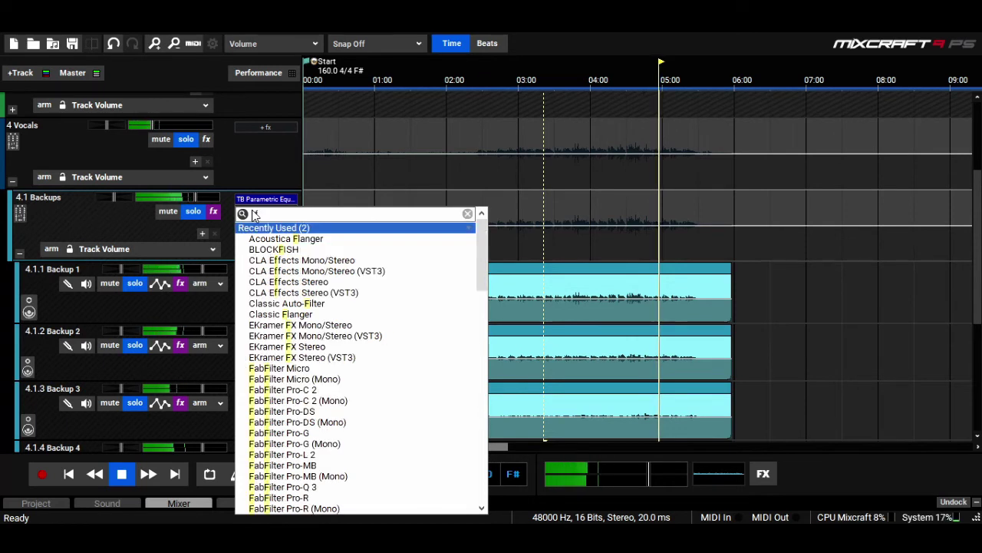
{"action": "type", "text": "at"}
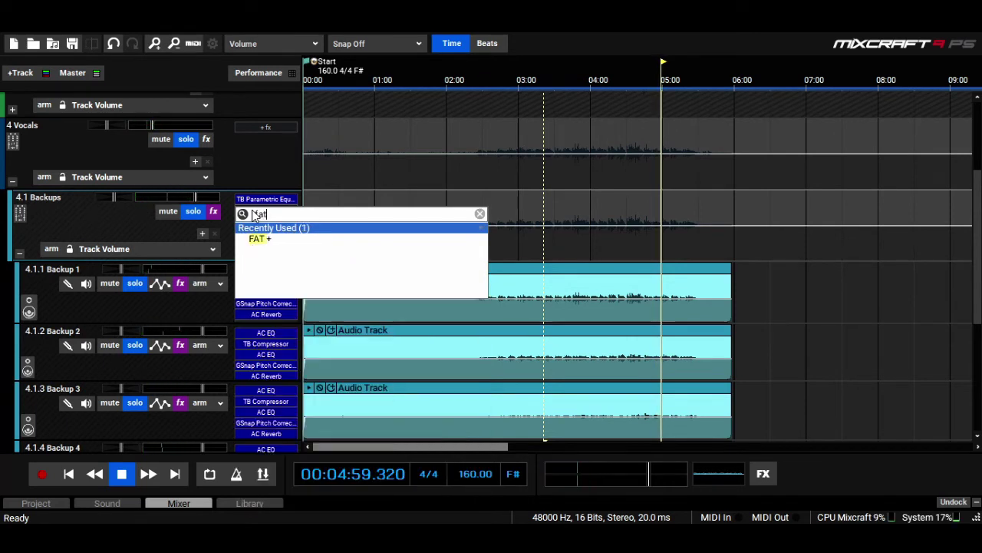
{"action": "left_click", "coordinate": [269, 240]}
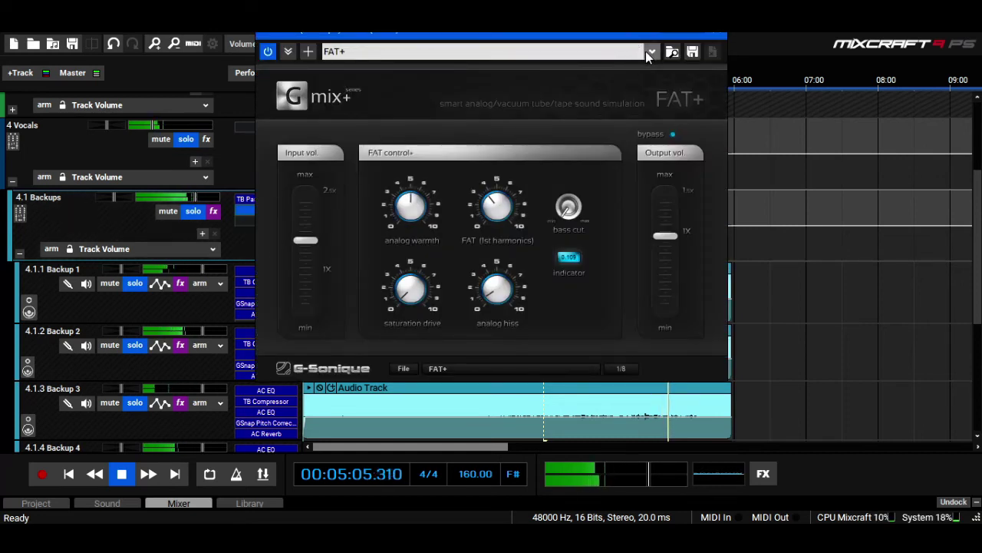
{"action": "left_click", "coordinate": [716, 36]}
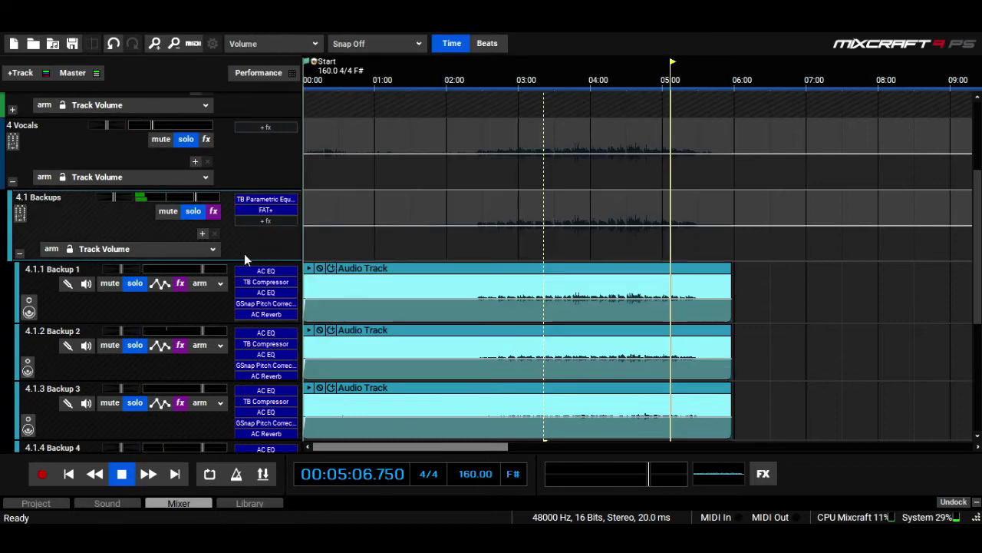
Step: Add TB BusCompressor to the Backups submix after FAT+ and load its Ultra clean compression preset
{"action": "left_click", "coordinate": [274, 220]}
{"action": "type", "text": "tb"}
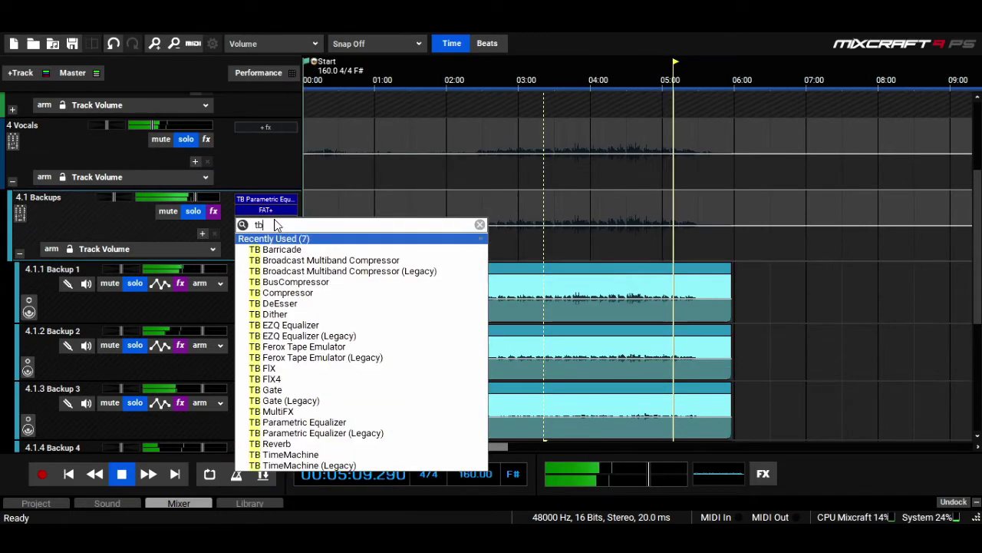
{"action": "type", "text": " b"}
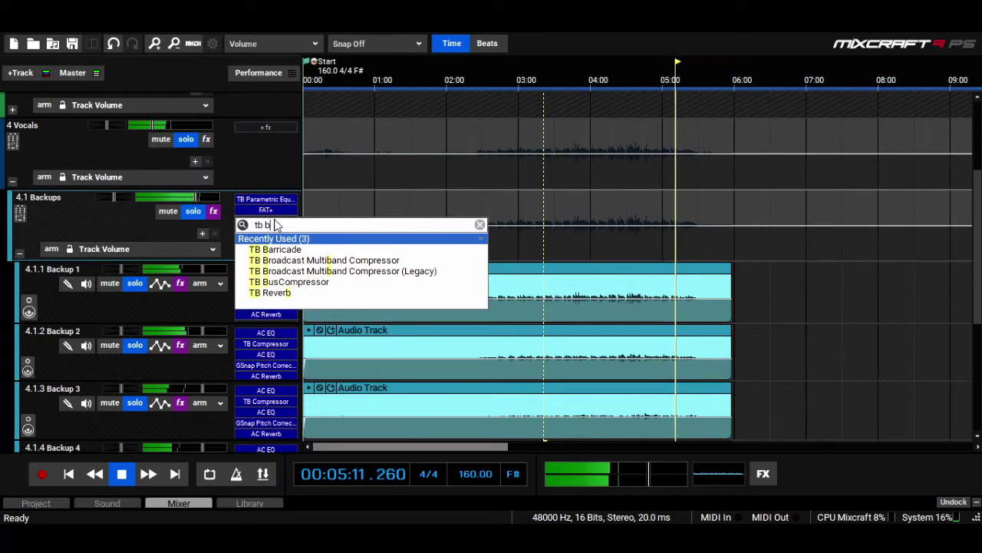
{"action": "left_click", "coordinate": [299, 283]}
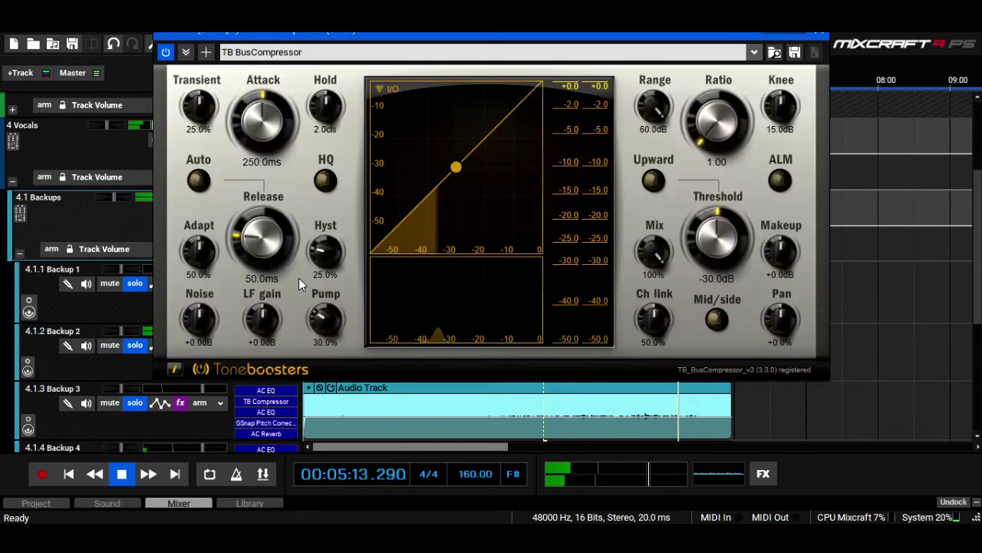
{"action": "left_click", "coordinate": [753, 54]}
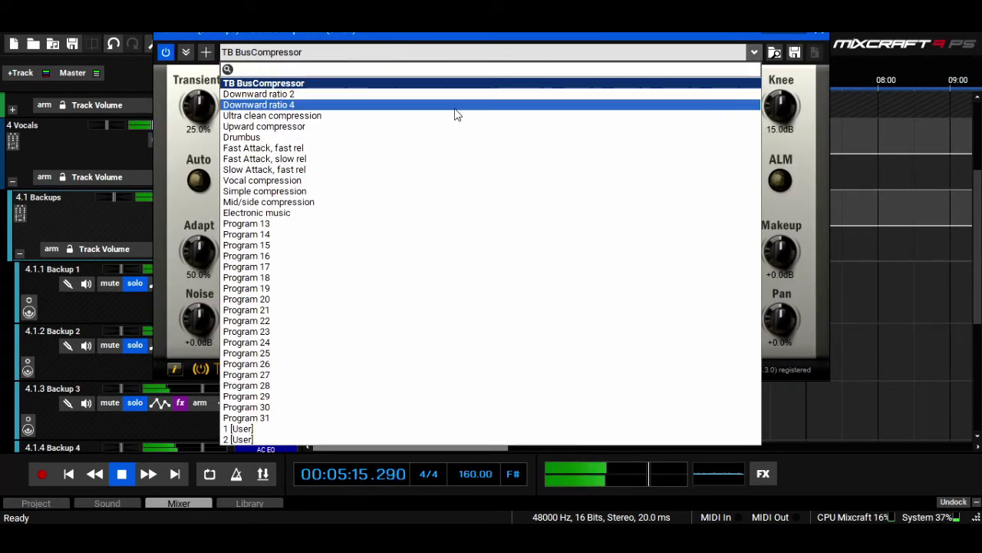
{"action": "left_click", "coordinate": [436, 117]}
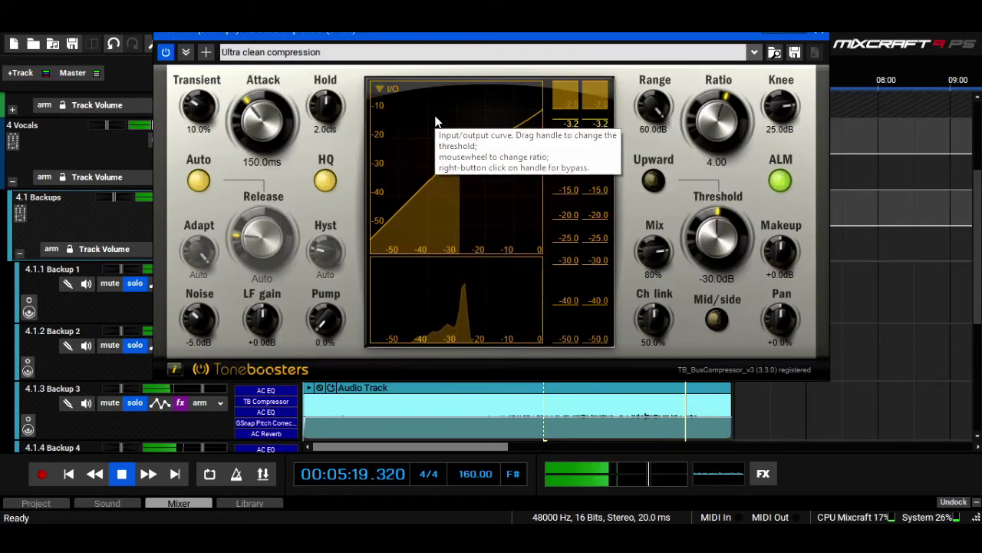
{"action": "left_click", "coordinate": [818, 38]}
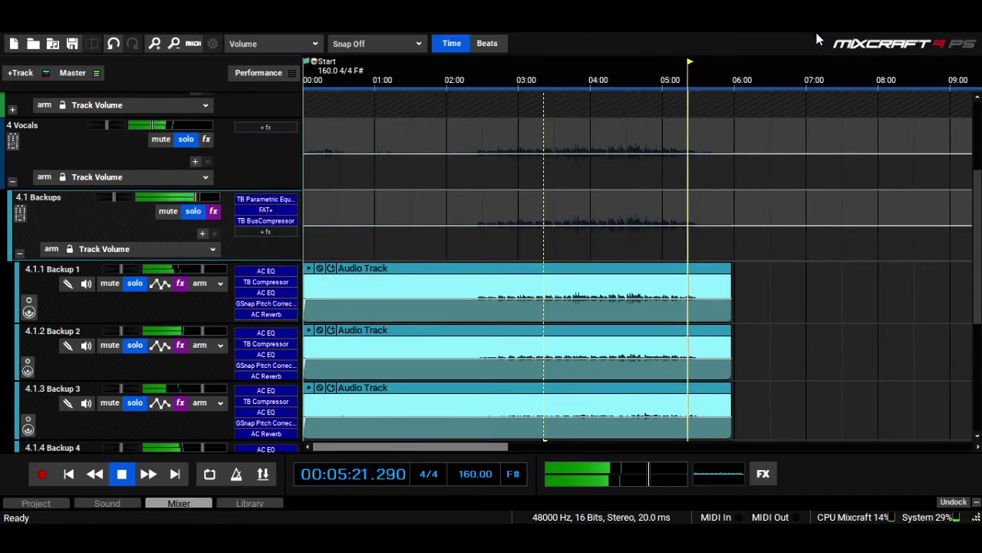
Step: Play the processed backup vocals again from about 03:17 with all four backup tracks in view
{"action": "scroll", "coordinate": [491, 269], "scroll_direction": "down", "scroll_amount": 1}
{"action": "scroll", "coordinate": [544, 391], "scroll_direction": "down", "scroll_amount": 1}
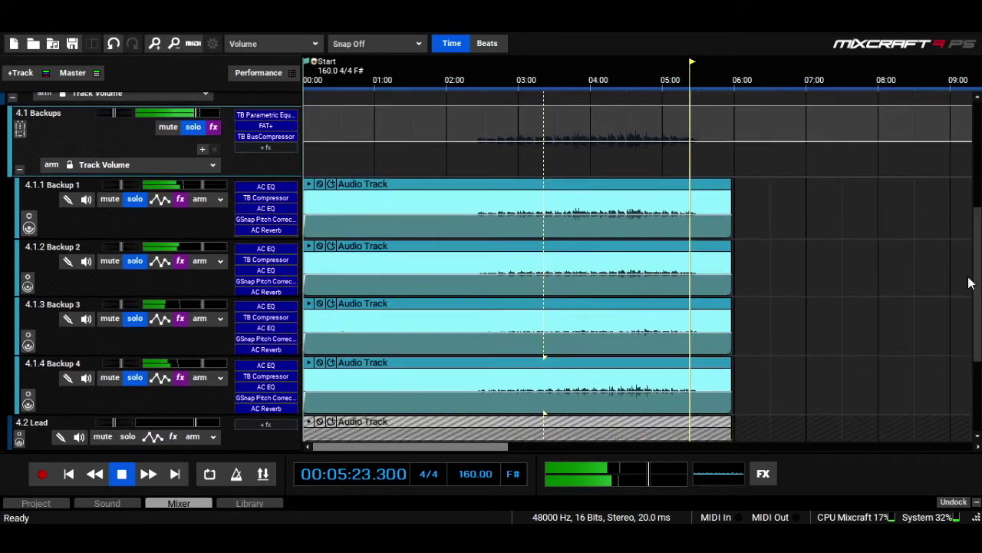
{"action": "left_click", "coordinate": [539, 82]}
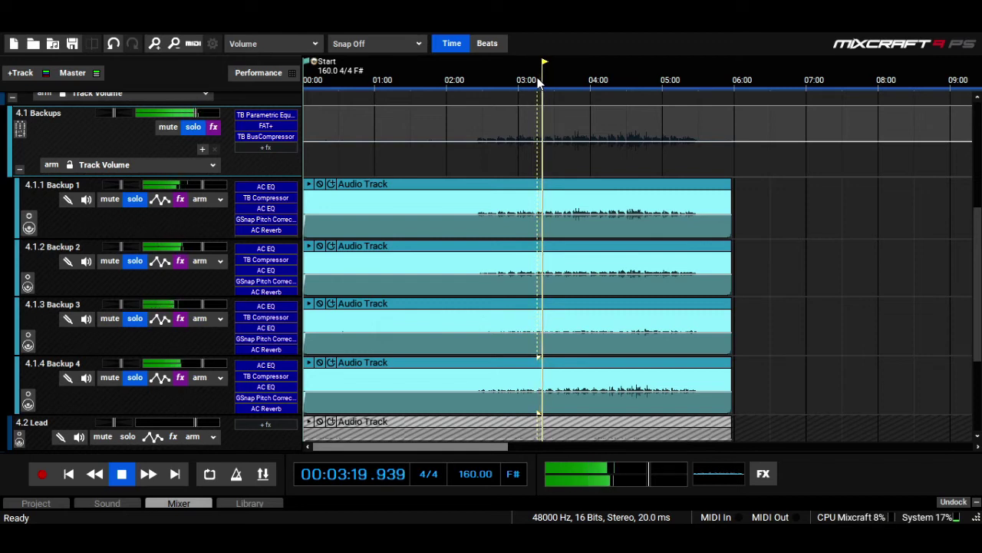
Step: Bypass the Backups submix effects and play the vocals from about 03:51 to hear them unprocessed
{"action": "key", "text": "space"}
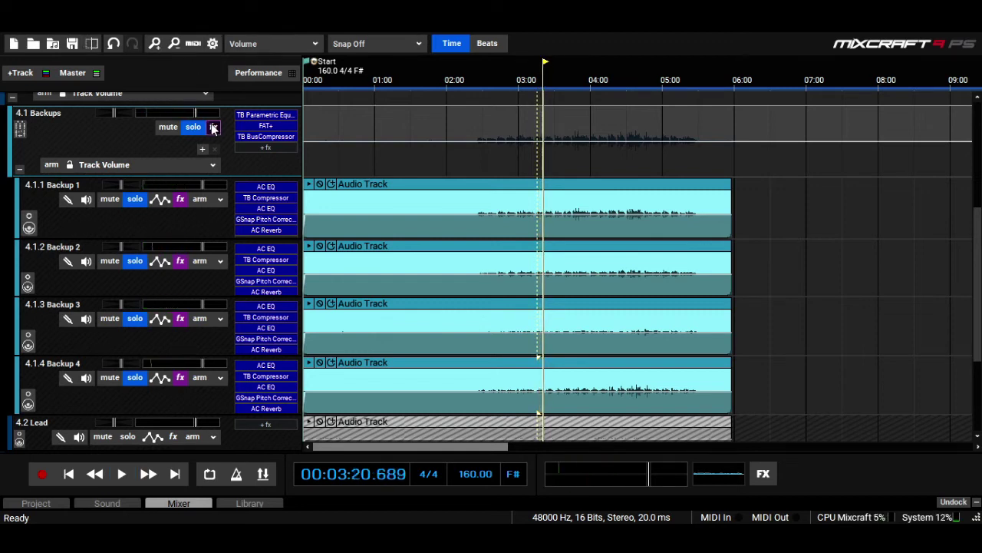
{"action": "left_click", "coordinate": [214, 128]}
{"action": "left_click", "coordinate": [529, 64]}
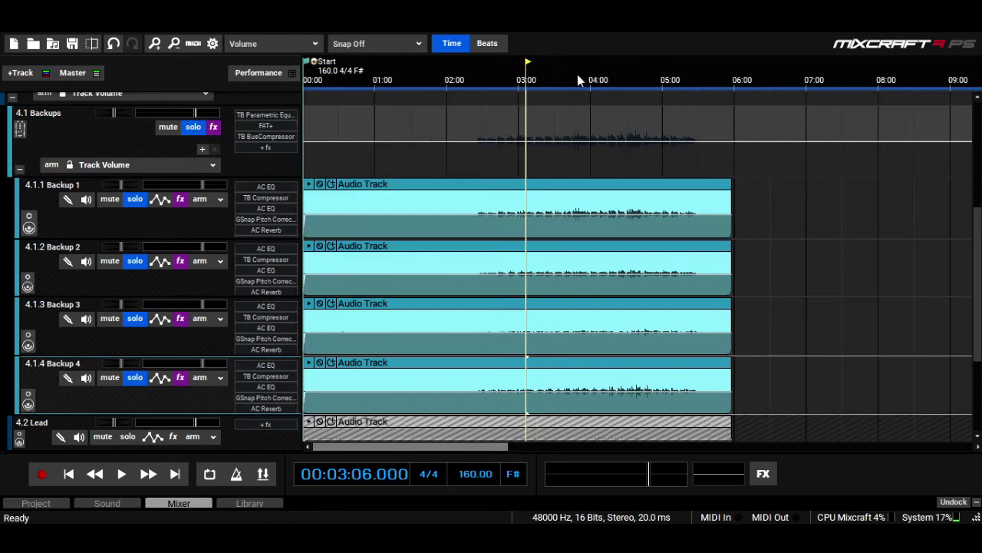
{"action": "left_click", "coordinate": [581, 79]}
{"action": "key", "text": "space"}
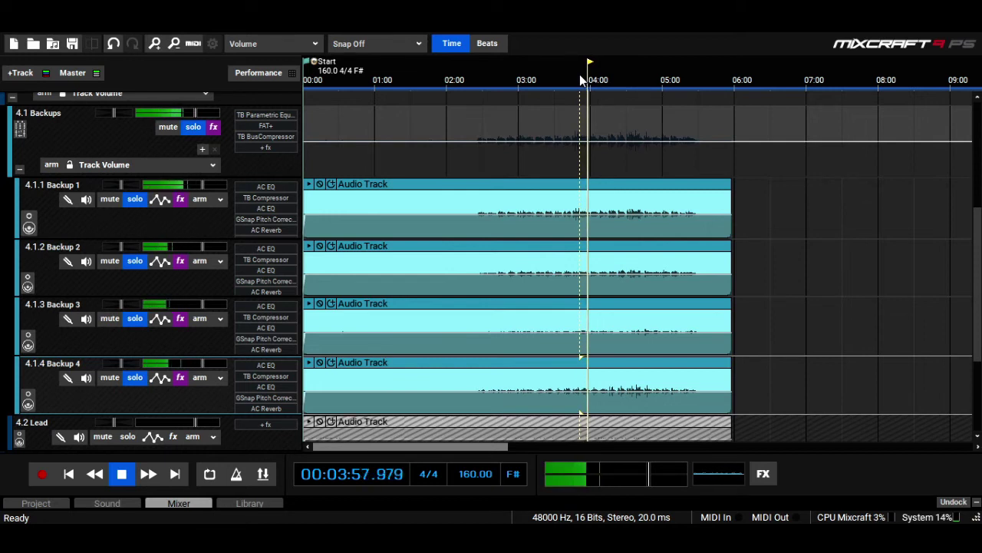
{"action": "key", "text": "space"}
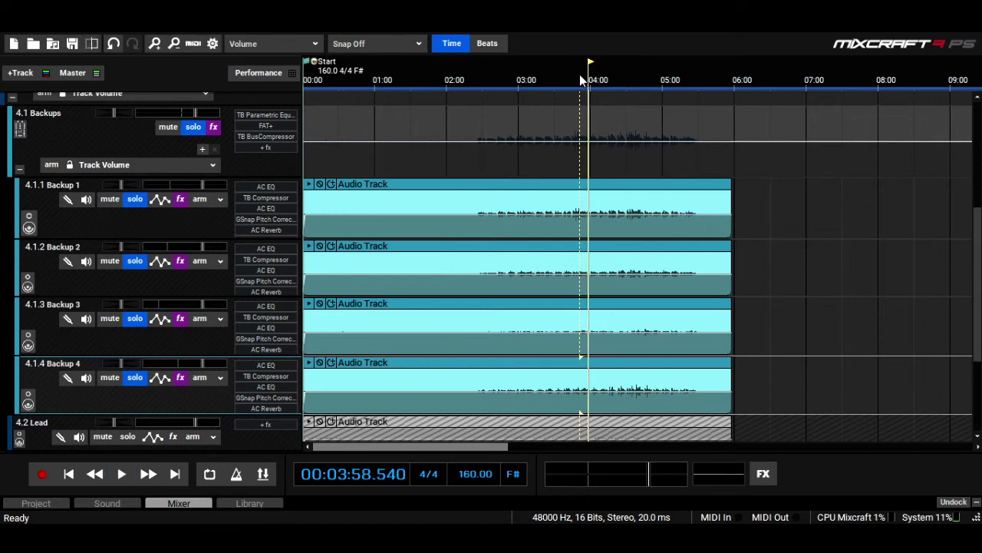
Step: Re-enable the Backups submix effects and play the processed vocals from about 03:40 for comparison
{"action": "left_click", "coordinate": [214, 127]}
{"action": "left_click", "coordinate": [567, 92]}
{"action": "key", "text": "space"}
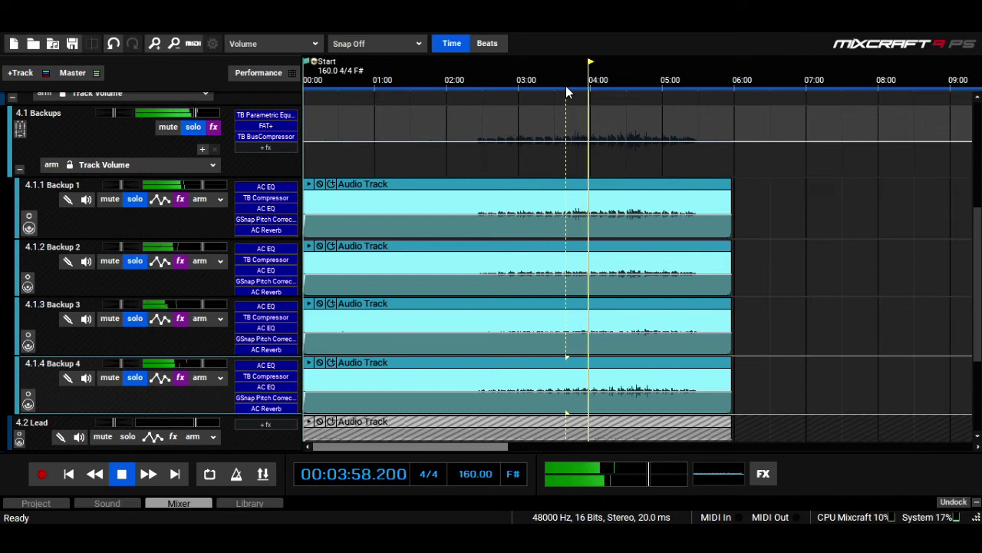
{"action": "key", "text": "space"}
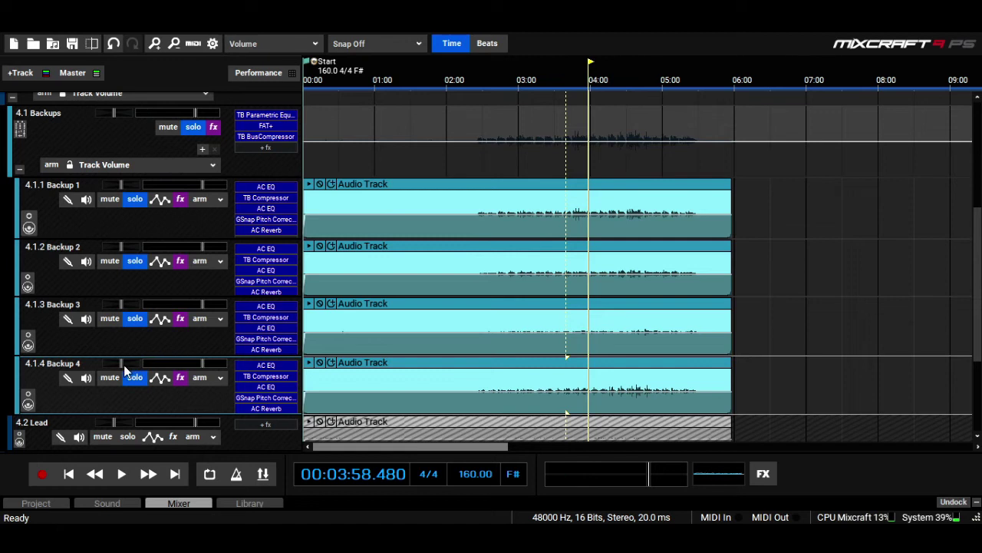
Step: Pan the Backup 4 track partway left and the Backup 3 track partway right
{"action": "left_click_drag", "start_coordinate": [123, 364], "coordinate": [116, 364]}
{"action": "left_click", "coordinate": [123, 304]}
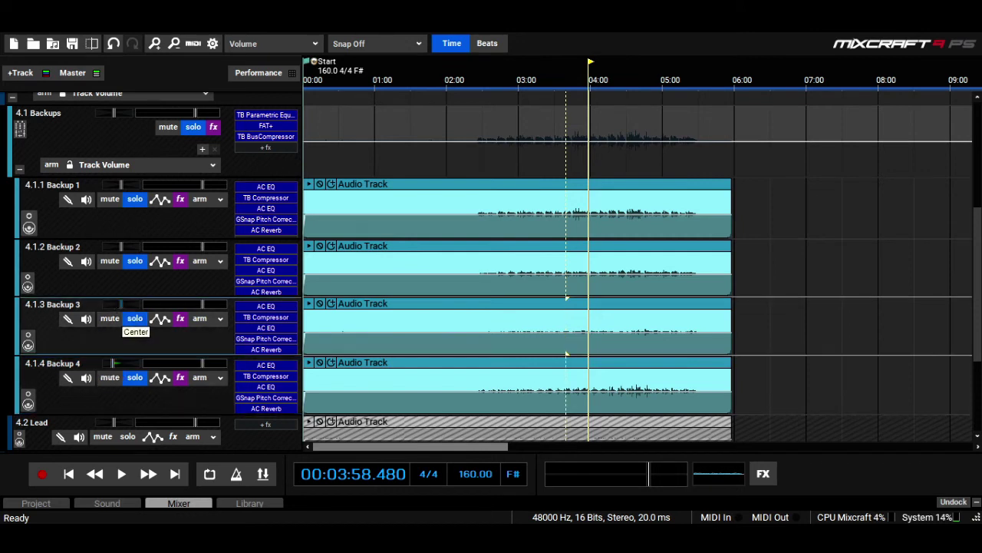
{"action": "left_click_drag", "start_coordinate": [123, 304], "coordinate": [165, 305]}
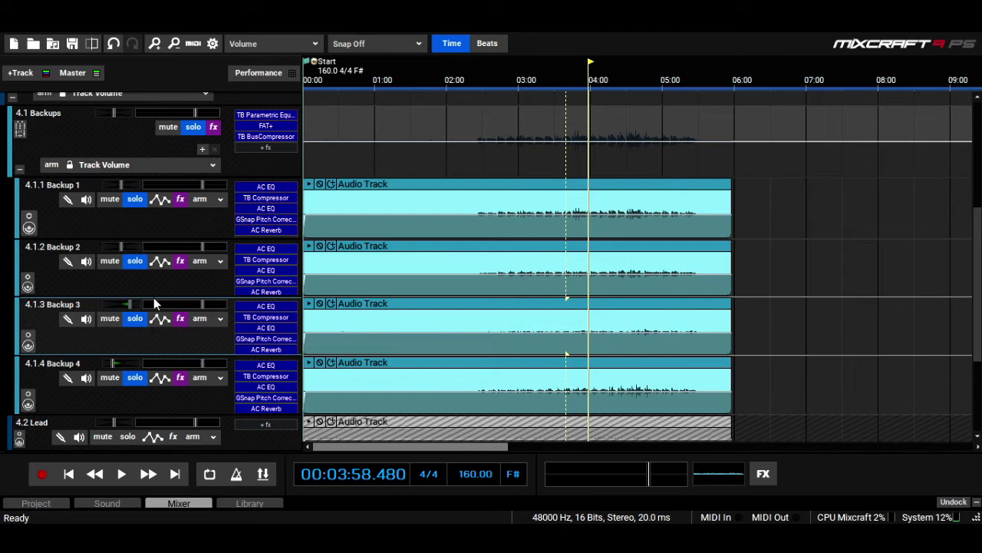
Step: Play the panned backup vocals and briefly take Backup 4 out of solo to compare the blend
{"action": "key", "text": "space"}
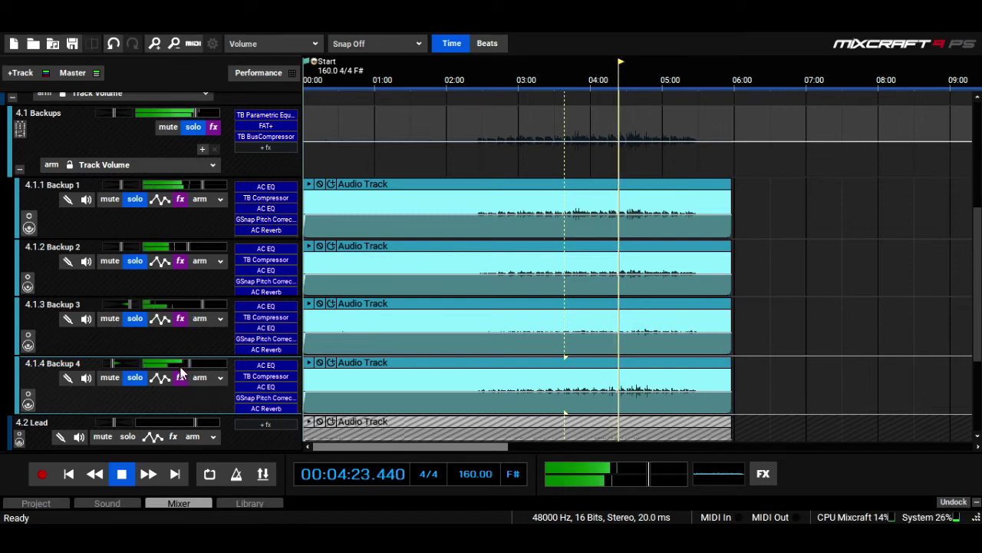
{"action": "left_click", "coordinate": [127, 380]}
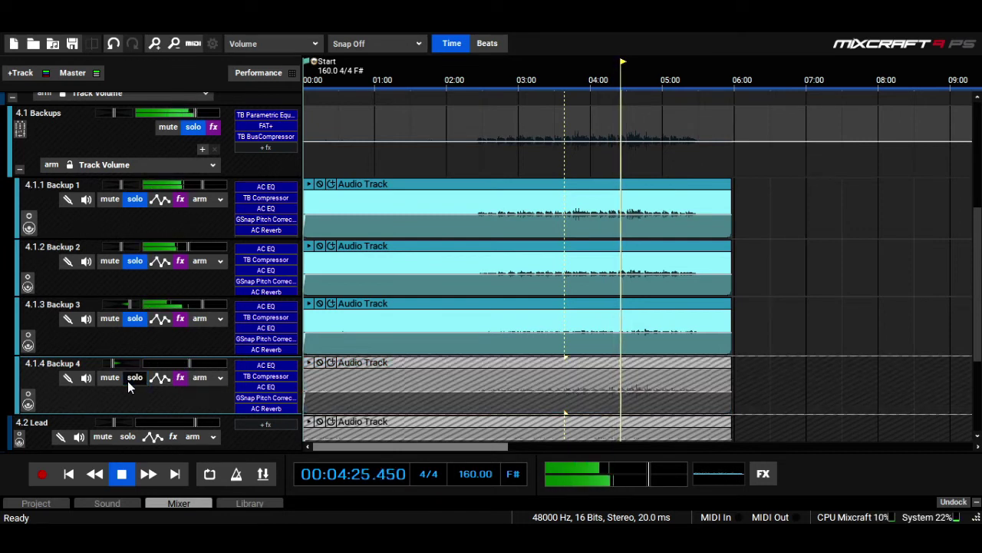
{"action": "left_click", "coordinate": [127, 381]}
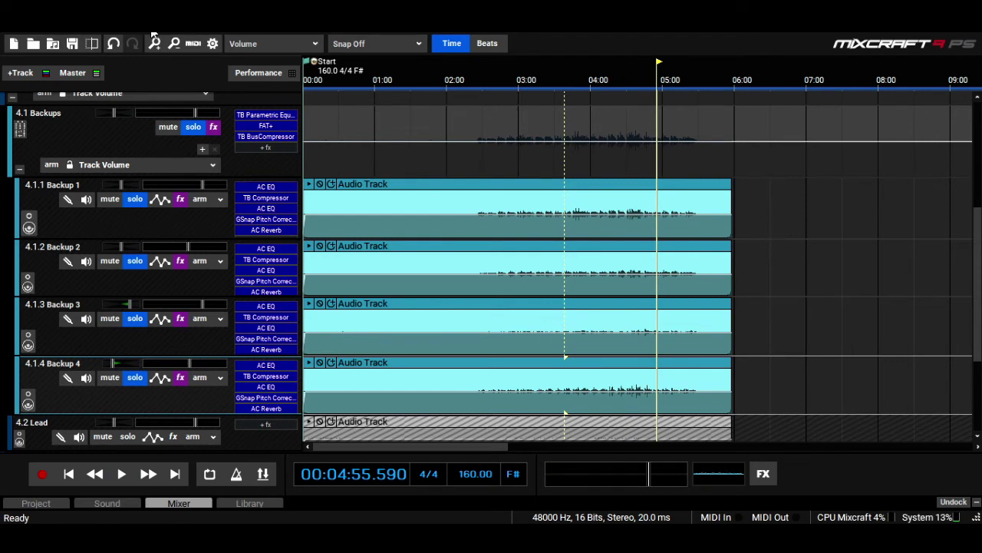
Step: Add a send track named Backup Reverb and open its effect list
{"action": "left_click", "coordinate": [36, 73]}
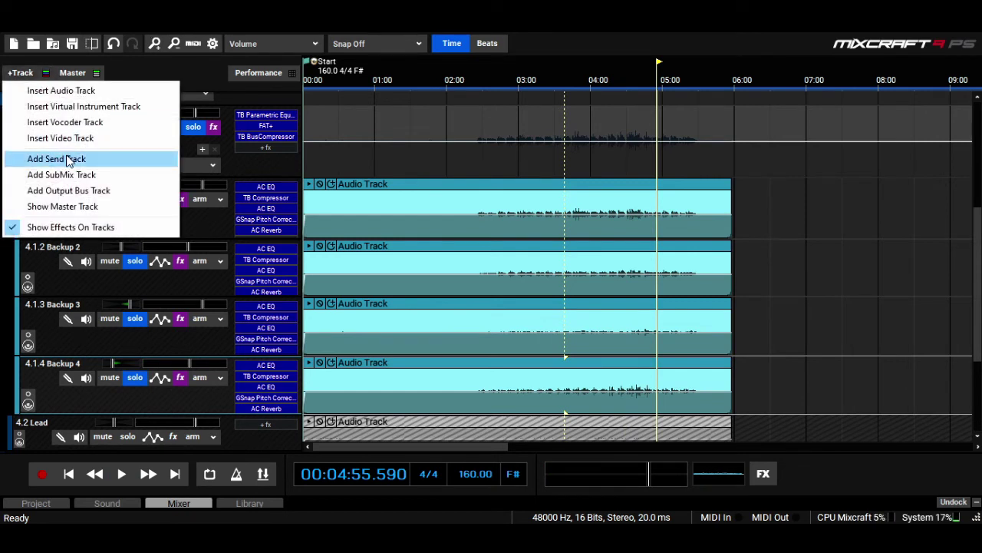
{"action": "left_click", "coordinate": [66, 159]}
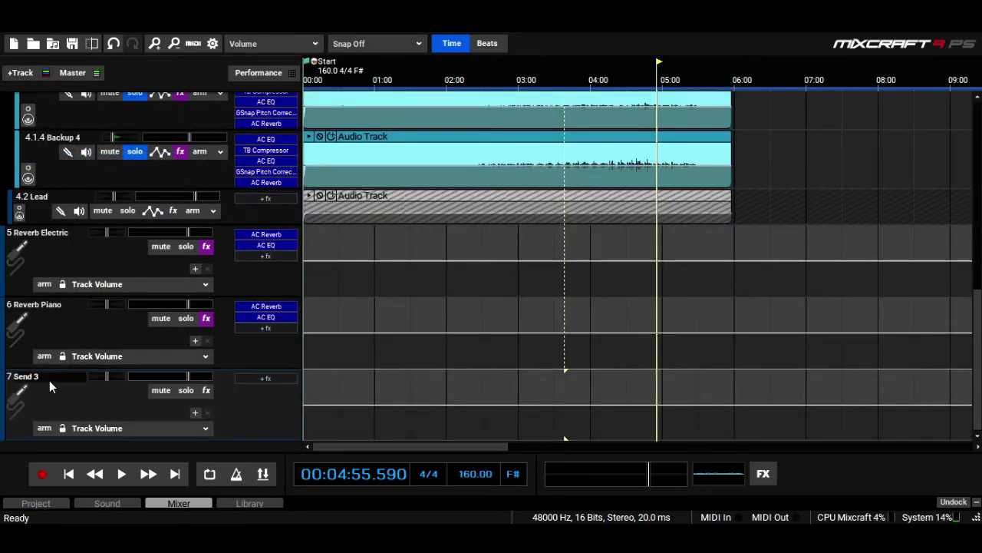
{"action": "type", "text": "Backup Reverb"}
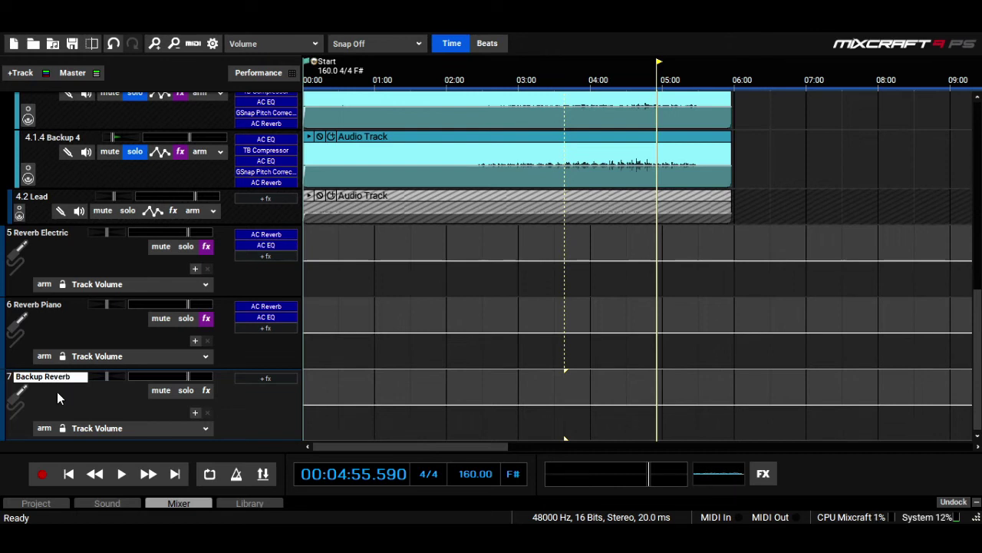
{"action": "left_click", "coordinate": [206, 391]}
{"action": "left_click", "coordinate": [634, 380]}
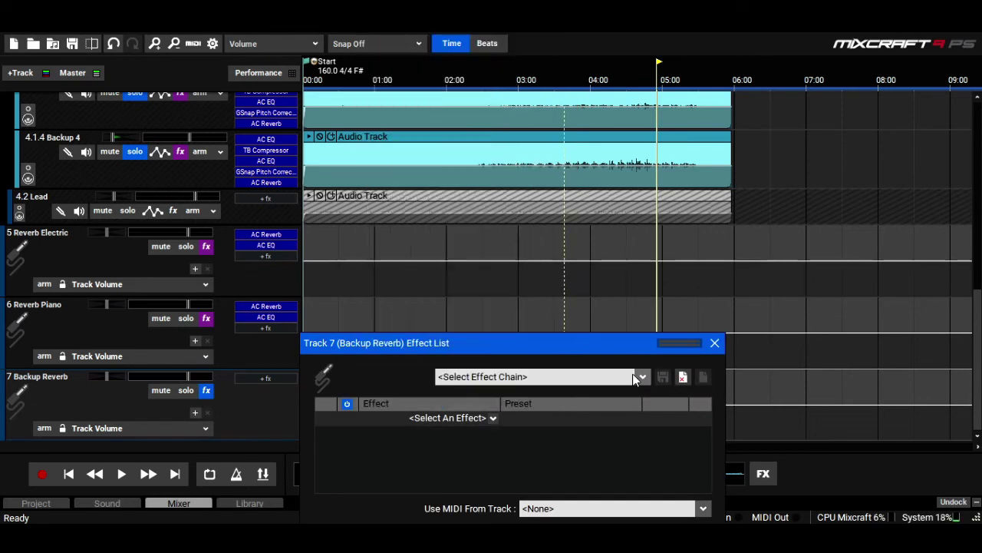
{"action": "left_click", "coordinate": [635, 378]}
{"action": "type", "text": "tb"}
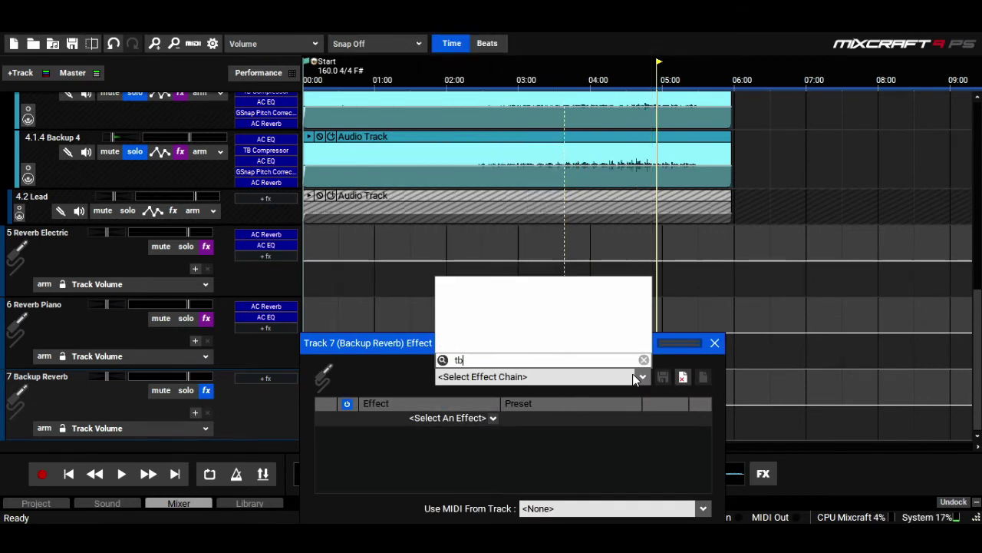
{"action": "key", "text": "BackSpace"}
{"action": "key", "text": "BackSpace"}
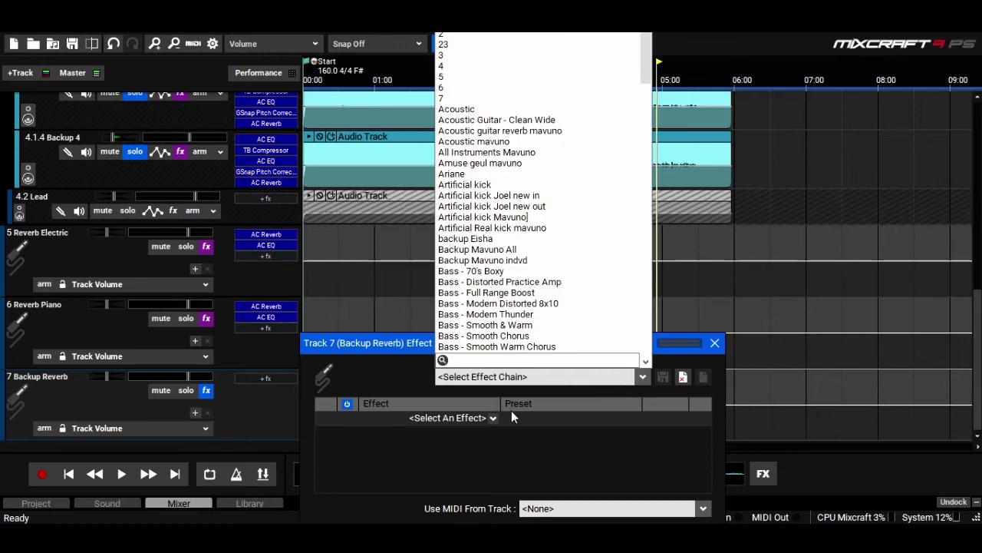
Step: Add the TB Reverb effect to the Backup Reverb send track
{"action": "left_click", "coordinate": [495, 419]}
{"action": "left_click", "coordinate": [495, 419]}
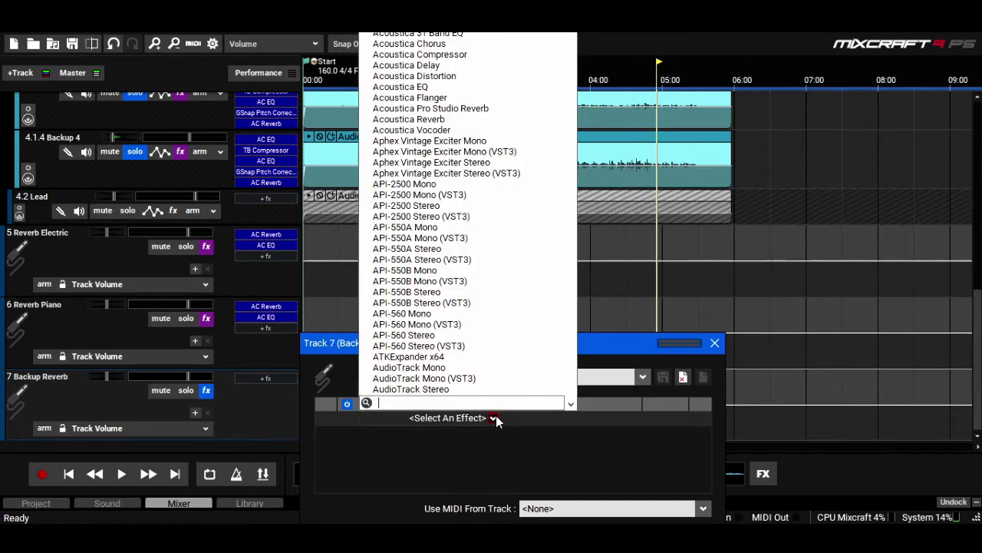
{"action": "type", "text": "tb"}
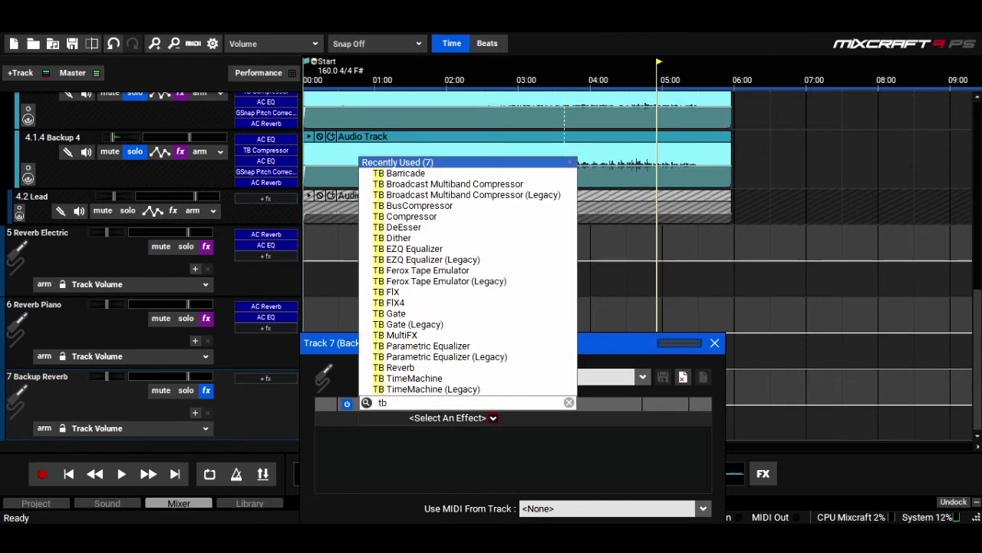
{"action": "type", "text": " rev"}
{"action": "key", "text": "Down"}
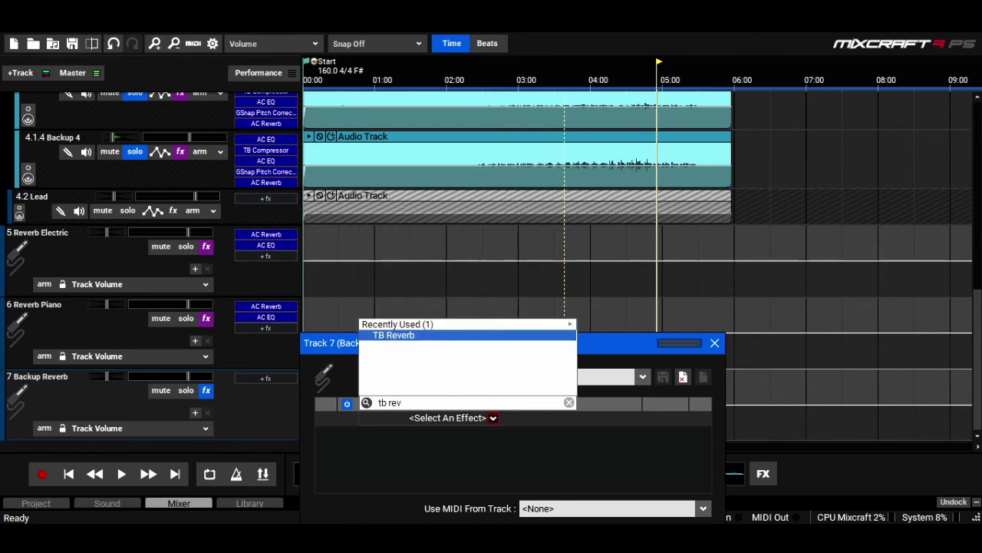
{"action": "key", "text": "Return"}
Step: Try TB Reverb's Think big preset, settle on the Cathedral preset instead, and close the plugin window
{"action": "left_click", "coordinate": [605, 91]}
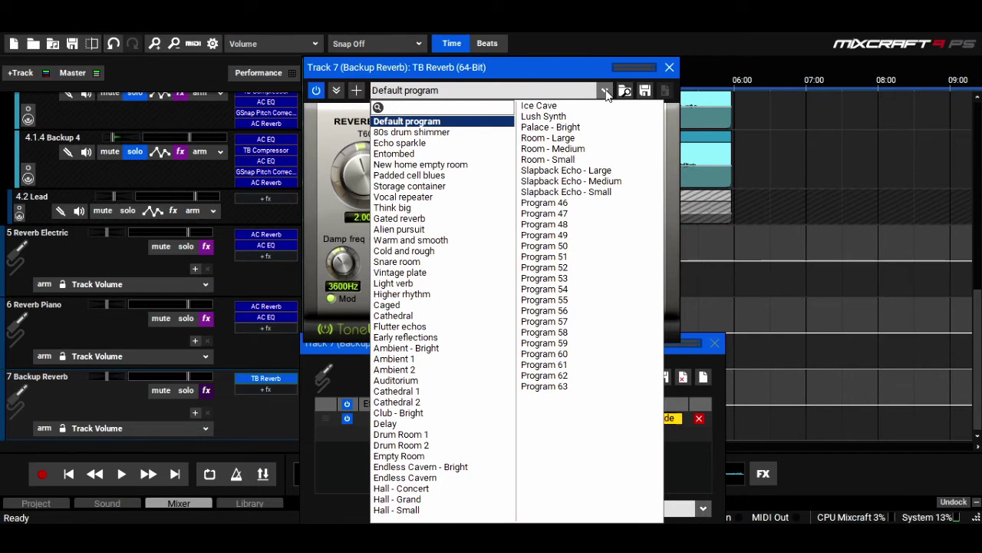
{"action": "left_click", "coordinate": [392, 208]}
{"action": "left_click_drag", "start_coordinate": [657, 142], "coordinate": [636, 49]}
{"action": "left_click", "coordinate": [605, 90]}
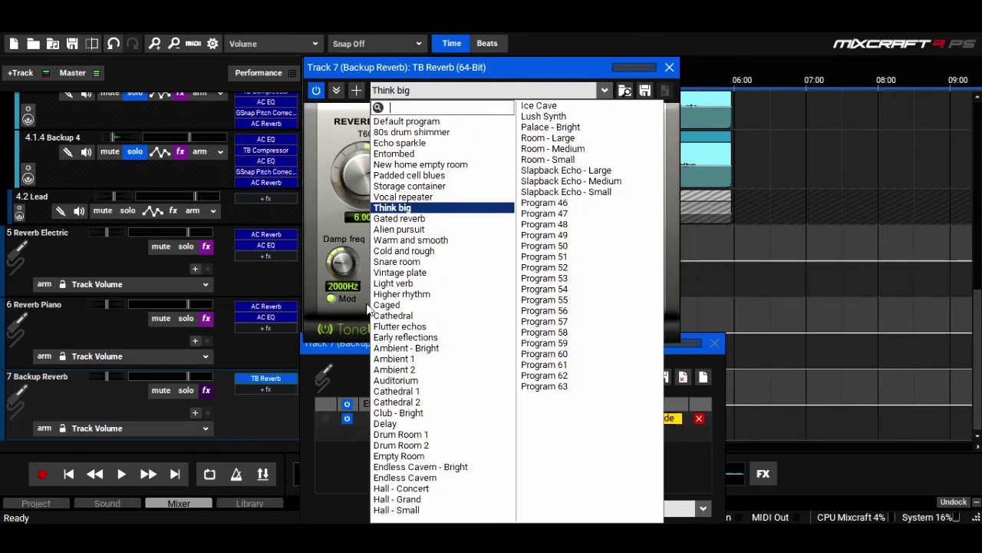
{"action": "left_click", "coordinate": [415, 316]}
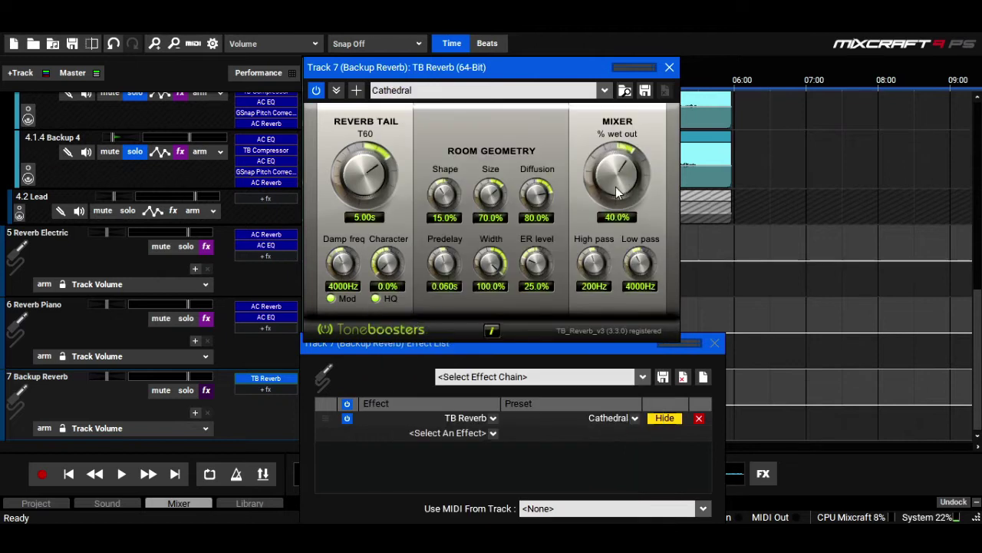
{"action": "left_click", "coordinate": [670, 68]}
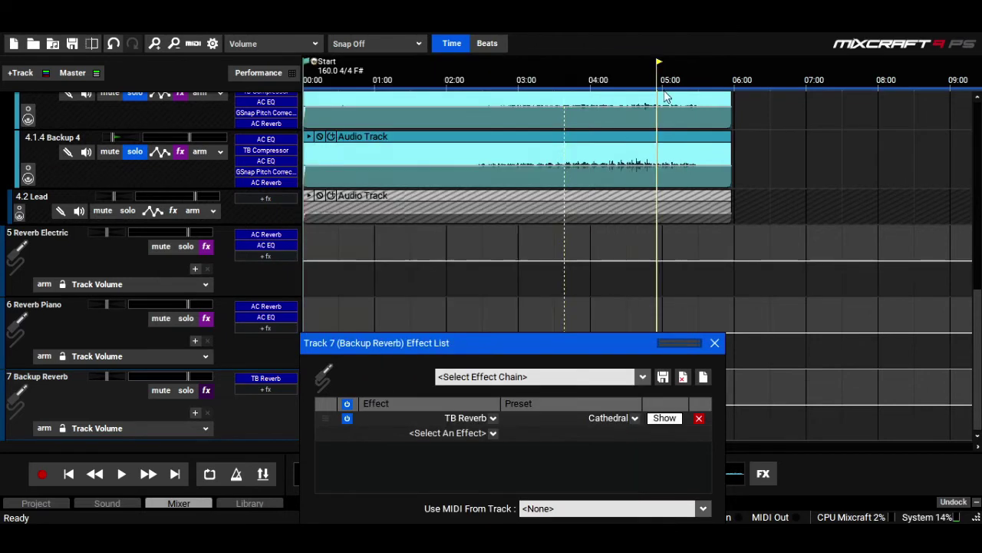
Step: Add Acoustica EQ after TB Reverb and pull the <32, 63, 125, 8K and >16K bands fully down to -18 dB
{"action": "left_click", "coordinate": [493, 435]}
{"action": "left_click", "coordinate": [476, 90]}
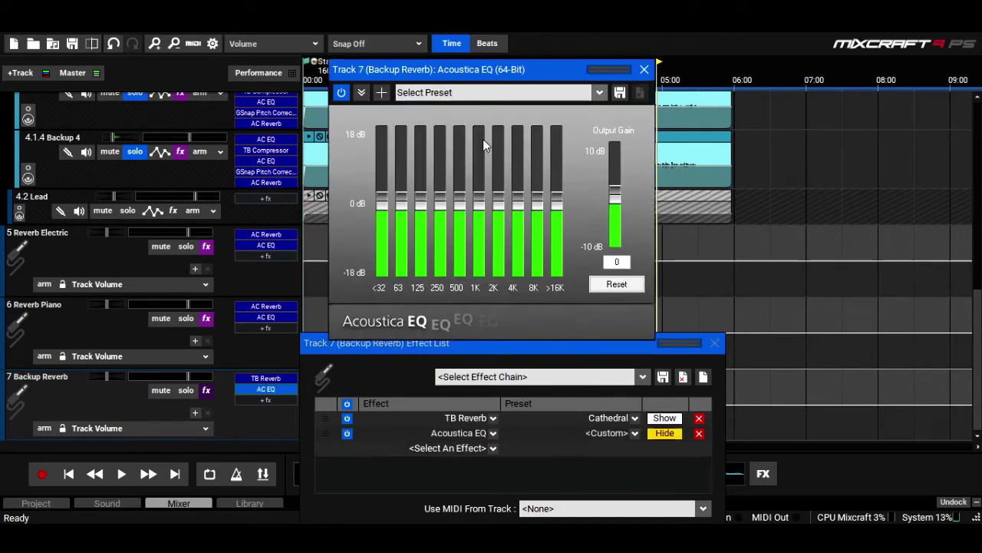
{"action": "left_click_drag", "start_coordinate": [561, 211], "coordinate": [532, 329]}
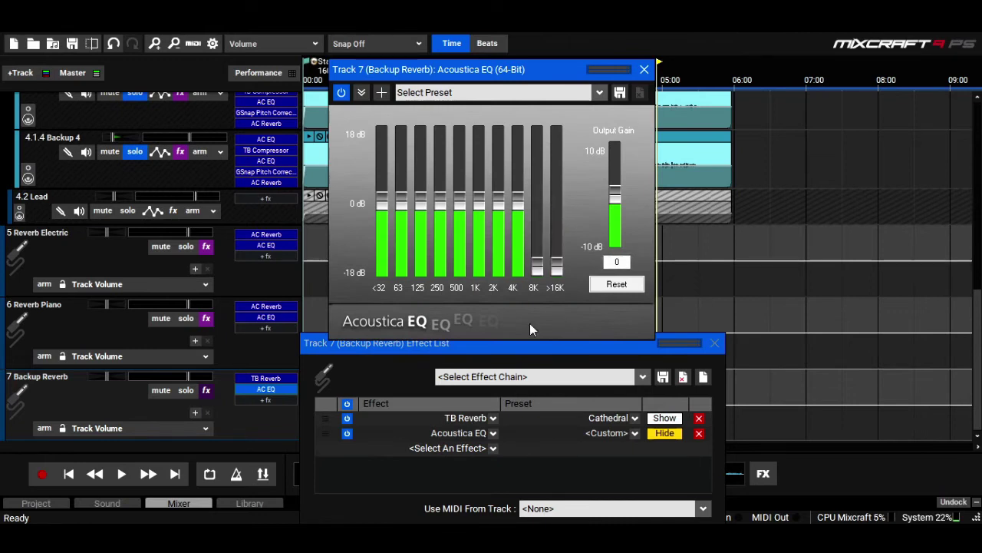
{"action": "left_click_drag", "start_coordinate": [384, 203], "coordinate": [383, 291]}
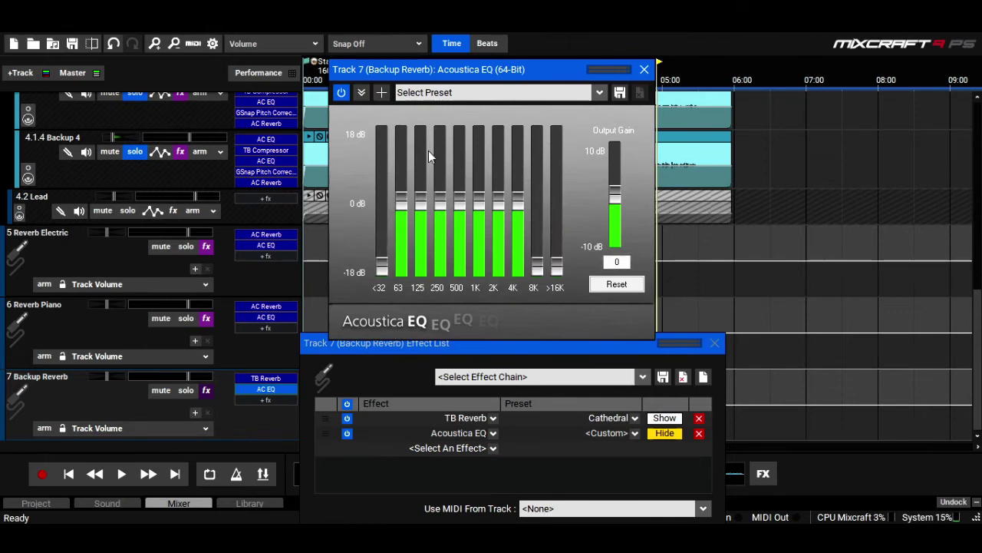
{"action": "left_click_drag", "start_coordinate": [407, 196], "coordinate": [399, 321]}
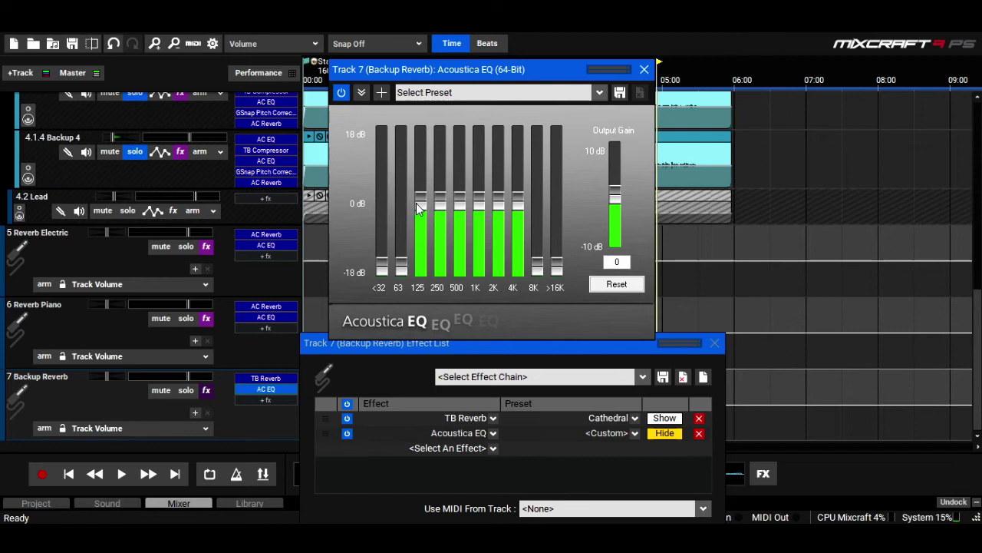
{"action": "left_click_drag", "start_coordinate": [418, 209], "coordinate": [428, 376]}
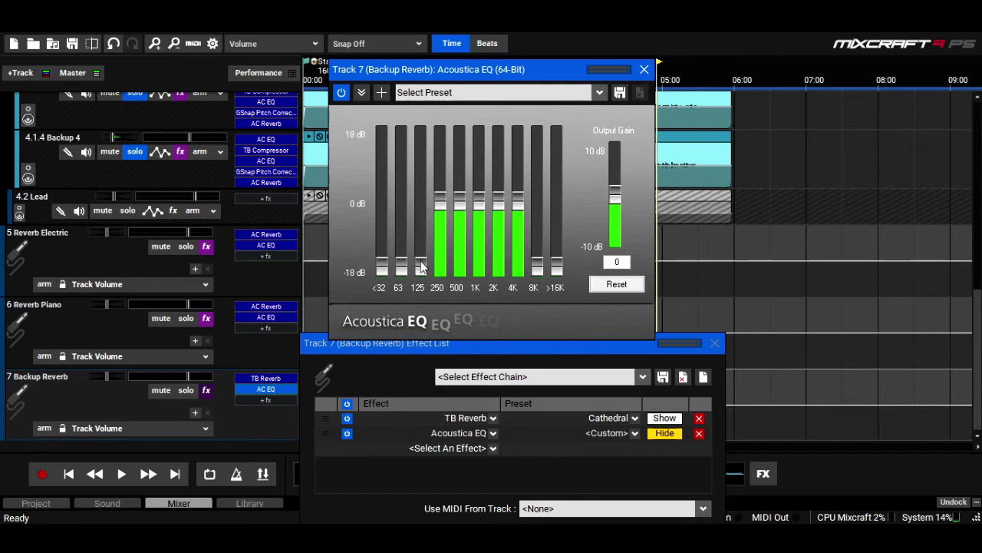
{"action": "left_click_drag", "start_coordinate": [421, 265], "coordinate": [420, 296]}
{"action": "left_click", "coordinate": [644, 69]}
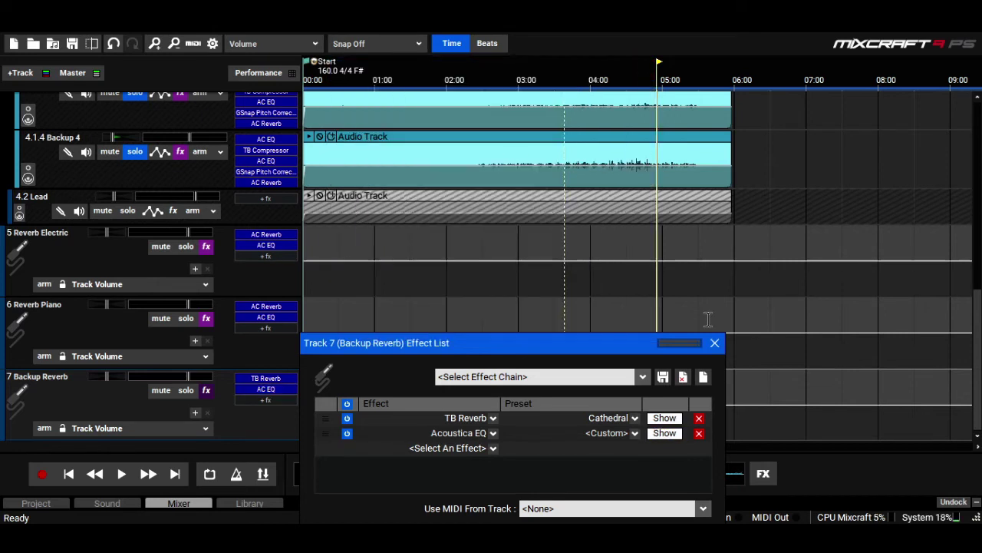
{"action": "left_click", "coordinate": [715, 342]}
Step: Play the vocals from about 03:26 and adjust the Backups submix's send level to (7) Backup Reverb
{"action": "left_click", "coordinate": [551, 80]}
{"action": "key", "text": "space"}
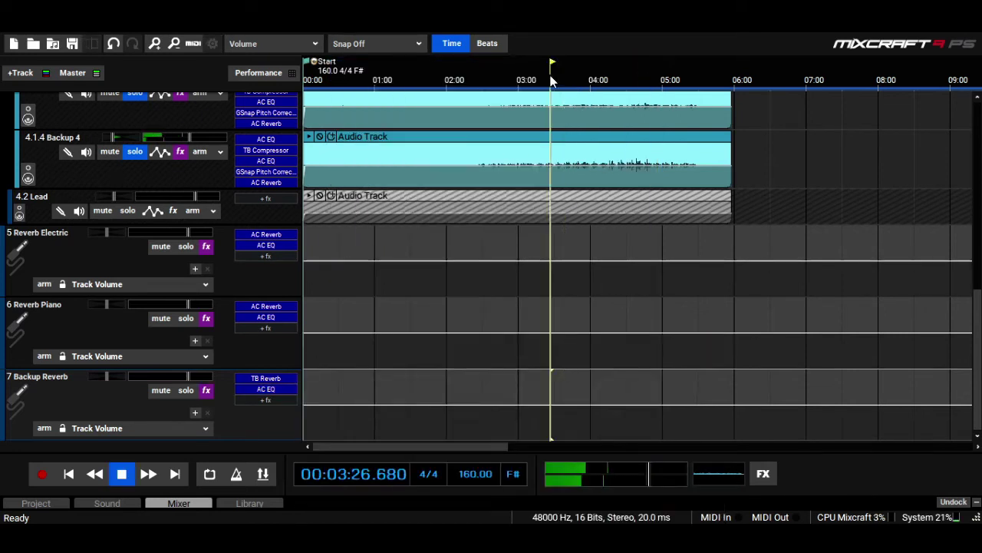
{"action": "scroll", "coordinate": [194, 366], "scroll_direction": "up", "scroll_amount": 6}
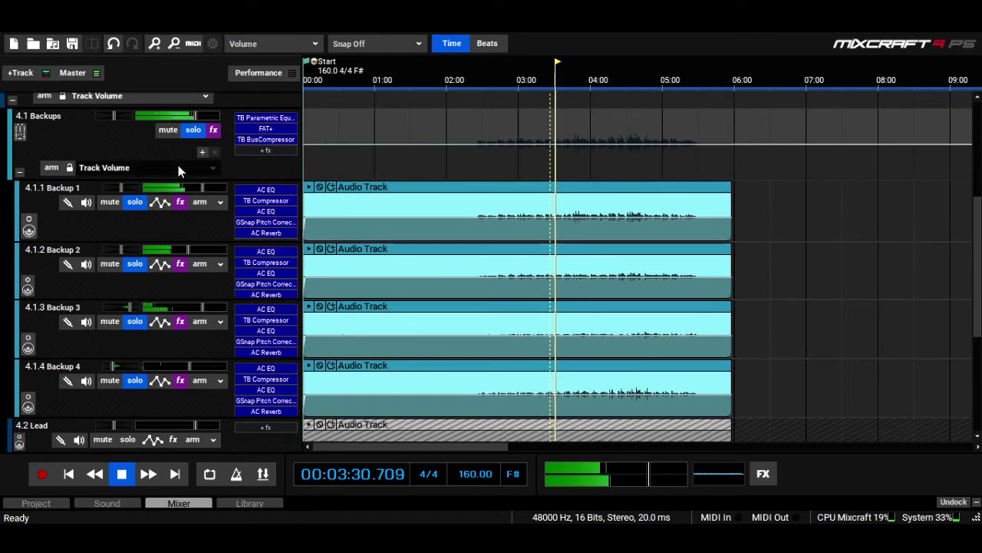
{"action": "left_click", "coordinate": [178, 166]}
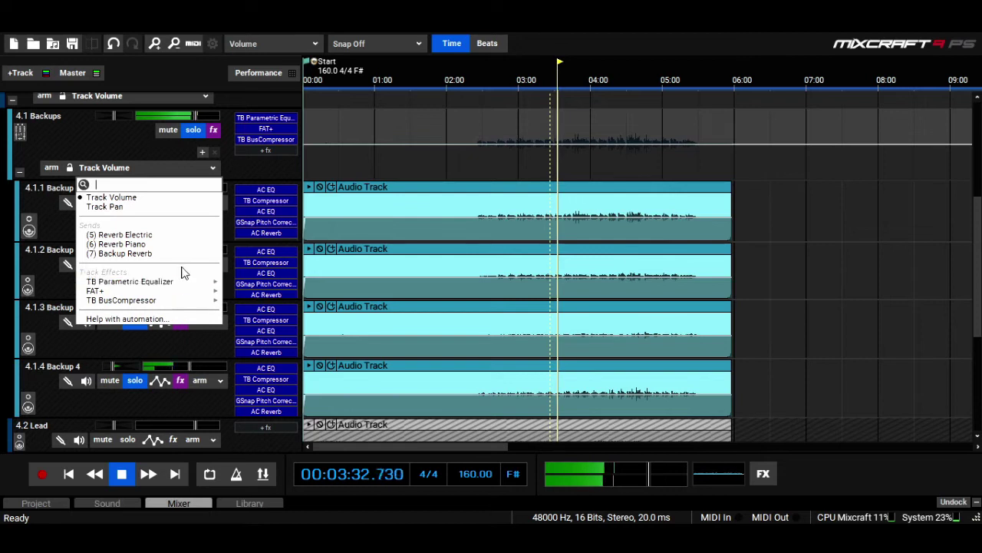
{"action": "left_click", "coordinate": [119, 253]}
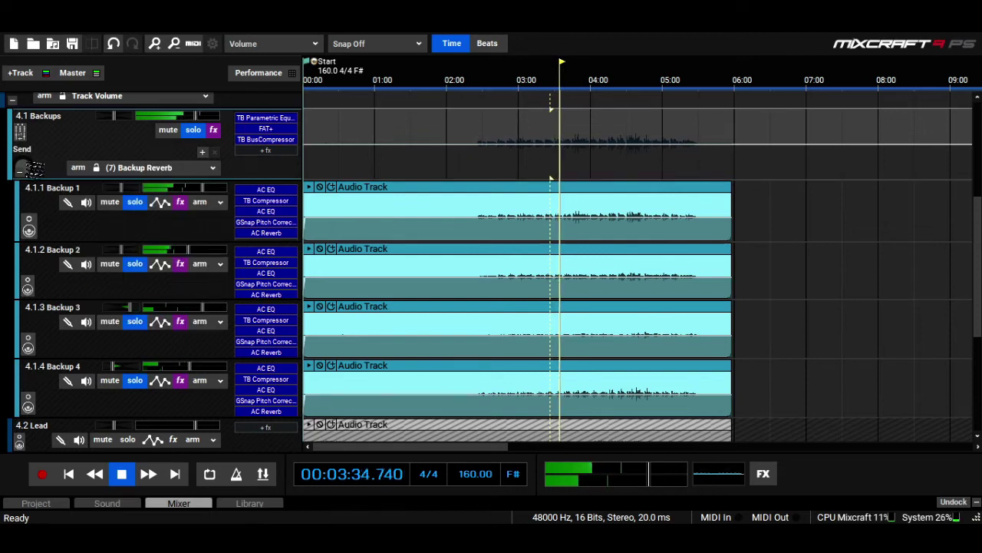
{"action": "mouse_move", "coordinate": [35, 164]}
{"action": "left_click_drag", "start_coordinate": [34, 164], "coordinate": [35, 169]}
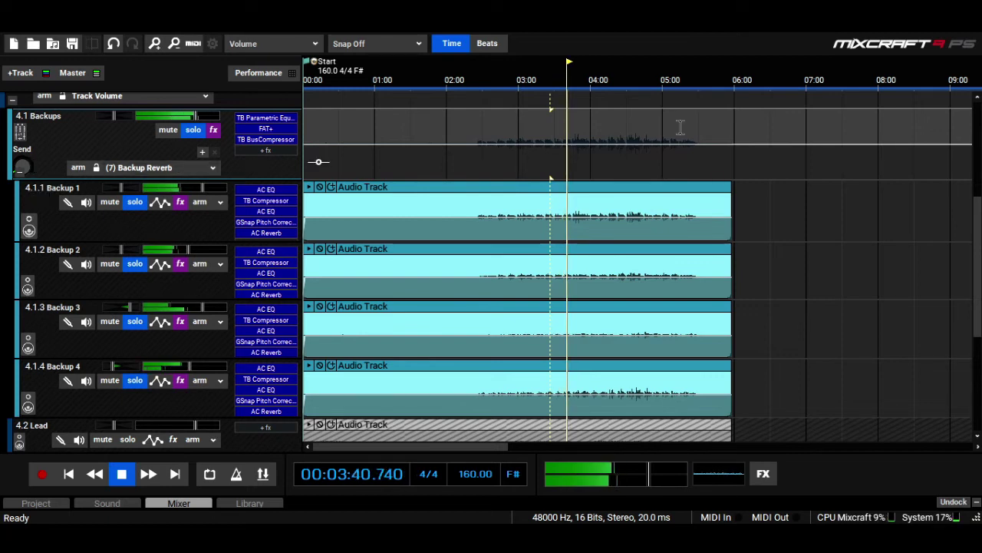
Step: Audition the backups from about 03:31, shorten the T60 of the Backup Reverb track's TB Reverb to 3.48 s, and close the plugin
{"action": "key", "text": "space"}
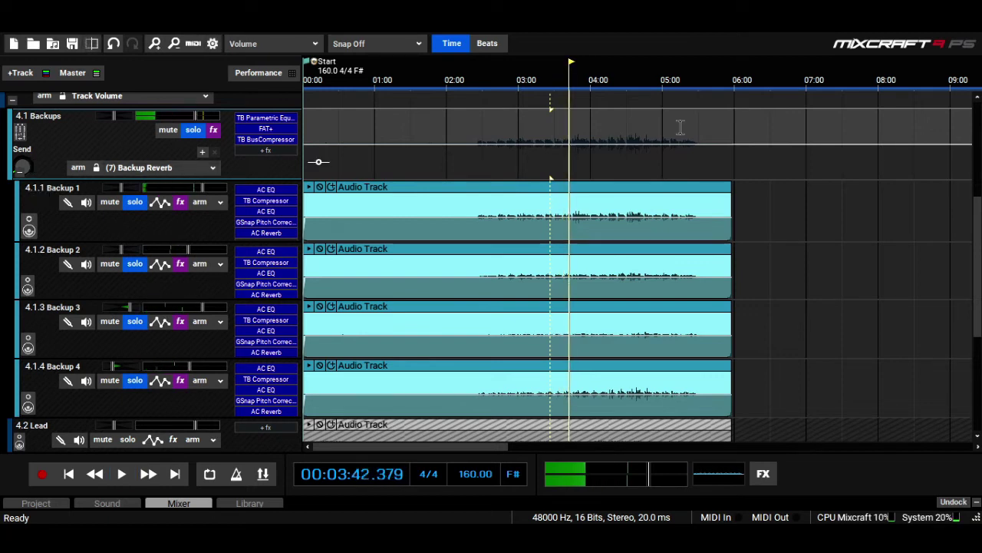
{"action": "scroll", "coordinate": [680, 127], "scroll_direction": "down", "scroll_amount": 3}
{"action": "scroll", "coordinate": [637, 269], "scroll_direction": "down", "scroll_amount": 1}
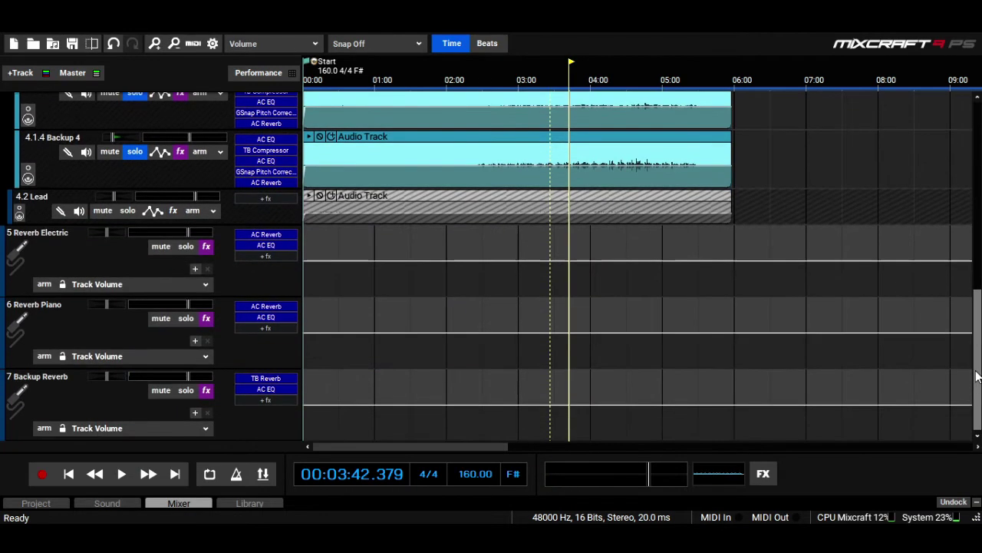
{"action": "left_click", "coordinate": [282, 383]}
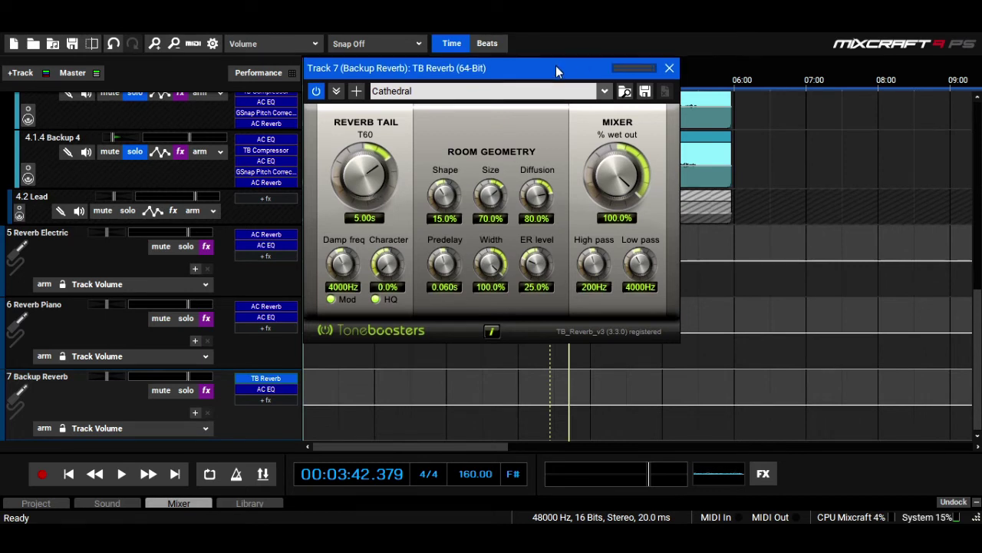
{"action": "left_click_drag", "start_coordinate": [556, 68], "coordinate": [549, 123]}
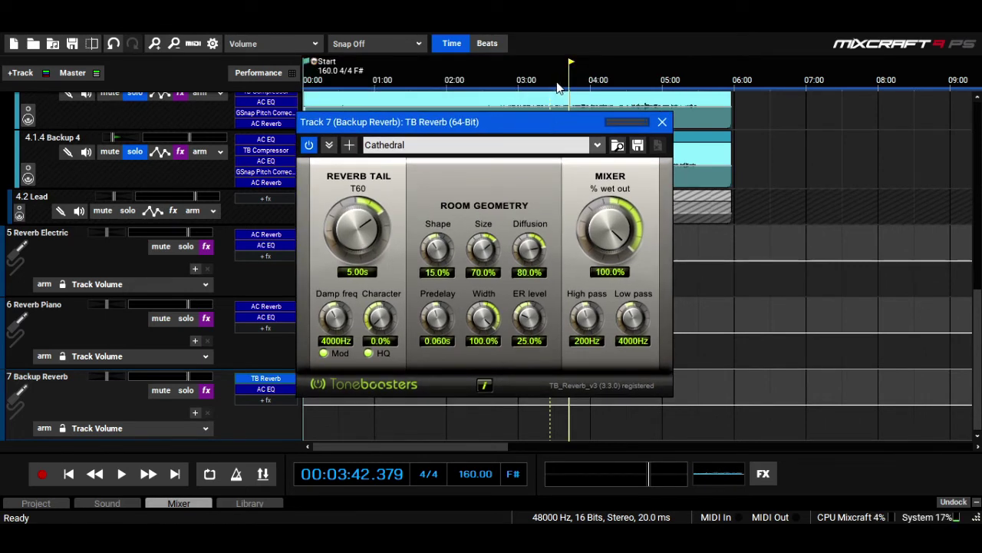
{"action": "left_click", "coordinate": [558, 86]}
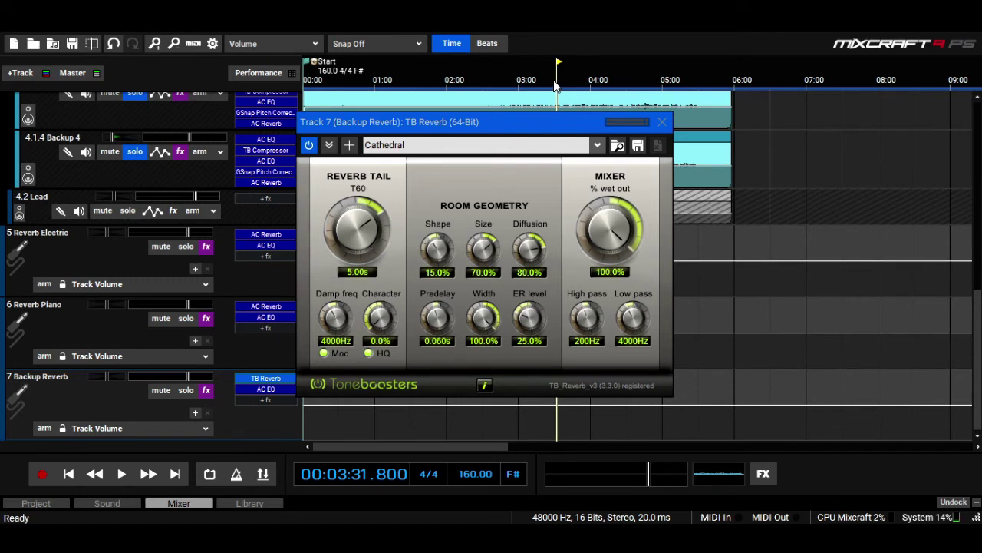
{"action": "key", "text": "space"}
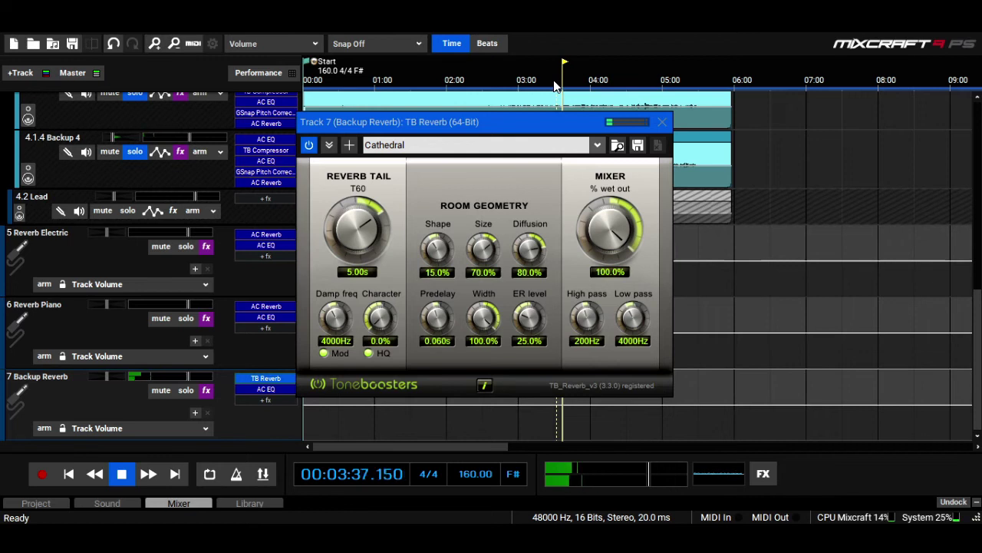
{"action": "key", "text": "space"}
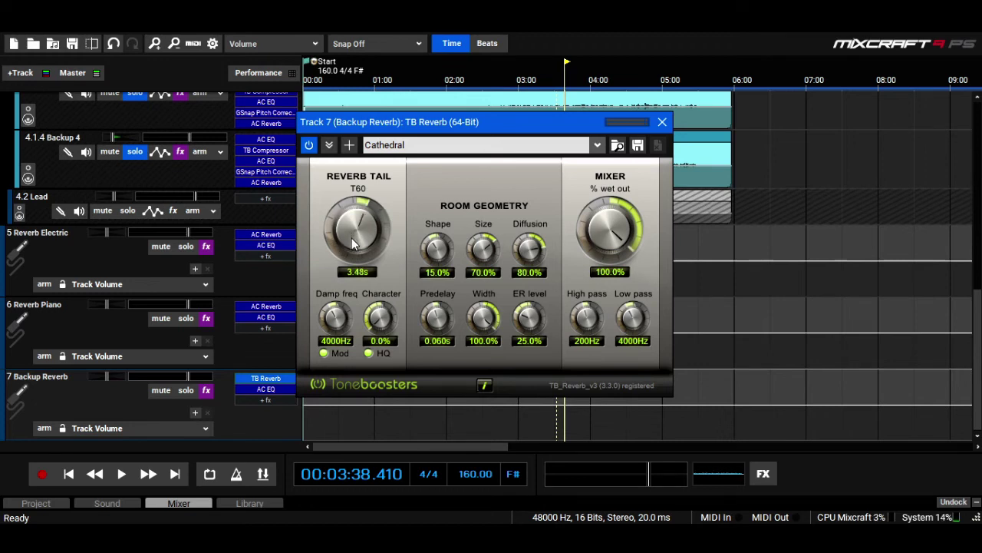
{"action": "left_click", "coordinate": [662, 122]}
Step: During playback, lower the Backup Reverb EQ's 500 band by about 6 dB, 1K by about 3 dB and 250 by about 2 dB
{"action": "key", "text": "space"}
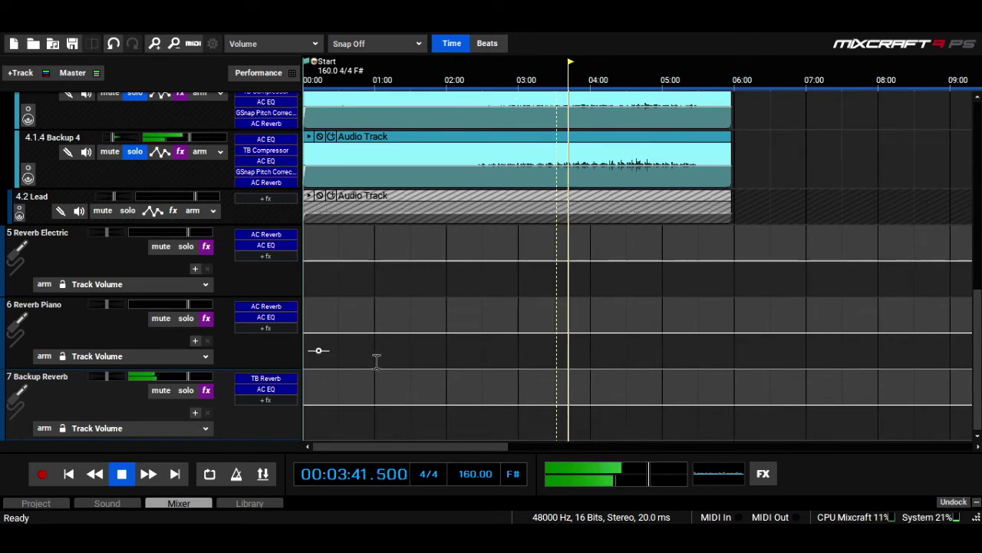
{"action": "left_click", "coordinate": [267, 390]}
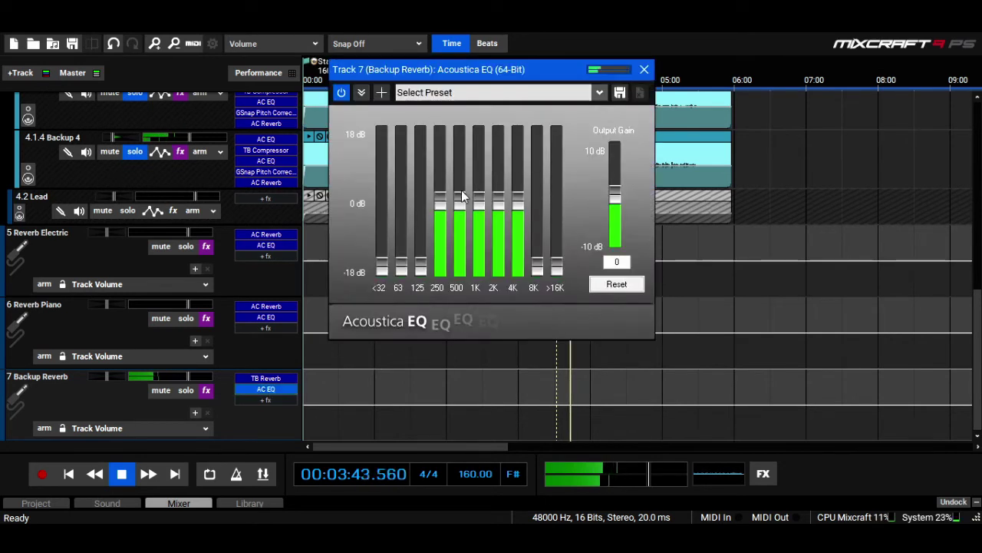
{"action": "left_click_drag", "start_coordinate": [459, 201], "coordinate": [477, 215]}
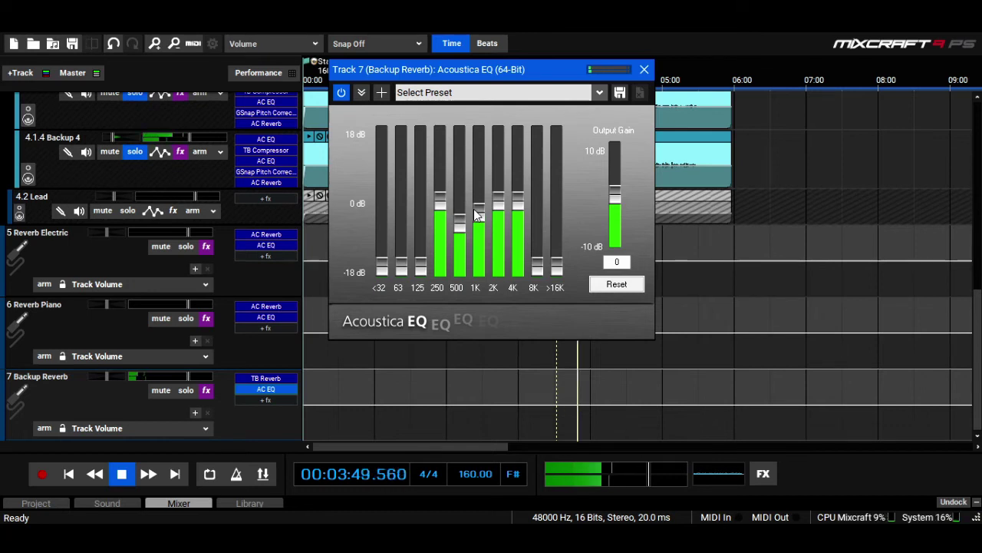
{"action": "left_click_drag", "start_coordinate": [443, 211], "coordinate": [443, 220]}
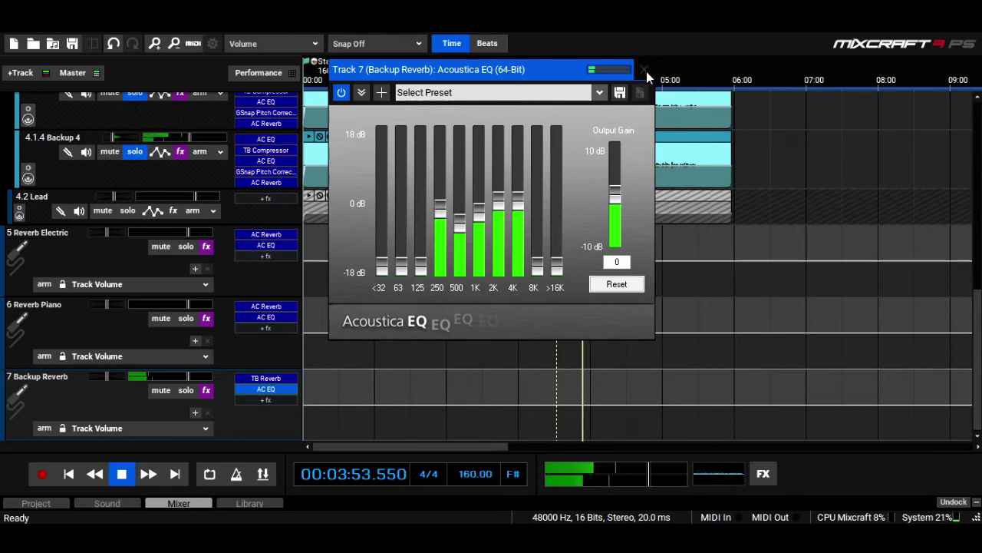
{"action": "left_click", "coordinate": [645, 70]}
Step: Lower Backup 1's volume slightly, stop playback and collapse the Backups submix
{"action": "left_click_drag", "start_coordinate": [979, 325], "coordinate": [979, 228]}
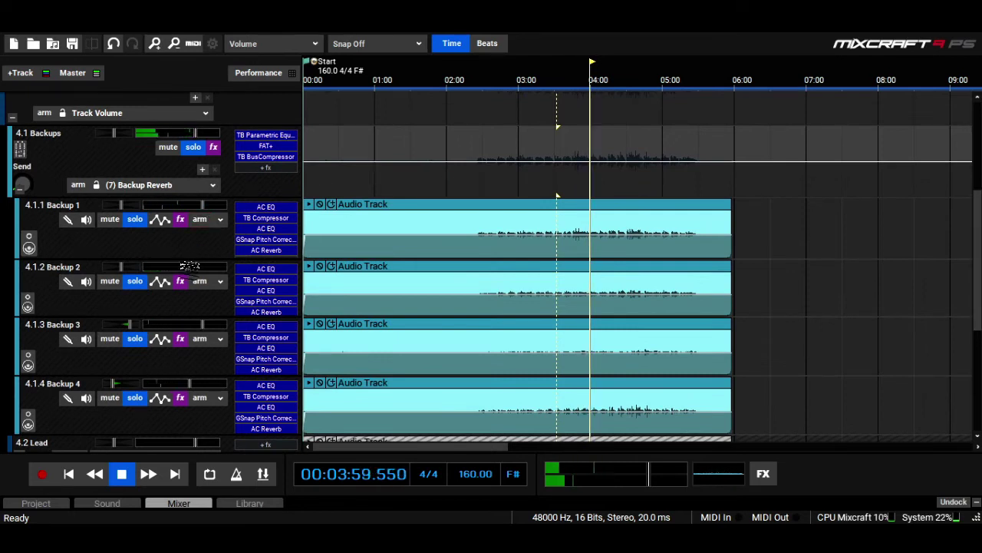
{"action": "left_click_drag", "start_coordinate": [202, 203], "coordinate": [198, 204]}
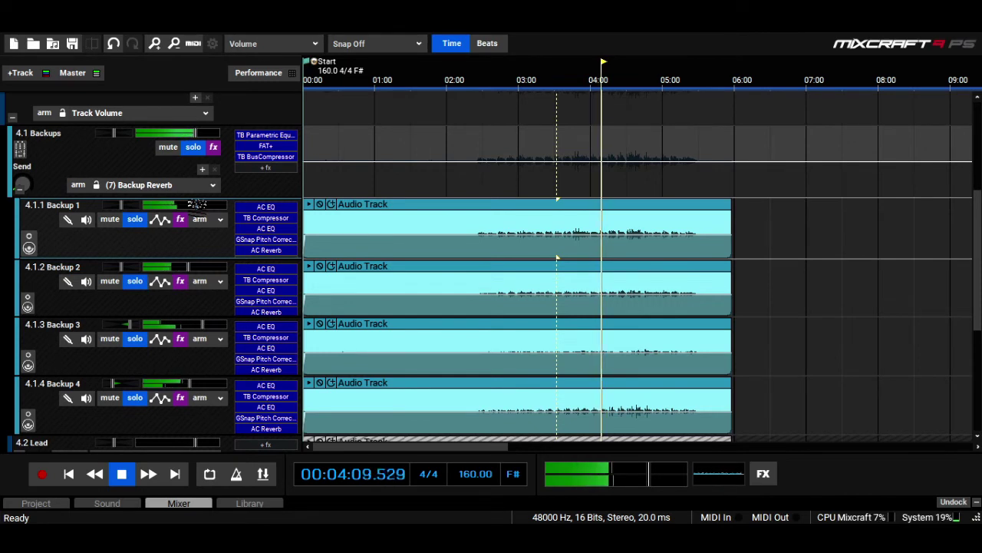
{"action": "key", "text": "space"}
{"action": "left_click", "coordinate": [20, 190]}
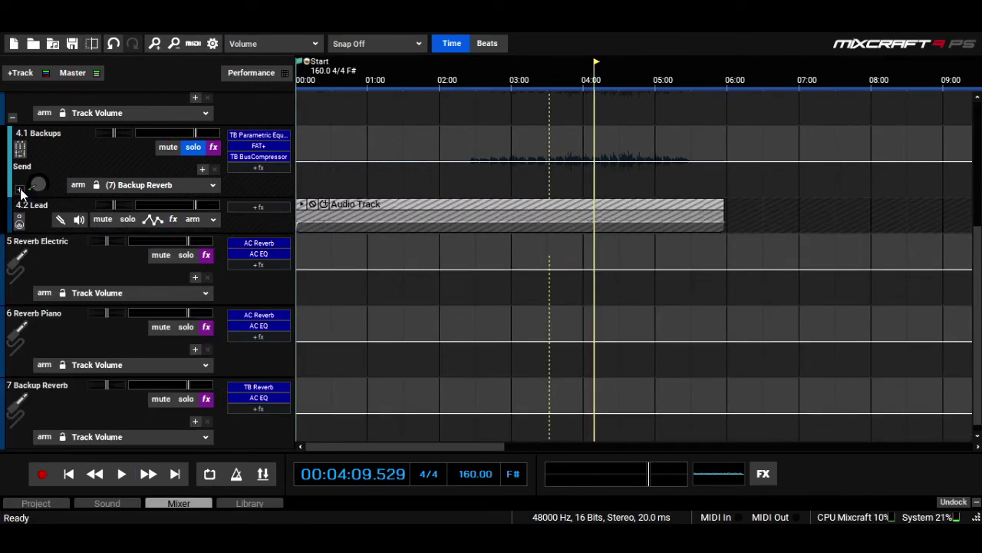
Step: Solo only the Lead track, make its lane taller and play it from near the start of the song
{"action": "scroll", "coordinate": [322, 175], "scroll_direction": "up", "scroll_amount": 1}
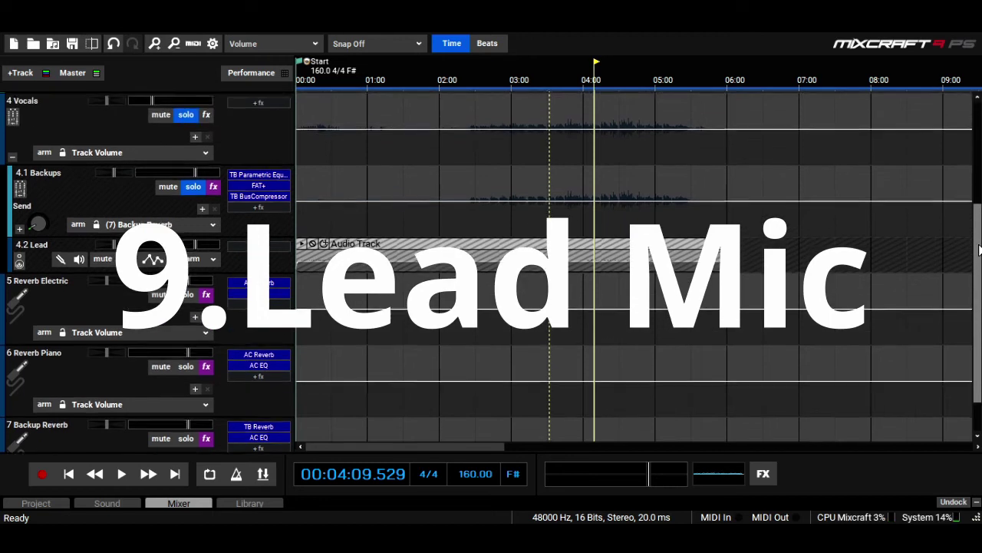
{"action": "left_click", "coordinate": [128, 266]}
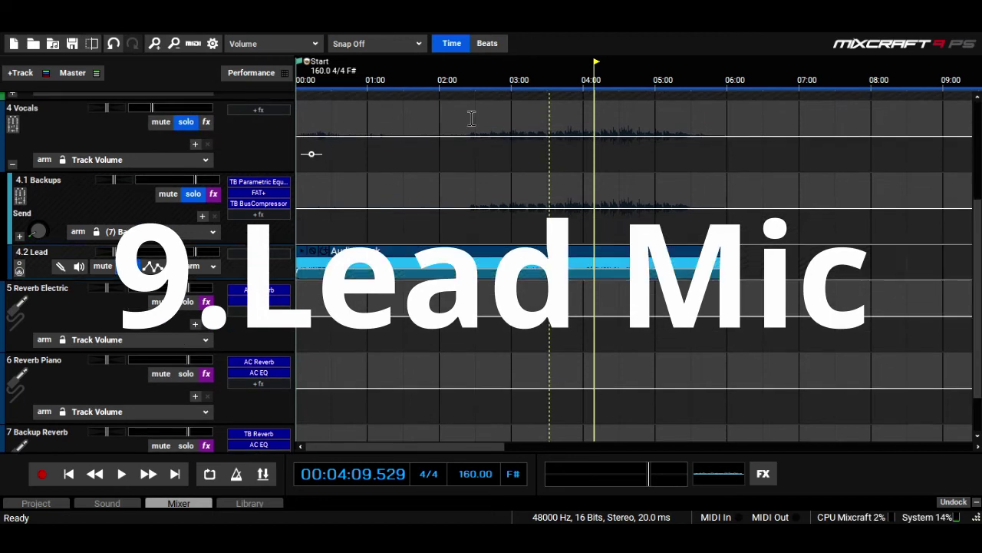
{"action": "key", "text": "space"}
{"action": "left_click_drag", "start_coordinate": [208, 280], "coordinate": [194, 320]}
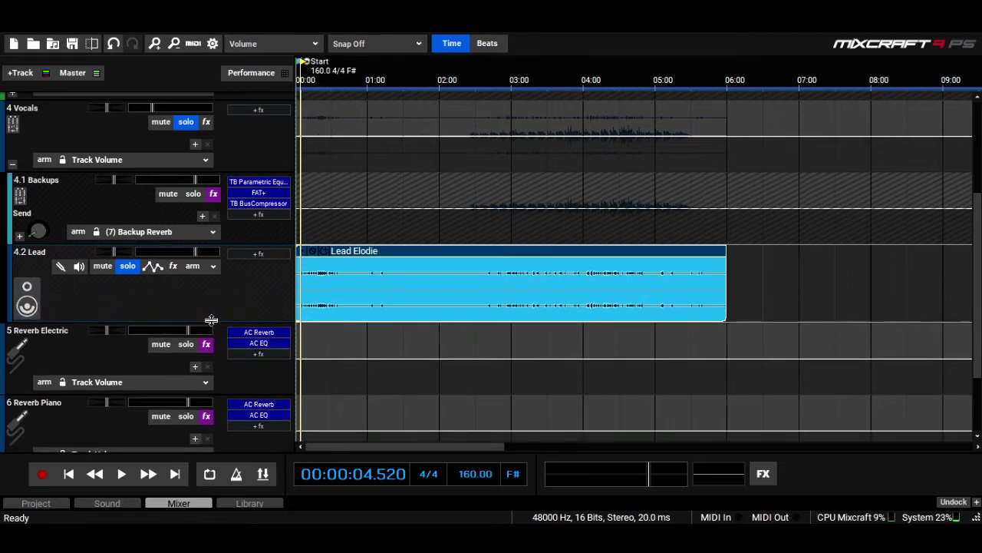
{"action": "key", "text": "space"}
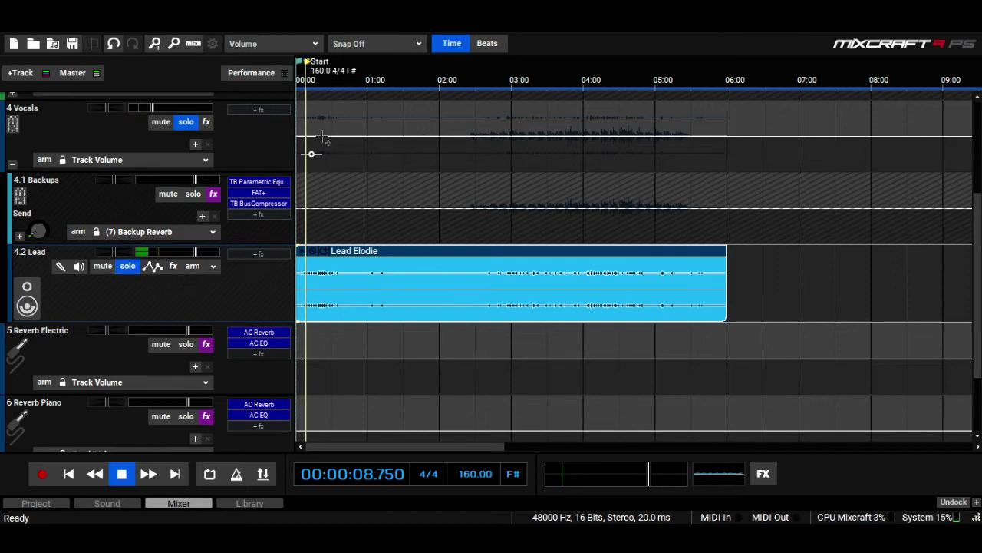
Step: Add the TB Parametric Equalizer effect to the Lead track
{"action": "left_click", "coordinate": [258, 253]}
{"action": "mouse_move", "coordinate": [338, 273]}
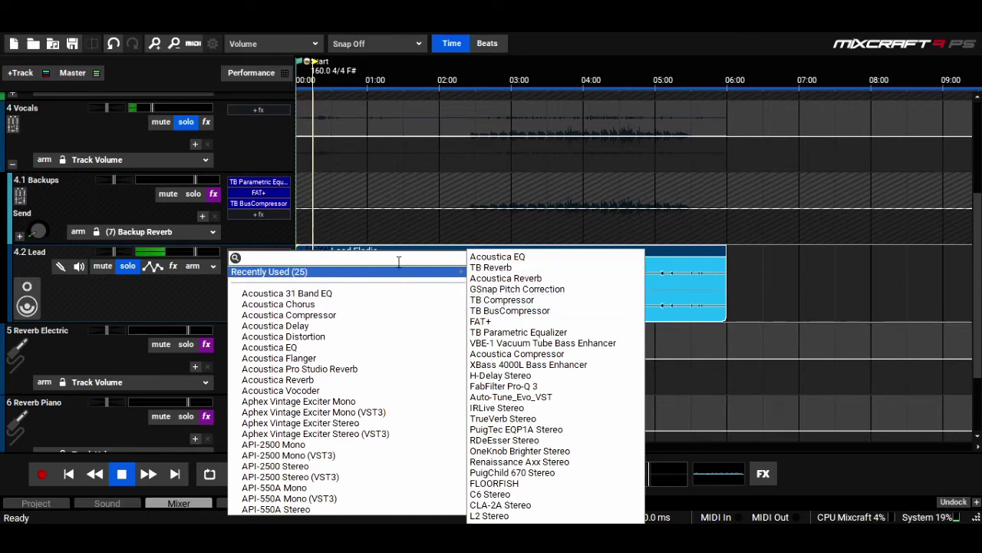
{"action": "left_click", "coordinate": [399, 259]}
{"action": "type", "text": "e"}
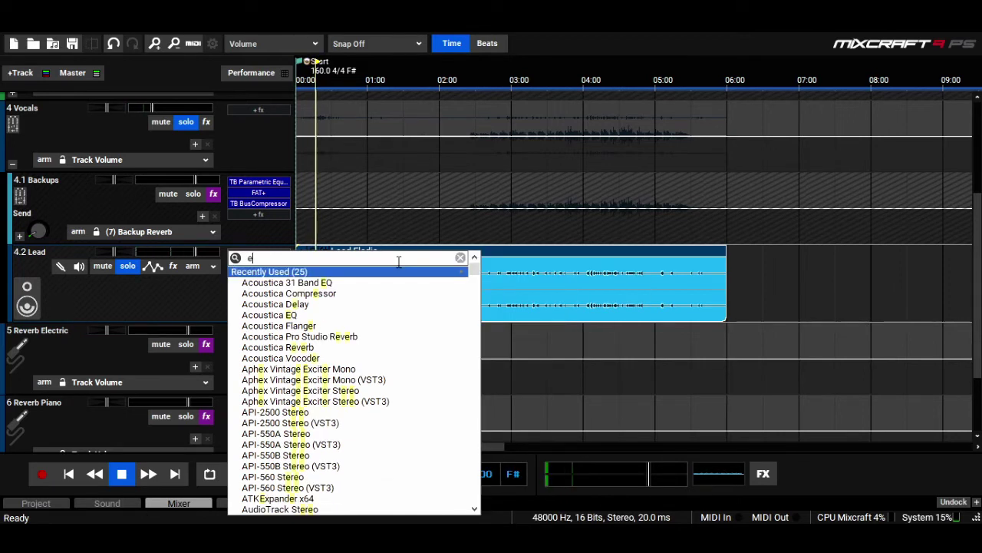
{"action": "key", "text": "BackSpace"}
{"action": "type", "text": "par"}
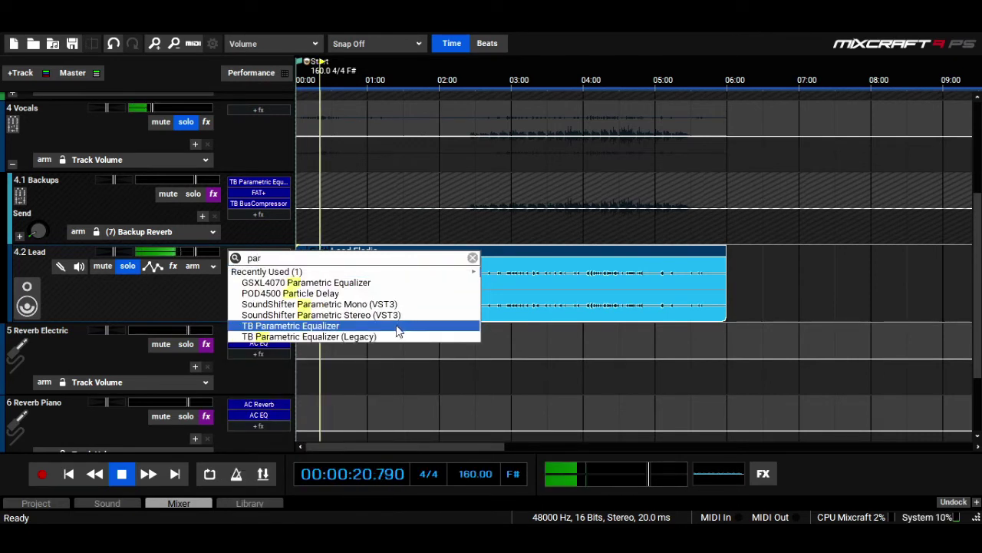
{"action": "left_click", "coordinate": [397, 327]}
Step: Make equalizer section 1 a low cut, dip section 2 to about -3.1 dB at 283 Hz, and adjust an upper section
{"action": "left_click", "coordinate": [400, 231]}
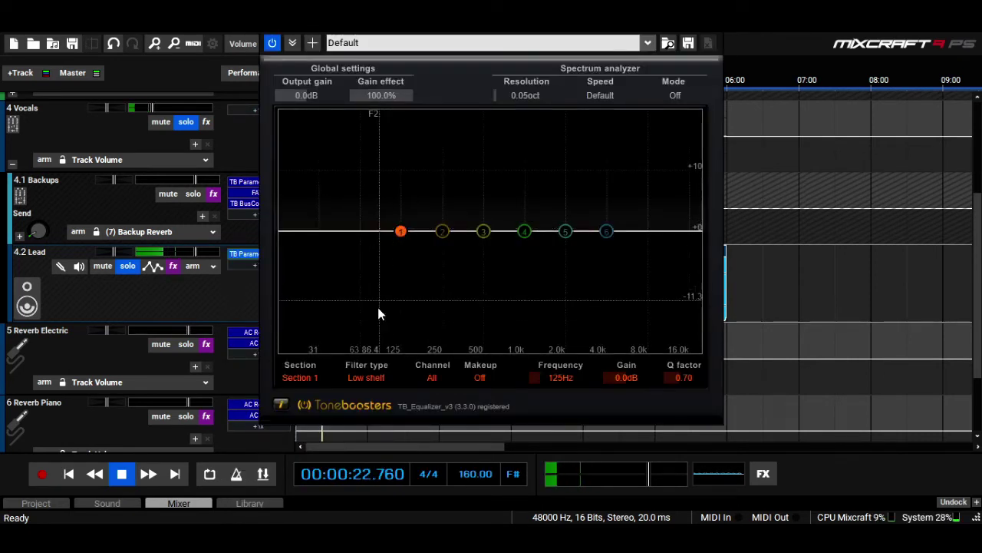
{"action": "left_click", "coordinate": [369, 381]}
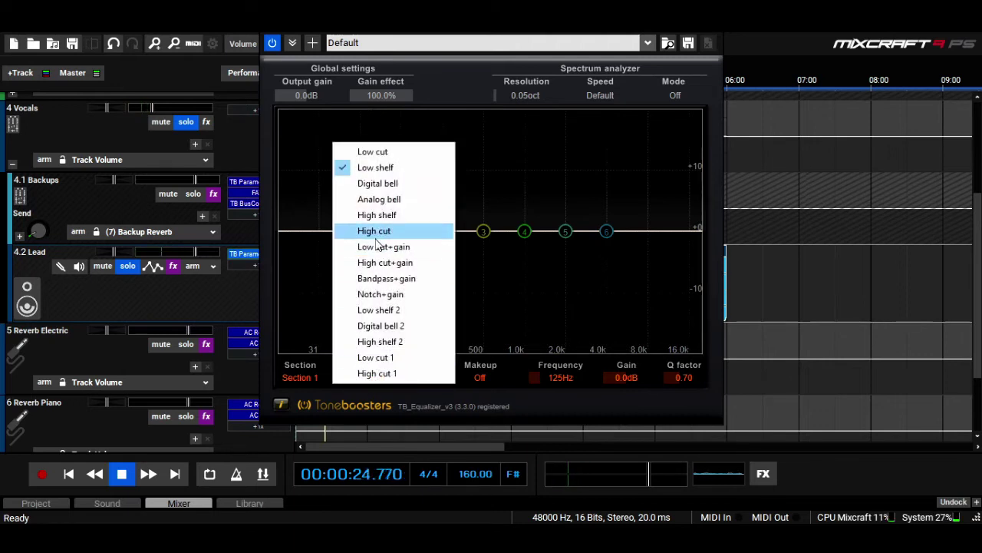
{"action": "left_click", "coordinate": [372, 152]}
{"action": "left_click_drag", "start_coordinate": [400, 231], "coordinate": [450, 249]}
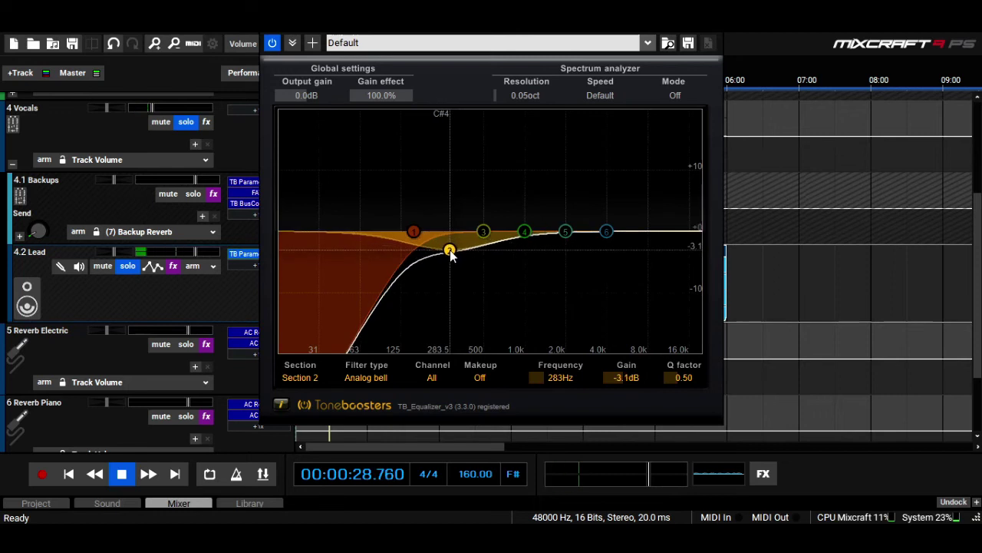
{"action": "left_click_drag", "start_coordinate": [606, 231], "coordinate": [570, 236]}
{"action": "left_click", "coordinate": [261, 253]}
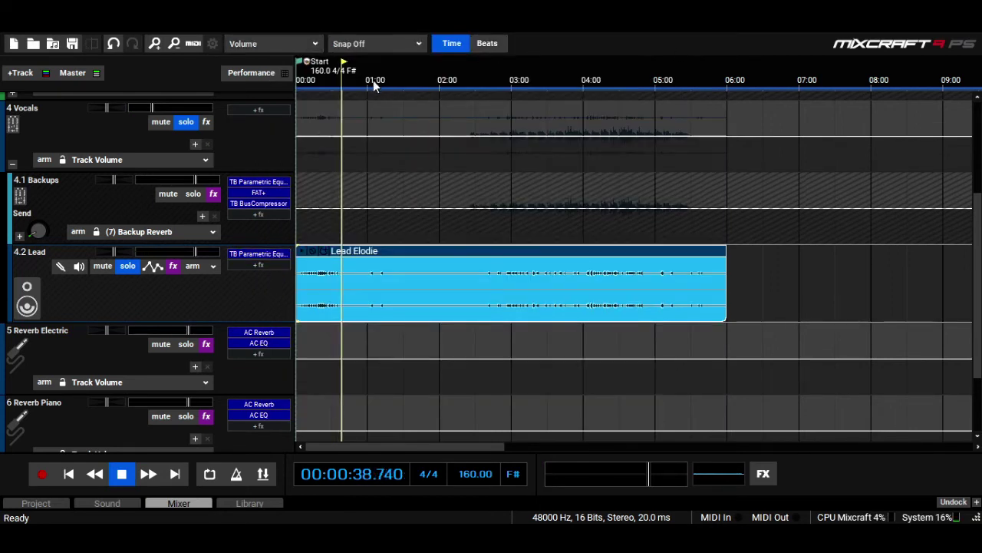
Step: Play the Lead vocals from about 03:07 and add the TB Compressor effect after the equalizer
{"action": "left_click", "coordinate": [328, 86]}
{"action": "left_click", "coordinate": [321, 86]}
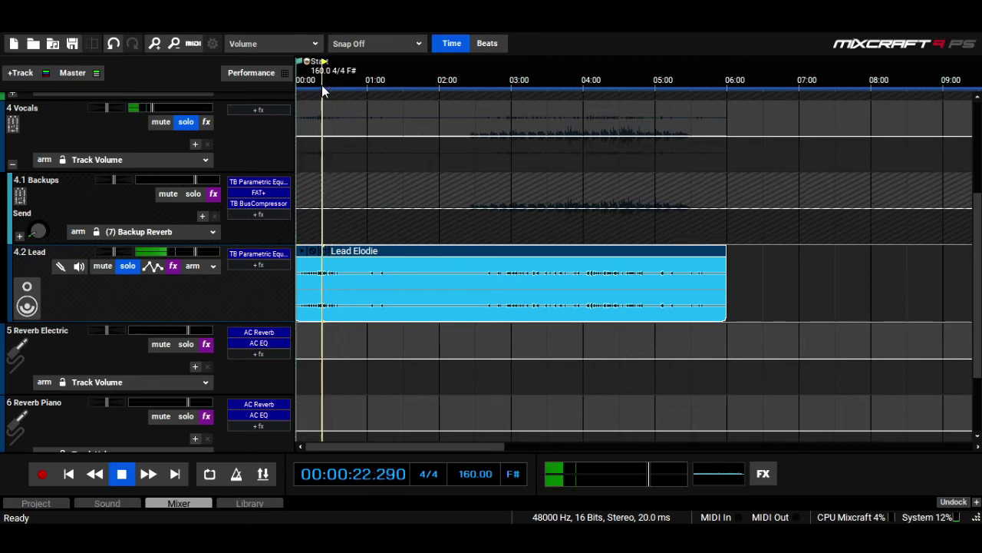
{"action": "left_click", "coordinate": [519, 82]}
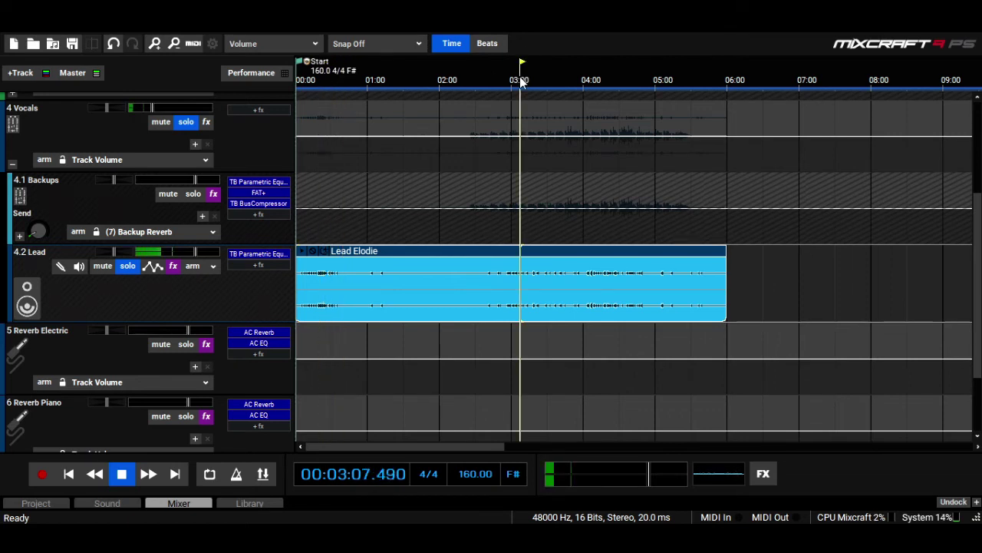
{"action": "left_click", "coordinate": [254, 266]}
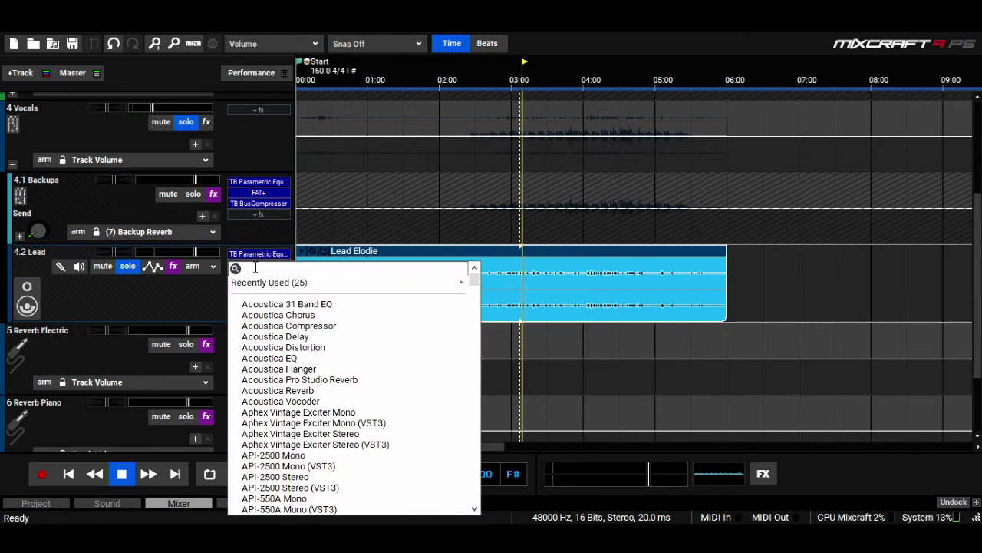
{"action": "type", "text": "tbc"}
{"action": "key", "text": "BackSpace"}
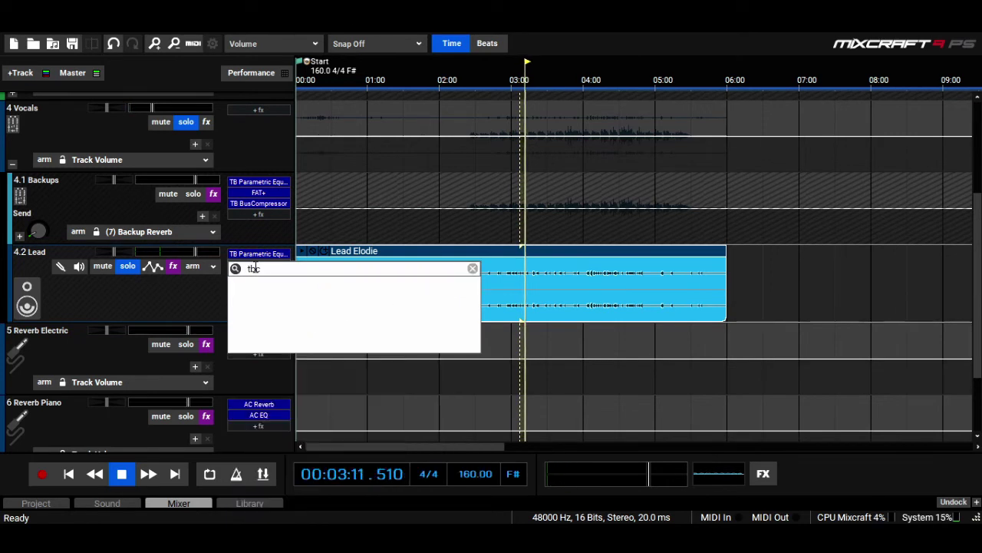
{"action": "left_click", "coordinate": [267, 338]}
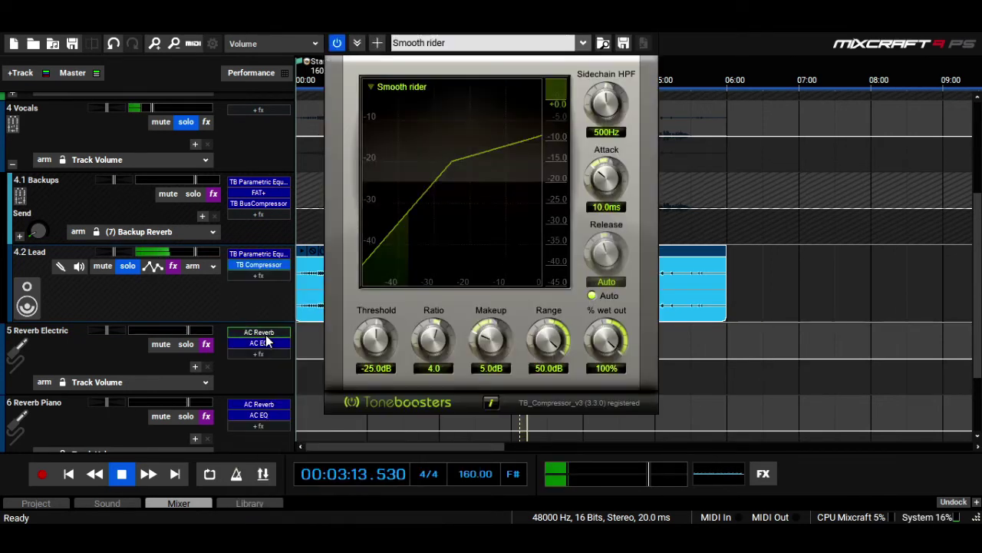
Step: Raise the Lead compressor's makeup to 8.5 dB, then compare the vocals with the track effects bypassed and active
{"action": "left_click_drag", "start_coordinate": [494, 349], "coordinate": [487, 288]}
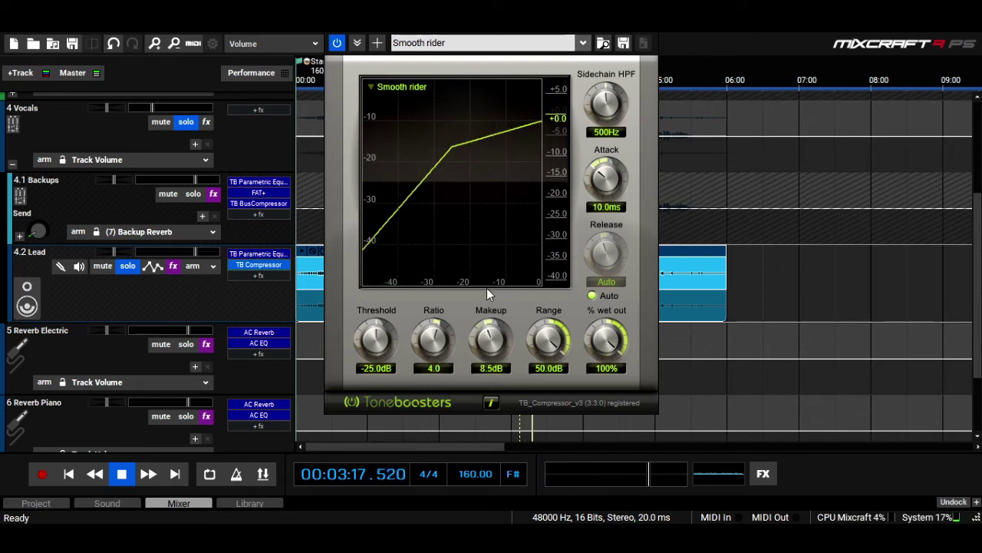
{"action": "left_click", "coordinate": [642, 34]}
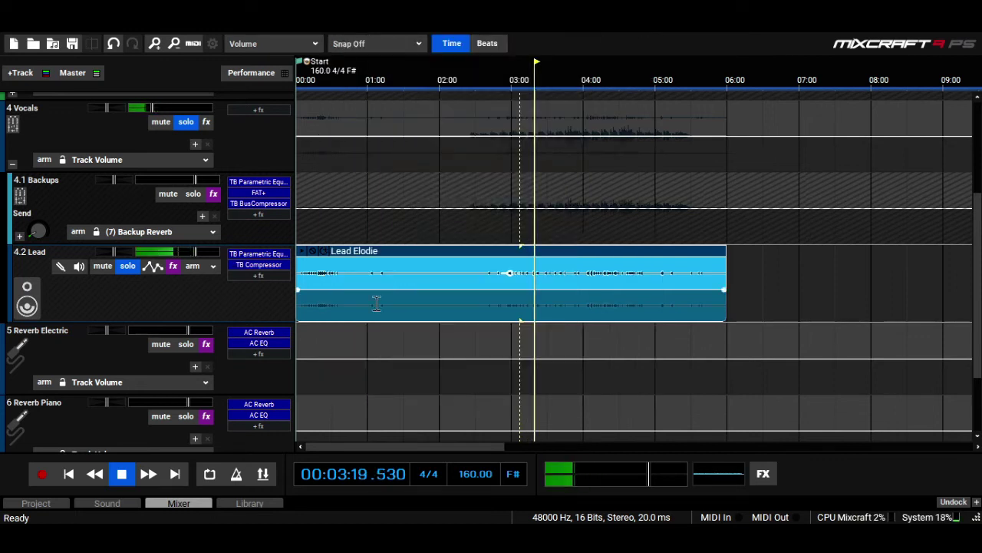
{"action": "left_click", "coordinate": [199, 287]}
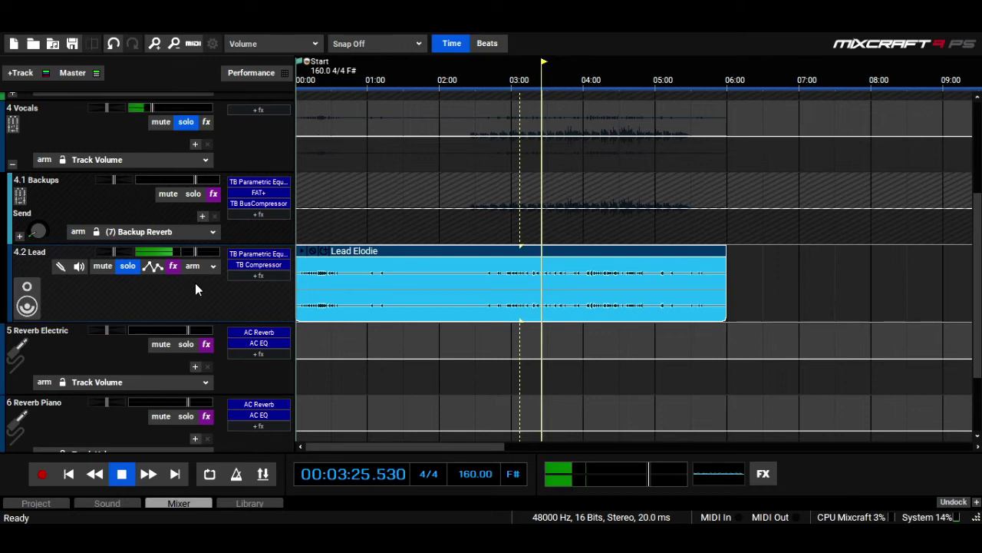
{"action": "left_click", "coordinate": [174, 266]}
{"action": "left_click", "coordinate": [177, 265]}
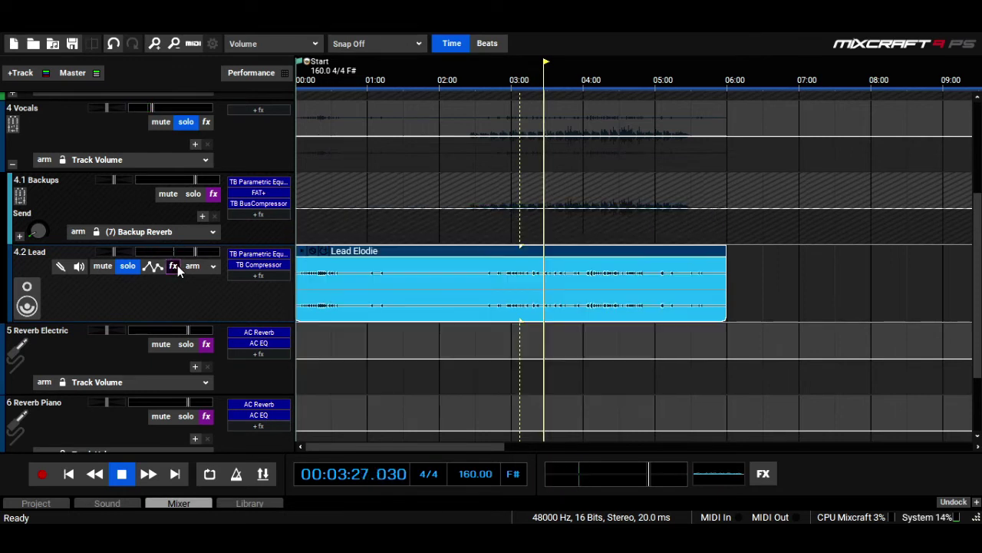
Step: Add Acoustica EQ to the Lead track, cutting the <32 and 63 bands to -18 dB and 125 to about -6 dB
{"action": "left_click", "coordinate": [279, 278]}
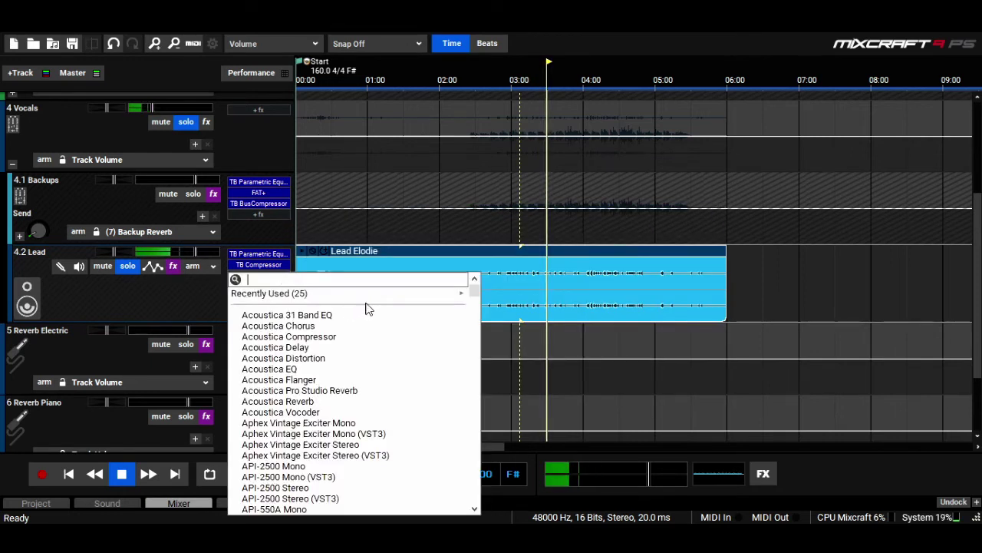
{"action": "left_click", "coordinate": [343, 369]}
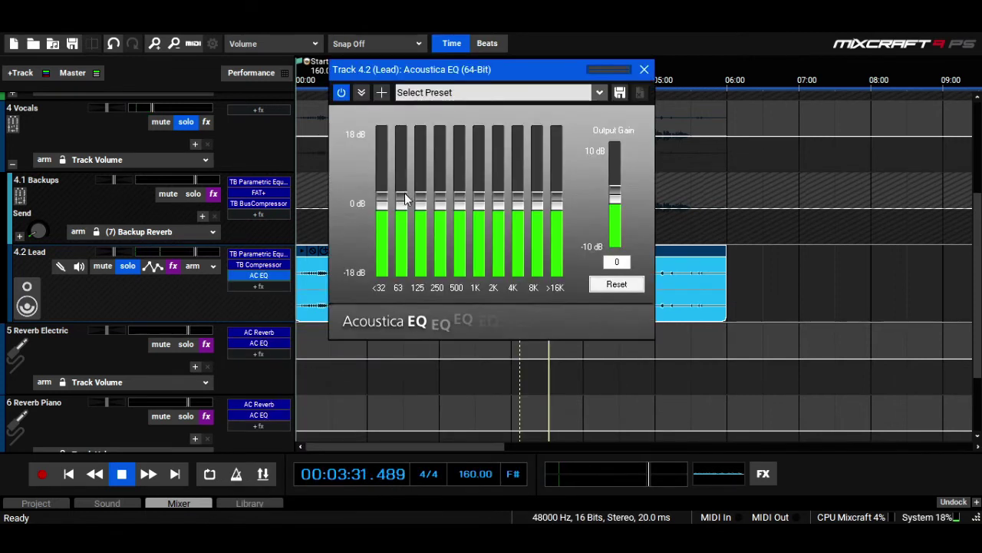
{"action": "left_click_drag", "start_coordinate": [382, 203], "coordinate": [382, 271]}
{"action": "left_click_drag", "start_coordinate": [405, 215], "coordinate": [402, 270]}
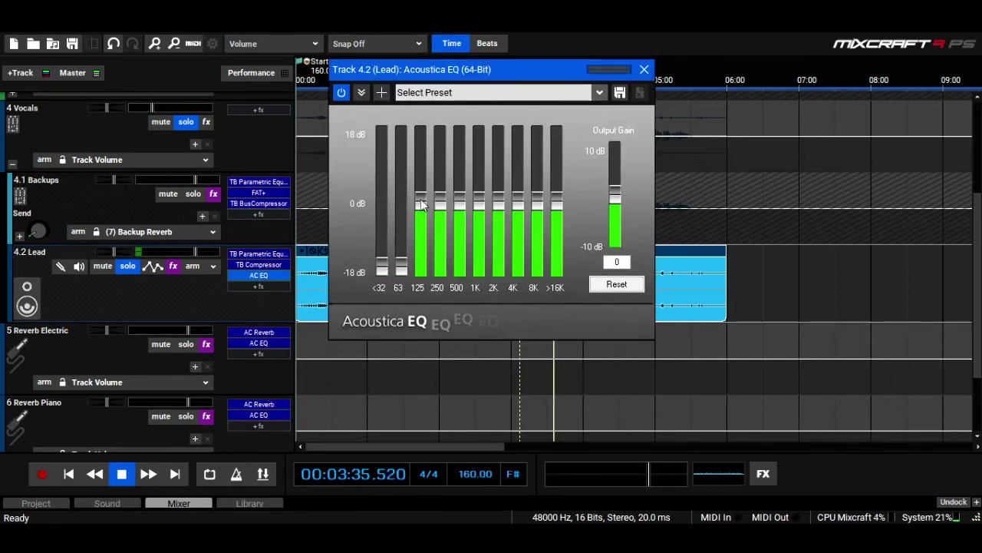
{"action": "left_click_drag", "start_coordinate": [421, 204], "coordinate": [422, 226]}
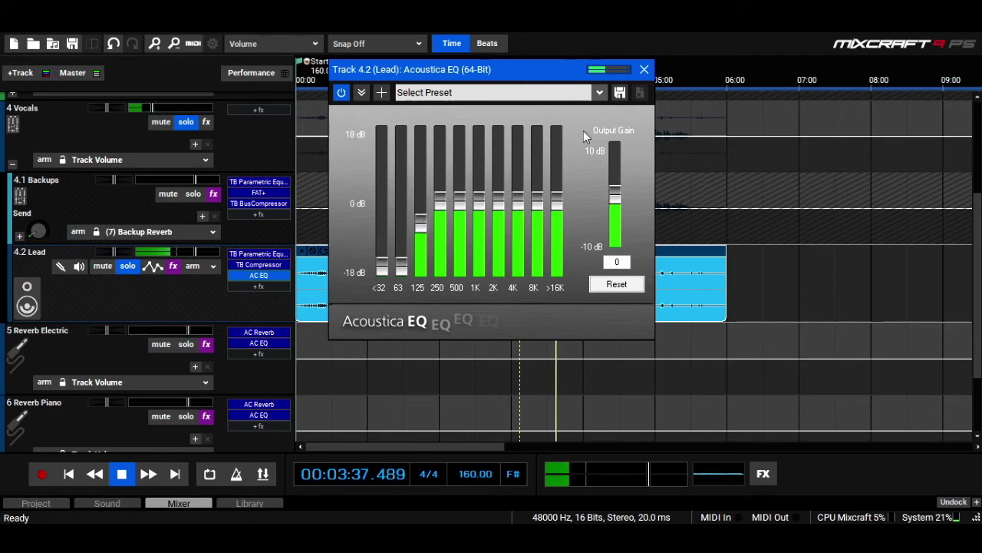
{"action": "left_click", "coordinate": [644, 69]}
Step: Replace the Lead track's TB BusCompressor with Aphex Vintage Exciter Stereo and set its AX Mix to 5.89
{"action": "left_click", "coordinate": [260, 285]}
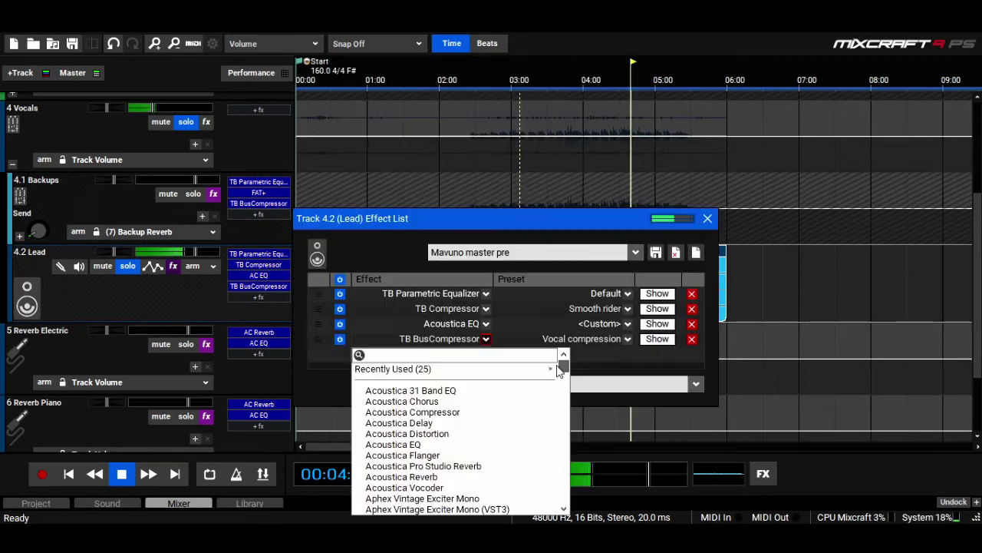
{"action": "scroll", "coordinate": [560, 369], "scroll_direction": "down", "scroll_amount": 2}
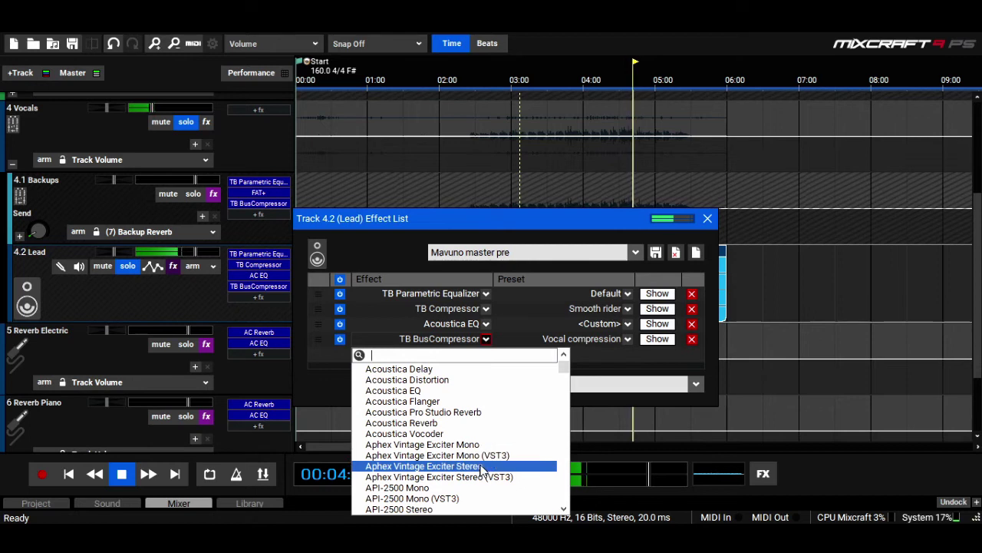
{"action": "left_click", "coordinate": [482, 469]}
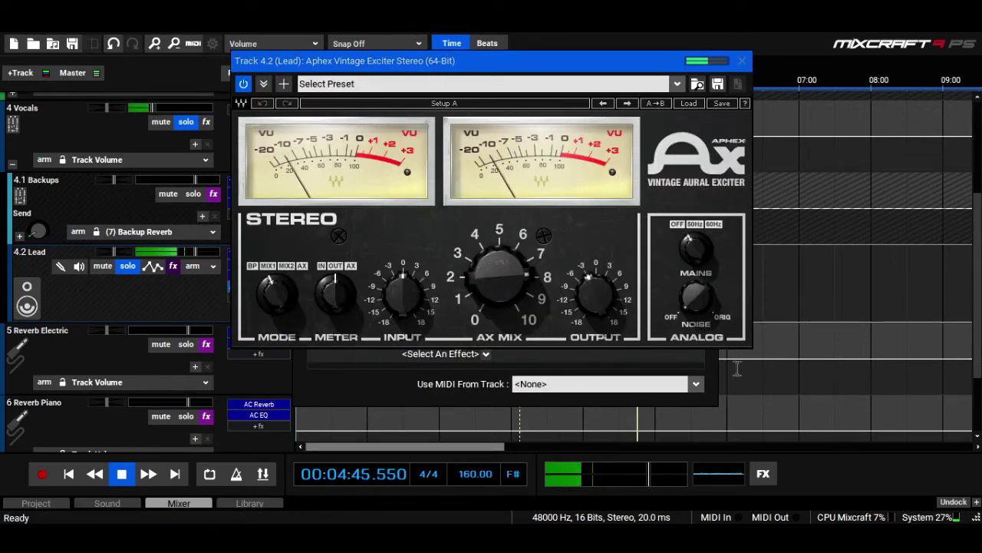
{"action": "mouse_move", "coordinate": [524, 267]}
{"action": "left_mouse_down"}
{"action": "mouse_move", "coordinate": [523, 195]}
{"action": "mouse_move", "coordinate": [519, 274]}
{"action": "left_mouse_up"}
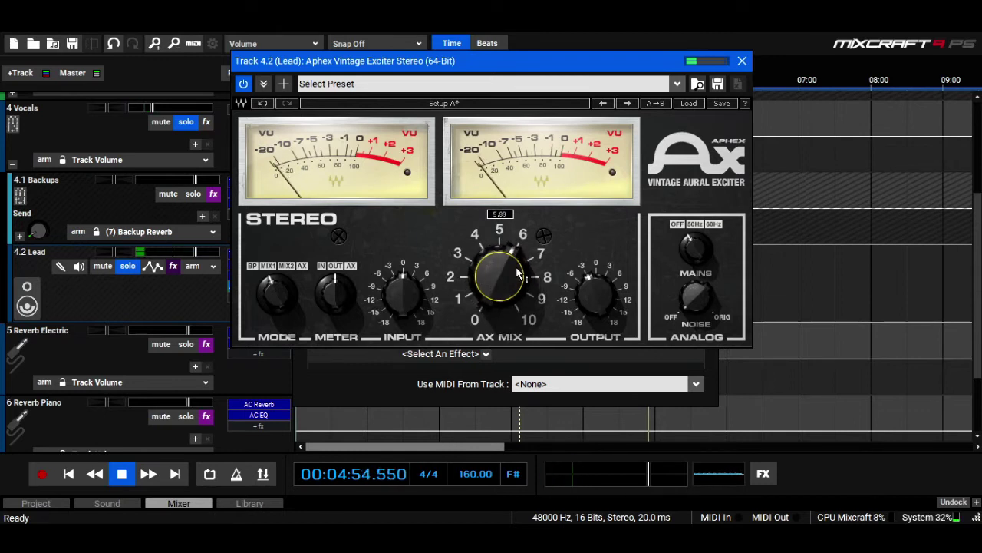
Step: Compare the Lead vocals with the exciter bypassed and active, move the effect windows apart, and play from about 00:24
{"action": "left_click", "coordinate": [243, 85]}
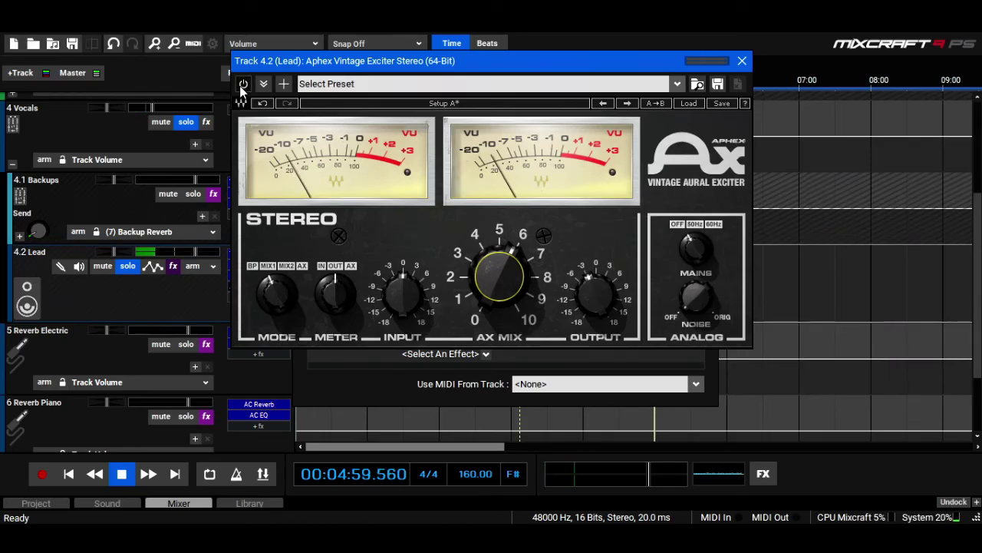
{"action": "left_click", "coordinate": [243, 84]}
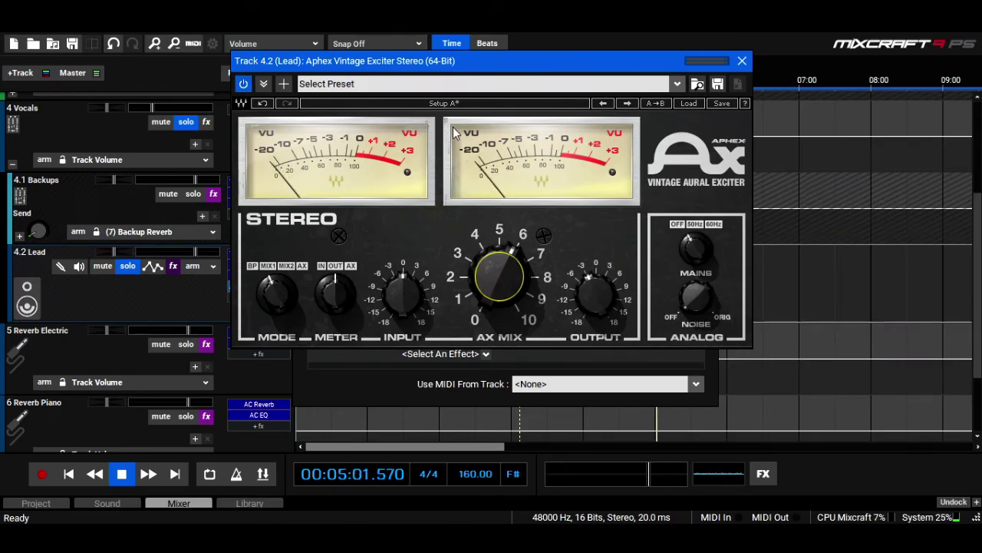
{"action": "left_click_drag", "start_coordinate": [405, 60], "coordinate": [586, 79]}
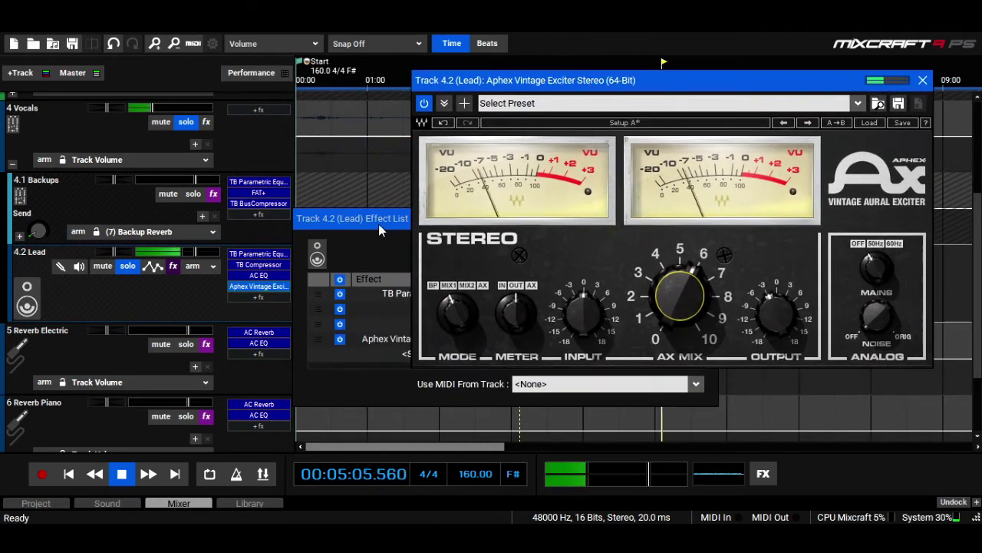
{"action": "left_click_drag", "start_coordinate": [379, 223], "coordinate": [159, 103]}
{"action": "left_click_drag", "start_coordinate": [492, 81], "coordinate": [574, 63]}
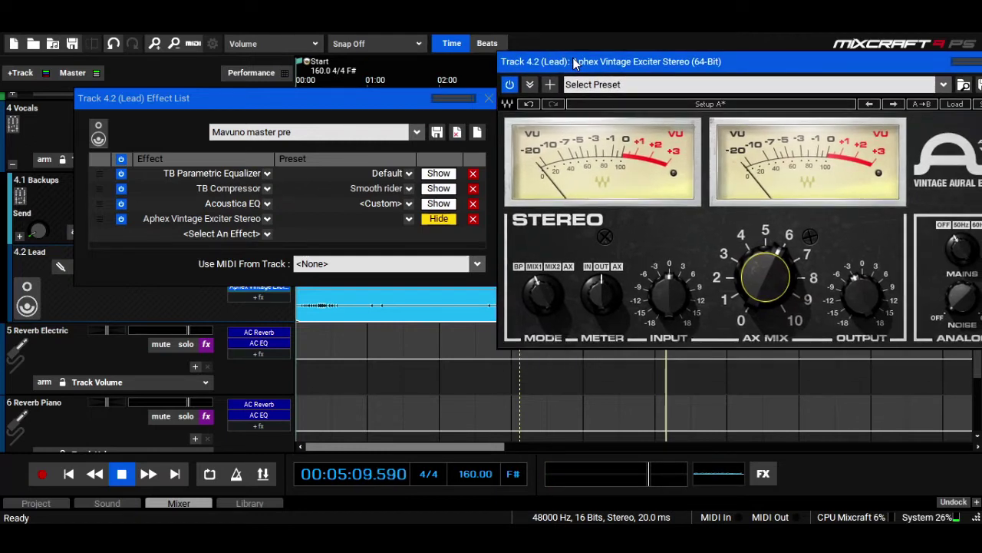
{"action": "left_click", "coordinate": [325, 336]}
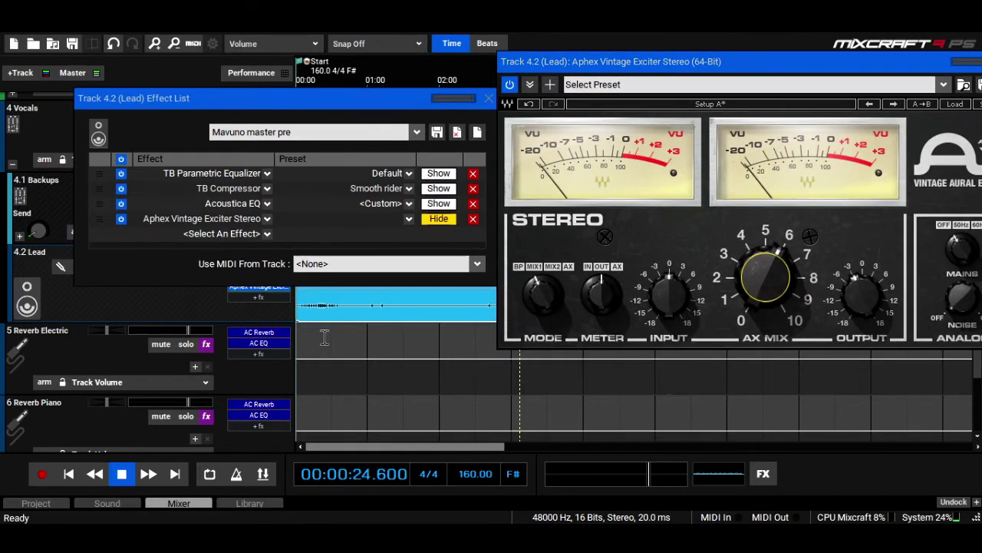
Step: Close the Lead effect list and exciter window, and play the Lead vocals from shortly before 03:00
{"action": "left_click", "coordinate": [486, 98]}
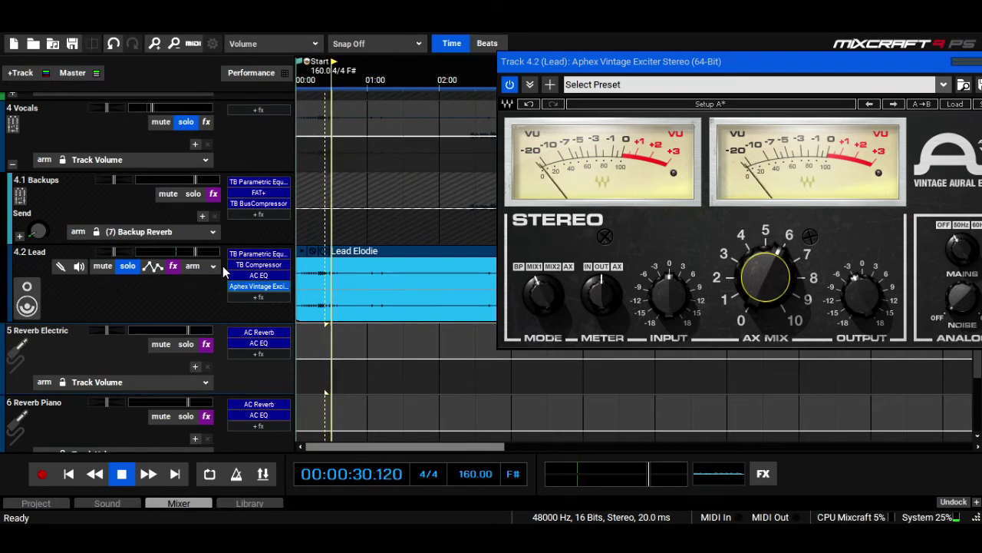
{"action": "mouse_move", "coordinate": [173, 107]}
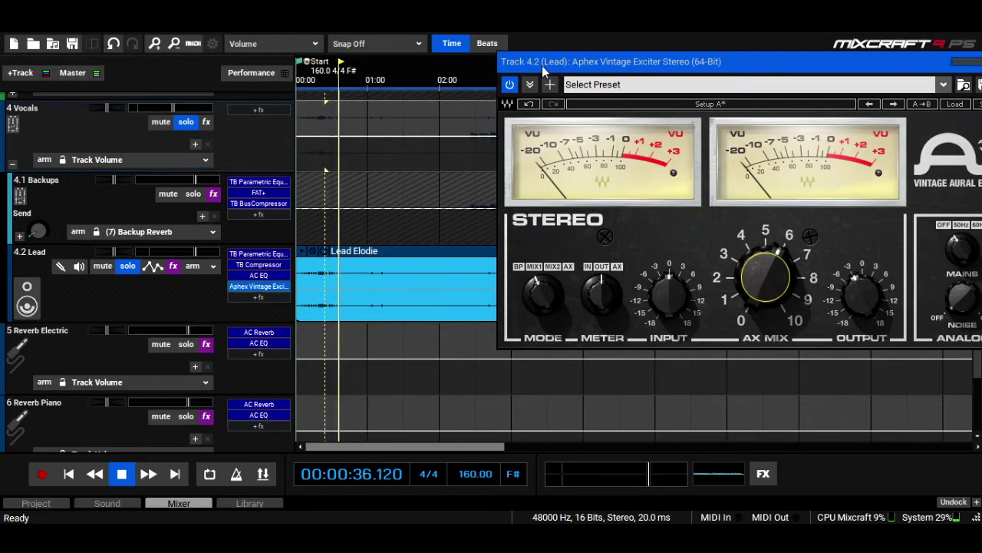
{"action": "left_click_drag", "start_coordinate": [543, 72], "coordinate": [639, 122]}
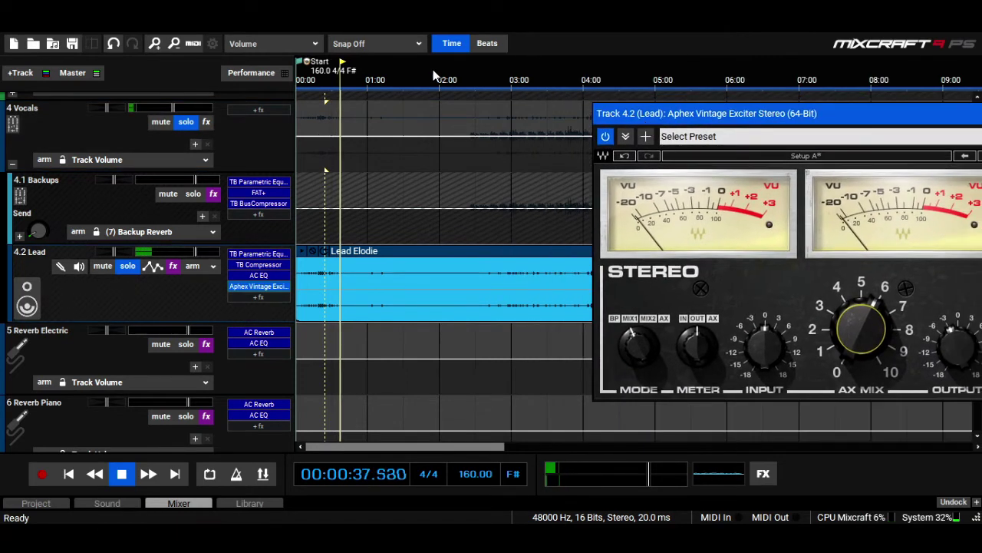
{"action": "left_click", "coordinate": [473, 72]}
{"action": "scroll", "coordinate": [408, 230], "scroll_direction": "down", "scroll_amount": 1}
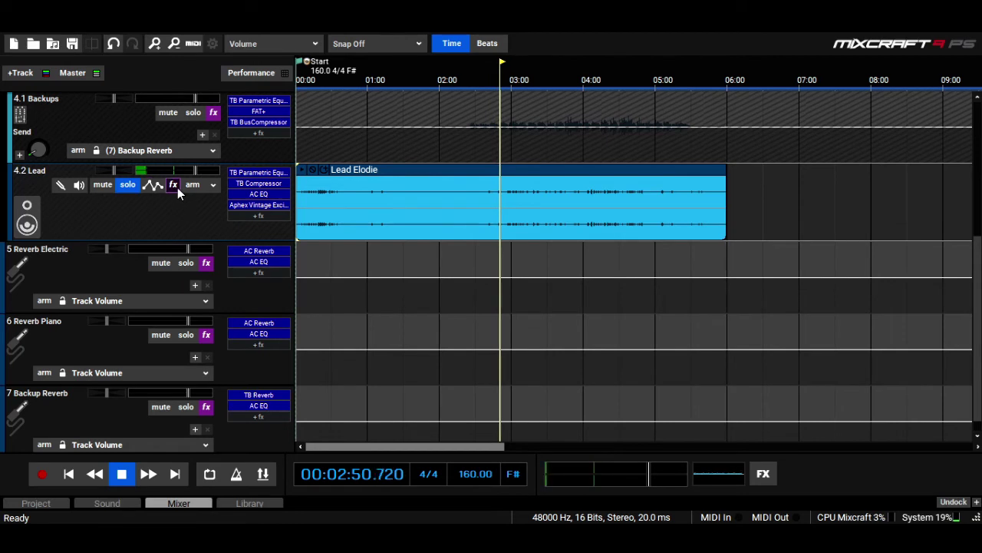
Step: Add the DTC-1 Compressor to the Lead track with the Standard compression preset, listen to it, and close its window
{"action": "left_click", "coordinate": [258, 216]}
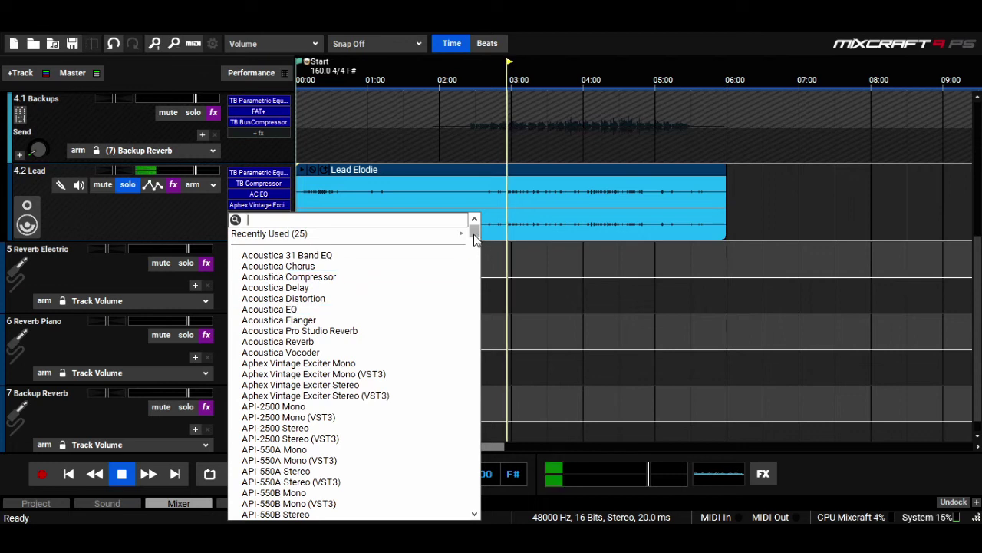
{"action": "left_click_drag", "start_coordinate": [474, 238], "coordinate": [475, 283]}
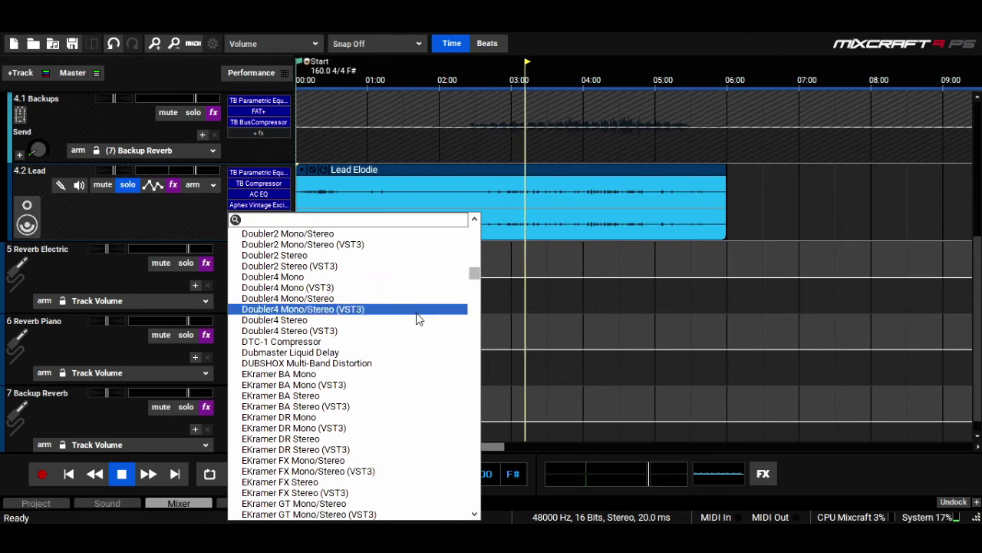
{"action": "left_click", "coordinate": [385, 341]}
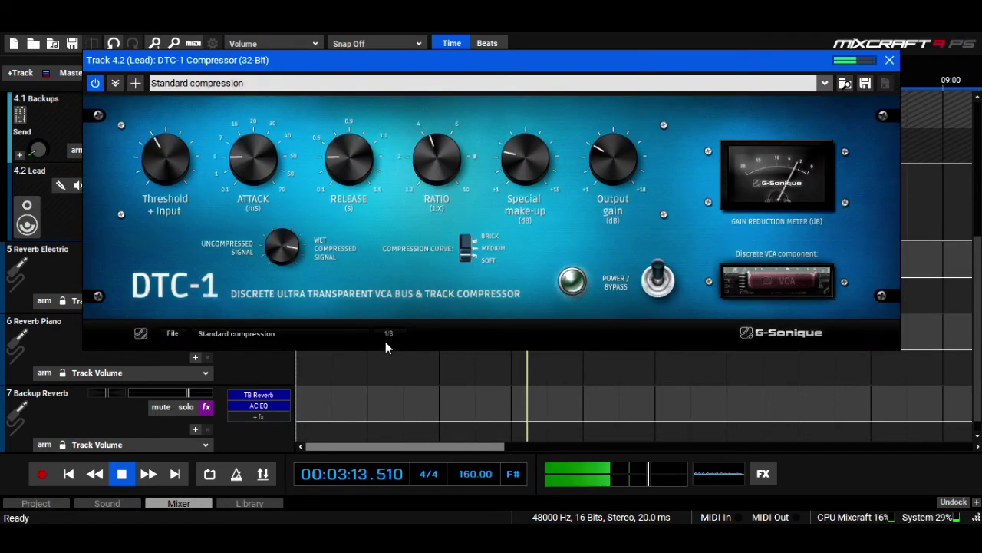
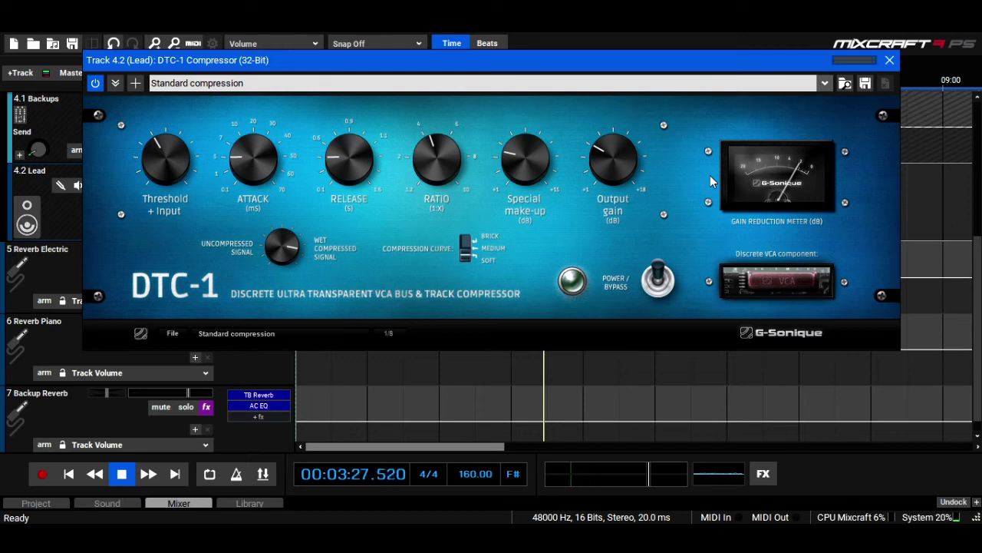
{"action": "left_click", "coordinate": [891, 60]}
Step: Play the Lead vocals from about 00:50 and add the GSnap Pitch Correction effect after the DTC-1 Compressor
{"action": "left_click", "coordinate": [356, 73]}
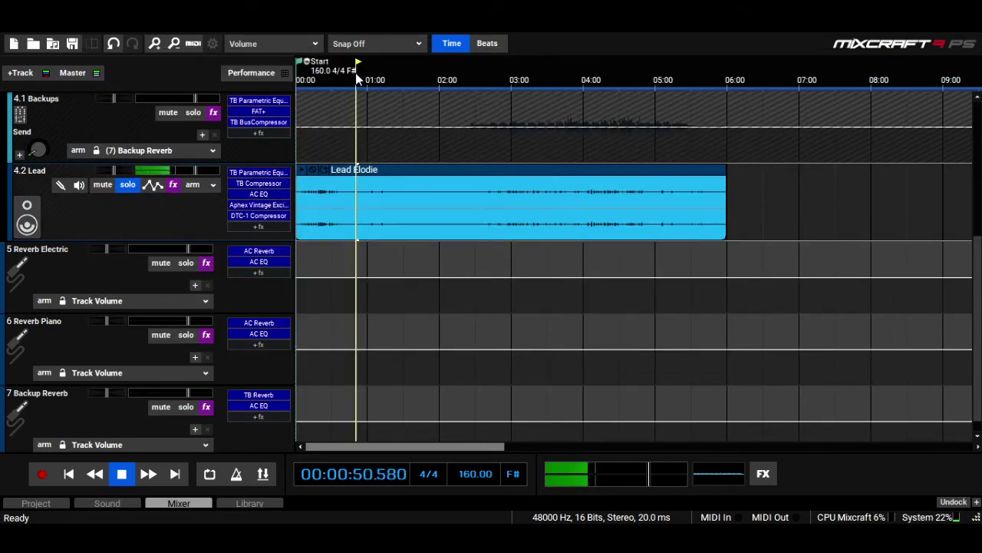
{"action": "left_click", "coordinate": [251, 228]}
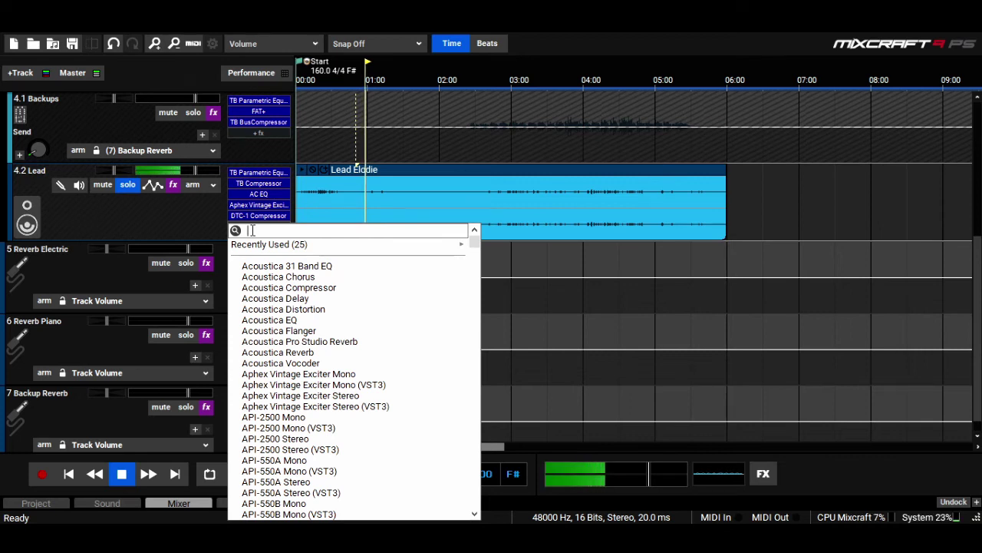
{"action": "type", "text": "sn"}
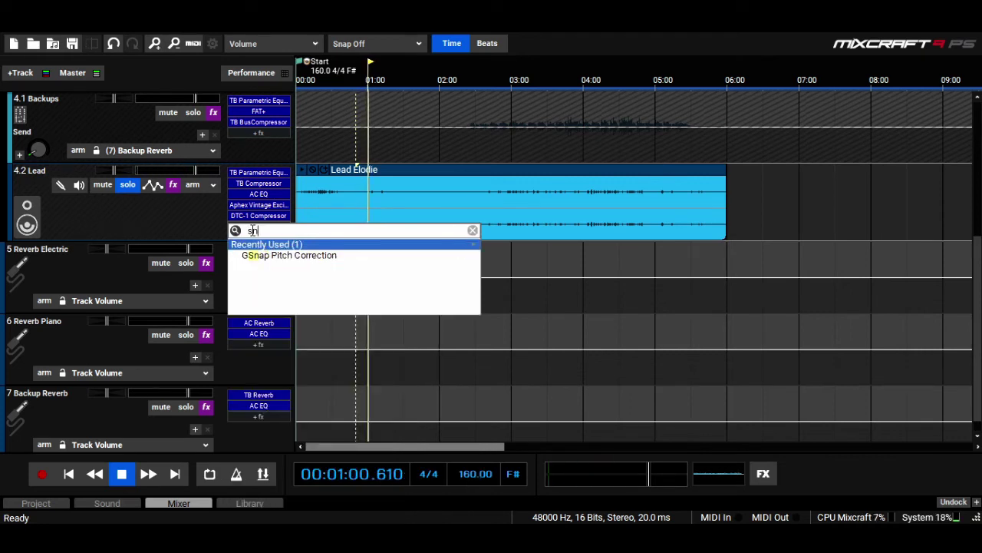
{"action": "key", "text": "Down"}
{"action": "key", "text": "Return"}
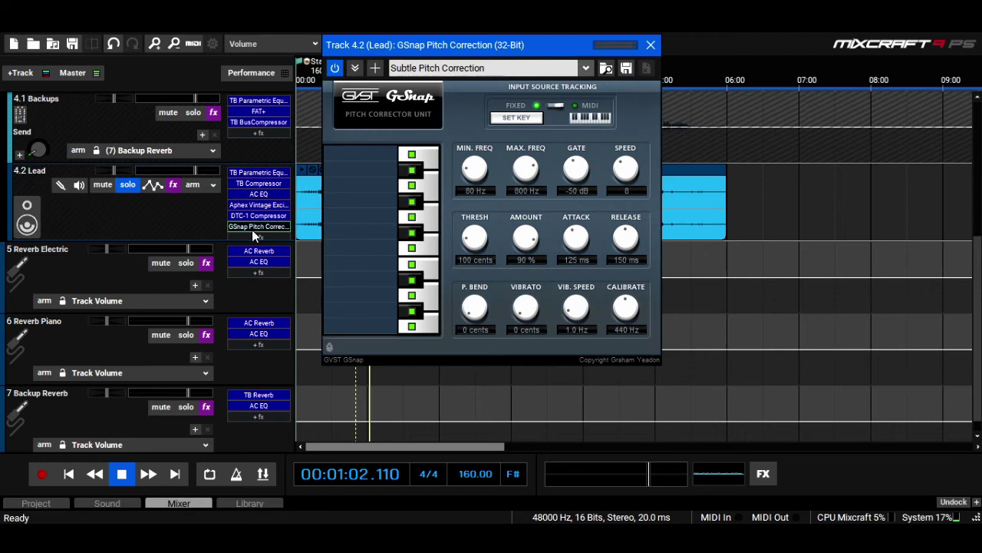
Step: Set GSnap's key and scale to D Major, close its window, and stop playback
{"action": "left_click", "coordinate": [516, 117]}
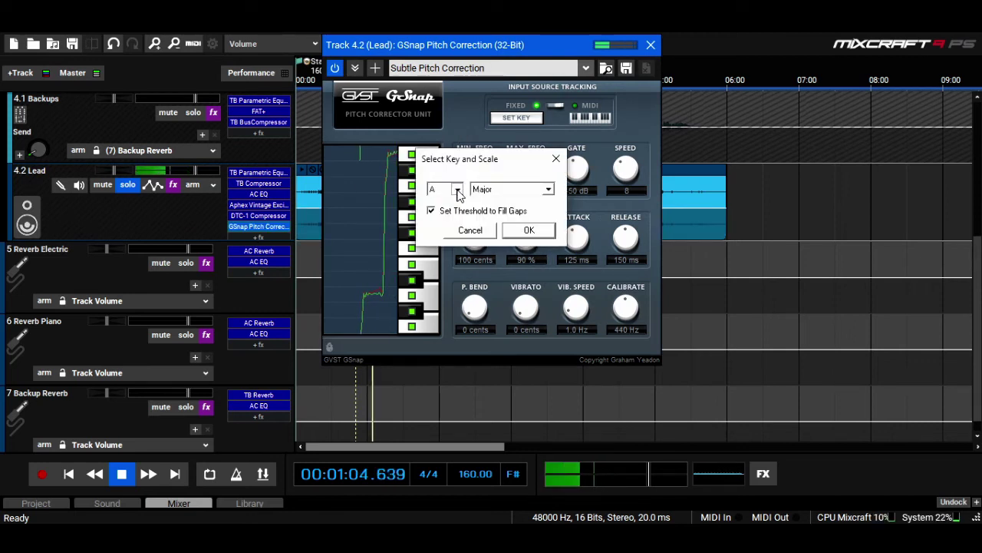
{"action": "left_click", "coordinate": [456, 189]}
{"action": "left_click", "coordinate": [440, 248]}
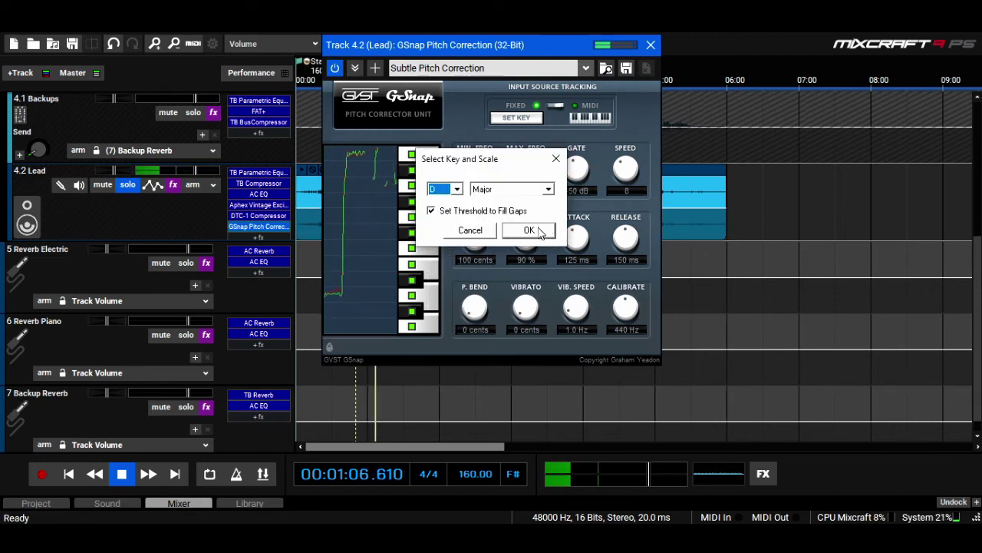
{"action": "left_click", "coordinate": [528, 230]}
{"action": "left_click", "coordinate": [650, 46]}
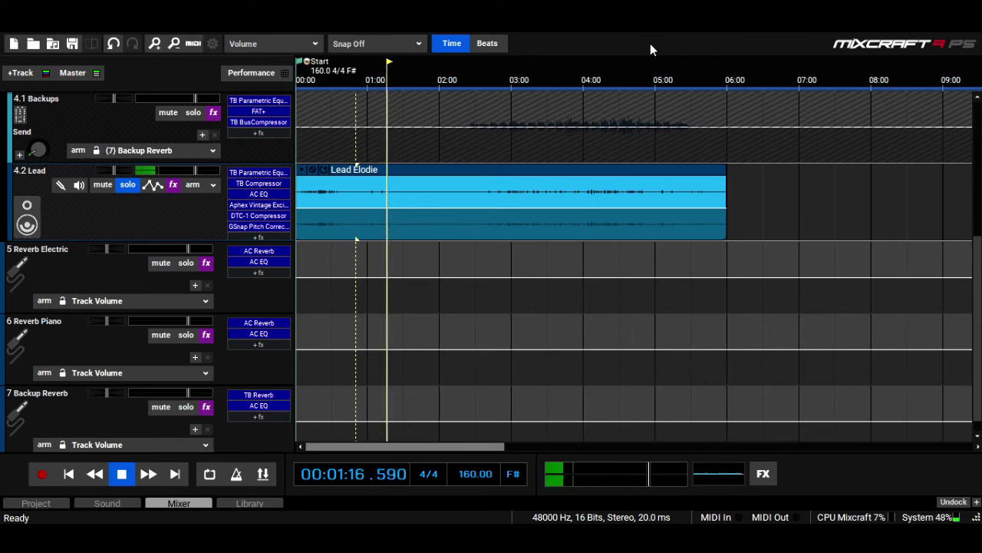
{"action": "key", "text": "space"}
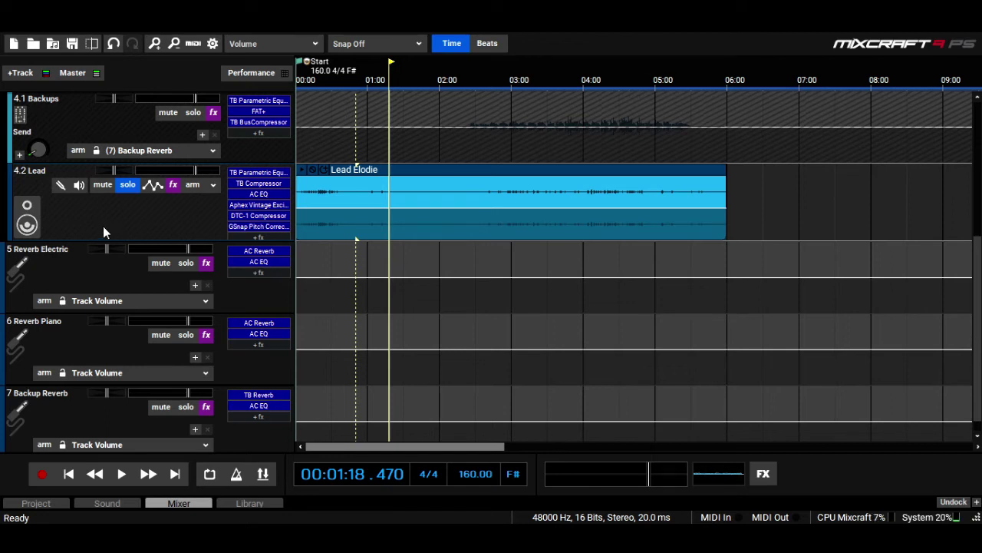
Step: Make the Lead track slightly taller and play the vocals from about 02:56
{"action": "left_click_drag", "start_coordinate": [92, 238], "coordinate": [93, 254]}
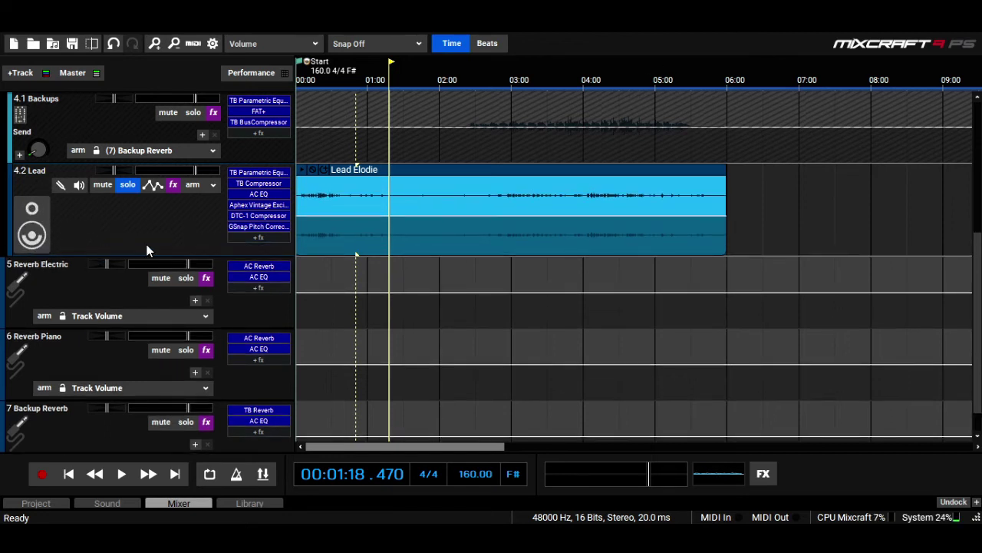
{"action": "left_click", "coordinate": [506, 83]}
{"action": "key", "text": "space"}
Step: Add the Classic Delay effect to the Lead track after GSnap and load its Vocal Slap-back preset
{"action": "left_click", "coordinate": [253, 238]}
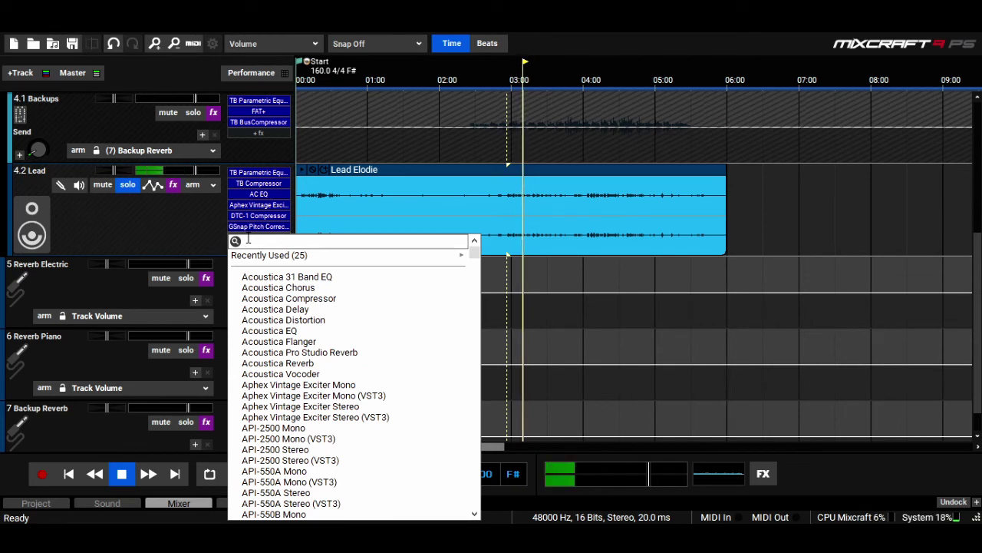
{"action": "type", "text": "c"}
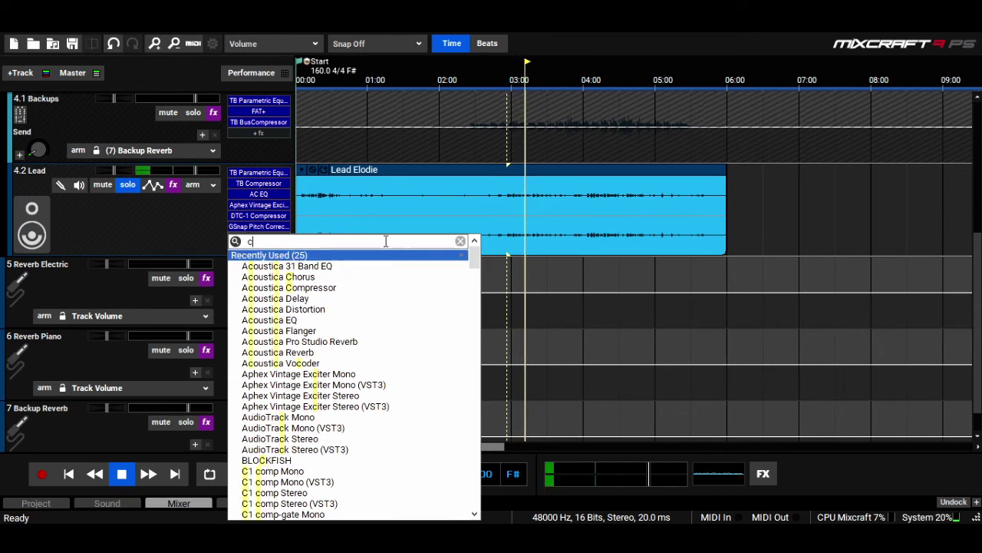
{"action": "type", "text": "las"}
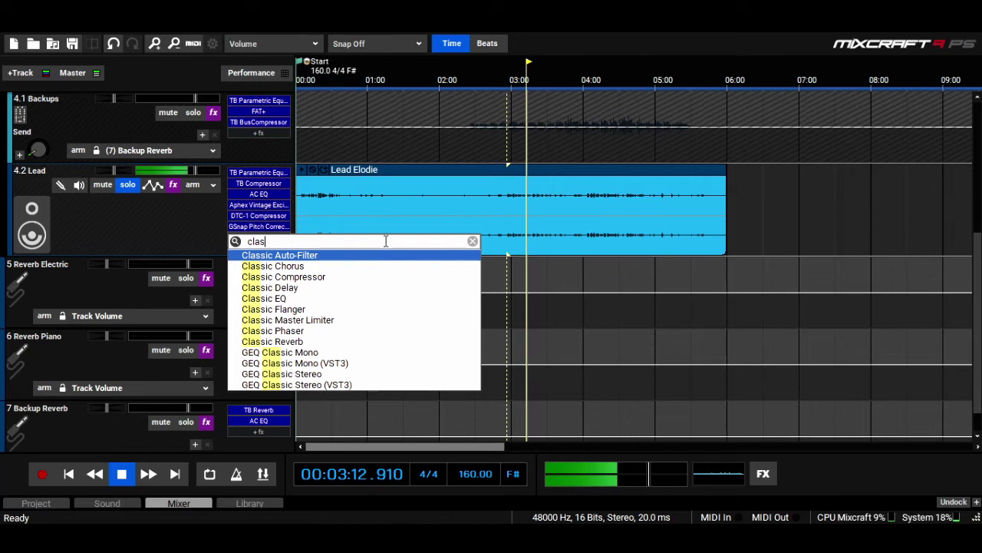
{"action": "left_click", "coordinate": [340, 278]}
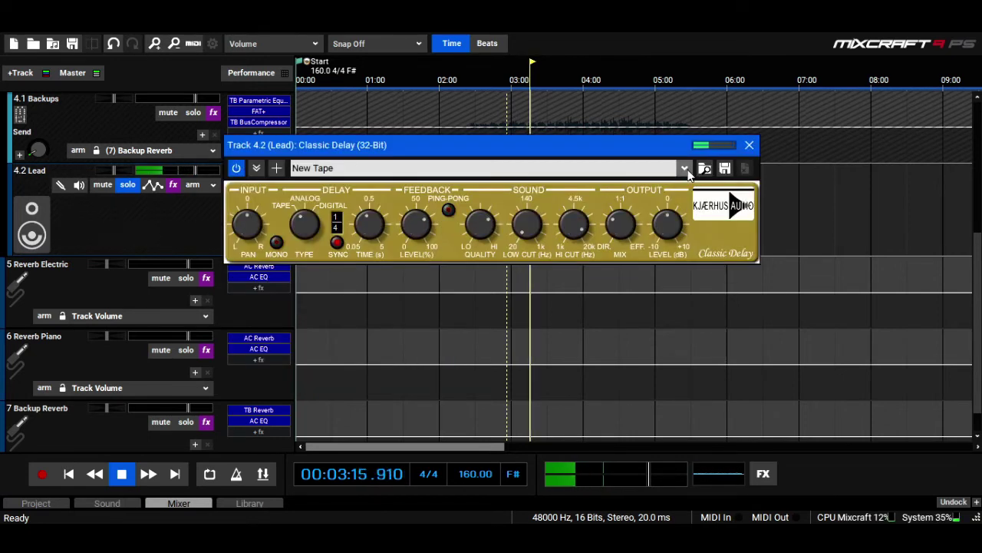
{"action": "left_click", "coordinate": [685, 169]}
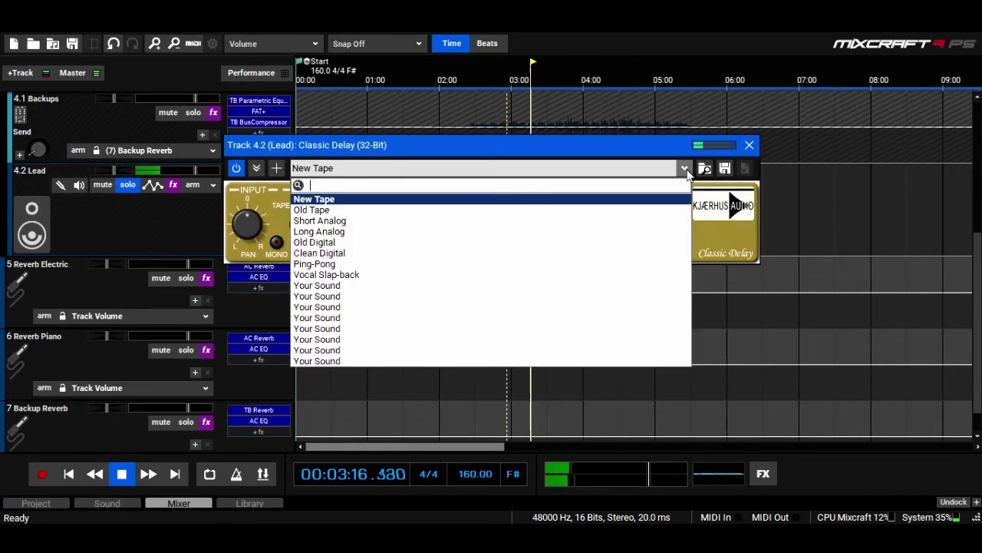
{"action": "left_click", "coordinate": [450, 275]}
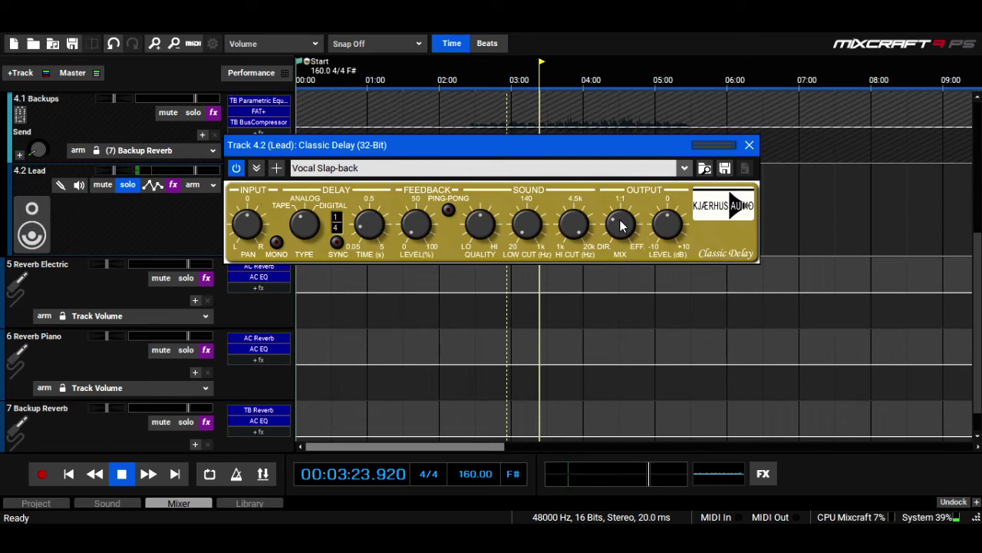
Step: Lower the Classic Delay's output mix toward the direct signal, stop playback, and close the delay window
{"action": "left_click_drag", "start_coordinate": [622, 227], "coordinate": [618, 239]}
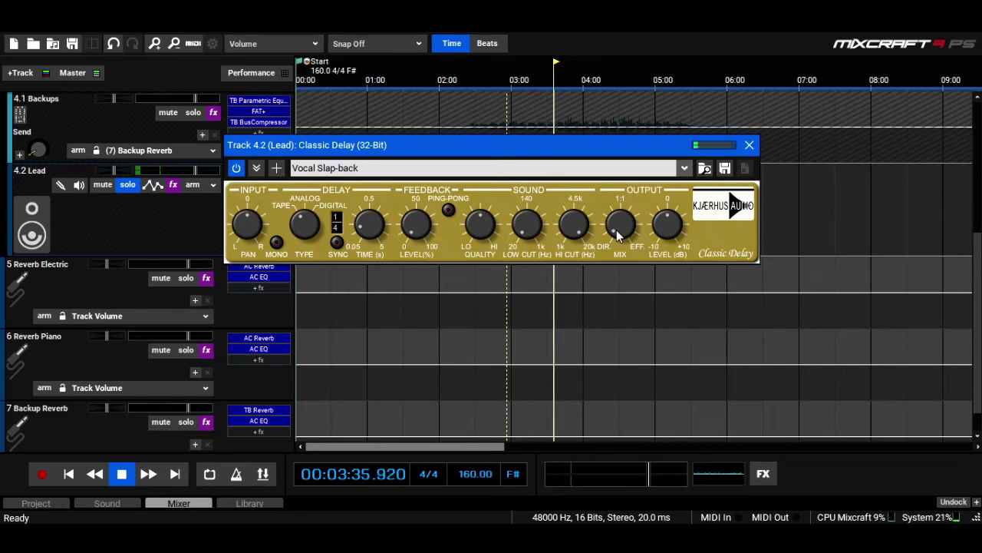
{"action": "key", "text": "space"}
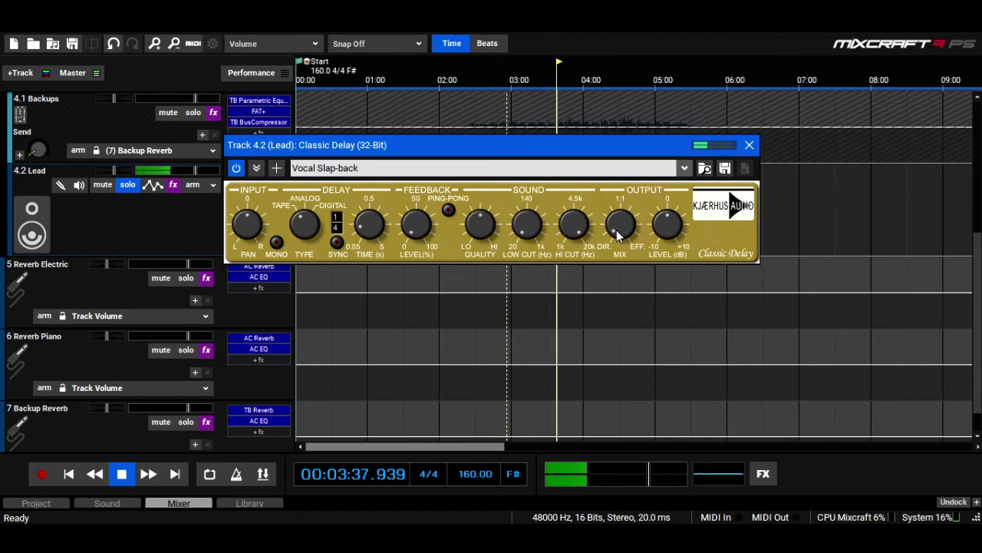
{"action": "left_click", "coordinate": [749, 145]}
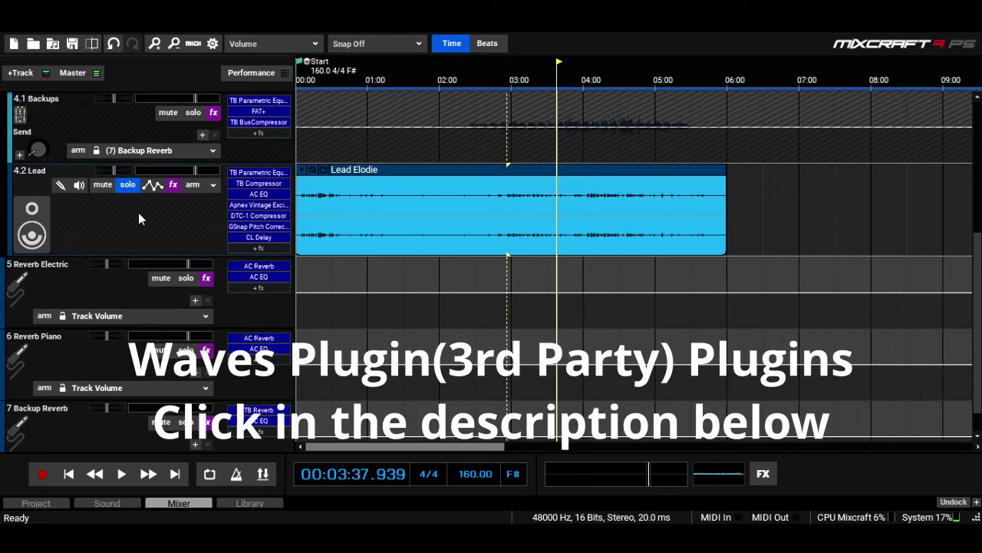
Step: Add a new send track and name it "reverbs Lead 1"
{"action": "left_click", "coordinate": [26, 74]}
{"action": "left_click", "coordinate": [90, 158]}
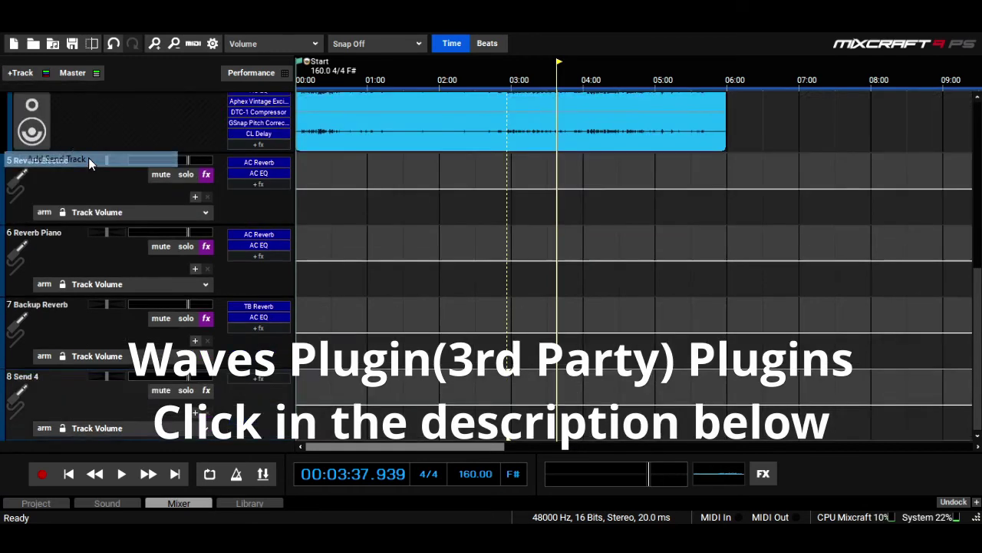
{"action": "double_click", "coordinate": [57, 377]}
{"action": "type", "text": "r"}
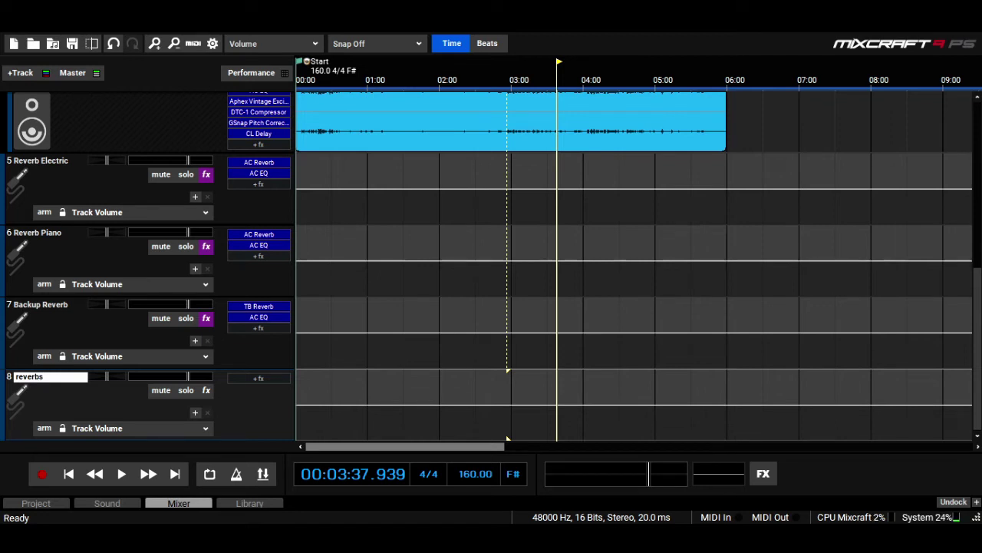
{"action": "type", "text": "everbs Lead 1"}
{"action": "left_click", "coordinate": [72, 399]}
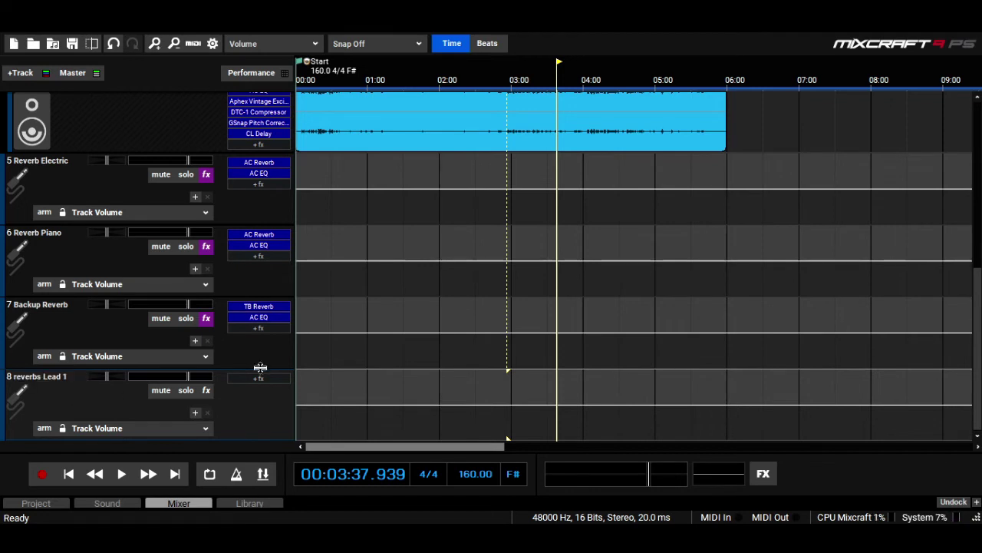
Step: Add Acoustica Reverb to the reverbs Lead 1 track with the Canyon preset and a wet mix of 100%
{"action": "left_click", "coordinate": [205, 390]}
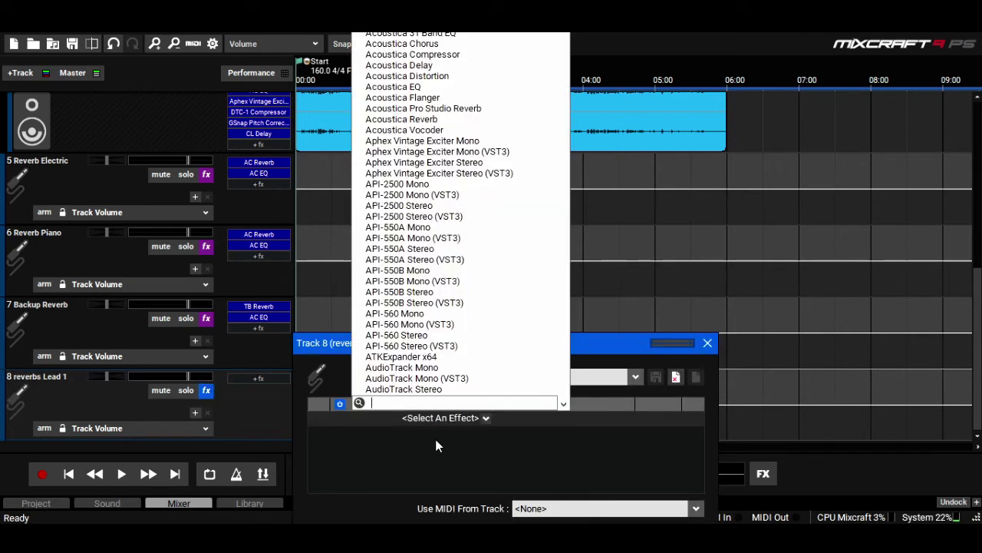
{"action": "type", "text": "acou"}
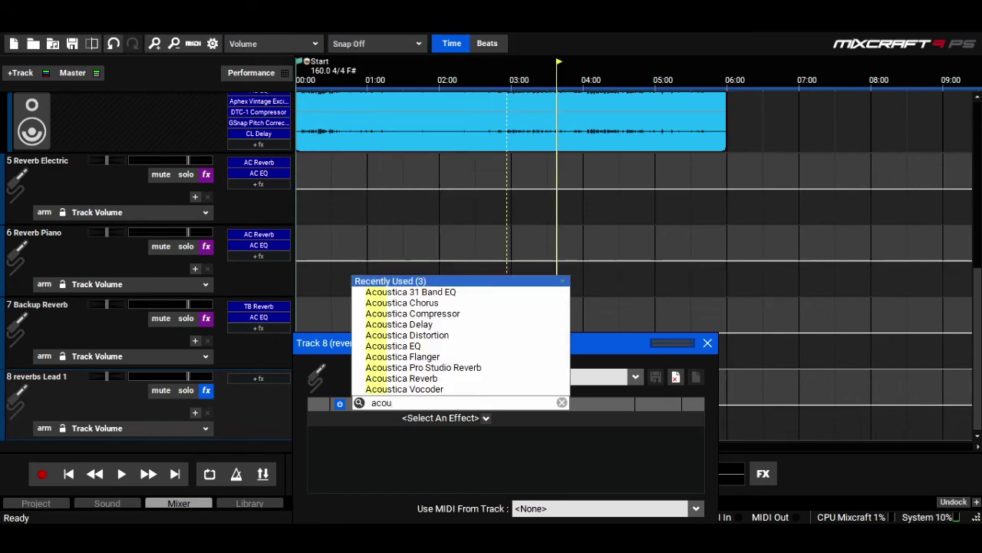
{"action": "left_click", "coordinate": [437, 379]}
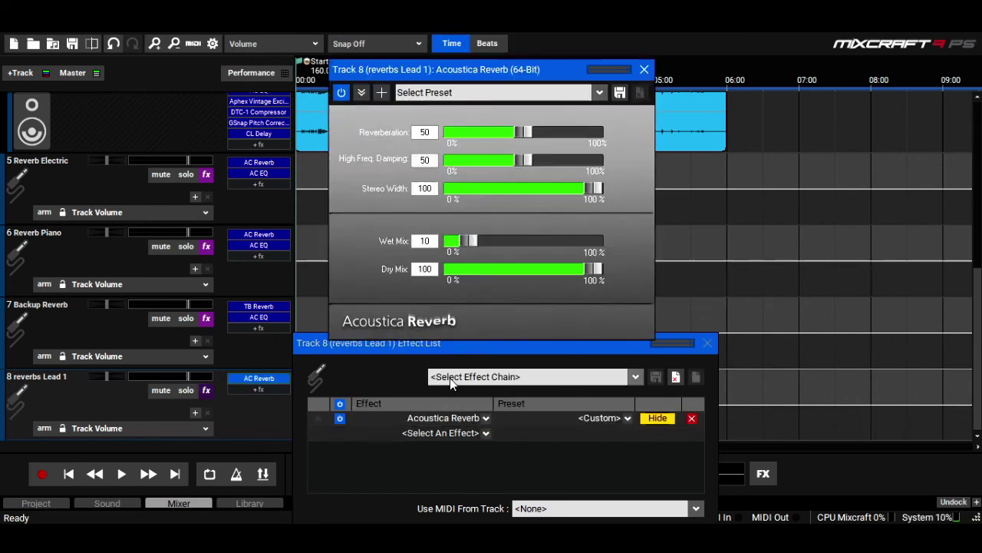
{"action": "left_click", "coordinate": [599, 93]}
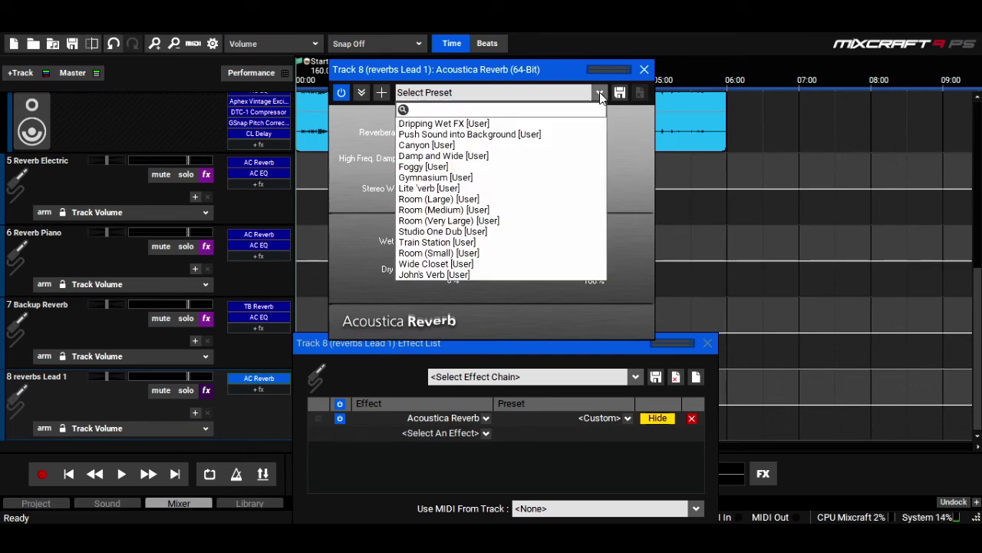
{"action": "left_click", "coordinate": [484, 145]}
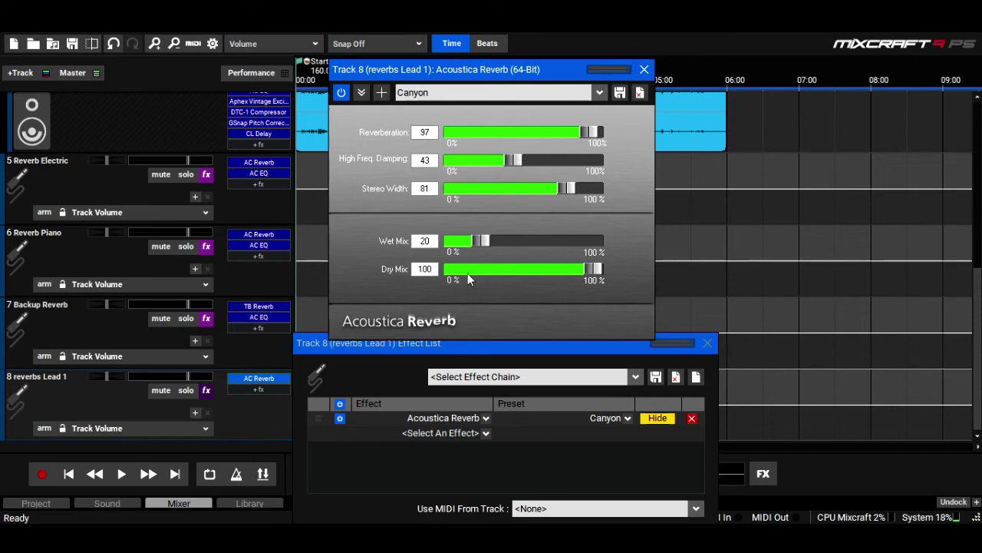
{"action": "left_click_drag", "start_coordinate": [476, 239], "coordinate": [654, 251]}
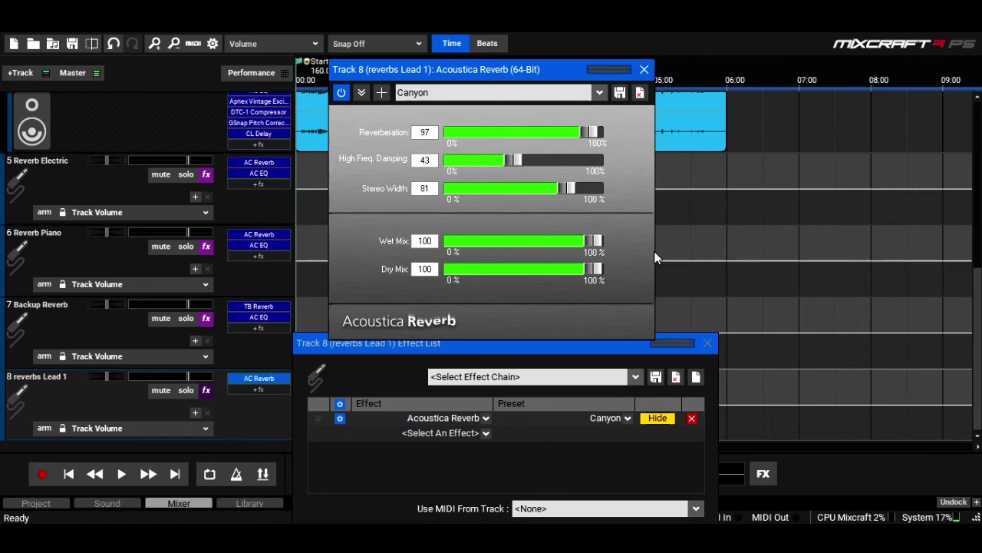
{"action": "left_click", "coordinate": [644, 70]}
Step: Add Acoustica EQ to reverbs Lead 1, cutting <32, 63, 8K and >16K fully and tapering 125, 250 and 500, and close the effect windows
{"action": "left_click", "coordinate": [483, 433]}
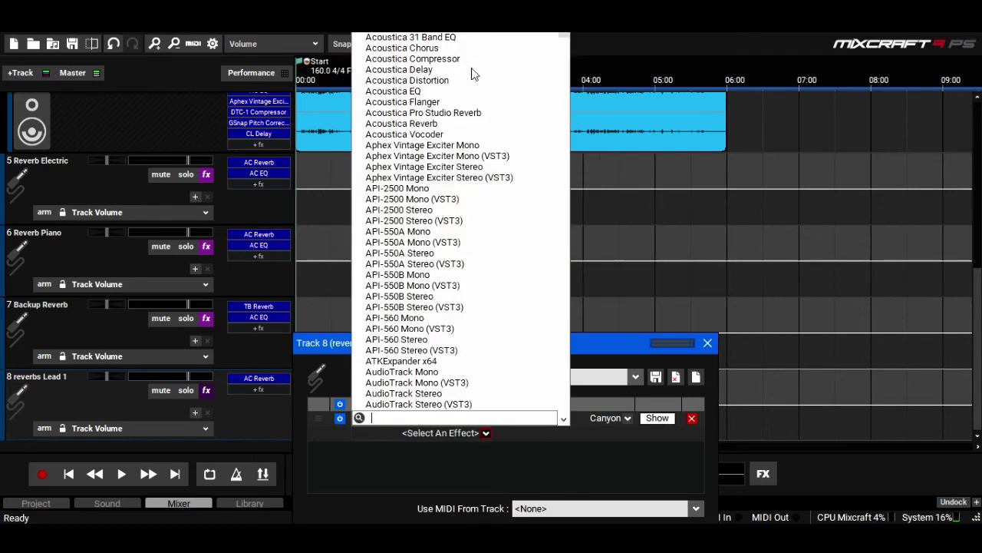
{"action": "left_click", "coordinate": [460, 92]}
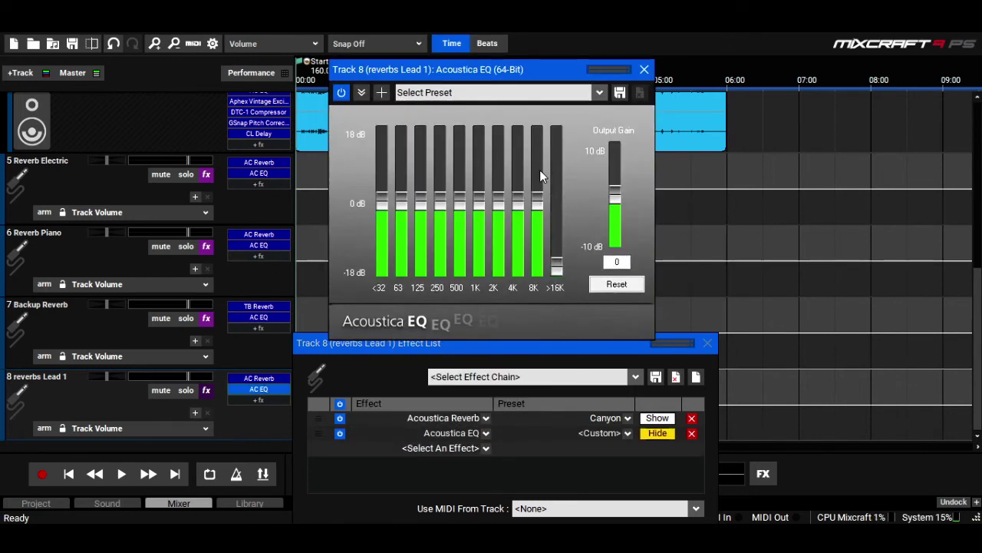
{"action": "left_click_drag", "start_coordinate": [540, 205], "coordinate": [528, 284]}
{"action": "left_click_drag", "start_coordinate": [382, 205], "coordinate": [388, 284]}
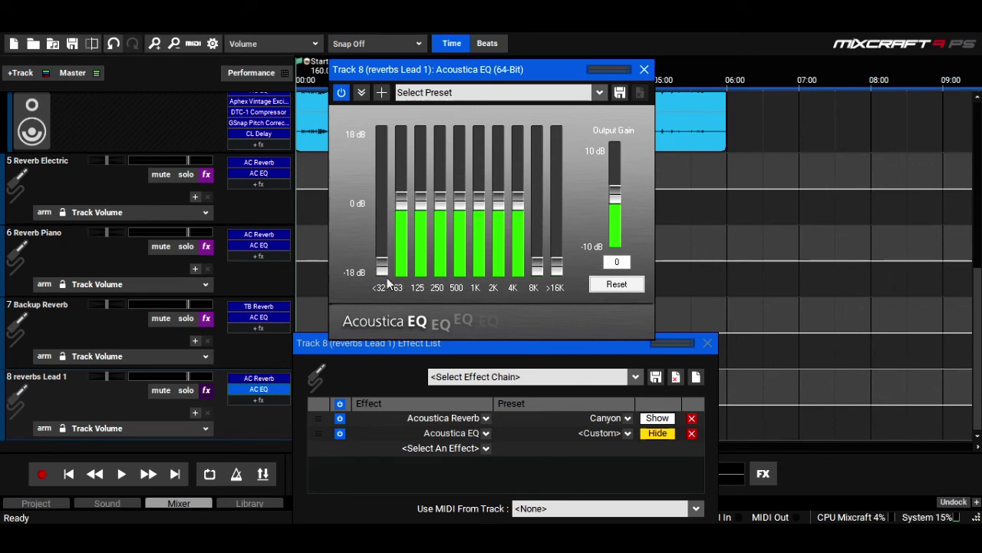
{"action": "left_click_drag", "start_coordinate": [401, 205], "coordinate": [403, 299]}
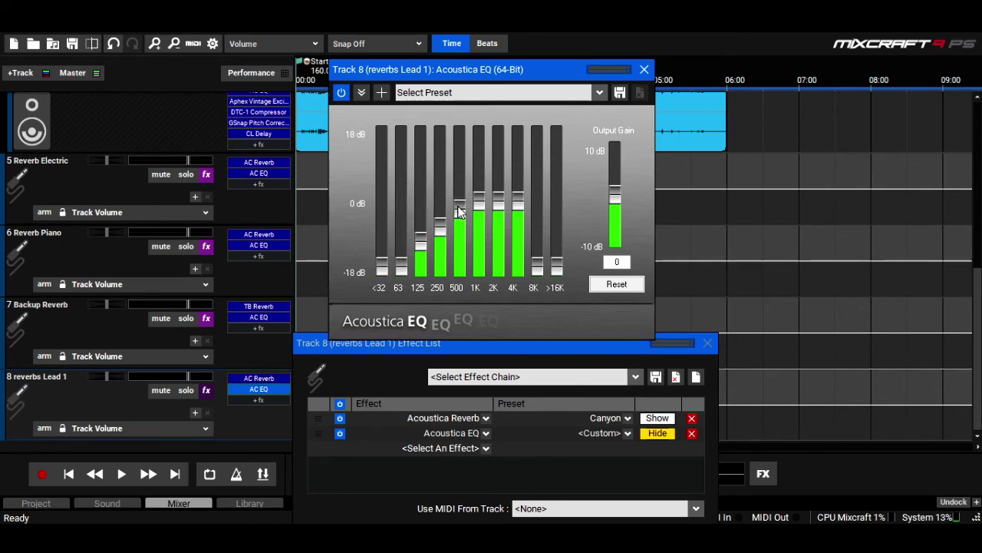
{"action": "left_click", "coordinate": [644, 69]}
{"action": "left_click", "coordinate": [707, 343]}
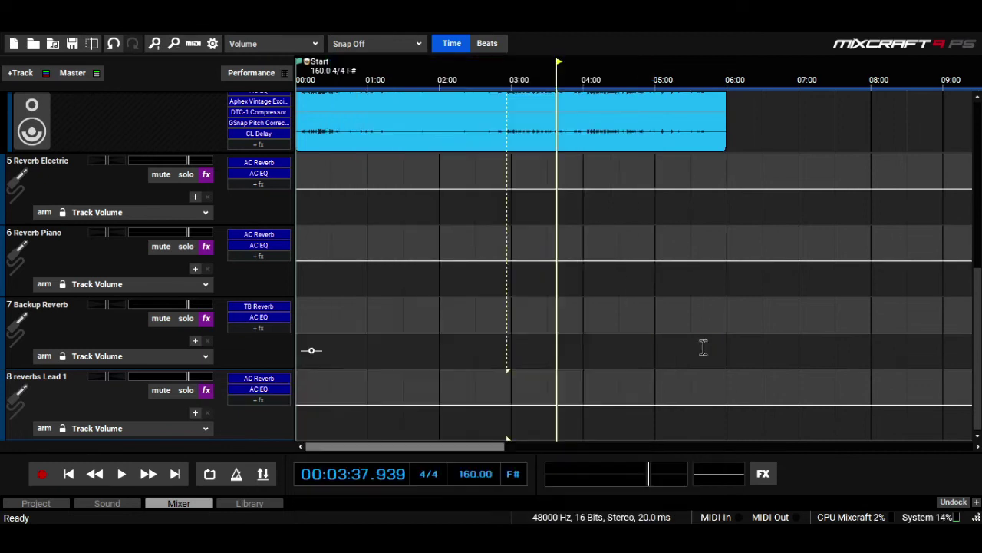
Step: Add another send track and name it "reverb lead 2"
{"action": "left_click", "coordinate": [30, 74]}
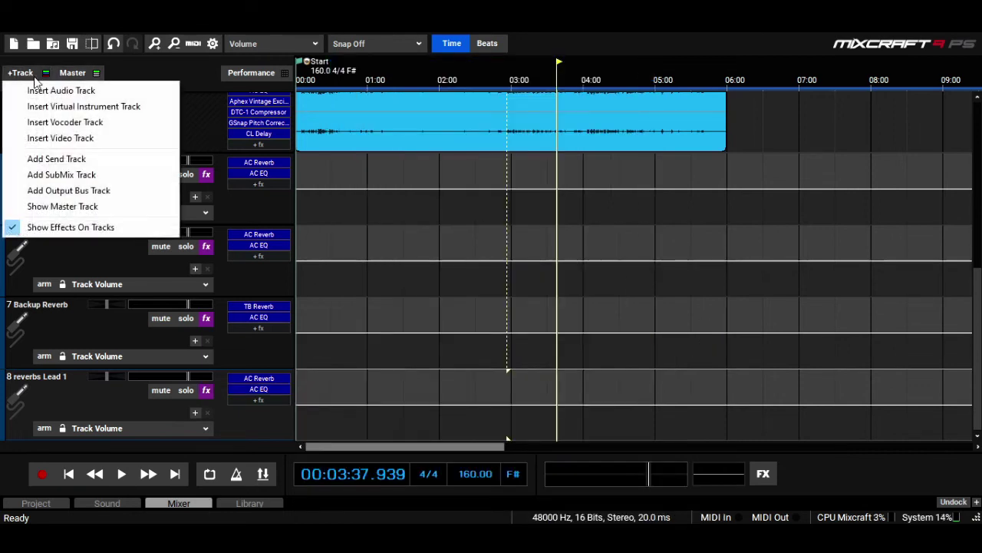
{"action": "left_click", "coordinate": [73, 161]}
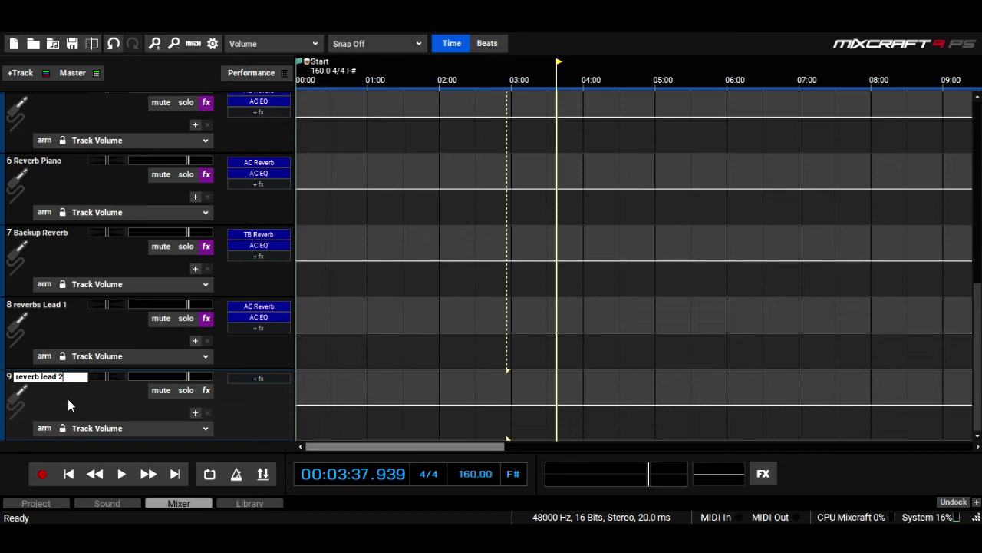
{"action": "key", "text": "Return"}
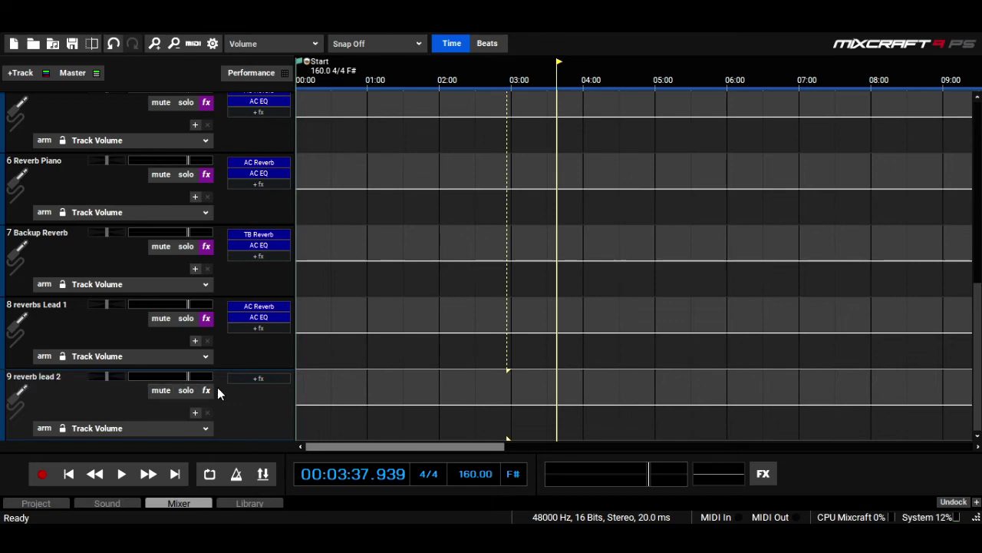
Step: Add TB Reverb to the reverb lead 2 track with the Cathedral preset, raise its wet output, and close its window
{"action": "left_click", "coordinate": [205, 391]}
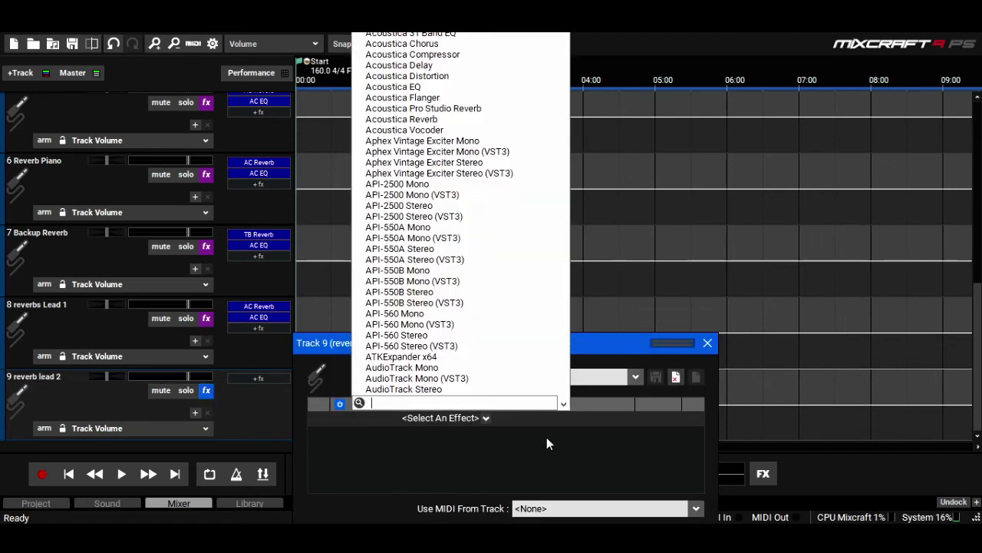
{"action": "type", "text": "tb re"}
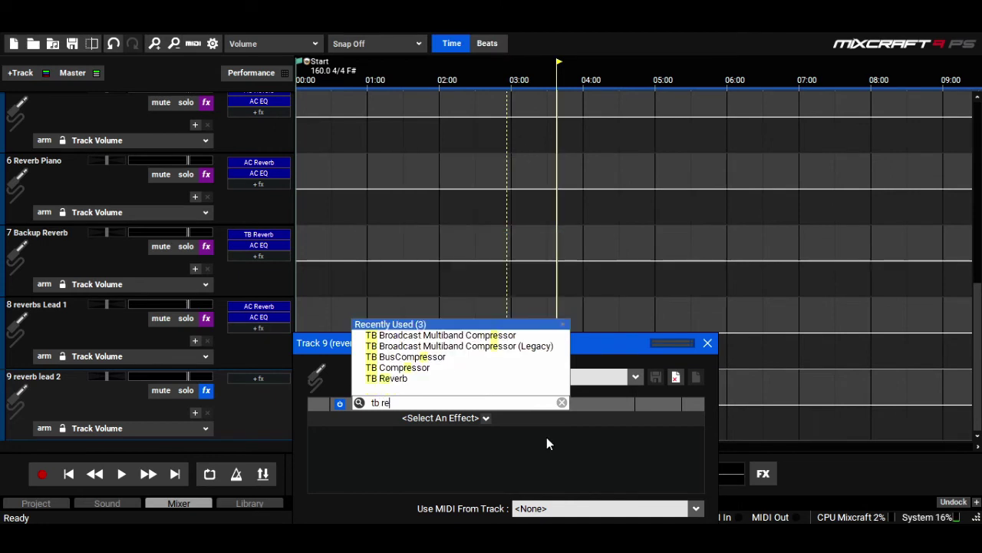
{"action": "left_click", "coordinate": [527, 379]}
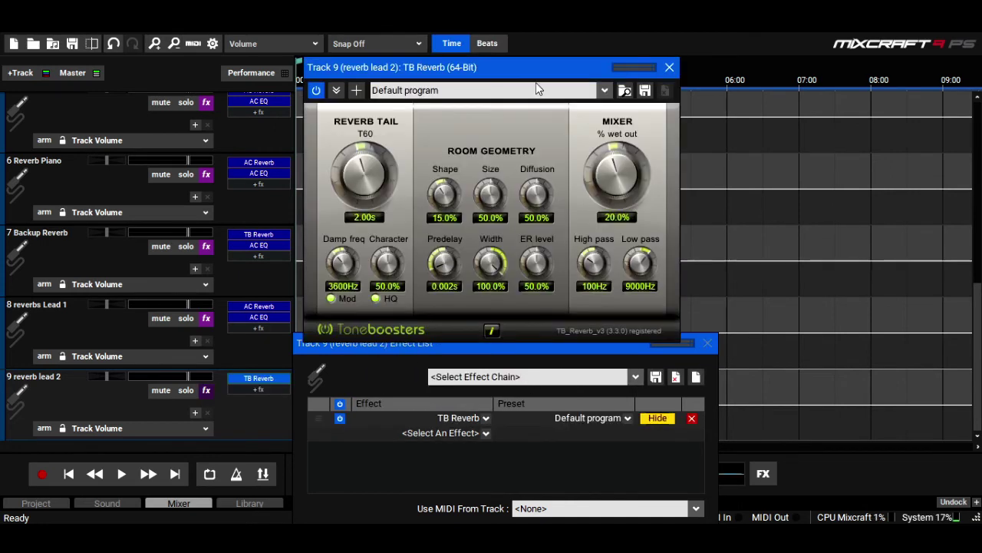
{"action": "left_click", "coordinate": [604, 91]}
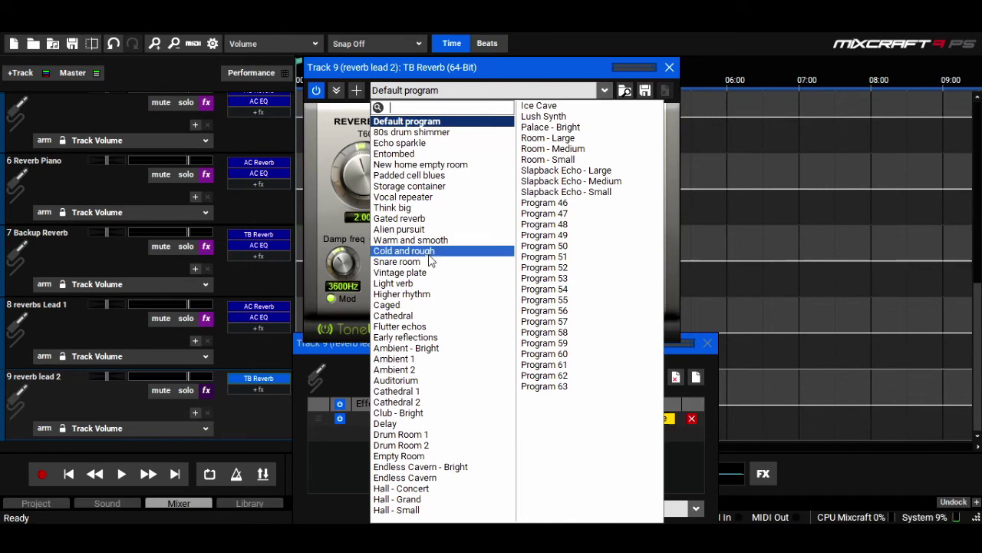
{"action": "left_click", "coordinate": [425, 316]}
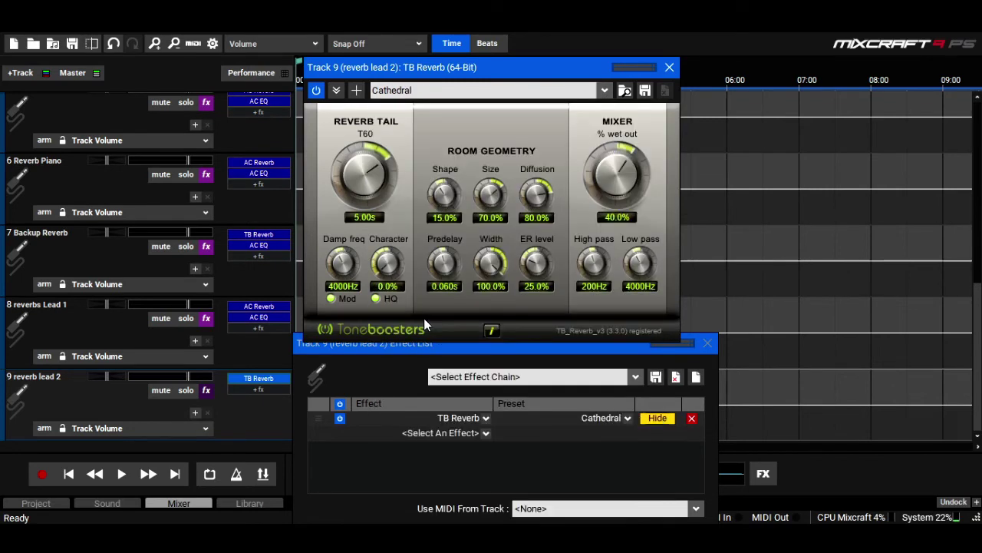
{"action": "left_click_drag", "start_coordinate": [645, 151], "coordinate": [644, 107]}
{"action": "left_click", "coordinate": [670, 68]}
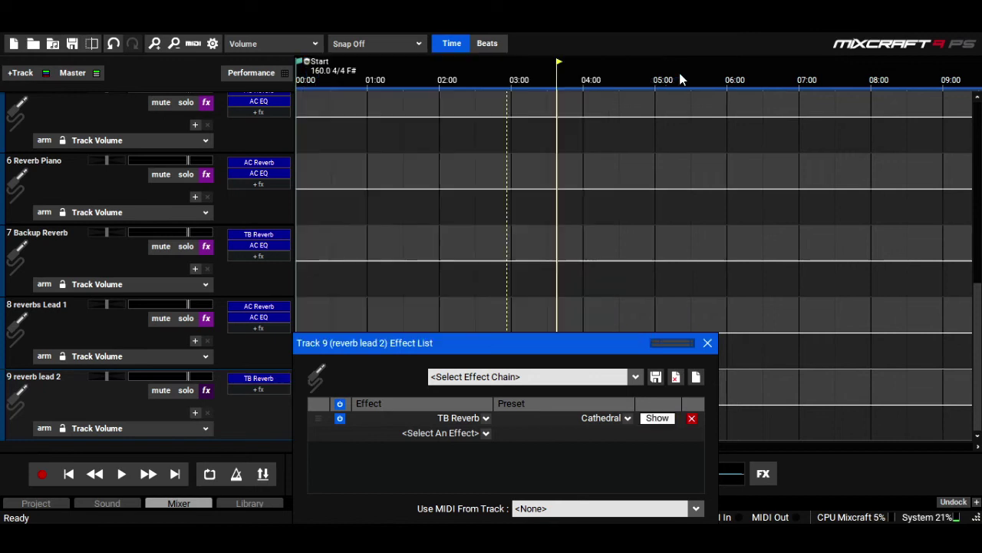
Step: Add Acoustica EQ to the reverb lead 2 track after TB Reverb
{"action": "left_click", "coordinate": [449, 436]}
{"action": "type", "text": "re"}
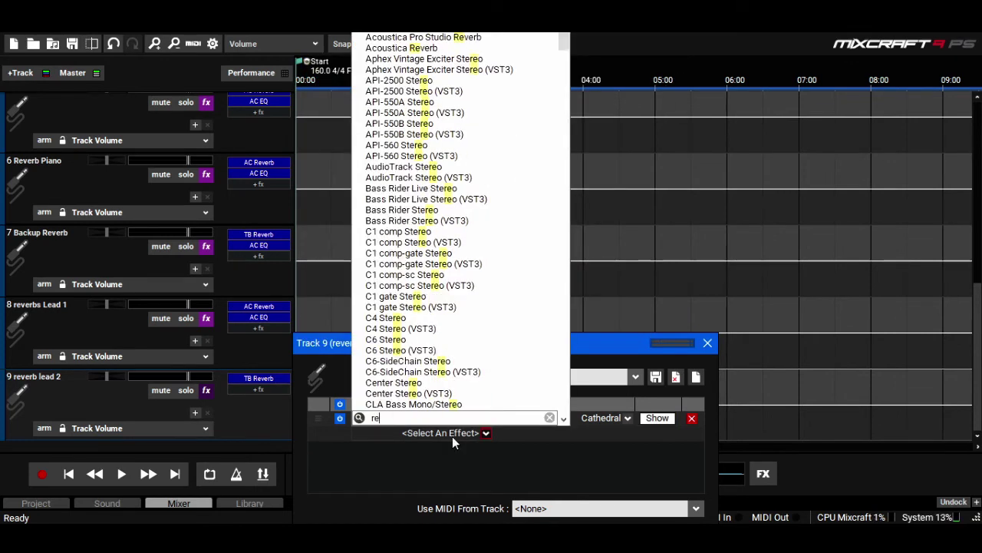
{"action": "key", "text": "BackSpace"}
{"action": "key", "text": "BackSpace"}
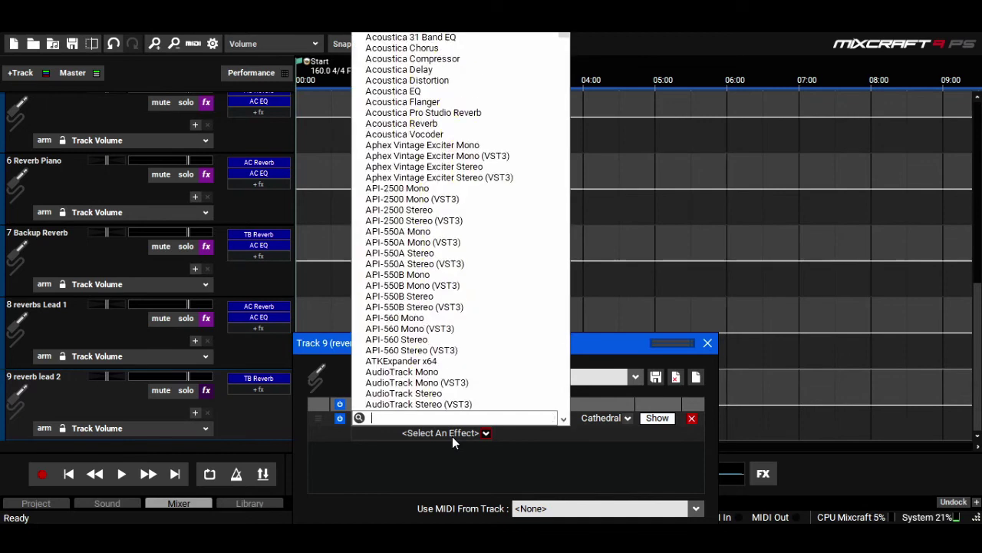
{"action": "type", "text": "eq"}
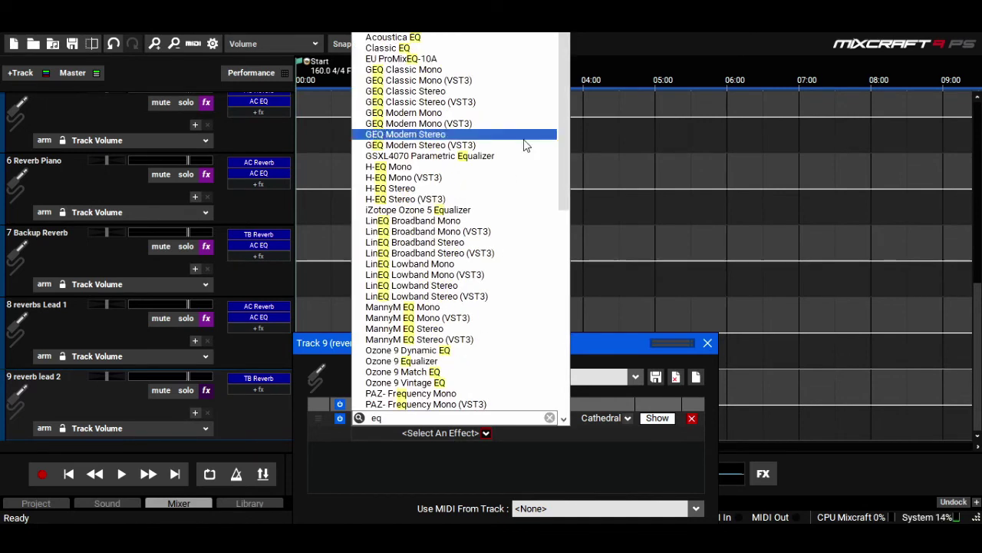
{"action": "left_click", "coordinate": [475, 38]}
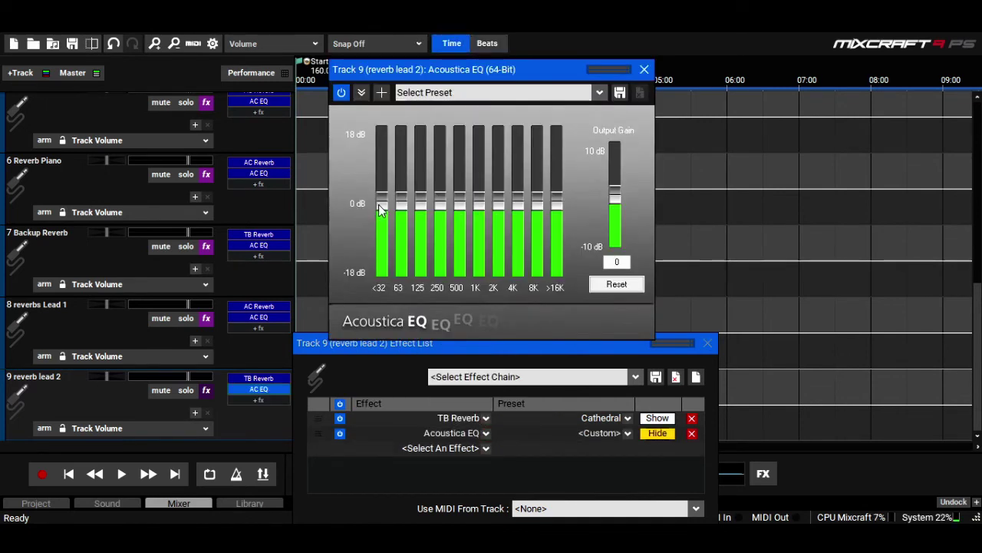
Step: Cut <32, 63, 8K and >16K fully and taper 125 and 250 in the reverb lead 2 EQ, and close the effect windows
{"action": "left_click_drag", "start_coordinate": [382, 204], "coordinate": [373, 289]}
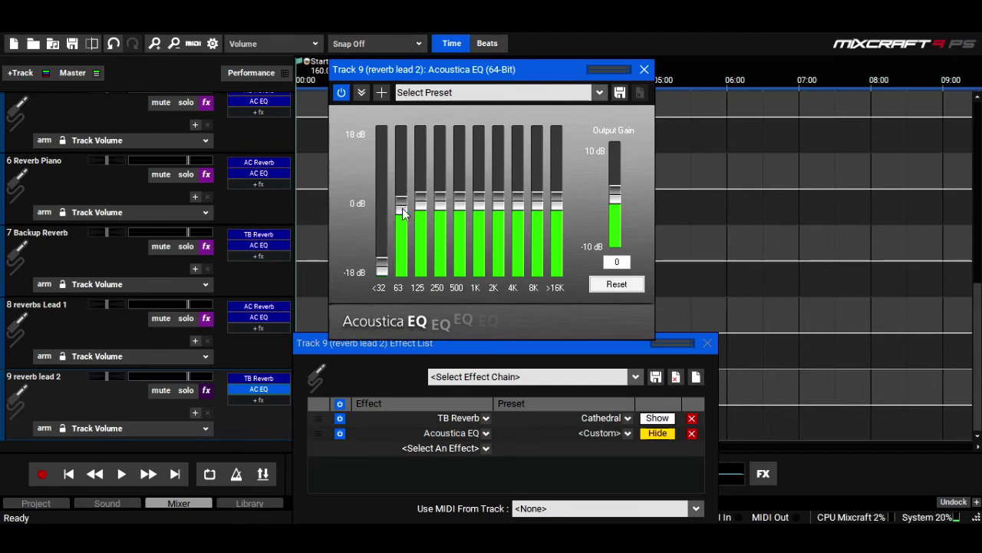
{"action": "left_click_drag", "start_coordinate": [403, 213], "coordinate": [402, 284]}
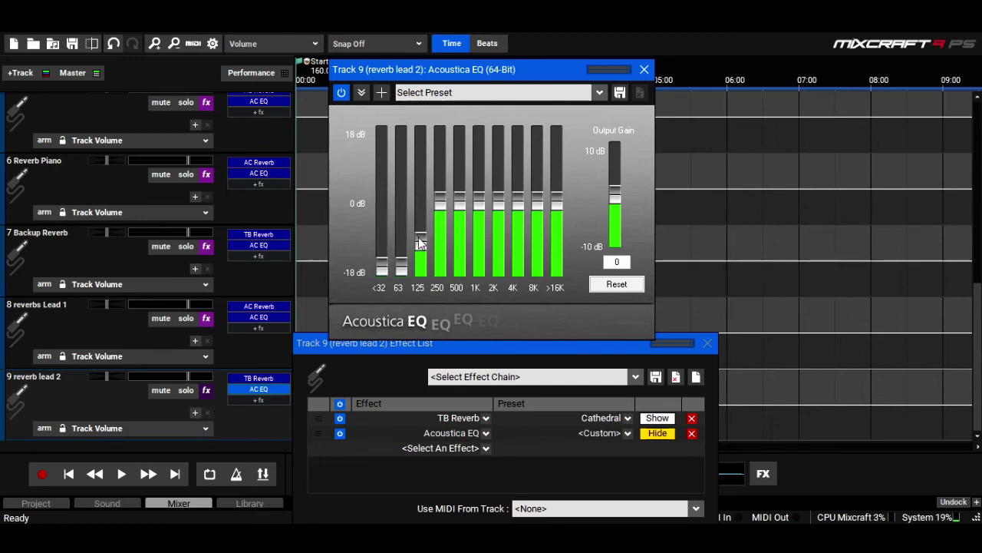
{"action": "left_click_drag", "start_coordinate": [440, 202], "coordinate": [446, 213]}
{"action": "left_click_drag", "start_coordinate": [558, 201], "coordinate": [542, 287]}
{"action": "left_click_drag", "start_coordinate": [539, 204], "coordinate": [529, 307]}
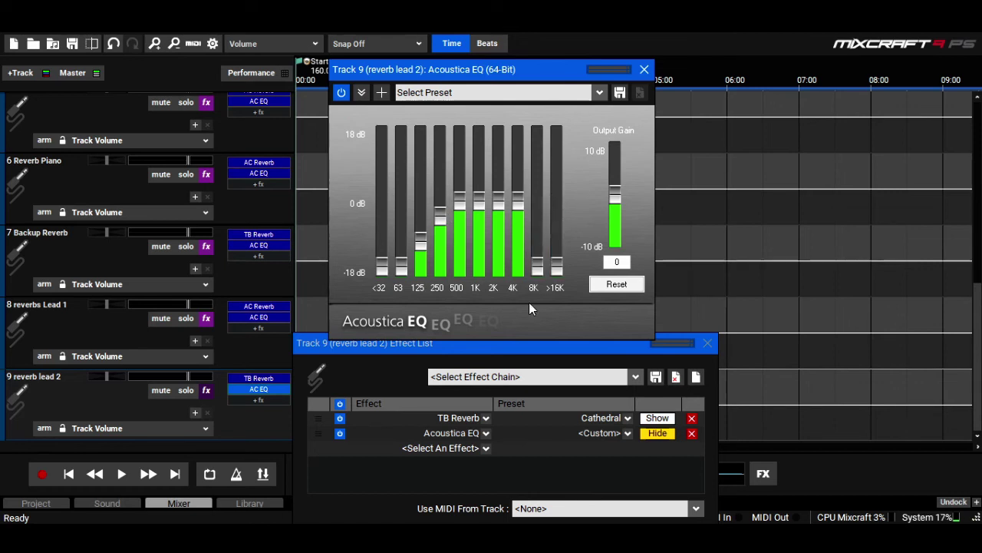
{"action": "left_click", "coordinate": [644, 71]}
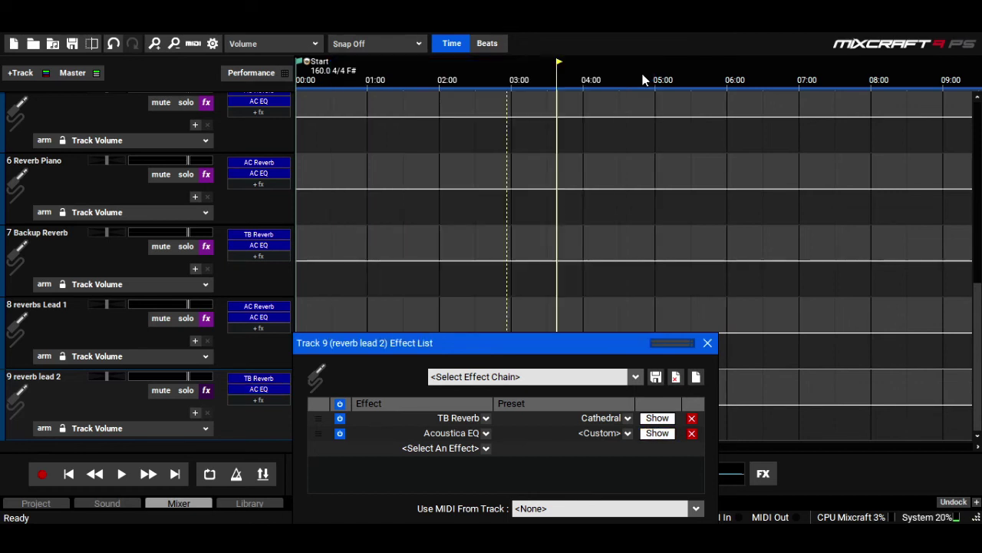
{"action": "left_click", "coordinate": [708, 344]}
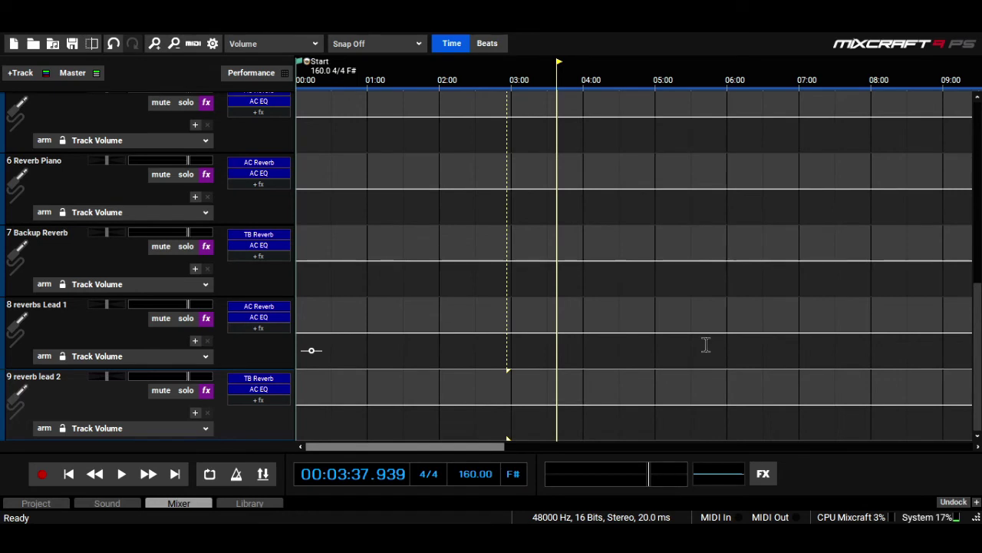
Step: Play the song from about 02:13 and route a send from the Lead track to reverbs Lead 1, raising the send level slightly
{"action": "left_click", "coordinate": [455, 83]}
{"action": "key", "text": "space"}
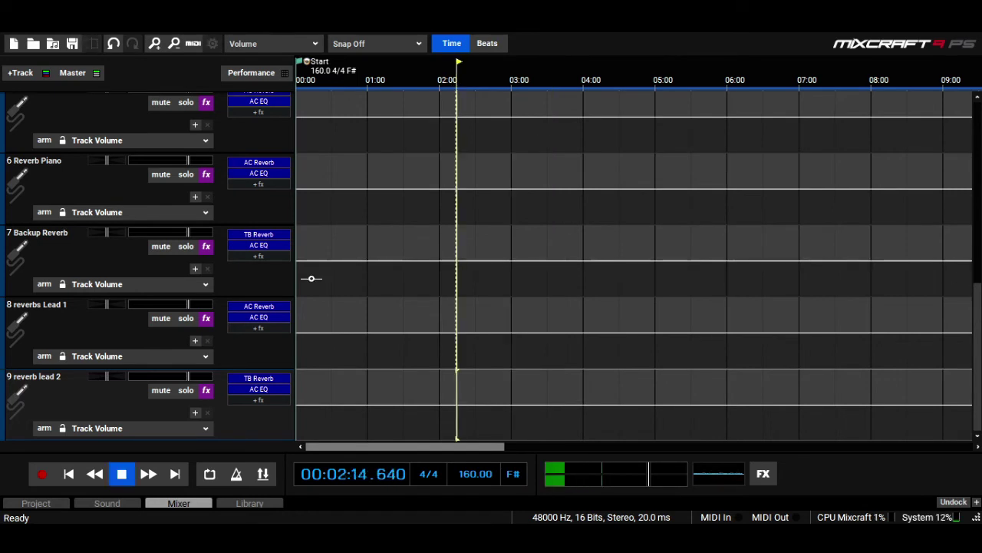
{"action": "scroll", "coordinate": [981, 313], "scroll_direction": "up", "scroll_amount": 1}
{"action": "scroll", "coordinate": [981, 313], "scroll_direction": "up", "scroll_amount": 3}
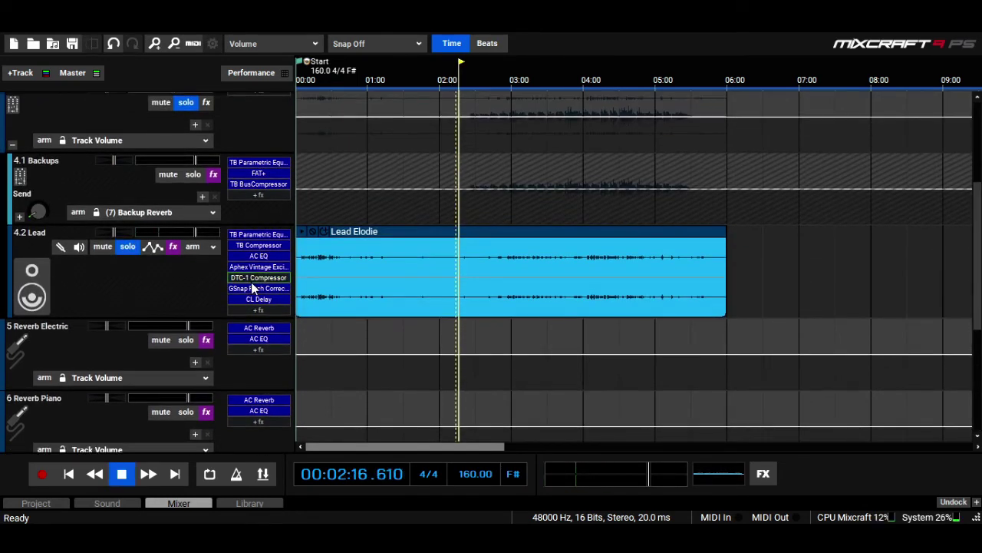
{"action": "left_click", "coordinate": [155, 248]}
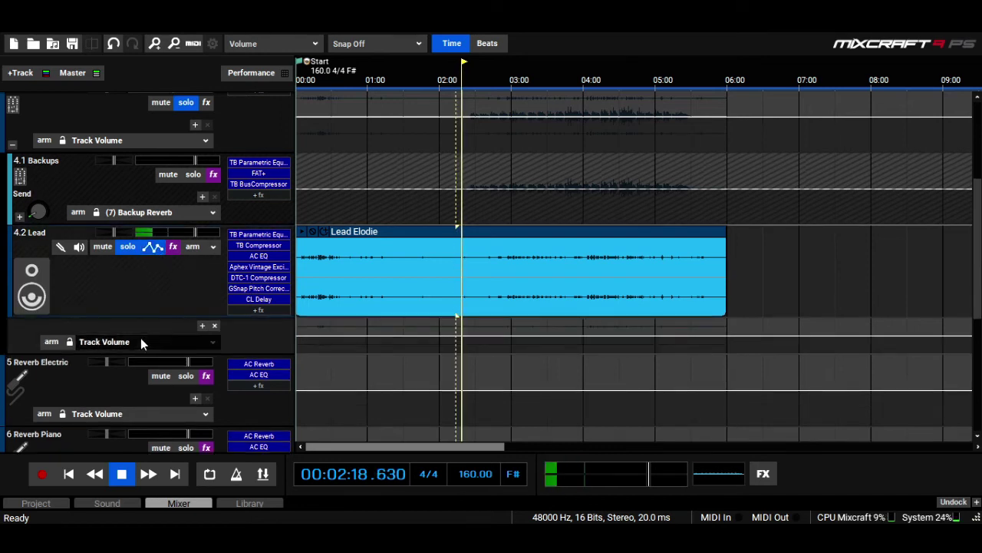
{"action": "left_click", "coordinate": [141, 341]}
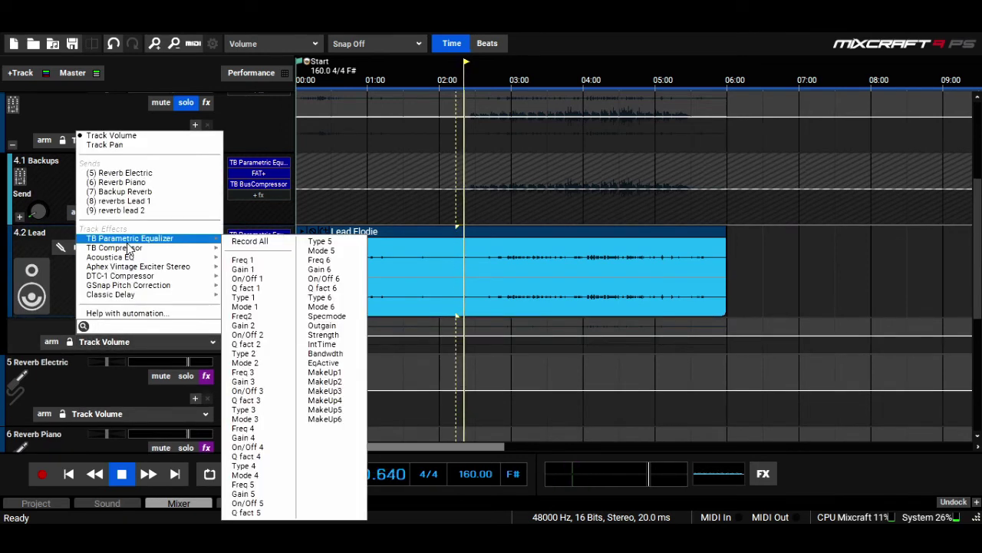
{"action": "left_click", "coordinate": [122, 201]}
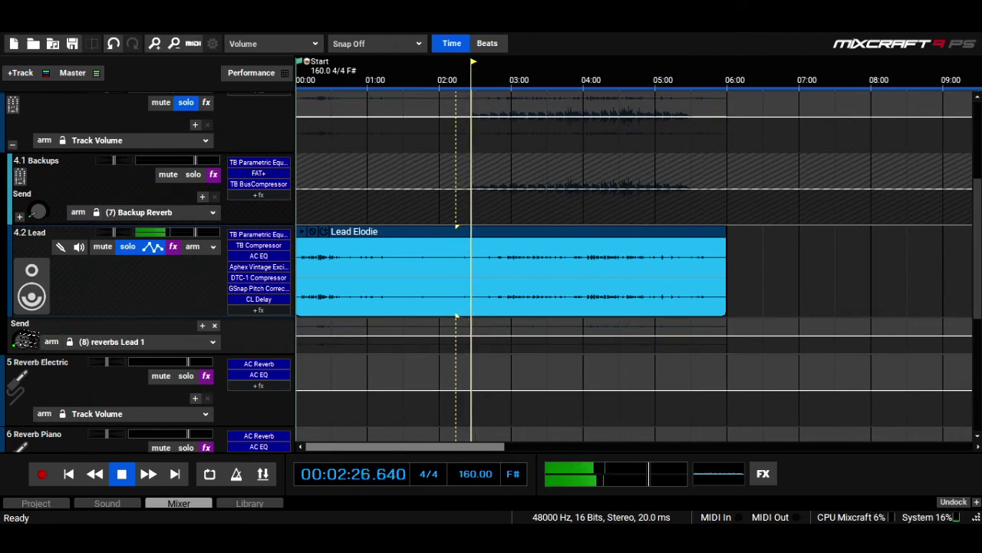
Step: Lower the reverbs Lead 1 track volume in two stages, checking its Acoustica Reverb settings in between
{"action": "left_click_drag", "start_coordinate": [980, 224], "coordinate": [979, 331]}
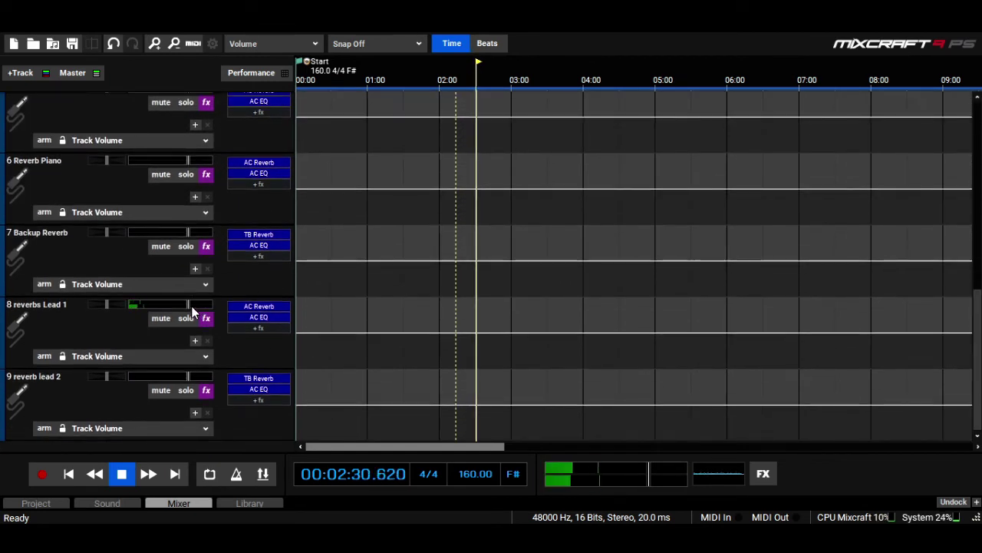
{"action": "left_click_drag", "start_coordinate": [190, 306], "coordinate": [175, 299]}
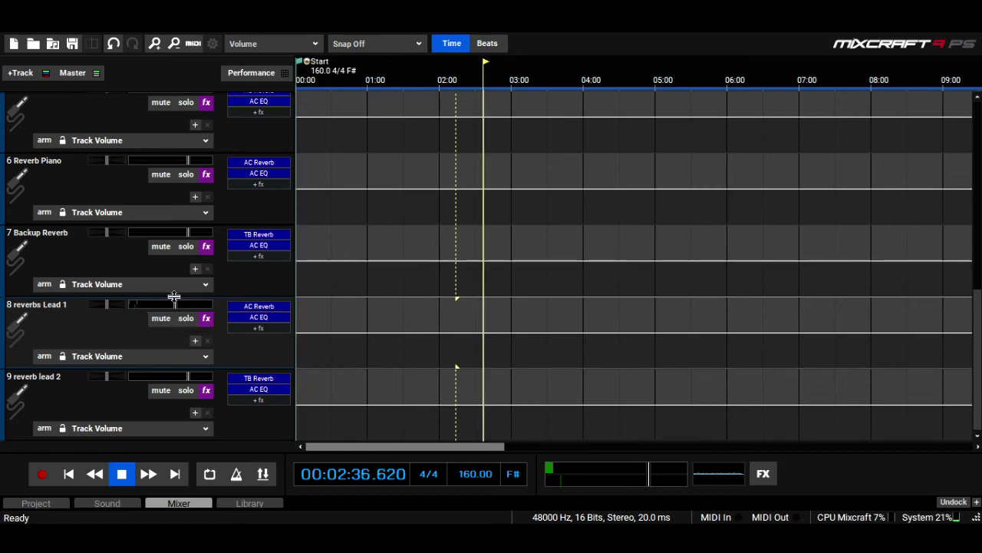
{"action": "left_click", "coordinate": [261, 307]}
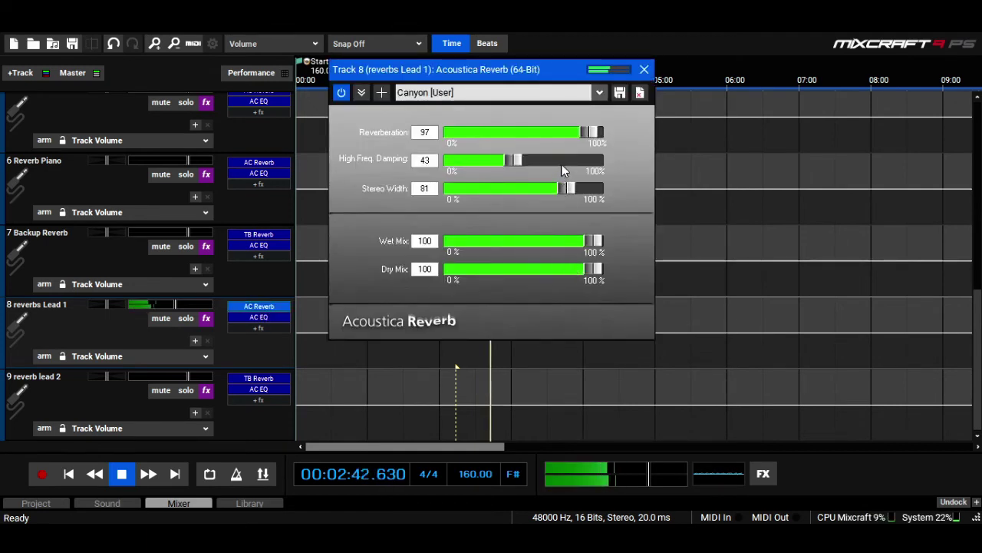
{"action": "left_click", "coordinate": [644, 69]}
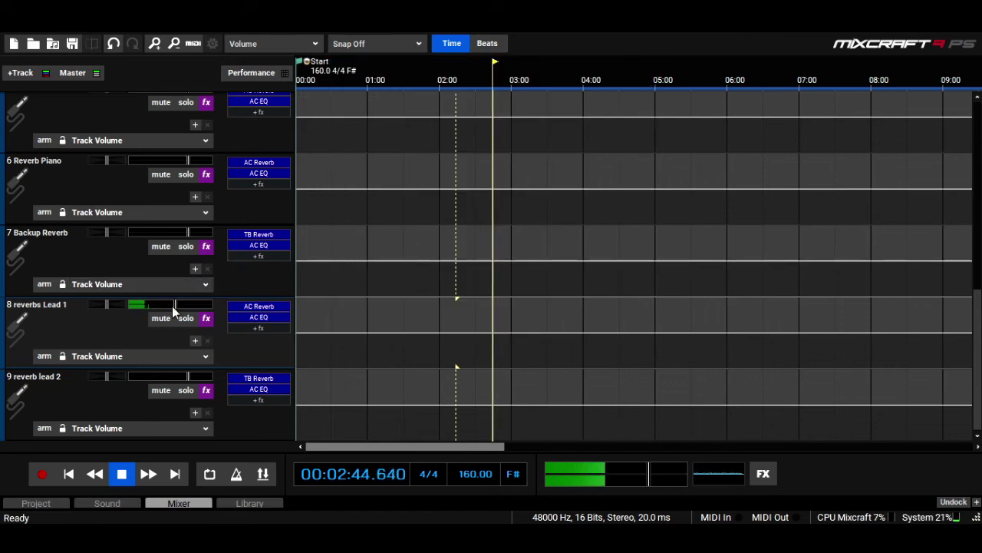
{"action": "left_click_drag", "start_coordinate": [176, 304], "coordinate": [160, 303]}
Step: Play from about 01:00 and adjust the reverbs Lead 1 EQ, cutting 125 fully and lowering 250 and 500 slightly
{"action": "left_click", "coordinate": [368, 78]}
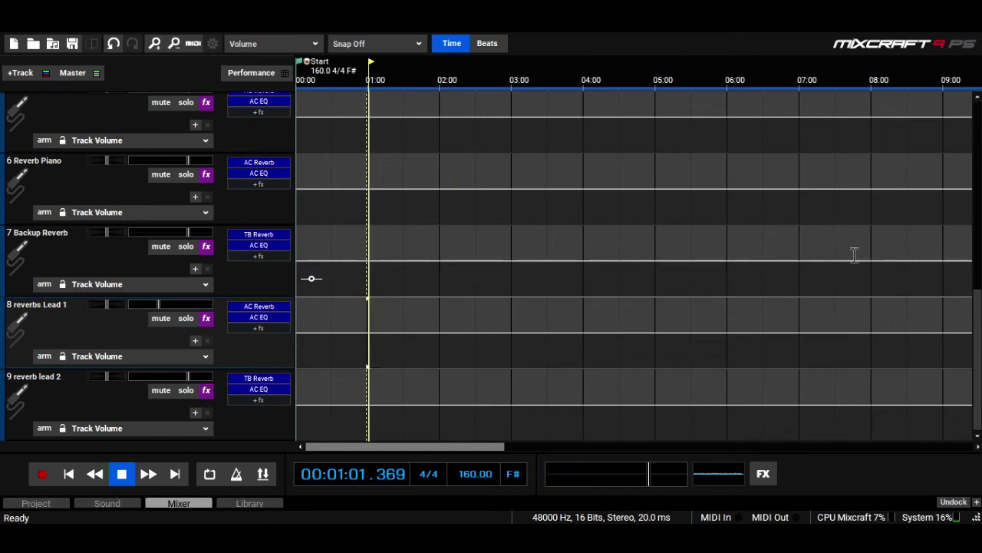
{"action": "scroll", "coordinate": [367, 368], "scroll_direction": "up", "scroll_amount": 6}
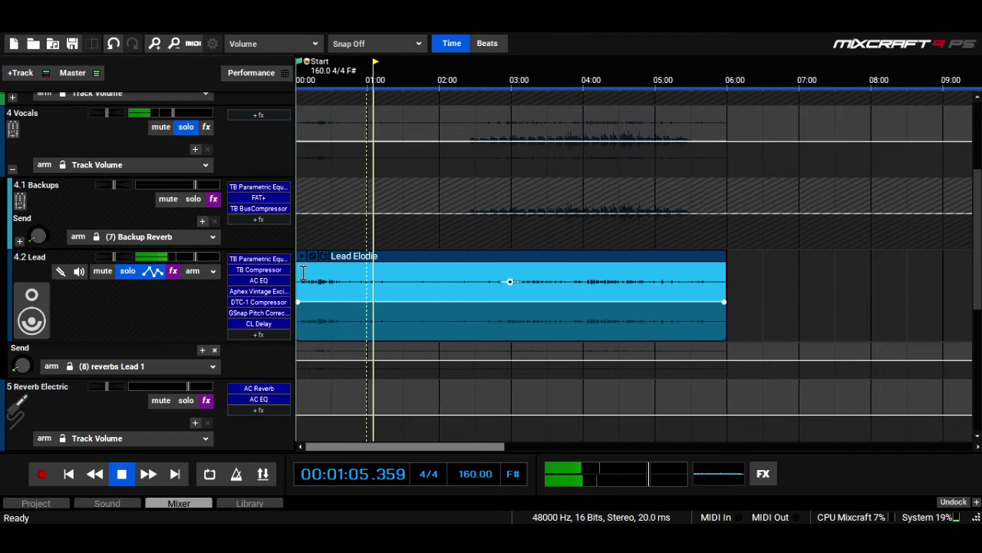
{"action": "left_click", "coordinate": [303, 272]}
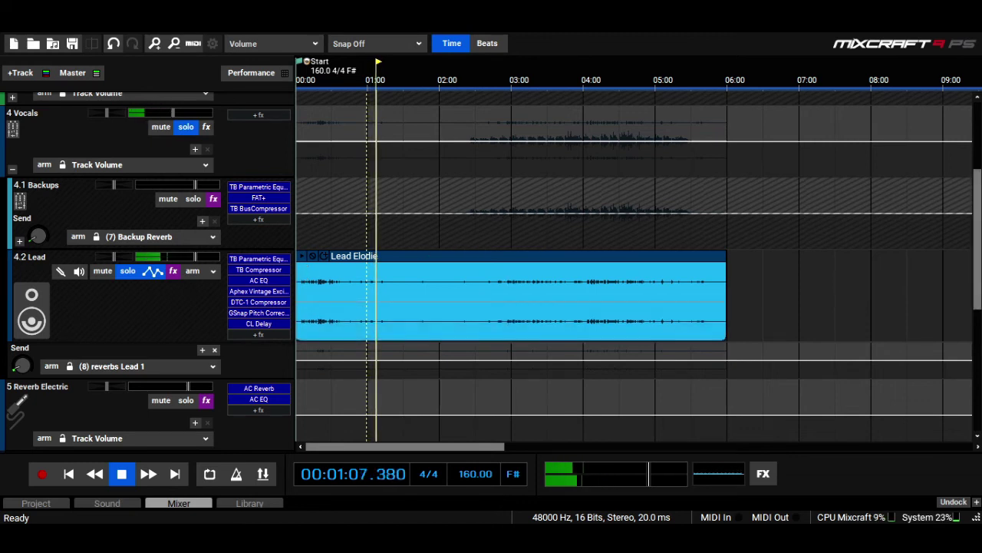
{"action": "scroll", "coordinate": [307, 230], "scroll_direction": "down", "scroll_amount": 3}
{"action": "scroll", "coordinate": [230, 307], "scroll_direction": "down", "scroll_amount": 3}
{"action": "left_click", "coordinate": [248, 320]}
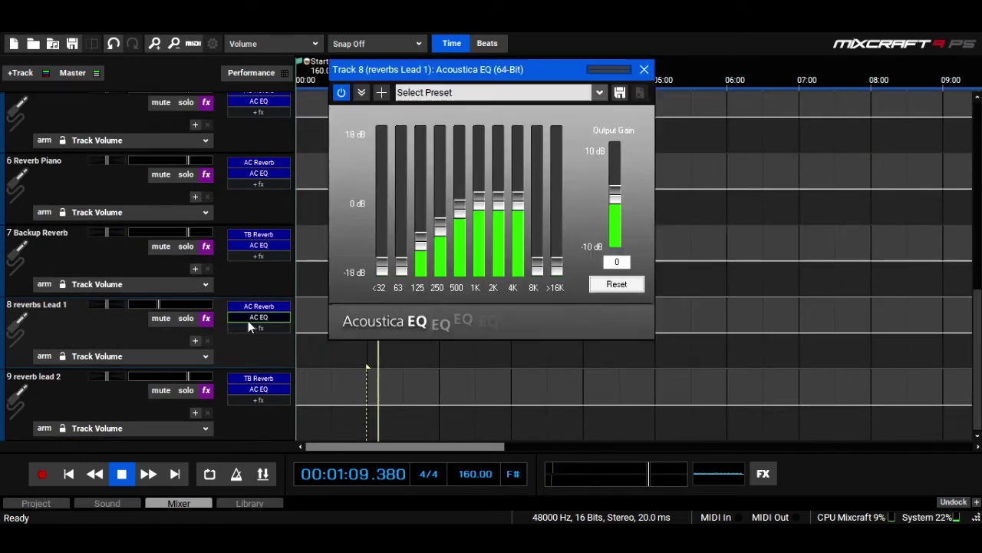
{"action": "left_click_drag", "start_coordinate": [429, 232], "coordinate": [458, 217]}
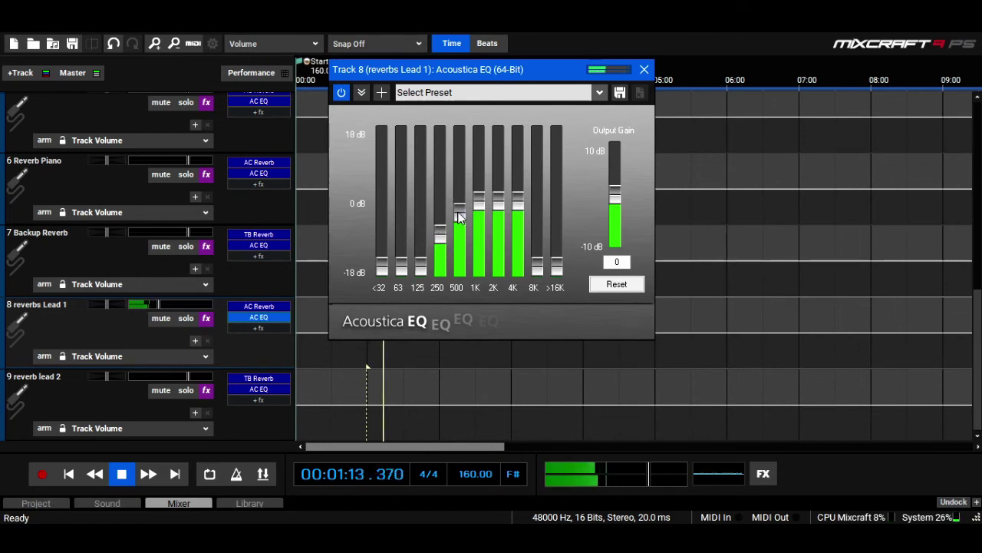
{"action": "left_click", "coordinate": [644, 69]}
Step: Add a send from the Lead track to reverb lead 2, raise its level slightly, and hide the Lead automation lane
{"action": "scroll", "coordinate": [191, 257], "scroll_direction": "up", "scroll_amount": 5}
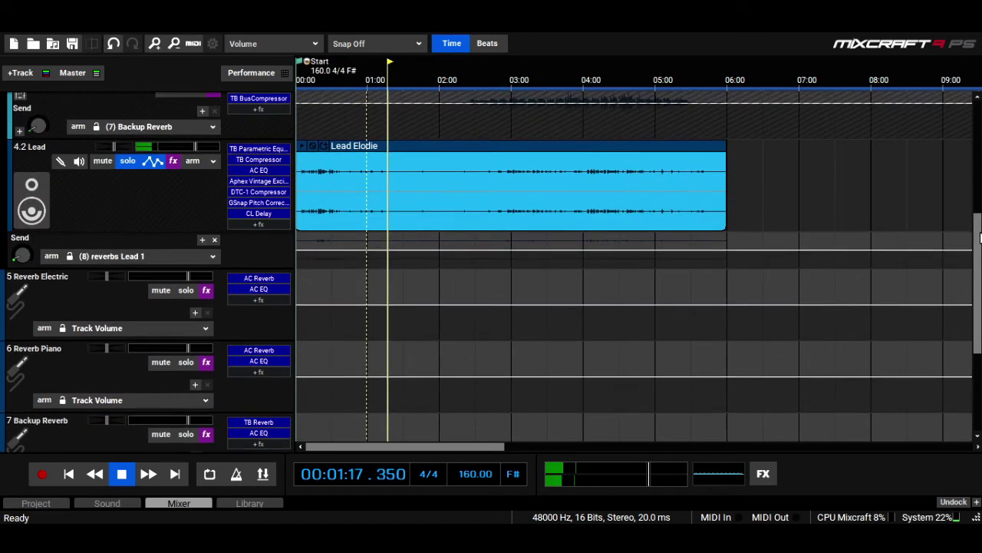
{"action": "left_click", "coordinate": [190, 257]}
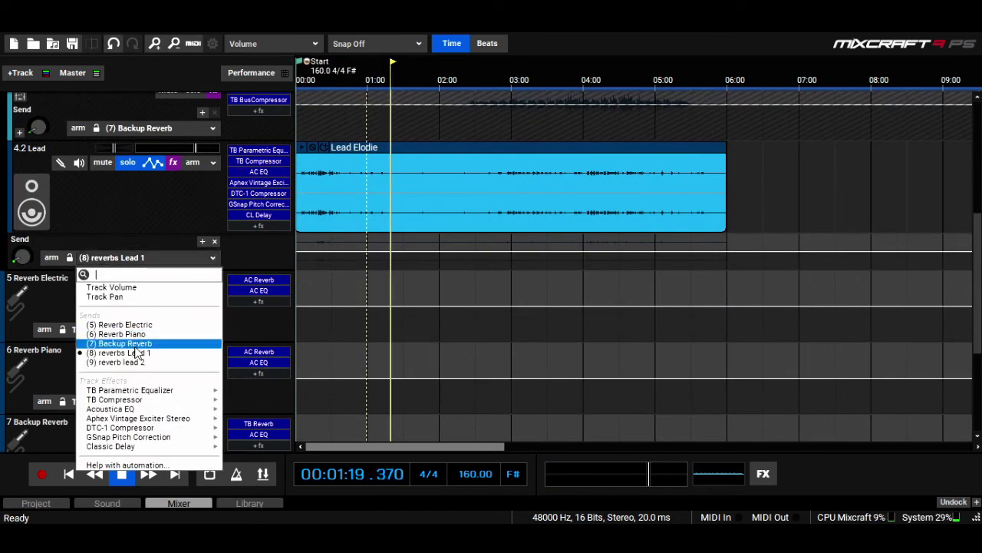
{"action": "left_click", "coordinate": [128, 363]}
{"action": "left_click_drag", "start_coordinate": [23, 259], "coordinate": [27, 251]}
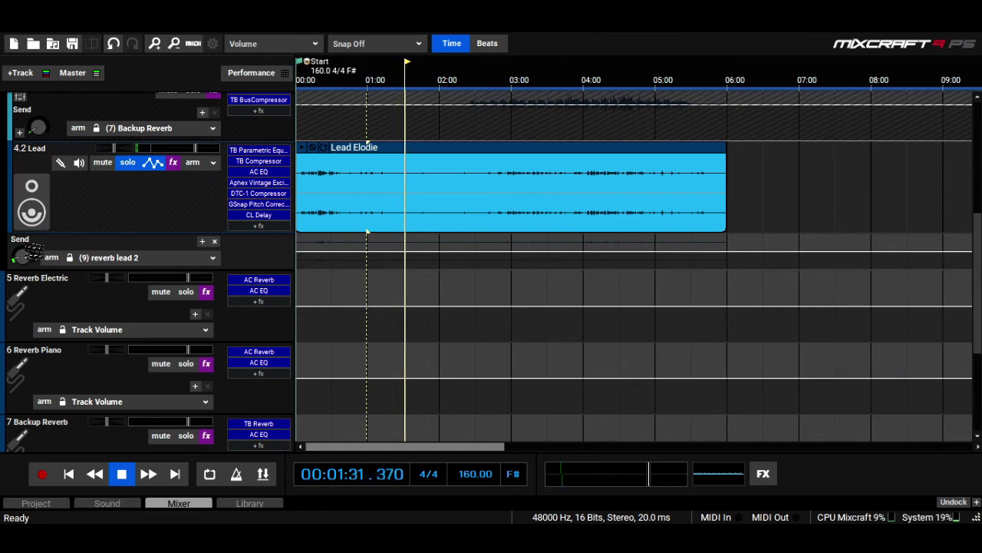
{"action": "left_click", "coordinate": [160, 164]}
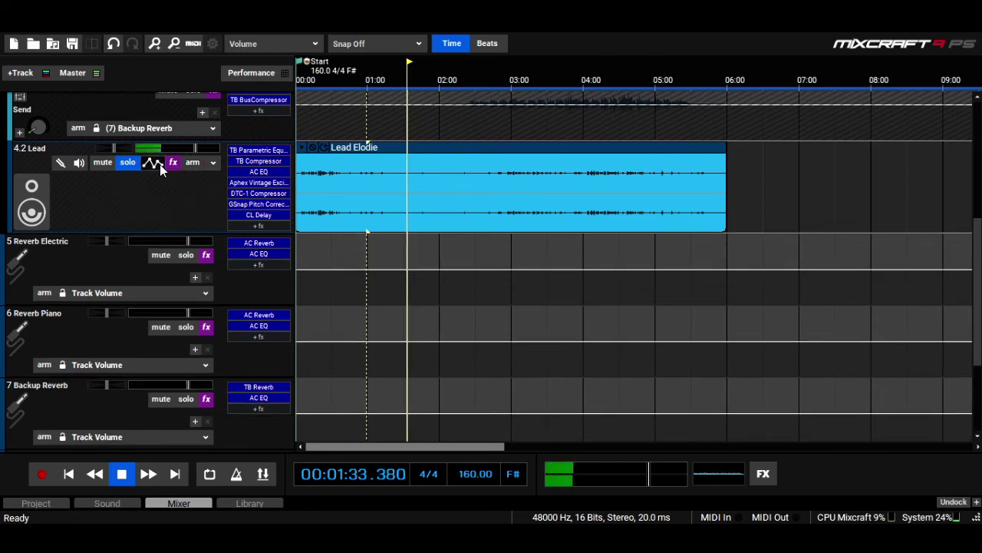
Step: Play from about 03:40, solo Backups together with Lead, and set the Backups volume to about -2.2 dB
{"action": "left_click_drag", "start_coordinate": [977, 327], "coordinate": [975, 276]}
{"action": "left_click", "coordinate": [561, 81]}
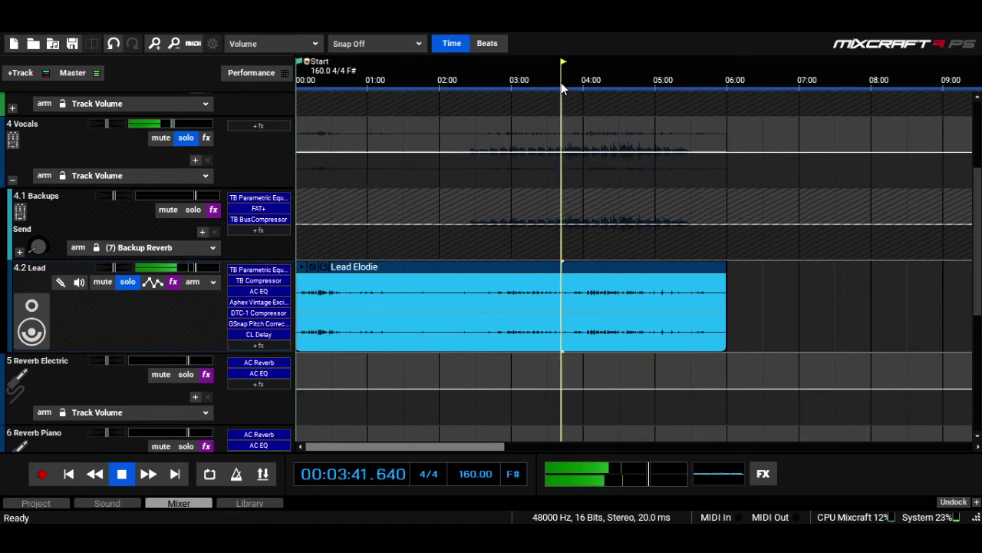
{"action": "left_click", "coordinate": [192, 209]}
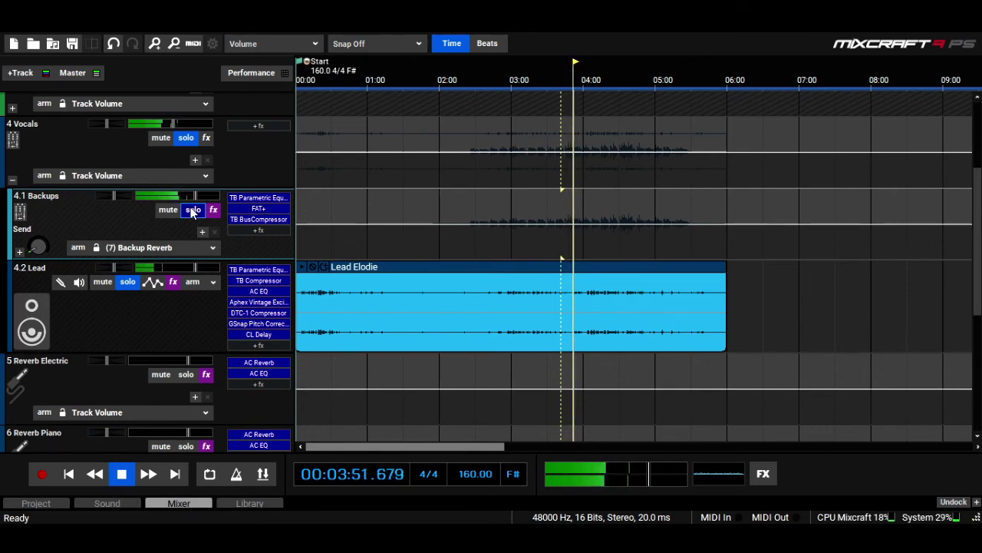
{"action": "left_click", "coordinate": [192, 210]}
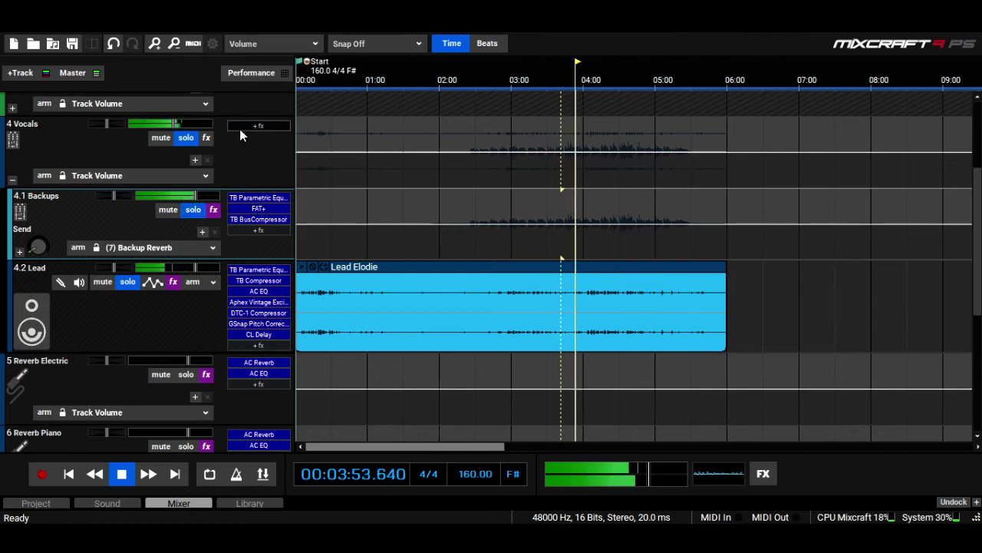
{"action": "mouse_move", "coordinate": [197, 195]}
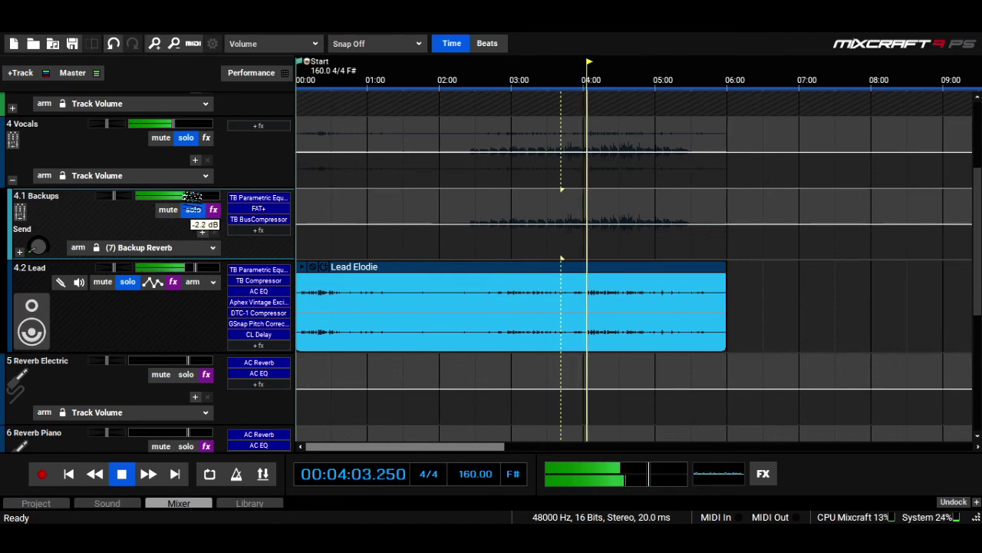
{"action": "left_click", "coordinate": [193, 209]}
Step: Solo the reverb lead 2 track, open its Acoustica EQ, and lower the track's volume
{"action": "scroll", "coordinate": [461, 345], "scroll_direction": "down", "scroll_amount": 4}
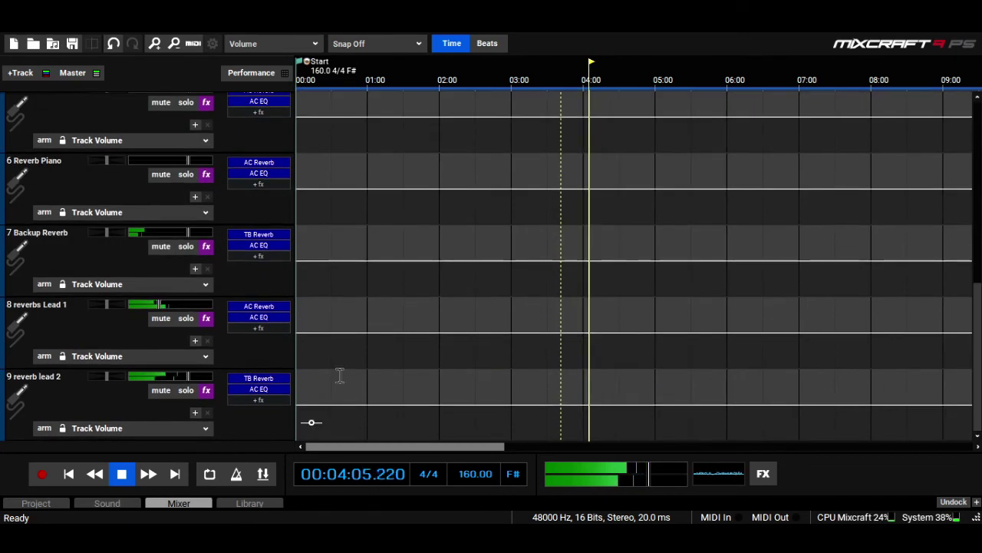
{"action": "left_click", "coordinate": [186, 389]}
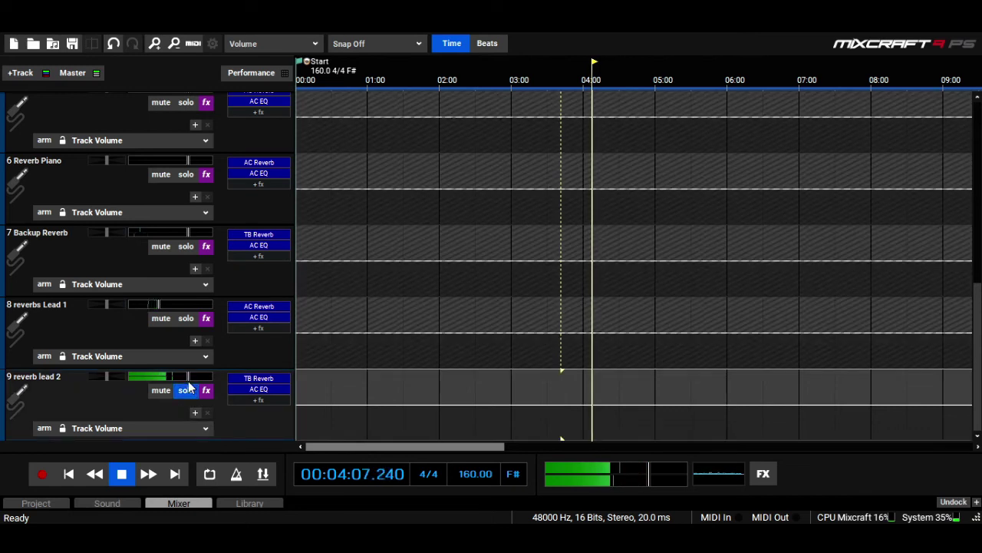
{"action": "left_click", "coordinate": [258, 388]}
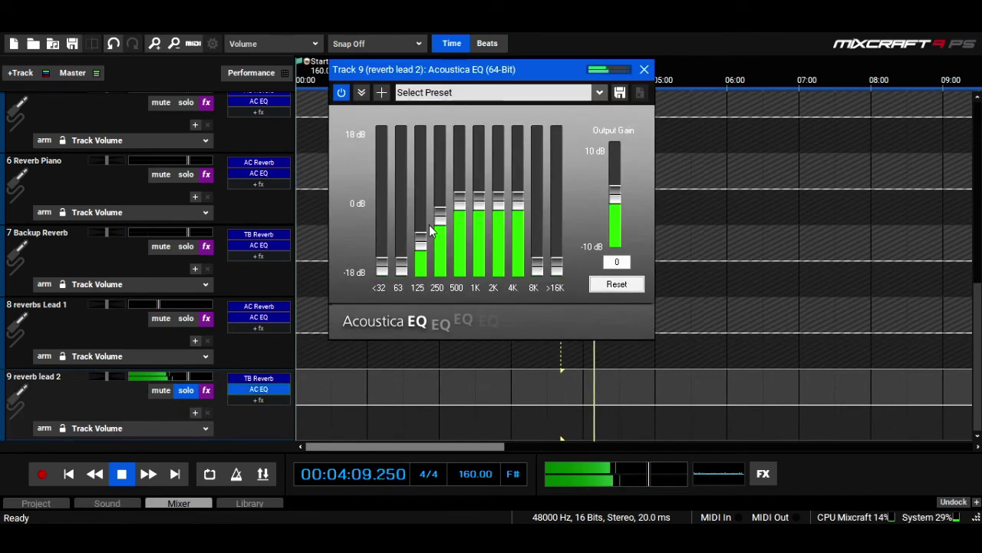
Step: Solo the reverbs Lead 1 track and, in its Acoustica EQ, lower 1K by about half and 2K slightly
{"action": "left_click", "coordinate": [187, 317]}
{"action": "left_click", "coordinate": [259, 316]}
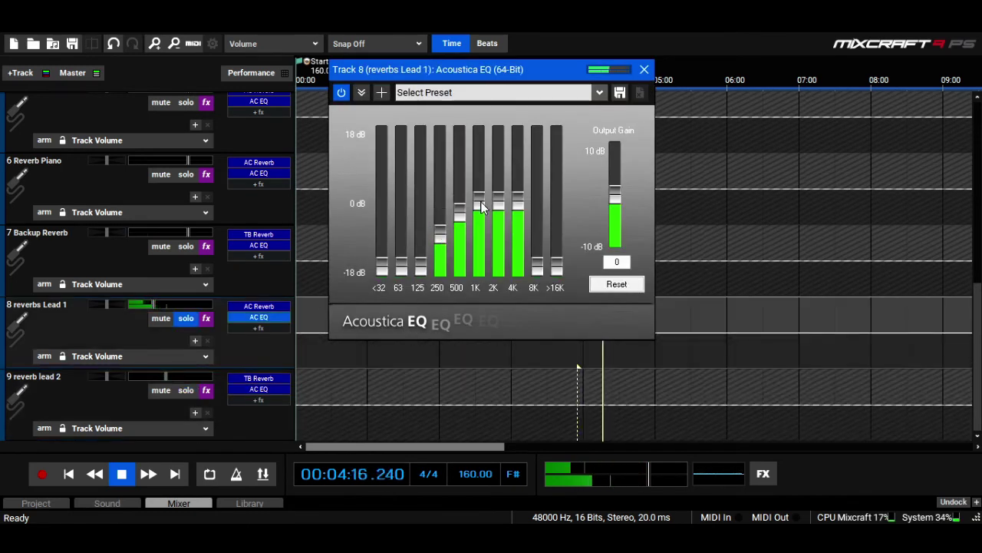
{"action": "left_click_drag", "start_coordinate": [479, 202], "coordinate": [481, 240]}
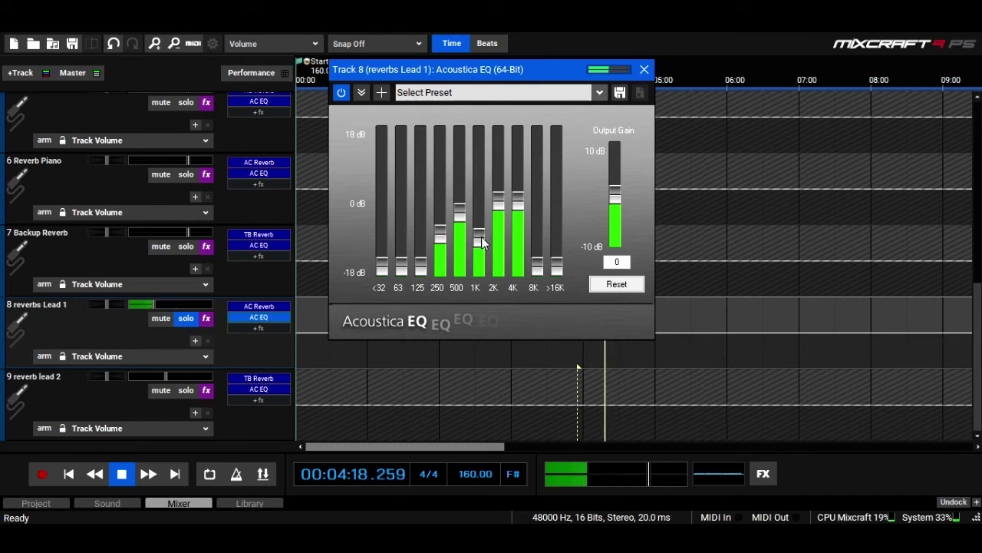
{"action": "left_click_drag", "start_coordinate": [512, 203], "coordinate": [499, 219]}
{"action": "left_click", "coordinate": [643, 71]}
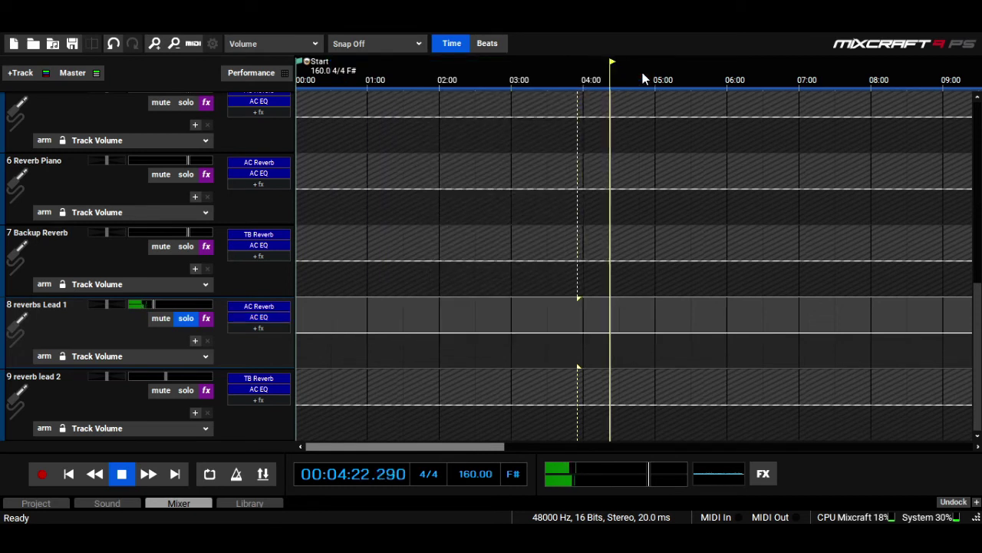
Step: Lower 1K strongly and 500 and 2K slightly in the reverb lead 2 EQ, and unsolo reverbs Lead 1
{"action": "left_click", "coordinate": [259, 389]}
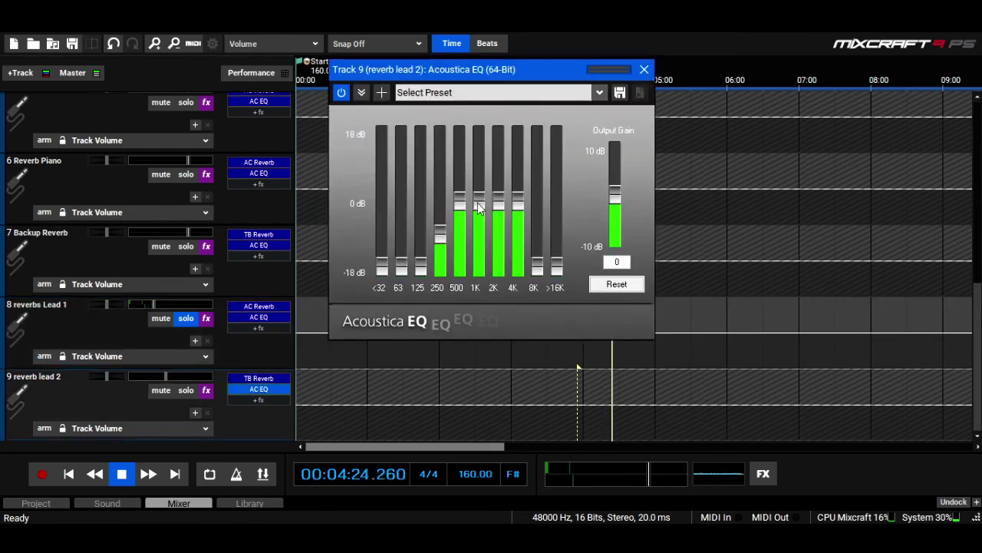
{"action": "left_click_drag", "start_coordinate": [480, 204], "coordinate": [497, 226]}
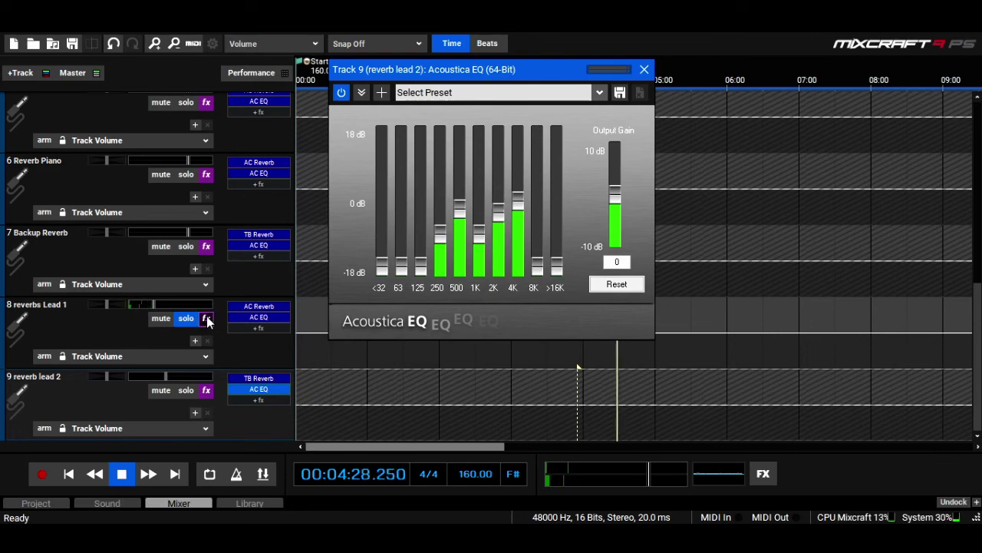
{"action": "left_click", "coordinate": [185, 318]}
{"action": "left_click", "coordinate": [644, 69]}
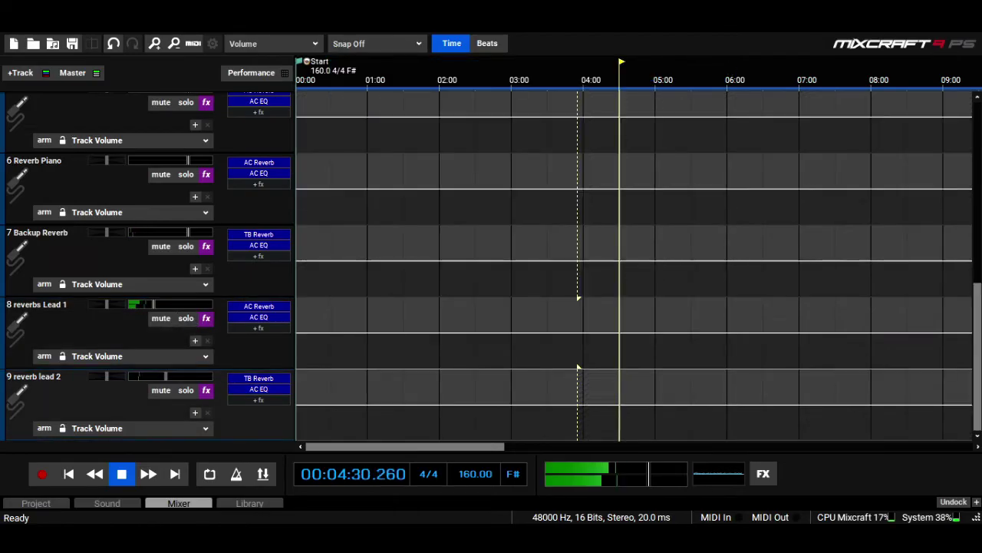
Step: Switch the Lead automation lane to the reverbs Lead 1 send, play from about 03:18, and hide the lane
{"action": "left_click_drag", "start_coordinate": [977, 353], "coordinate": [977, 253]}
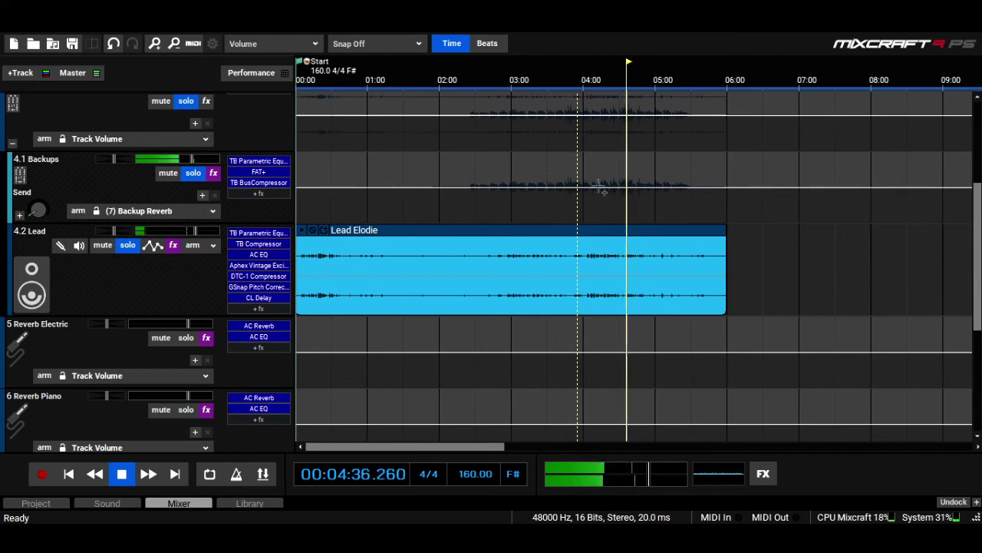
{"action": "left_click", "coordinate": [150, 247]}
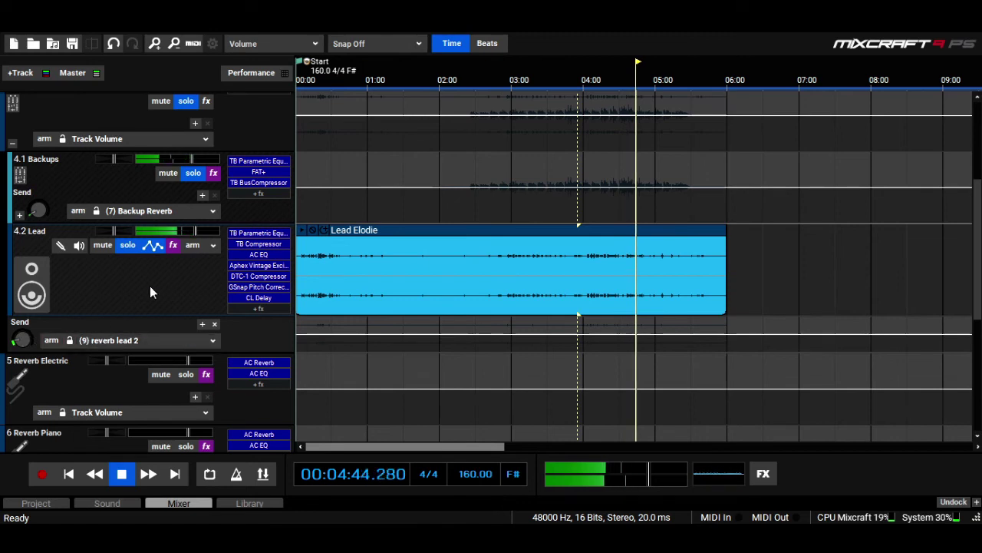
{"action": "key", "text": "space"}
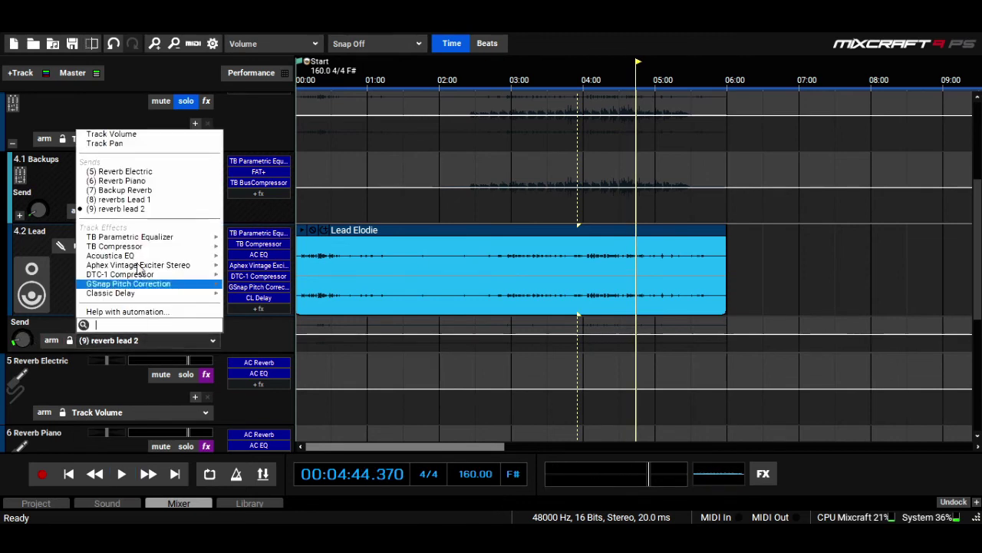
{"action": "left_click", "coordinate": [123, 200]}
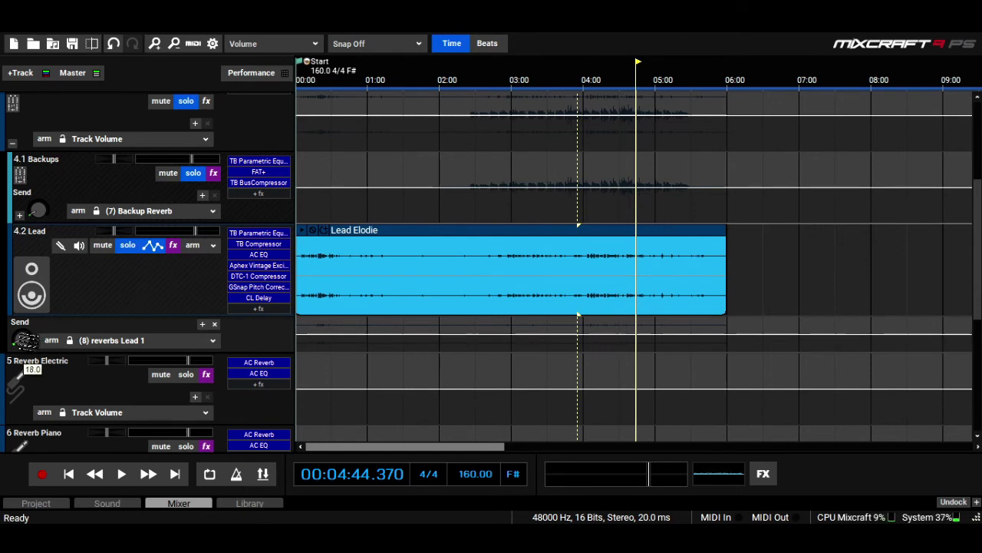
{"action": "left_click", "coordinate": [535, 77]}
{"action": "key", "text": "space"}
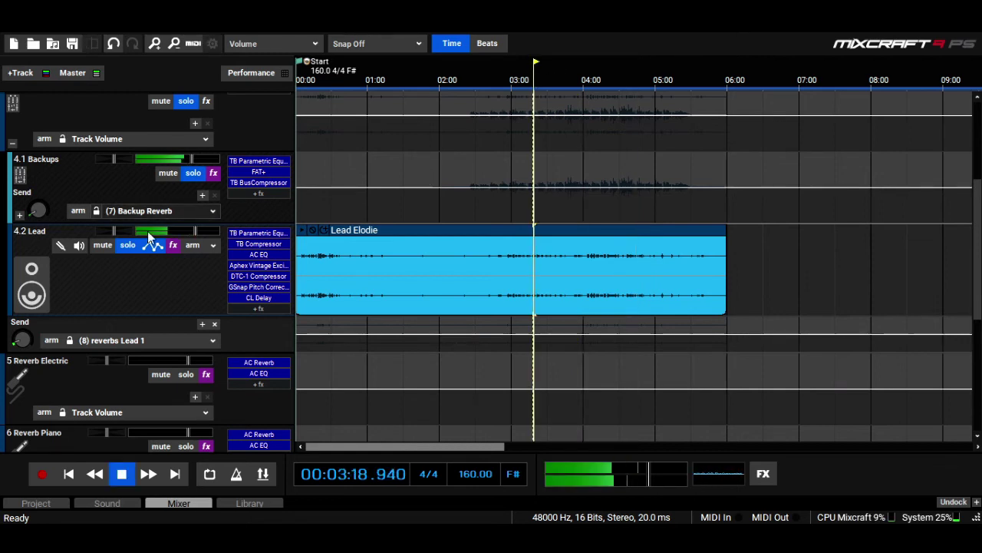
{"action": "left_click", "coordinate": [152, 245]}
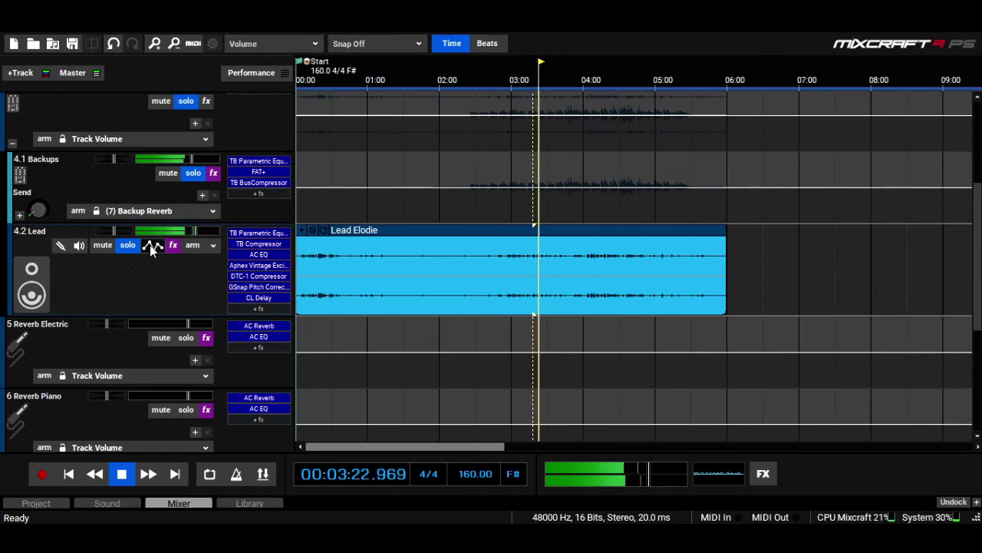
Step: Add TB BusCompressor to the Vocals submix with the Ultra clean compression preset, and play a few seconds to listen
{"action": "scroll", "coordinate": [954, 243], "scroll_direction": "up", "scroll_amount": 1}
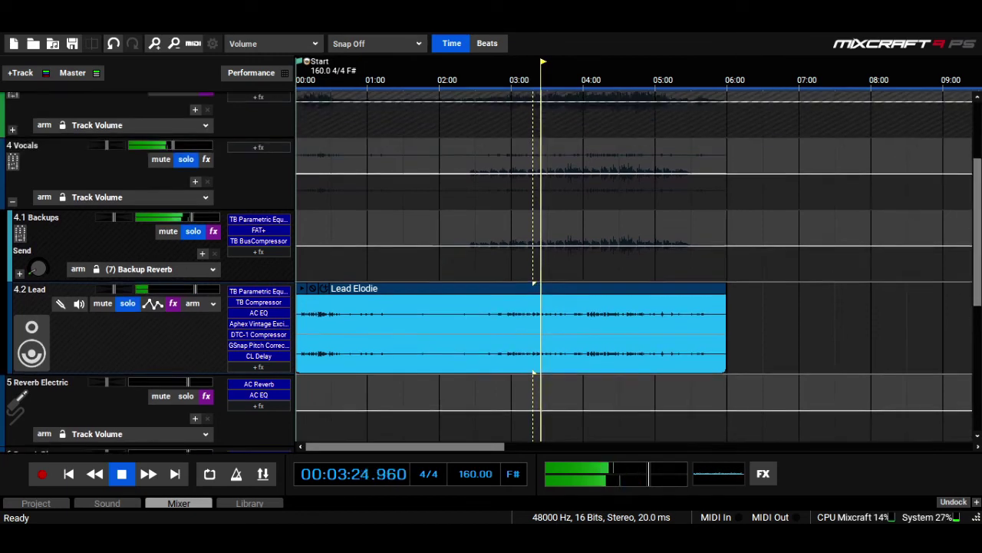
{"action": "scroll", "coordinate": [634, 250], "scroll_direction": "up", "scroll_amount": 1}
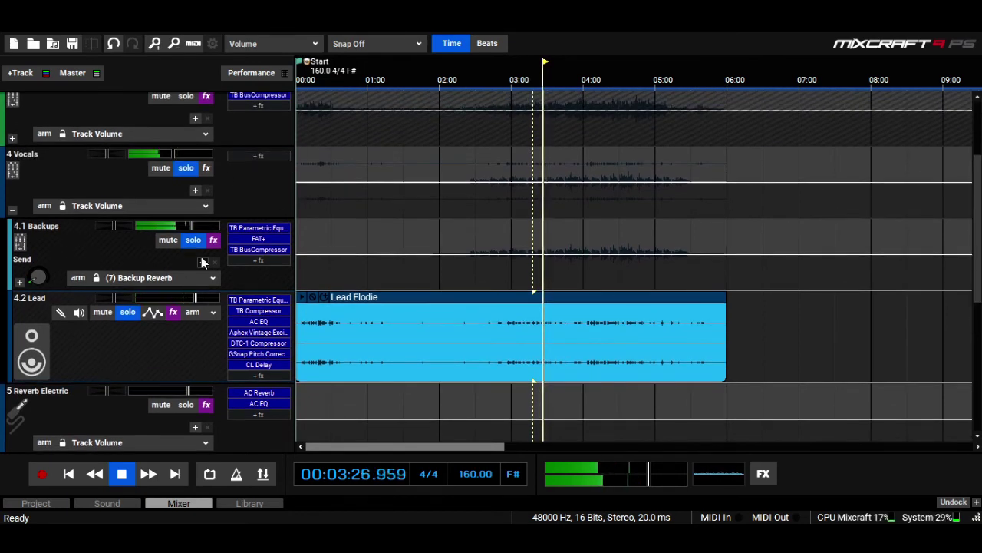
{"action": "key", "text": "space"}
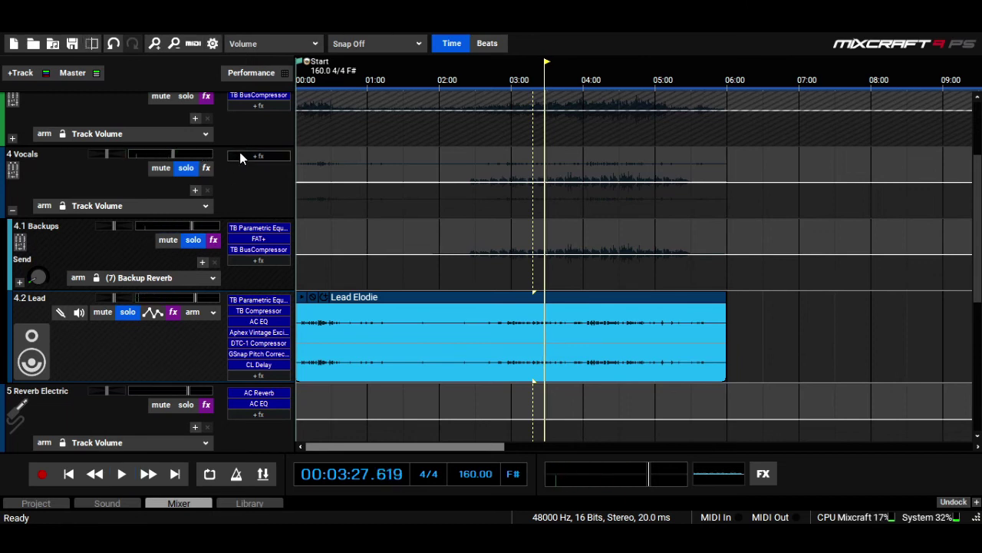
{"action": "left_click", "coordinate": [240, 156]}
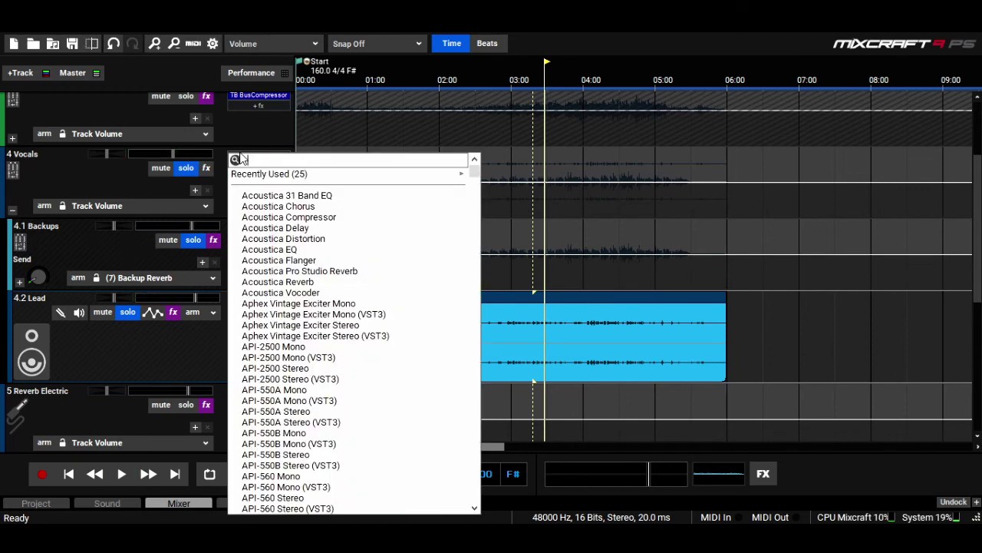
{"action": "type", "text": "tb"}
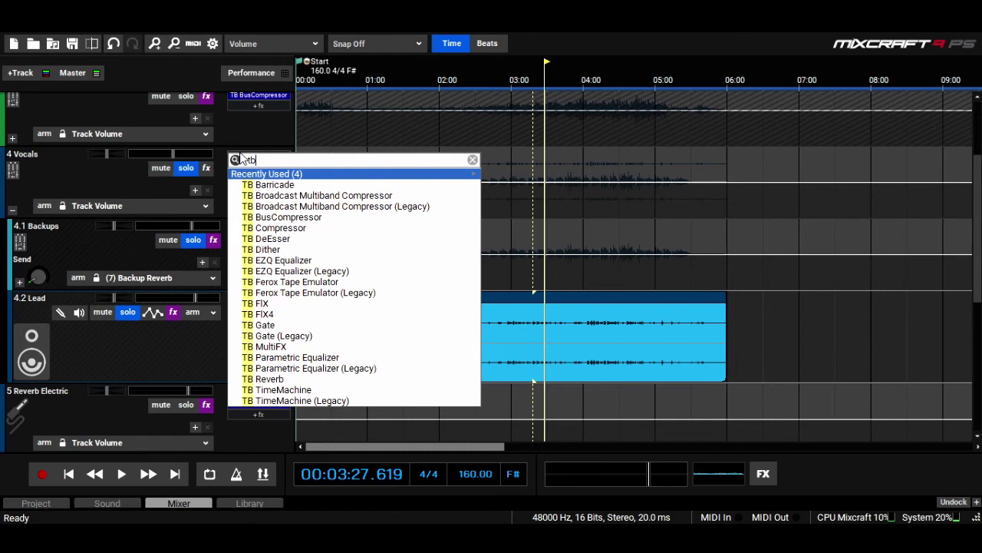
{"action": "left_click", "coordinate": [310, 221]}
{"action": "left_click", "coordinate": [755, 54]}
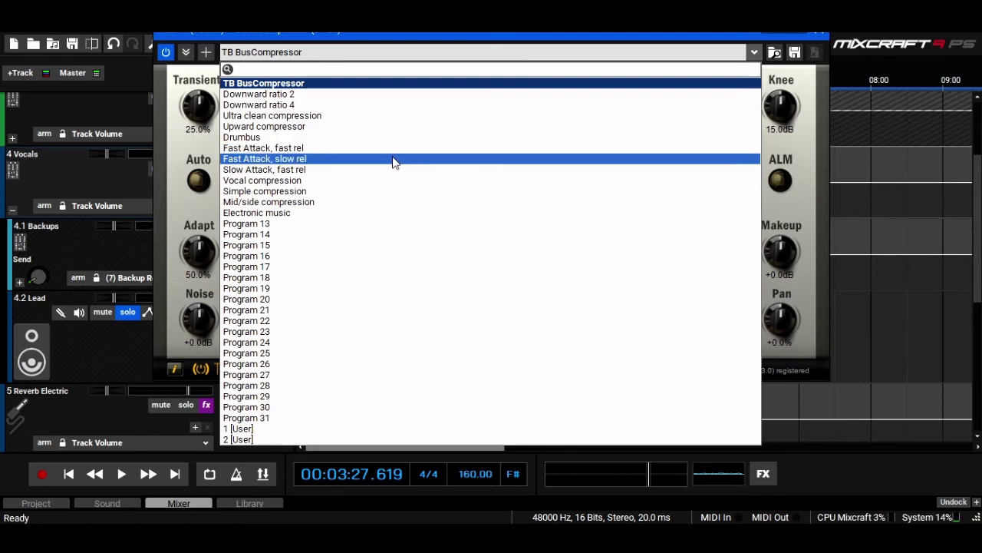
{"action": "left_click", "coordinate": [364, 116]}
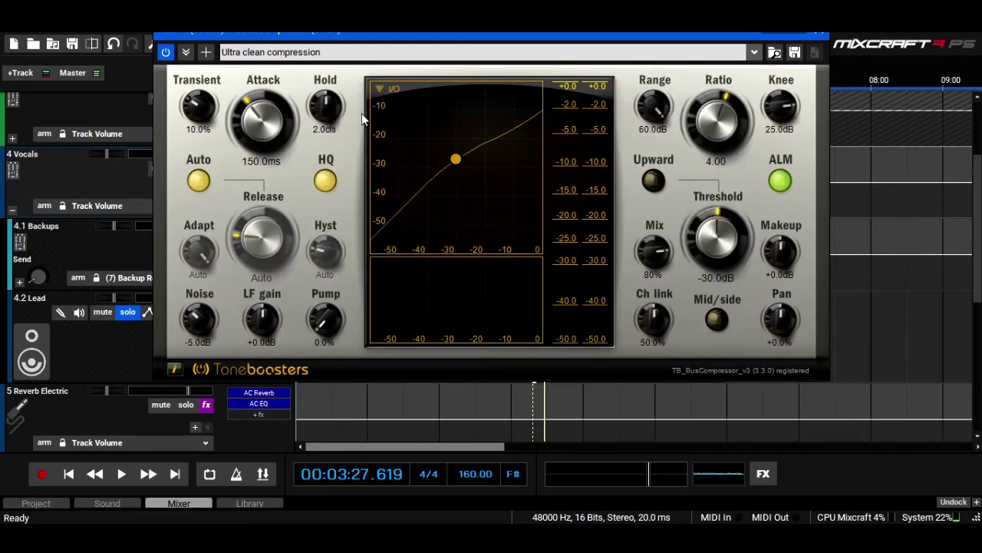
{"action": "left_click", "coordinate": [820, 35]}
{"action": "key", "text": "space"}
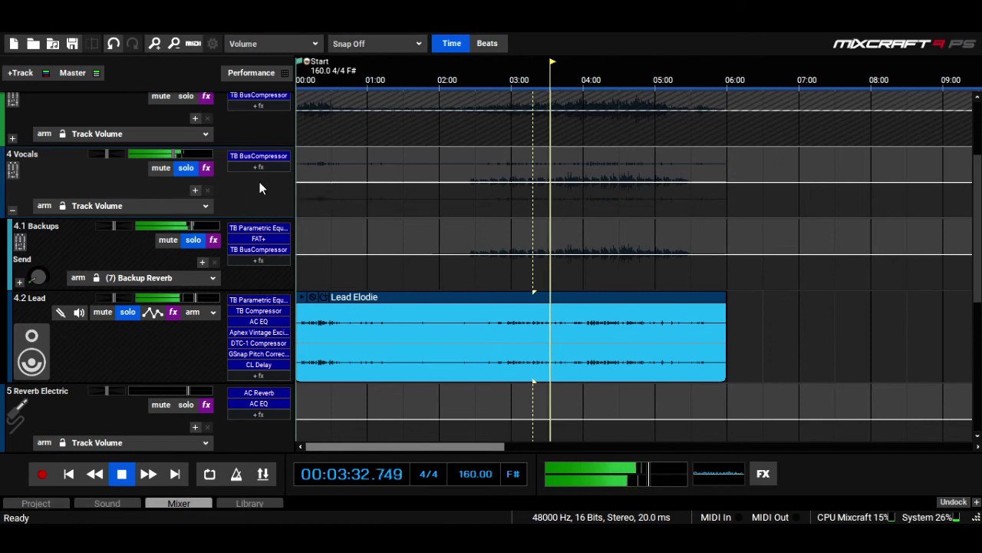
{"action": "key", "text": "space"}
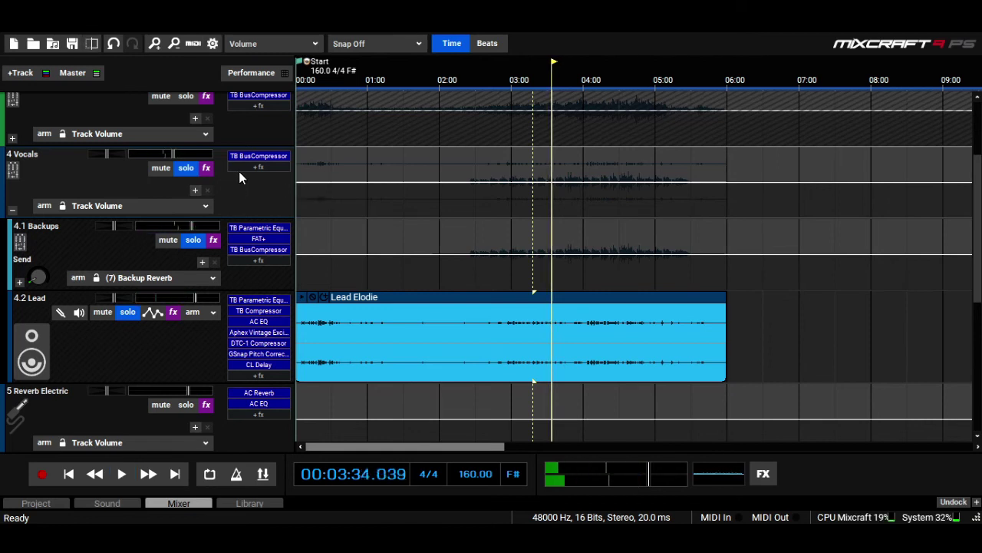
Step: Add Aphex Vintage Exciter Stereo to the Vocals submix and set its AX Mix to about 3.75 during playback
{"action": "left_click", "coordinate": [242, 169]}
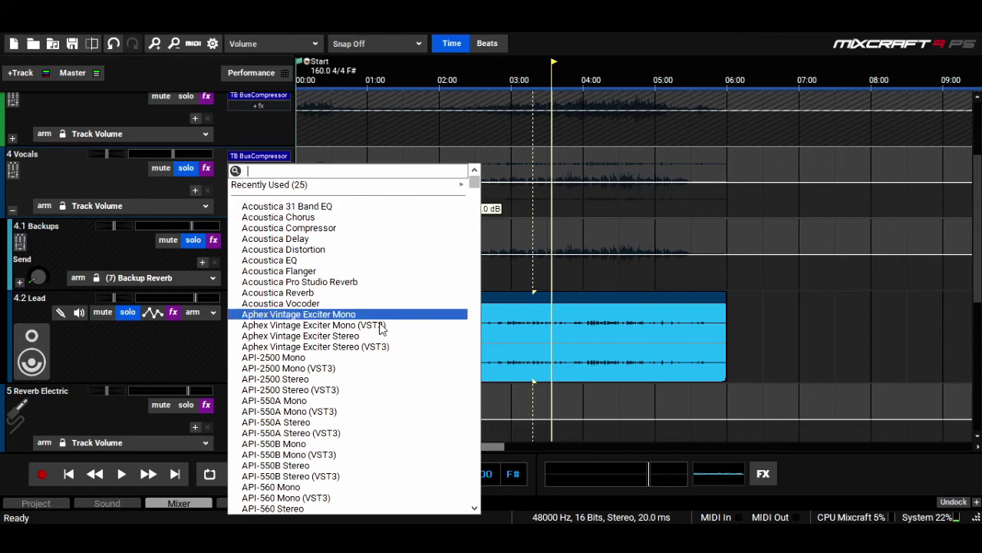
{"action": "left_click", "coordinate": [300, 335]}
{"action": "key", "text": "space"}
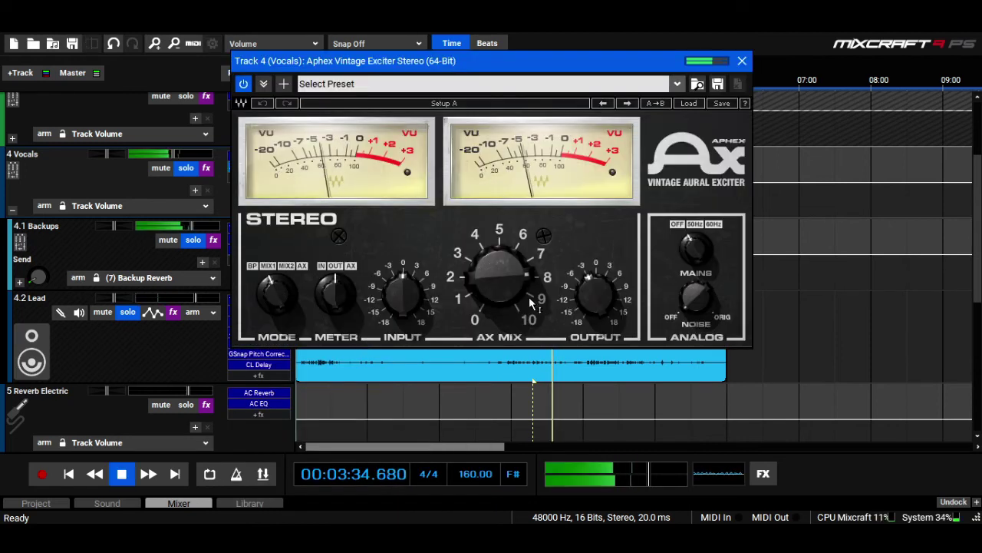
{"action": "left_click_drag", "start_coordinate": [528, 296], "coordinate": [529, 361]}
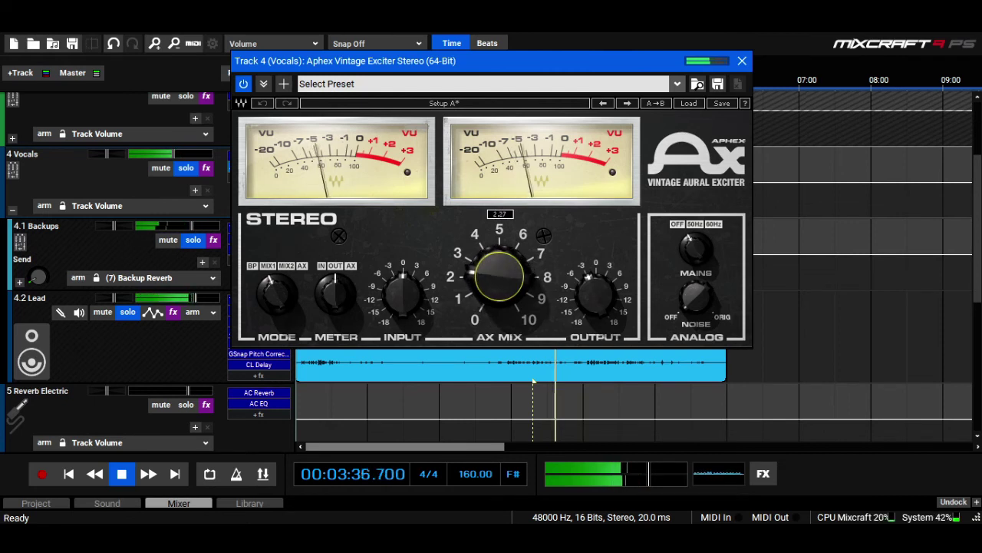
{"action": "left_click_drag", "start_coordinate": [498, 284], "coordinate": [498, 276]}
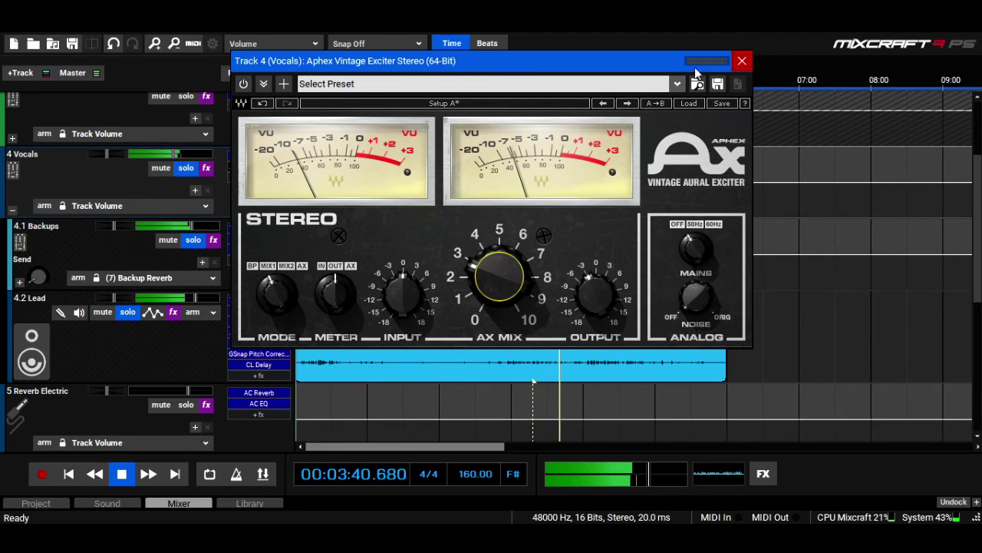
{"action": "left_click_drag", "start_coordinate": [514, 288], "coordinate": [482, 252]}
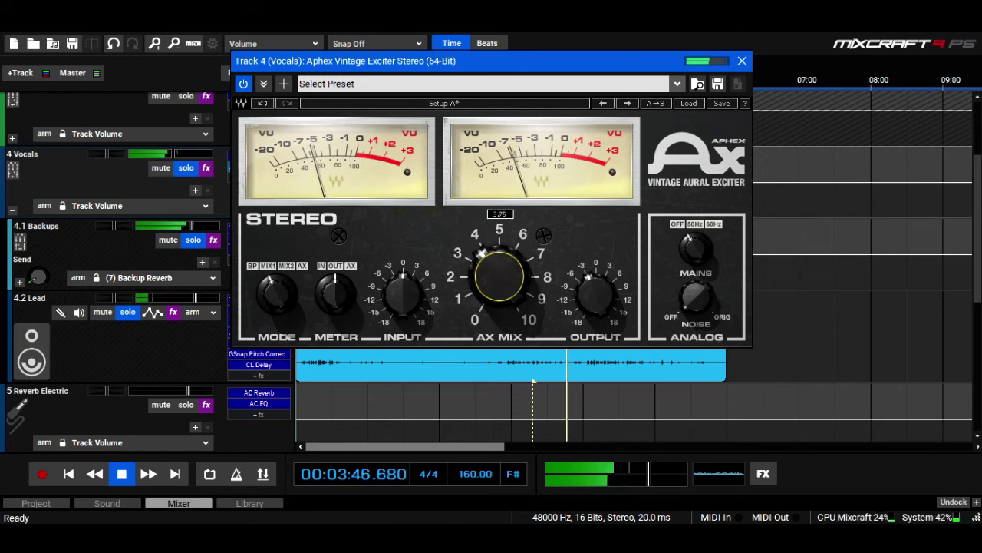
Step: Raise the Vocals exciter's AX Mix to about 4.95, comparing the sound with the effect bypassed and enabled
{"action": "left_click", "coordinate": [245, 84]}
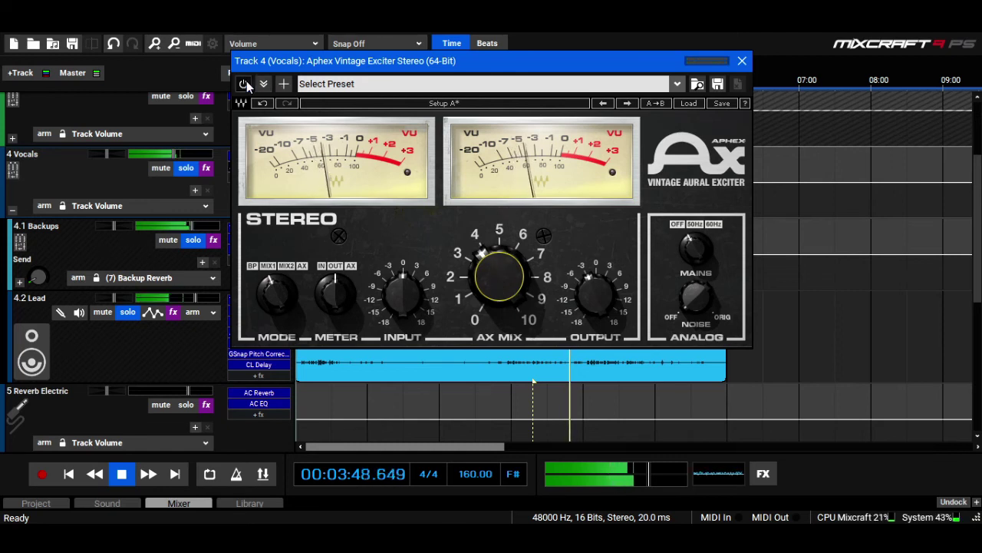
{"action": "left_click", "coordinate": [245, 84]}
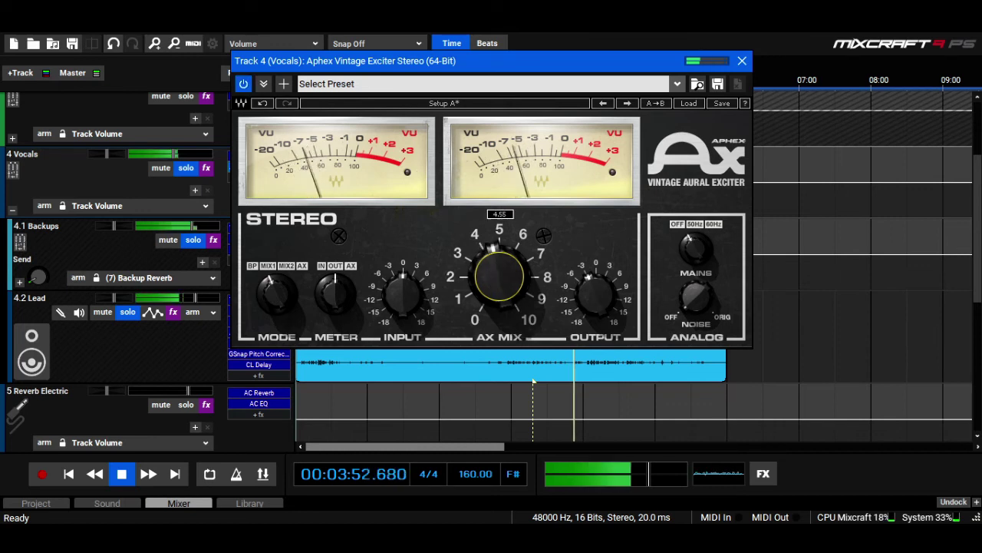
{"action": "left_click_drag", "start_coordinate": [492, 257], "coordinate": [498, 216]}
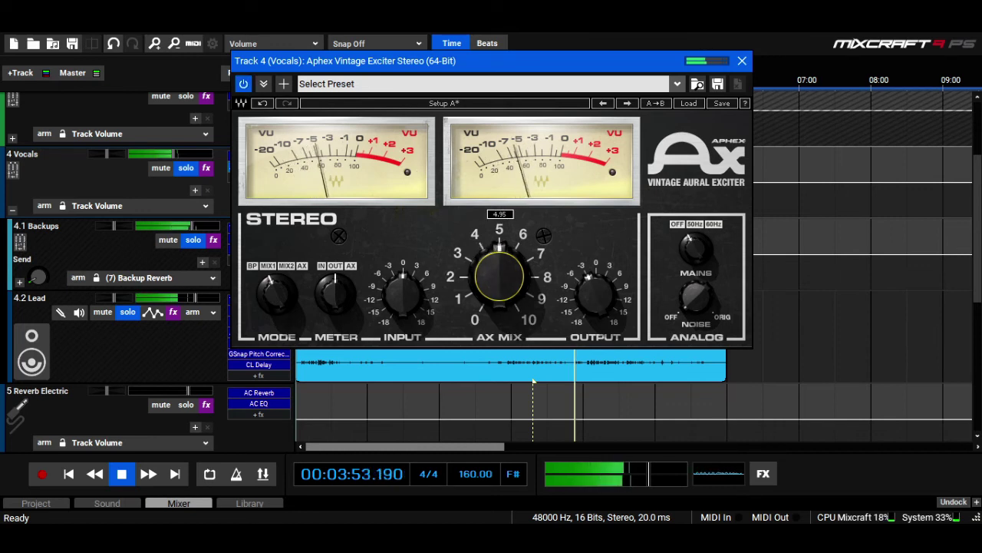
{"action": "left_click", "coordinate": [243, 84]}
{"action": "left_click_drag", "start_coordinate": [264, 79], "coordinate": [278, 165]}
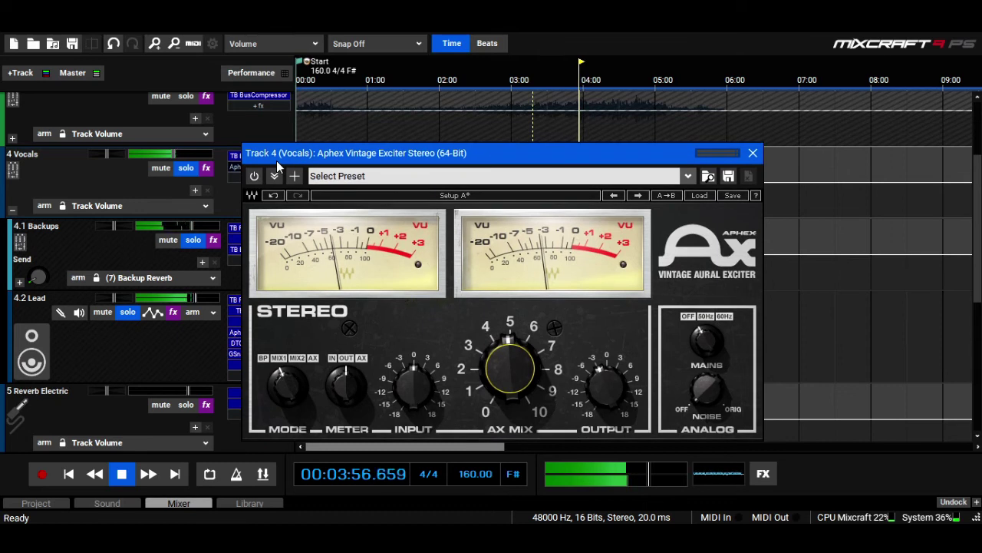
{"action": "left_click_drag", "start_coordinate": [382, 157], "coordinate": [390, 65]}
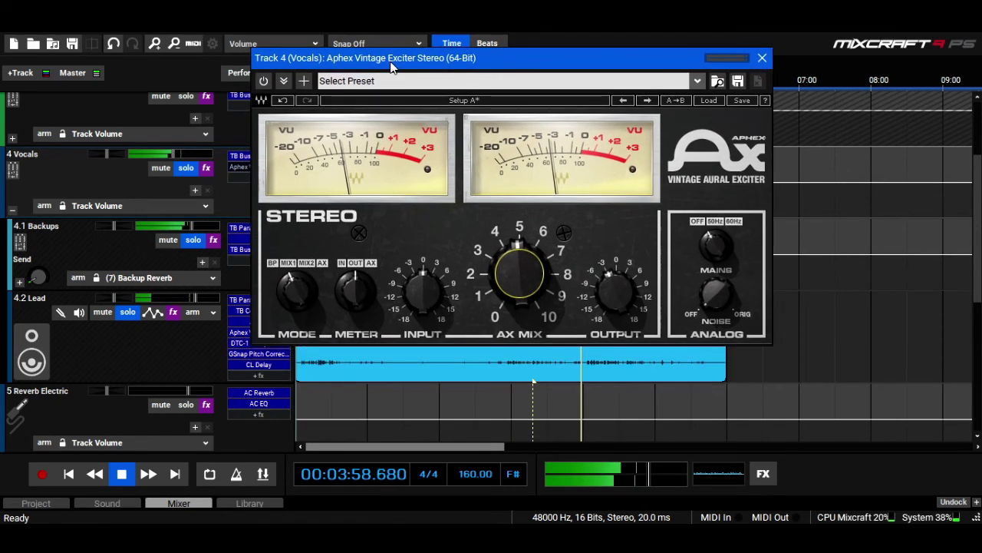
{"action": "left_click", "coordinate": [264, 82]}
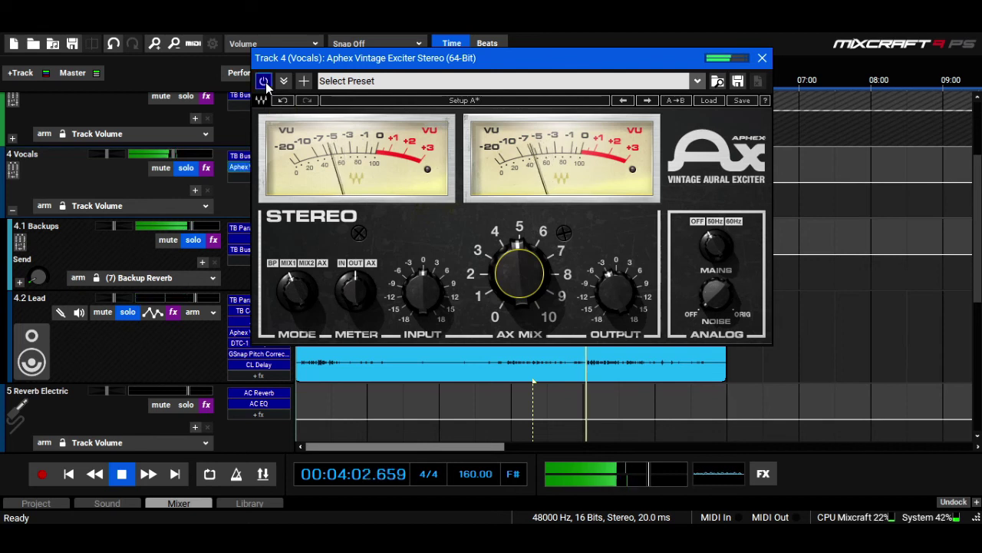
{"action": "mouse_move", "coordinate": [519, 269]}
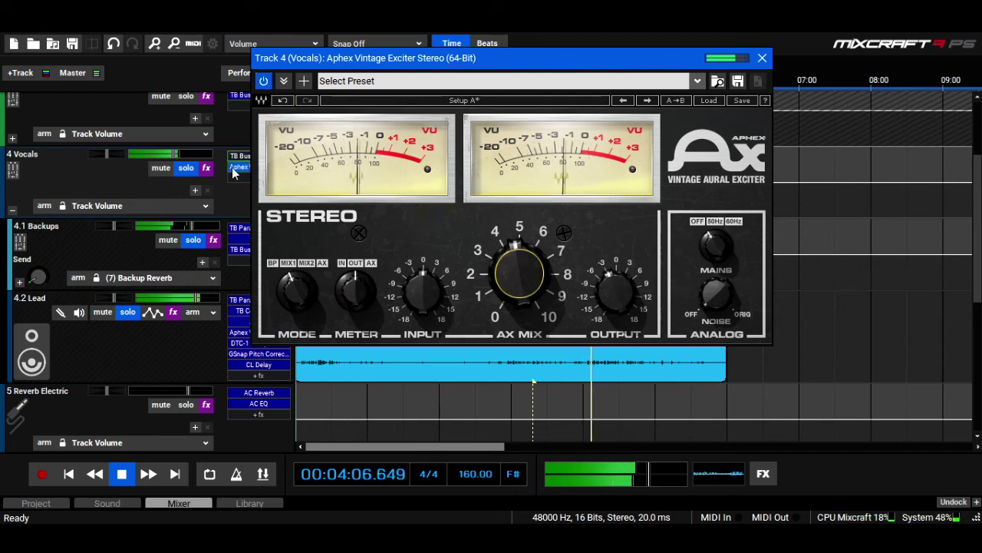
Step: Reorder the Vocals effect list so that Aphex Vintage Exciter Stereo comes before TB BusCompressor
{"action": "left_click", "coordinate": [207, 168]}
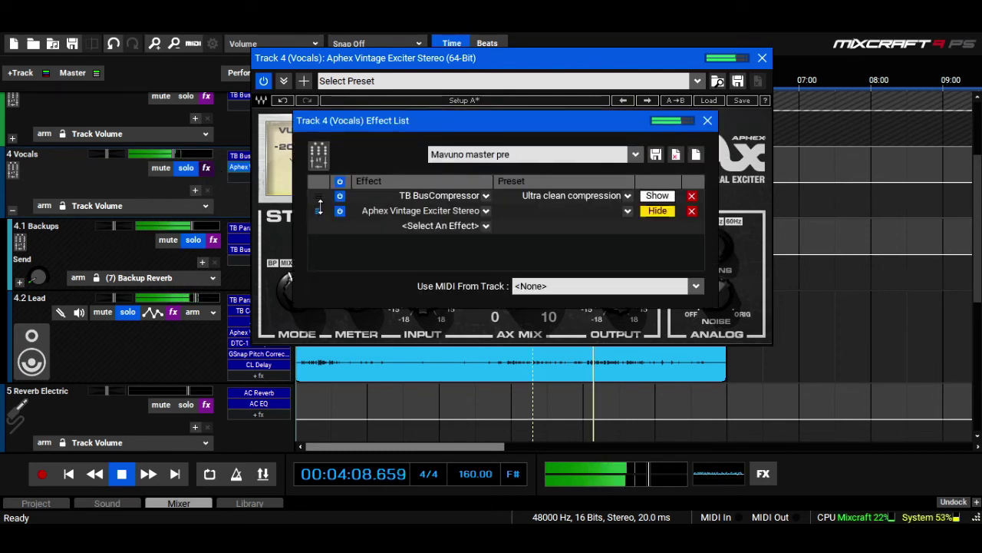
{"action": "left_click_drag", "start_coordinate": [320, 210], "coordinate": [320, 198]}
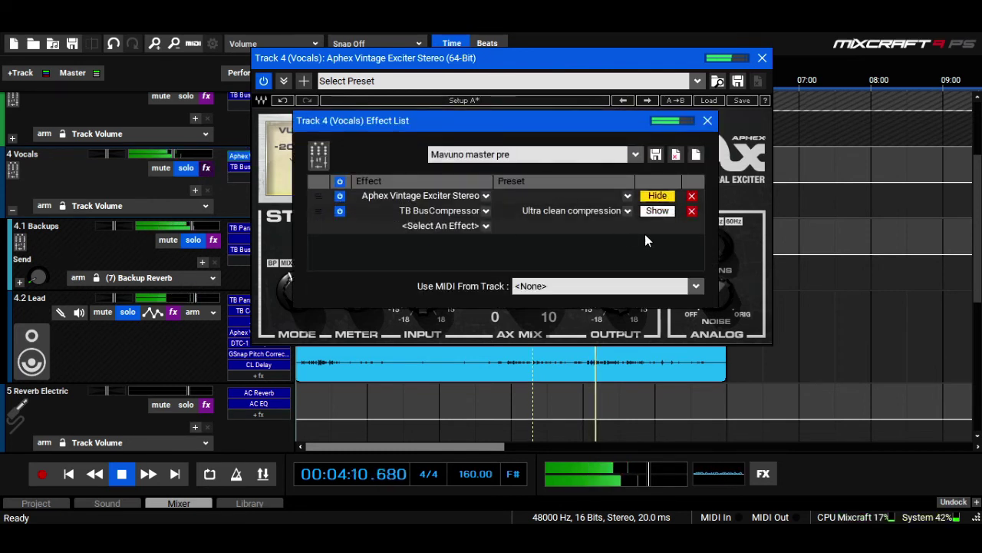
Step: Lower the Vocals exciter's AX Mix to about 4.62, comparing the sound with the effect bypassed and enabled during playback
{"action": "left_click", "coordinate": [708, 123]}
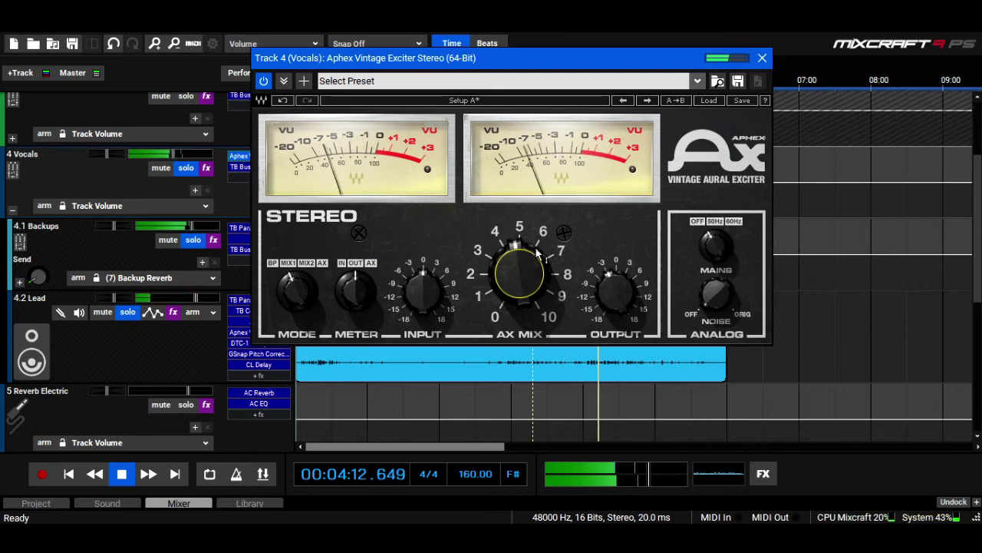
{"action": "mouse_move", "coordinate": [525, 265]}
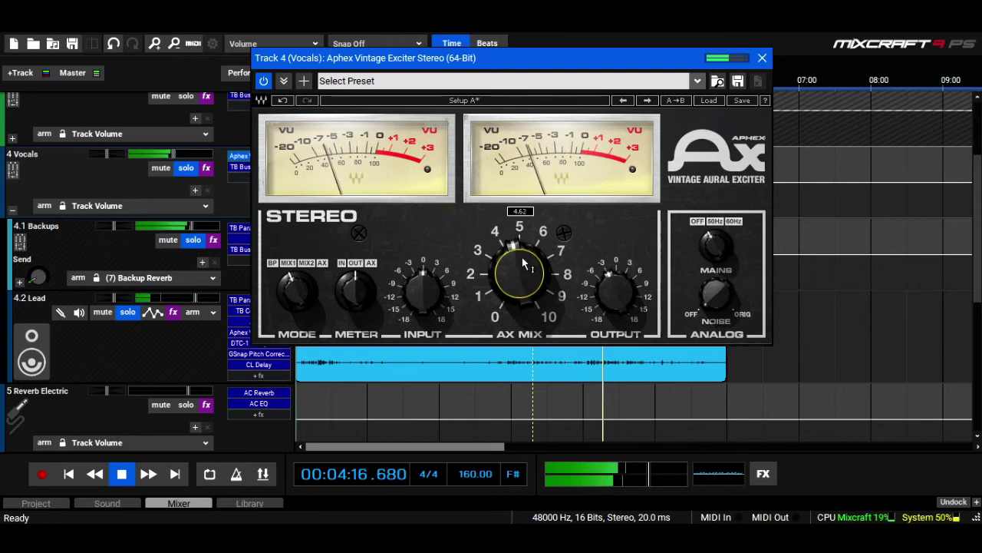
{"action": "left_click", "coordinate": [262, 83]}
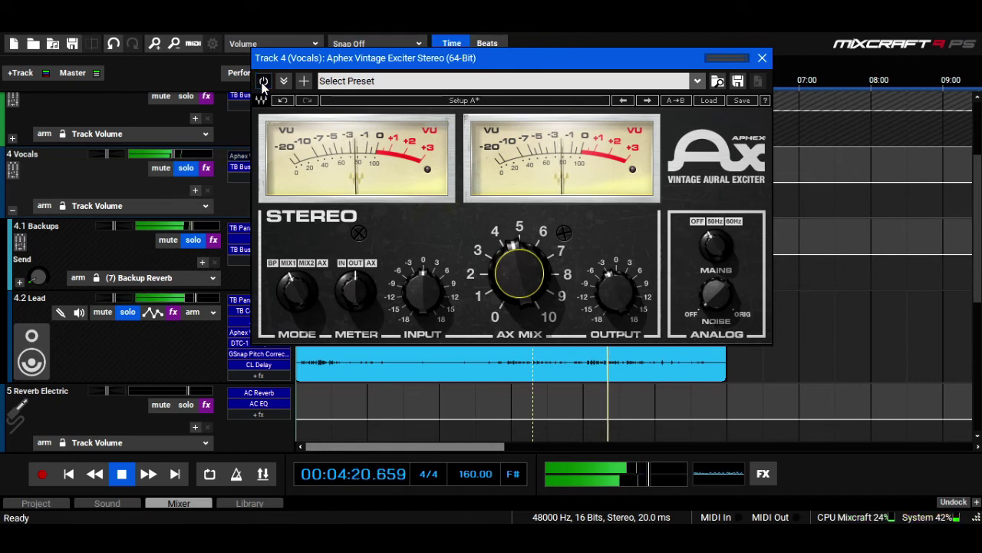
{"action": "left_click", "coordinate": [262, 82]}
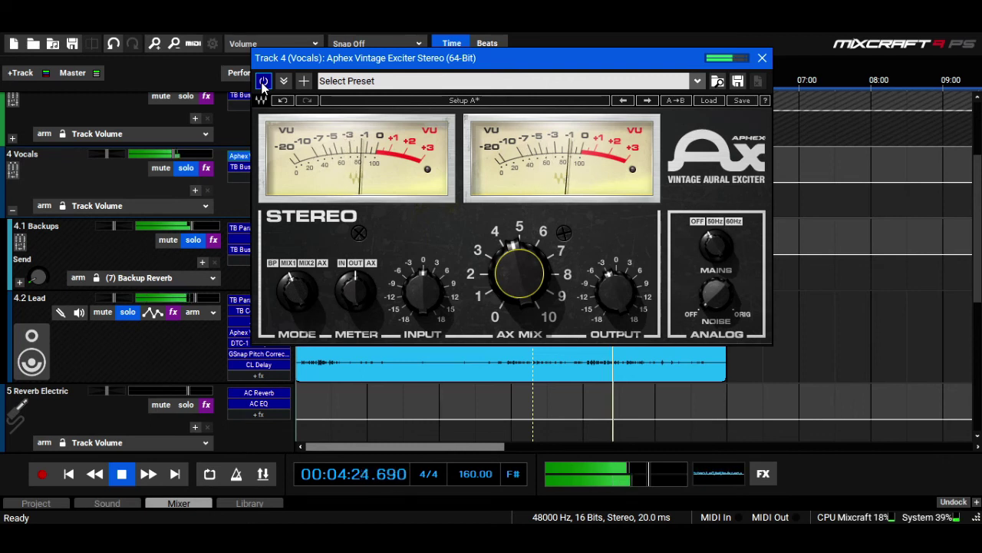
{"action": "key", "text": "space"}
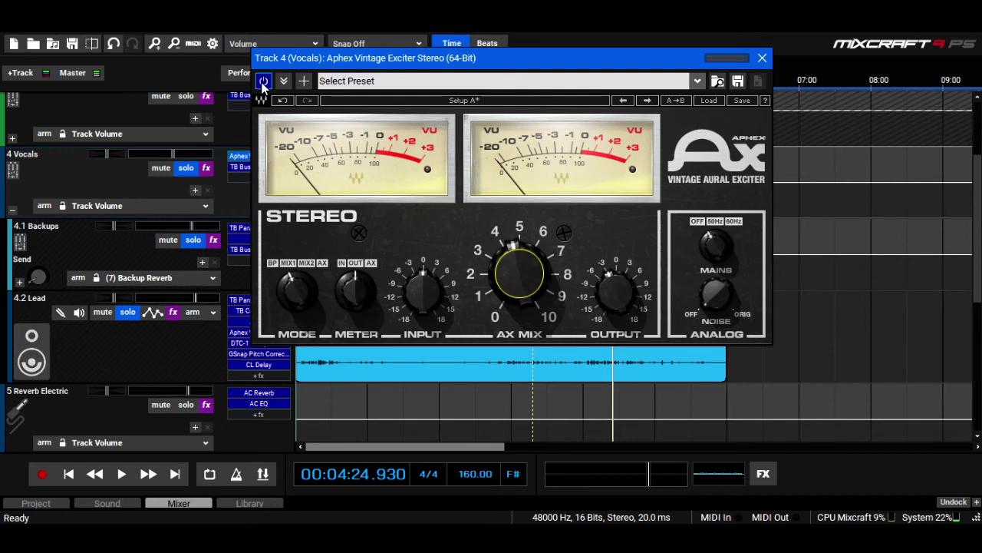
Step: Replay the vocals from about 04:04 to compare the exciter bypassed and enabled, leaving it enabled and closing its window
{"action": "key", "text": "space"}
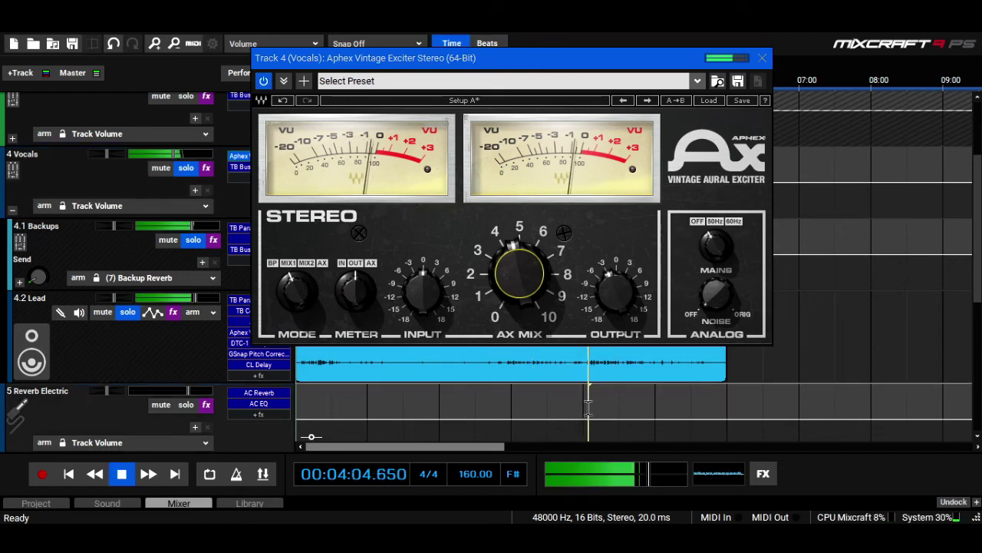
{"action": "left_click", "coordinate": [263, 81]}
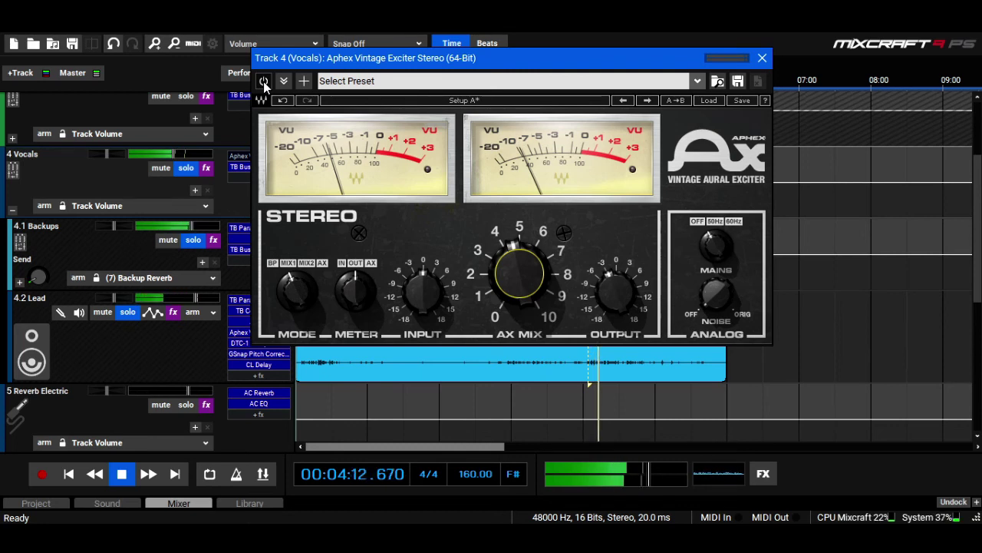
{"action": "left_click", "coordinate": [263, 81]}
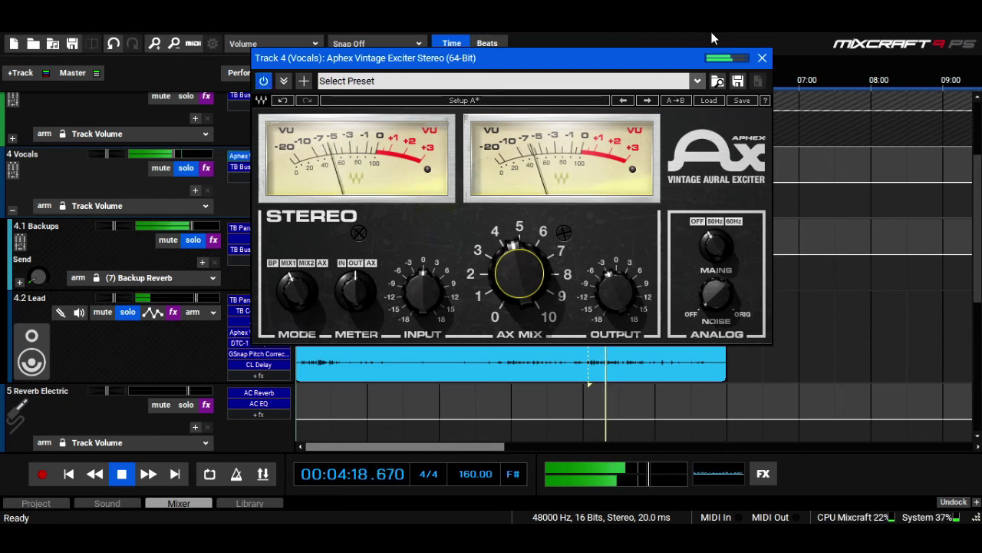
{"action": "left_click", "coordinate": [764, 58]}
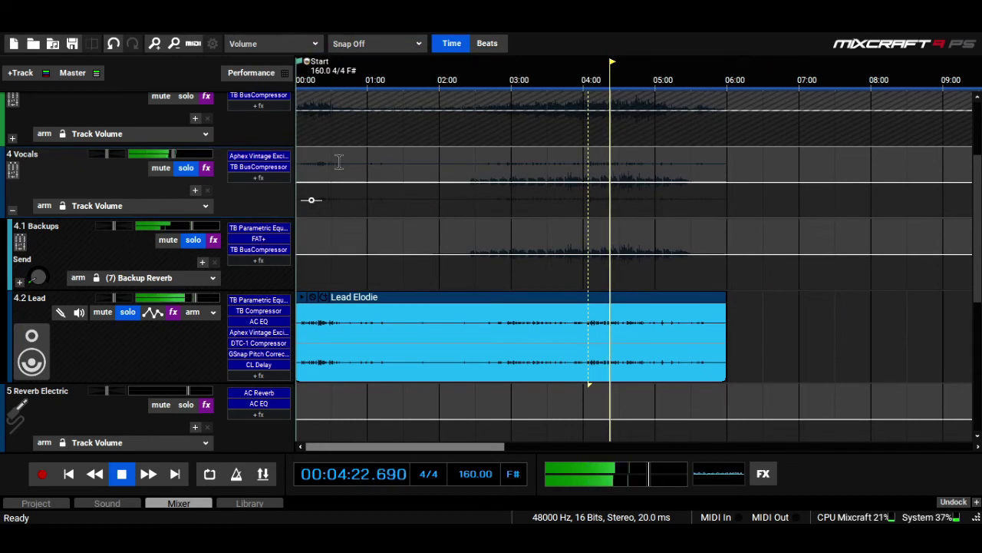
{"action": "key", "text": "space"}
Step: Play from about 03:34 and solo the Instrumentals submix together with the Vocals
{"action": "left_click", "coordinate": [206, 167]}
{"action": "left_click", "coordinate": [554, 77]}
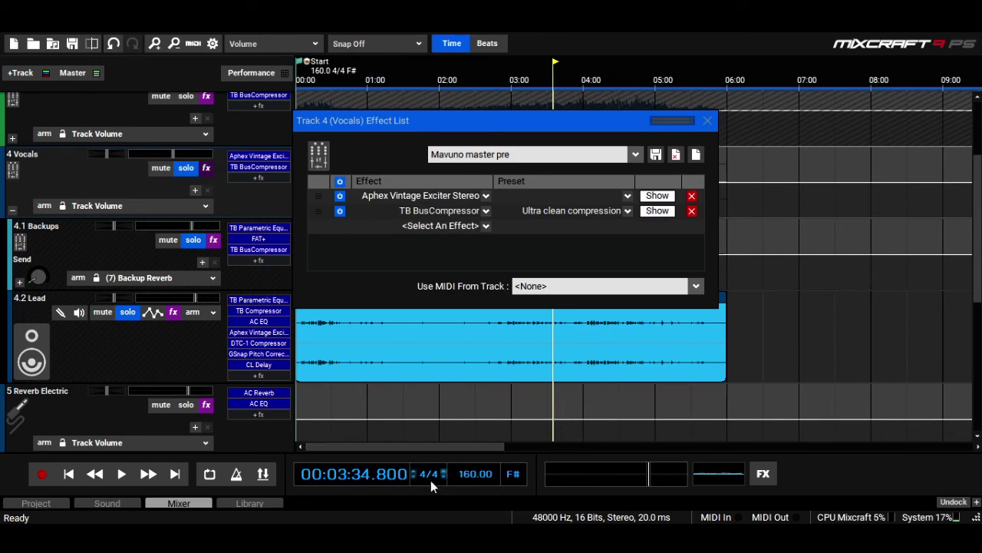
{"action": "left_click", "coordinate": [707, 120]}
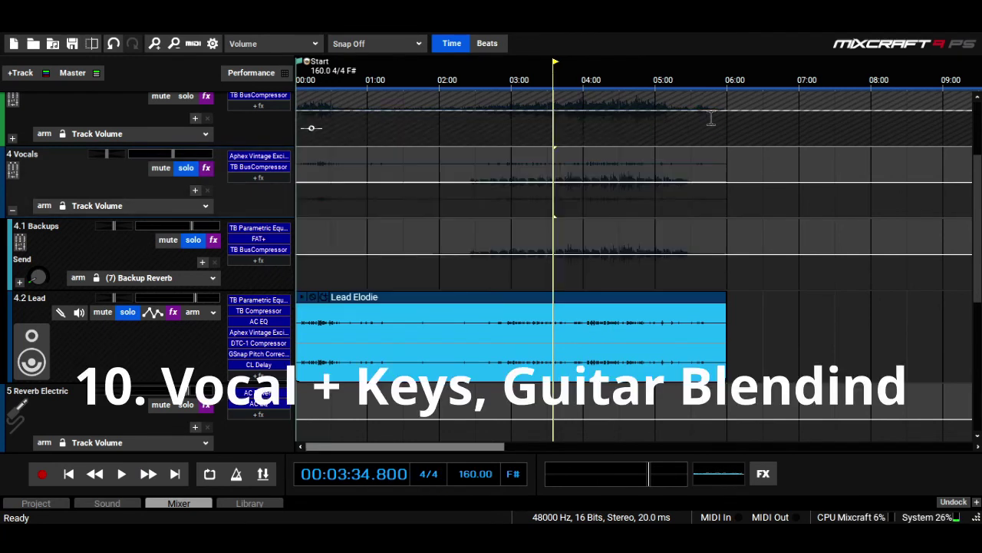
{"action": "key", "text": "space"}
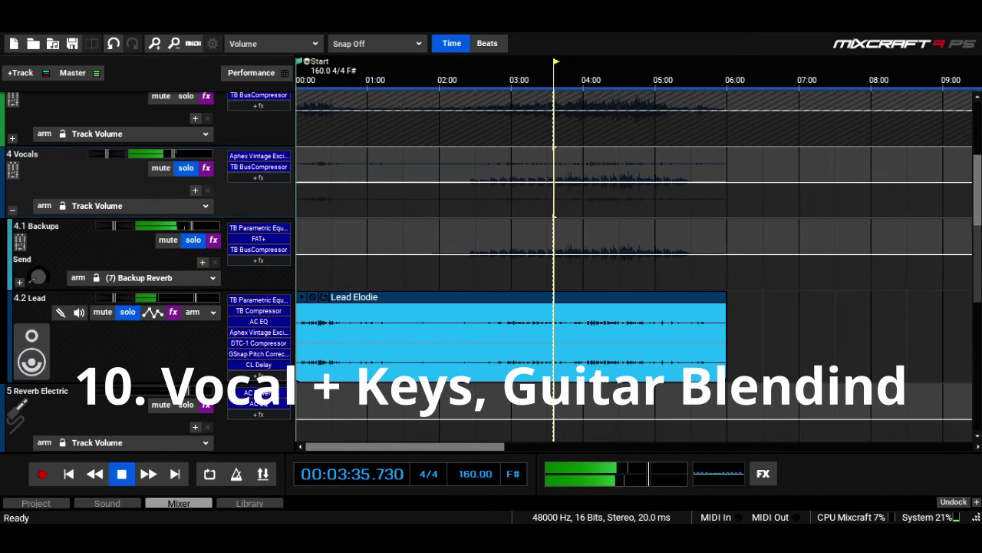
{"action": "scroll", "coordinate": [188, 227], "scroll_direction": "up", "scroll_amount": 3}
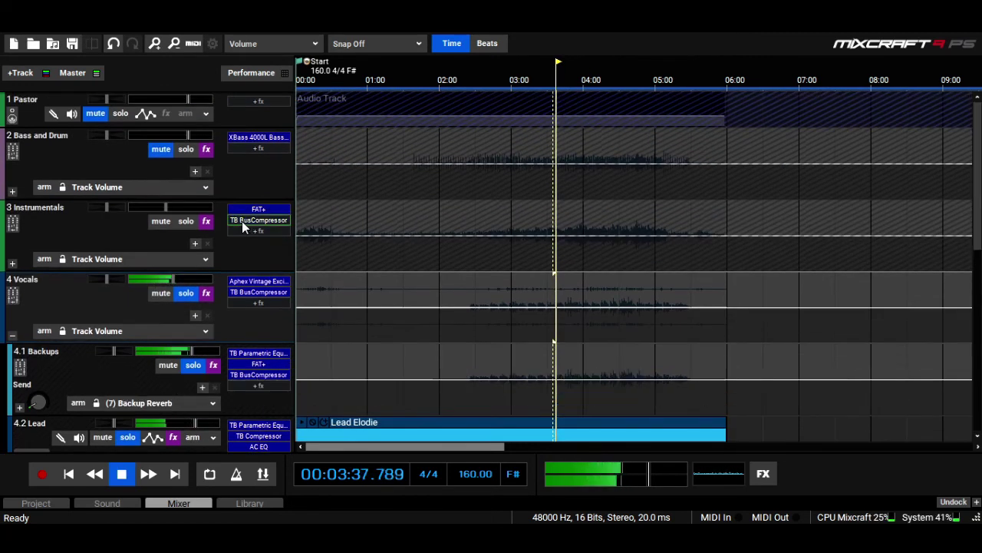
{"action": "left_click", "coordinate": [188, 225]}
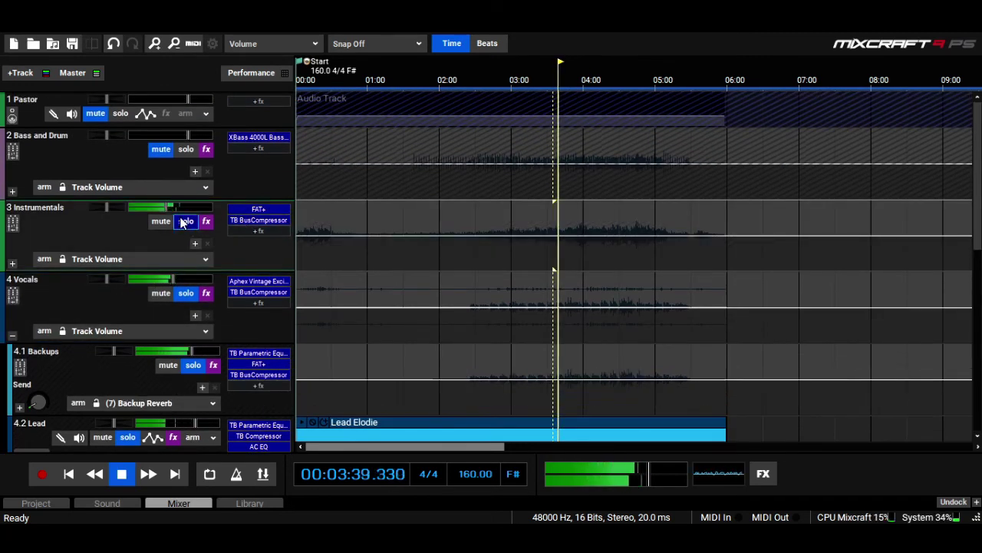
Step: Add another TB Parametric Equalizer to the Keys submix and cut about 3.6 dB at 273 Hz with section 2
{"action": "left_click", "coordinate": [12, 263]}
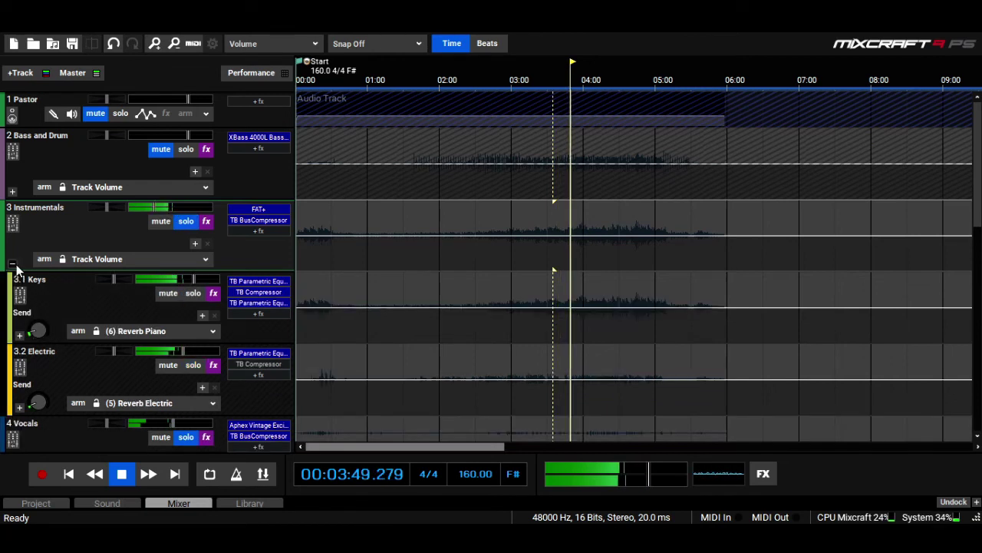
{"action": "left_click", "coordinate": [261, 304]}
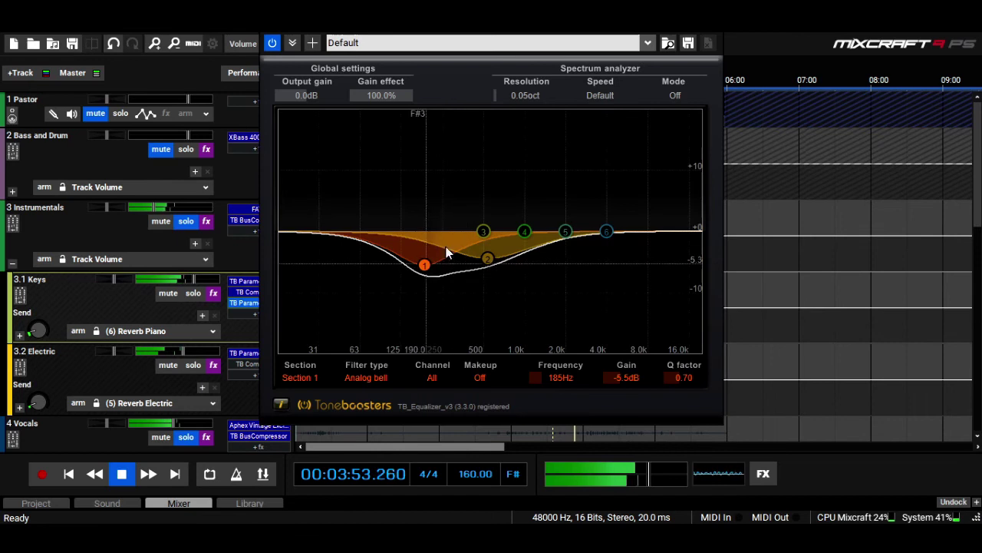
{"action": "left_click", "coordinate": [260, 312]}
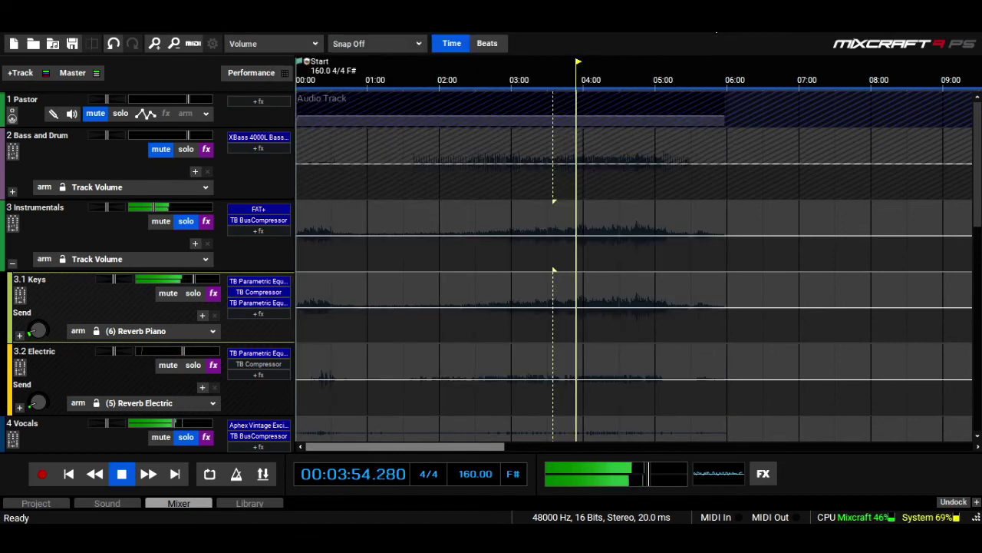
{"action": "left_click", "coordinate": [260, 315]}
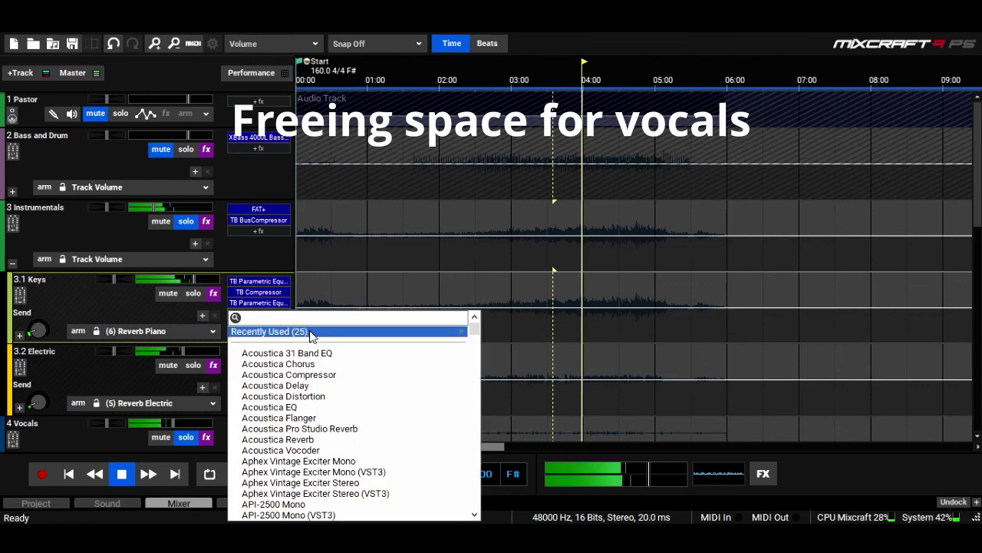
{"action": "mouse_move", "coordinate": [311, 334]}
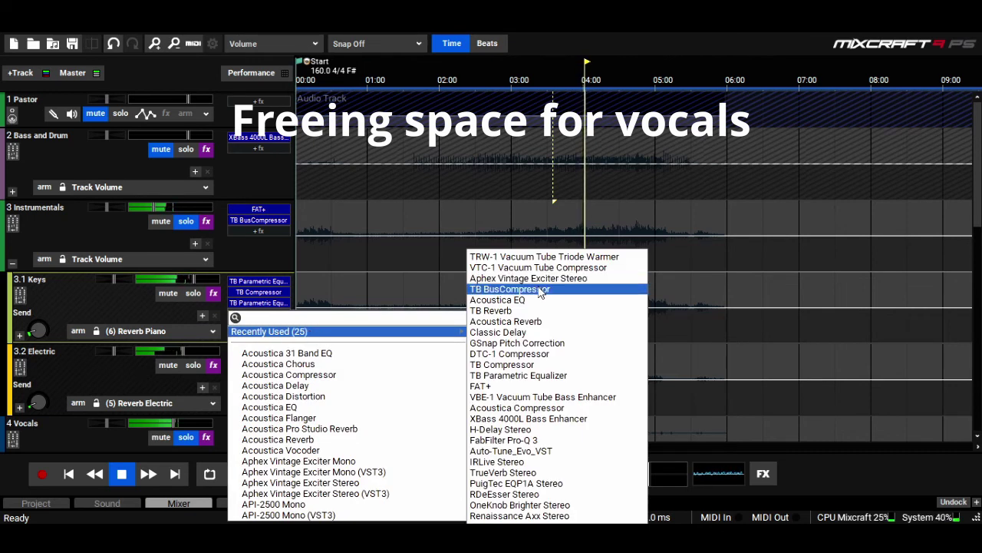
{"action": "left_click", "coordinate": [556, 375]}
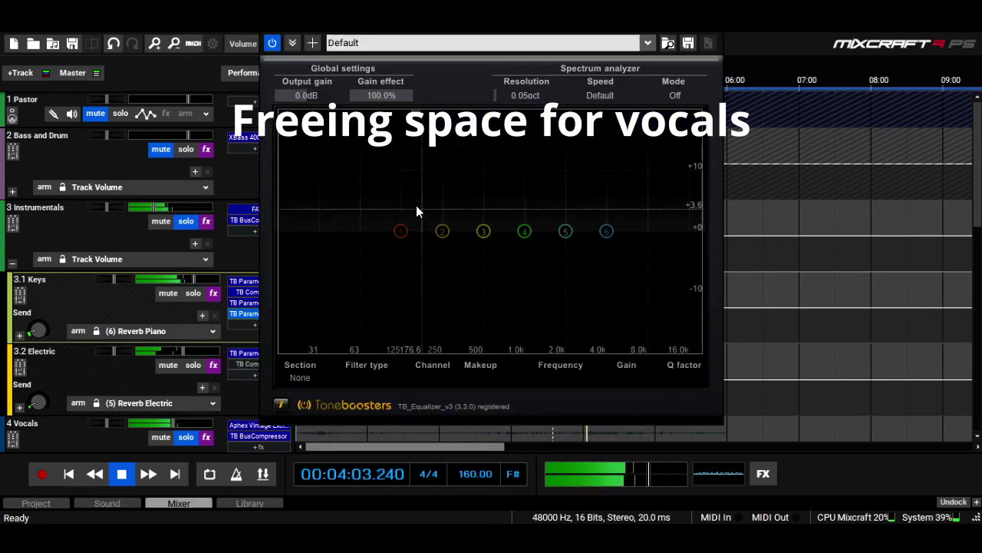
{"action": "left_click_drag", "start_coordinate": [443, 229], "coordinate": [449, 258]}
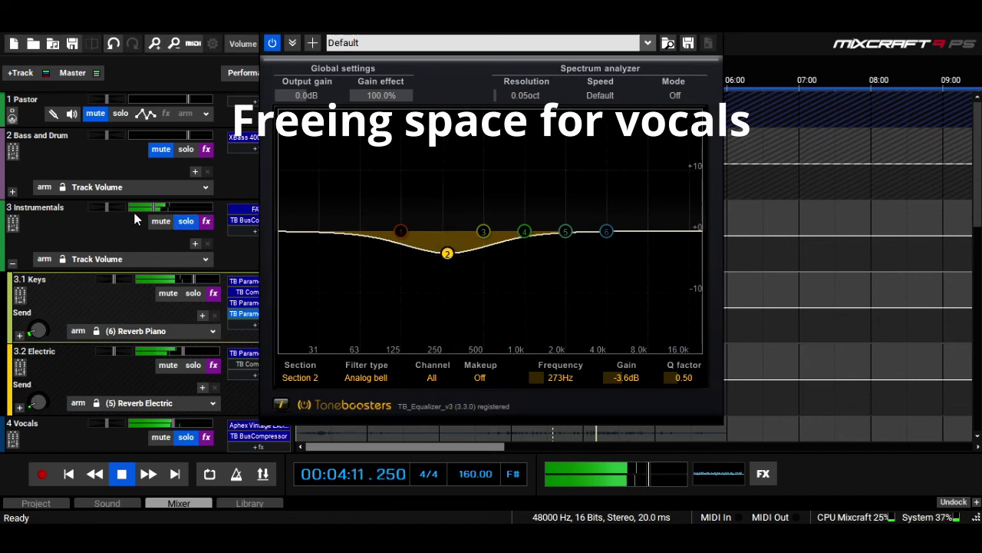
{"action": "mouse_move", "coordinate": [165, 206]}
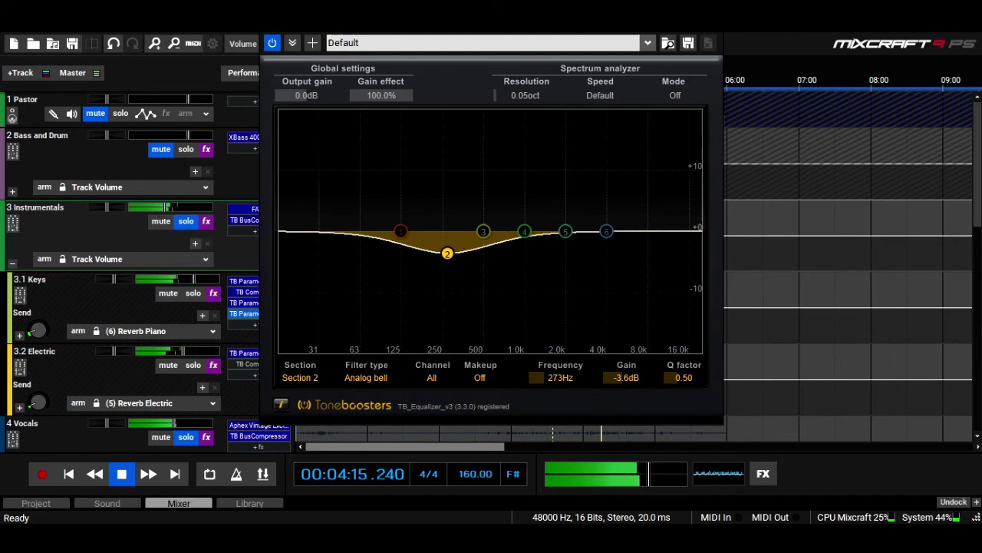
{"action": "key", "text": "Escape"}
Step: Raise the volumes of the Lead track and the Vocals submix against the instruments during playback
{"action": "scroll", "coordinate": [167, 207], "scroll_direction": "down", "scroll_amount": 1}
{"action": "scroll", "coordinate": [978, 256], "scroll_direction": "down", "scroll_amount": 2}
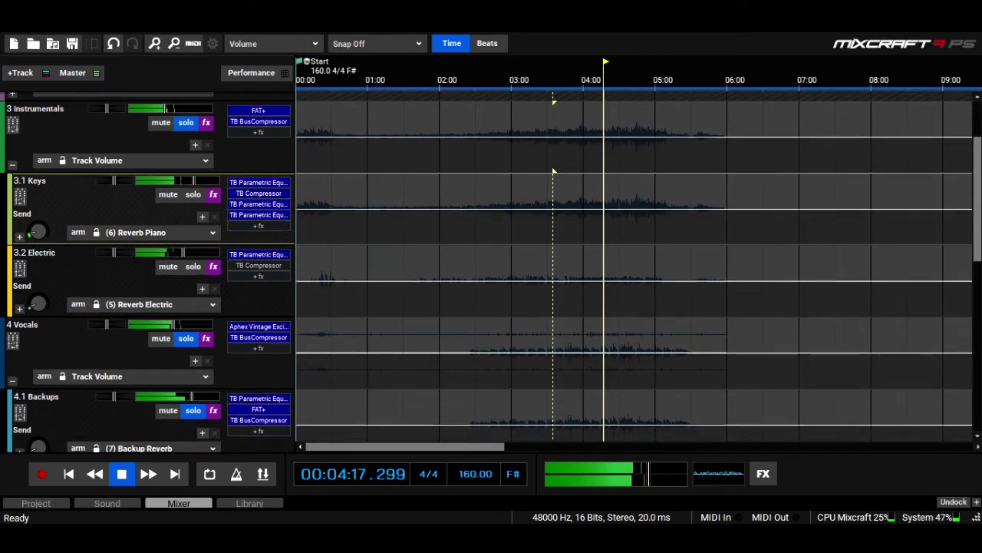
{"action": "scroll", "coordinate": [978, 256], "scroll_direction": "down", "scroll_amount": 2}
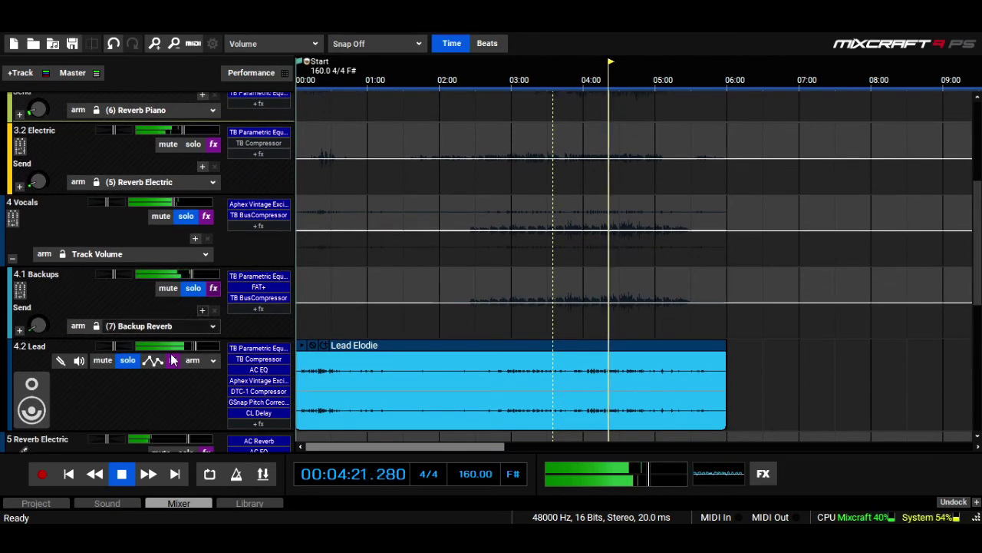
{"action": "left_click", "coordinate": [202, 347]}
{"action": "left_click_drag", "start_coordinate": [202, 346], "coordinate": [204, 347]}
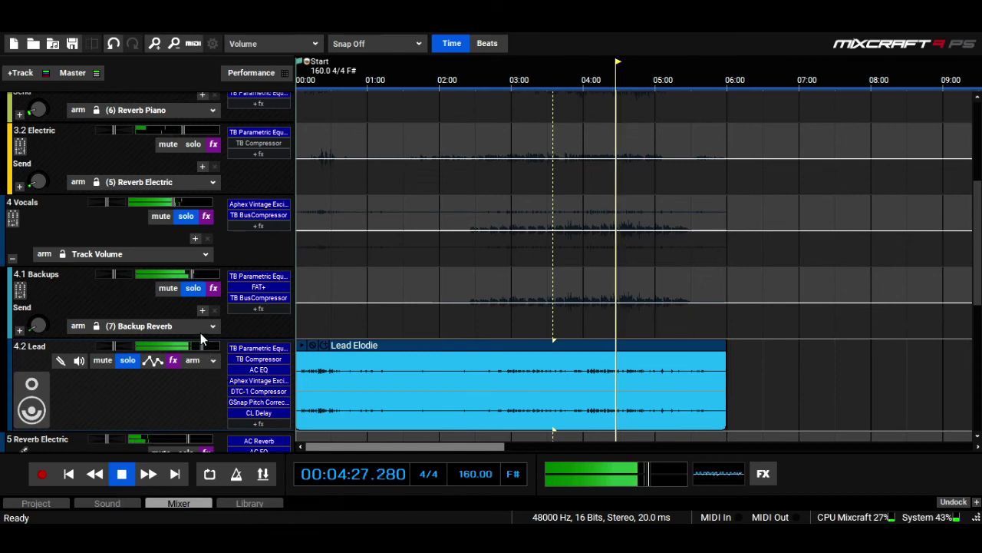
{"action": "left_click_drag", "start_coordinate": [173, 202], "coordinate": [185, 206]}
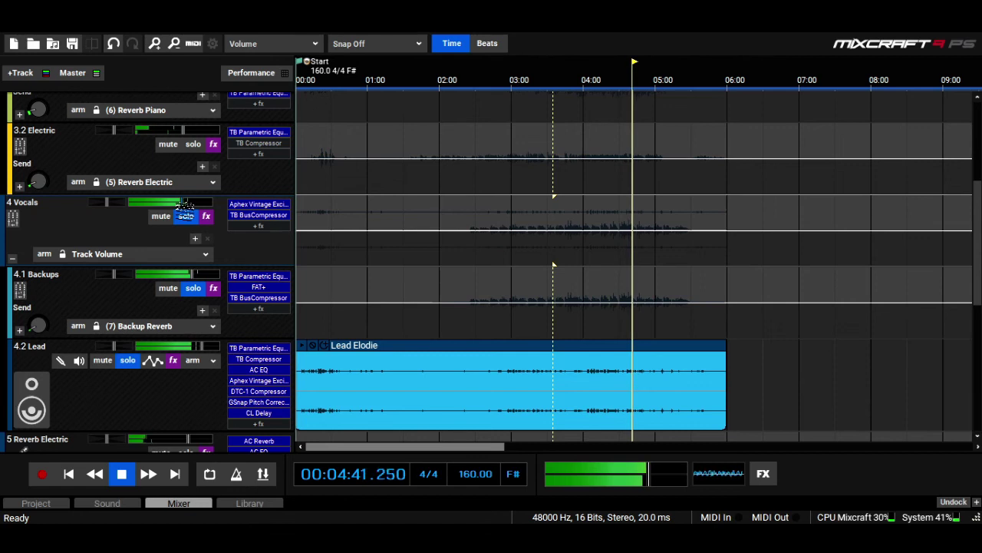
{"action": "mouse_move", "coordinate": [204, 282]}
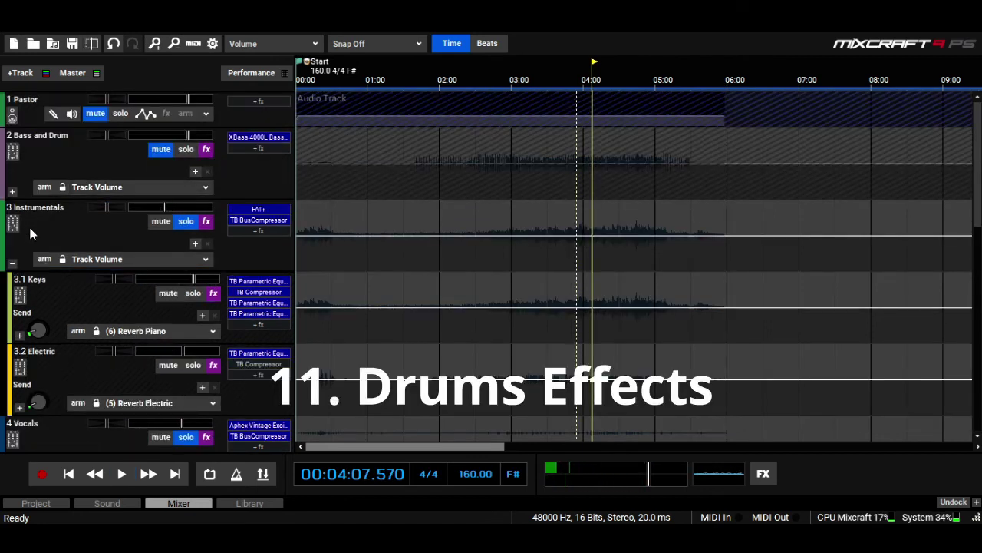
Step: Collapse the Instrumentals submix and turn off solo on Vocals, Instrumentals and Backups
{"action": "left_click", "coordinate": [12, 263]}
{"action": "left_click", "coordinate": [179, 295]}
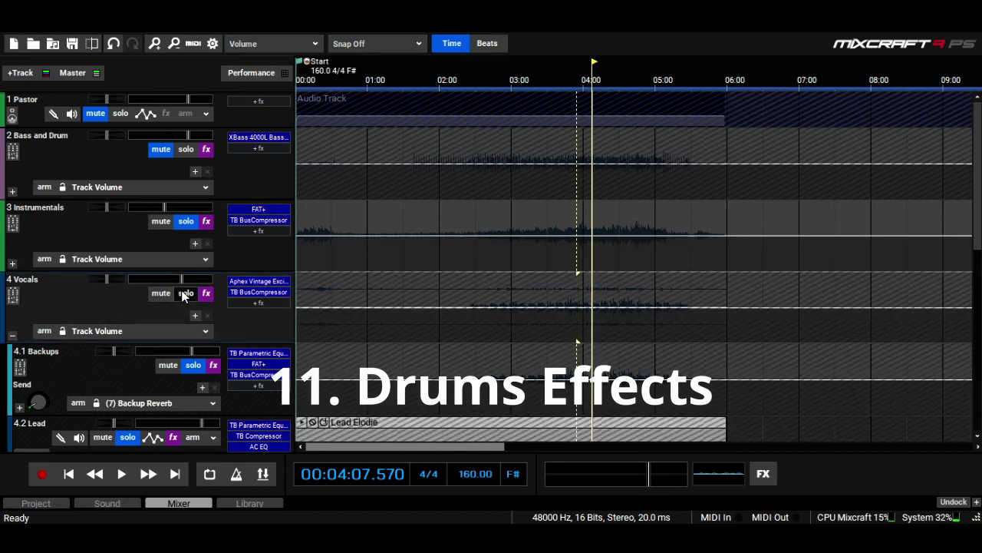
{"action": "left_click", "coordinate": [186, 221]}
{"action": "left_click", "coordinate": [194, 365]}
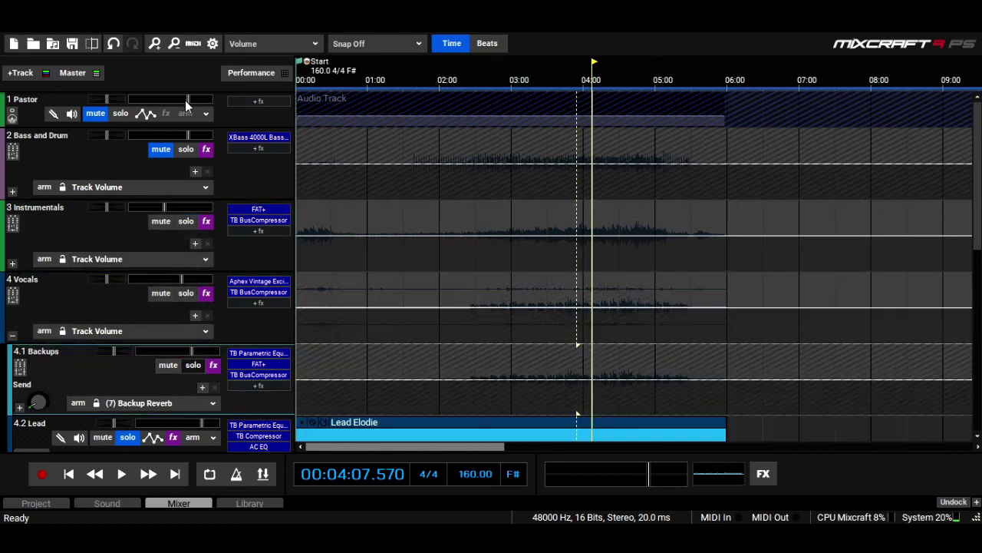
Step: Unmute and expand the Bass and Drum submix, and solo its Drums submix
{"action": "left_click", "coordinate": [160, 149]}
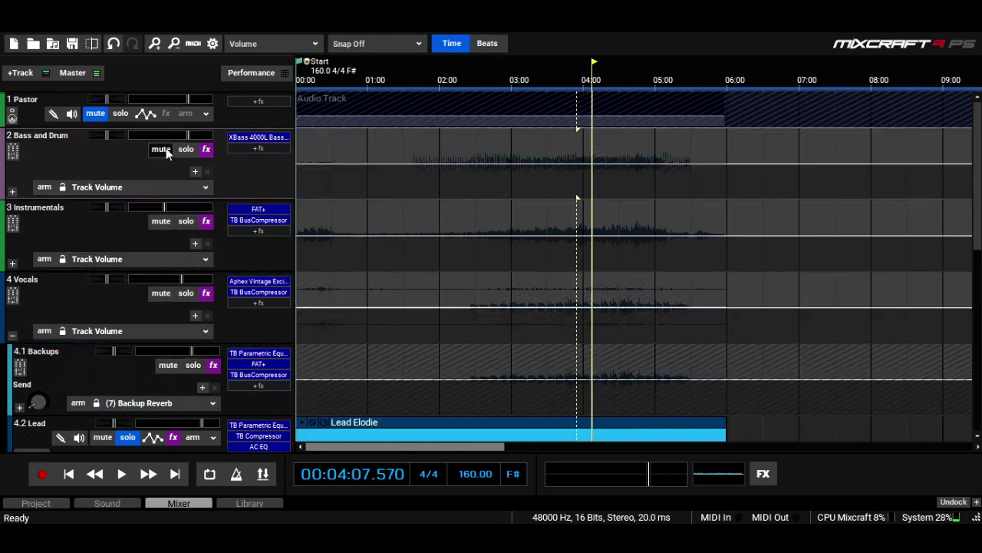
{"action": "left_click", "coordinate": [13, 191]}
{"action": "left_click", "coordinate": [191, 275]}
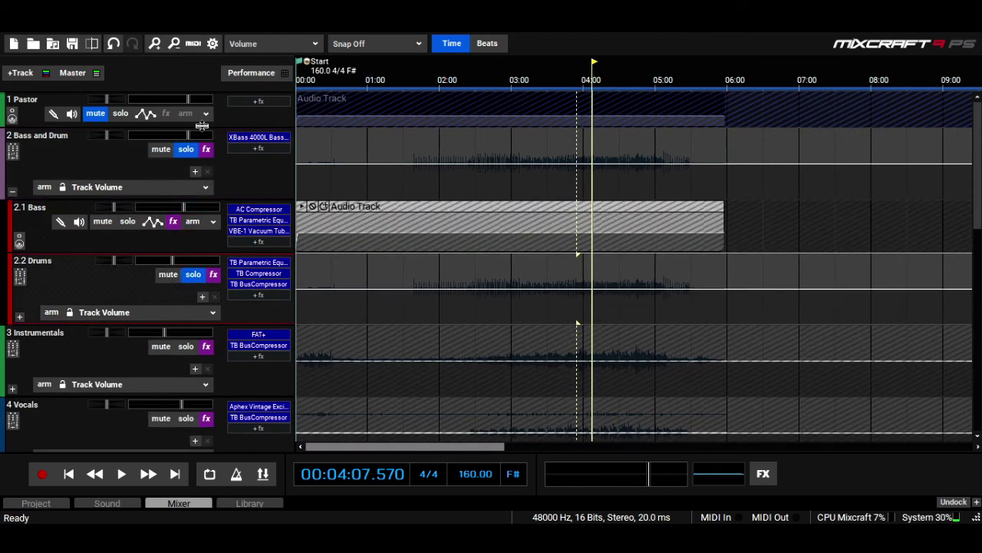
Step: Lower the Bass and Drum submix's volume and play short passages of the soloed drums to check the level
{"action": "left_click_drag", "start_coordinate": [190, 135], "coordinate": [168, 136]}
{"action": "key", "text": "space"}
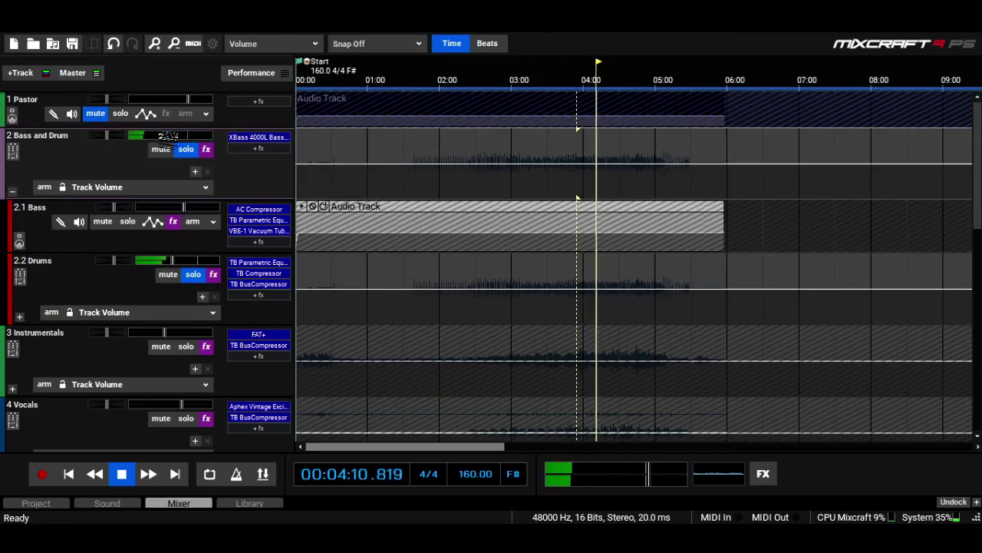
{"action": "key", "text": "space"}
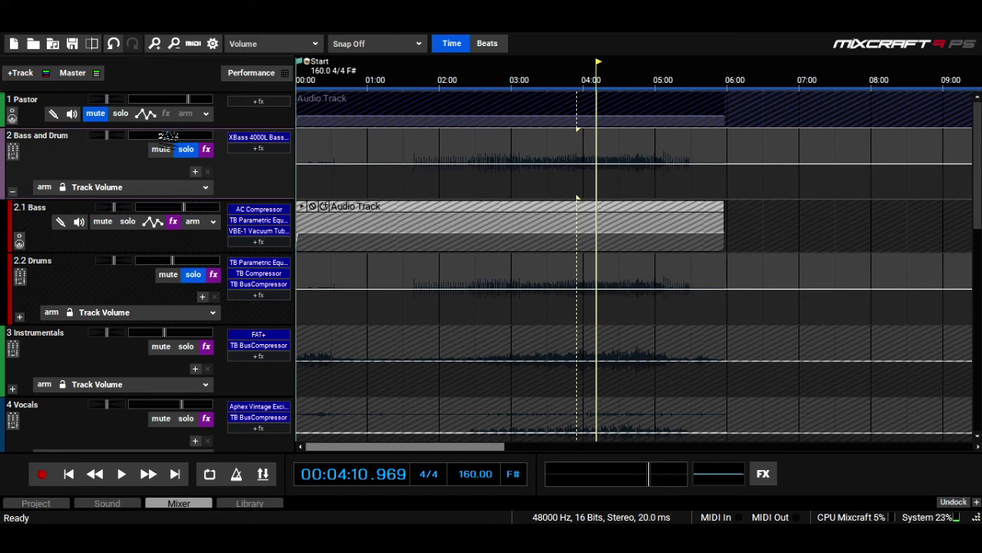
{"action": "key", "text": "space"}
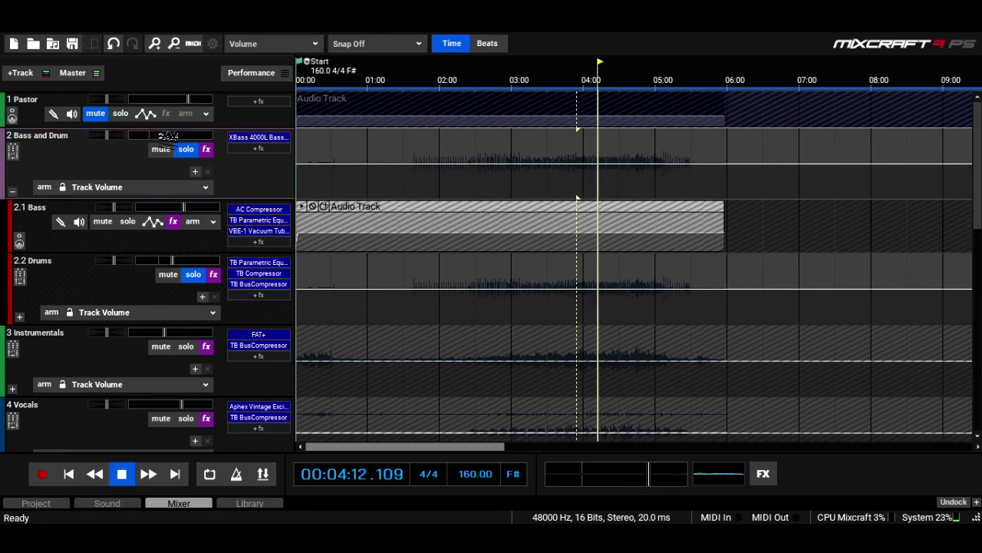
{"action": "key", "text": "space"}
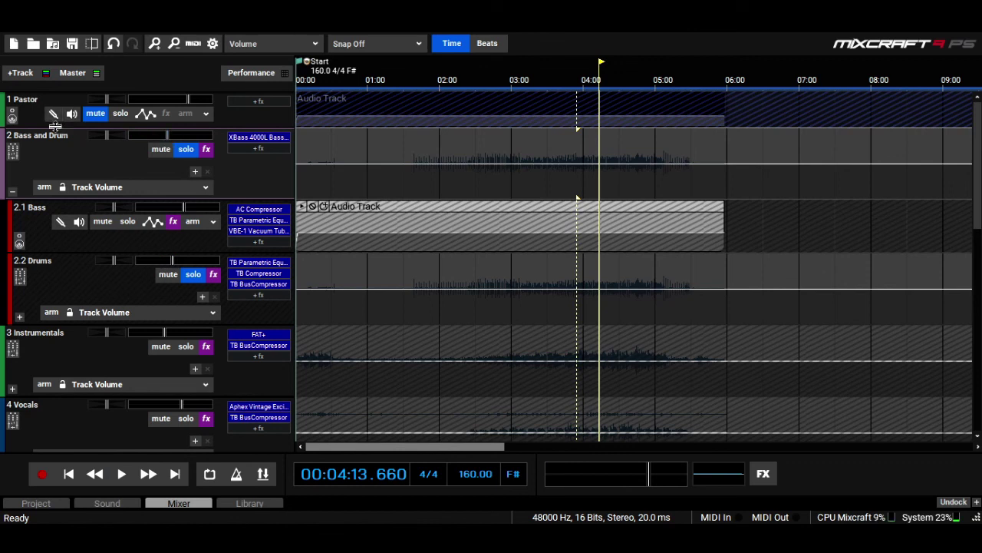
Step: Add a send track named Drums Reverb and open its effect list
{"action": "left_click", "coordinate": [20, 72]}
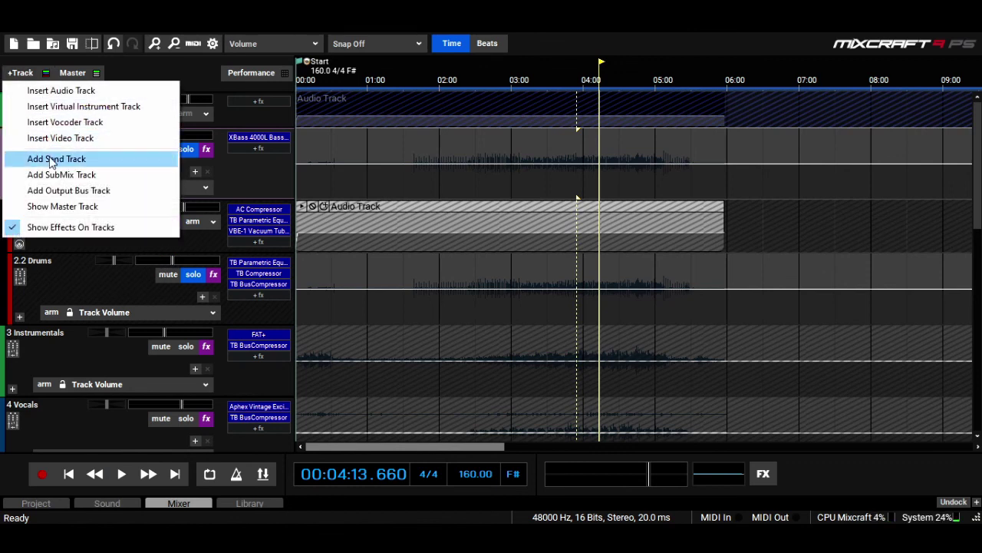
{"action": "left_click", "coordinate": [51, 159]}
{"action": "double_click", "coordinate": [47, 378]}
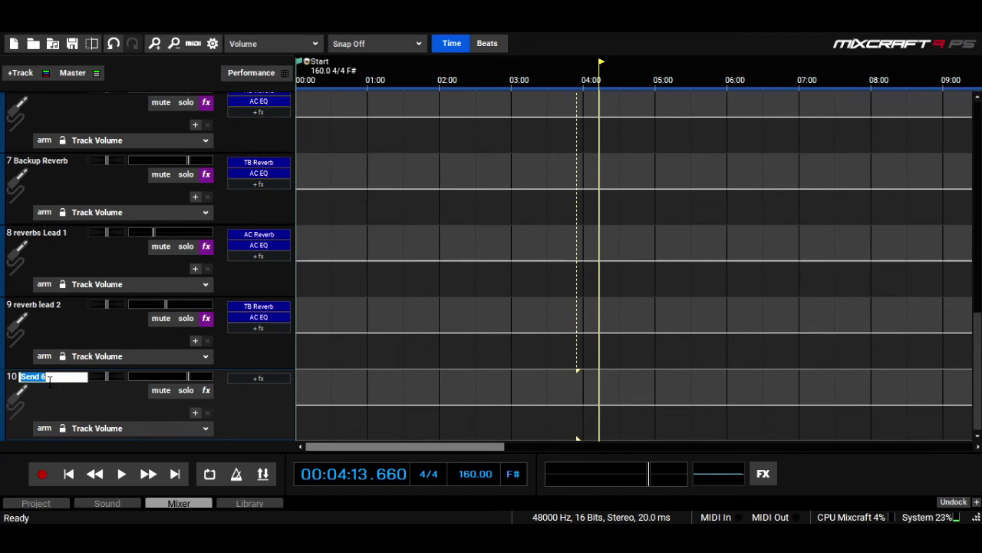
{"action": "type", "text": "Drums Reverb"}
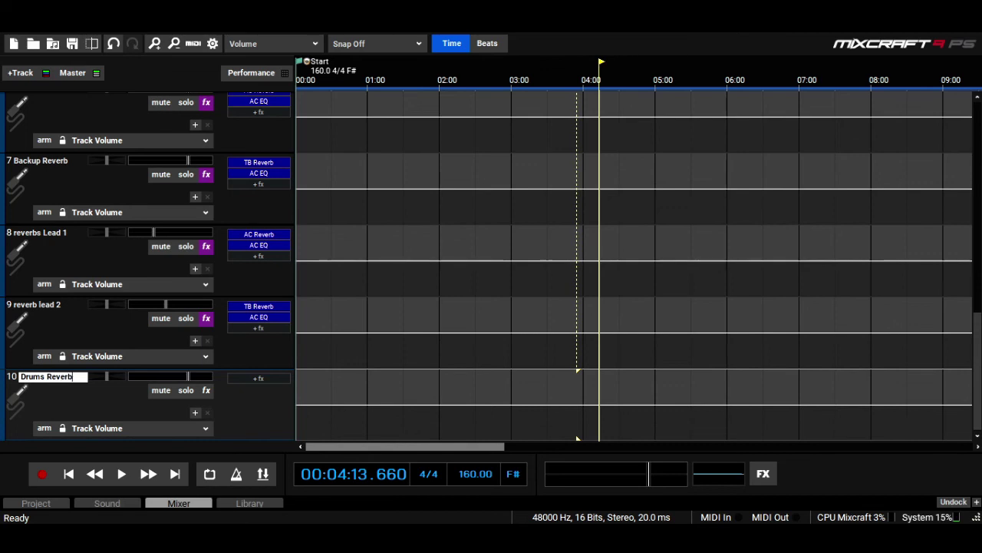
{"action": "left_click", "coordinate": [54, 396]}
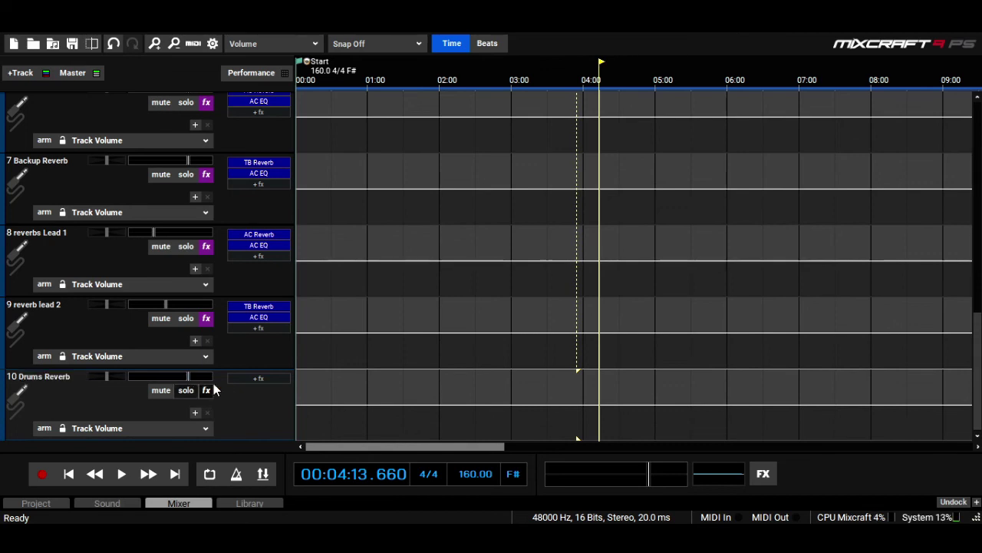
{"action": "left_click", "coordinate": [206, 390]}
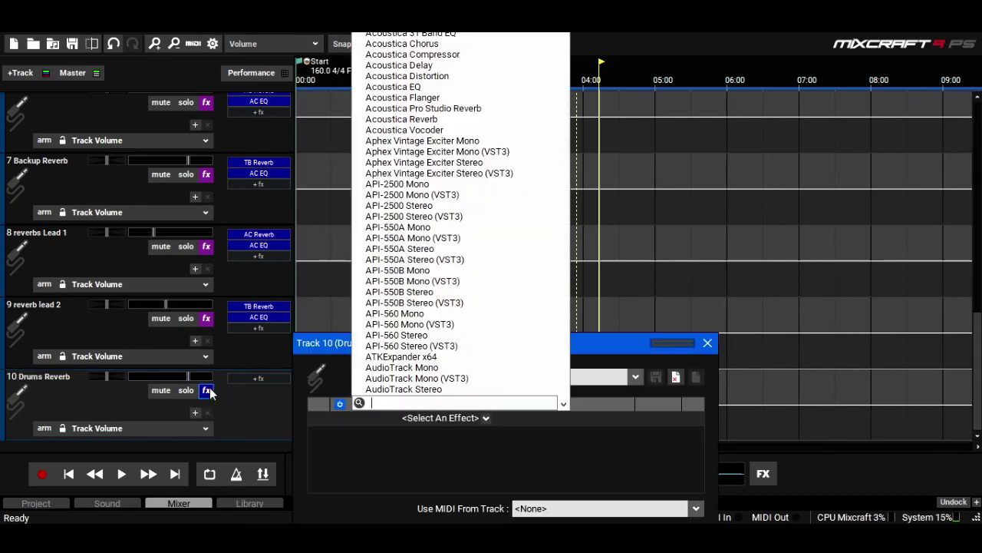
{"action": "left_click", "coordinate": [639, 384]}
{"action": "left_click", "coordinate": [639, 384]}
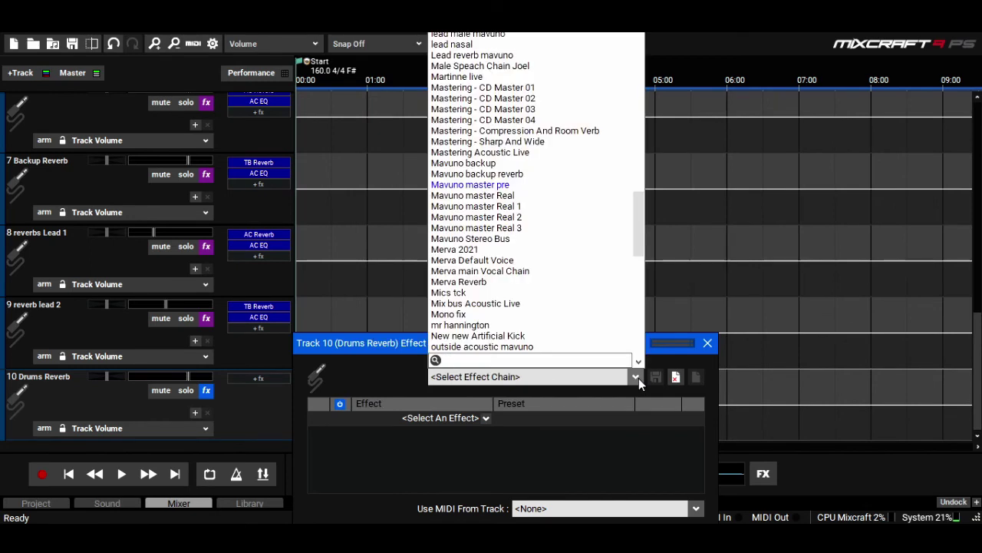
{"action": "type", "text": "e"}
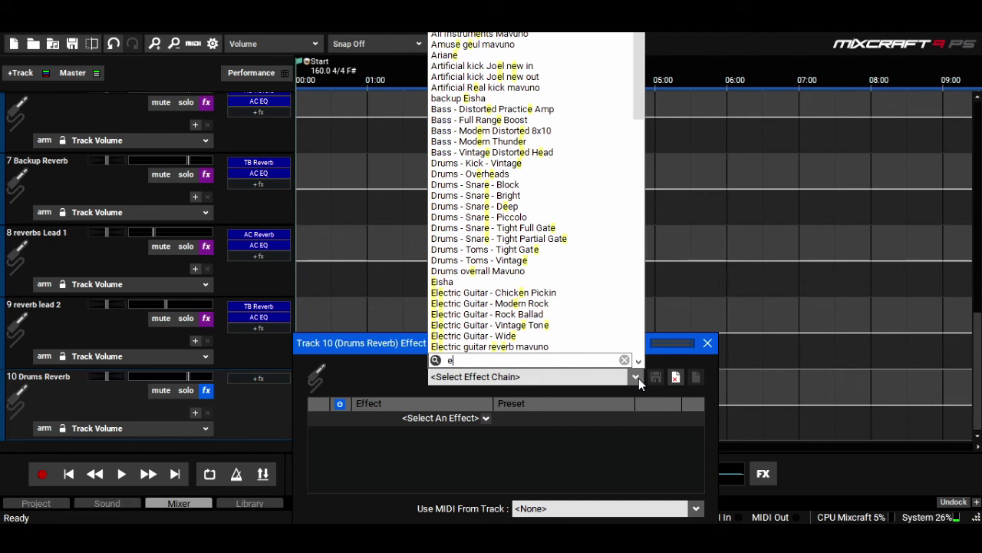
{"action": "key", "text": "BackSpace"}
{"action": "type", "text": "tb"}
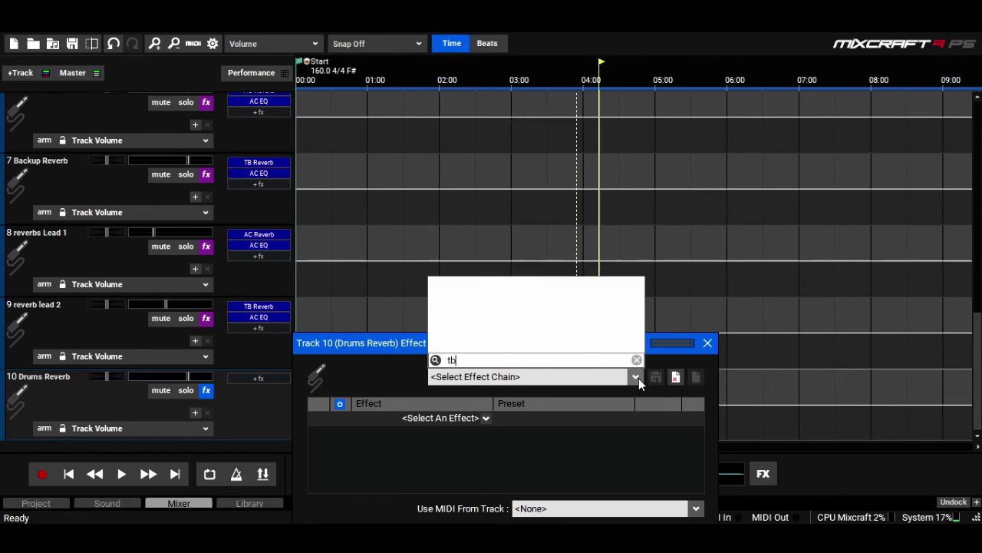
{"action": "key", "text": "BackSpace"}
{"action": "key", "text": "BackSpace"}
{"action": "type", "text": "tb"}
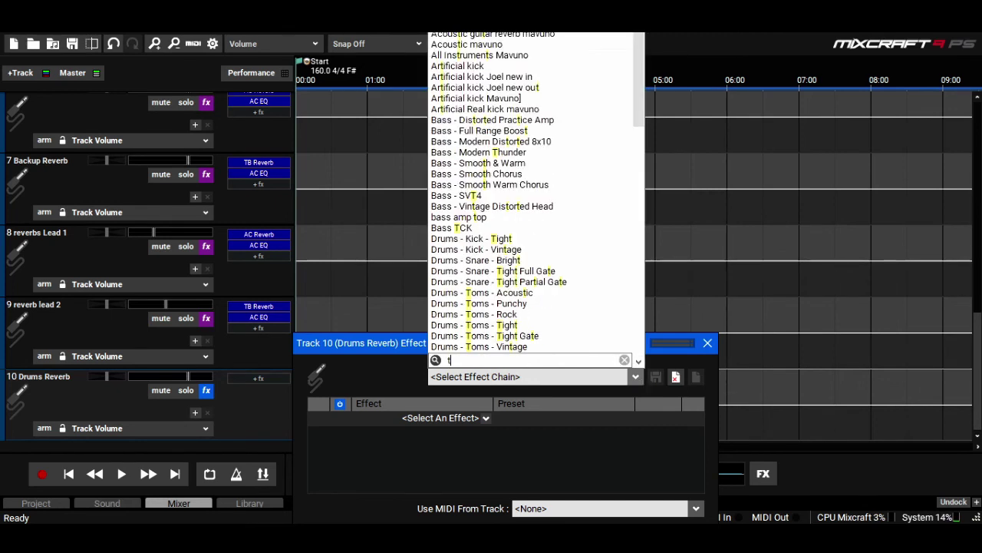
{"action": "key", "text": "BackSpace"}
{"action": "key", "text": "BackSpace"}
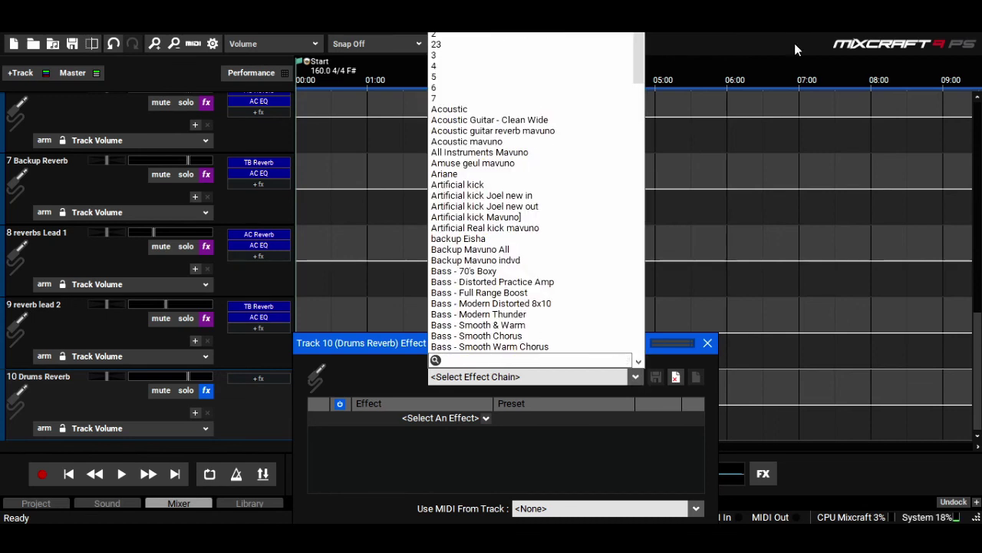
Step: Add TB Reverb to the Drums Reverb track and load its Cathedral preset
{"action": "left_click", "coordinate": [486, 419]}
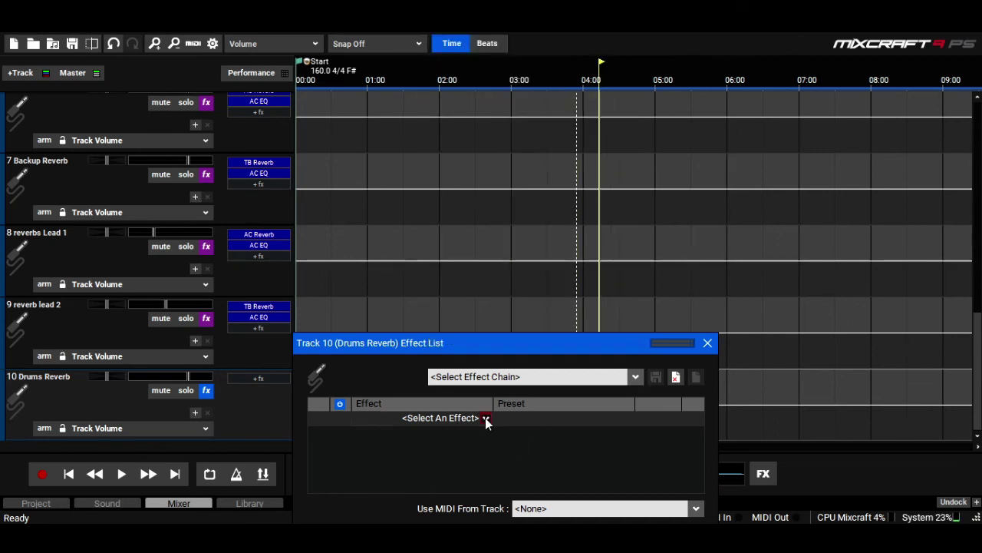
{"action": "left_click", "coordinate": [486, 419]}
{"action": "type", "text": "tb re"}
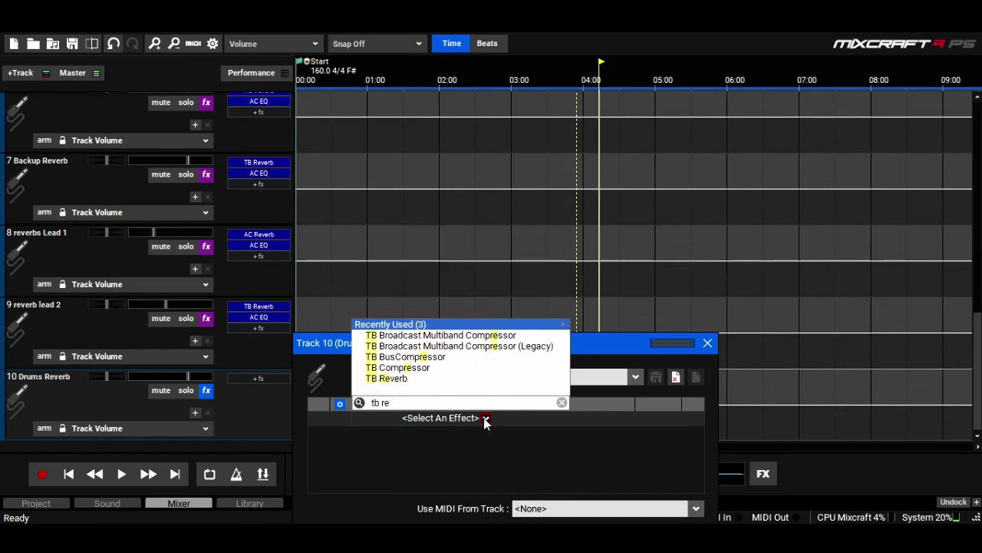
{"action": "left_click", "coordinate": [446, 379]}
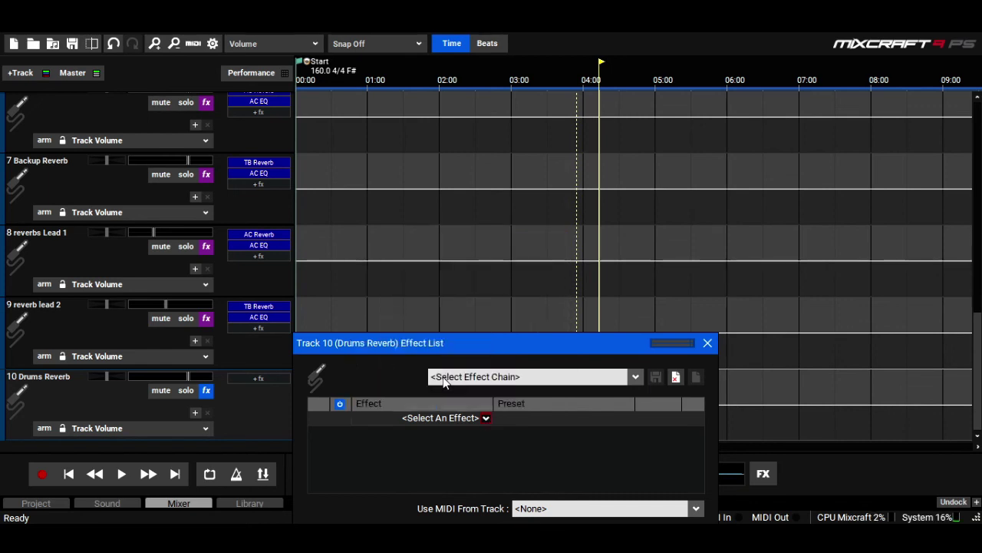
{"action": "left_click", "coordinate": [605, 91]}
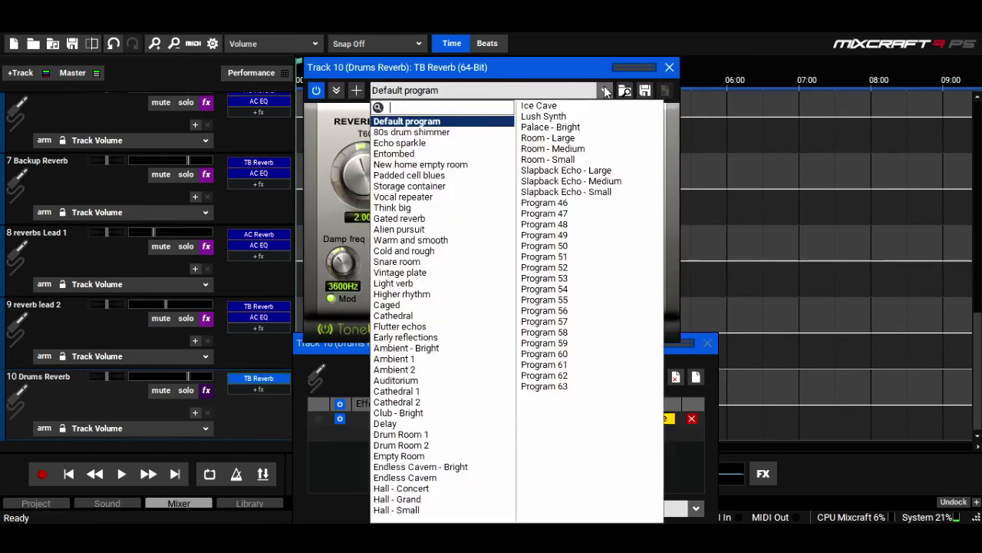
{"action": "left_click", "coordinate": [499, 315]}
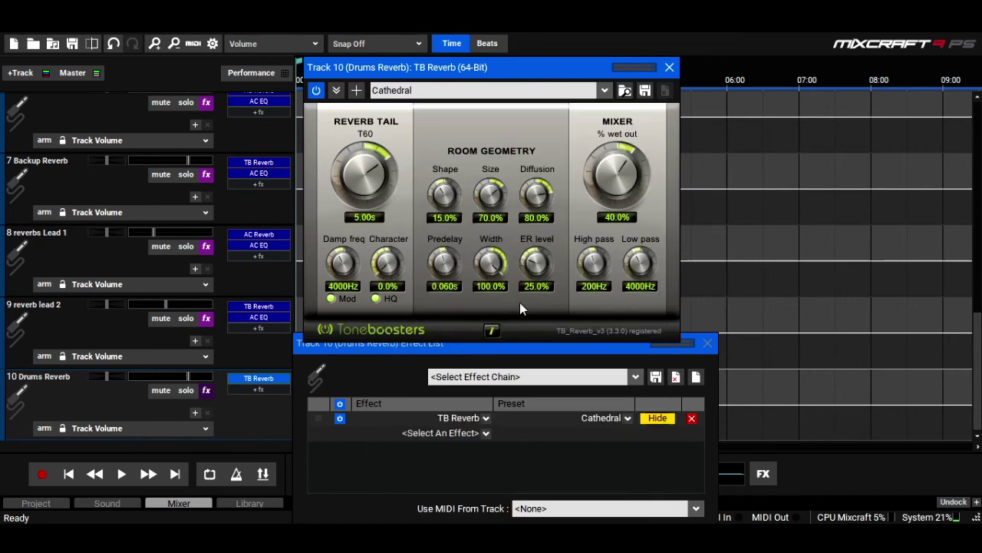
Step: Set the TB Reverb's wet output to 100% and its T60 reverb tail to about 2.62 s
{"action": "left_click_drag", "start_coordinate": [610, 206], "coordinate": [610, 162]}
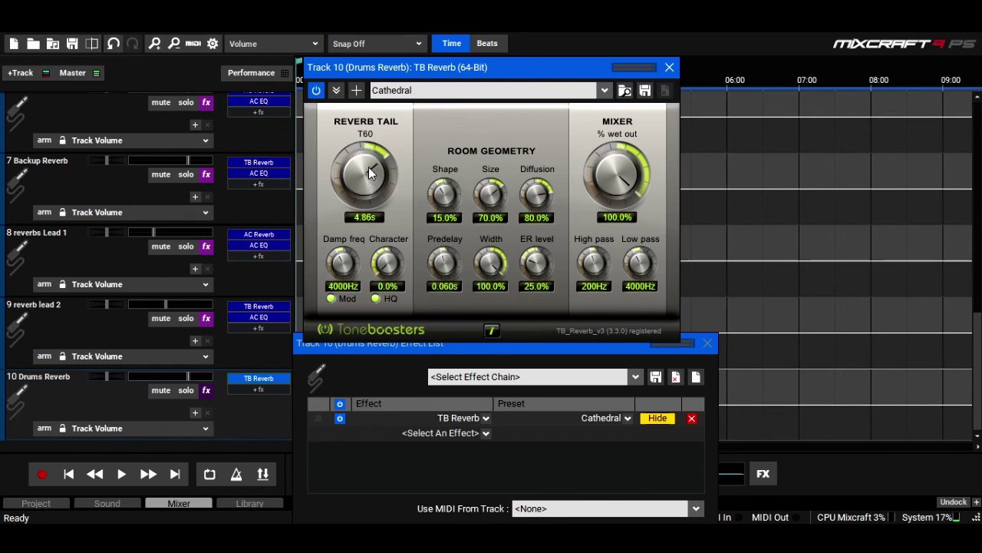
{"action": "left_click_drag", "start_coordinate": [370, 174], "coordinate": [367, 227]}
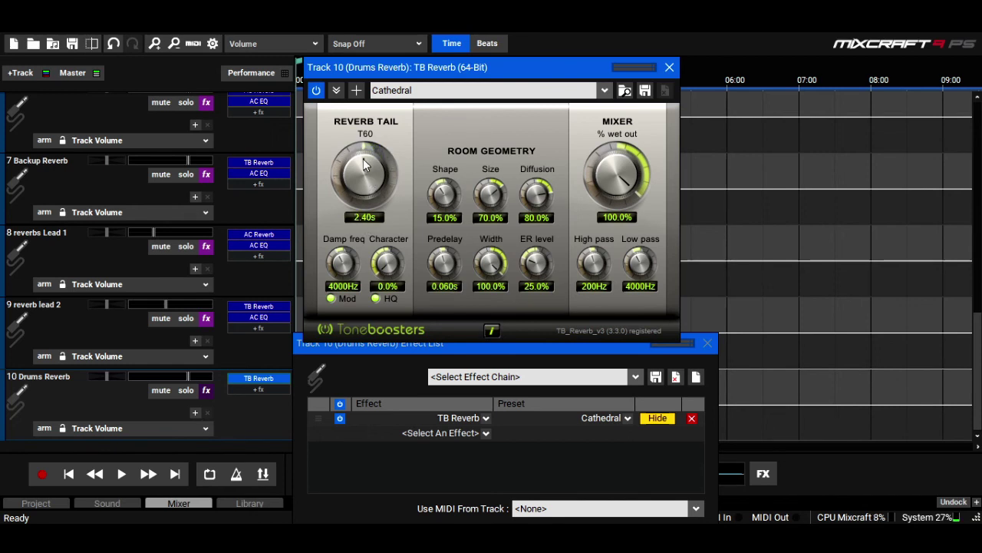
{"action": "mouse_move", "coordinate": [364, 164]}
{"action": "left_mouse_down"}
{"action": "mouse_move", "coordinate": [362, 222]}
{"action": "mouse_move", "coordinate": [369, 148]}
{"action": "left_mouse_up"}
{"action": "left_click", "coordinate": [669, 67]}
Step: Add Acoustica EQ after the reverb, fully cutting the <32, 63, 125, 250 and >16K bands and partly lowering 8K
{"action": "left_click", "coordinate": [485, 433]}
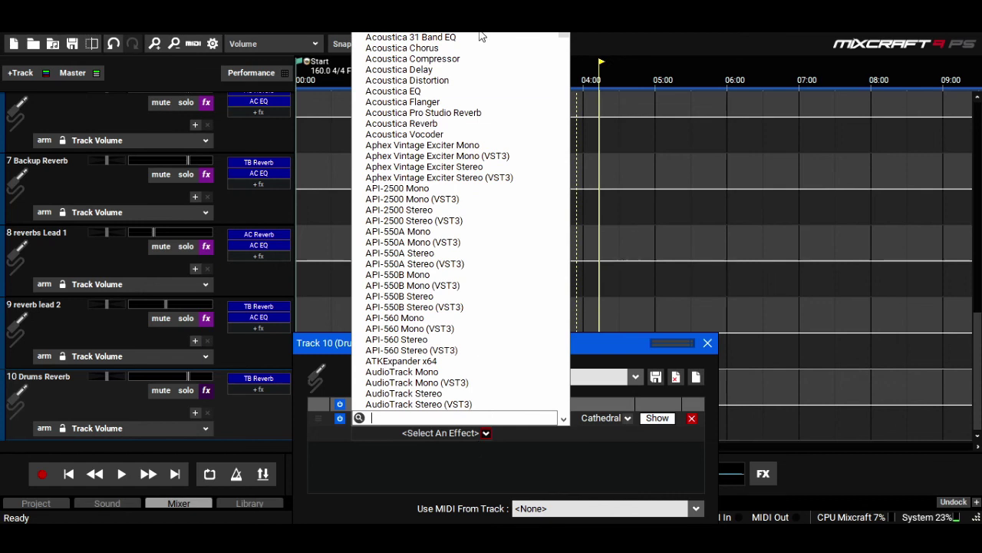
{"action": "left_click", "coordinate": [394, 91]}
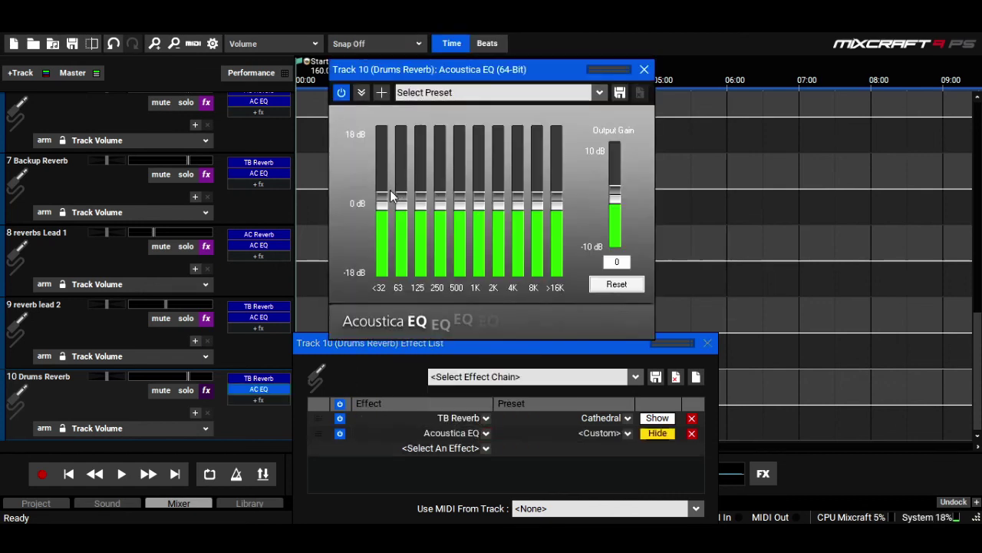
{"action": "left_click_drag", "start_coordinate": [390, 194], "coordinate": [403, 358]}
{"action": "left_click_drag", "start_coordinate": [409, 192], "coordinate": [403, 340]}
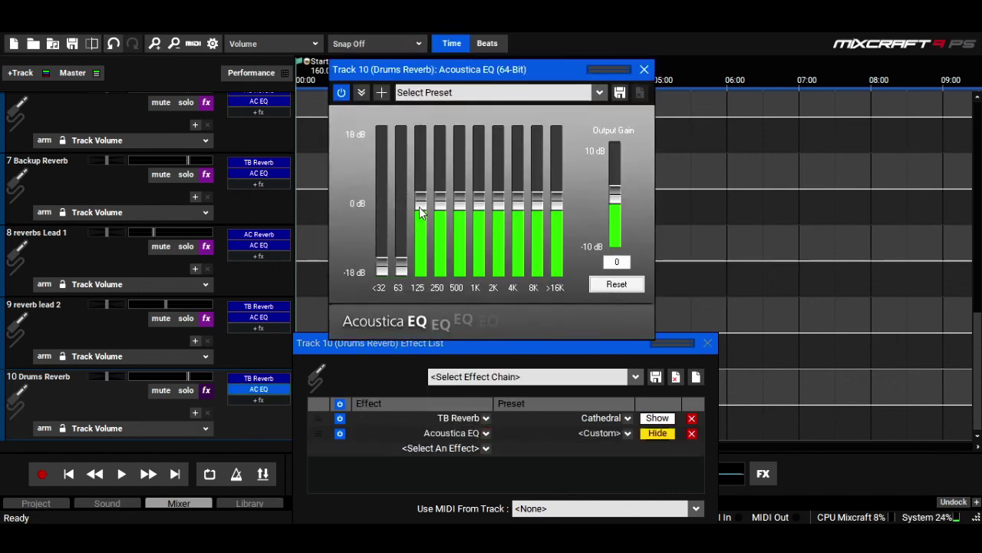
{"action": "left_click_drag", "start_coordinate": [421, 214], "coordinate": [427, 347]}
{"action": "left_click_drag", "start_coordinate": [448, 215], "coordinate": [455, 318]}
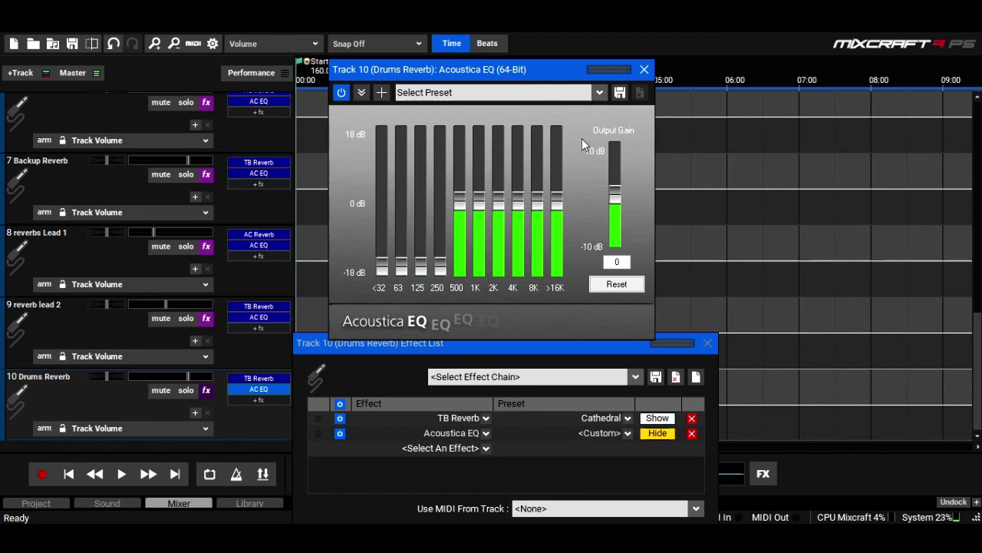
{"action": "left_click_drag", "start_coordinate": [551, 224], "coordinate": [535, 314]}
{"action": "left_click_drag", "start_coordinate": [535, 274], "coordinate": [537, 236]}
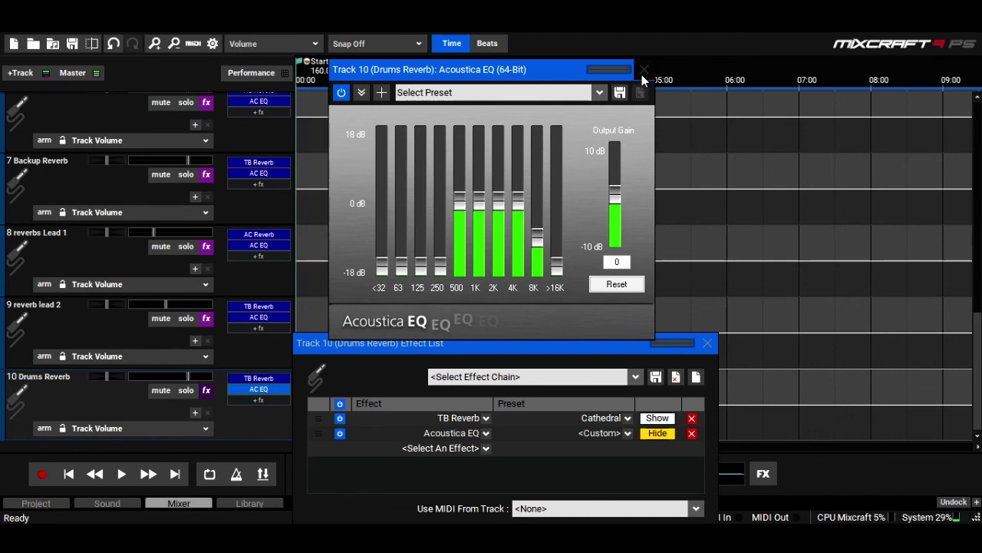
{"action": "left_click", "coordinate": [644, 69]}
Step: Play the soloed drums from about 02:45 and show the Drums submix's send to Drums Reverb
{"action": "left_click", "coordinate": [495, 75]}
{"action": "key", "text": "space"}
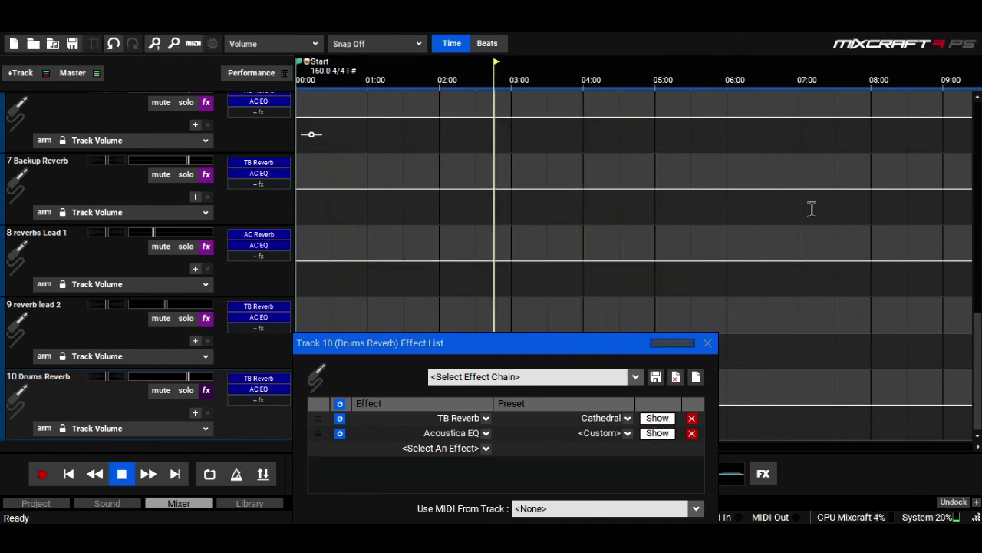
{"action": "left_click_drag", "start_coordinate": [978, 357], "coordinate": [978, 145]}
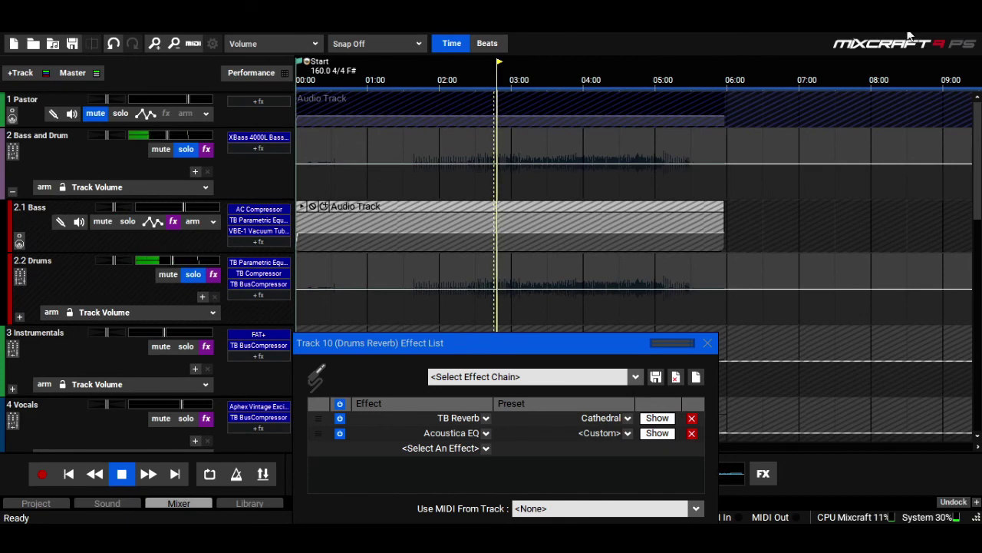
{"action": "left_click", "coordinate": [141, 313]}
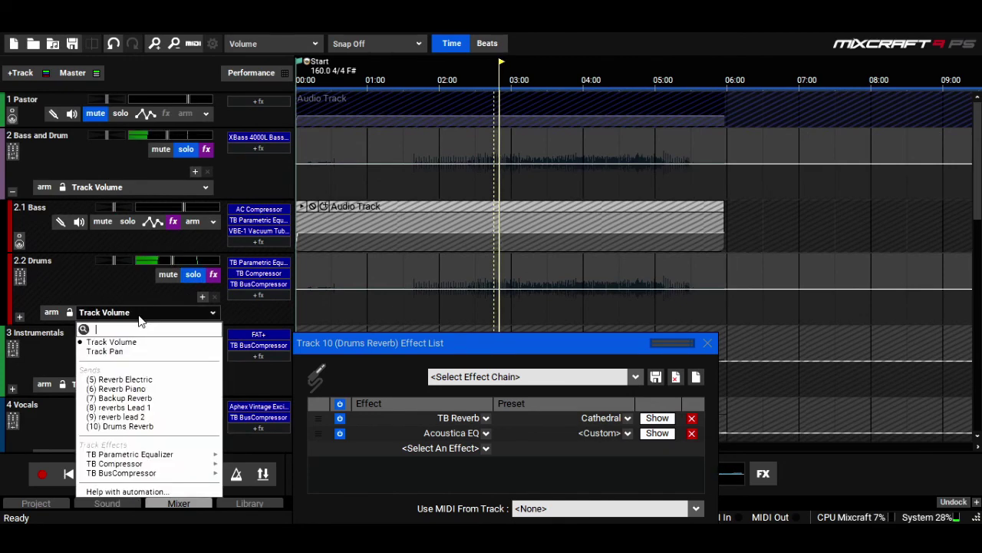
{"action": "left_click", "coordinate": [128, 431]}
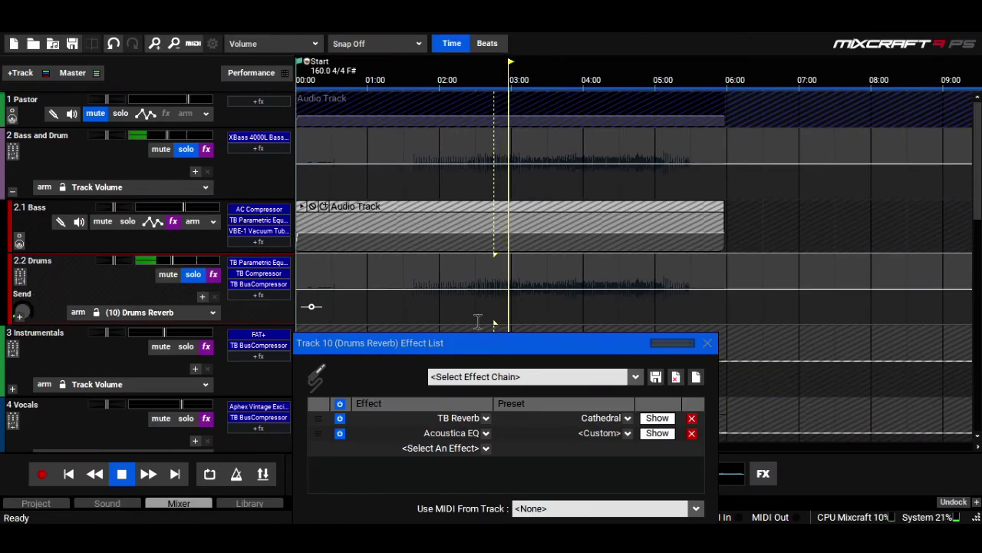
Step: Set the TB Reverb's predelay to 0.000 s while listening to the drums, and stop playback
{"action": "left_click", "coordinate": [657, 418]}
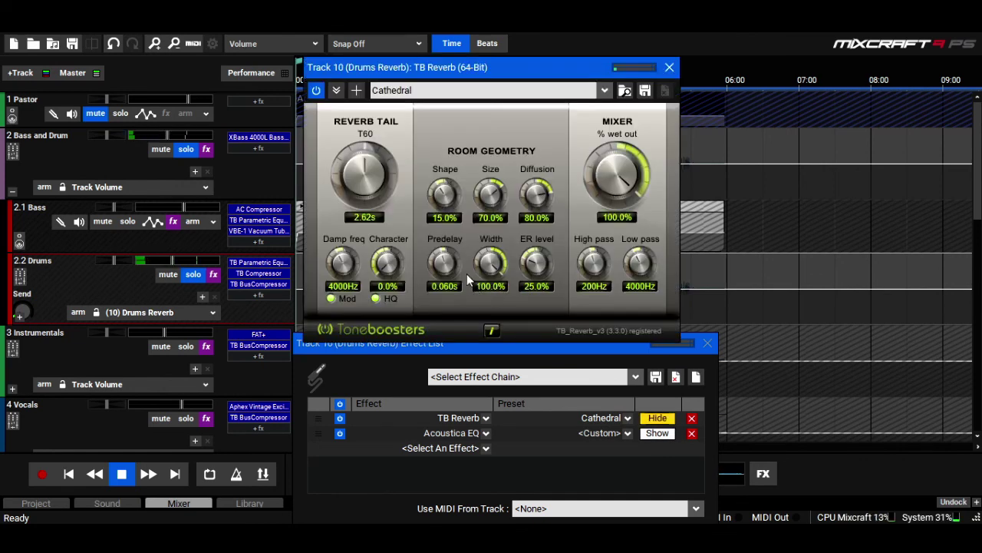
{"action": "scroll", "coordinate": [443, 261], "scroll_direction": "down", "scroll_amount": 1}
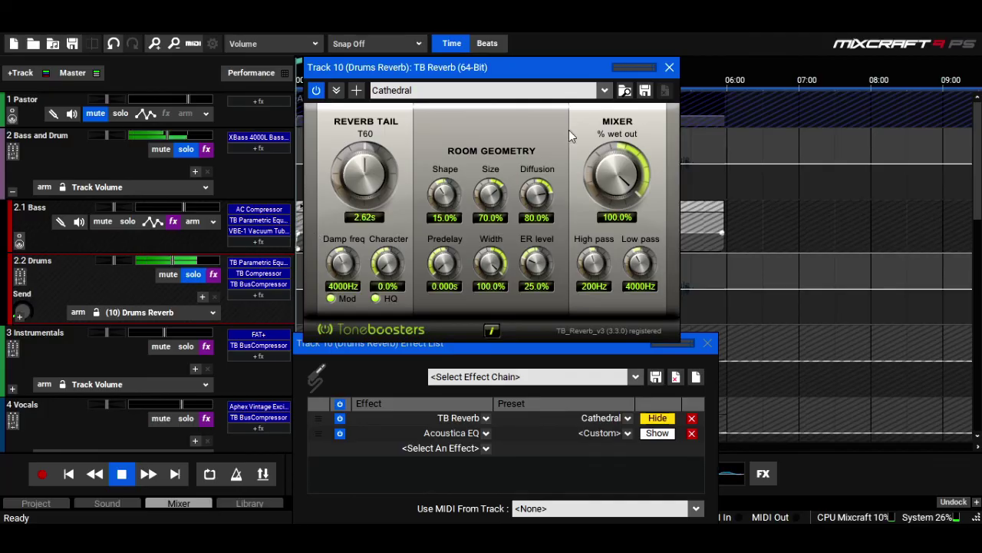
{"action": "left_click", "coordinate": [670, 67]}
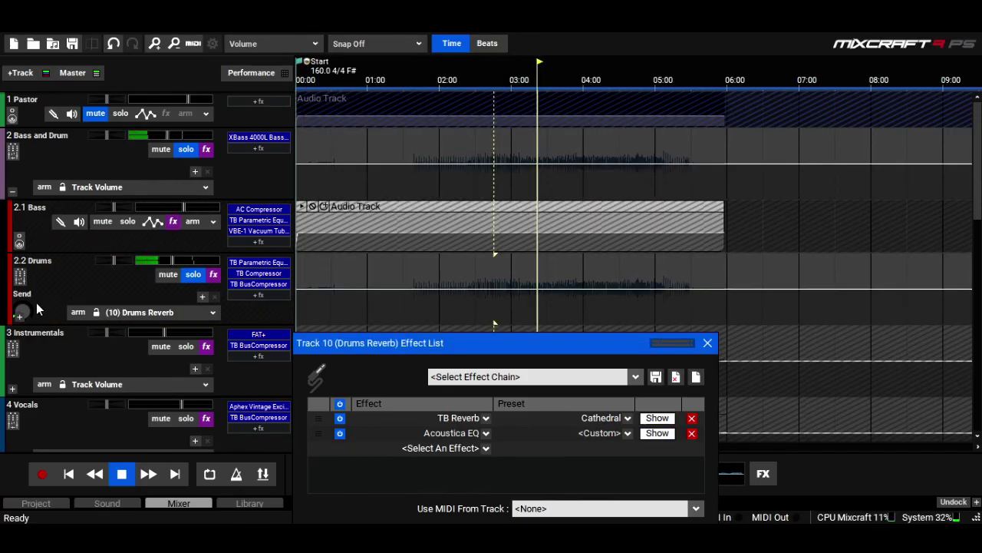
{"action": "key", "text": "space"}
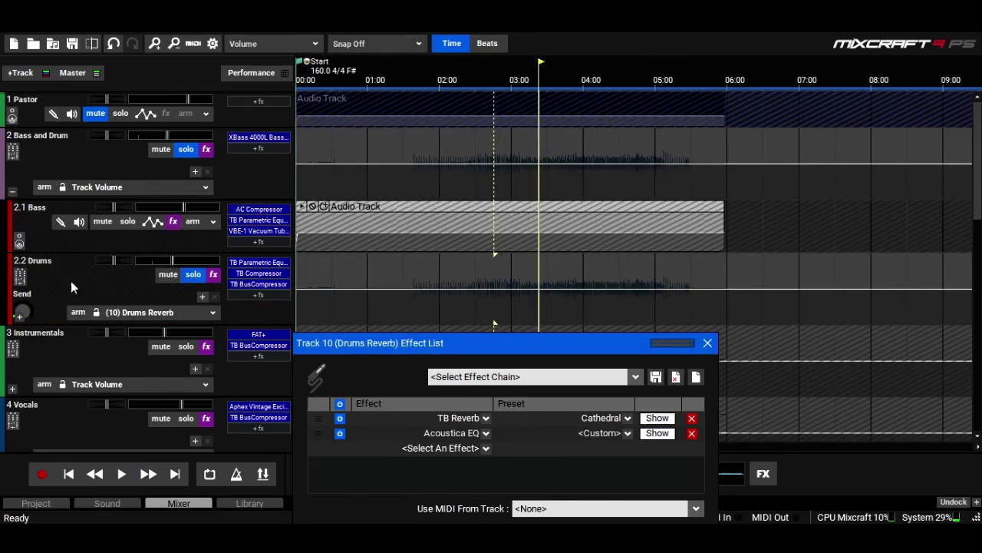
Step: Close the Drums Reverb effect list and lower the Drums Reverb track's volume
{"action": "scroll", "coordinate": [826, 278], "scroll_direction": "down", "scroll_amount": 3}
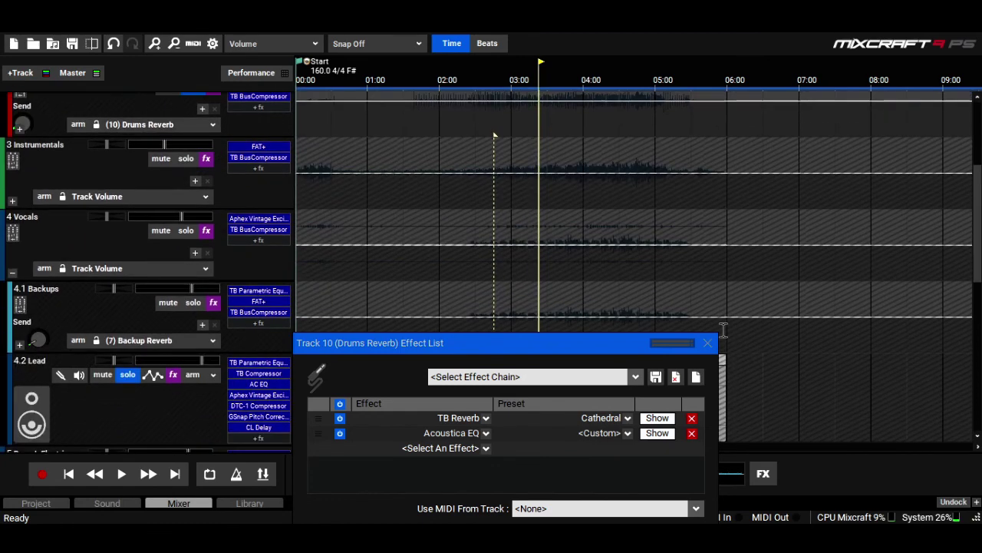
{"action": "left_click", "coordinate": [707, 343]}
{"action": "scroll", "coordinate": [194, 367], "scroll_direction": "down", "scroll_amount": 5}
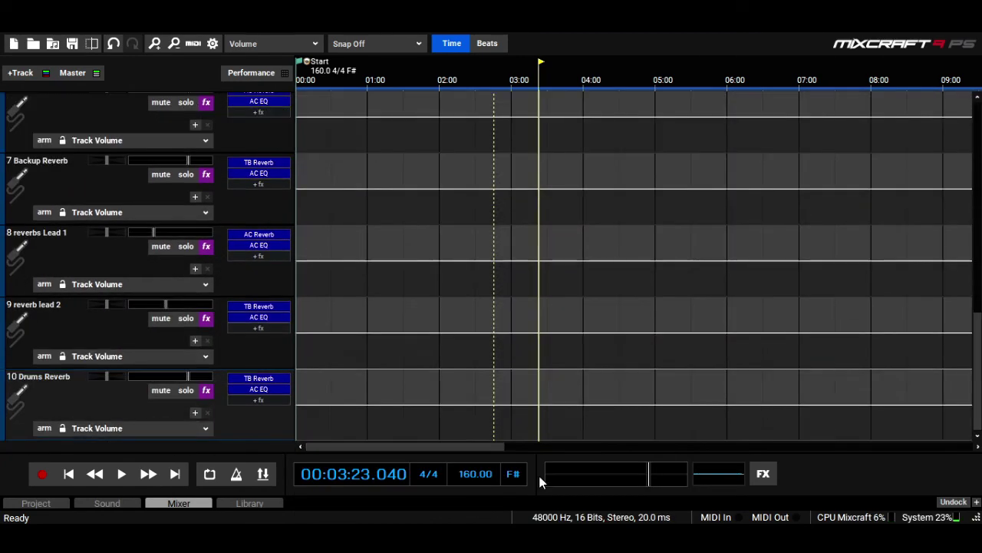
{"action": "left_click_drag", "start_coordinate": [188, 376], "coordinate": [170, 376]}
Step: Add a second Acoustica EQ to the Drums Reverb track, fully cutting its <32, 63 and 125 bands
{"action": "left_click", "coordinate": [245, 399]}
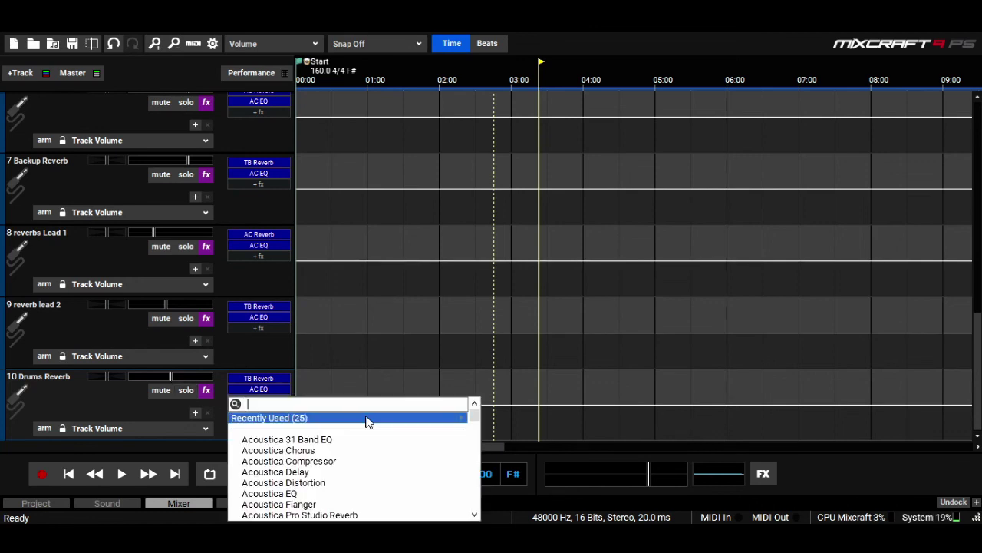
{"action": "left_click", "coordinate": [315, 496]}
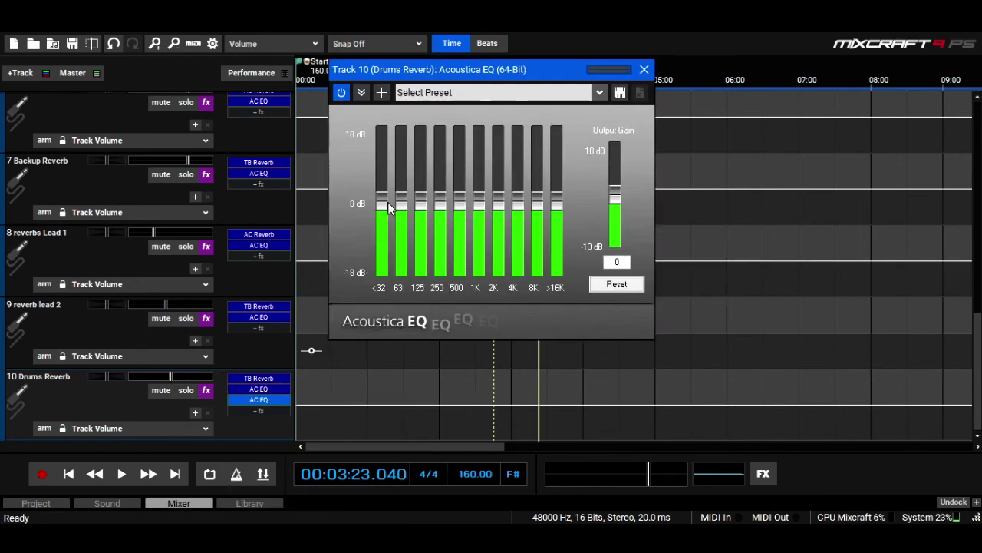
{"action": "left_click_drag", "start_coordinate": [381, 201], "coordinate": [396, 309]}
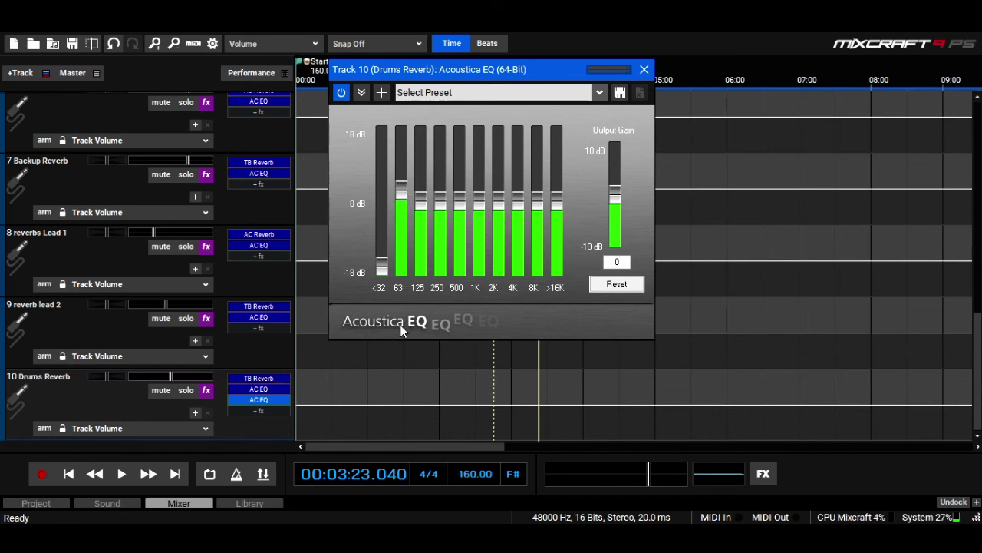
{"action": "left_click_drag", "start_coordinate": [391, 181], "coordinate": [405, 322]}
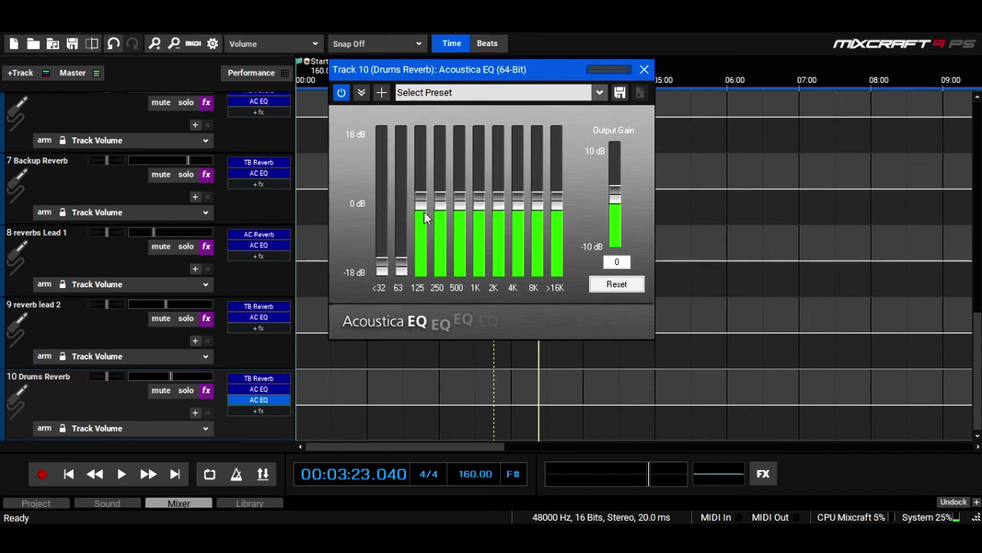
{"action": "left_click_drag", "start_coordinate": [424, 215], "coordinate": [414, 329]}
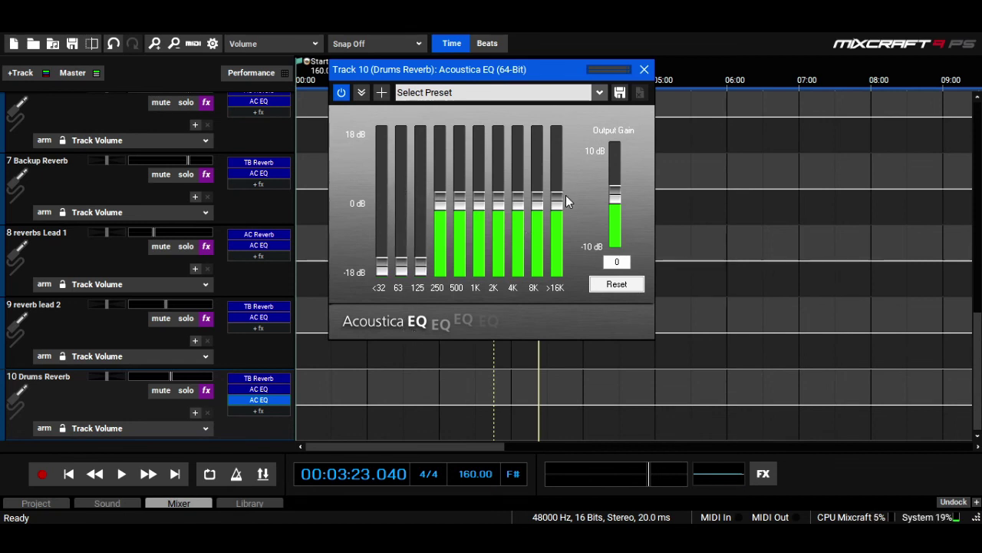
{"action": "left_click", "coordinate": [644, 70]}
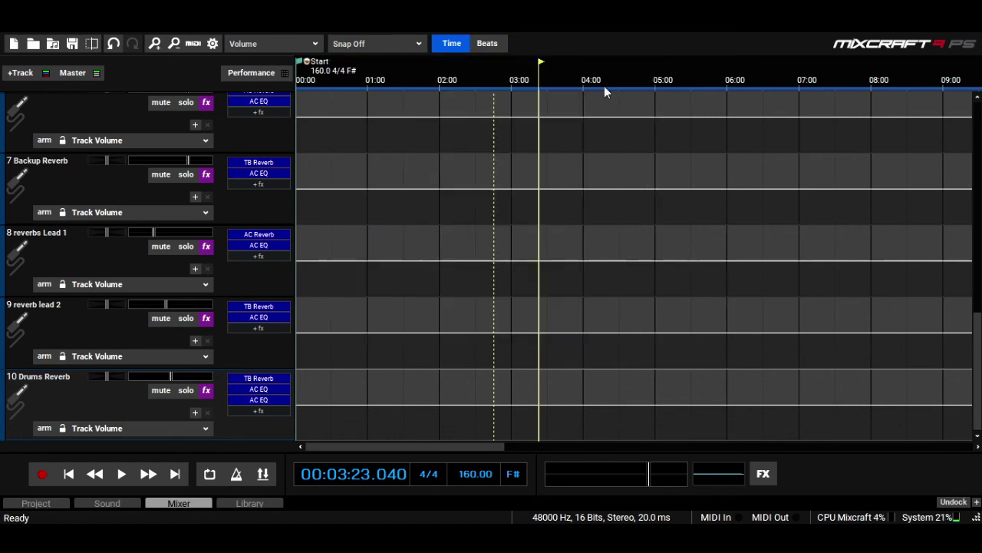
Step: Play the soloed drums from about 02:57, bring the Bass and Drum tracks into view and stop playback
{"action": "left_click", "coordinate": [483, 78]}
{"action": "key", "text": "space"}
{"action": "left_click", "coordinate": [508, 81]}
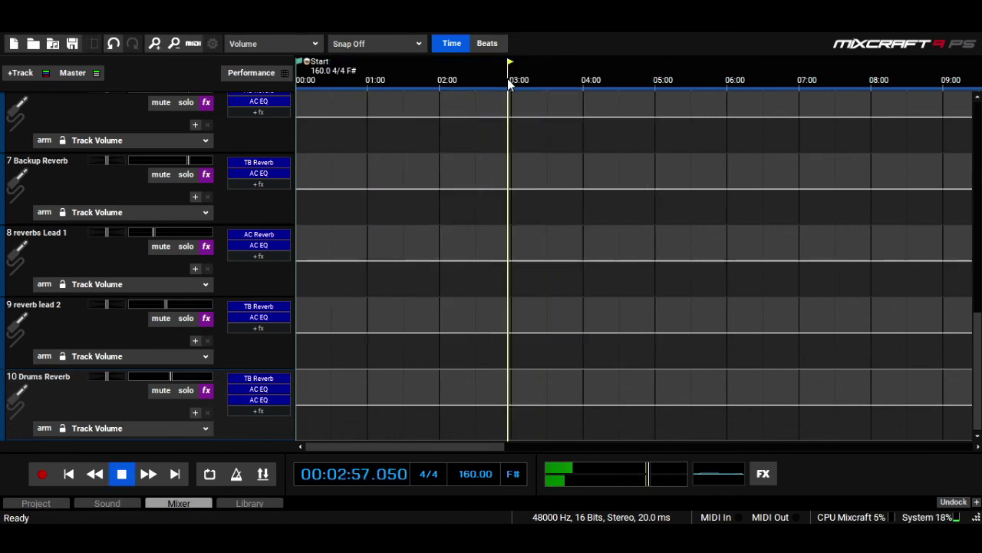
{"action": "left_click_drag", "start_coordinate": [978, 323], "coordinate": [979, 127]}
{"action": "key", "text": "space"}
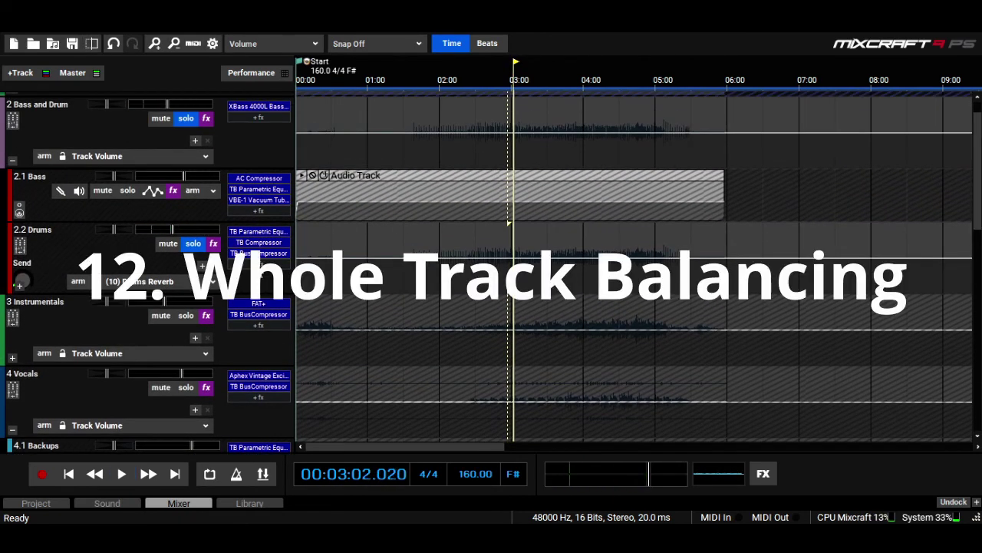
Step: Clear the solos and raise the Bass and Drum and Drums submix volumes while playing the whole mix
{"action": "left_click", "coordinate": [184, 212]}
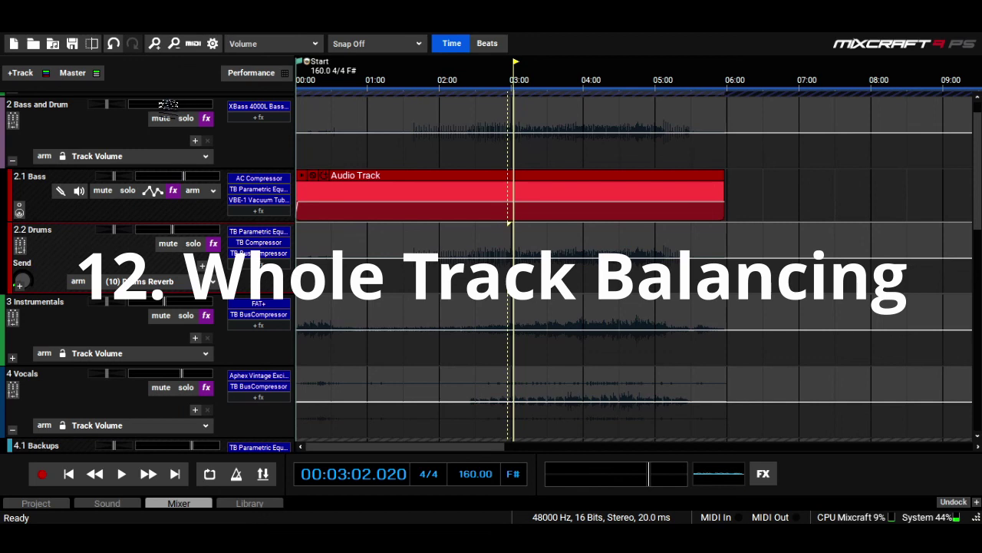
{"action": "key", "text": "space"}
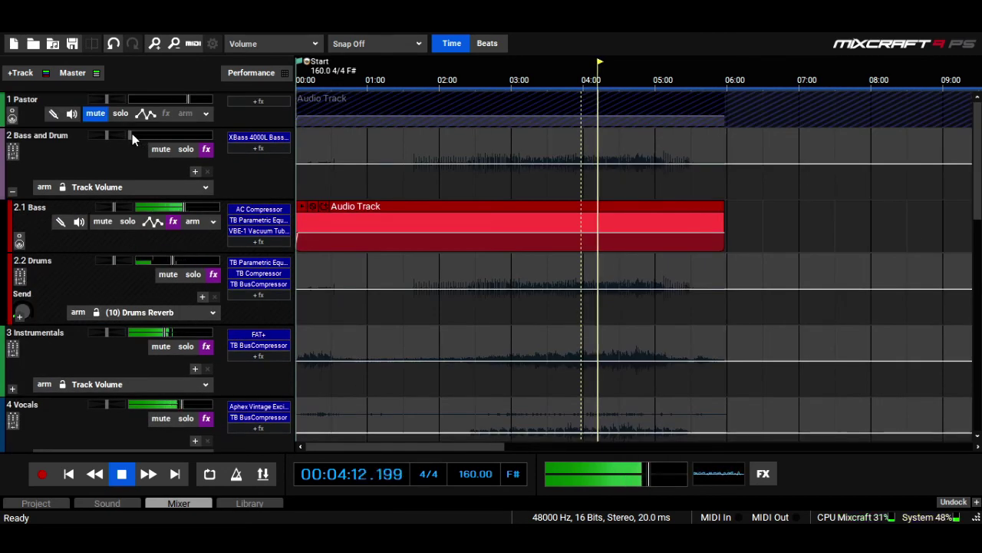
{"action": "left_click_drag", "start_coordinate": [132, 133], "coordinate": [190, 134]}
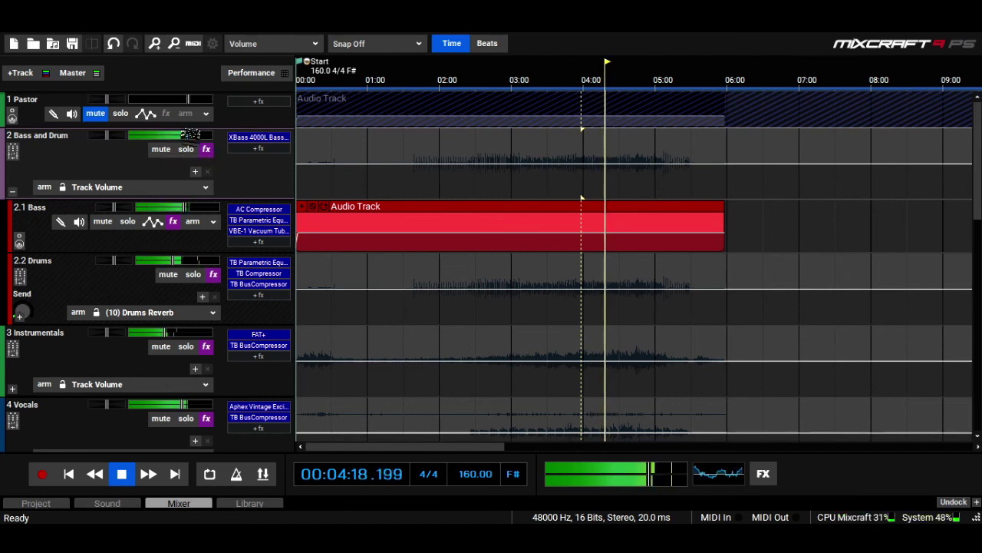
{"action": "mouse_move", "coordinate": [188, 134]}
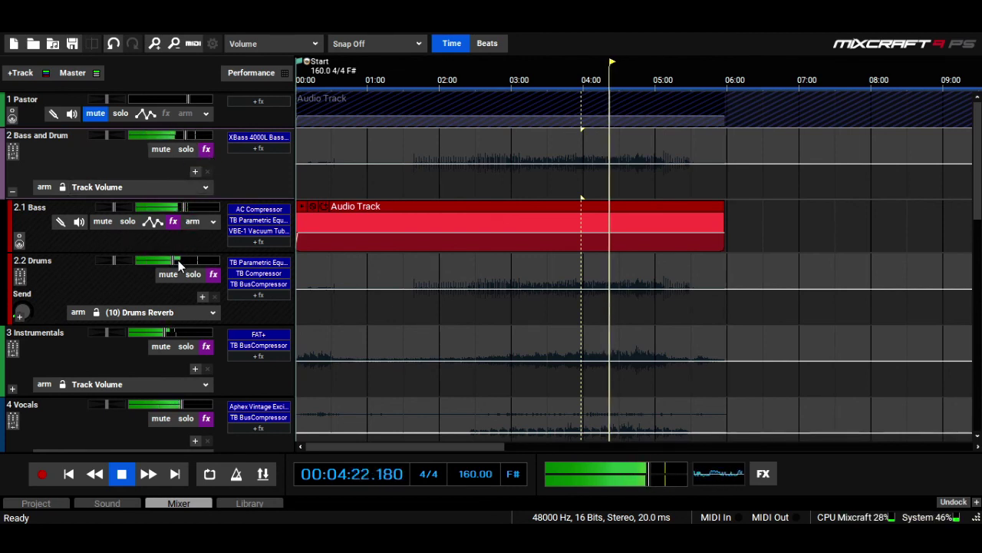
{"action": "left_click_drag", "start_coordinate": [175, 263], "coordinate": [189, 263]}
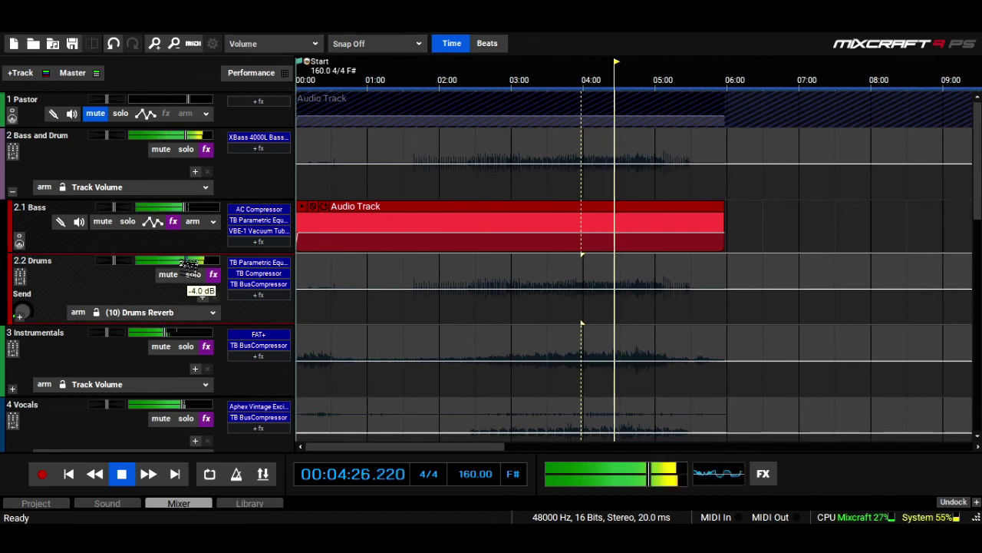
{"action": "left_click_drag", "start_coordinate": [189, 265], "coordinate": [185, 264]}
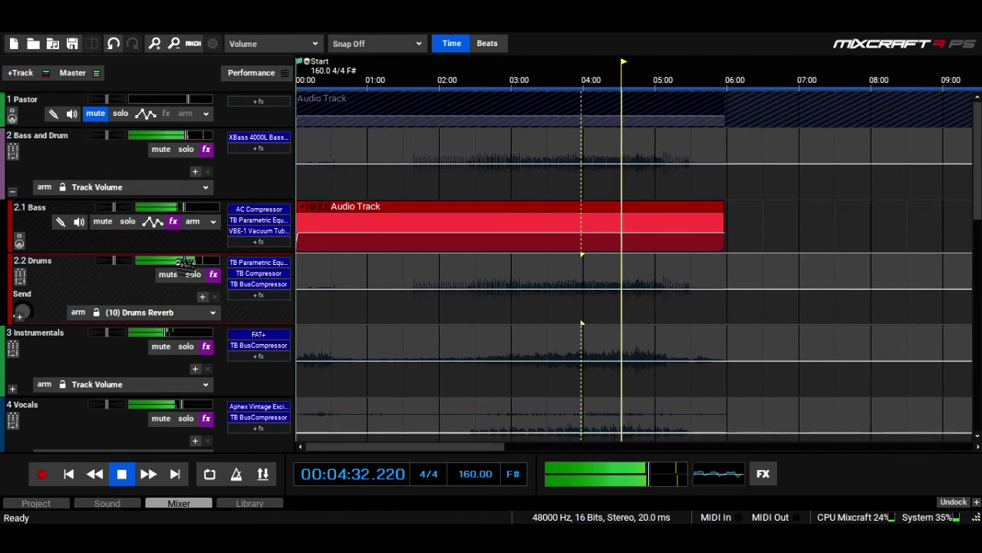
Step: Add Acoustica EQ to the Bass track and slightly lower its 125, 250 and 500 bands
{"action": "left_click", "coordinate": [251, 240]}
{"action": "mouse_move", "coordinate": [306, 261]}
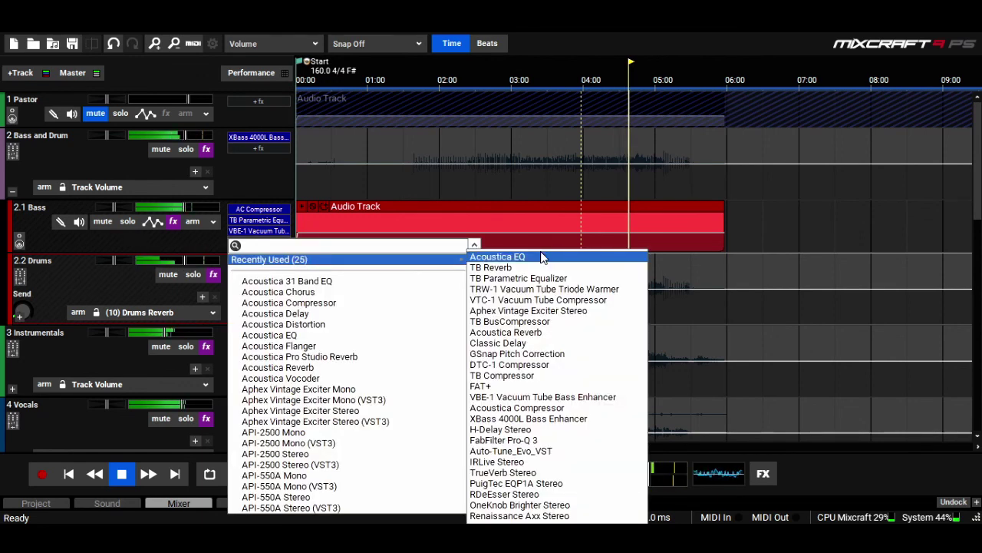
{"action": "left_click", "coordinate": [541, 262]}
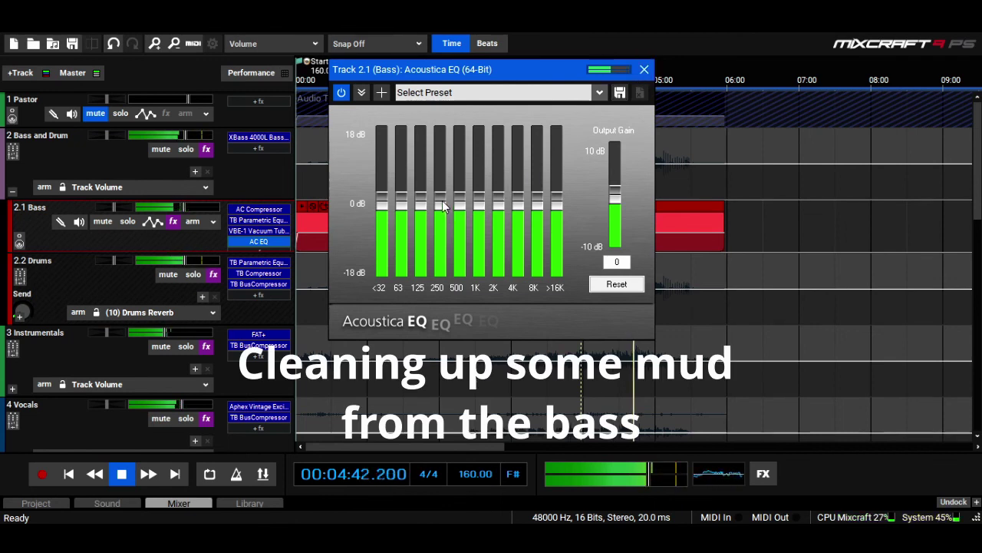
{"action": "left_click_drag", "start_coordinate": [442, 200], "coordinate": [442, 218]}
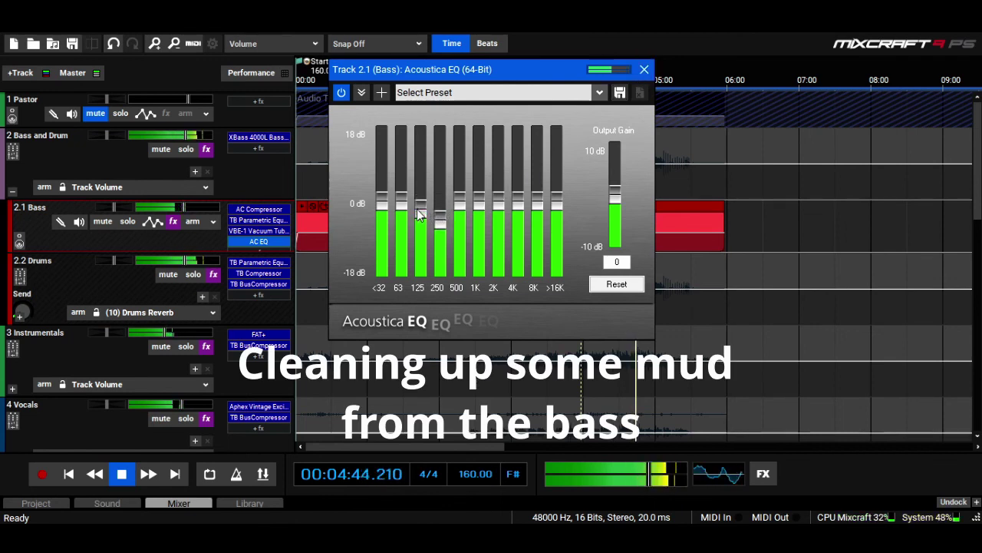
{"action": "left_click_drag", "start_coordinate": [417, 213], "coordinate": [418, 221]}
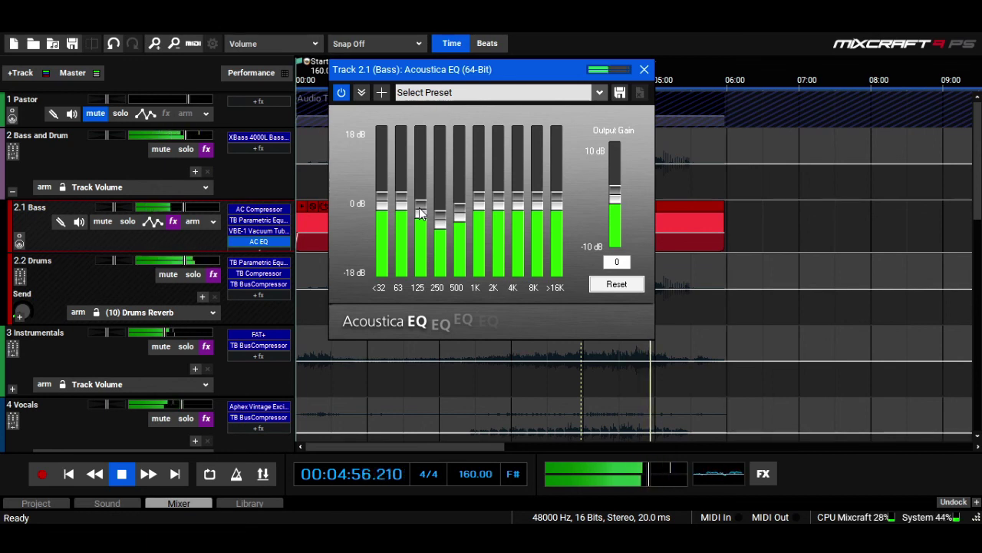
{"action": "left_click", "coordinate": [643, 70]}
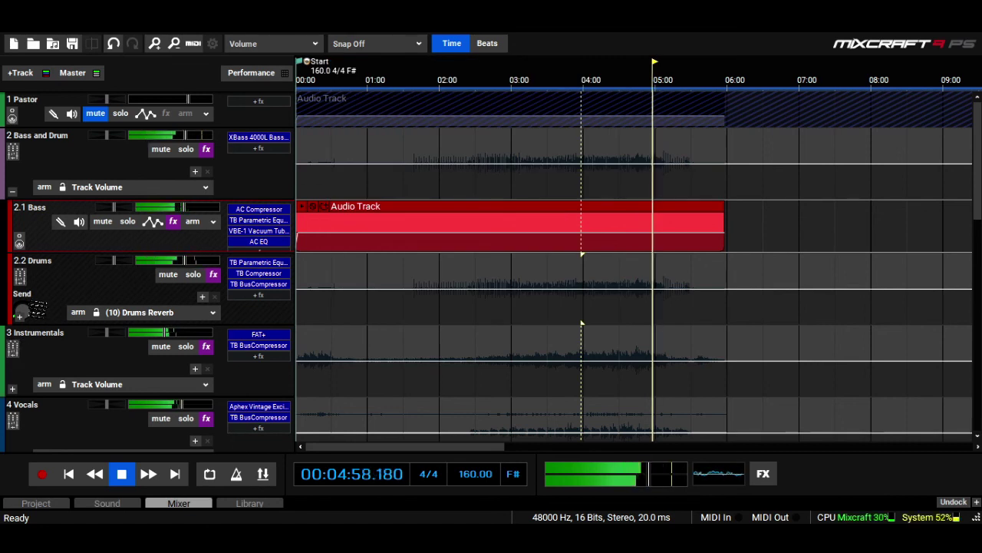
Step: Adjust the Drums send level to Drums Reverb and listen to the mix from about 03:52
{"action": "mouse_move", "coordinate": [29, 313]}
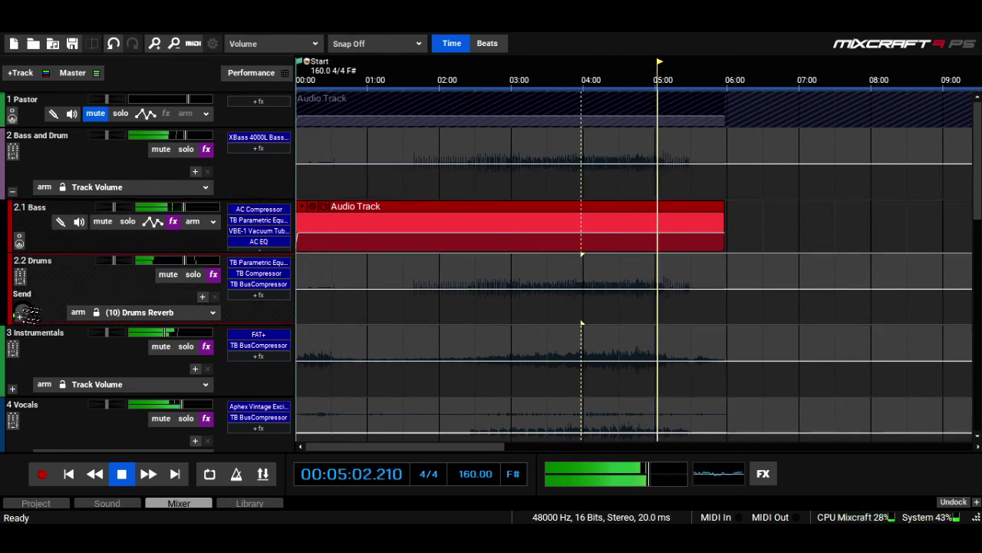
{"action": "left_click", "coordinate": [575, 94]}
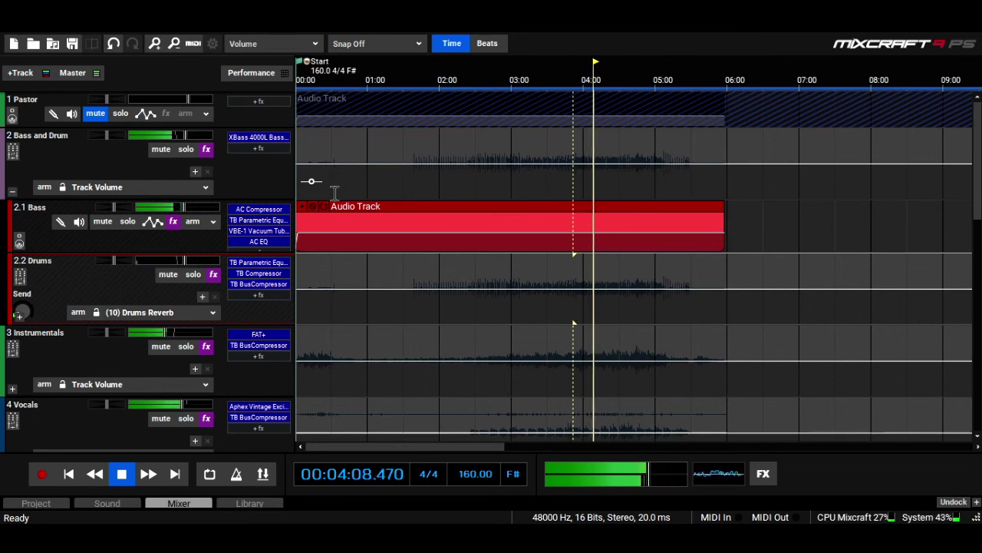
{"action": "key", "text": "space"}
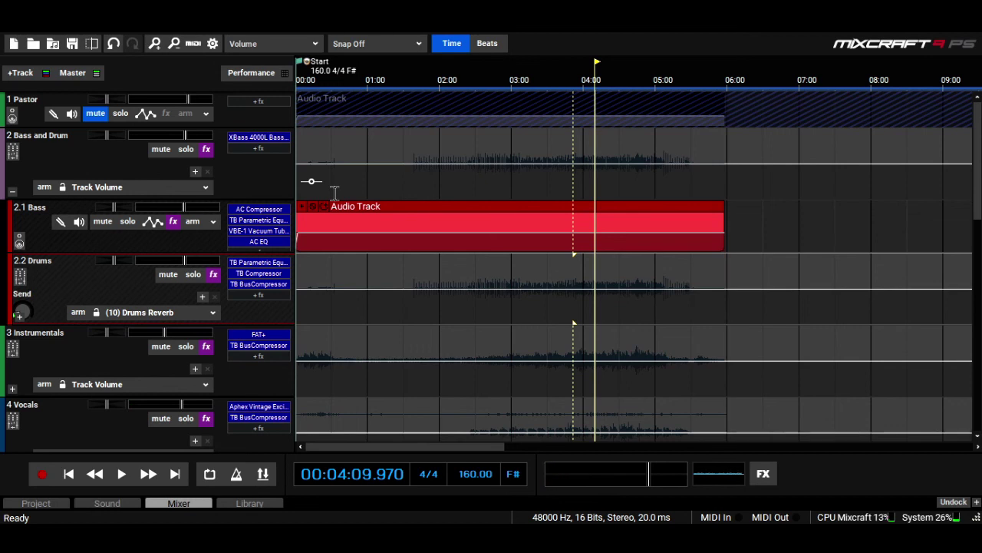
Step: Play from 03:40, check the Bass track's VBE-1 Vacuum Tube Bass Enhancer and slightly raise the Bass volume
{"action": "left_click", "coordinate": [559, 76]}
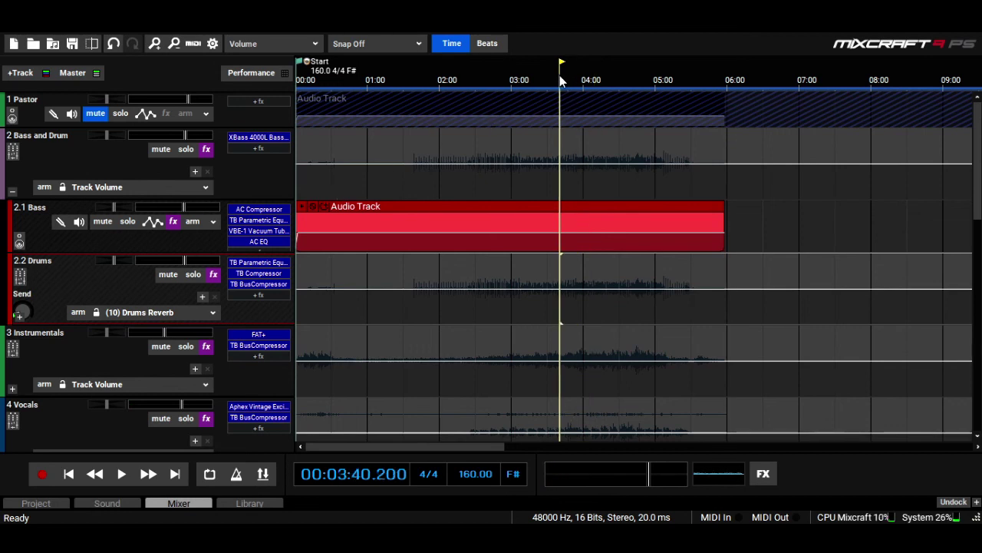
{"action": "key", "text": "space"}
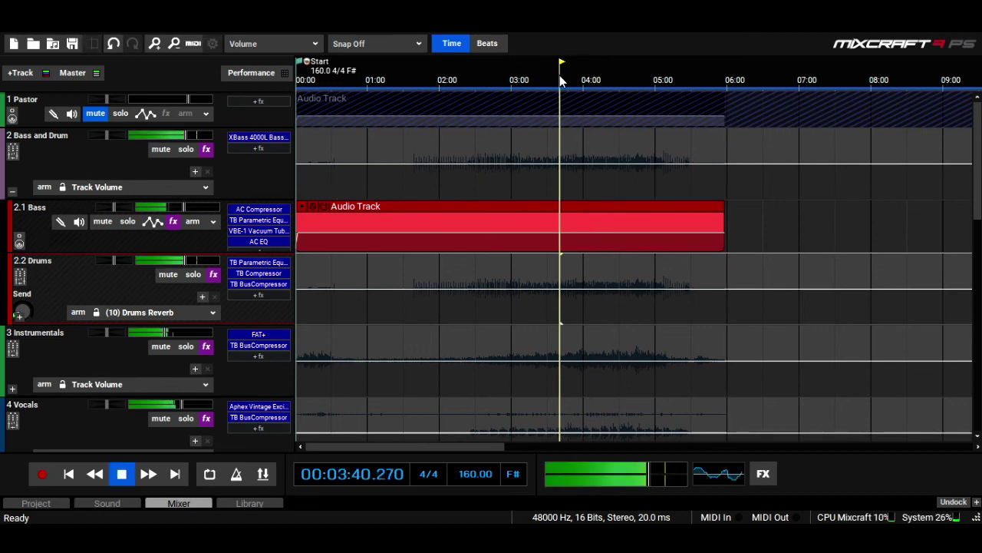
{"action": "left_click", "coordinate": [248, 230]}
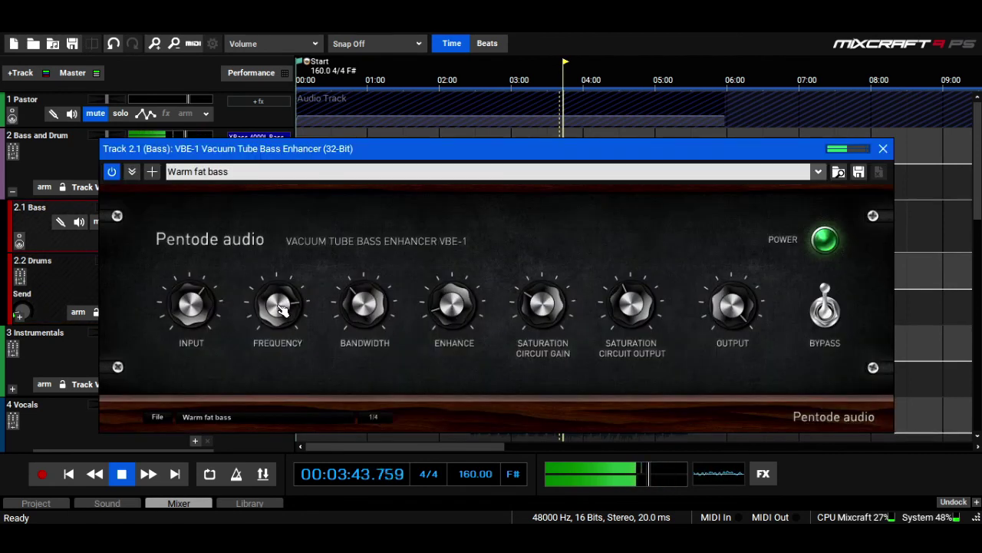
{"action": "left_click", "coordinate": [883, 149]}
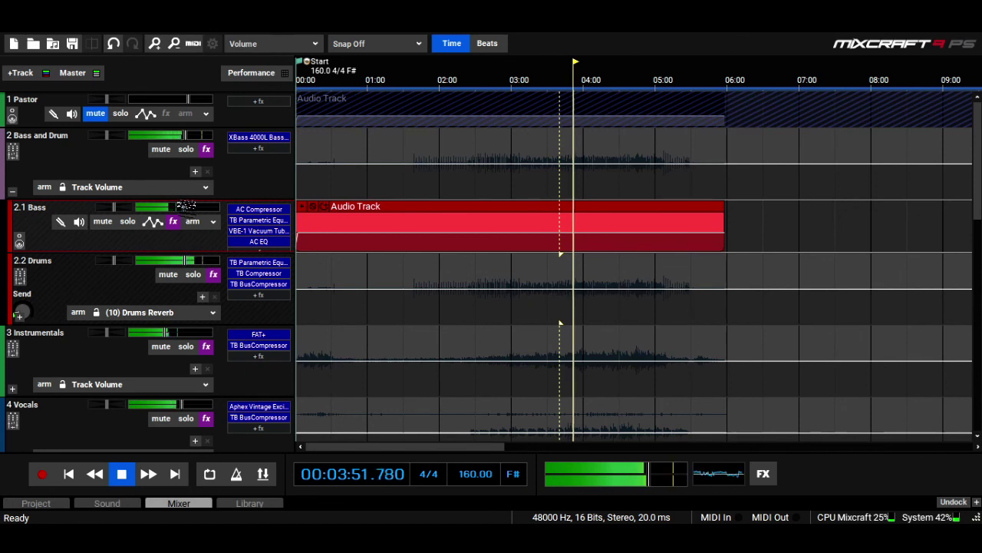
{"action": "mouse_move", "coordinate": [188, 206]}
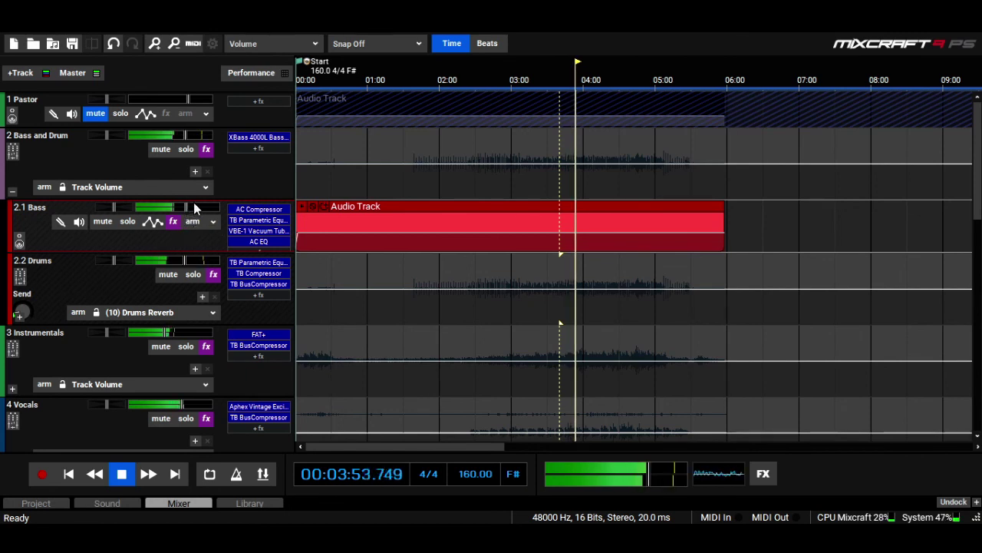
Step: Review the XBass 4000L Bass Enhancer on Bass and Drum while the mix plays, and stop playback
{"action": "left_click", "coordinate": [256, 137]}
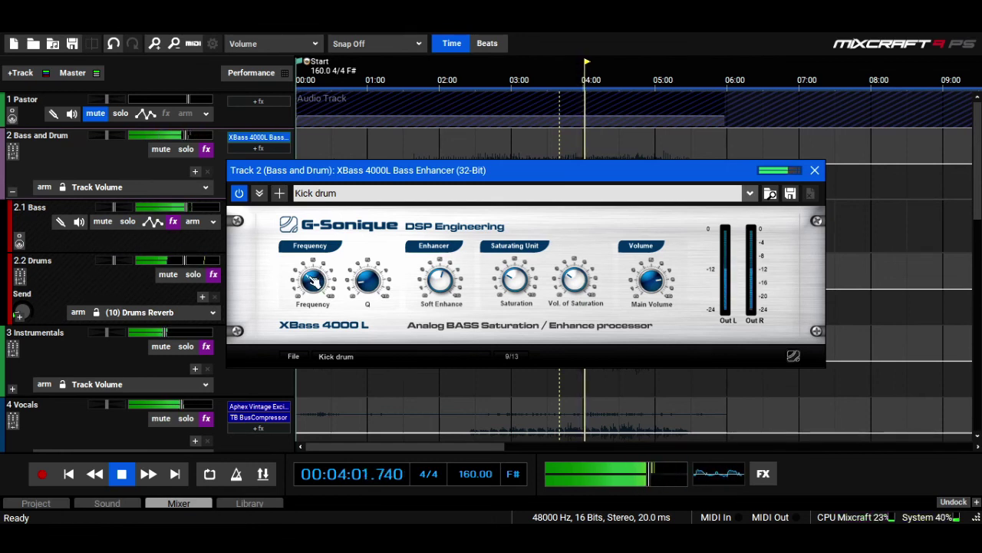
{"action": "left_click", "coordinate": [814, 170]}
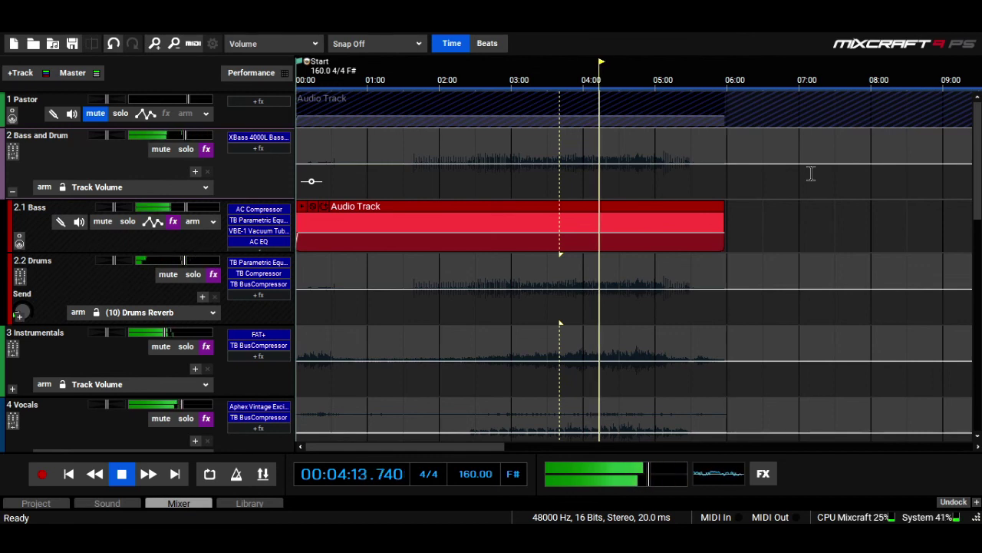
{"action": "scroll", "coordinate": [812, 174], "scroll_direction": "down", "scroll_amount": 3}
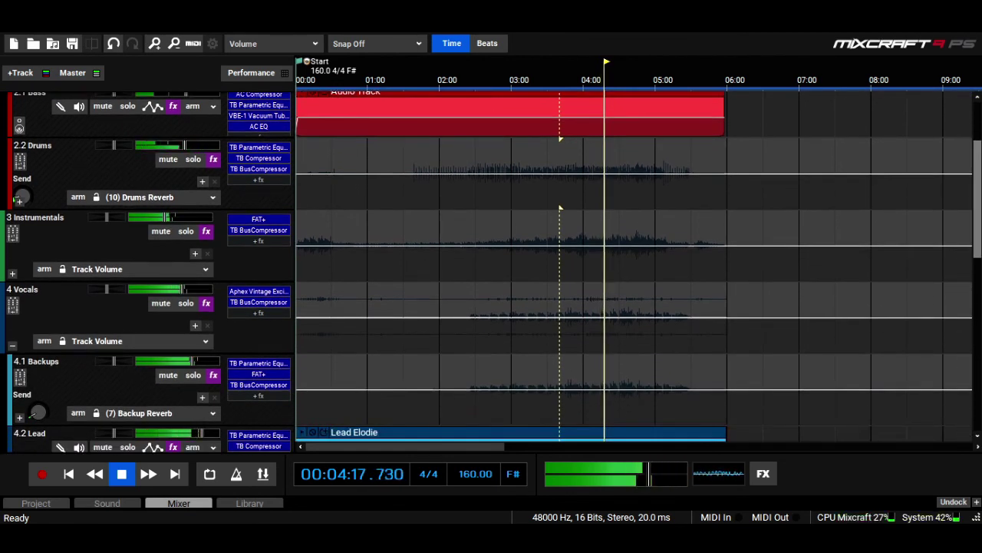
{"action": "key", "text": "space"}
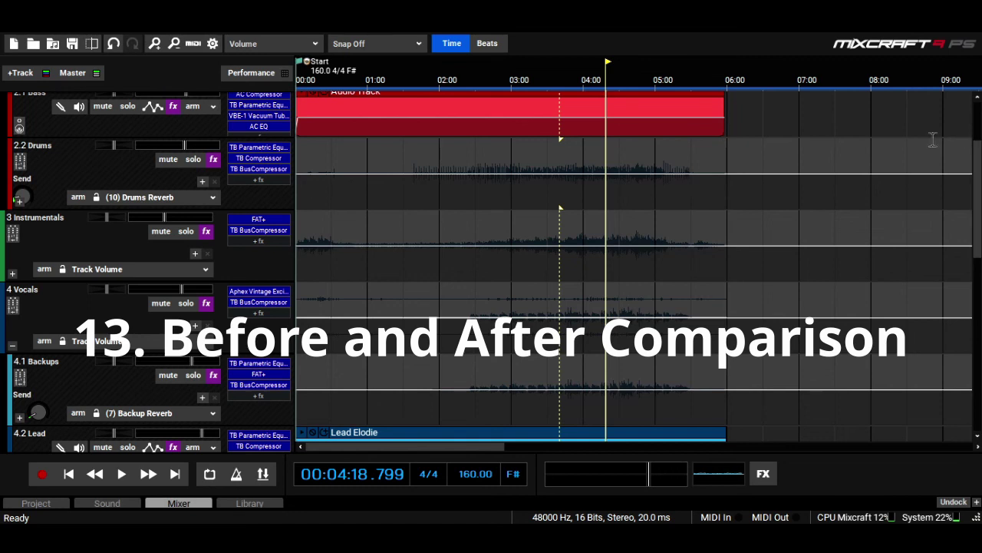
Step: Return to the first tracks and set the playback start at about 03:12
{"action": "scroll", "coordinate": [561, 207], "scroll_direction": "up", "scroll_amount": 3}
{"action": "left_click", "coordinate": [555, 77]}
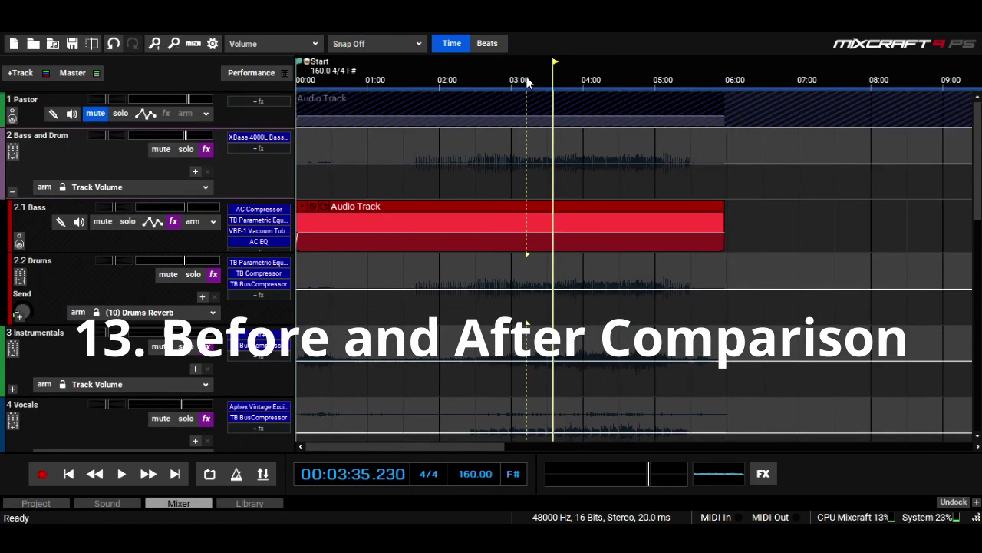
{"action": "left_click", "coordinate": [527, 80]}
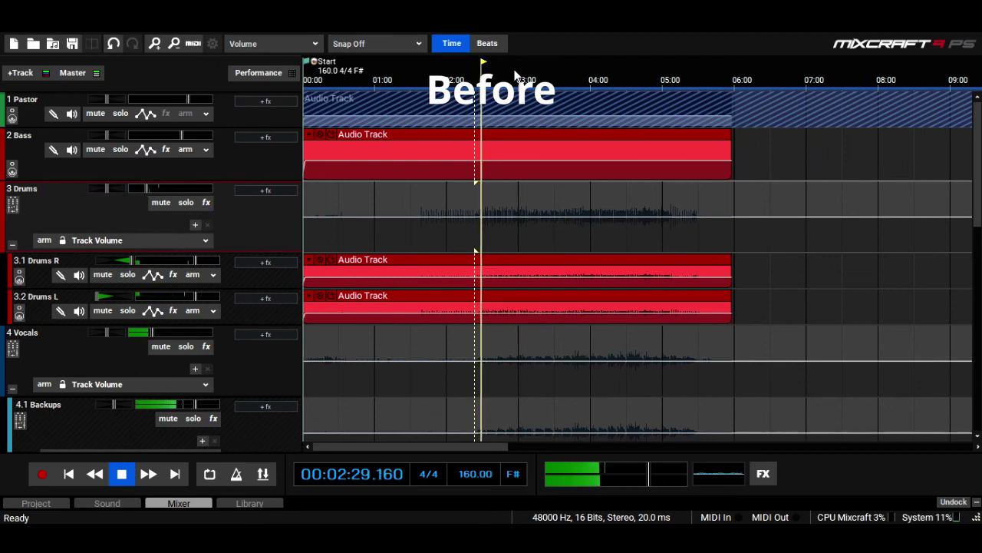
Step: Collapse the Drums submix in the unprocessed project and listen from about 03:19, 04:07 and 04:34
{"action": "left_click", "coordinate": [12, 244]}
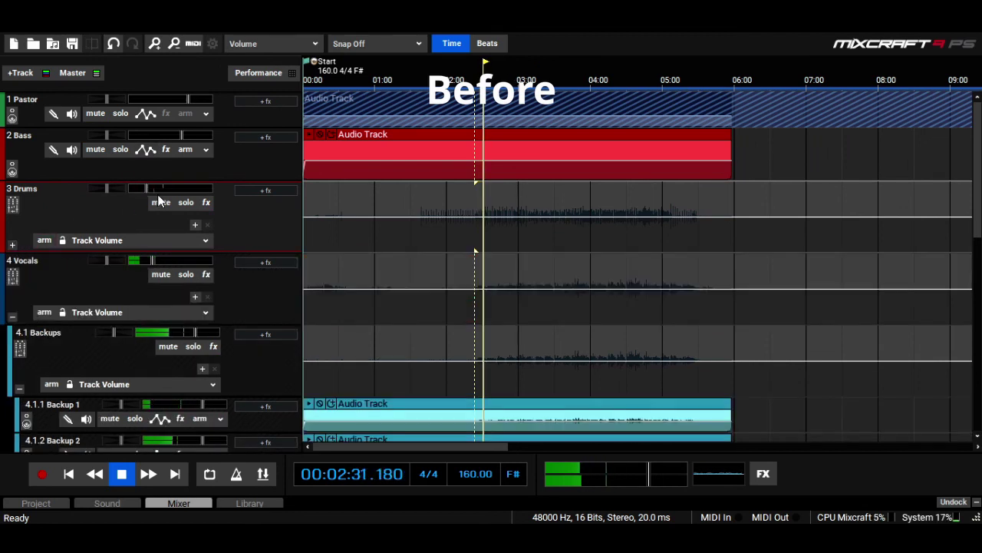
{"action": "left_click", "coordinate": [542, 74]}
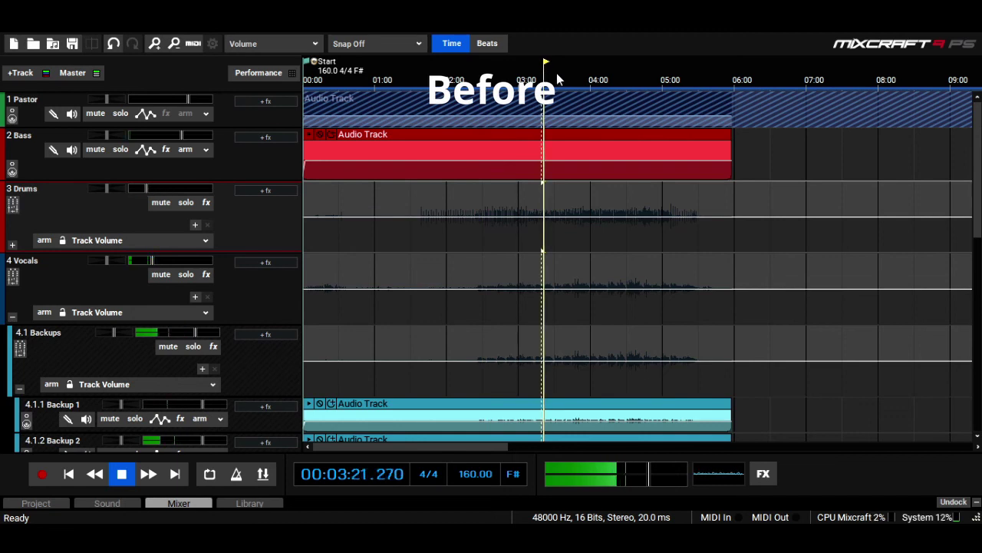
{"action": "left_click", "coordinate": [599, 78]}
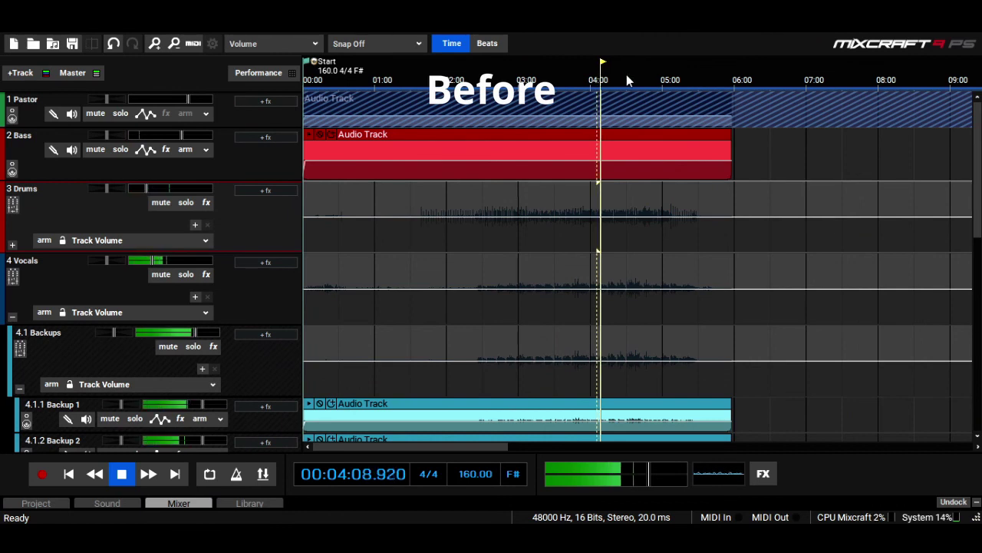
{"action": "left_click", "coordinate": [631, 75]}
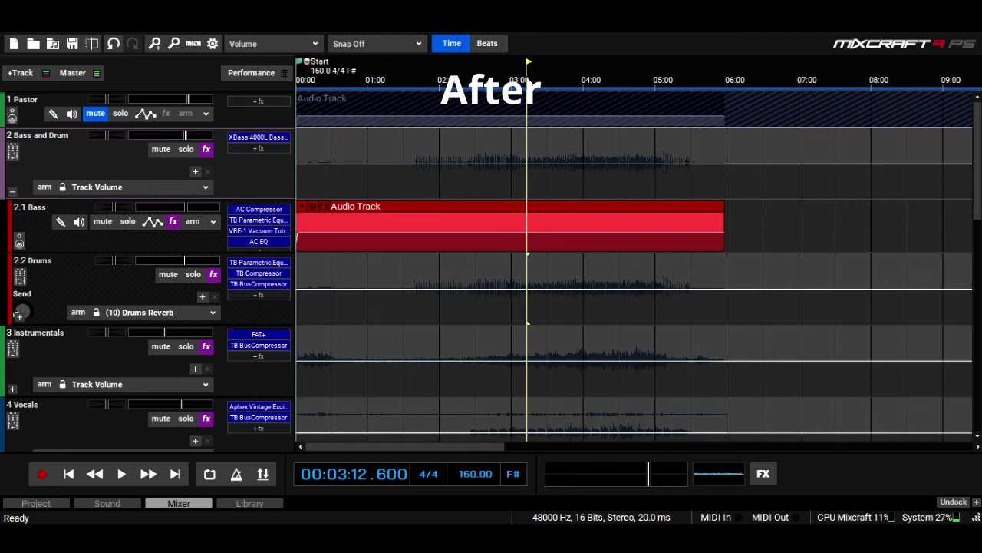
Step: Play the finished mix from about 03:12 and raise the Bass track's volume to about -3.1 dB
{"action": "key", "text": "space"}
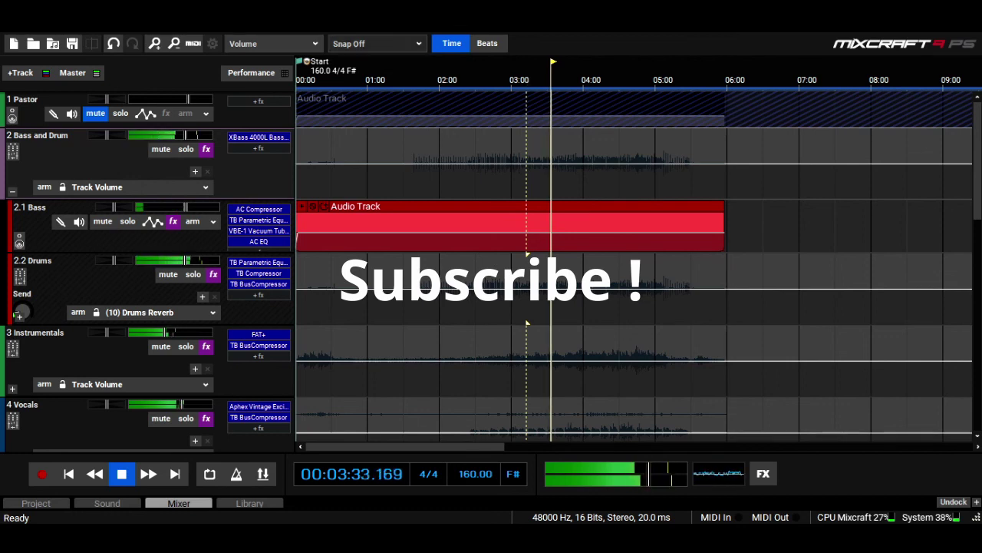
{"action": "left_click", "coordinate": [188, 205]}
{"action": "left_click_drag", "start_coordinate": [189, 208], "coordinate": [202, 210]}
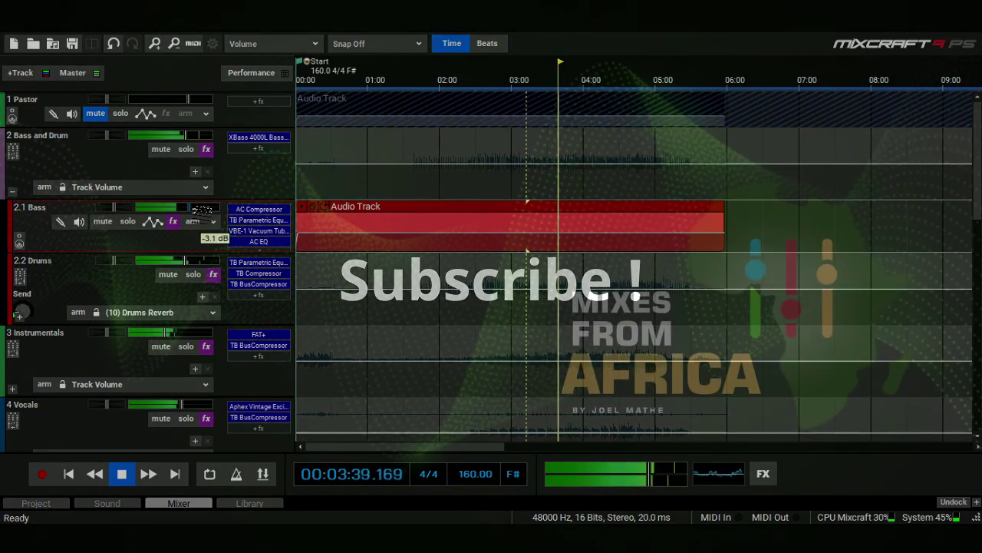